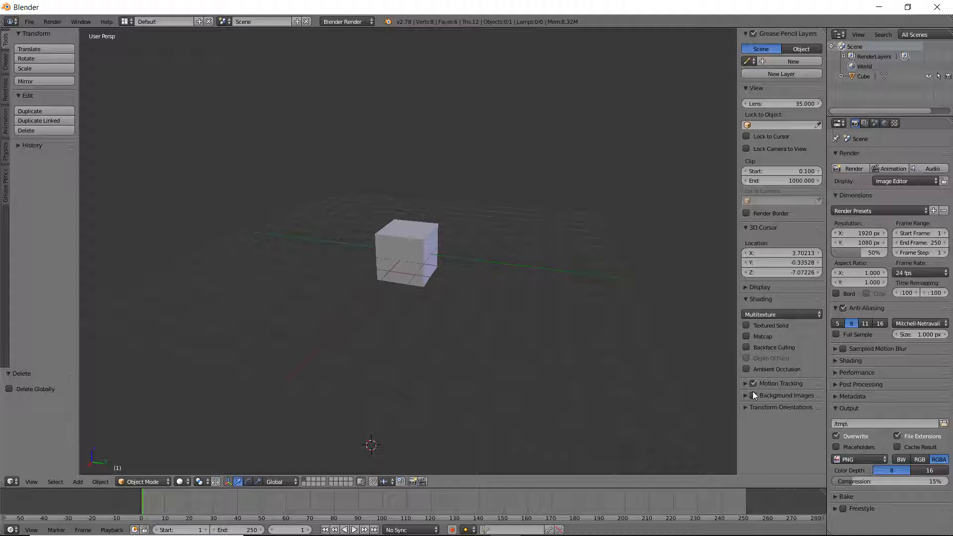
Step: Enable background images and load images.jpg from the Desktop folder 3D Model Stuff\Guns n stuff\Glock 19 Gen 4
left_click(753, 395)
left_click(746, 396)
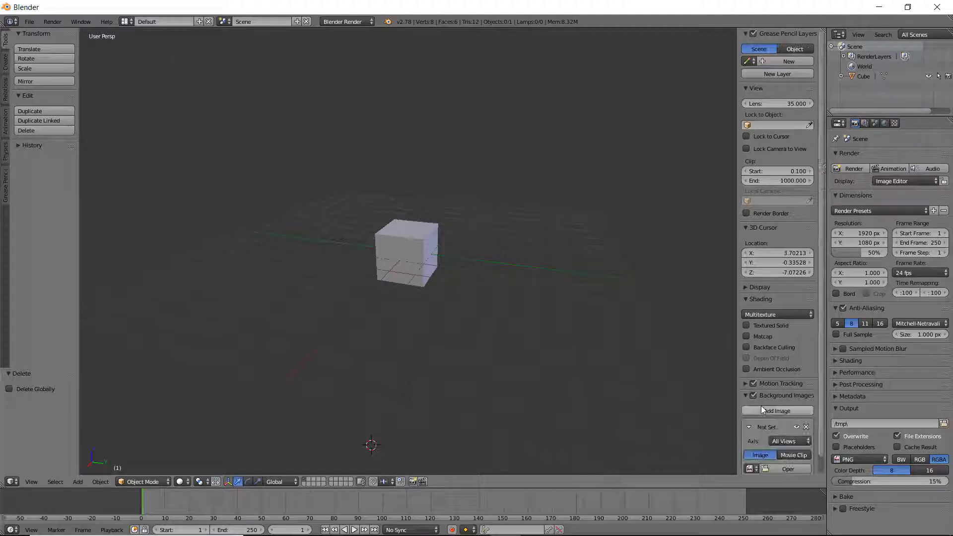
scroll(763, 410, "down", 1)
left_click(767, 454)
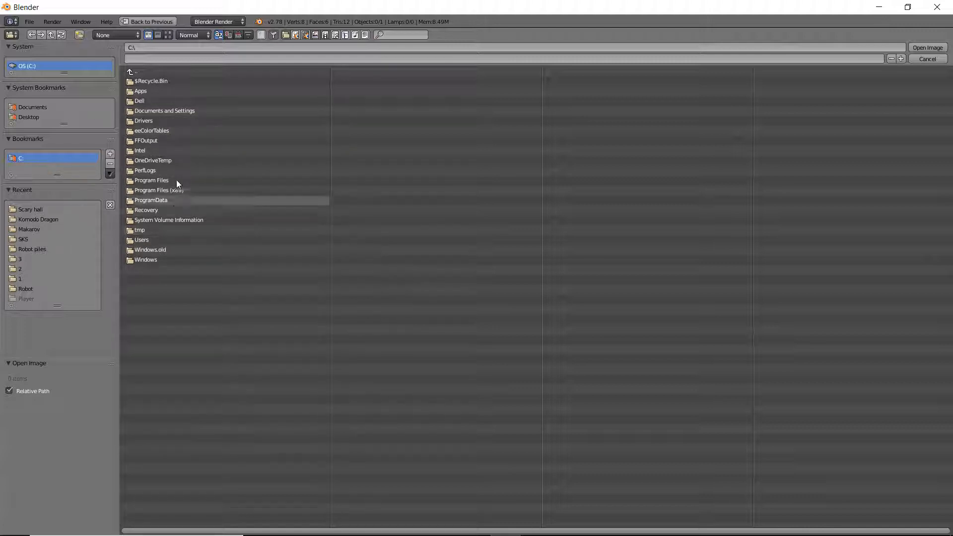
left_click(33, 117)
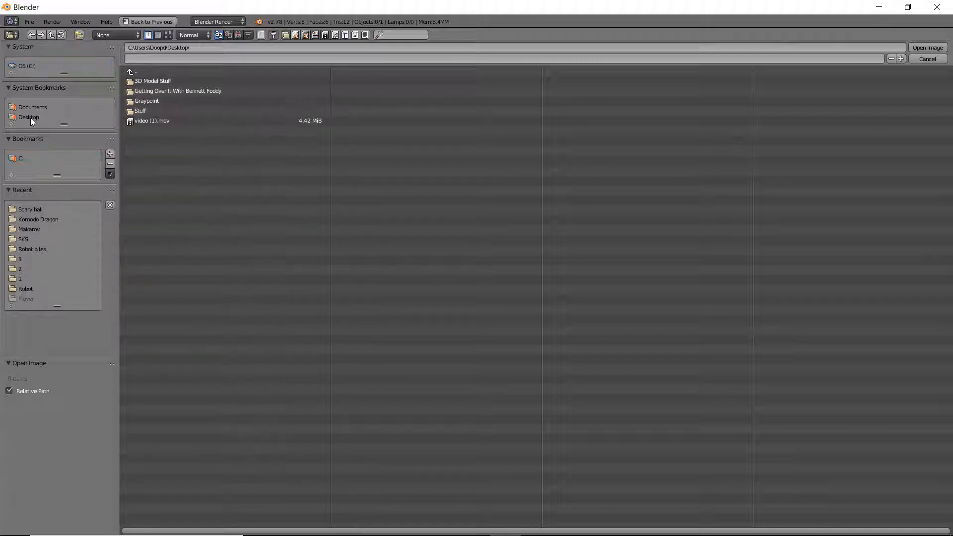
left_click(151, 81)
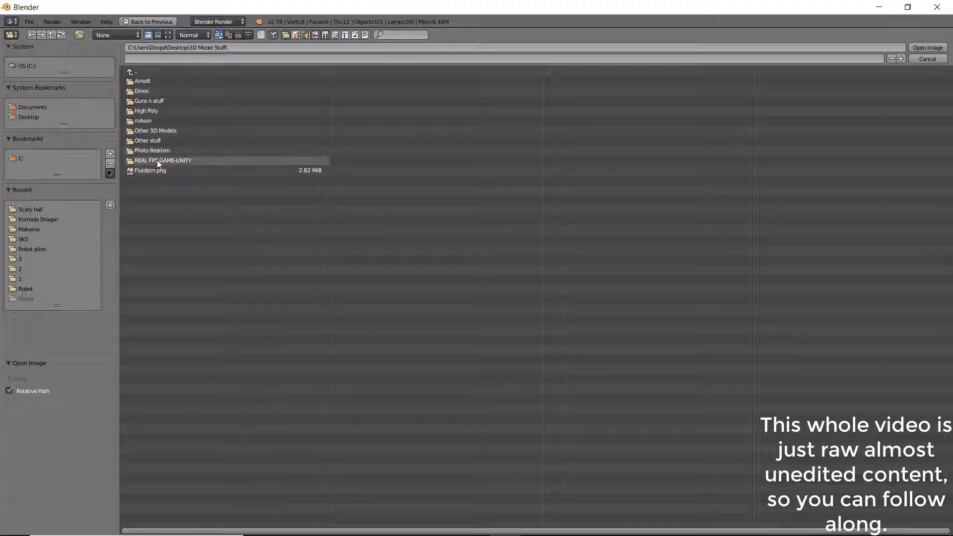
left_click(149, 101)
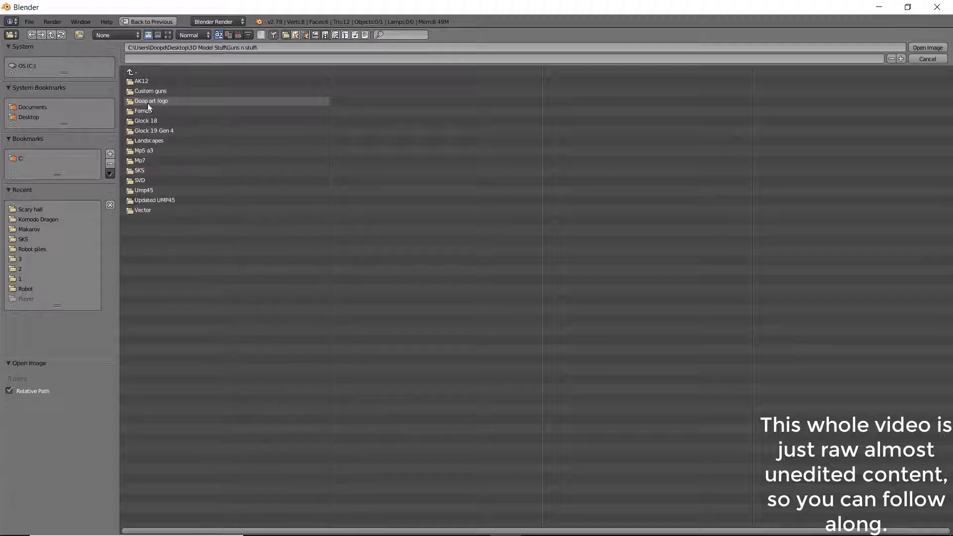
left_click(158, 130)
left_click(168, 84)
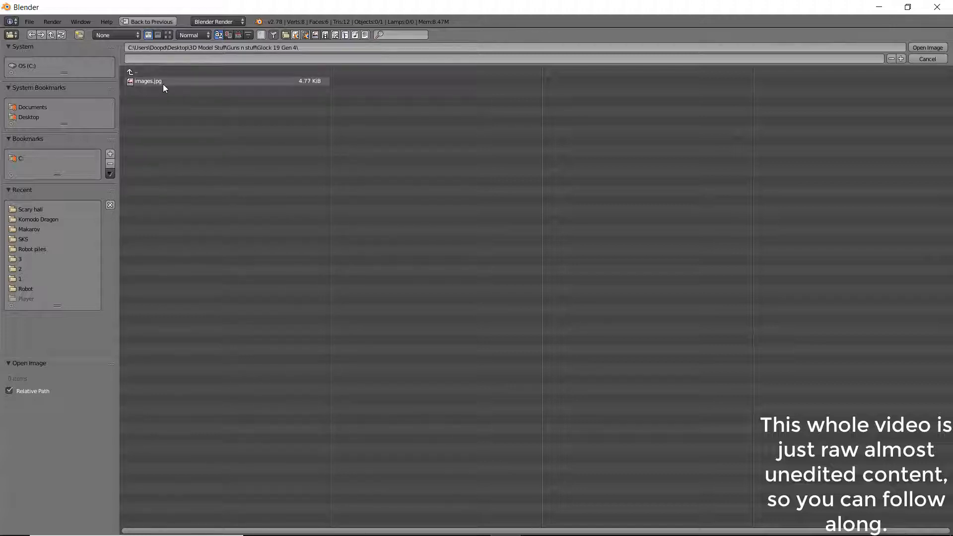
double_click(154, 82)
Step: Switch the viewport to front orthographic view so the background image is displayed behind the cube
key("KP_1")
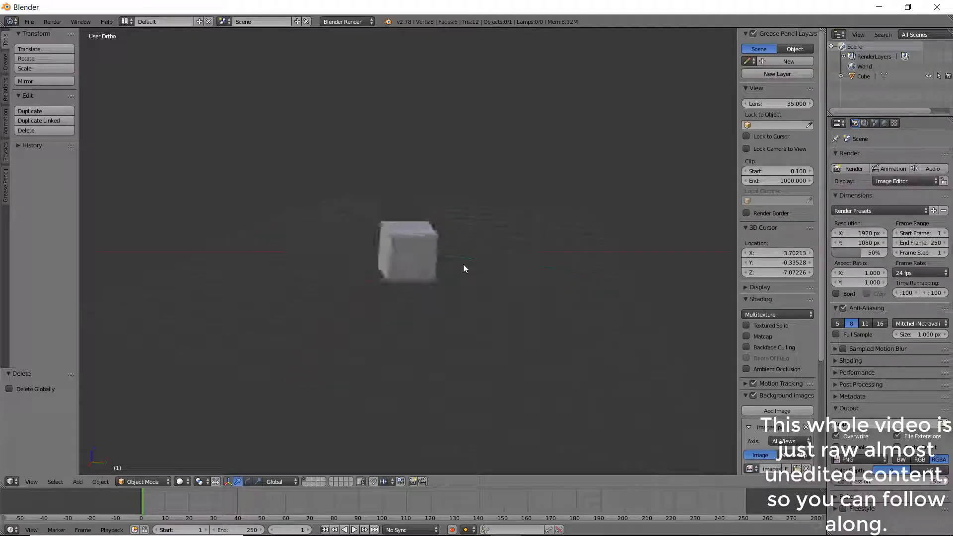
key("KP_5")
key("n")
scroll(456, 243, "up", 3)
scroll(457, 248, "down", 3)
key("n")
scroll(455, 253, "down", 1)
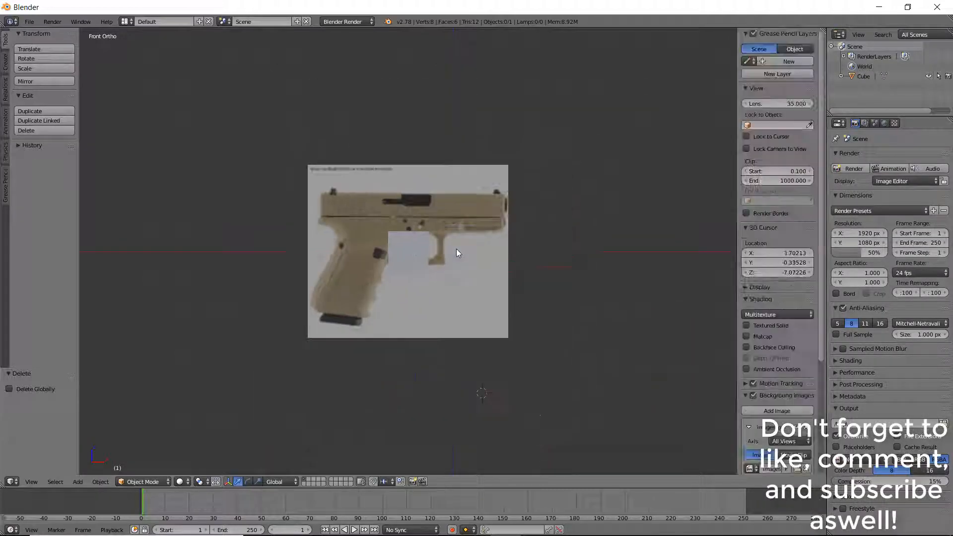
scroll(695, 269, "down", 1)
scroll(795, 300, "down", 5)
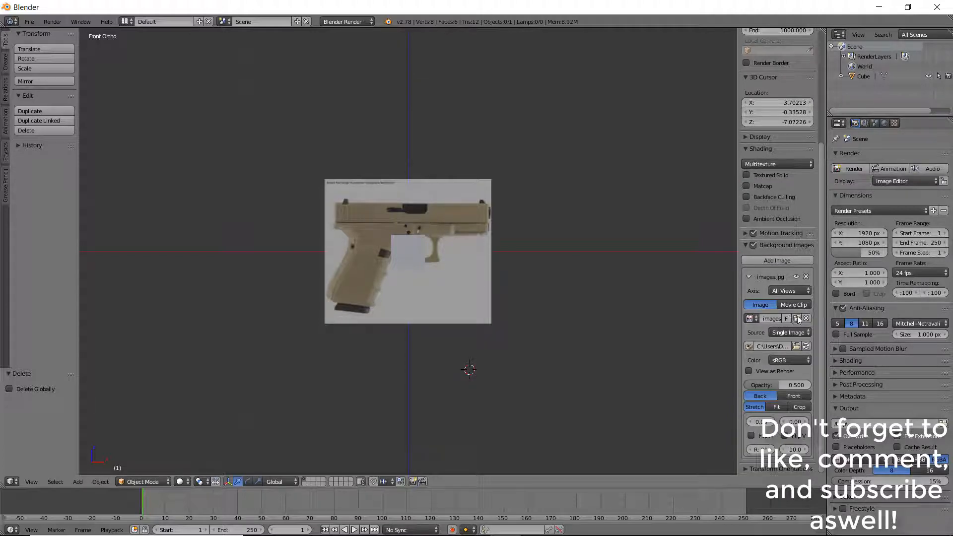
Step: Unlink the background image and reassign the already loaded images.jpg to it
left_click(806, 319)
left_click(784, 320)
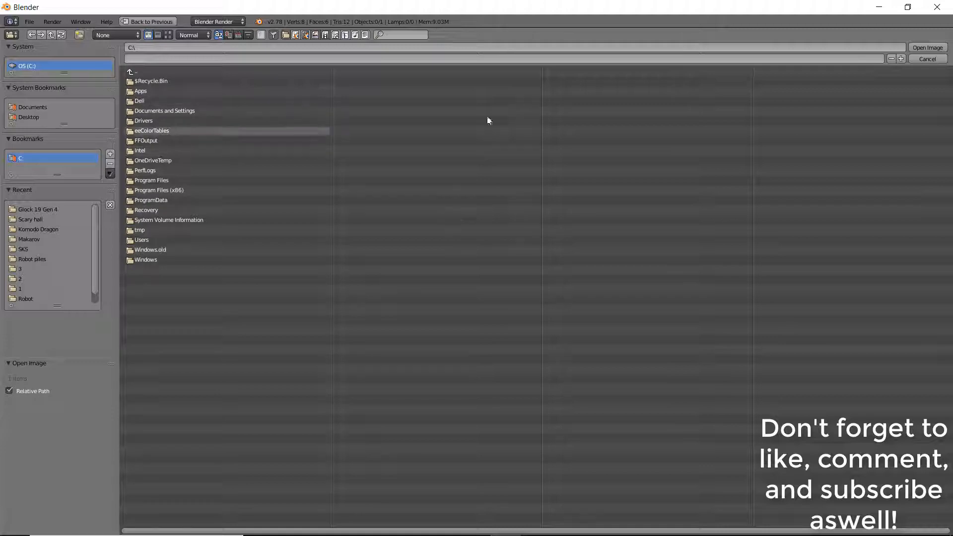
left_click(927, 59)
left_click(750, 367)
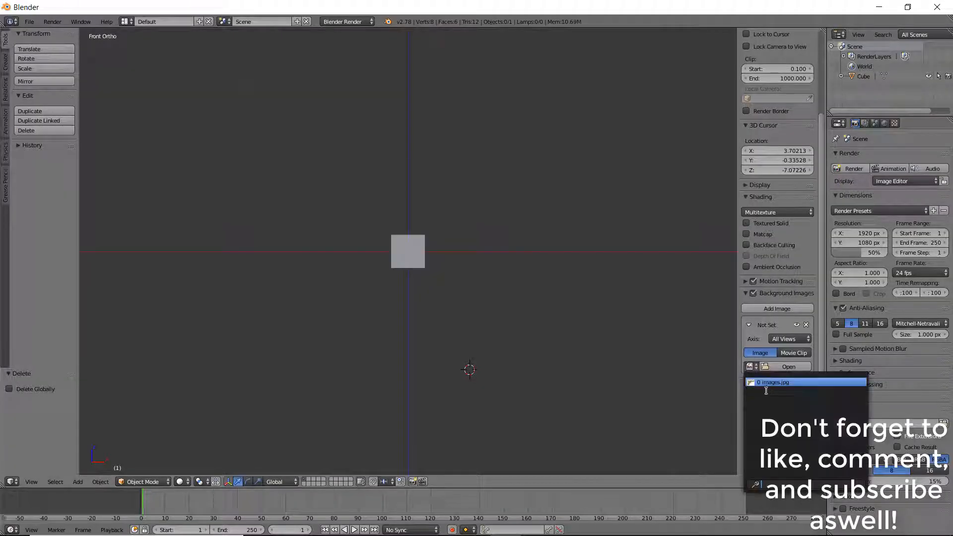
left_click(770, 383)
key("n")
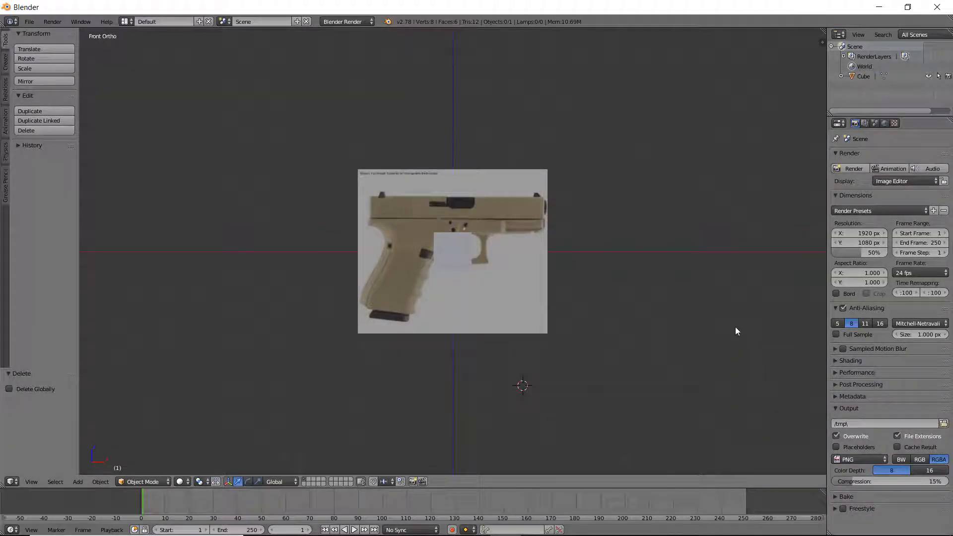
Step: In front orthographic view, move the cube above the pistol grip with its upper edge on the line below the slide
key("KP_5")
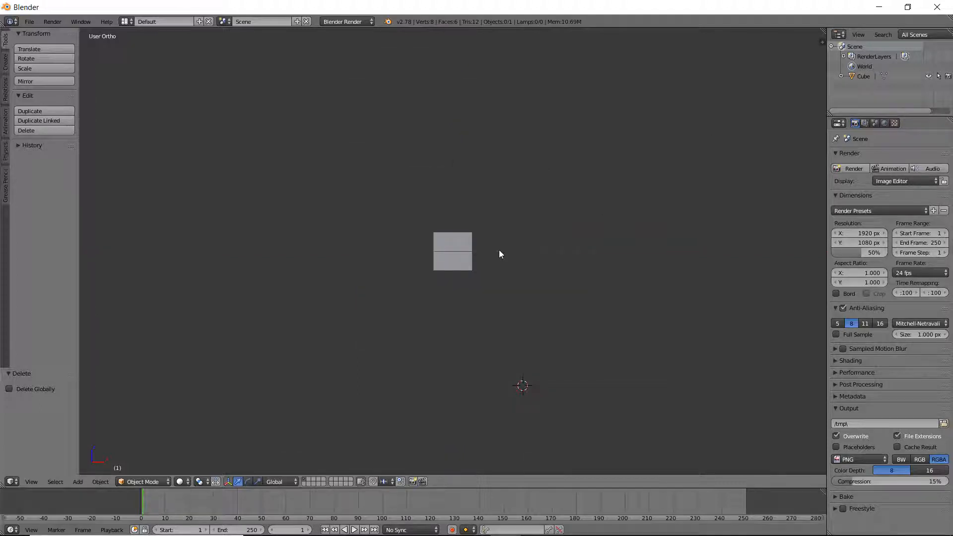
key("KP_5")
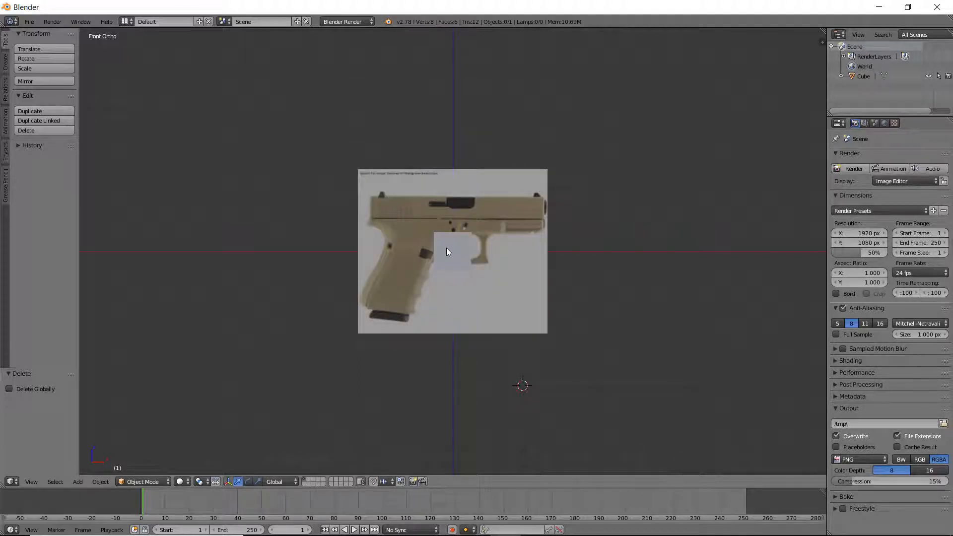
scroll(427, 256, "up", 5)
right_click(425, 256)
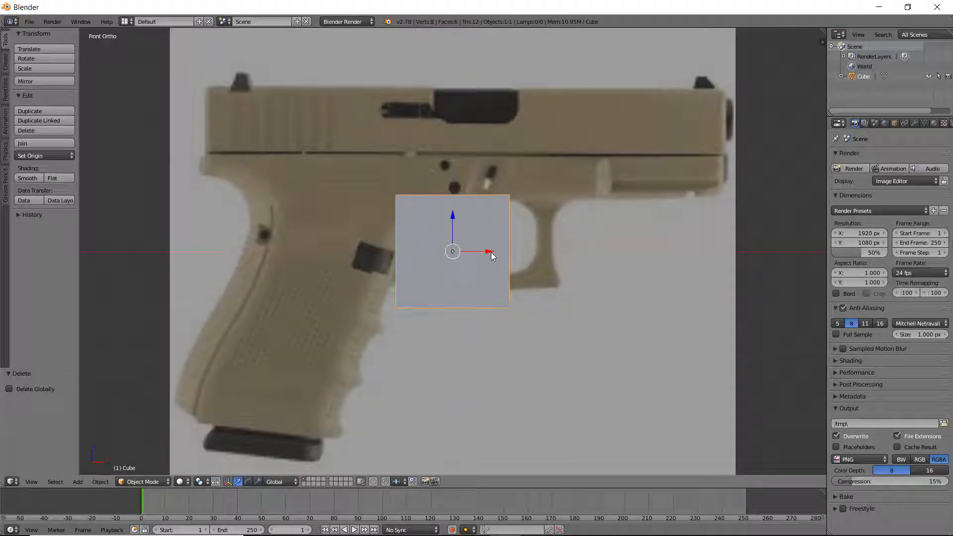
key("g")
left_click(501, 162)
key("g")
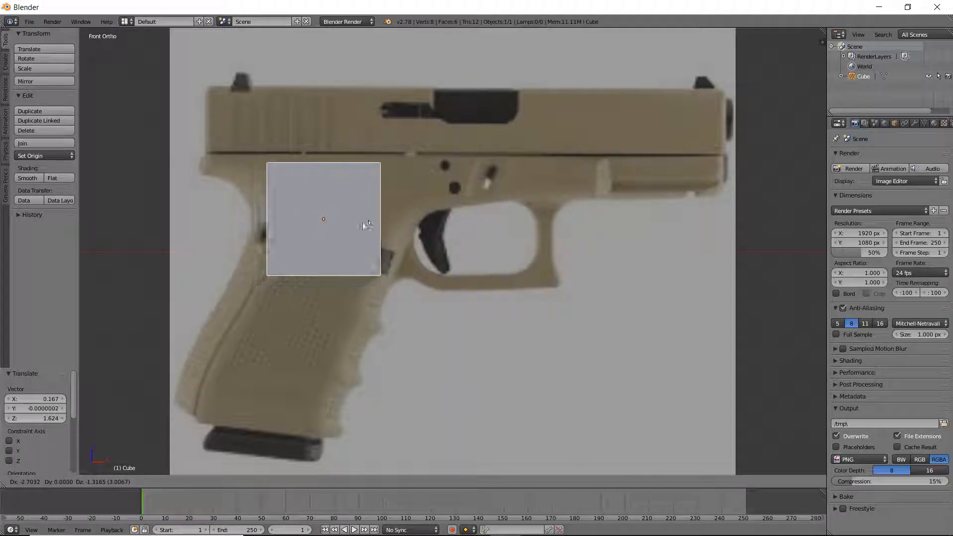
left_click(357, 213)
Step: In wireframe Edit Mode, raise the cube's lower vertices to flatten it into a thin strip just below the slide
key("z")
key("Tab")
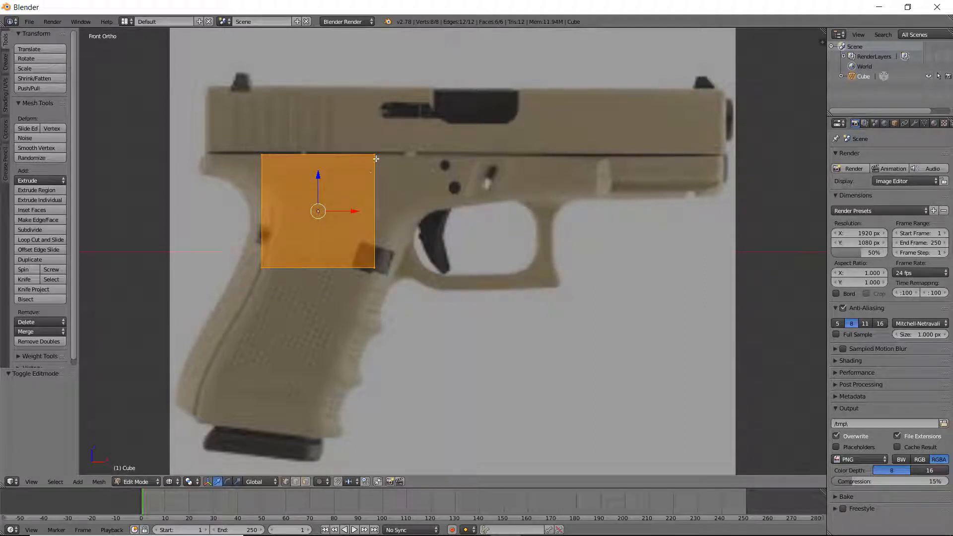
key("a")
key("c")
left_click_drag(375, 153, 233, 273)
right_click(381, 275)
key("a")
key("c")
right_click(233, 273)
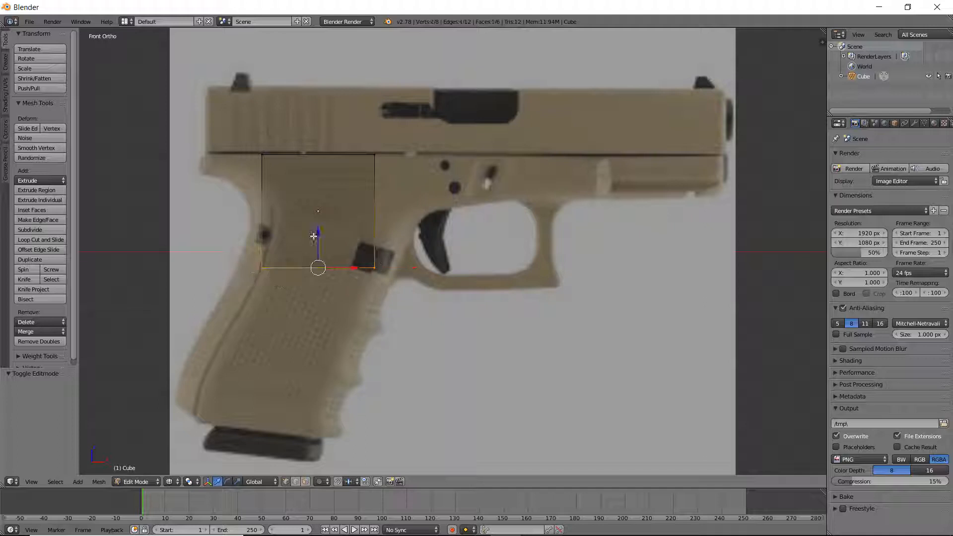
left_click_drag(317, 233, 304, 146)
Step: Move the strip's grip-side end vertices outward along X to the rear tip of the pistol frame
key("a")
key("c")
left_click_drag(266, 175, 234, 163)
right_click(261, 155)
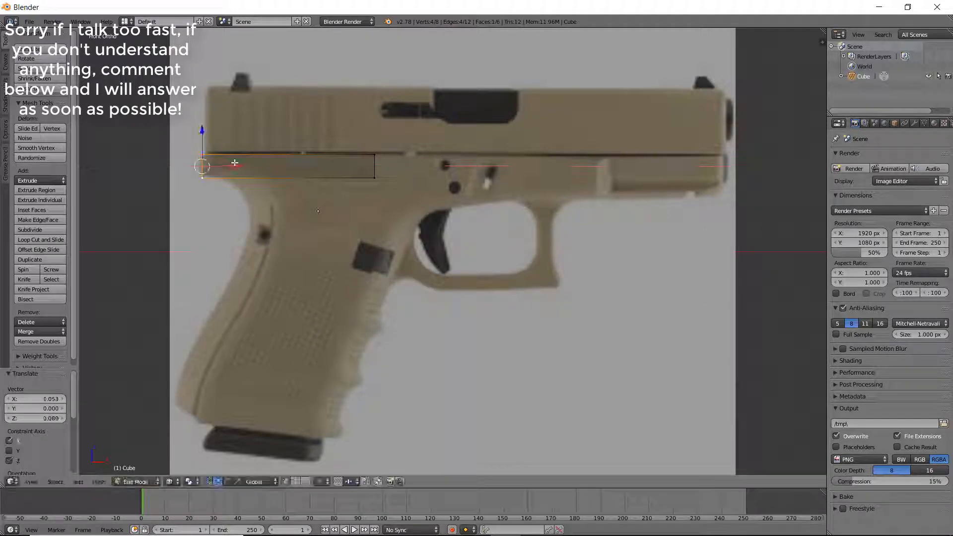
Step: Move the strip's front end vertices back along X to leave a short block at the rear tip of the frame
key("a")
key("c")
left_click_drag(374, 179, 625, 177)
left_click(626, 177)
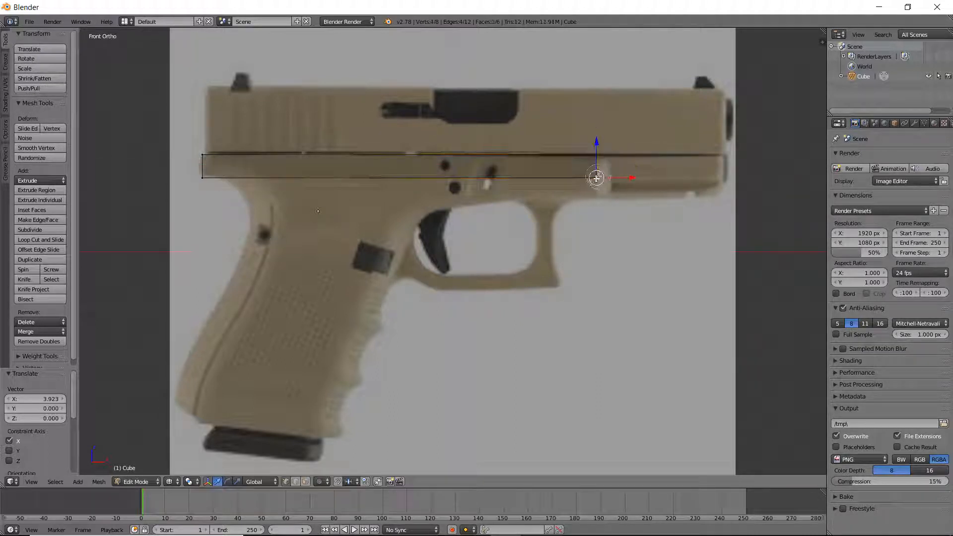
right_click(220, 179)
right_click(215, 179)
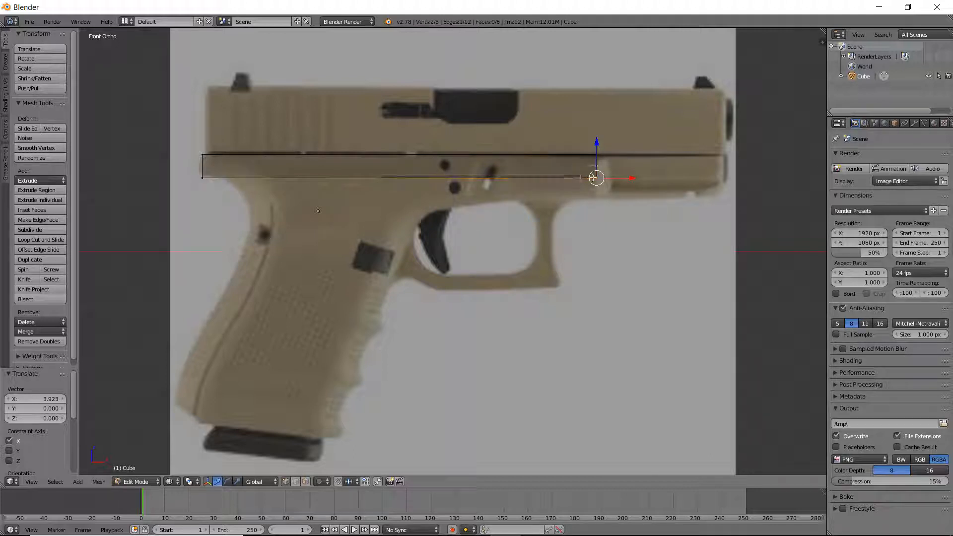
key("ctrl+z")
left_click_drag(630, 167, 261, 171)
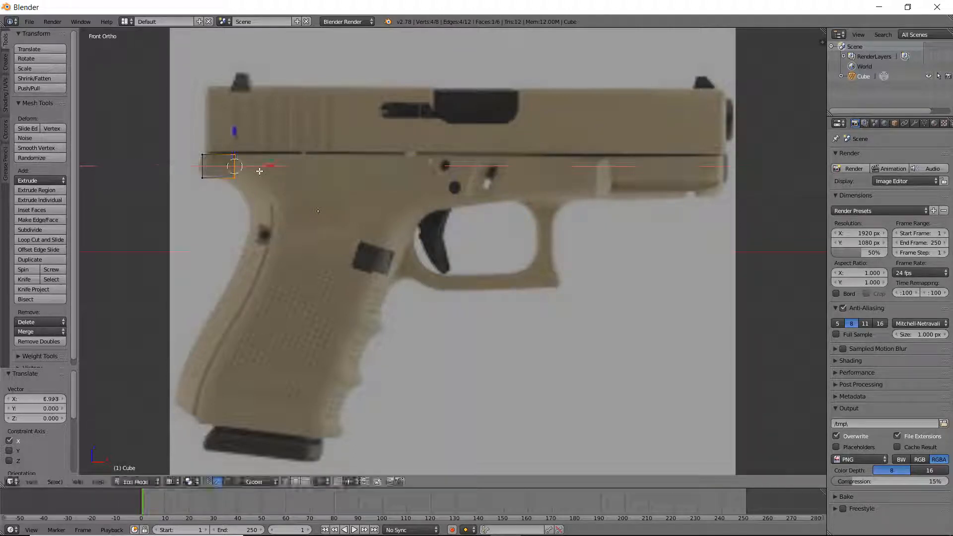
Step: Extrude the block's front face six times along the frame, ending just before the accessory rail
key("e")
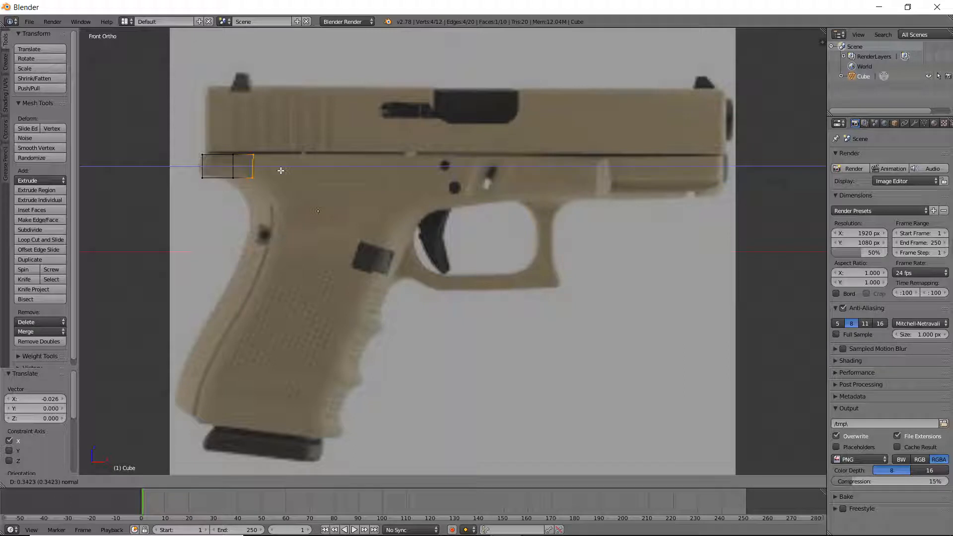
left_click(281, 171)
key("e")
left_click(319, 170)
key("e")
left_click(422, 169)
key("e")
left_click(514, 170)
key("e")
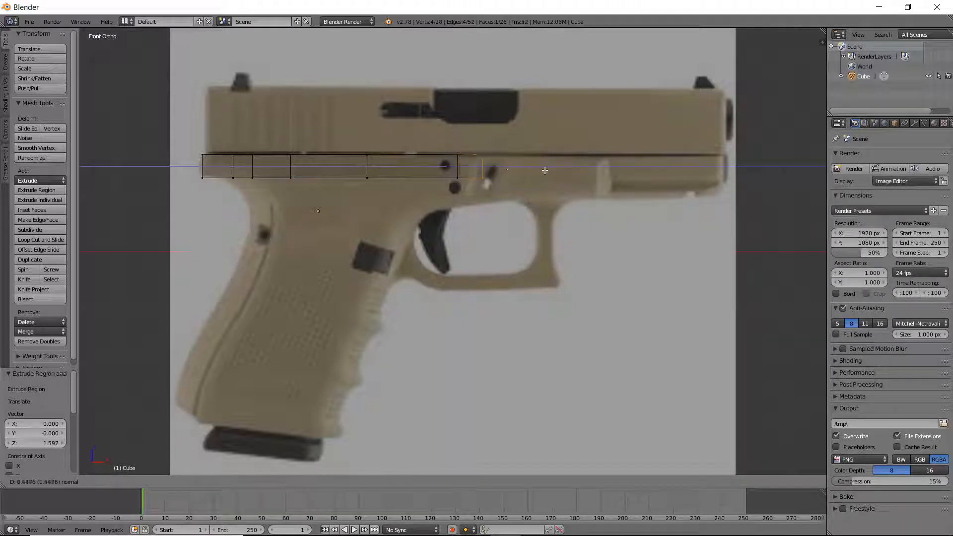
left_click(615, 177)
key("e")
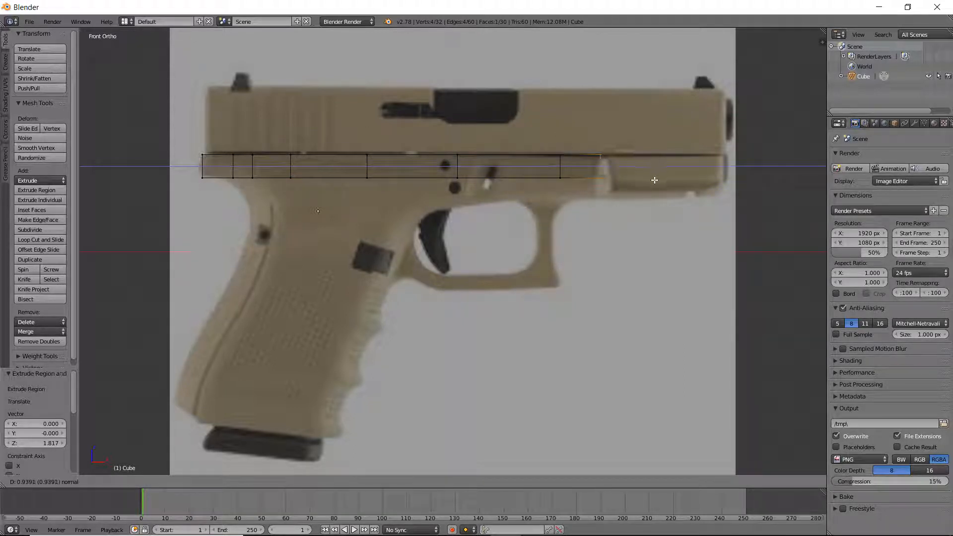
left_click(653, 180)
Step: Select the strip's lower vertices from the front end back to the second column, leaving out the rear tip
key("a")
key("c")
left_click_drag(600, 179, 234, 174)
right_click(238, 175)
Step: Try to extrude the selected underside downward and reposition its front corner vertex, and undo these changes
key("e")
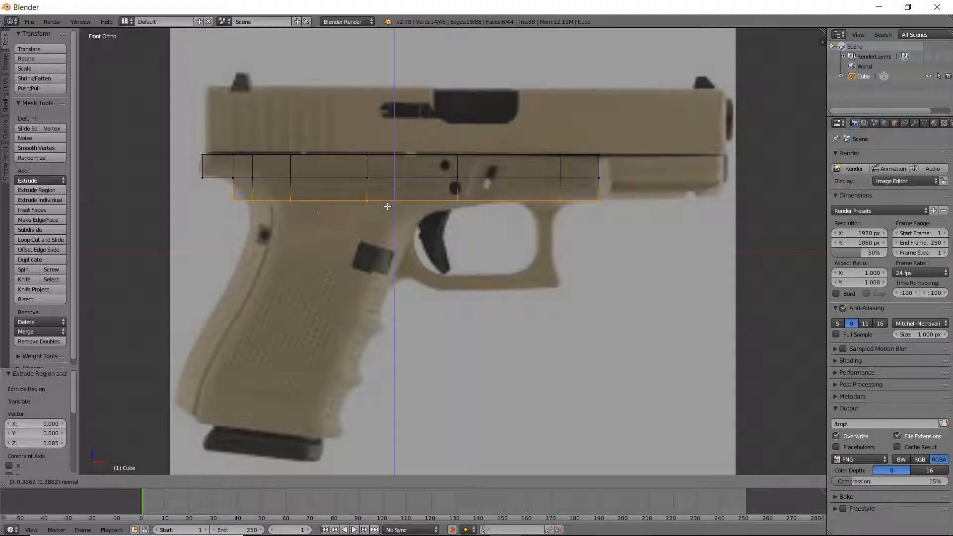
right_click(602, 202)
key("g")
left_click(601, 202)
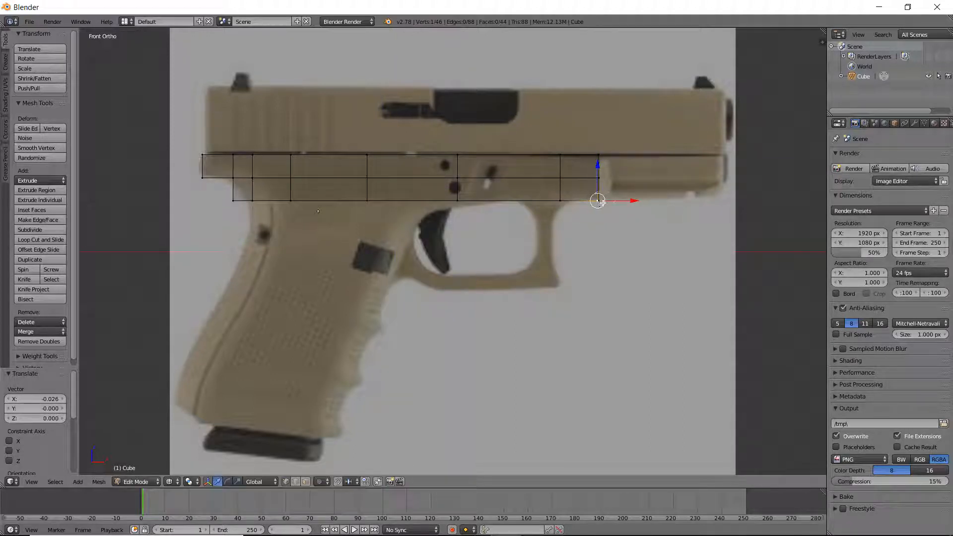
key("c")
key("Escape")
key("ctrl+z")
key("ctrl+z")
key("ctrl+z")
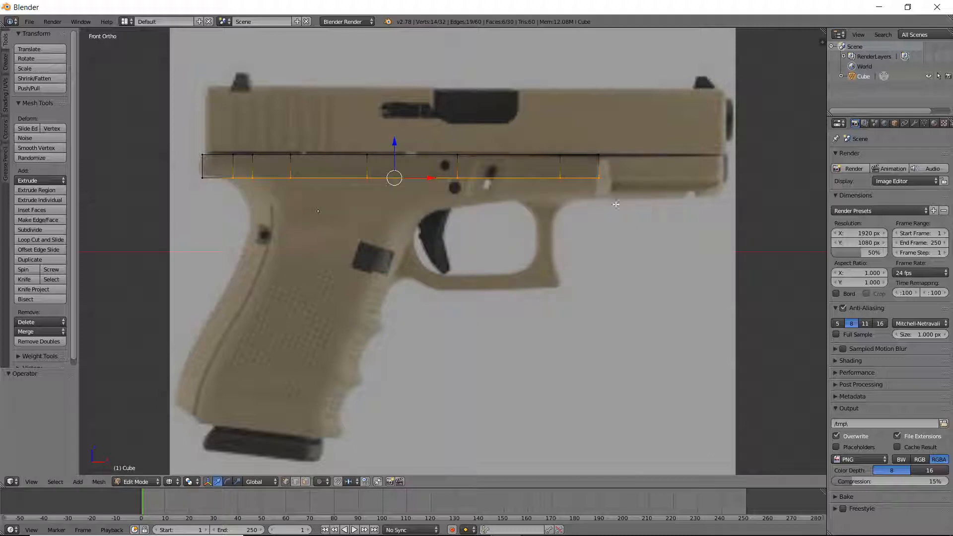
Step: Lower the selected underside vertices about 0.36 along Z, and raise the rearmost of them about 0.298 to follow the frame's slope
left_click_drag(395, 148, 395, 169)
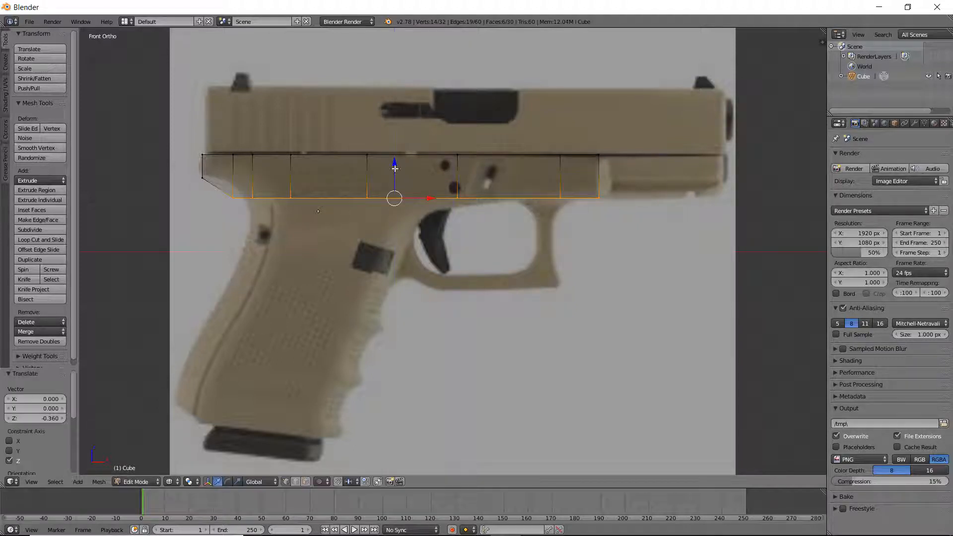
right_click(232, 199)
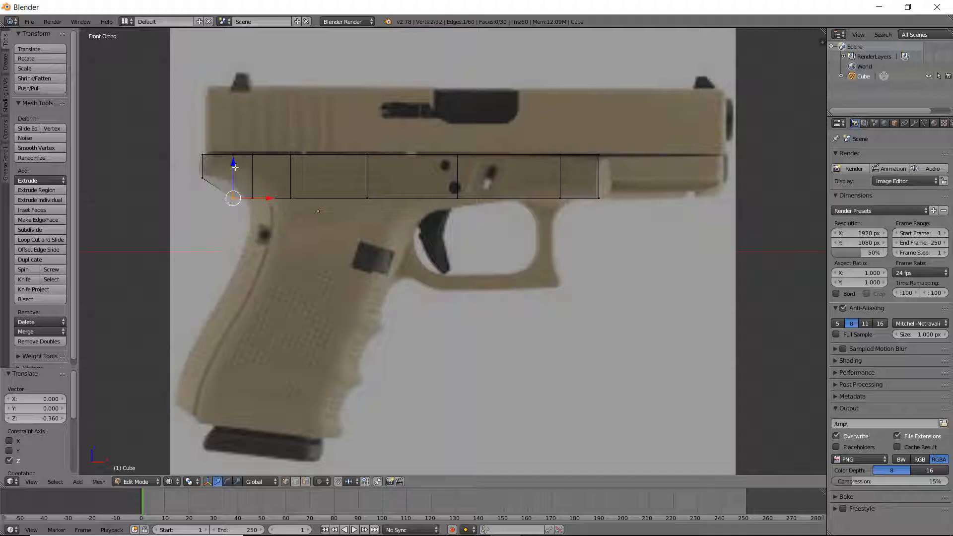
left_click_drag(236, 168, 234, 150)
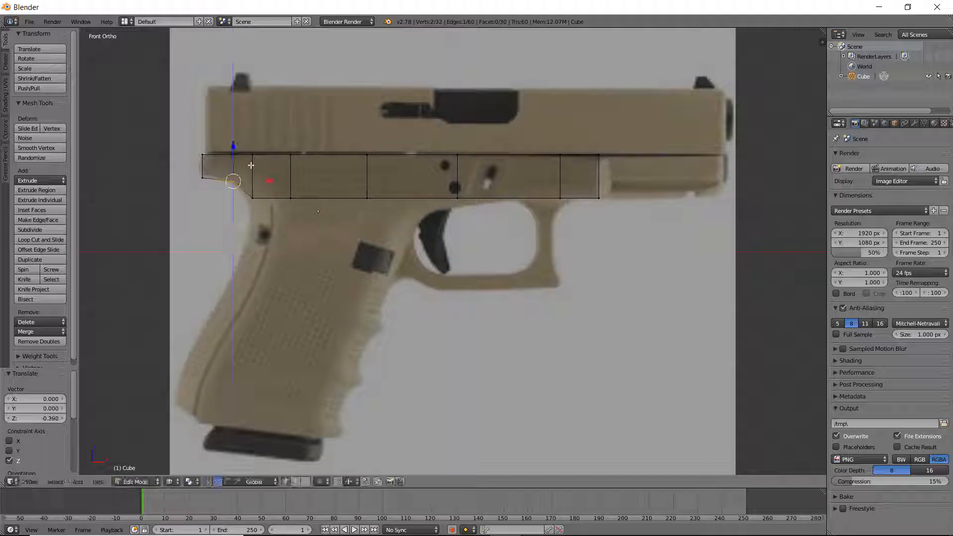
Step: Select the underside vertices from the grip's rear edge to above the trigger and lower them about 0.114 along Z
right_click(252, 198)
right_click(291, 198, "shift")
right_click(367, 199, "shift")
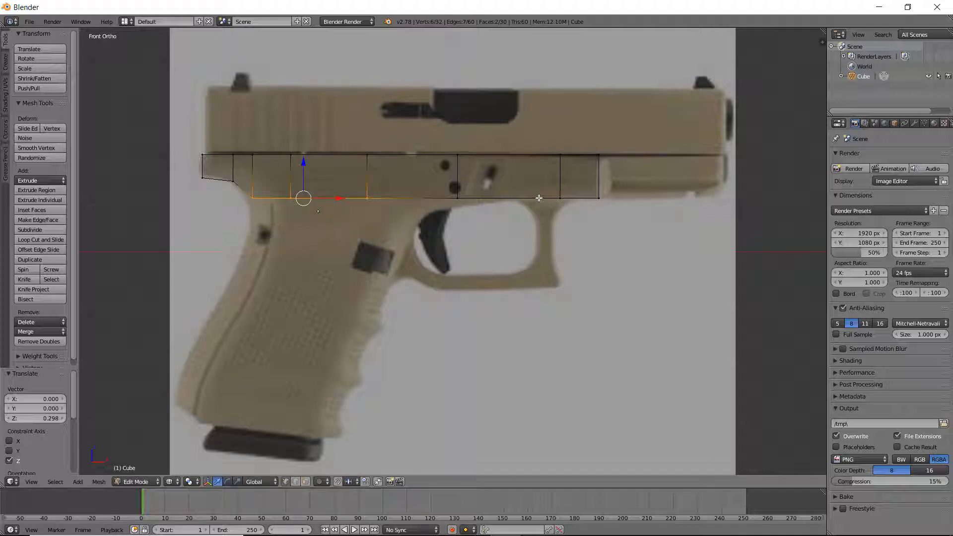
right_click(561, 198)
left_click_drag(594, 198, 616, 195)
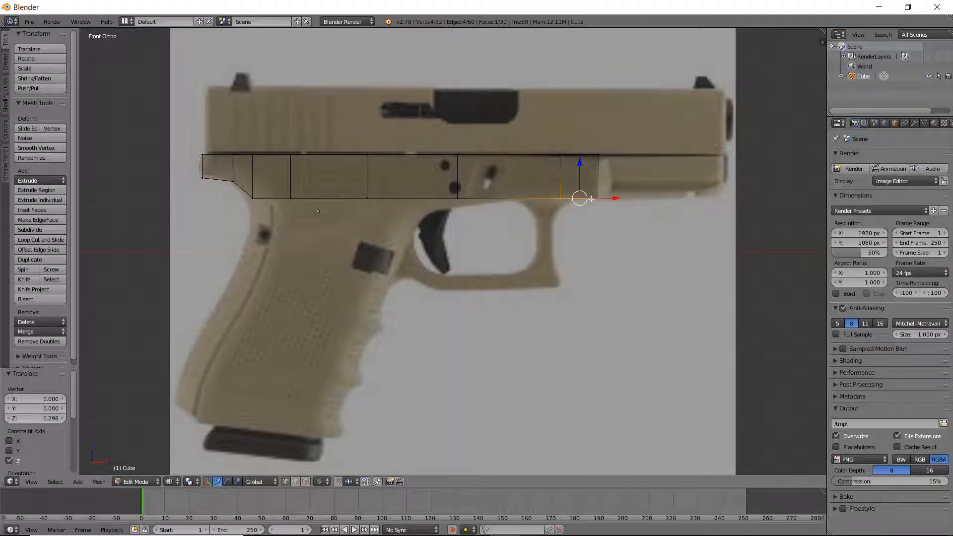
right_click(458, 199)
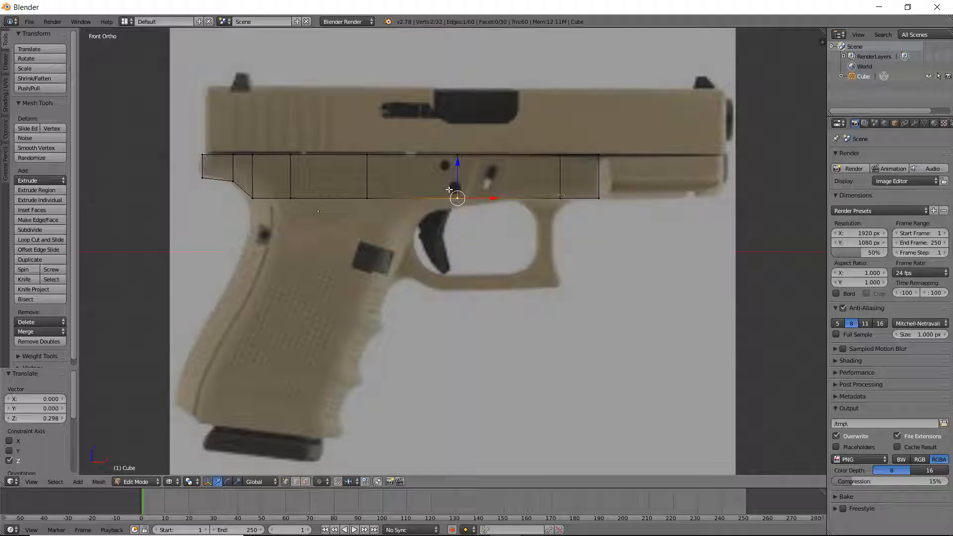
left_click(466, 193)
right_click(463, 189)
left_click_drag(457, 169, 454, 178)
key("ctrl+z")
left_click_drag(365, 197, 226, 200)
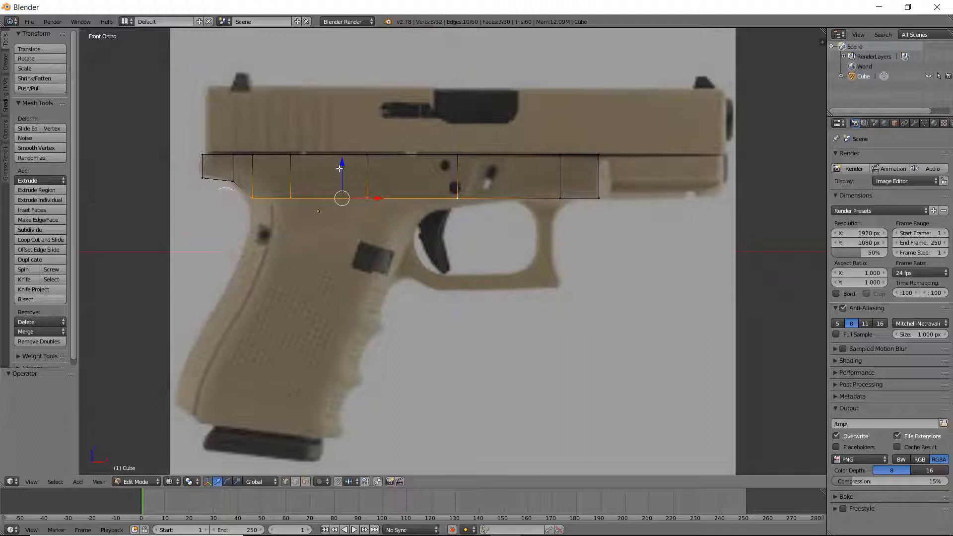
left_click_drag(339, 169, 335, 175)
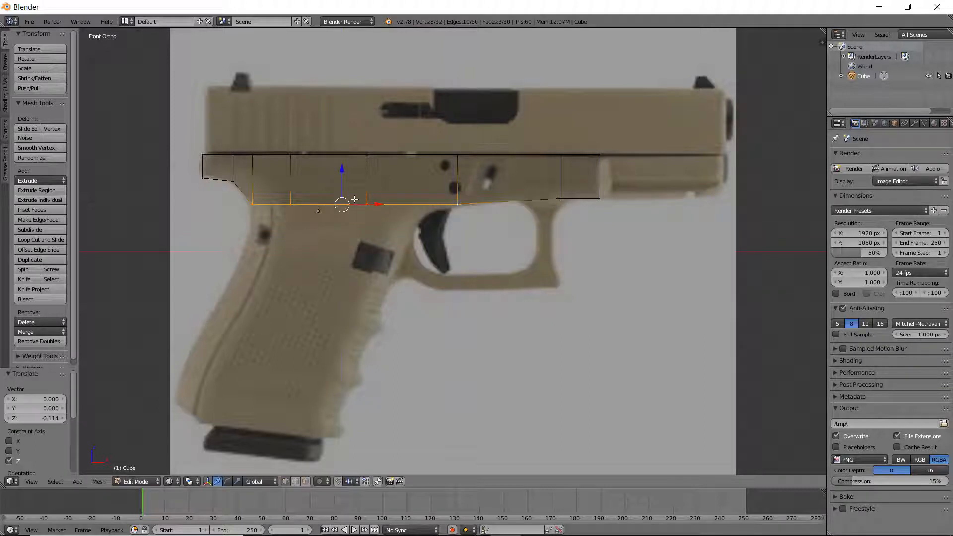
Step: Try to extrude only the two rear underside faces downward without the section above the trigger, and undo it
middle_click(458, 211)
right_click(458, 212)
key("e")
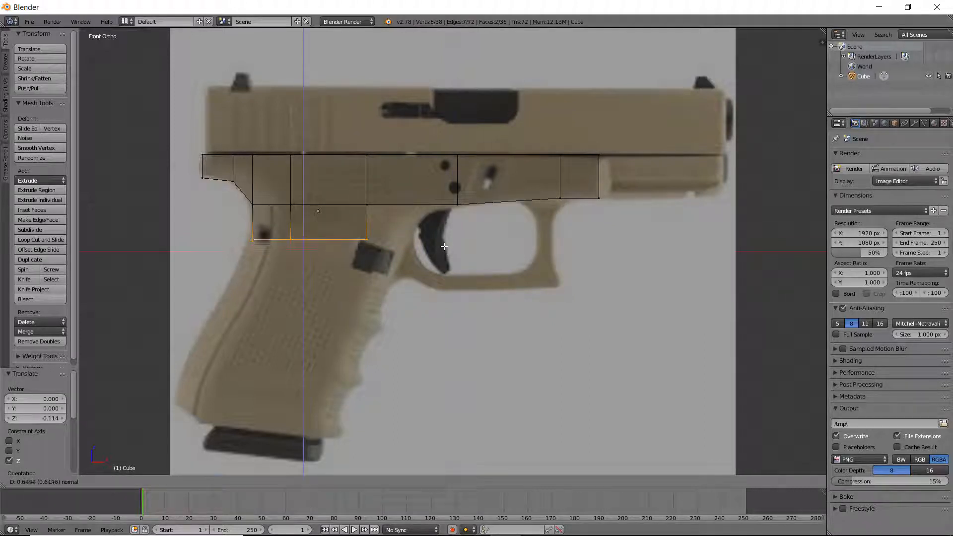
left_click(446, 247)
key("ctrl+z")
Step: Extrude the underside faces downward from the grip's rear edge to above the trigger, including the front section
key("c")
left_click(455, 208)
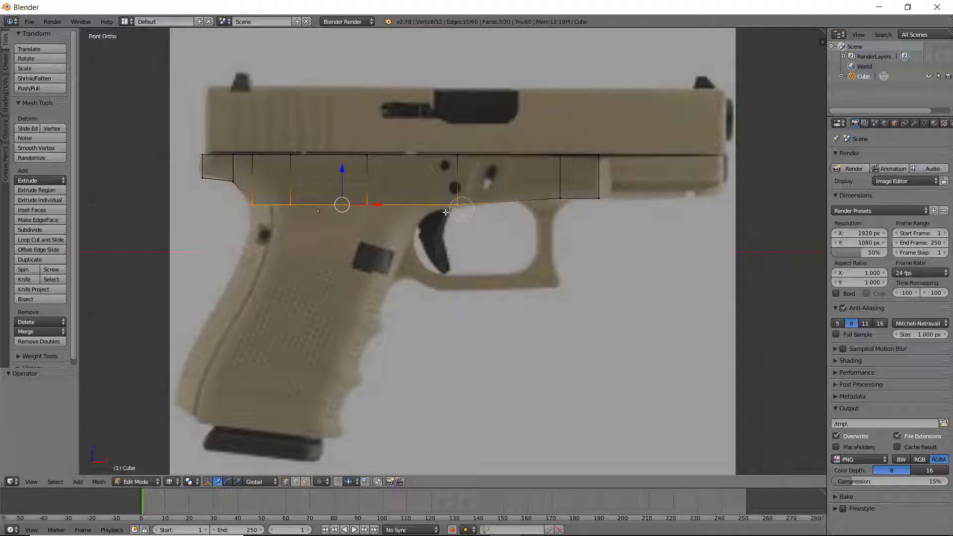
right_click(455, 207)
key("e")
left_click(362, 243)
Step: Add a single centred loop cut running lengthwise through the frame block, dividing its width in half
mouse_move(367, 239)
middle_mouse_down()
mouse_move(496, 247)
mouse_move(498, 208)
mouse_move(598, 224)
middle_mouse_up()
key("KP_1")
key("z")
key("ctrl+r")
left_click(484, 249)
right_click(483, 250)
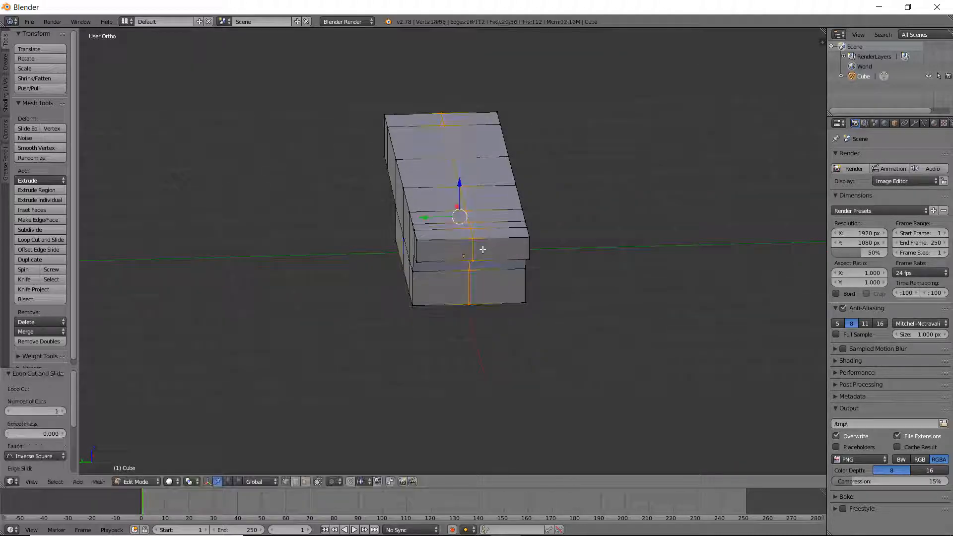
Step: Select all vertices on one outer side of the block in the right view and delete them
right_click(406, 252)
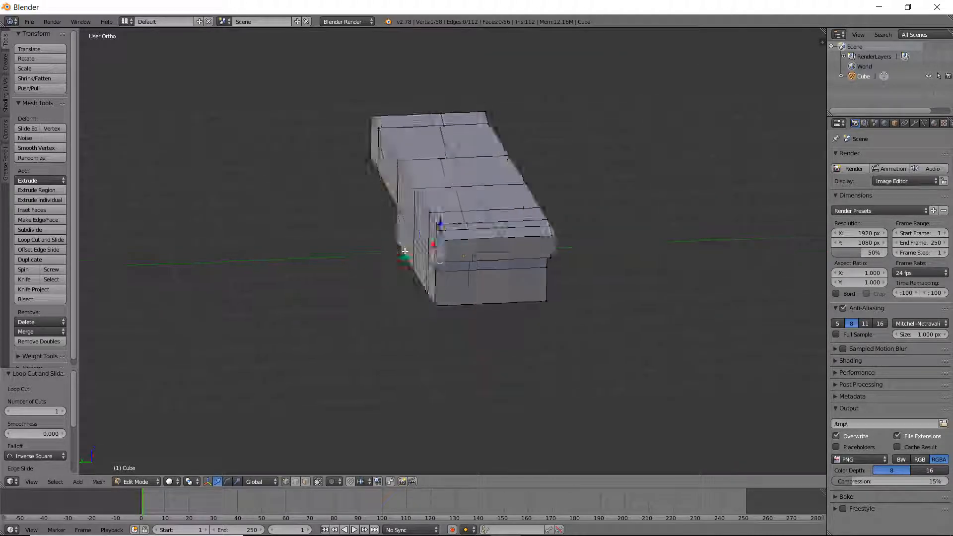
key("KP_3")
key("z")
left_click_drag(508, 151, 509, 239)
right_click(510, 239)
key("z")
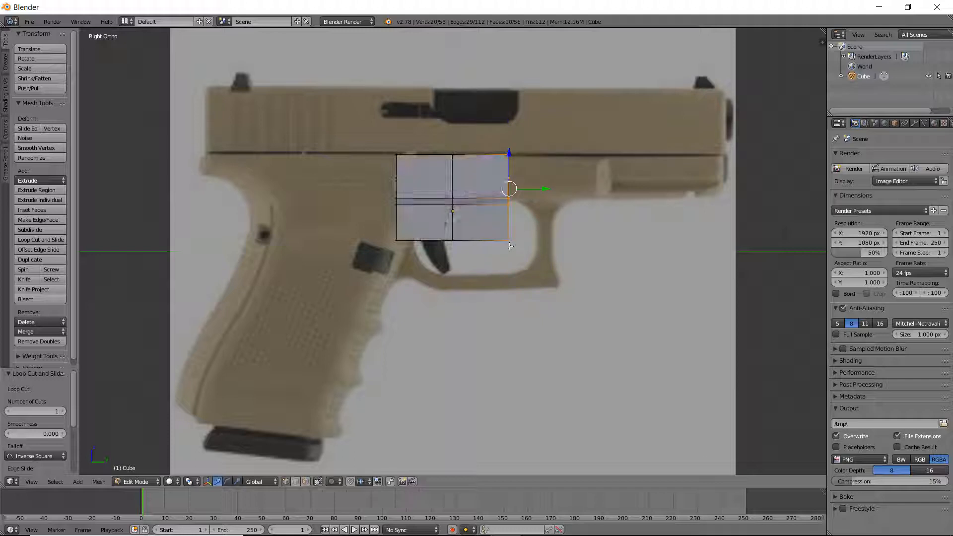
key("x")
left_click(508, 242)
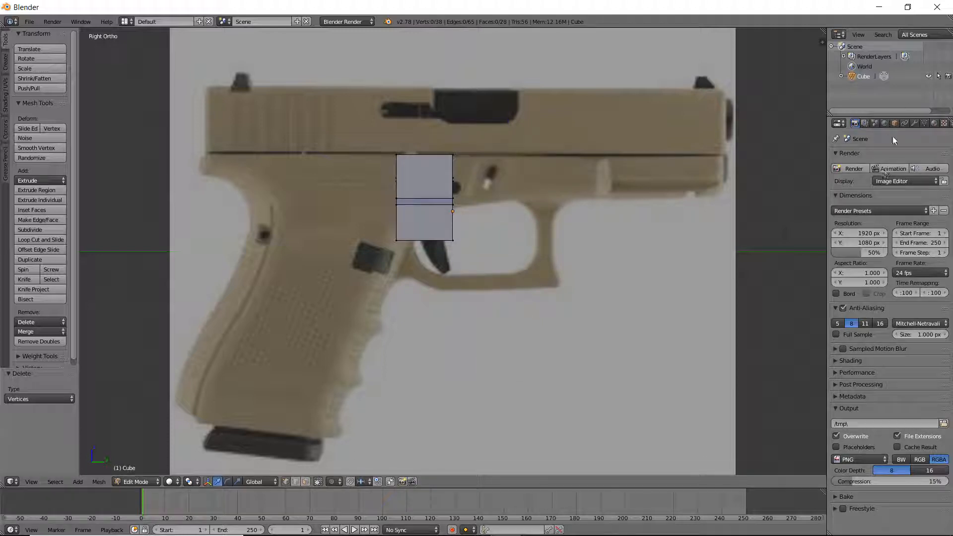
Step: Add a Mirror modifier that mirrors across Y instead of X, with clipping enabled
left_click(916, 123)
left_click(889, 157)
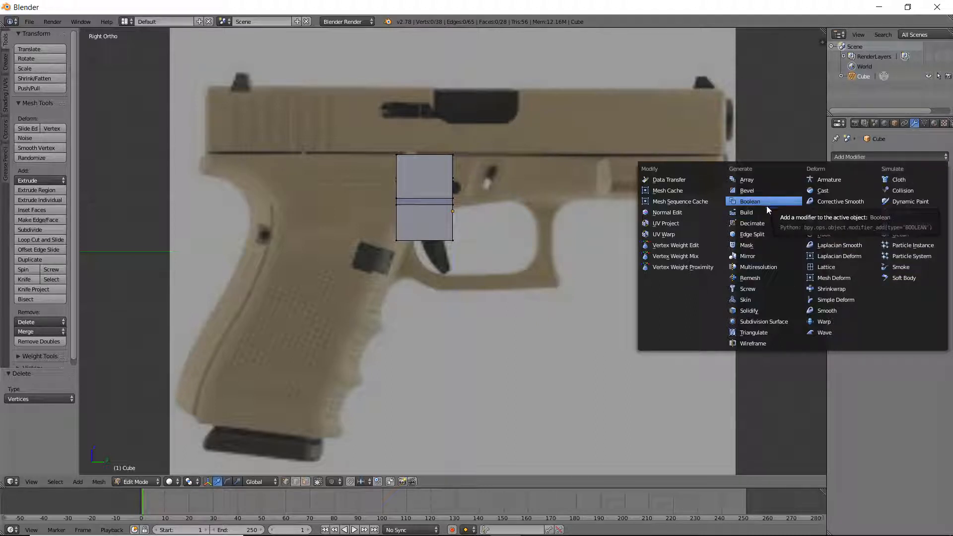
left_click(748, 256)
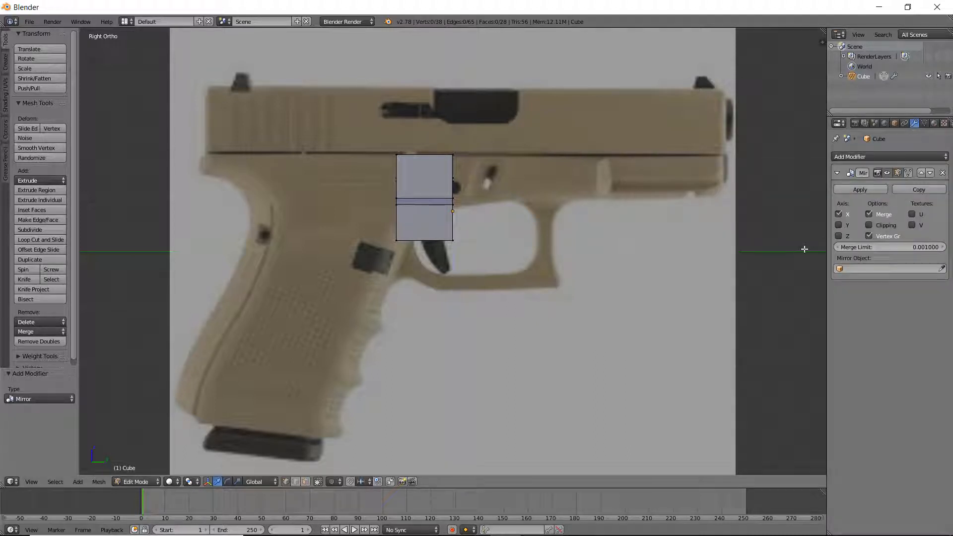
left_click(838, 225)
left_click(873, 225)
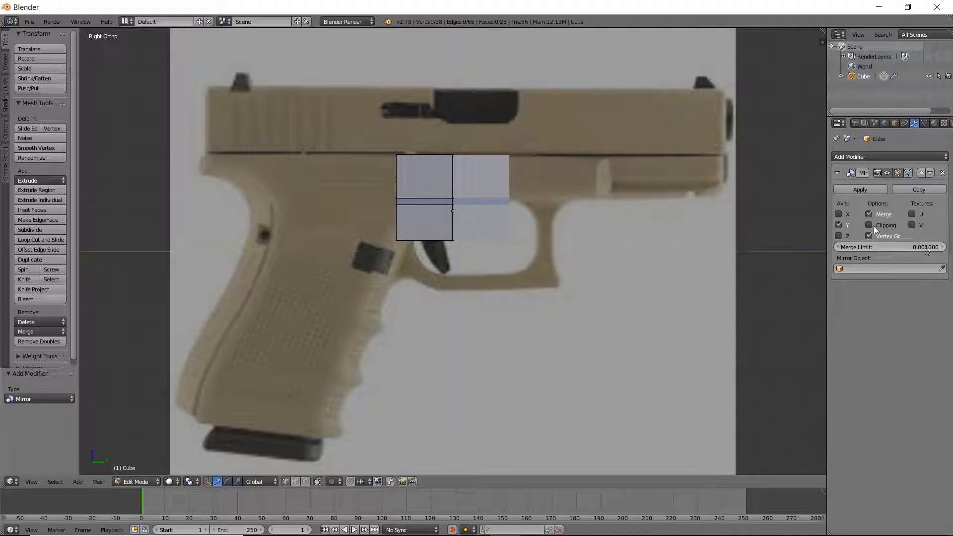
Step: Narrow the frame by moving all vertices of its outer side about 0.474 inward along Y
key("z")
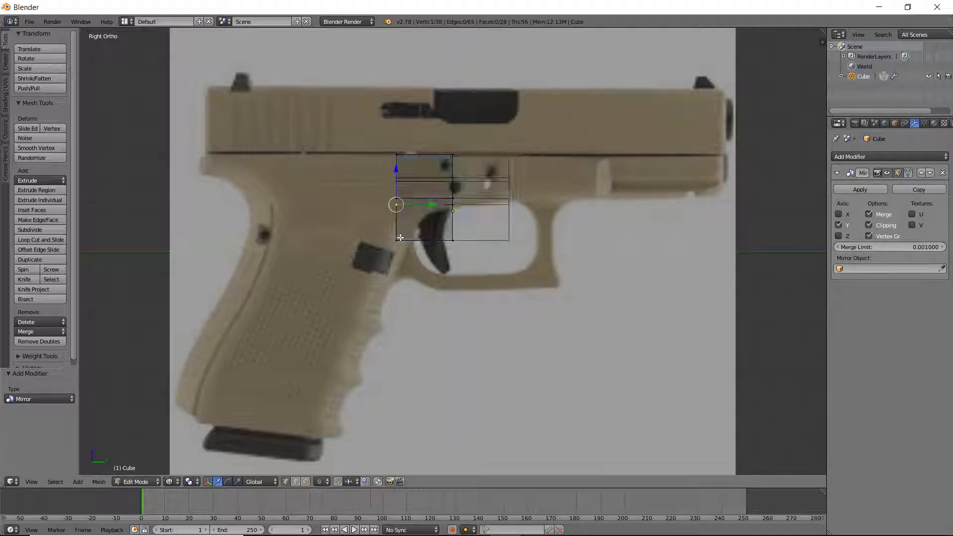
right_click(398, 240)
key("b")
left_click_drag(387, 254, 425, 150)
left_click_drag(431, 189, 457, 166)
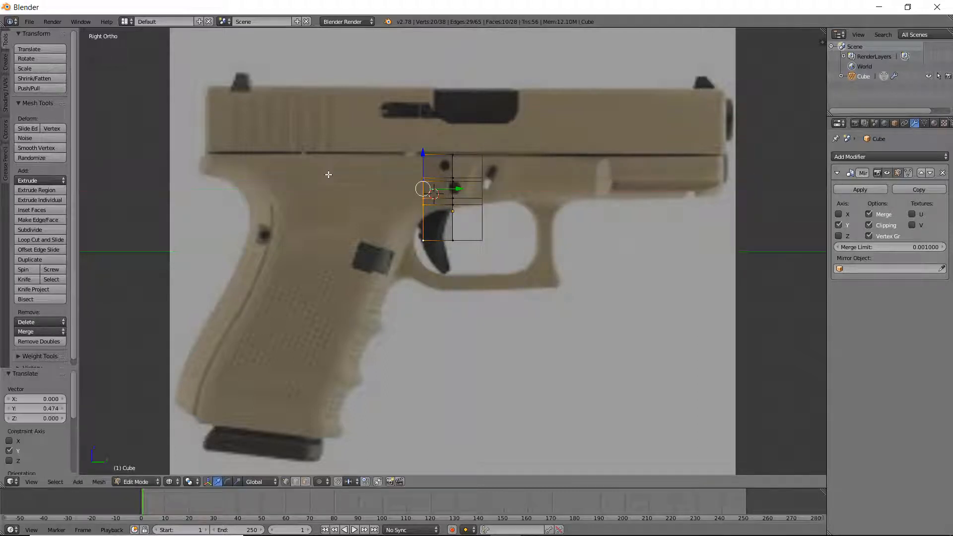
Step: Move the lower front corner vertices of the extruded section back along X to the front of the grip behind the trigger
scroll(559, 280, "up", 3)
key("z")
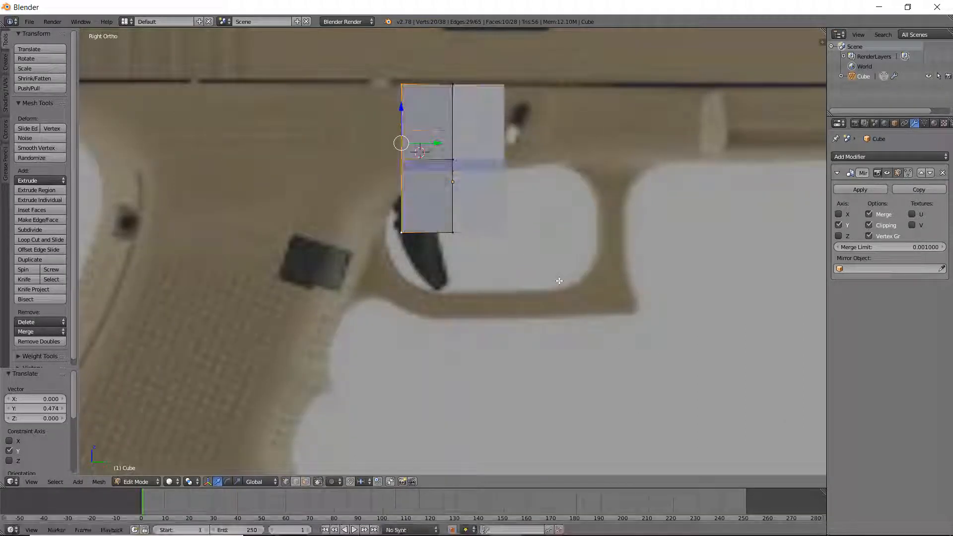
key("KP_1")
scroll(560, 281, "down", 4)
key("Tab")
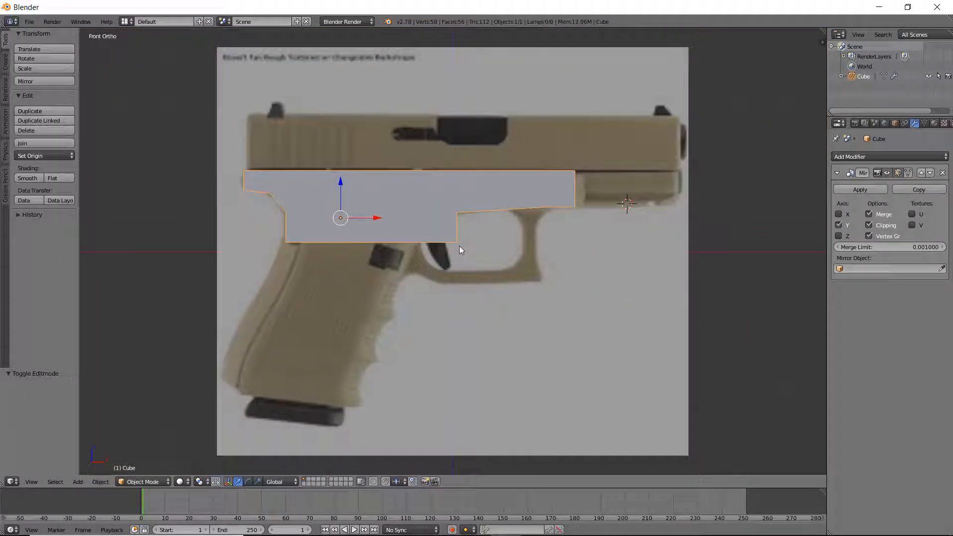
key("Tab")
right_click(457, 242)
key("z")
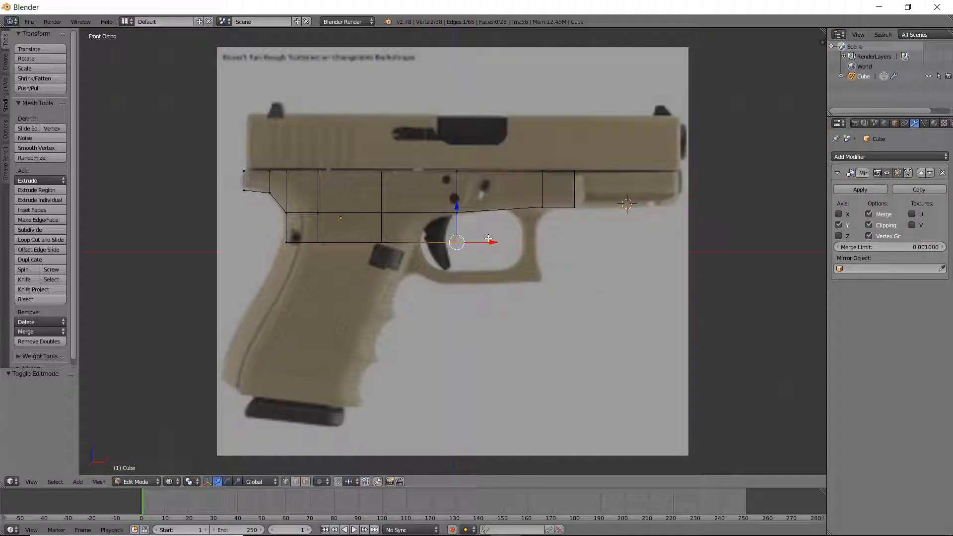
key("g")
key("x")
left_click(450, 238)
Step: Add a horizontal loop cut midway through the lower section of the frame
key("ctrl+r")
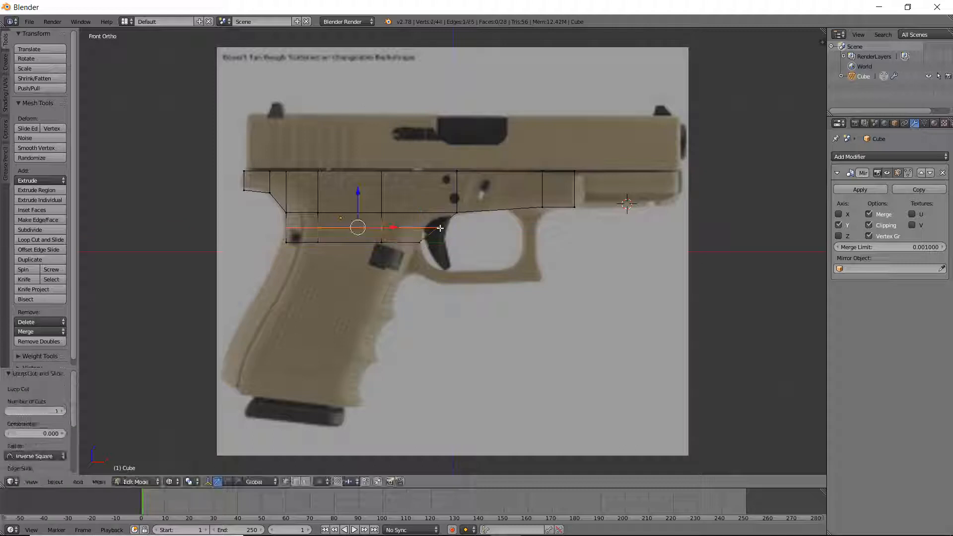
left_click(438, 227)
right_click(438, 227)
Step: Move one front vertex of the new loop back about 0.253 along X, and try shifting the underside vertices above the trigger guard's front
key("g")
key("x")
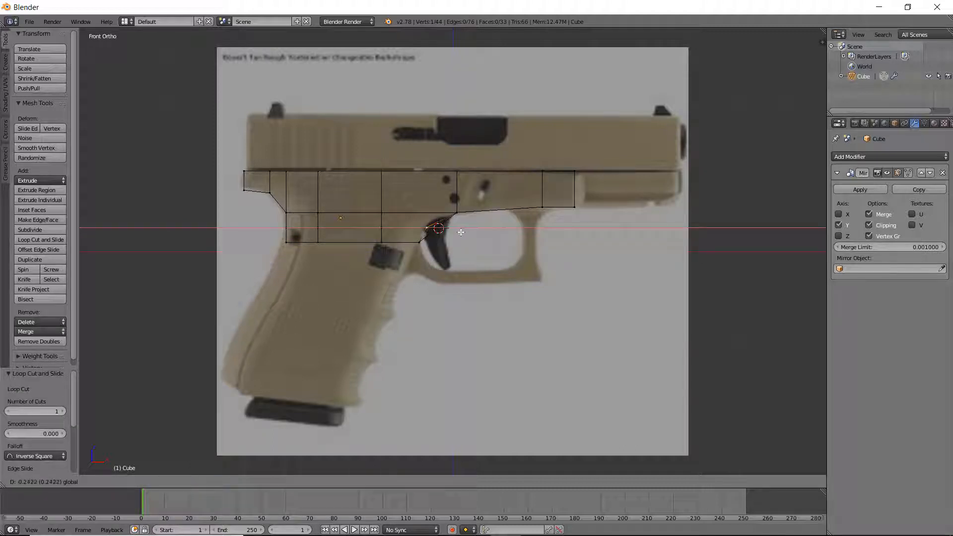
left_click(461, 232)
right_click(542, 207)
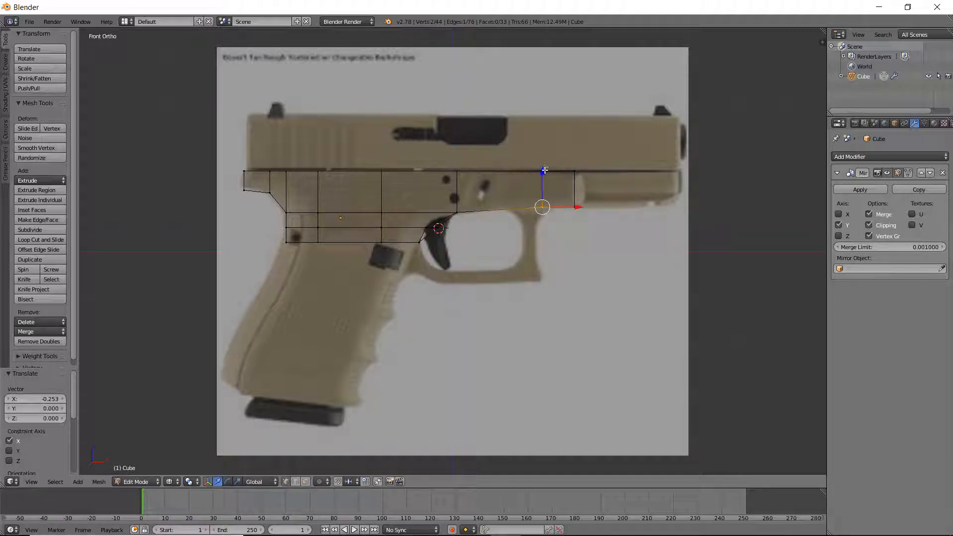
left_click_drag(545, 170, 544, 172)
key("ctrl+z")
Step: Move the rear lower corner back about 0.126 along X, and try to extrude the lower section's underside
right_click(316, 248)
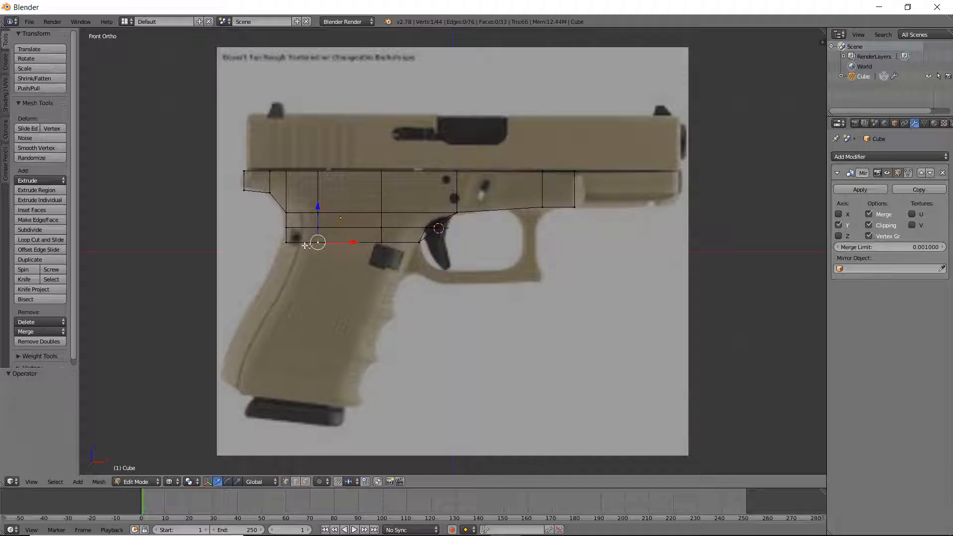
right_click(286, 245, "shift")
left_click_drag(298, 247, 428, 241)
key("c")
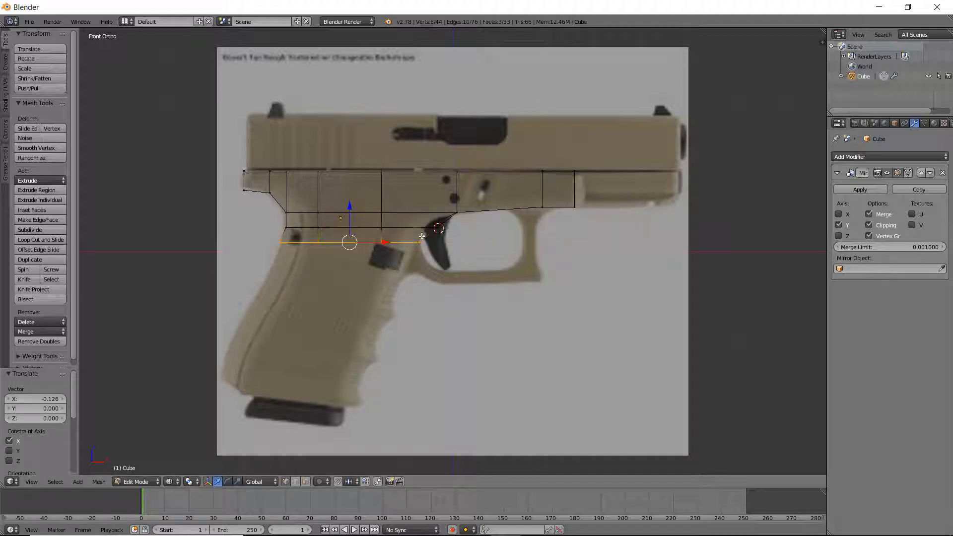
key("e")
key("Escape")
key("ctrl+z")
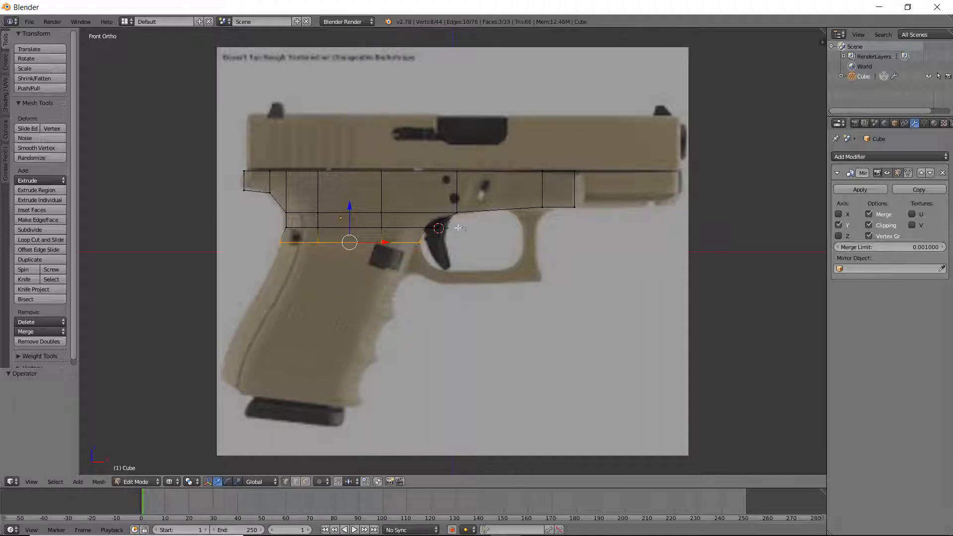
Step: Try to move the horizontal loop's front vertices back along X behind the trigger
right_click(459, 213)
right_click(439, 230, "shift")
right_click(429, 230, "shift")
key("c")
middle_click(455, 211)
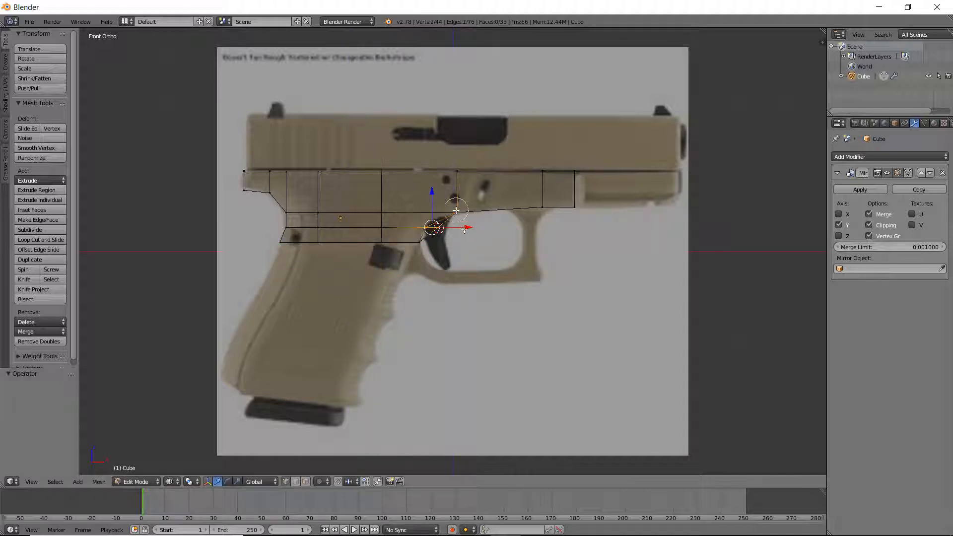
key("g")
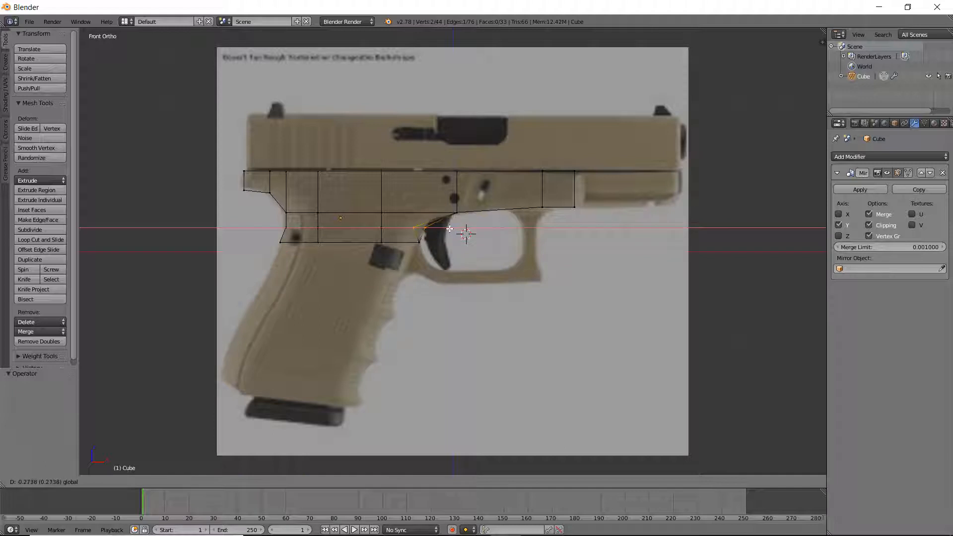
left_click(450, 229)
Step: Undo the recent vertex moves and selections on the lower section, keeping the horizontal loop cut
key("ctrl+z")
key("ctrl+z")
key("ctrl+z")
key("ctrl+z")
key("ctrl+z")
key("ctrl+z")
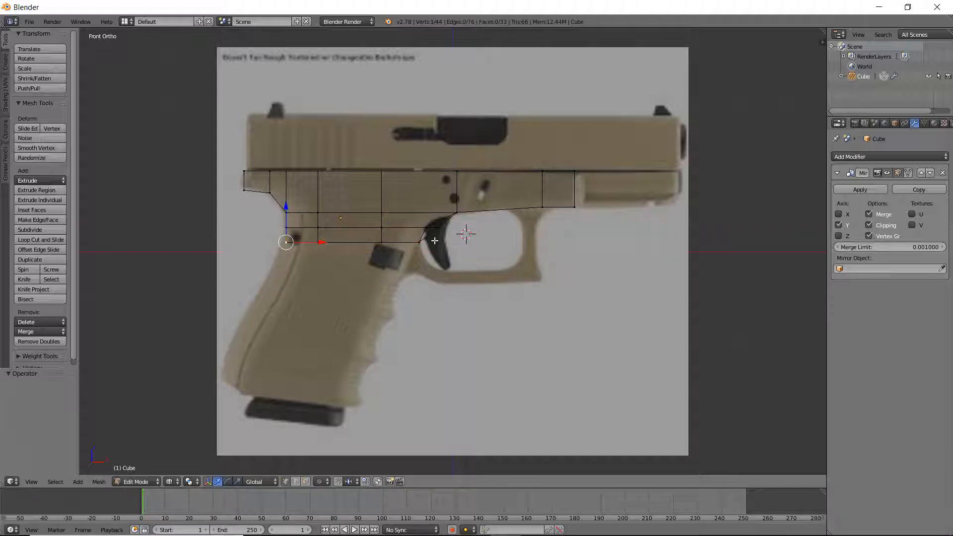
key("ctrl+z")
key("ctrl+z")
key("ctrl+z")
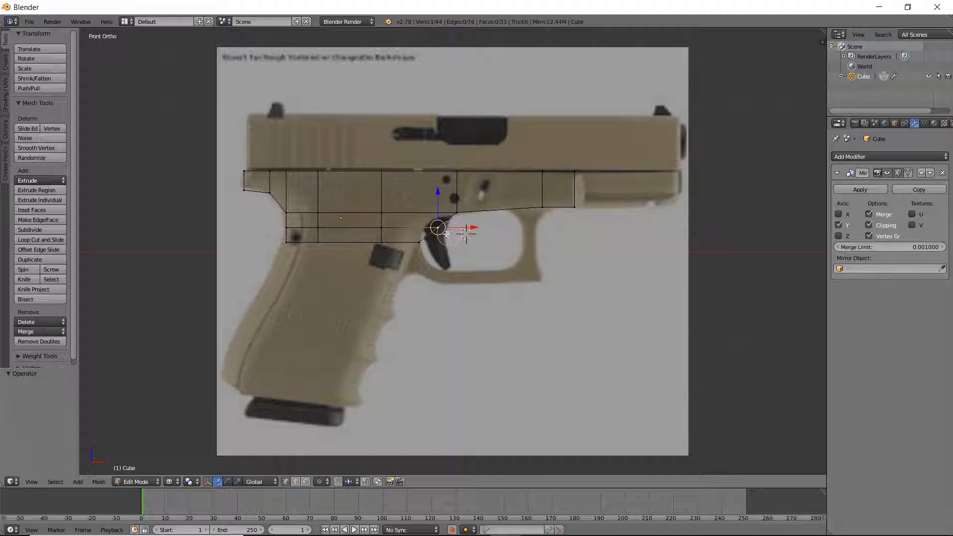
key("ctrl+z")
Step: Move both front vertices of the horizontal loop back about 0.326 along X to follow the frame's edge behind the trigger
left_click_drag(374, 252, 301, 243)
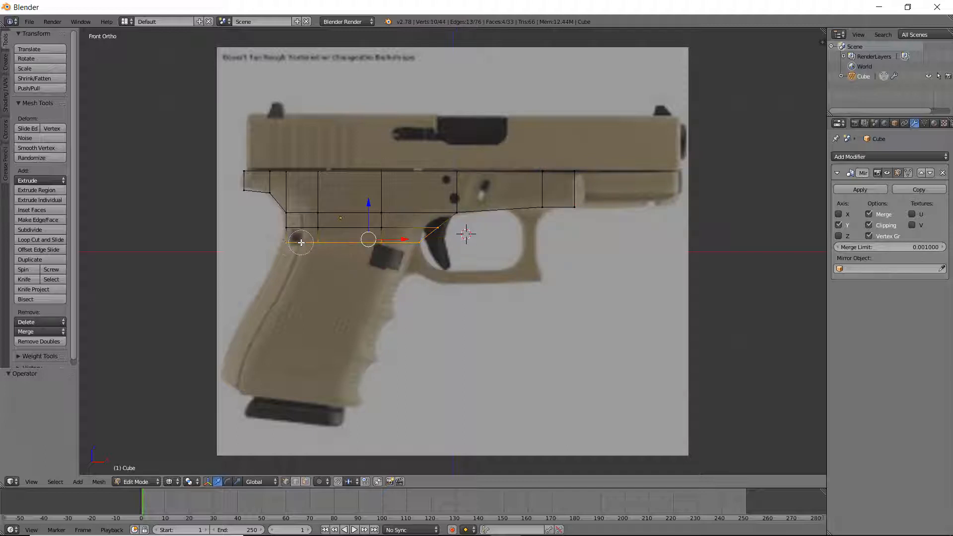
key("ctrl+z")
left_click_drag(466, 227, 281, 244)
key("a")
key("c")
right_click(281, 244)
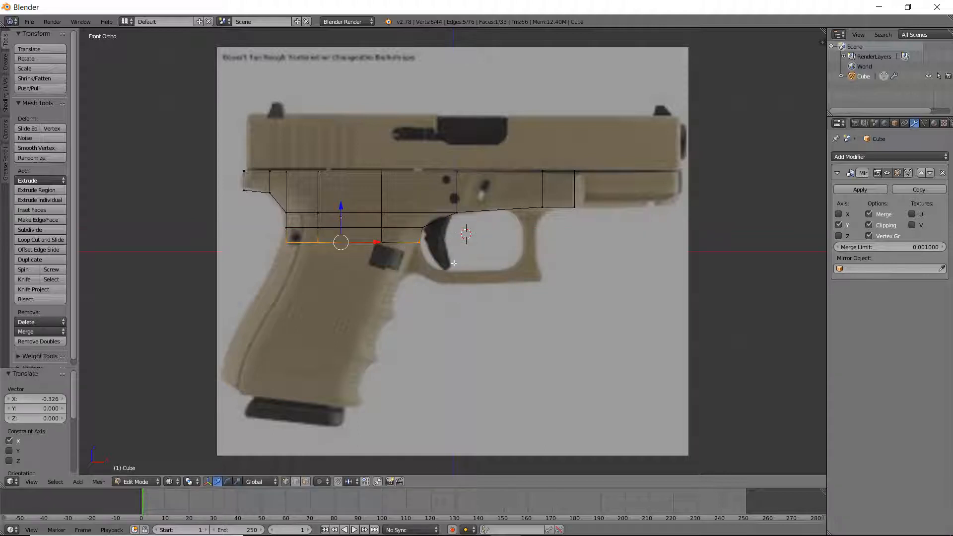
Step: Move the rear lower corner vertices back about 0.105 along X to follow the grip's rear outline
key("a")
key("c")
left_click(288, 243)
right_click(288, 244)
key("g")
left_click(284, 242)
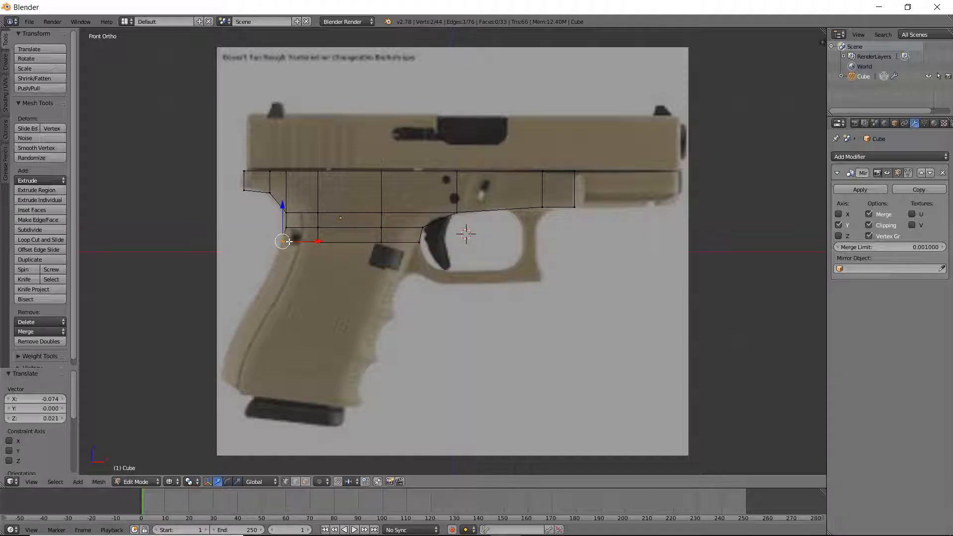
Step: Extrude the lower section's underside about 1.359 downward and shift the new end back and up to match the grip's slant
left_click_drag(316, 242, 422, 250)
key("c")
key("e")
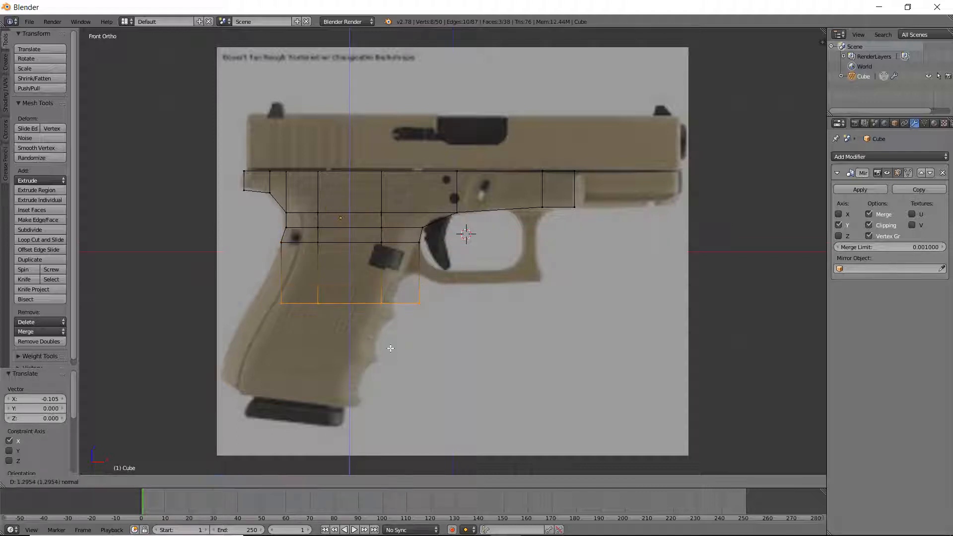
left_click(389, 349)
key("g")
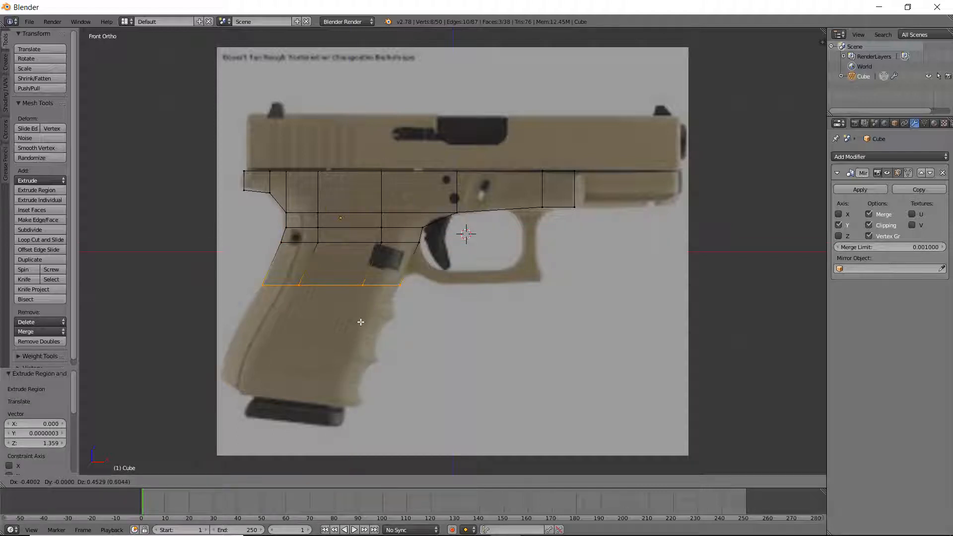
left_click(356, 322)
Step: Extrude the grip's lower end 0.927 further down and shift the new end 0.527 back and 0.095 up to follow the slant
key("e")
left_click(385, 336)
key("g")
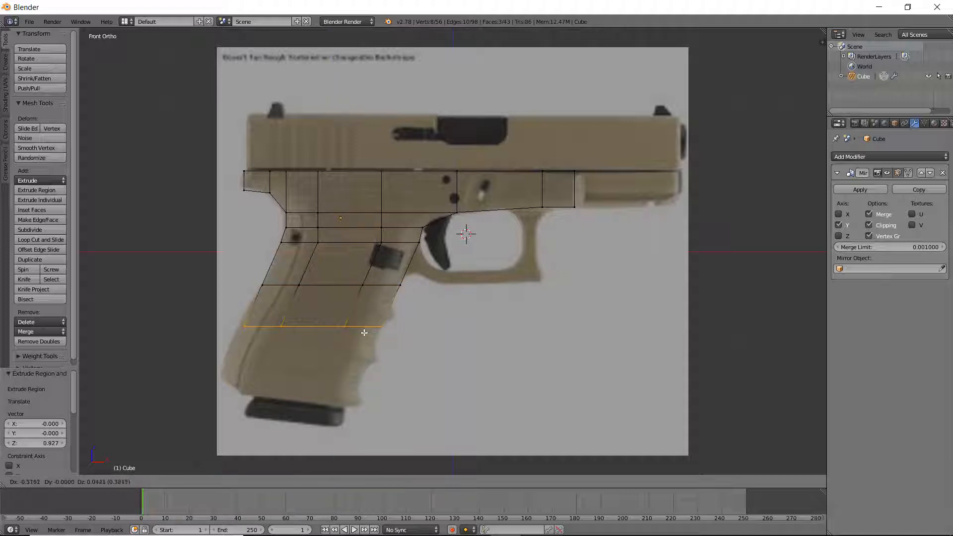
left_click(360, 331)
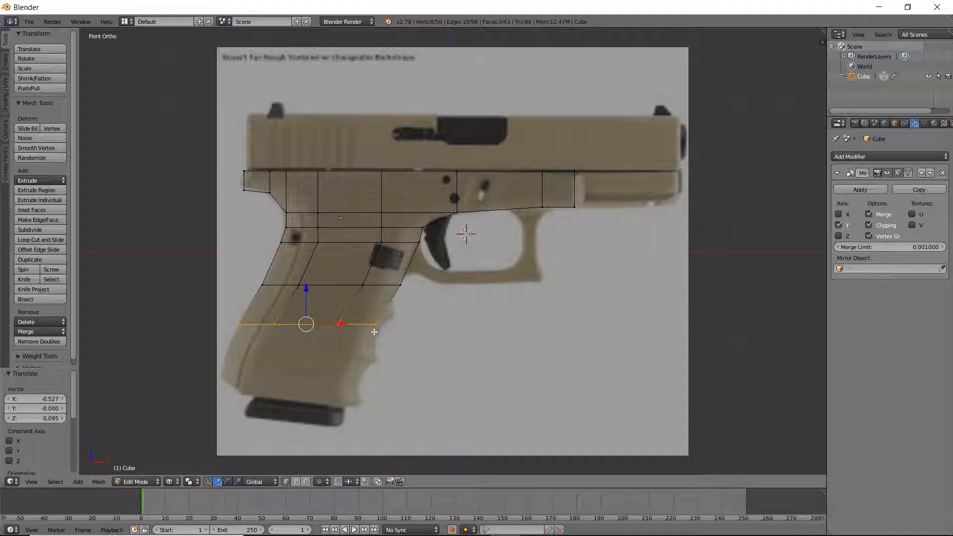
Step: Extrude the grip's lower end down another section and shift it 0.295 forward and 0.042 up to match the rear outline
key("e")
left_click(363, 378)
key("g")
left_click(350, 380)
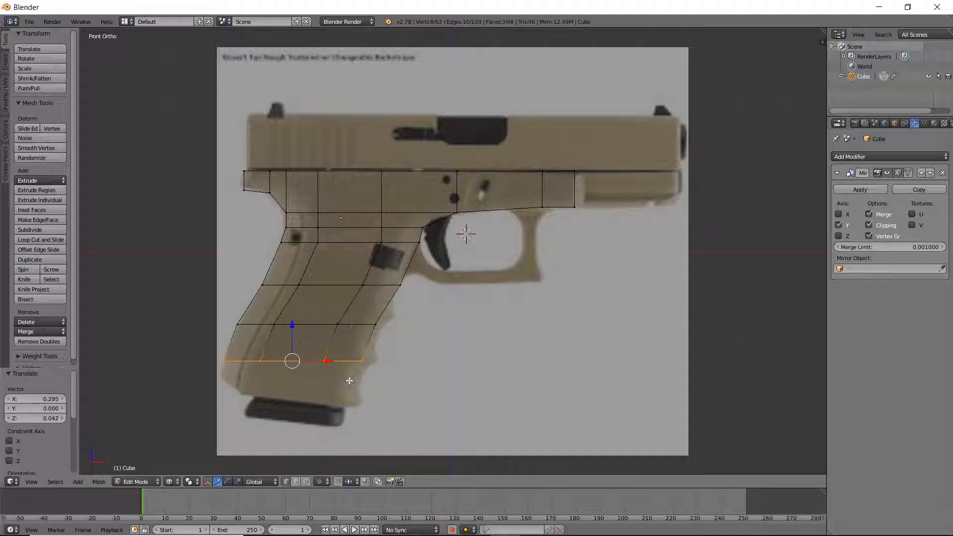
Step: Extrude a short 0.411 section below the grip and shift its end 0.053 back and 0.074 up
key("e")
left_click(345, 400)
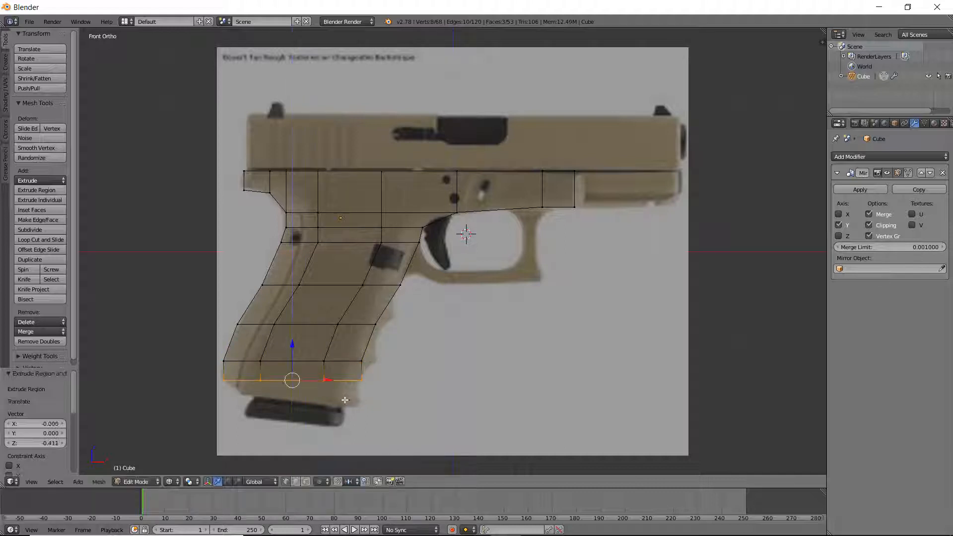
key("g")
left_click(395, 372)
Step: Move the grip's bottom-edge vertices, except the rear corner pair, straight down toward the base of the reference grip
key("a")
key("c")
left_click(259, 378)
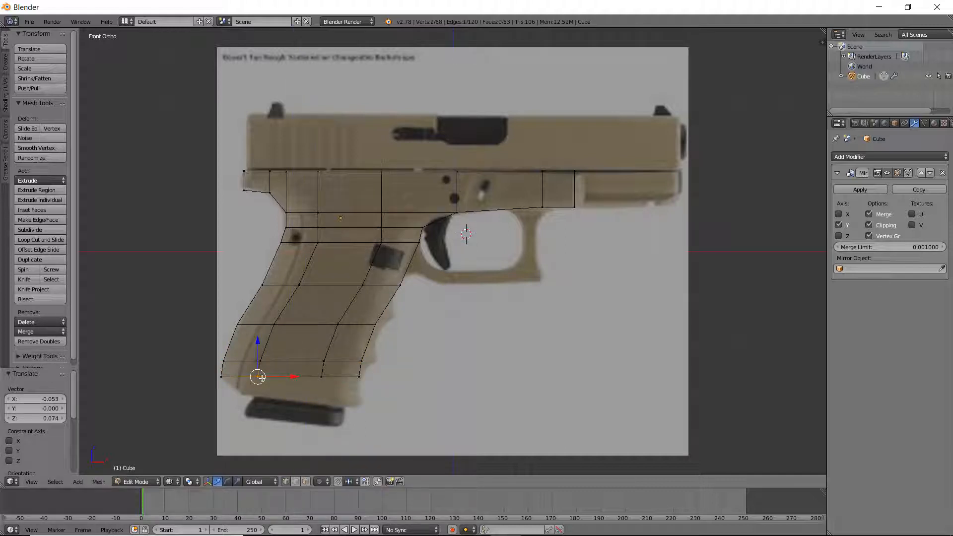
right_click(259, 378)
key("g")
left_click(253, 384)
key("ctrl+z")
key("c")
left_click(351, 379)
left_click(322, 379)
right_click(295, 378)
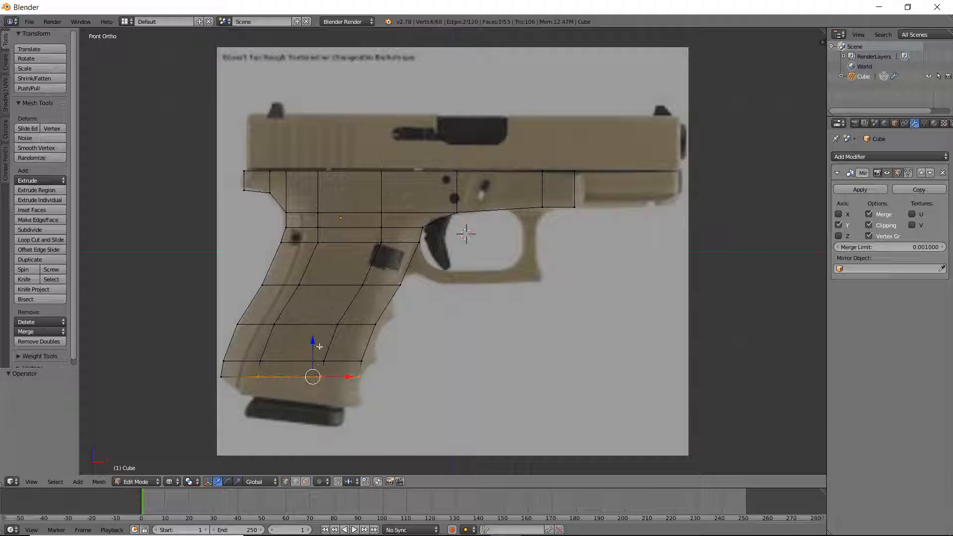
mouse_move(313, 345)
left_mouse_down()
mouse_move(309, 367)
mouse_move(363, 382)
left_mouse_up()
Step: Lower the bottom edge's second vertices from the front and move the front corner vertices 0.274 down along Z, following the slanted base
key("a")
key("c")
left_click(325, 390)
right_click(326, 389)
right_click(359, 395)
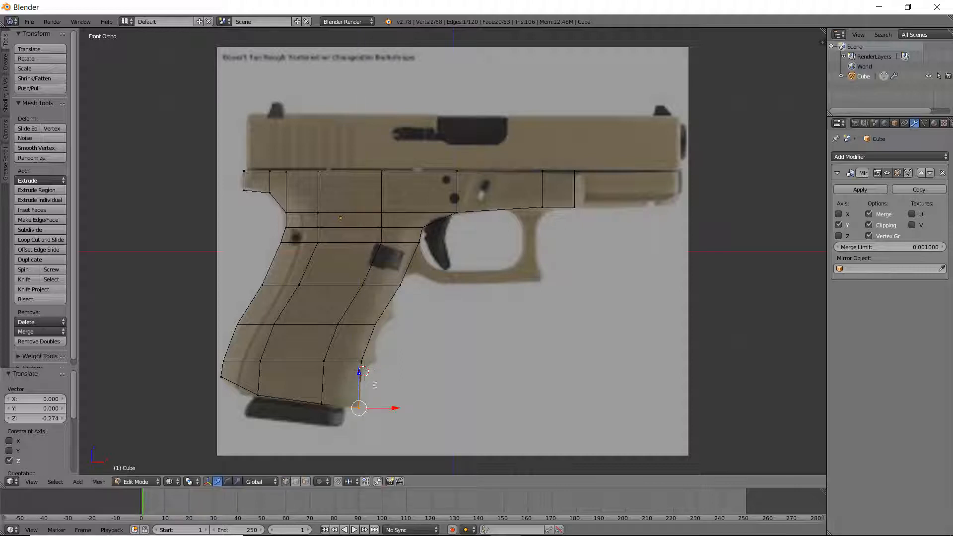
Step: Add two loop cuts across the lower grip, one just above and one just below its lowest horizontal loop
right_click(370, 361)
left_click(374, 344)
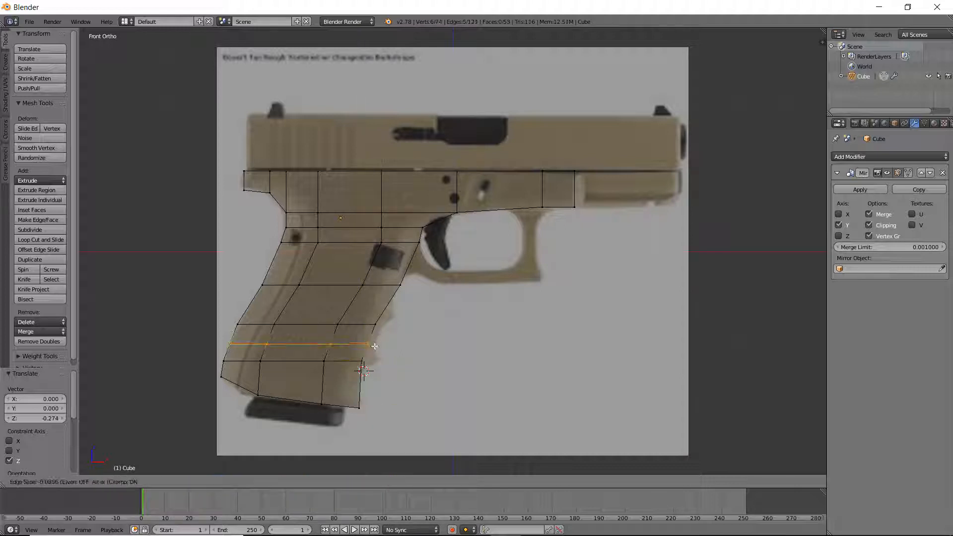
left_click(376, 348)
key("ctrl+r")
left_click(364, 371)
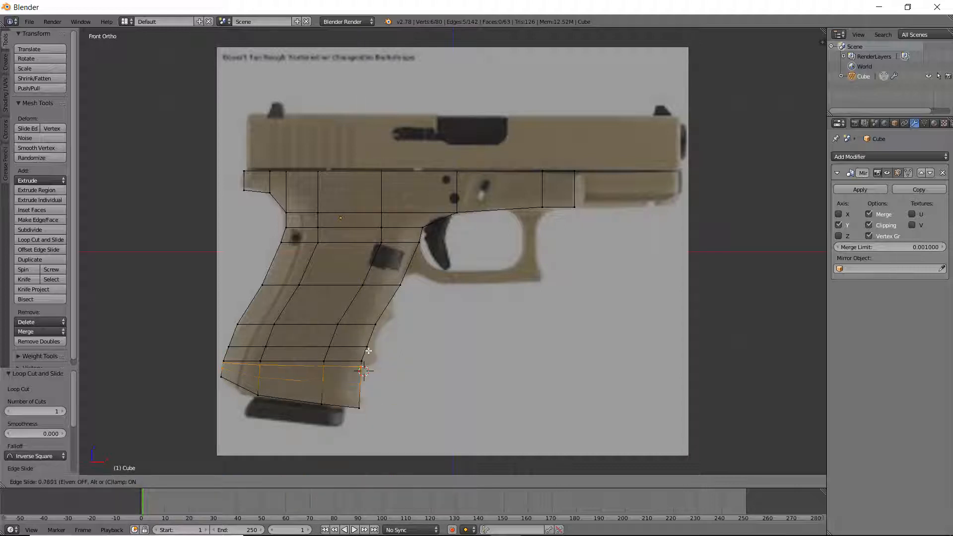
left_click(364, 369)
Step: Move the front vertices between the two new loops 0.316 forward along X to form the lower finger ridge
right_click(362, 366)
right_click(369, 354)
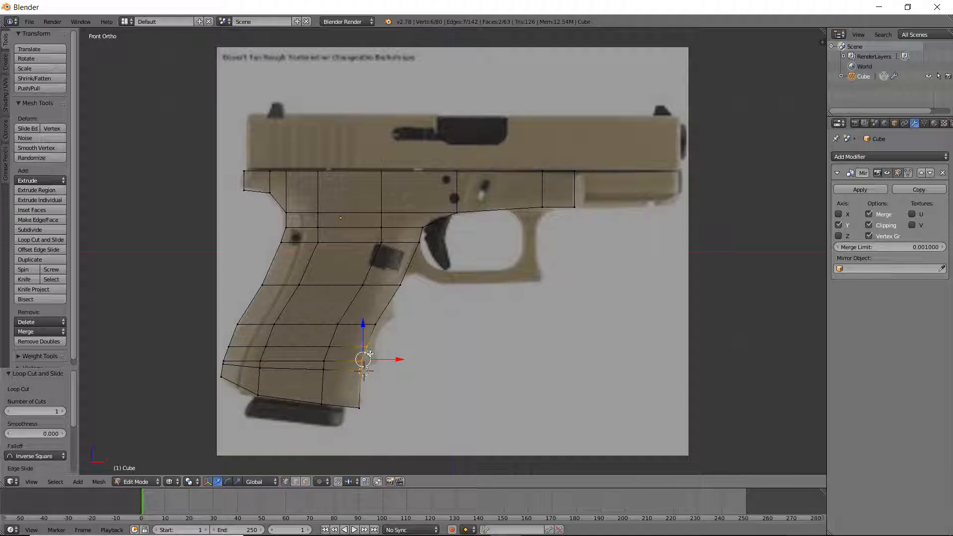
right_click(369, 361)
right_click(368, 375, "shift")
left_click_drag(388, 359, 403, 351)
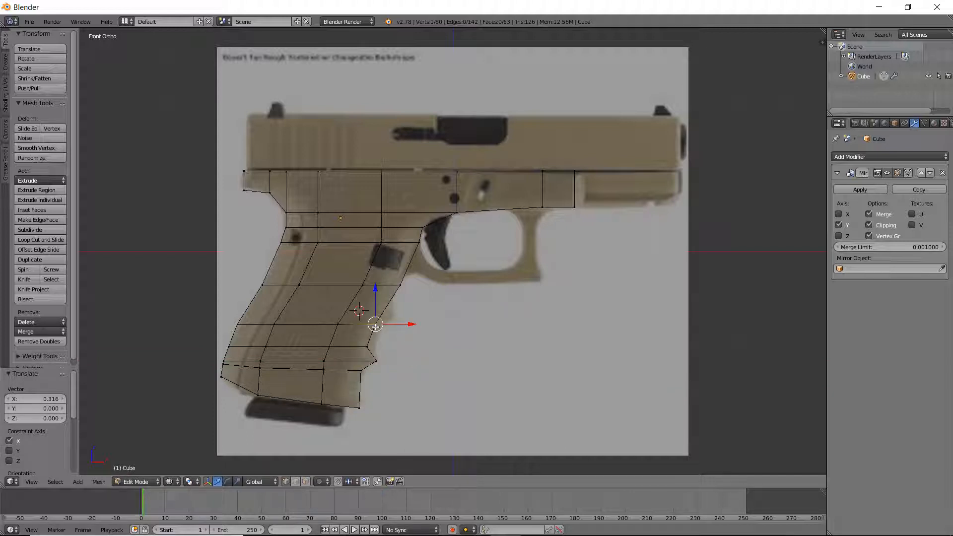
Step: Add a horizontal loop cut across the middle of the grip, just above the upper finger ridge in the reference
key("ctrl+r")
left_click(393, 307)
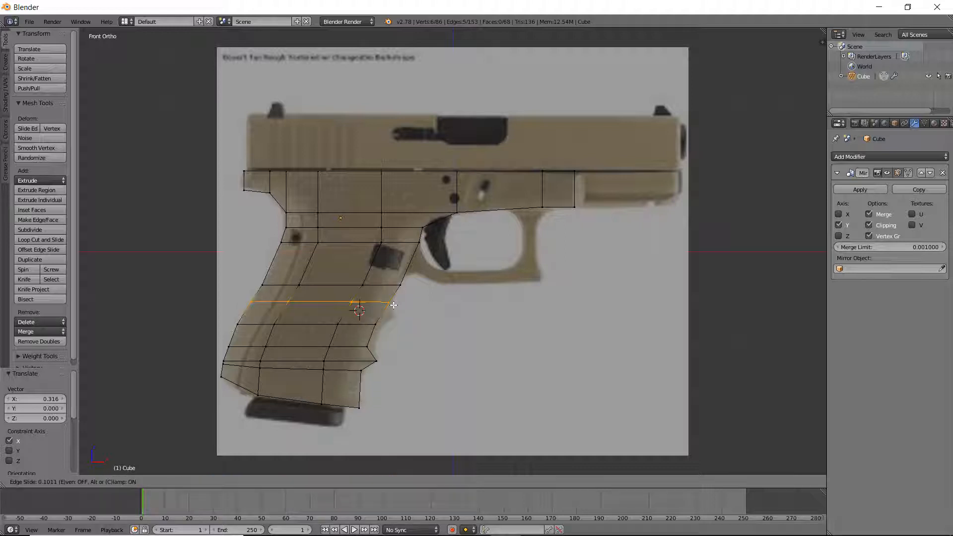
left_click(393, 305)
key("ctrl+r")
left_click(384, 316)
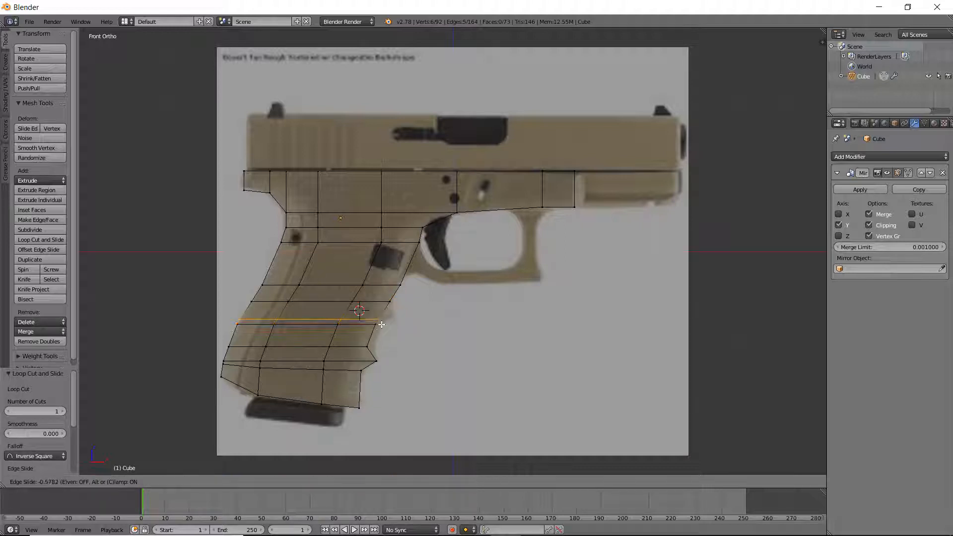
left_click(385, 324)
left_click(385, 315)
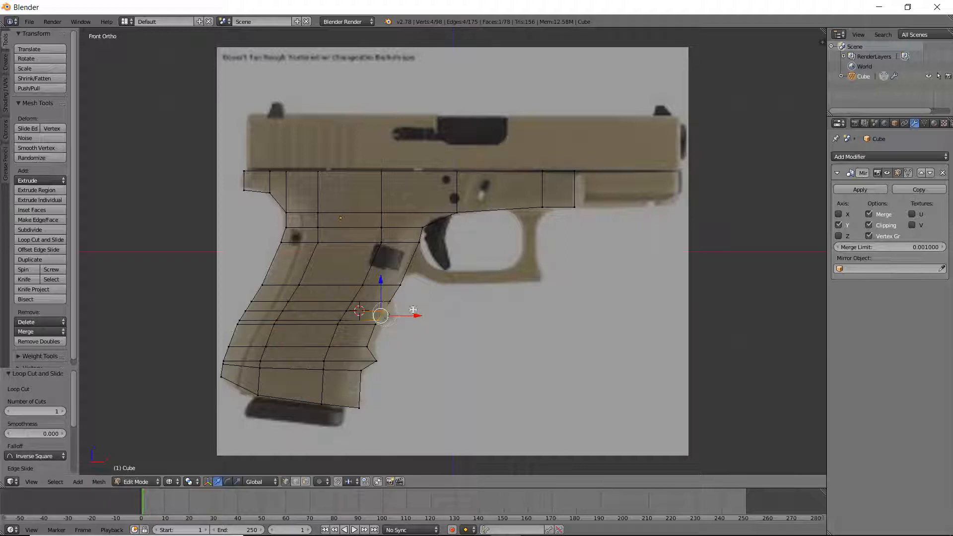
left_click_drag(418, 311, 432, 317)
key("ctrl+z")
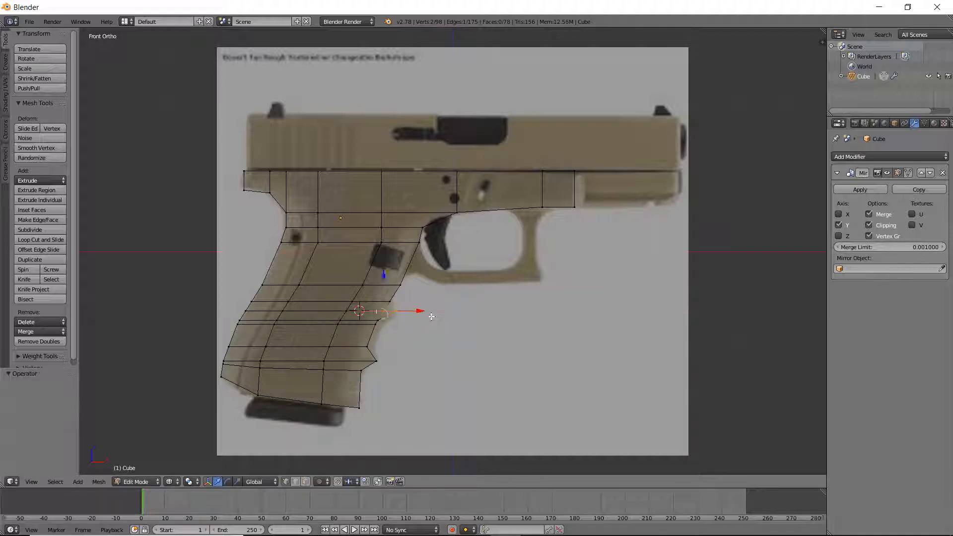
key("ctrl+z")
key("ctrl+z")
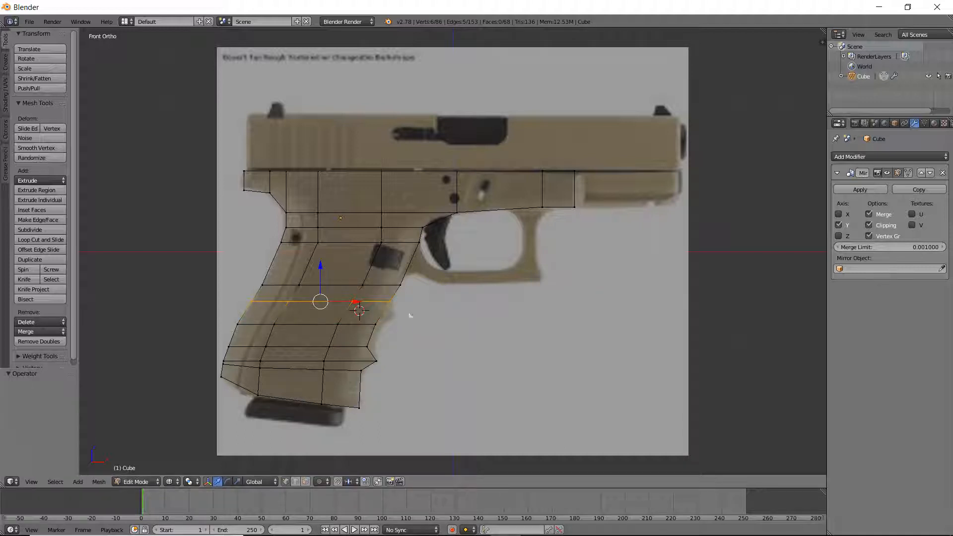
Step: Add a loop cut below the mid-grip loop and move its front vertices forward along X to form the upper finger ridge
key("ctrl+r")
left_click(386, 316)
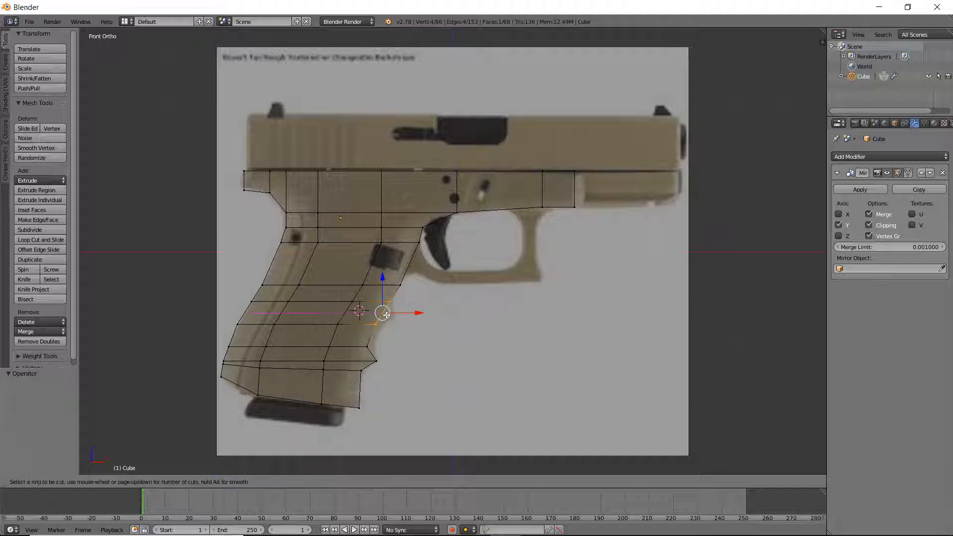
left_click(387, 316)
right_click(386, 315)
right_click(387, 316, "shift")
left_click_drag(400, 314, 400, 333)
Step: Move the front vertices of the two loops between the finger ridges 0.105 forward along X to match the groove
right_click(376, 324)
right_click(368, 346, "shift")
right_click(368, 346, "shift")
right_click(375, 326, "shift")
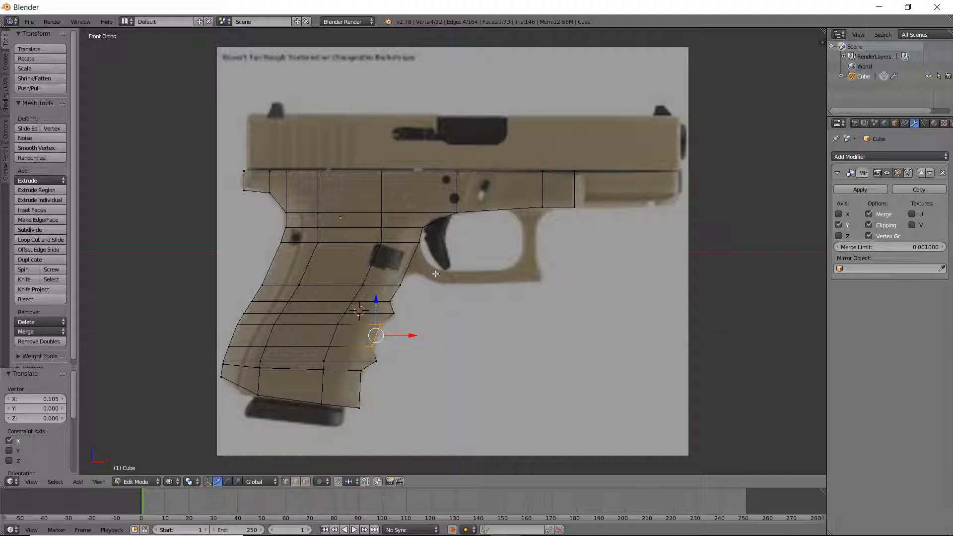
Step: Add a horizontal loop cut across the grip below the magazine release and a vertical one through the frame above the trigger guard opening
key("ctrl+r")
left_click(416, 257)
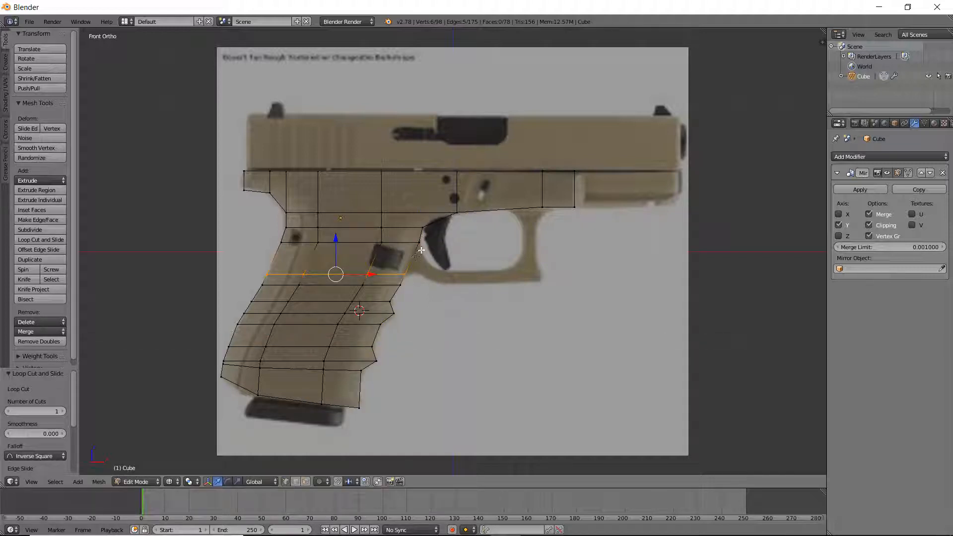
left_click(511, 207)
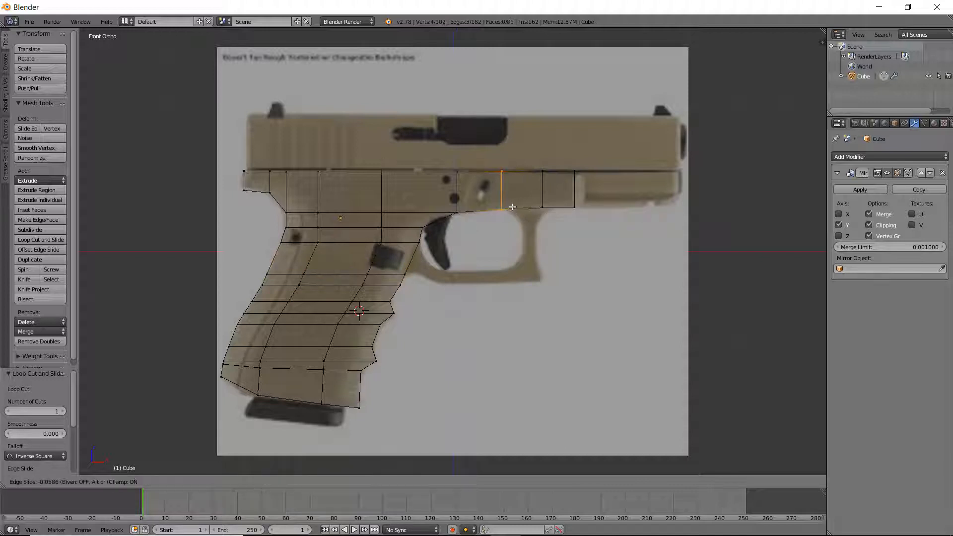
left_click(516, 205)
Step: Move the vertical edge loop above the trigger guard's front post 0.179 forward along X
right_click(543, 207)
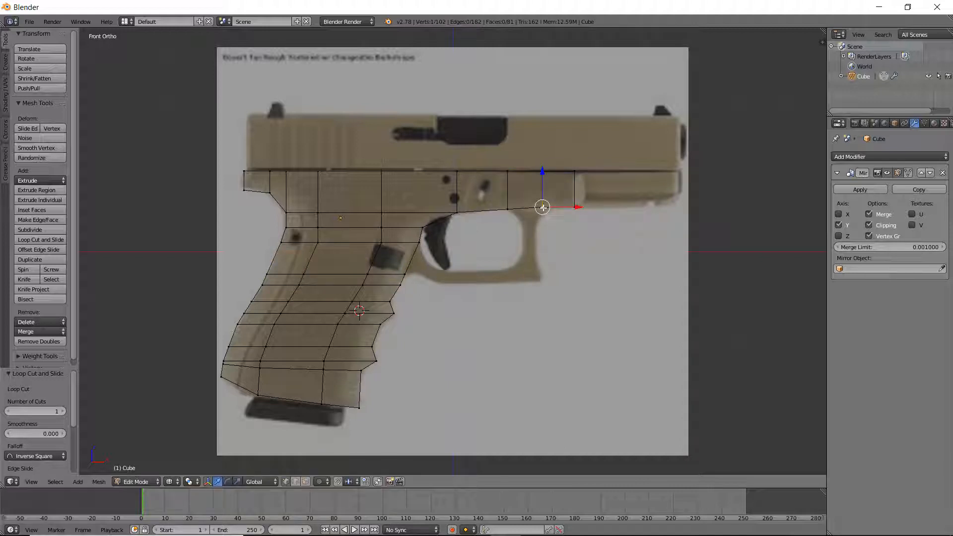
right_click(544, 175, "alt")
key("g")
key("x")
left_click(579, 194)
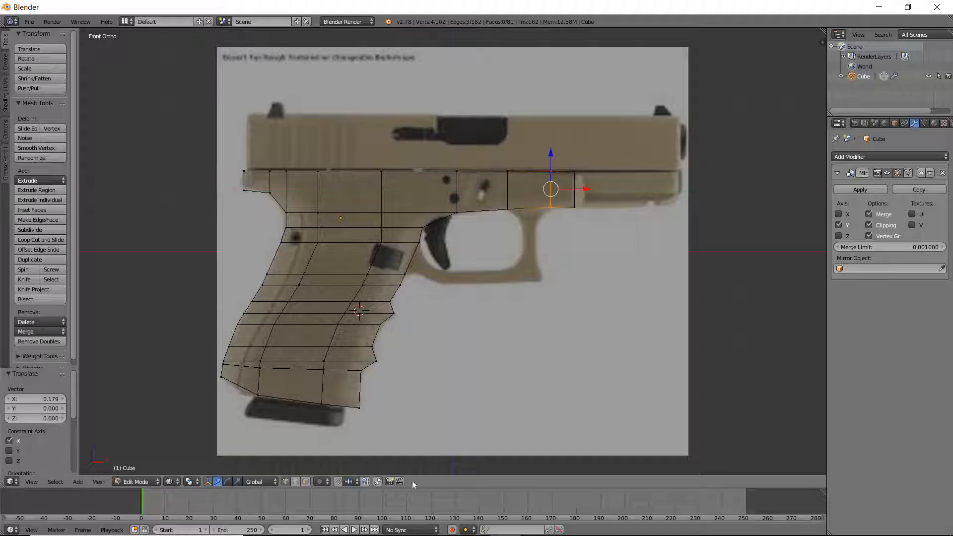
Step: Set the snap element to Vertex
left_click(320, 482)
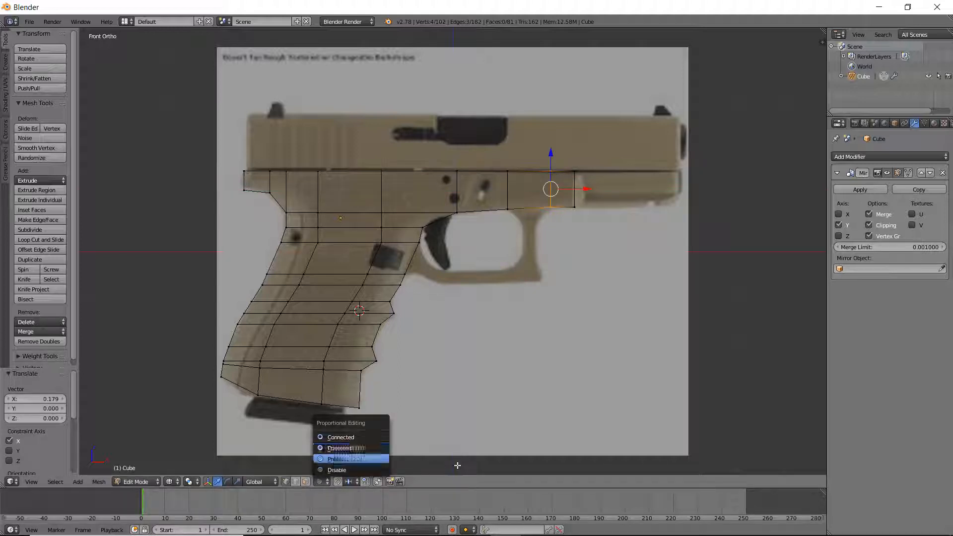
left_click(367, 458)
left_click(351, 481)
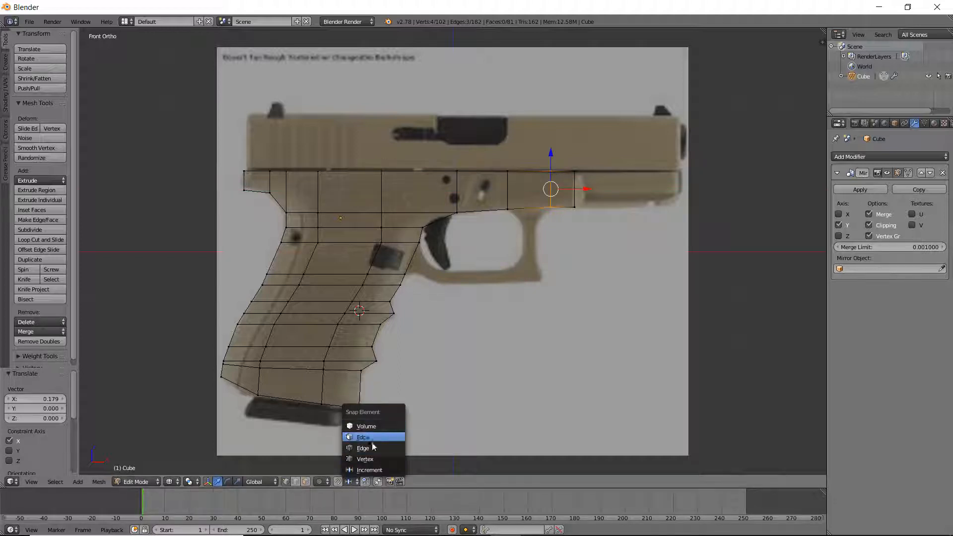
left_click(374, 459)
Step: Extrude the grip's front face behind the trigger 0.225 outward to start the trigger guard
scroll(403, 278, "up", 2)
right_click(390, 283)
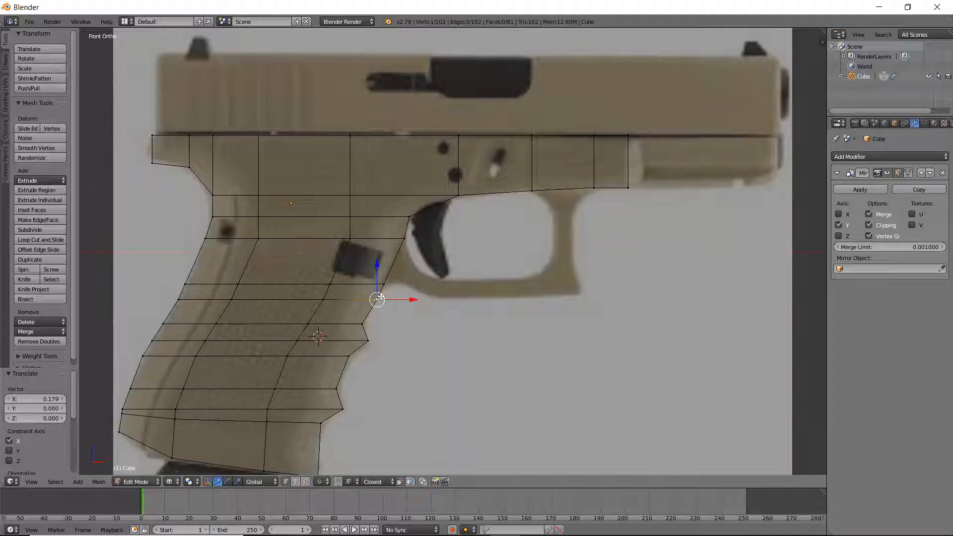
right_click(405, 240, "shift")
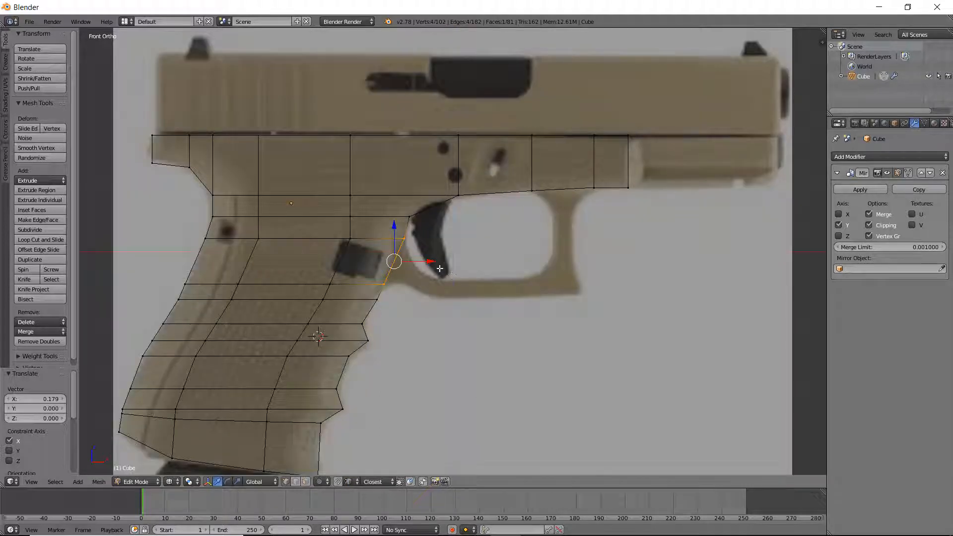
key("e")
left_click(389, 301)
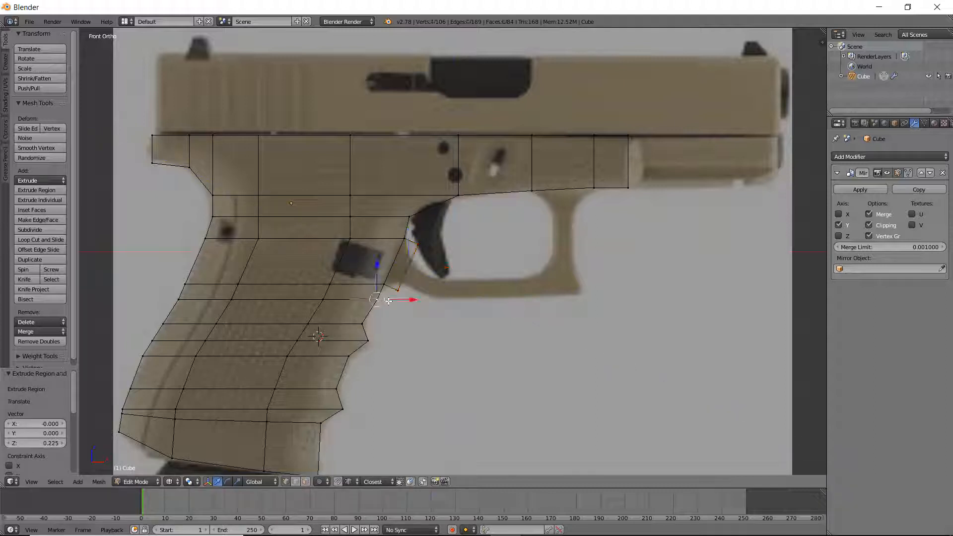
Step: Reposition the extruded face's upper and lower vertices to follow the rear curve of the trigger guard
right_click(398, 290, "shift")
left_click_drag(400, 254, 446, 254)
right_click(418, 245)
key("g")
left_click(445, 251)
Step: Extrude the trigger guard's end face 0.252 and adjust its upper and lower vertices to the reference curve
right_click(403, 286, "shift")
right_click(403, 286, "shift")
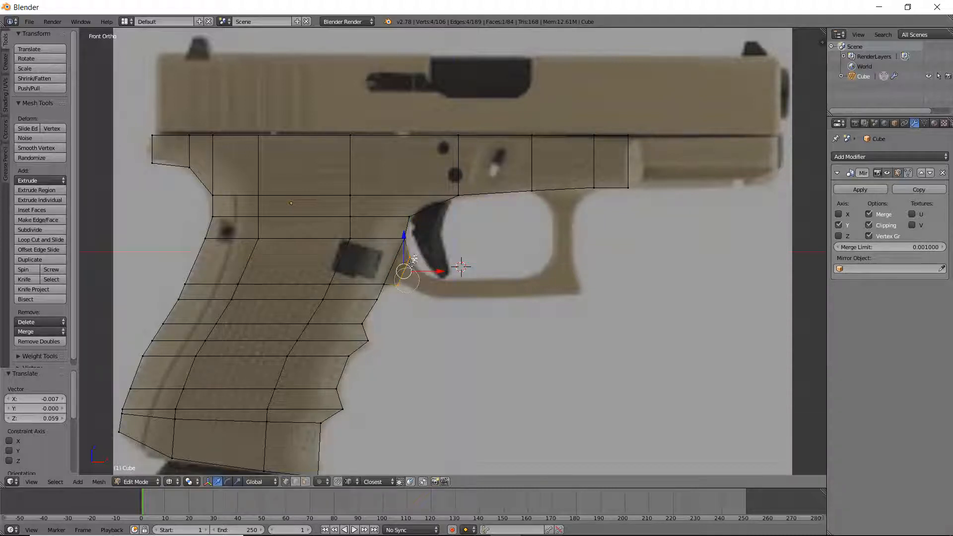
key("e")
left_click(442, 265)
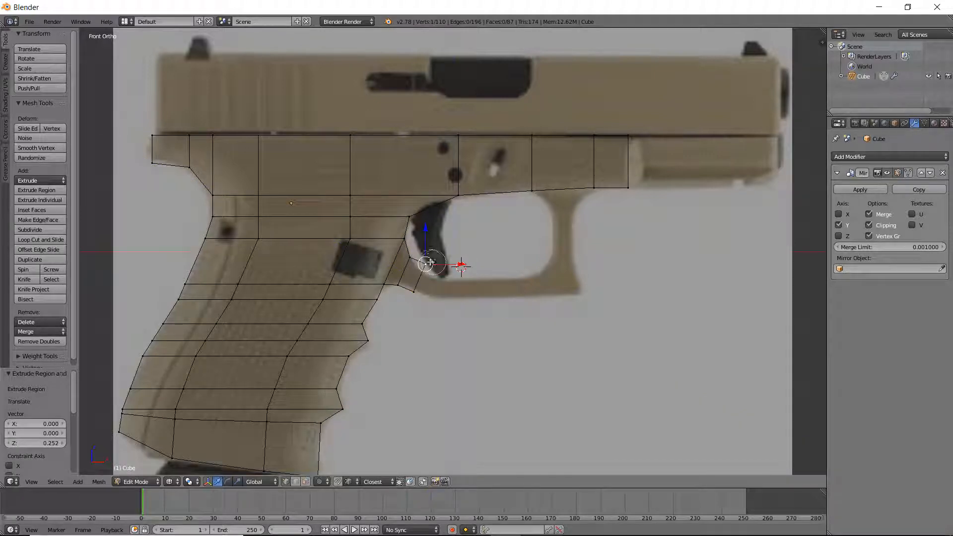
left_click_drag(430, 262, 423, 271)
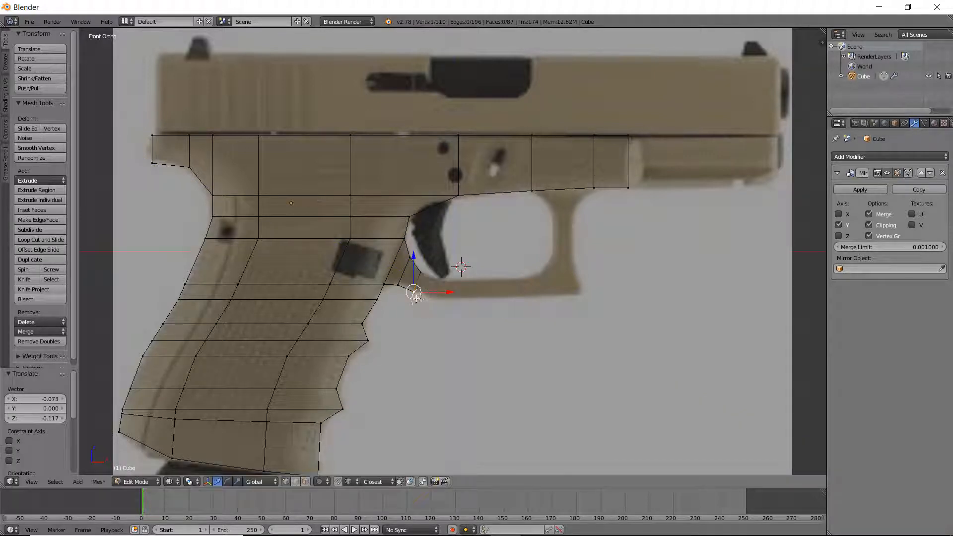
key("g")
left_click(419, 295)
Step: Extrude the trigger guard's end face once more and shift the new end 0.037 forward and 0.059 down
right_click(419, 289, "shift")
right_click(422, 274, "shift")
right_click(422, 275, "shift")
key("e")
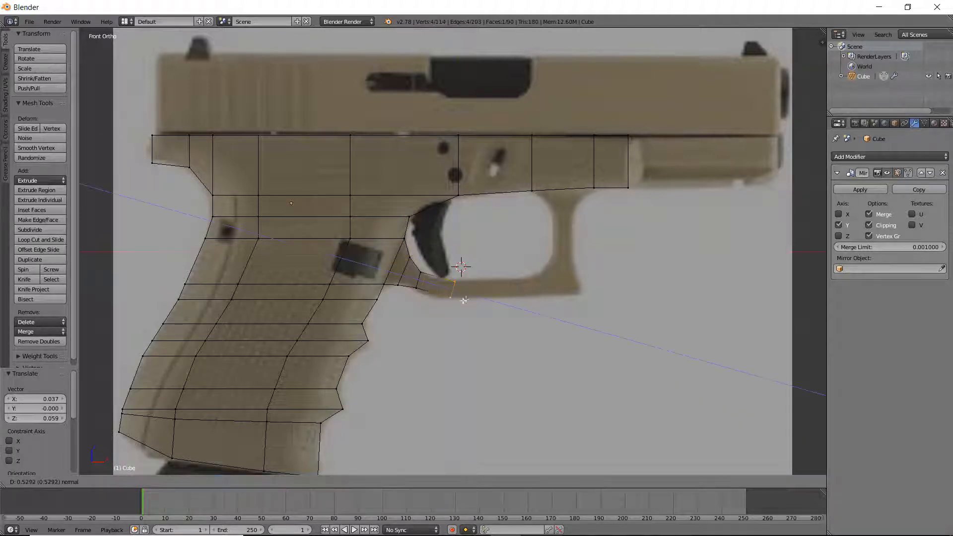
left_click(438, 296)
key("g")
left_click(443, 302)
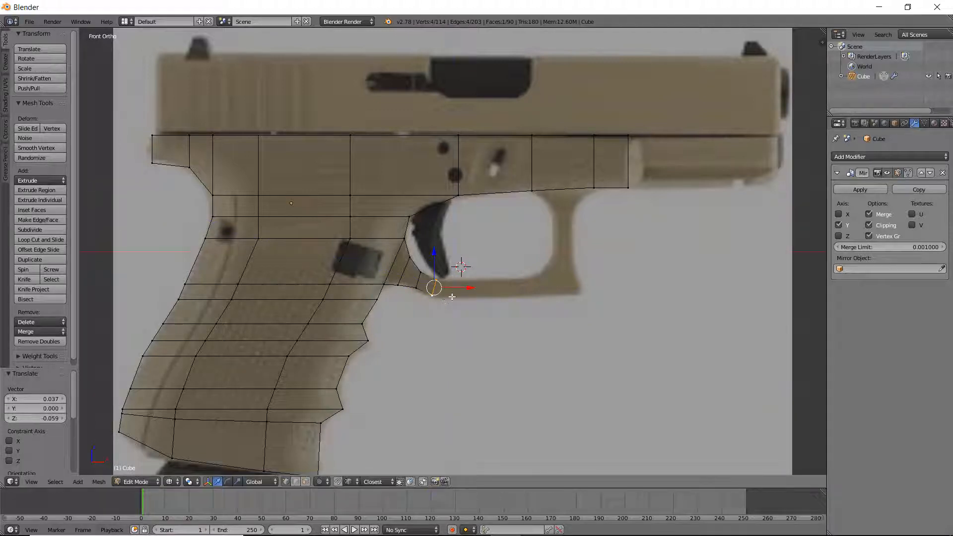
Step: Rotate the trigger guard's end face -18.774° about the Y axis so it stands upright
key("r")
key("z")
key("y")
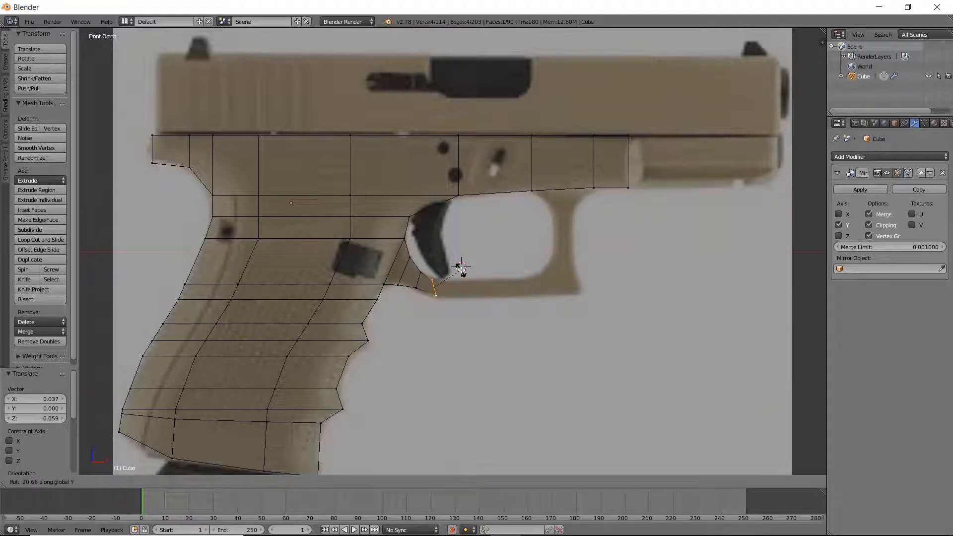
left_click(462, 276)
key("r")
key("r")
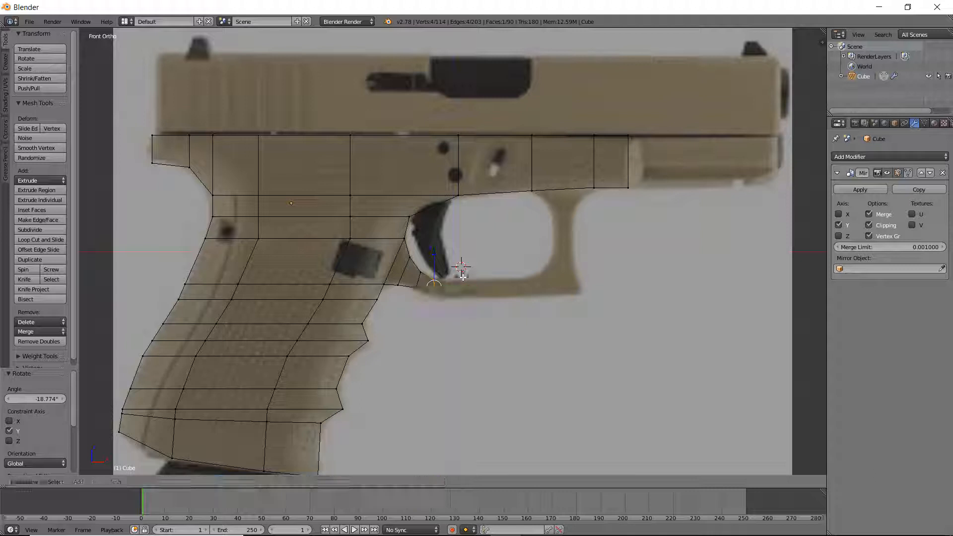
right_click(489, 282)
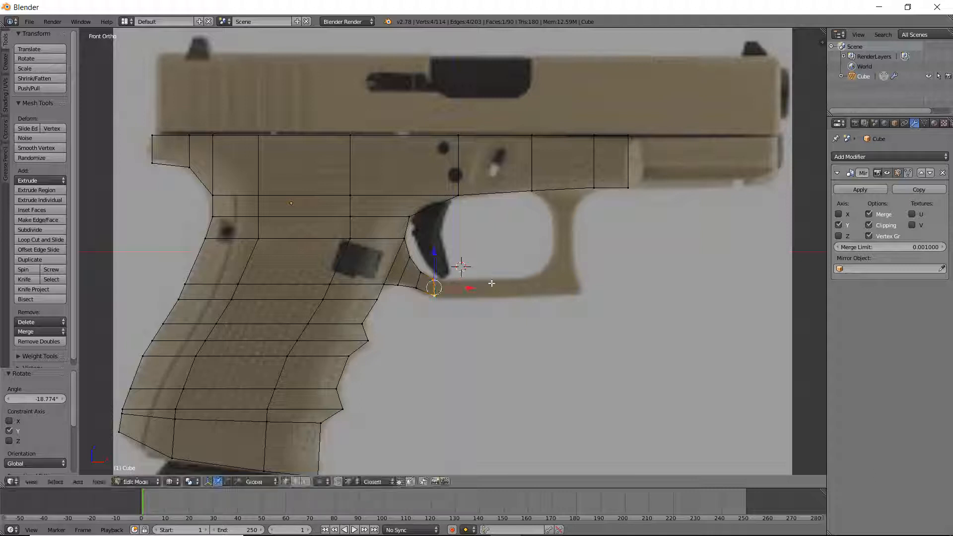
Step: Undo the last rotation and rotate the trigger guard's end face -10.006° about the Y axis instead
key("ctrl+z")
key("r")
key("y")
left_click(483, 268)
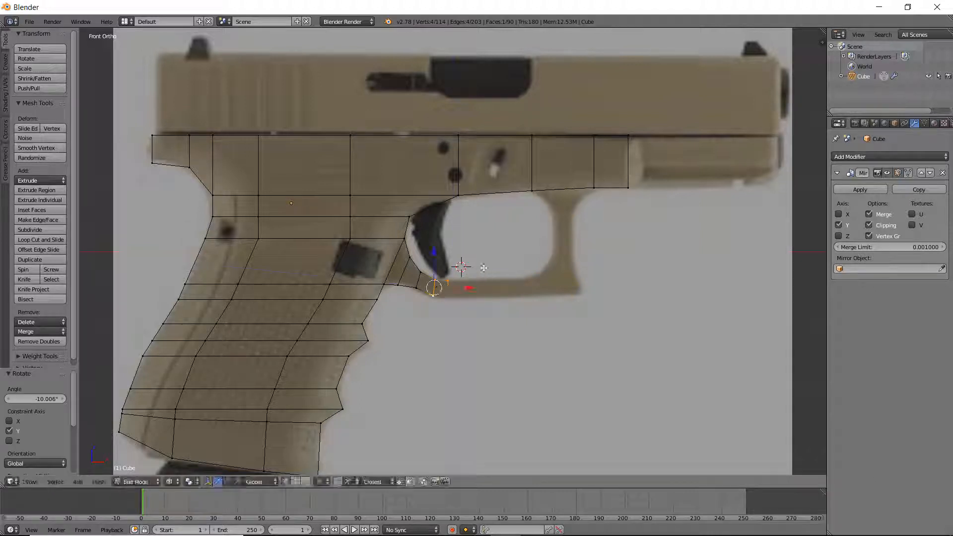
Step: Extrude the end face forward along the guard's lower bar and shift the new end 0.073 in X and 0.161 in Z
key("e")
left_click(571, 240)
key("g")
left_click(576, 230)
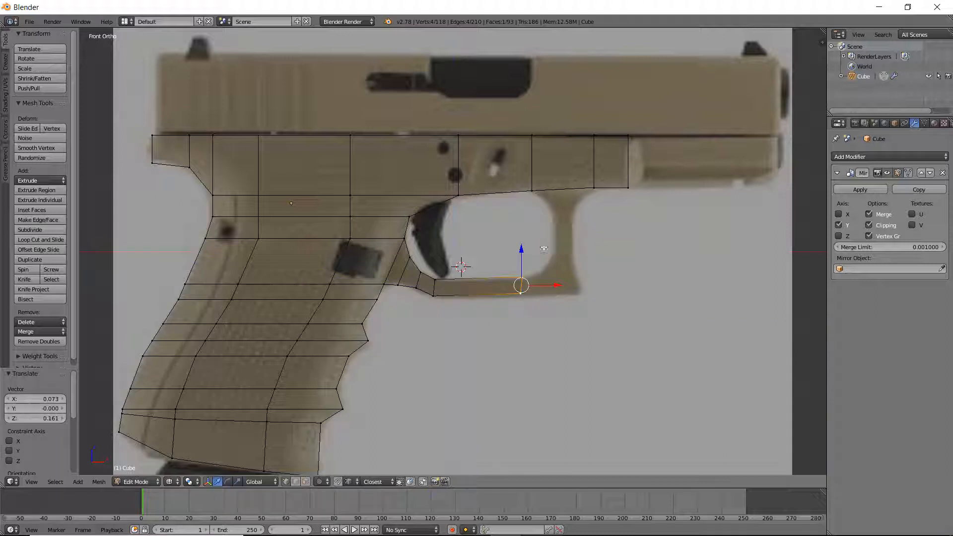
Step: Extrude the end face to the trigger guard's front lower corner and move the new end -0.059 along X
key("e")
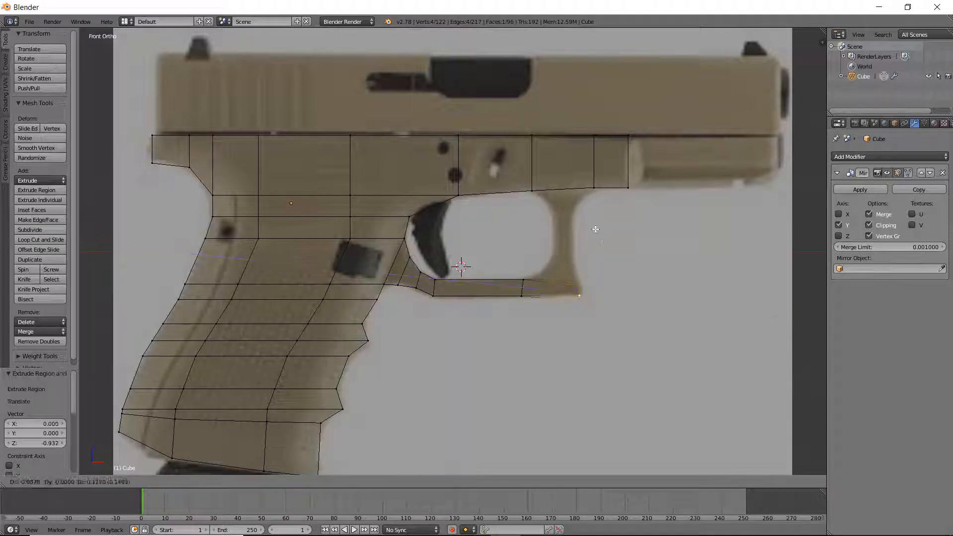
left_click(598, 229)
right_click(581, 276, "alt")
left_click_drag(601, 276, 598, 276)
Step: Try a vertical loop cut near the rear of the trigger guard's front corner section
key("ctrl+r")
left_click(541, 279)
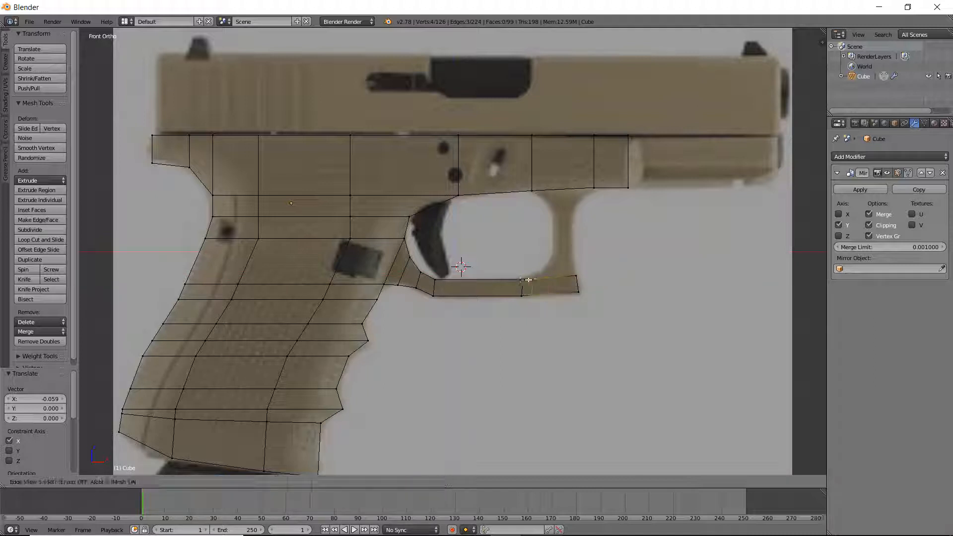
left_click(524, 280)
right_click(524, 279)
key("ctrl+z")
key("ctrl+z")
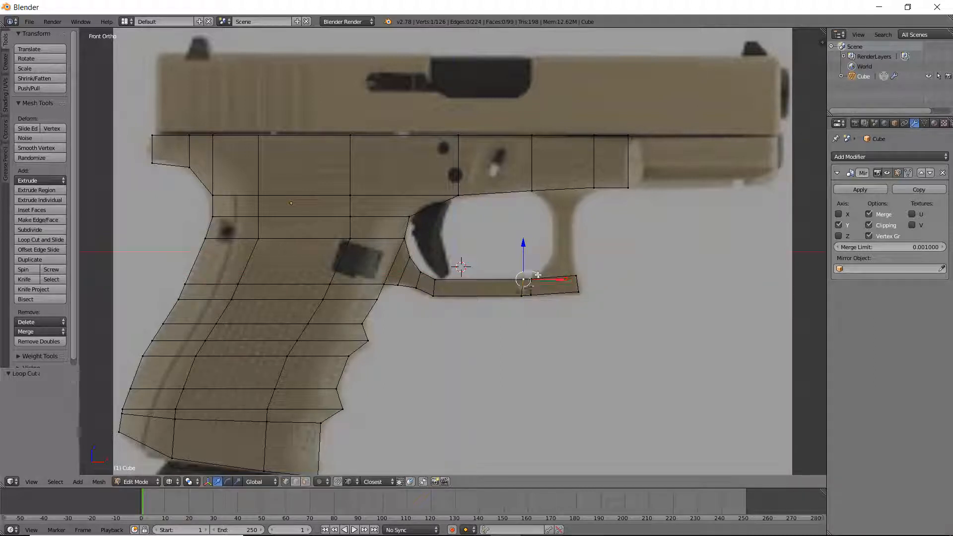
Step: Select the top face of the guard's front corner section and extrude it 0.457 upward
right_click(523, 279)
right_click(523, 279, "shift")
right_click(577, 274, "shift")
right_click(577, 275, "shift")
key("e")
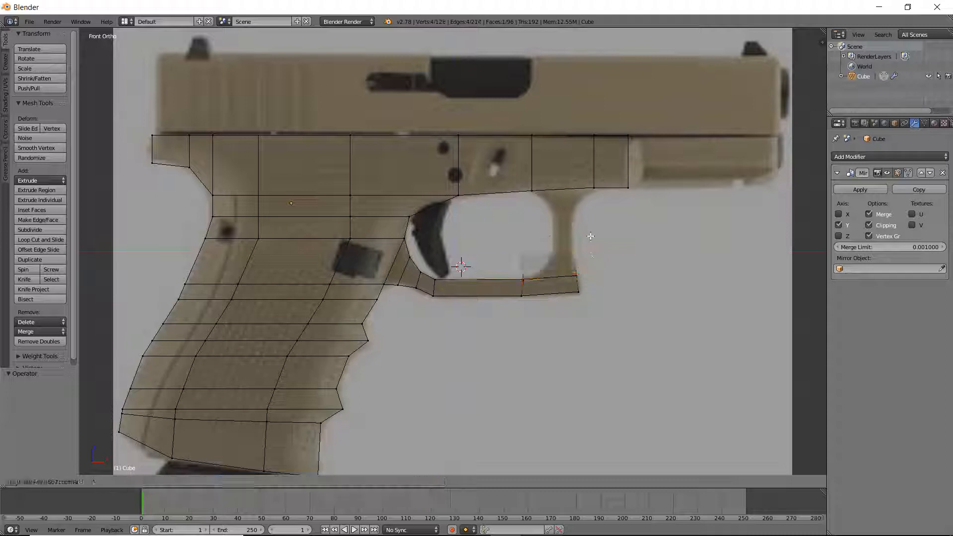
left_click(588, 241)
Step: Move the extrusion's upper rear vertices forward to the post outline, add a horizontal loop cut and shift its rear vertices 0.146 in X
right_click(520, 248)
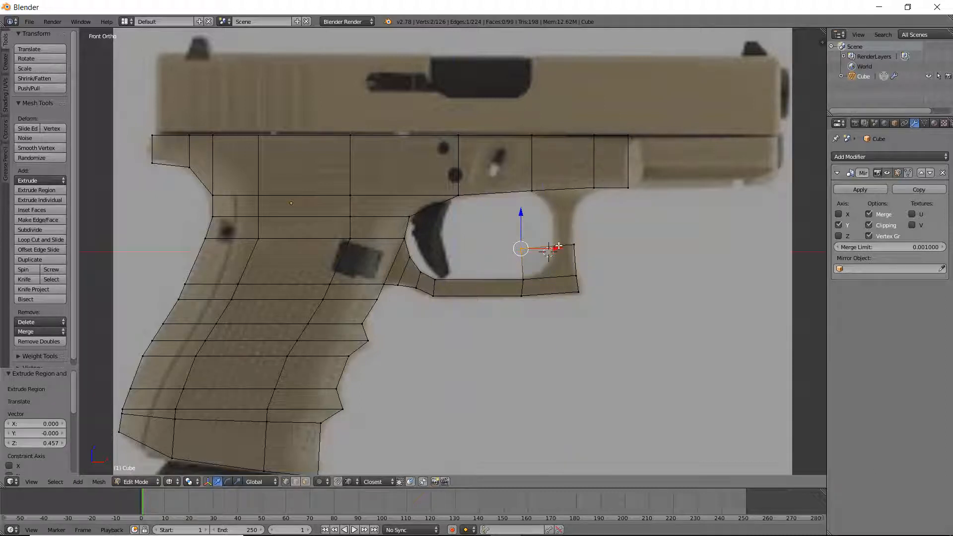
left_click_drag(559, 246, 570, 264)
key("ctrl+r")
left_click(537, 264)
key("c")
left_click(536, 263)
right_click(536, 264)
Step: Extrude the post's top face up along the trigger guard's front post and align the new end with the reference
right_click(550, 249)
key("c")
left_click(551, 248)
key("e")
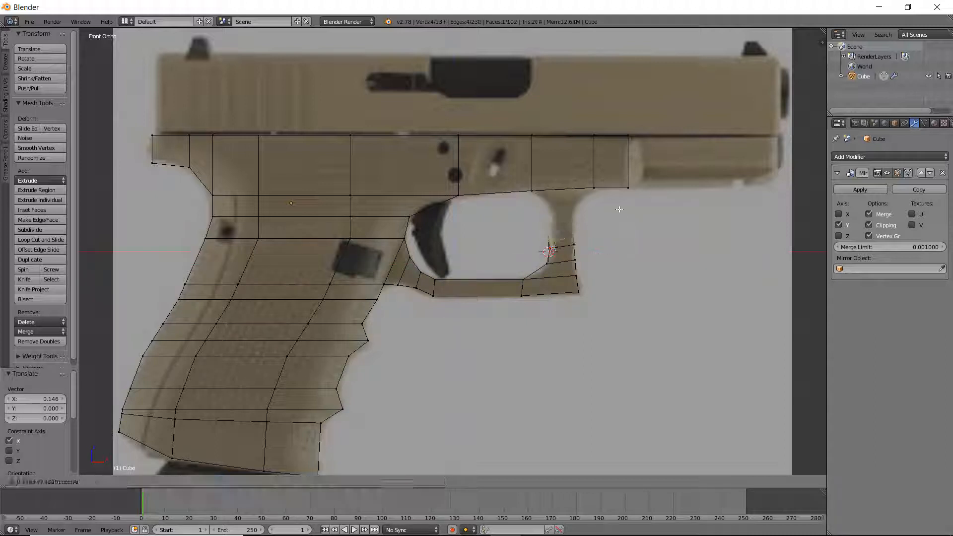
left_click(627, 211)
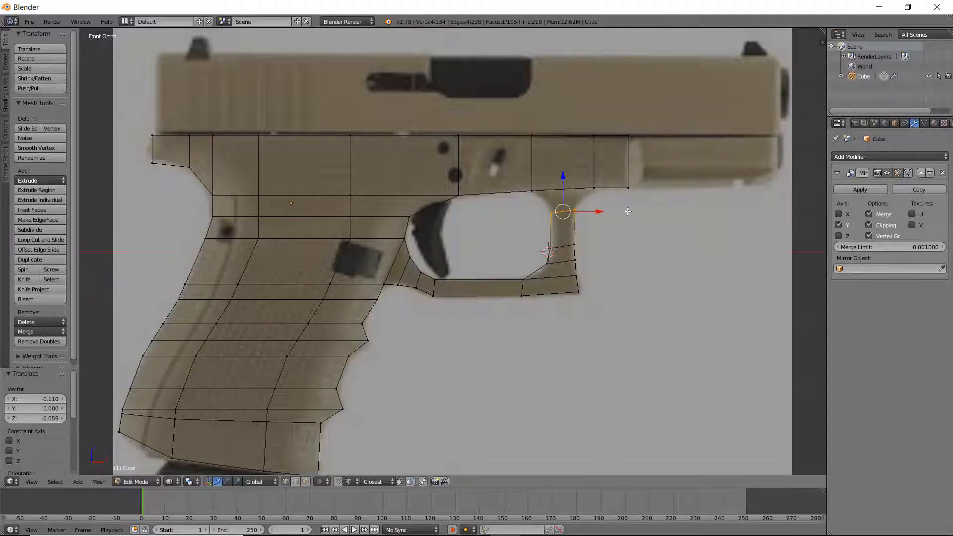
Step: Lower the post's upper front vertices by 0.029 and extrude its top face 0.221 toward the frame
left_click_drag(576, 182, 583, 182)
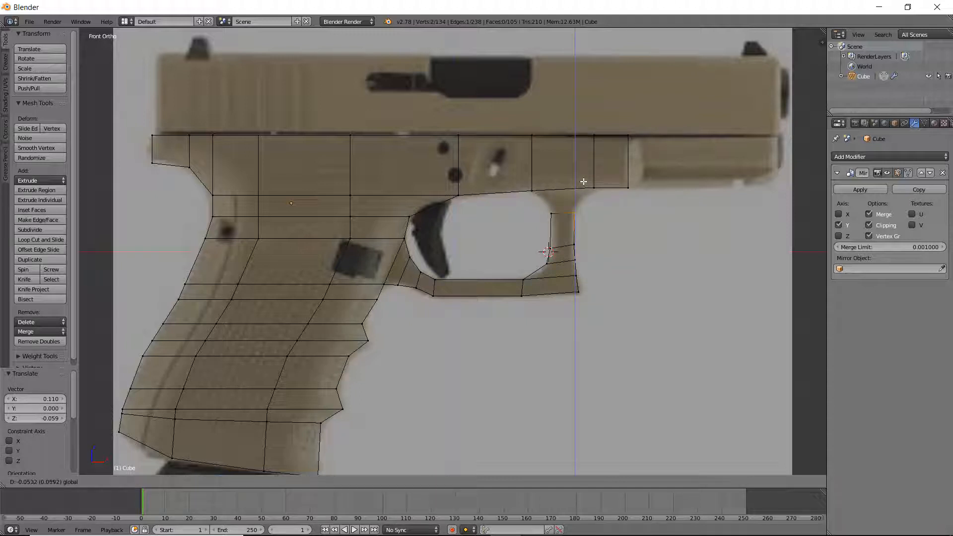
left_click(582, 183)
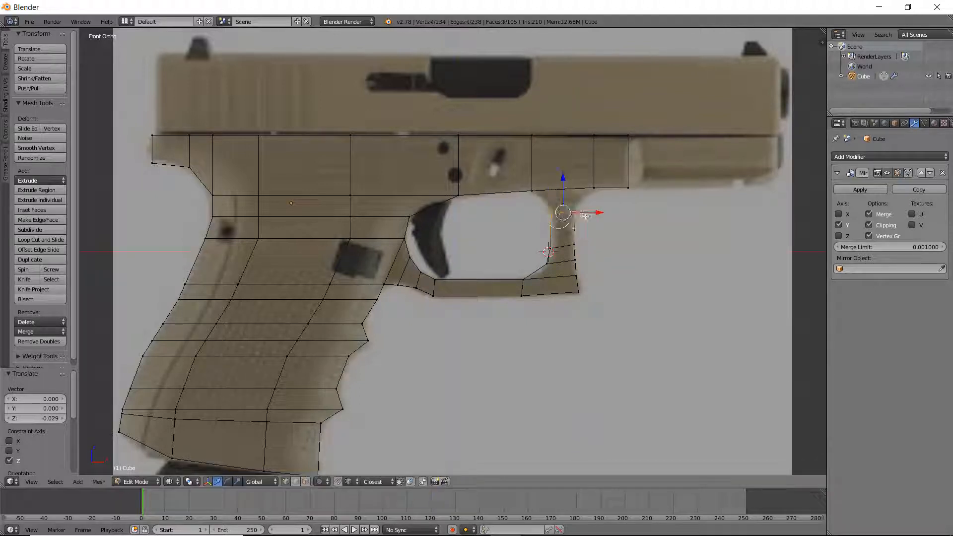
key("e")
left_click(610, 200)
Step: Move the post's upper front edge 0.302 in X and 0.133 in Z, onto the frame's underside vertices
right_click(610, 203)
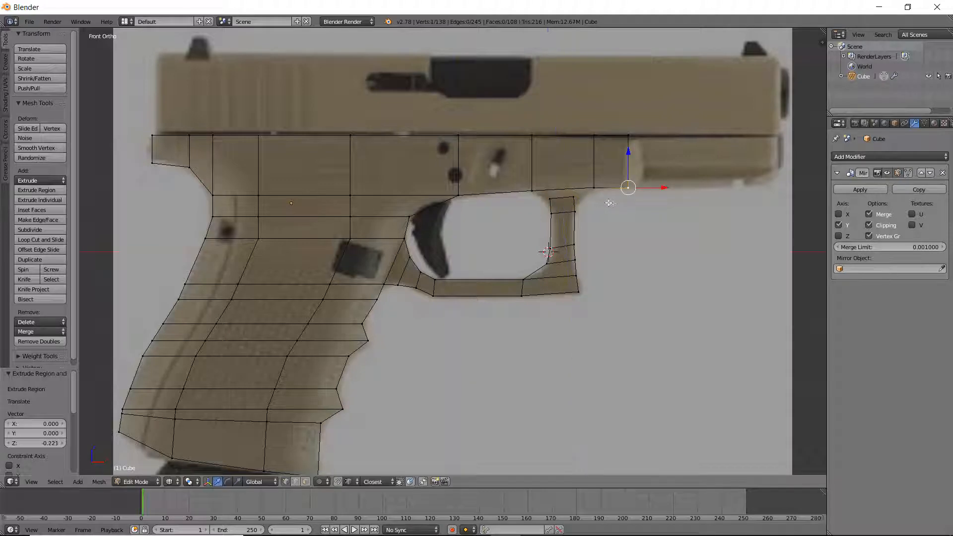
scroll(581, 198, "up", 3)
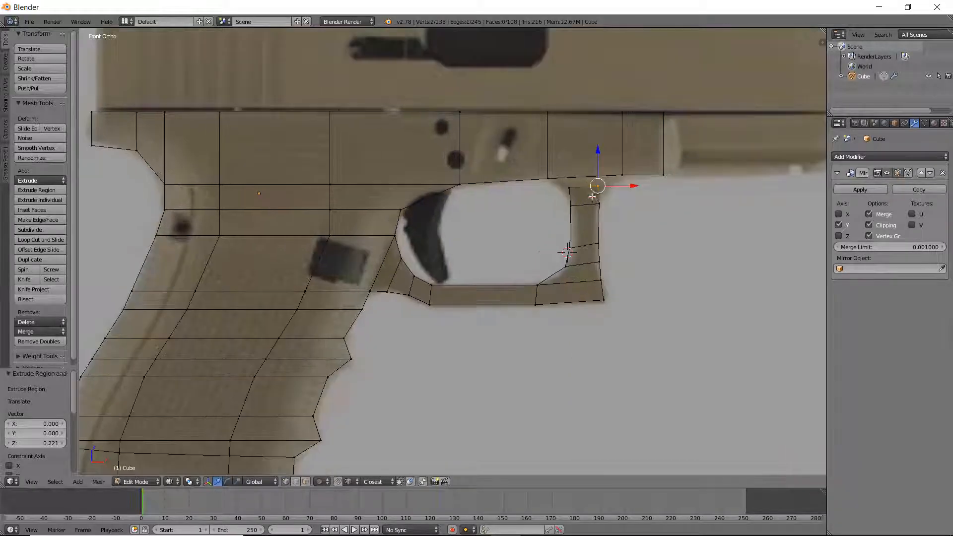
mouse_move(648, 220)
middle_mouse_down()
mouse_move(624, 215)
mouse_move(602, 234)
mouse_move(624, 240)
mouse_move(649, 227)
middle_mouse_up()
scroll(649, 227, "up", 4)
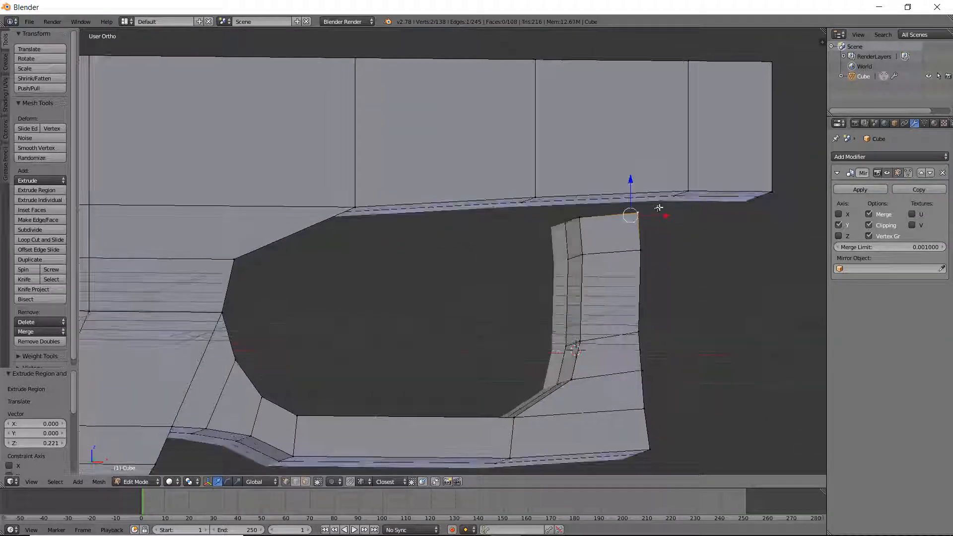
key("g")
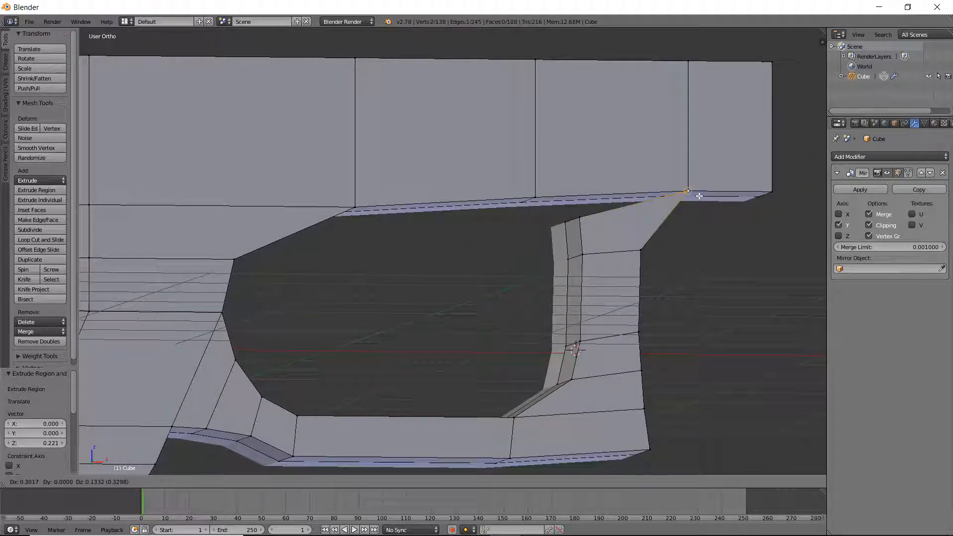
left_click(699, 196)
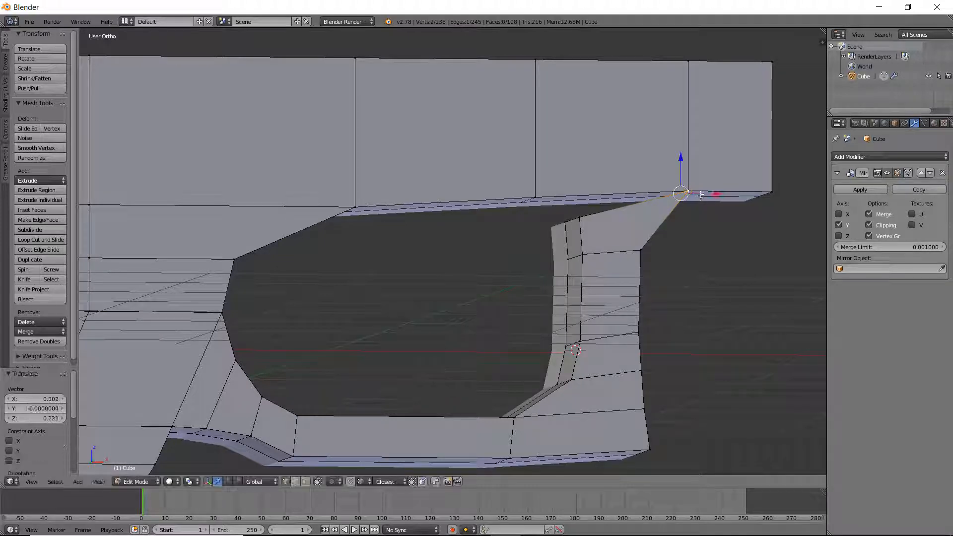
middle_click_drag(699, 197, 576, 200)
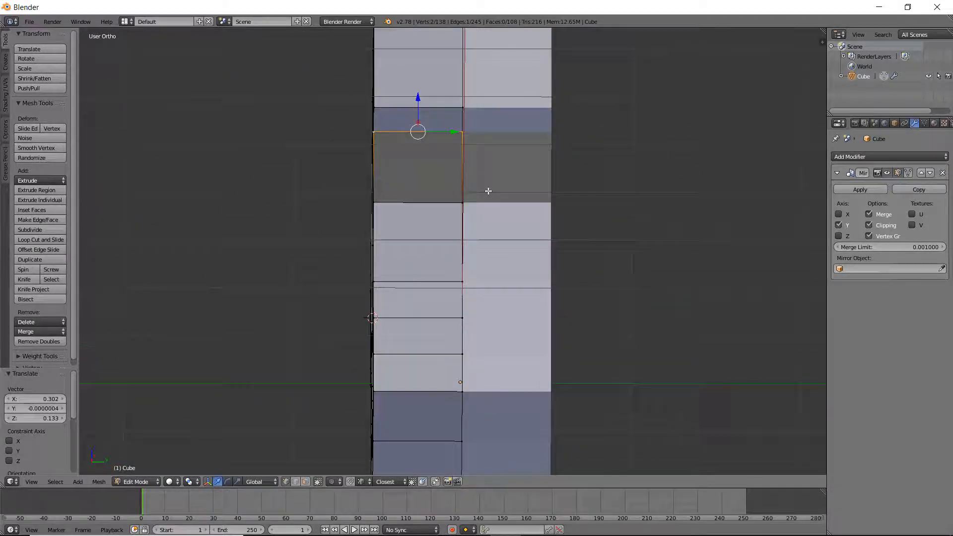
middle_click_drag(487, 191, 599, 221)
Step: Select the post's upper rear edge and snap it onto the frame's underside vertices behind the post
right_click(597, 223)
key("c")
left_click(567, 224)
right_click(569, 223)
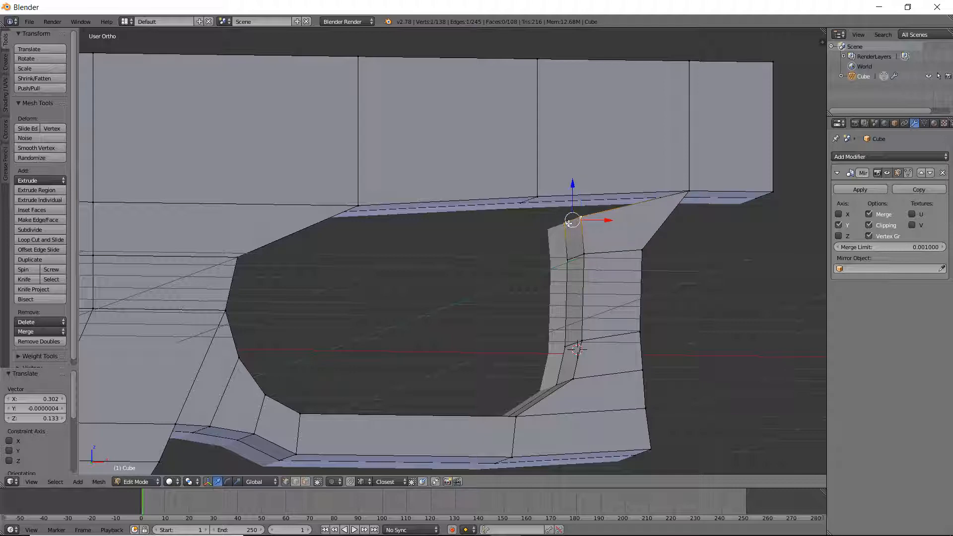
key("g")
left_click(536, 197, "ctrl")
Step: Select the whole mesh and remove doubles to weld the trigger guard post to the frame
key("Tab")
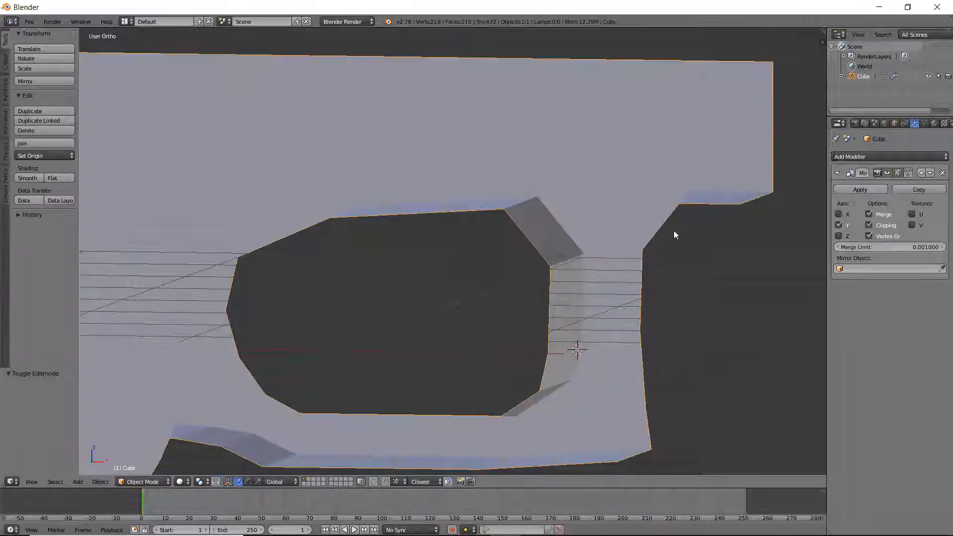
key("Tab")
key("a")
left_click(39, 341)
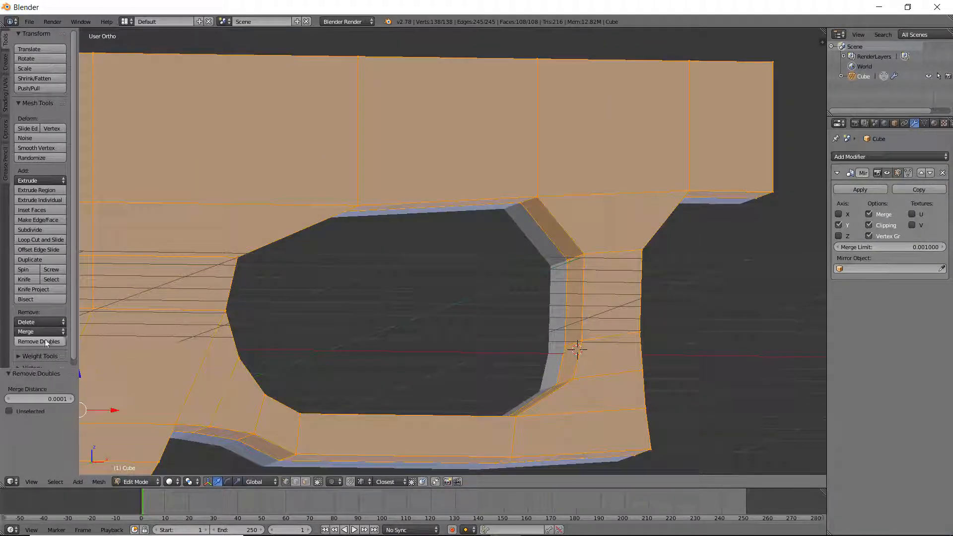
scroll(536, 282, "down", 1)
scroll(536, 282, "down", 1)
mouse_move(536, 282)
middle_mouse_down()
mouse_move(547, 288)
mouse_move(546, 273)
middle_mouse_up()
key("a")
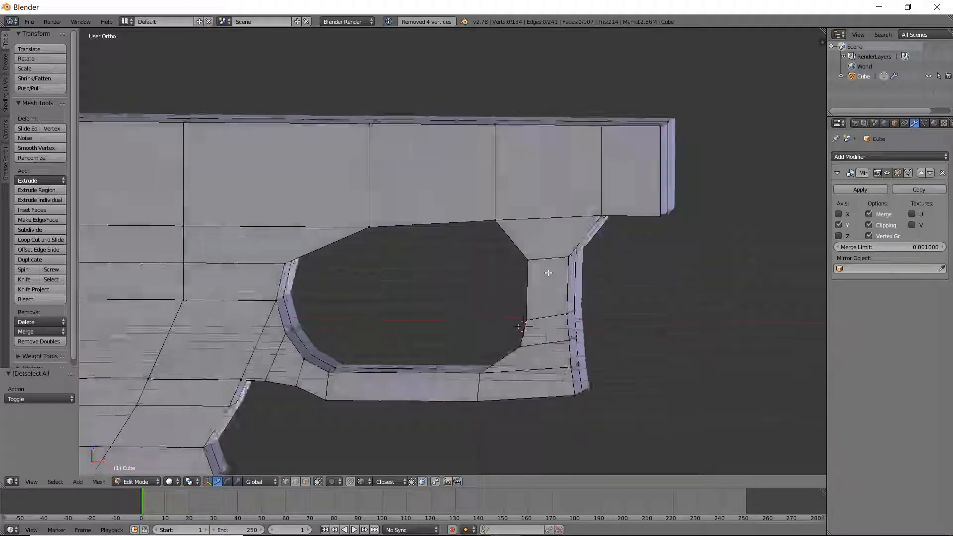
Step: Examine the closed trigger guard against the front-view reference in wireframe and solid shading, in both object and edit mode
scroll(546, 274, "down", 3)
key("KP_1")
key("z")
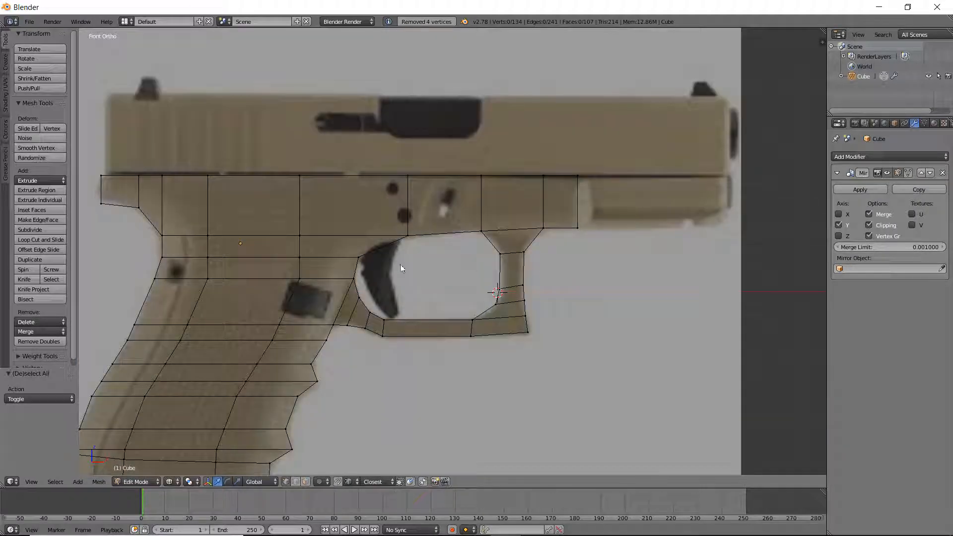
key("Tab")
mouse_move(580, 252)
middle_mouse_down()
mouse_move(555, 260)
mouse_move(531, 245)
middle_mouse_up()
key("z")
key("KP_1")
key("z")
key("Tab")
key("Tab")
key("z")
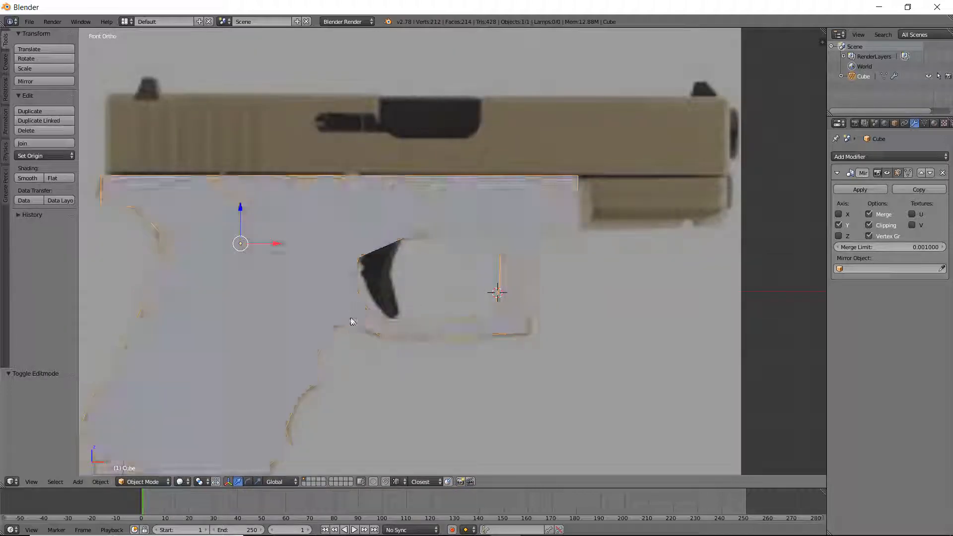
key("Tab")
right_click(359, 320)
mouse_move(359, 319)
left_mouse_down()
mouse_move(355, 326)
mouse_move(364, 318)
mouse_move(431, 333)
left_mouse_up()
key("Escape")
key("z")
key("c")
middle_click_drag(335, 329, 332, 331)
key("Escape")
Step: Select the trigger guard's side faces from the grip joint to the front post and move them inward along Y to narrow the guard
right_click(381, 320)
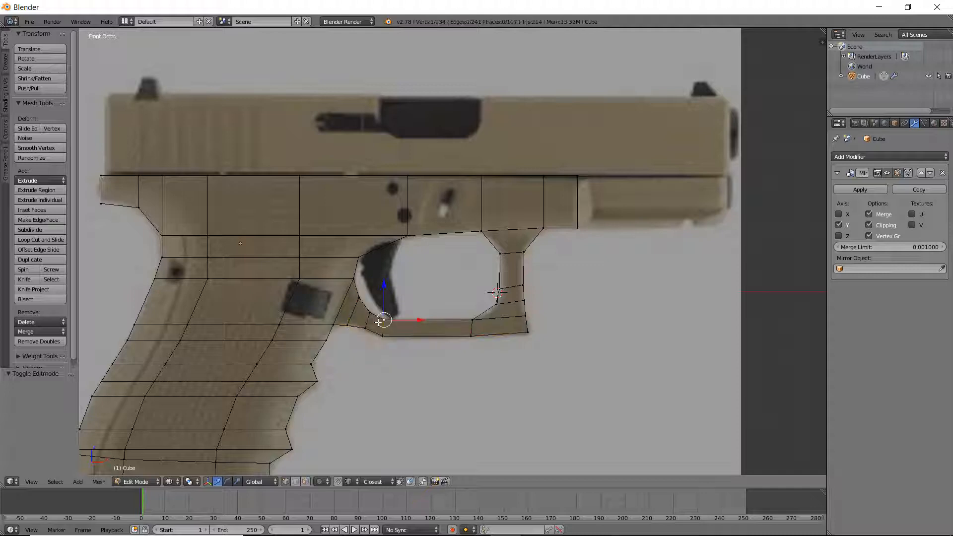
key("z")
key("c")
mouse_move(362, 315)
left_mouse_down()
mouse_move(381, 311)
mouse_move(397, 327)
mouse_move(472, 329)
mouse_move(517, 313)
mouse_move(511, 254)
left_mouse_up()
key("Escape")
key("z")
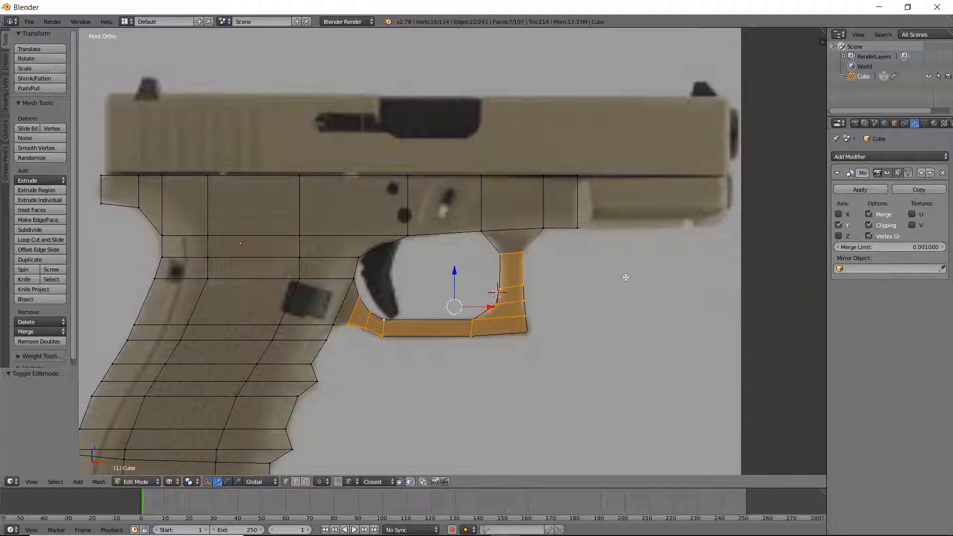
key("z")
mouse_move(626, 277)
middle_mouse_down()
mouse_move(568, 278)
mouse_move(547, 299)
middle_mouse_up()
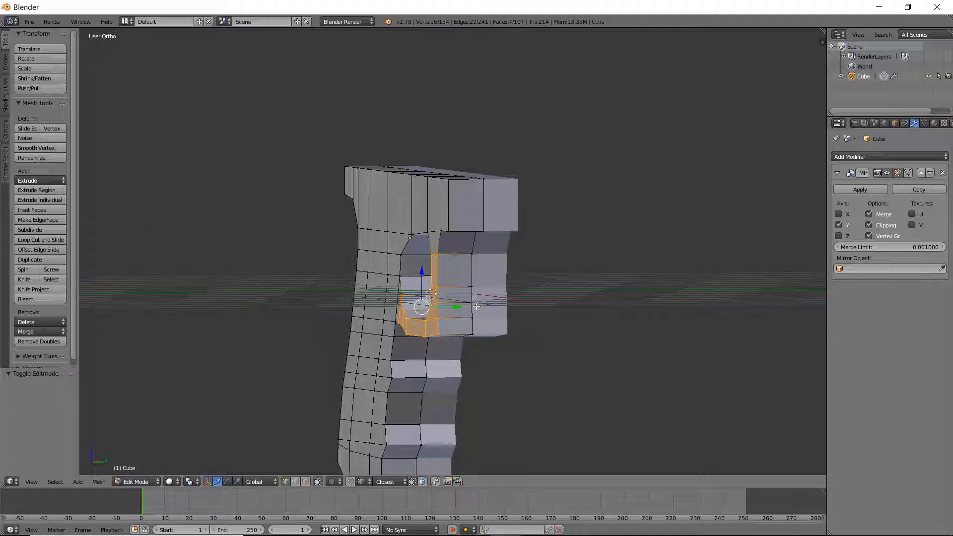
key("g")
key("y")
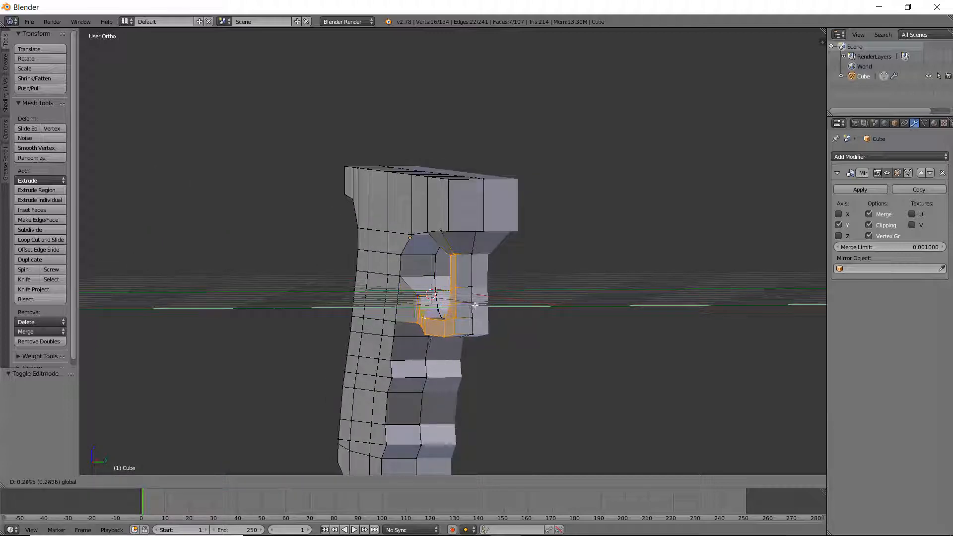
left_click(474, 305)
key("Tab")
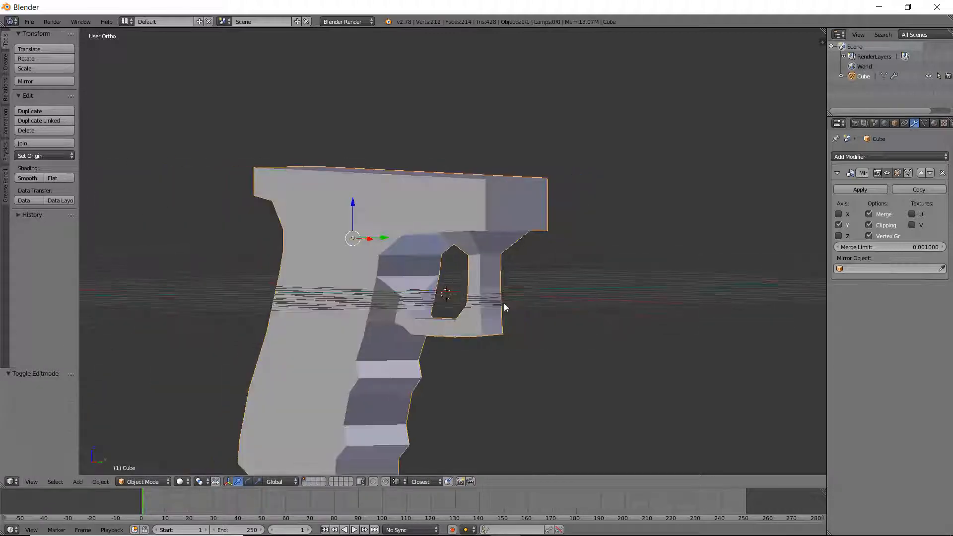
Step: Readjust the trigger guard's side faces along Y to fine-tune the guard's width
key("Tab")
left_click_drag(481, 307, 466, 309)
key("Tab")
middle_click_drag(474, 308, 559, 305)
Step: Extrude the outer vertical edge at the frame's front end forward 0.197 and move the new edge inward 0.176 along Y
key("KP_1")
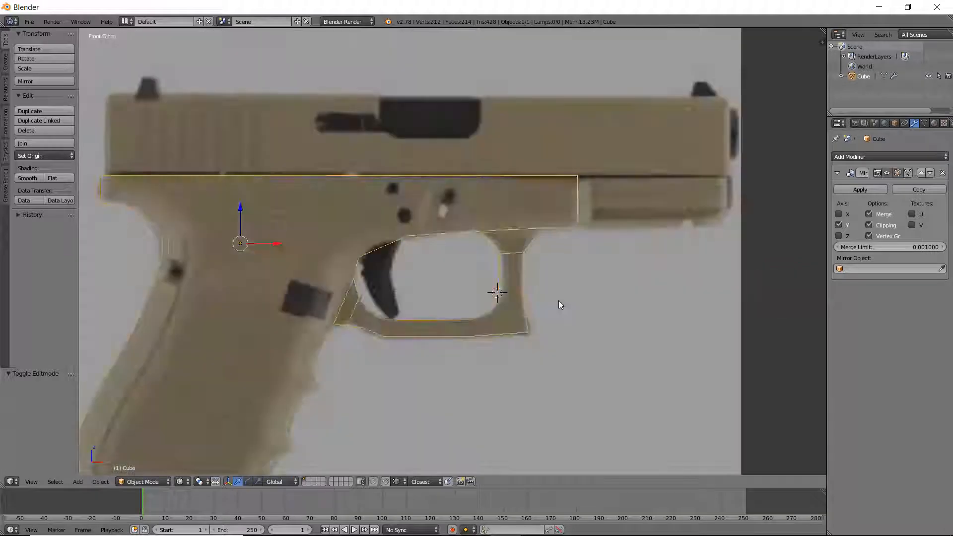
key("Tab")
key("z")
right_click(566, 206)
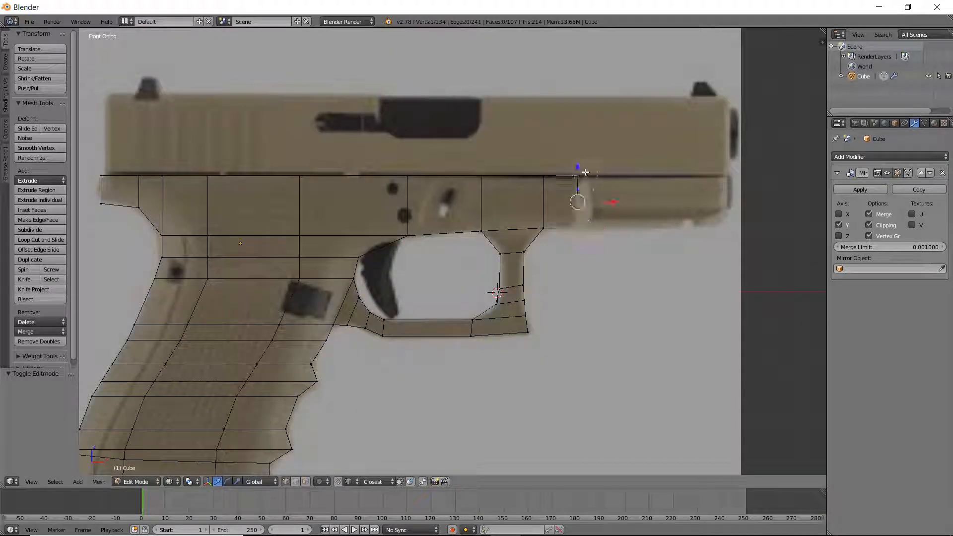
left_click(614, 188)
mouse_move(613, 193)
middle_mouse_down()
mouse_move(547, 213)
mouse_move(526, 283)
middle_mouse_up()
key("z")
key("c")
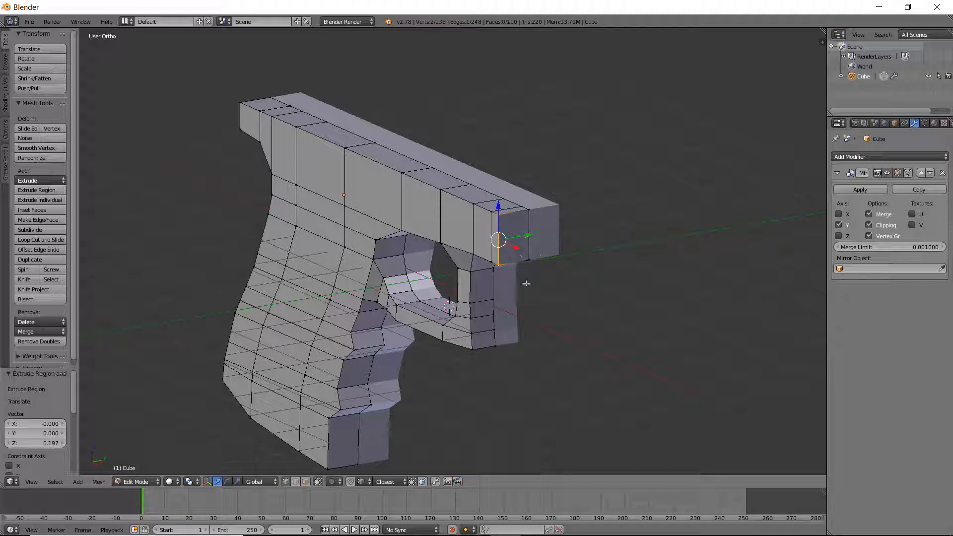
left_click_drag(527, 234, 537, 233)
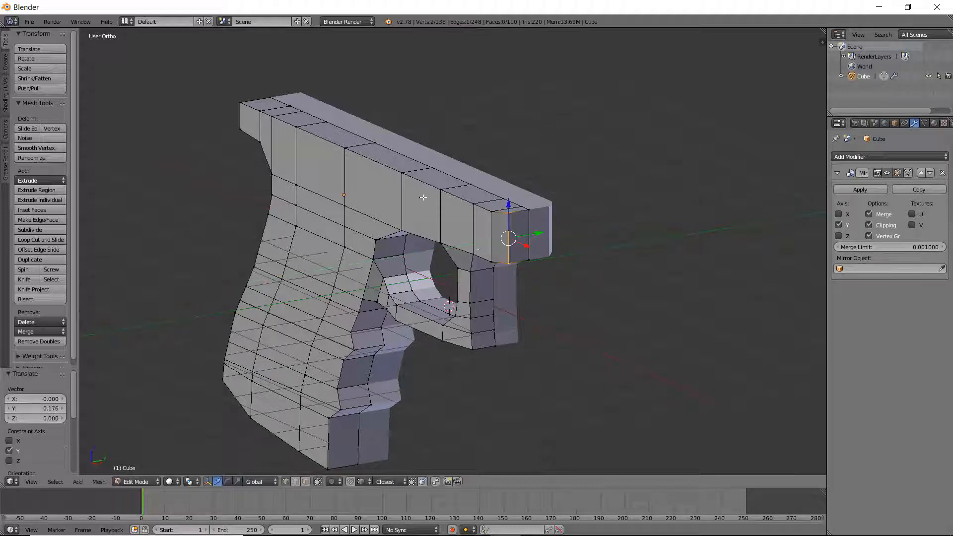
Step: Try to extrude the frame's front edge forward along X toward the front of the dust cover
key("KP_1")
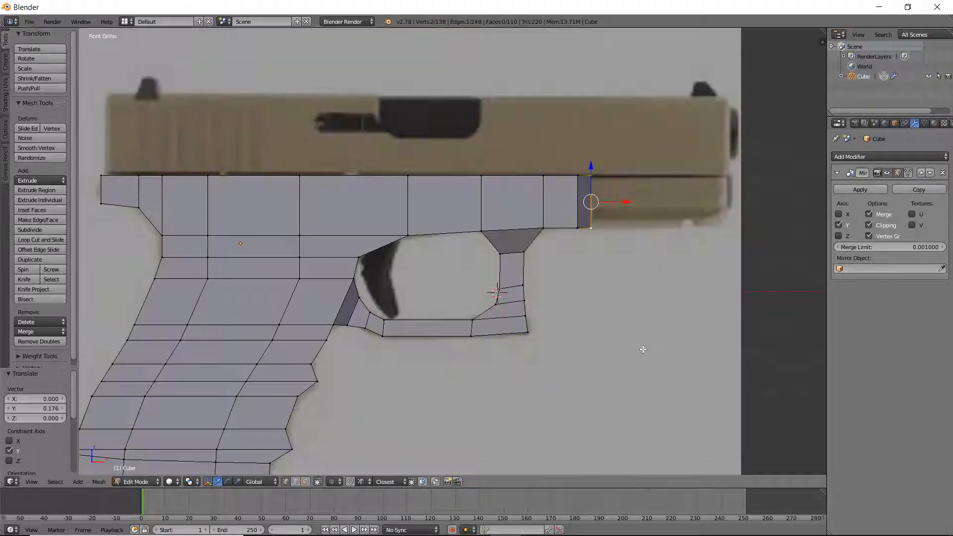
middle_click_drag(673, 212, 701, 211, "shift")
key("e")
key("x")
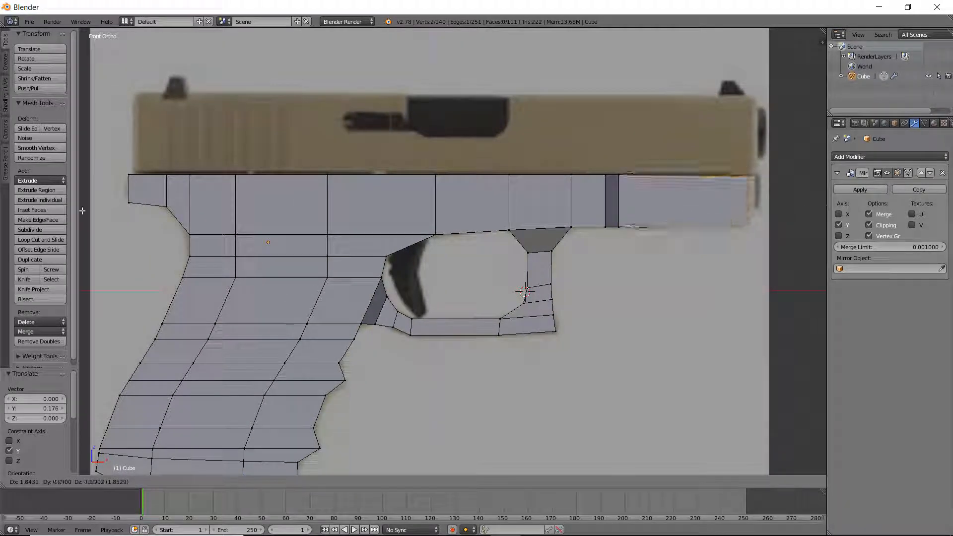
right_click(88, 207)
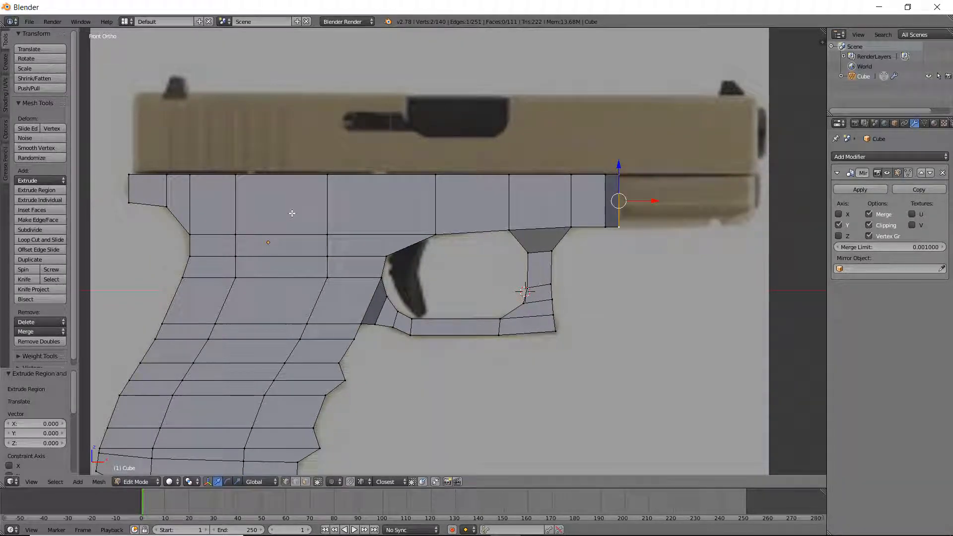
Step: Merge the duplicate vertices across the whole mesh with Remove Doubles
middle_click_drag(291, 213, 452, 248)
right_click(585, 247, "shift")
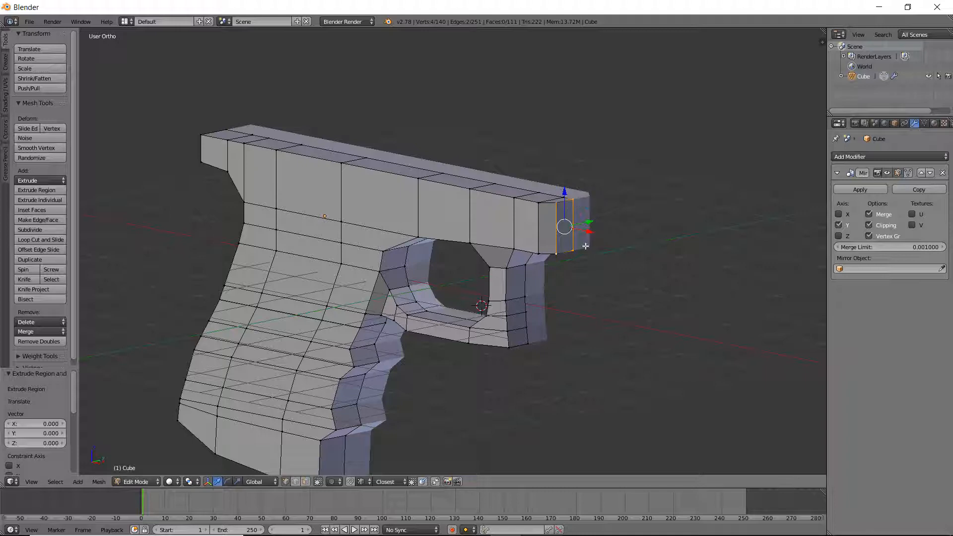
middle_click_drag(584, 247, 449, 278)
key("KP_1")
scroll(459, 294, "up", 4)
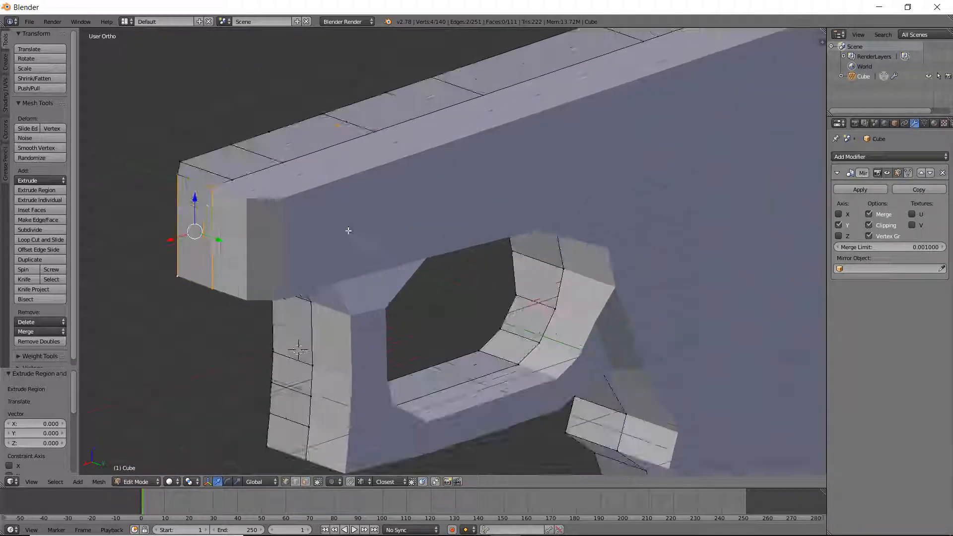
middle_click_drag(349, 230, 385, 232)
key("a")
key("a")
left_click(39, 342)
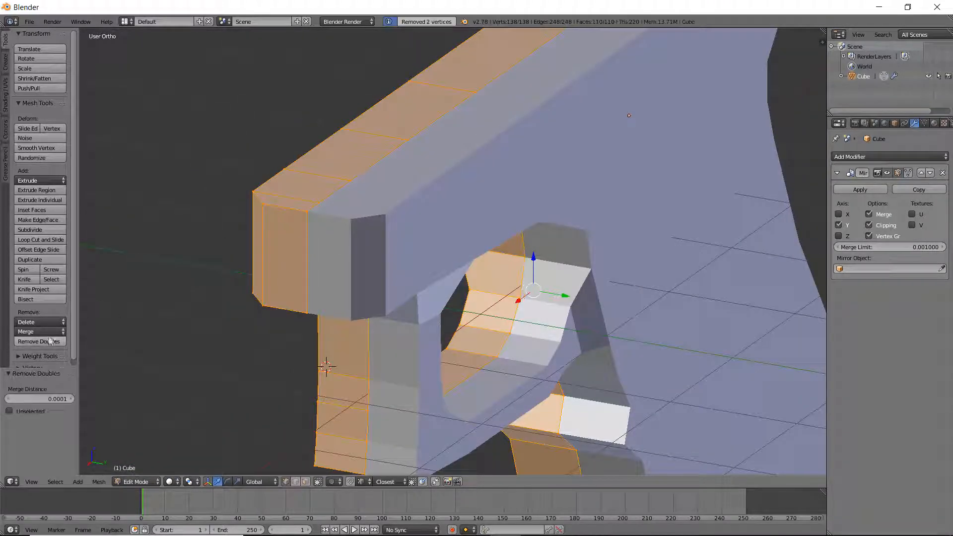
Step: Select the face that closes the front end of the frame beside the centre line
right_click(258, 220)
right_click(311, 234, "shift")
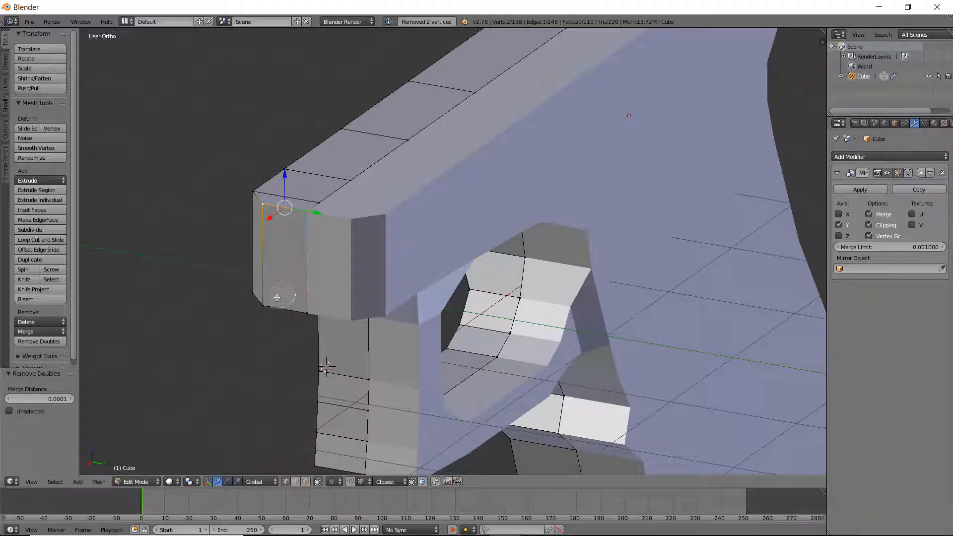
right_click(313, 312, "shift")
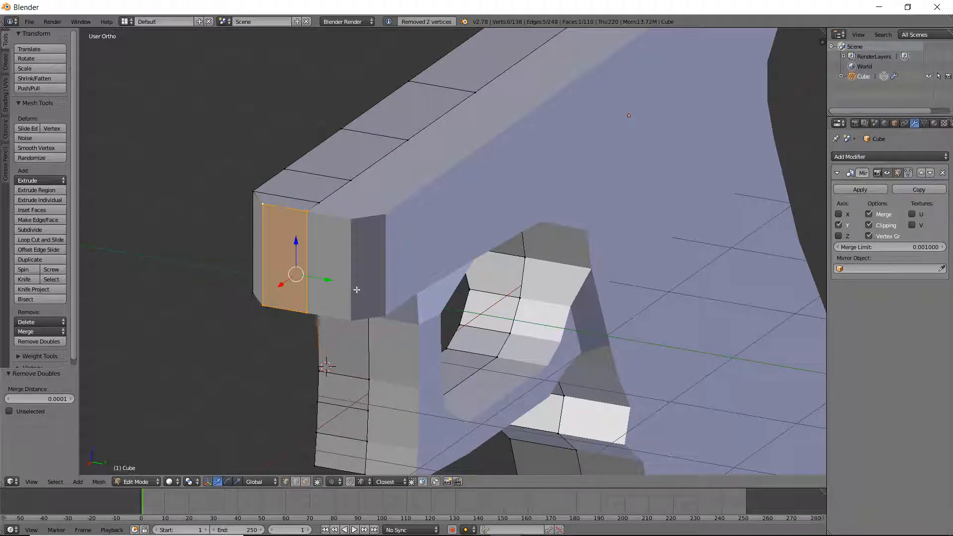
middle_click_drag(355, 290, 427, 281)
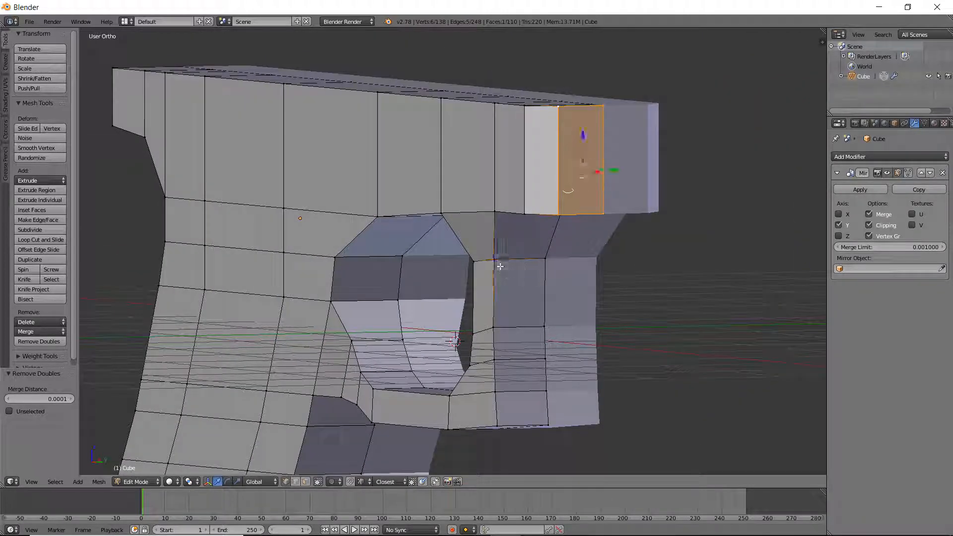
Step: Extrude the selected front end face forward 2.074 to the front of the dust cover
key("KP_1")
scroll(348, 278, "up", 4)
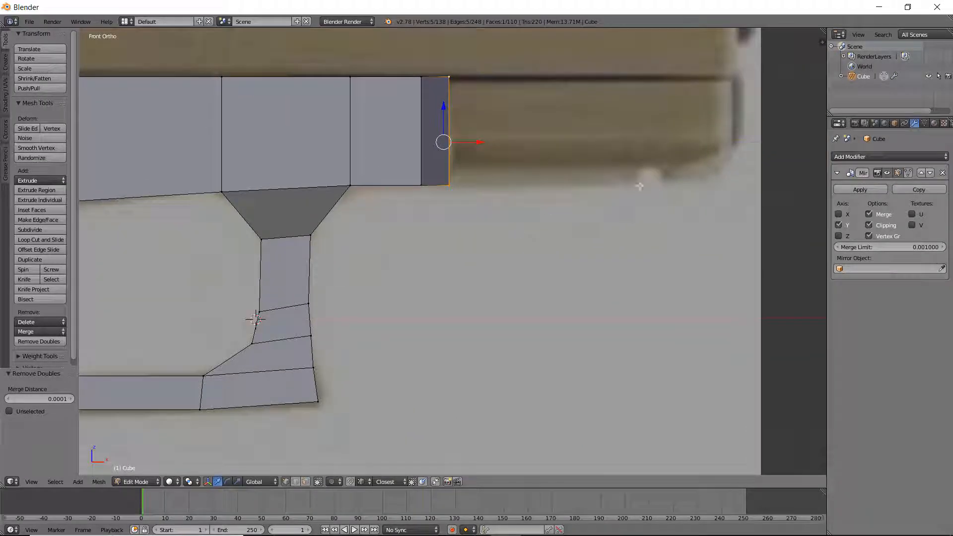
key("e")
left_click(734, 187)
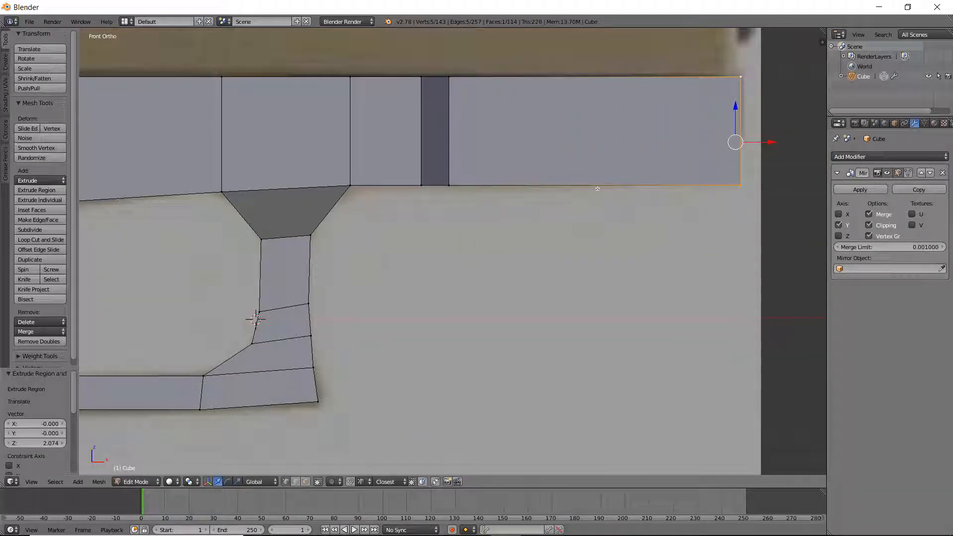
key("Tab")
key("Tab")
right_click(741, 185)
key("z")
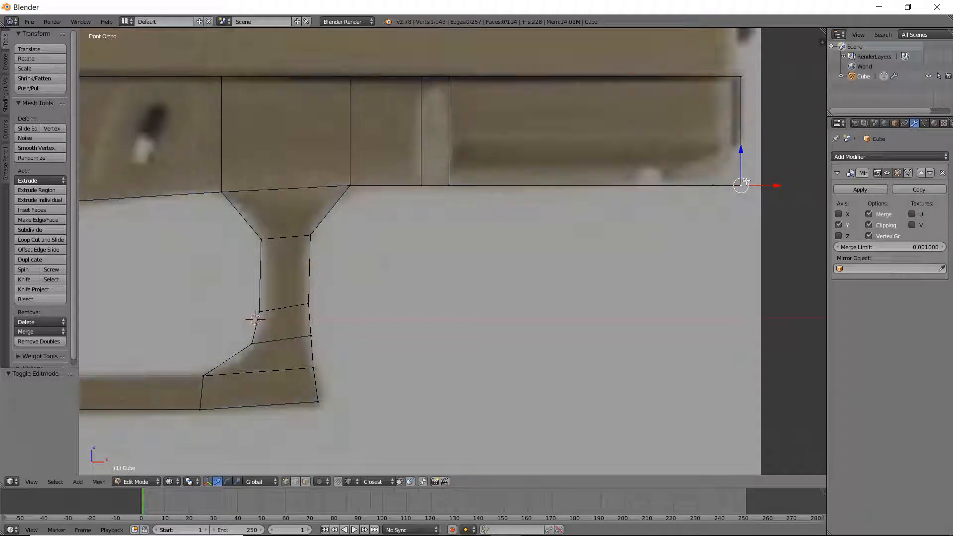
Step: Examine the vertices at the lower front corner of the extruded dust cover from the front and from below
key("z")
key("z")
key("b")
left_click_drag(760, 195, 729, 173)
scroll(747, 179, "up", 1)
middle_click_drag(749, 180, 733, 128)
key("z")
right_click(733, 129)
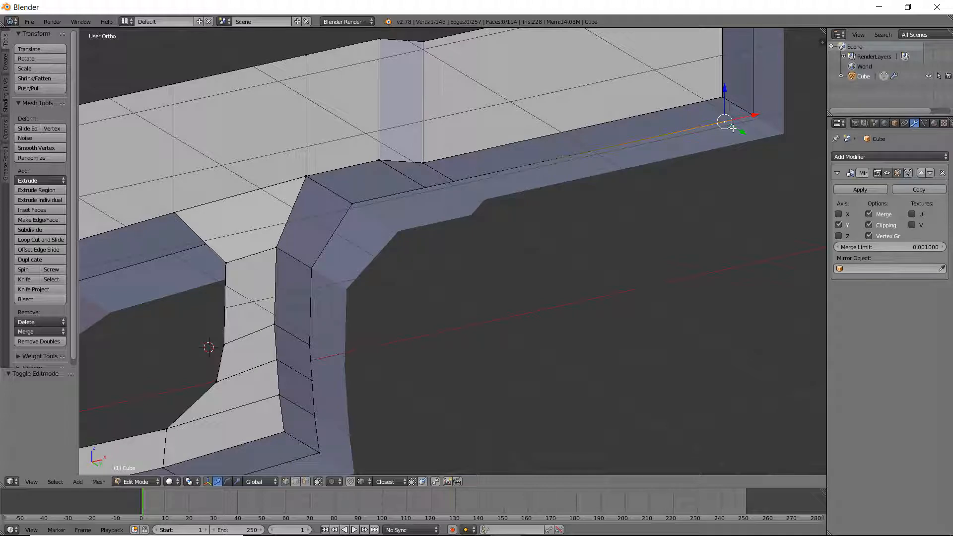
key("KP_1")
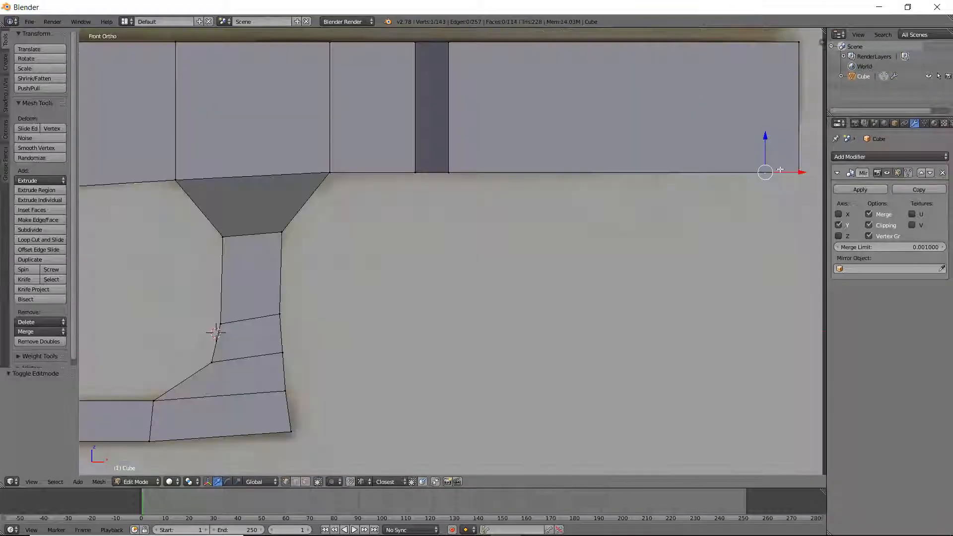
middle_click_drag(780, 170, 749, 129)
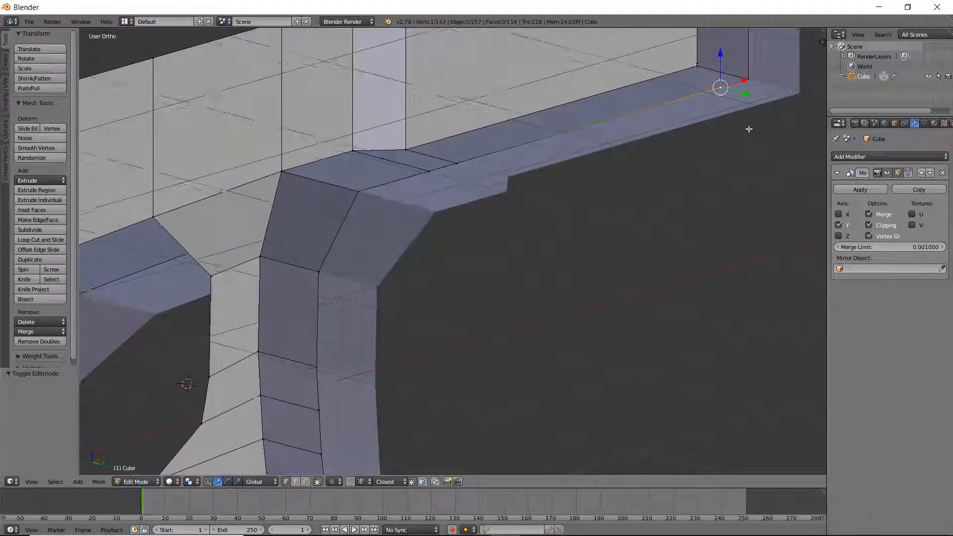
Step: Undo the dust cover extrusion and remove the extra underside vertex behind the front face from the selection
key("ctrl+z")
key("ctrl+z")
key("ctrl+z")
key("ctrl+z")
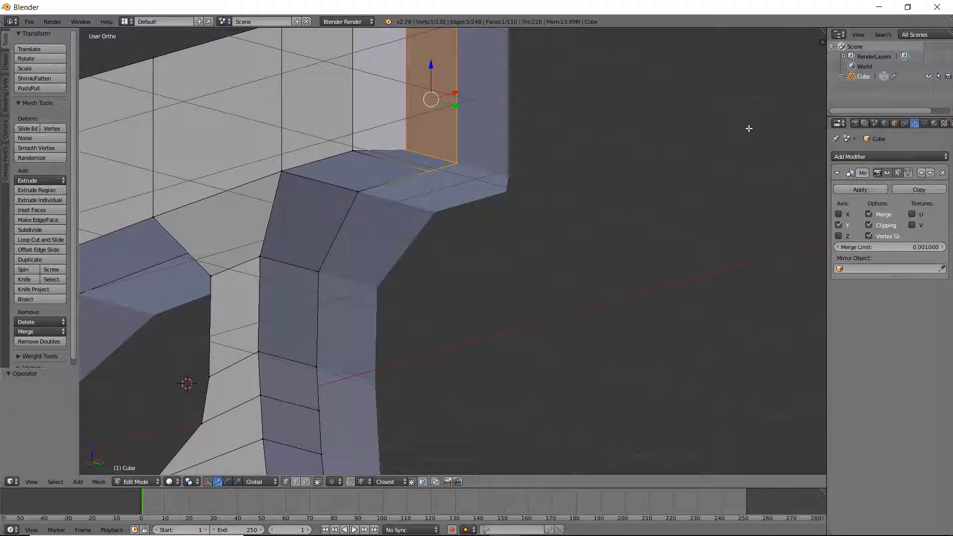
right_click(426, 170, "shift")
Step: Extrude the frame's front end face forward again to the front of the dust cover in the reference image
key("KP_1")
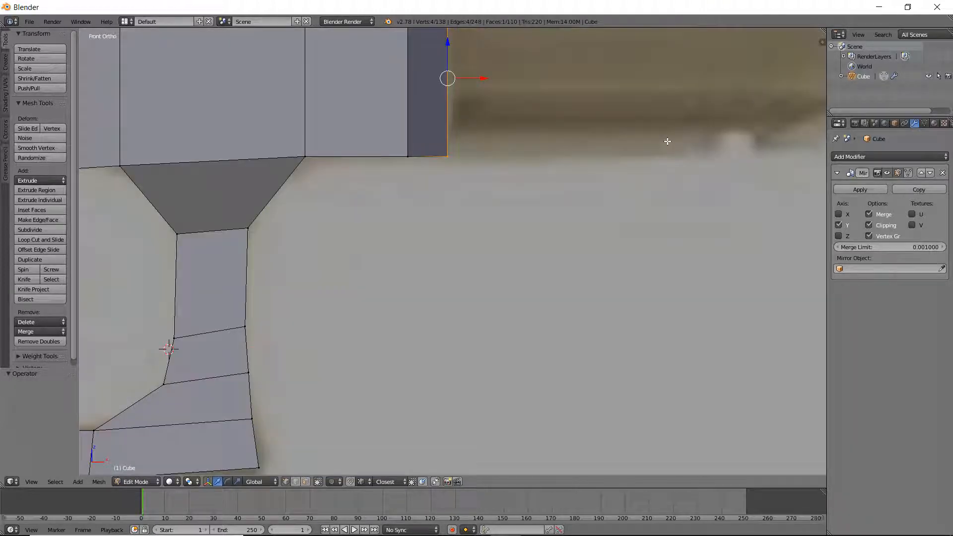
scroll(665, 140, "down", 4)
middle_click_drag(590, 168, 579, 172, "shift")
key("e")
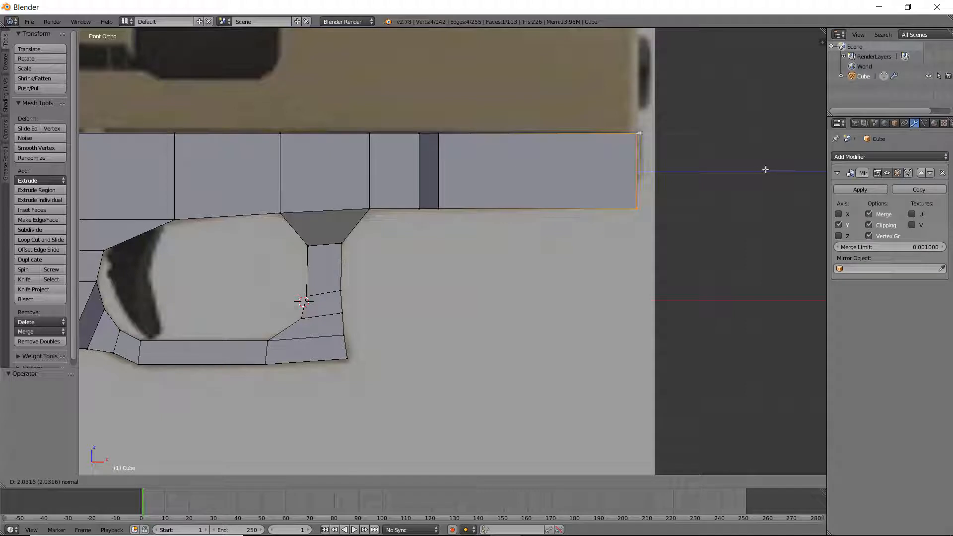
left_click(767, 170)
key("Tab")
key("Tab")
right_click(639, 212)
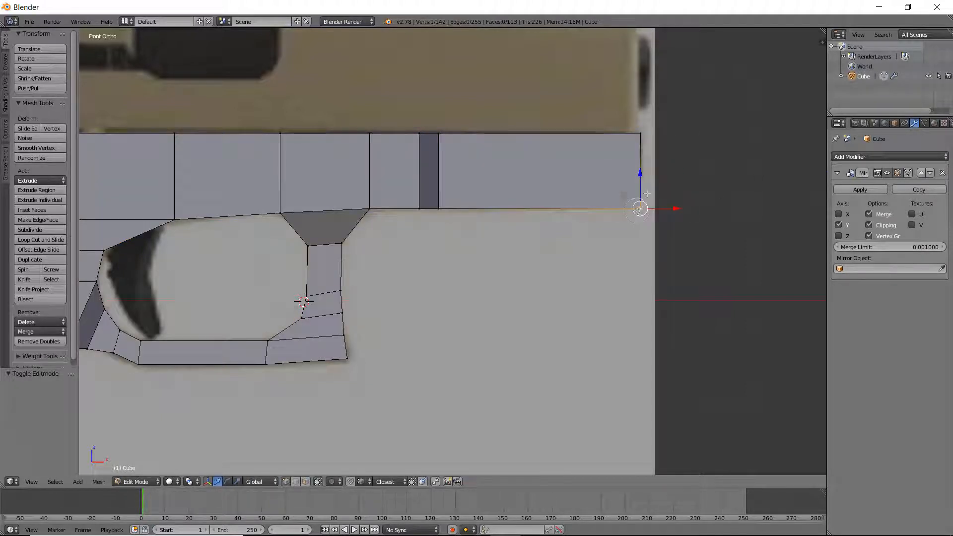
Step: Add a horizontal loop cut along the frame and dust cover and slide it down near the lower edge
key("z")
key("ctrl+r")
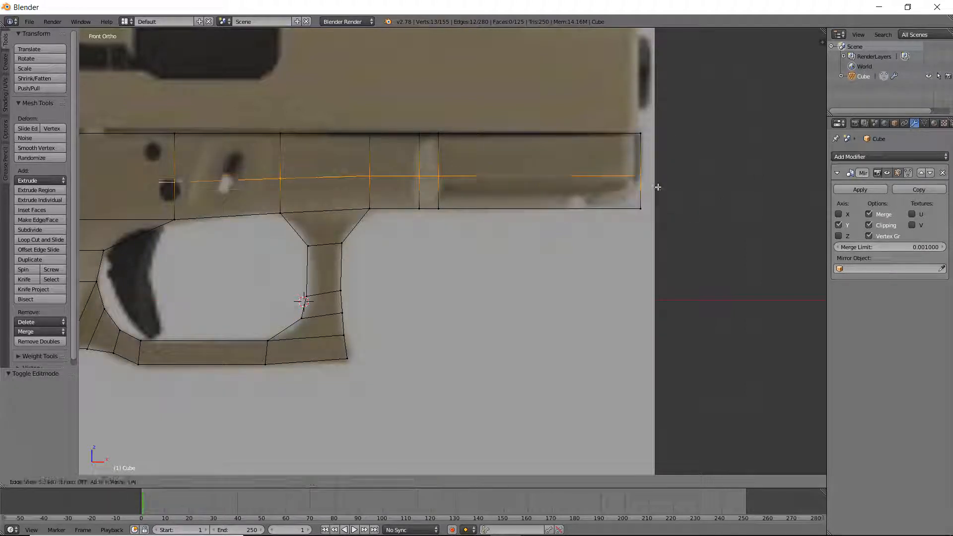
left_click(658, 185)
left_click(659, 194)
right_click(634, 209)
key("c")
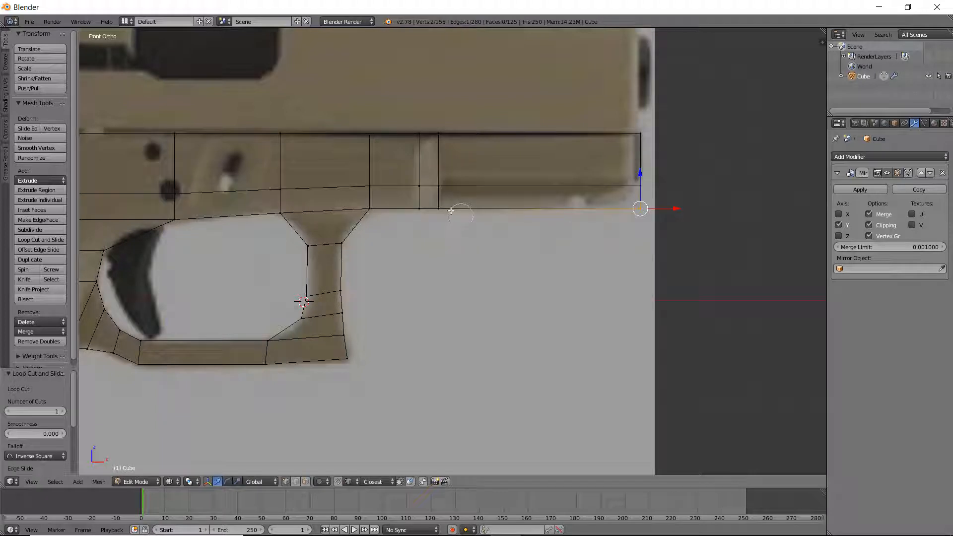
left_click(448, 209)
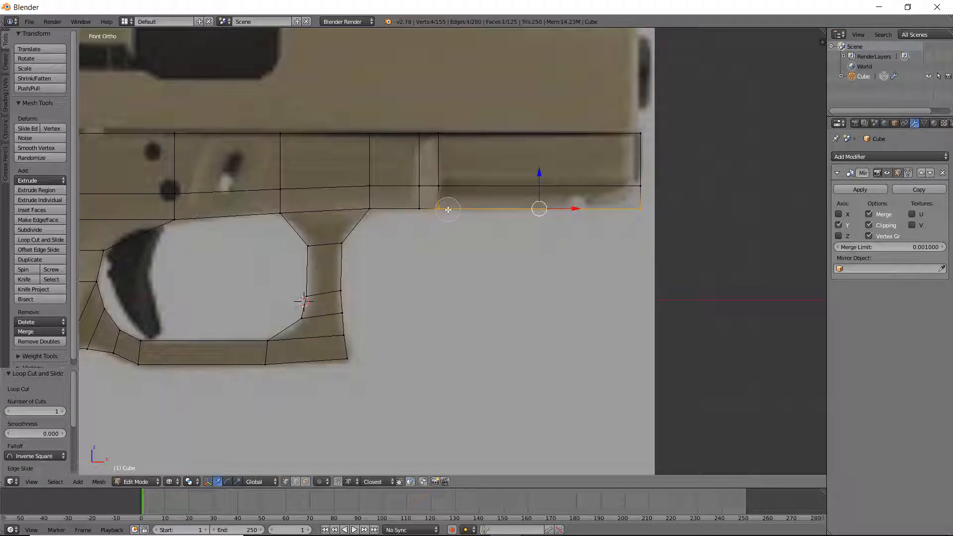
right_click(539, 170)
key("w")
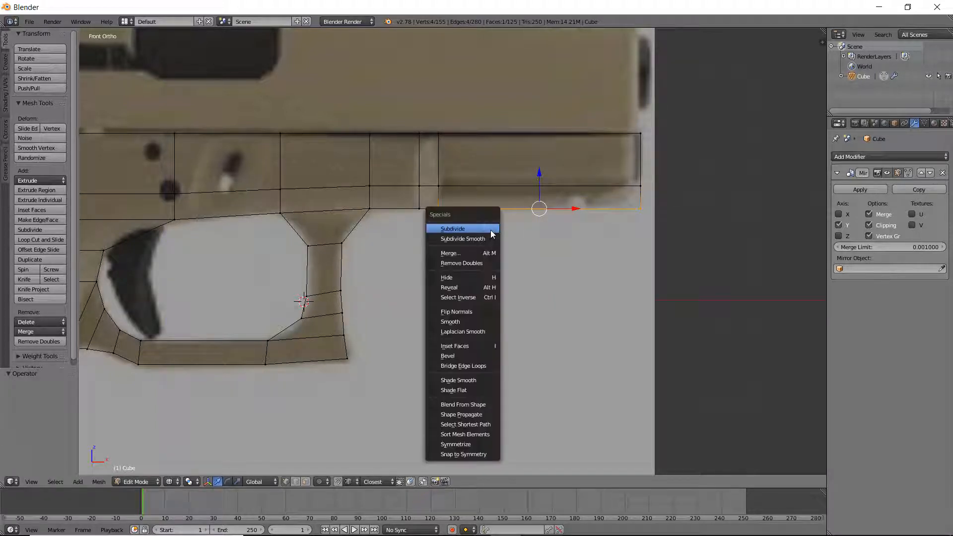
Step: Try to raise the dust cover's lower outer edge along Z to bevel its underside
middle_click_drag(643, 297, 536, 265)
key("z")
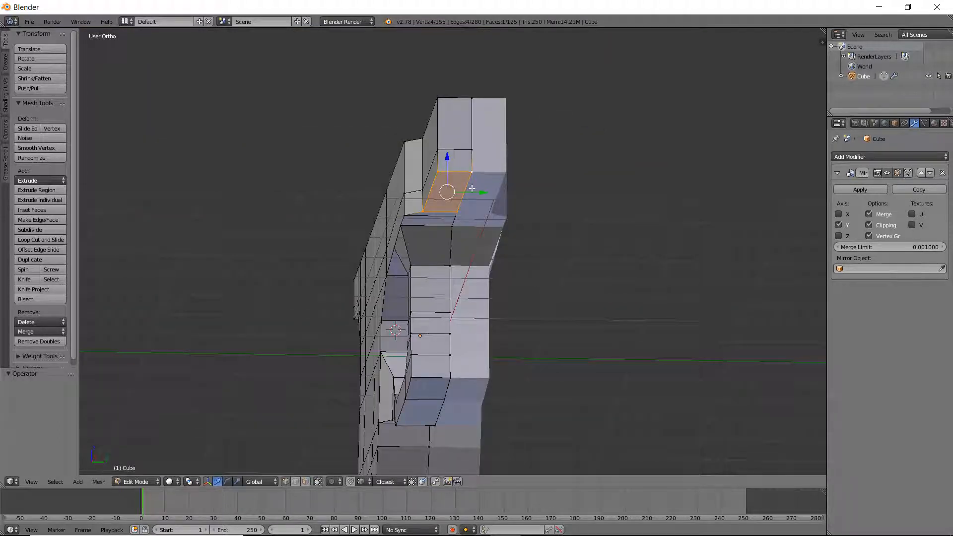
right_click(431, 185)
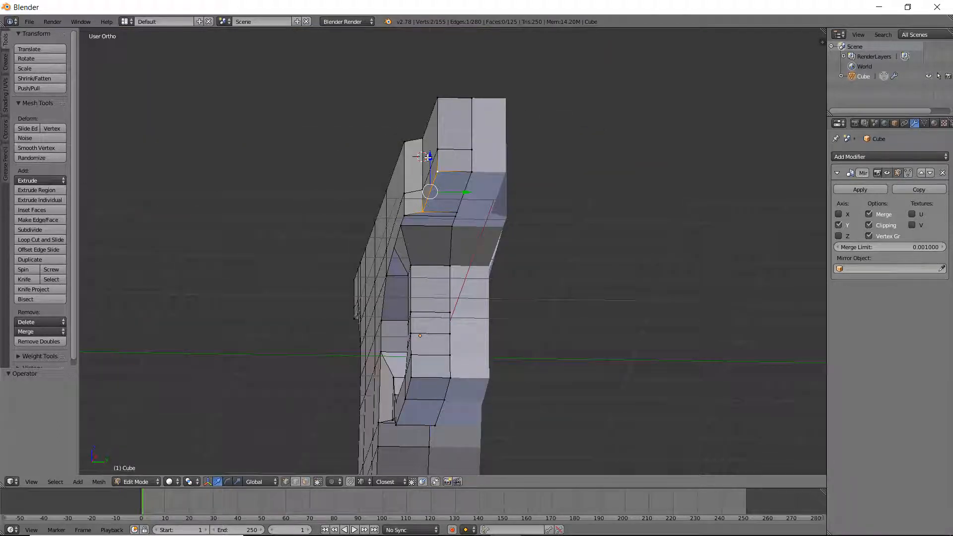
left_click_drag(428, 156, 435, 149)
middle_click_drag(462, 164, 576, 183)
key("Tab")
key("Tab")
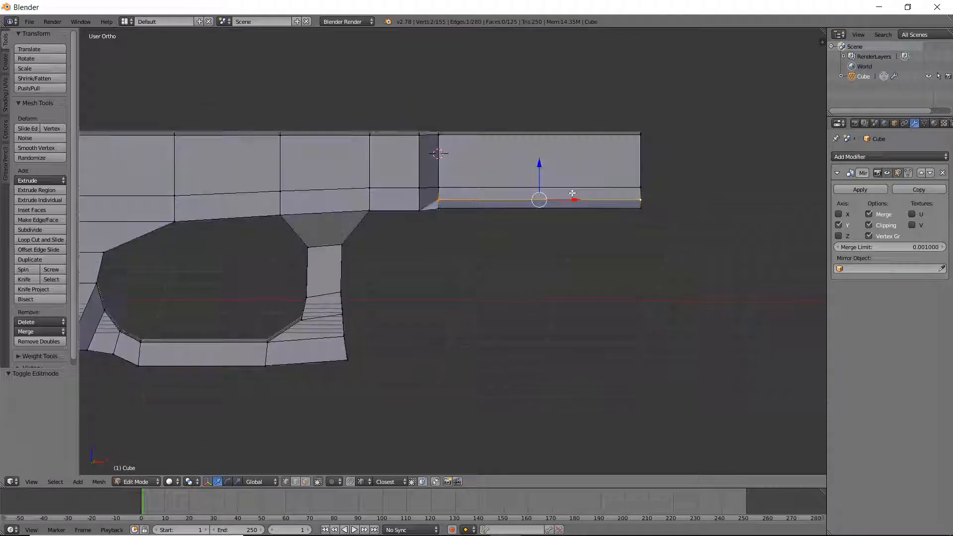
right_click(478, 205)
Step: Add a vertical loop cut around the dust cover and slide it close to the dust cover's rear end
key("ctrl+r")
left_click(472, 215)
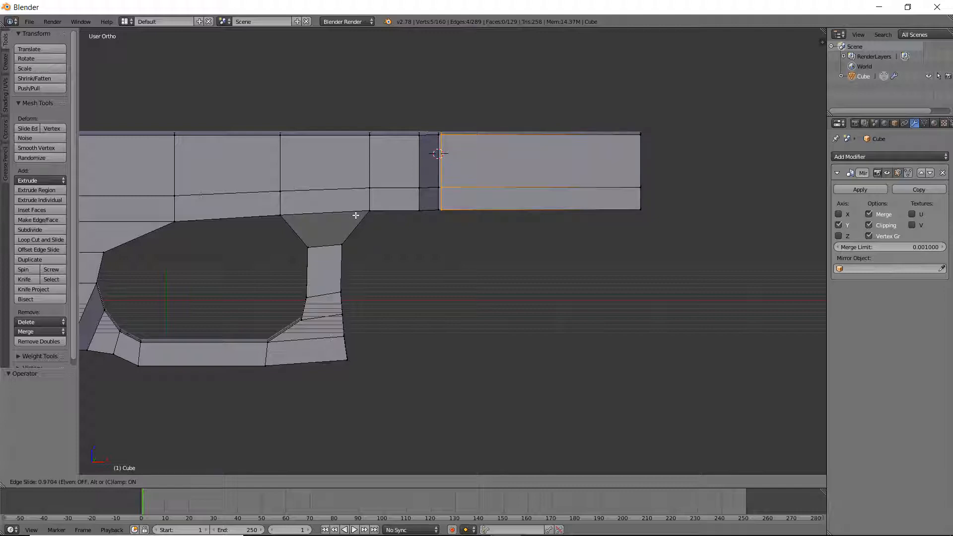
left_click(356, 216)
Step: Try to raise the dust cover's lower outer edge in front of the new loop 0.143 along Z
right_click(553, 214)
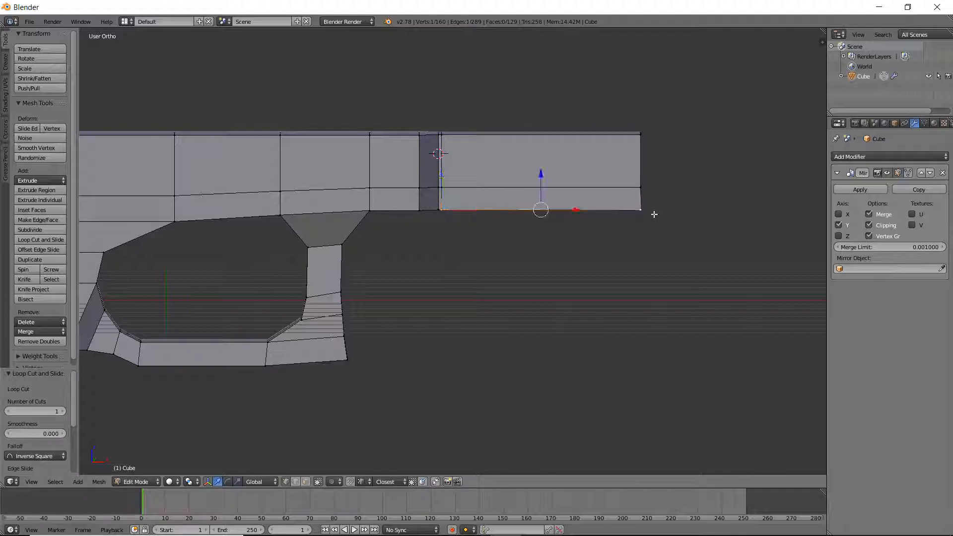
middle_click_drag(654, 213, 535, 185)
left_click_drag(494, 162, 494, 148)
key("KP_1")
key("z")
key("z")
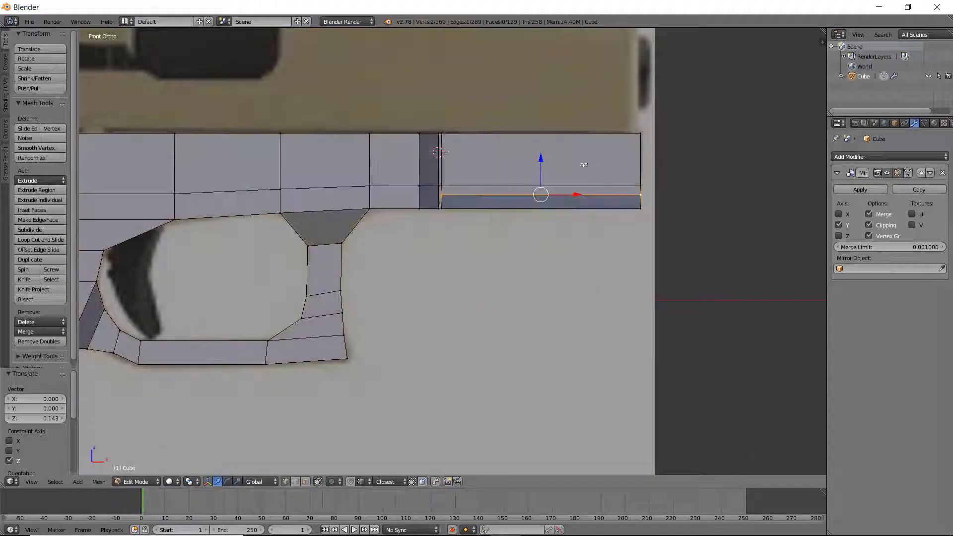
key("ctrl+z")
Step: Add a lengthwise loop cut midway between the outer side and centre line of the dust cover's underside
key("w")
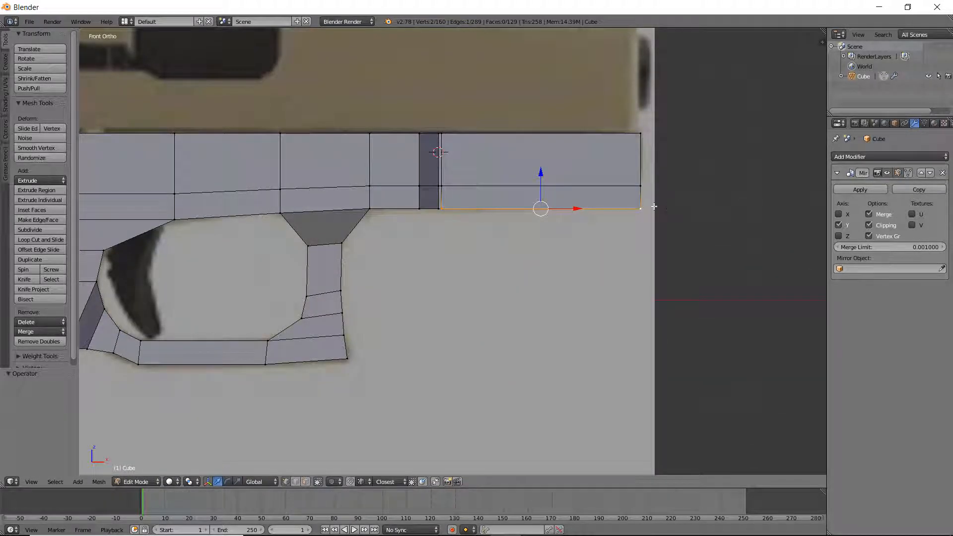
middle_click_drag(654, 204, 458, 113)
key("ctrl+r")
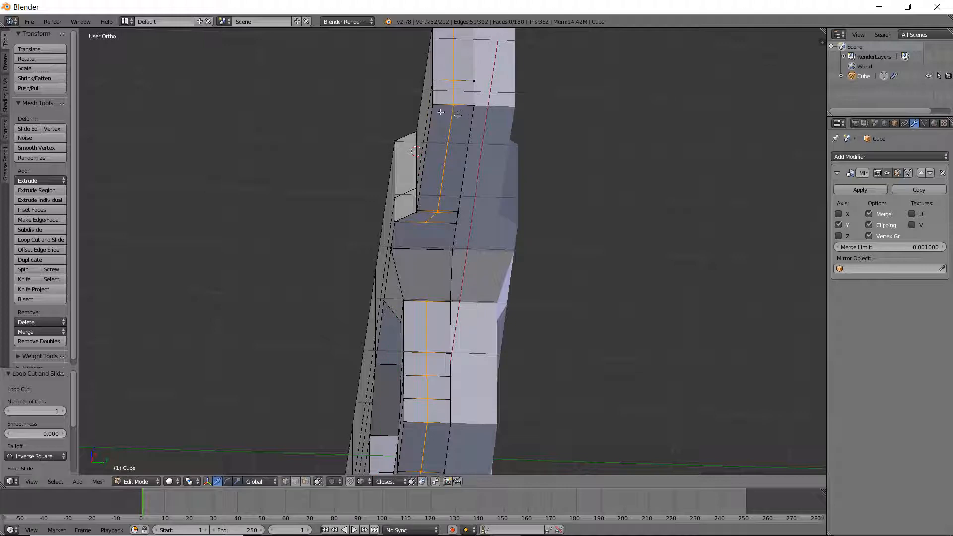
left_click(433, 178)
Step: Raise the dust cover's lower outer edge 0.195 along Z
right_click(422, 207, "shift")
middle_click_drag(422, 207, 576, 213)
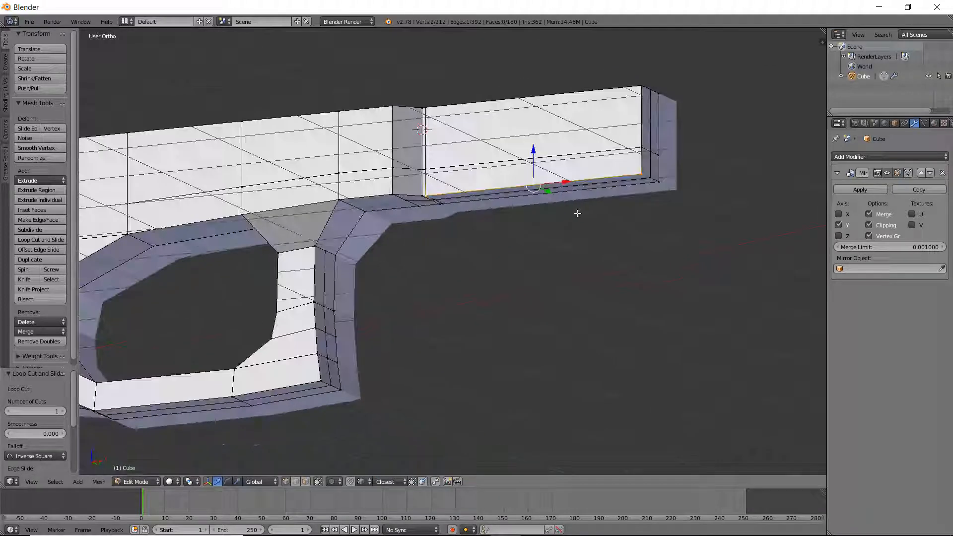
key("KP_1")
key("z")
left_click_drag(558, 166, 556, 144)
middle_click_drag(555, 144, 605, 149)
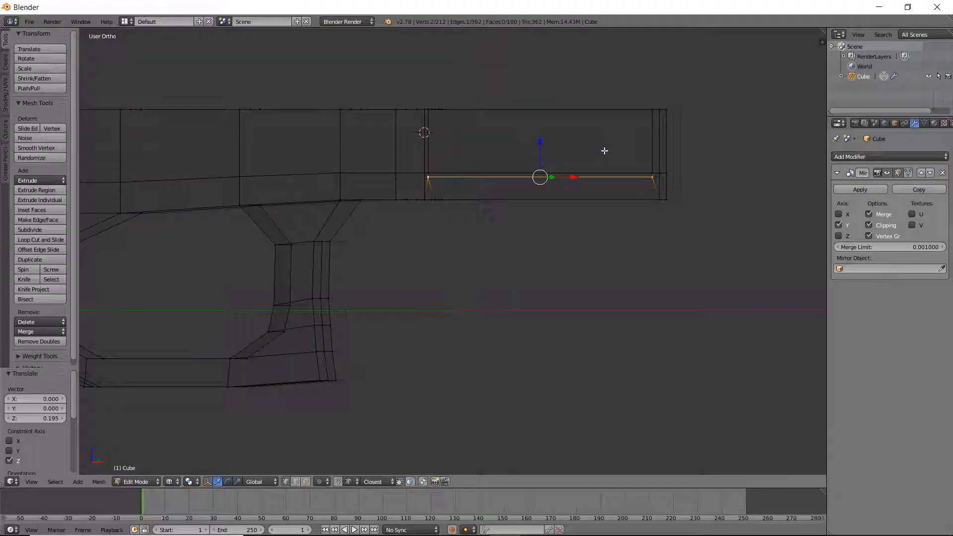
Step: Check the dust cover's raised lower edge against the reference image in solid and wireframe display
key("z")
key("KP_1")
key("z")
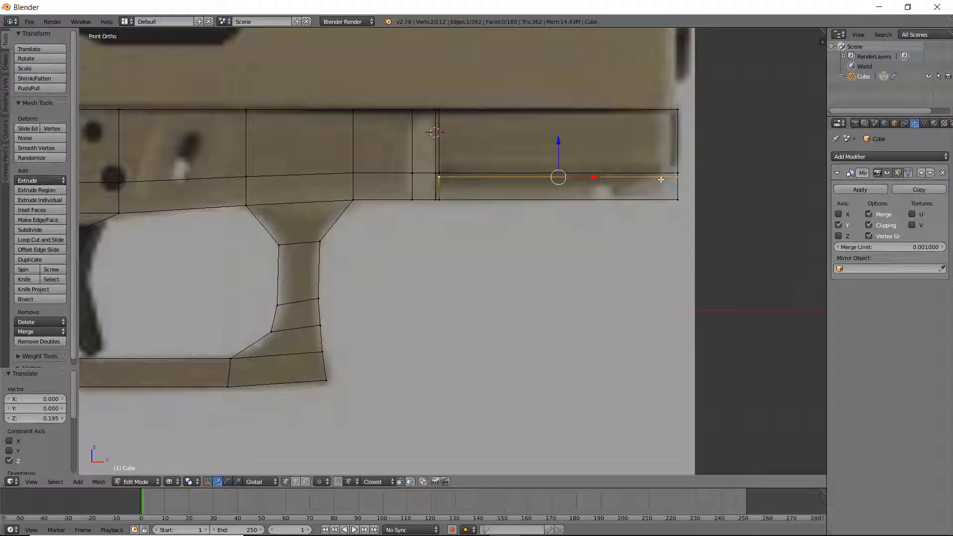
key("Tab")
key("z")
mouse_move(662, 179)
middle_mouse_down()
mouse_move(596, 159)
mouse_move(529, 193)
mouse_move(485, 191)
mouse_move(579, 175)
mouse_move(661, 186)
mouse_move(618, 173)
middle_mouse_up()
key("KP_1")
key("z")
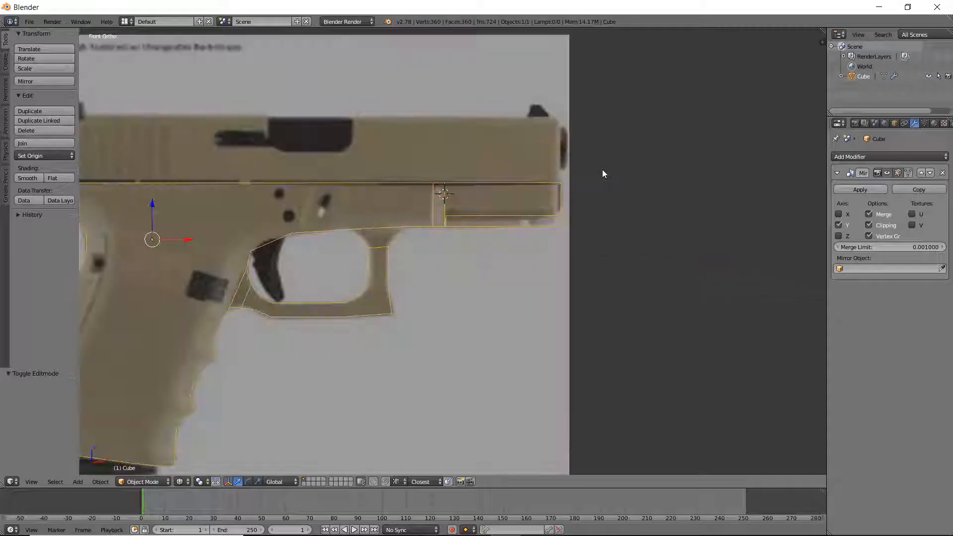
scroll(521, 196, "up", 2)
key("Tab")
scroll(520, 195, "up", 4)
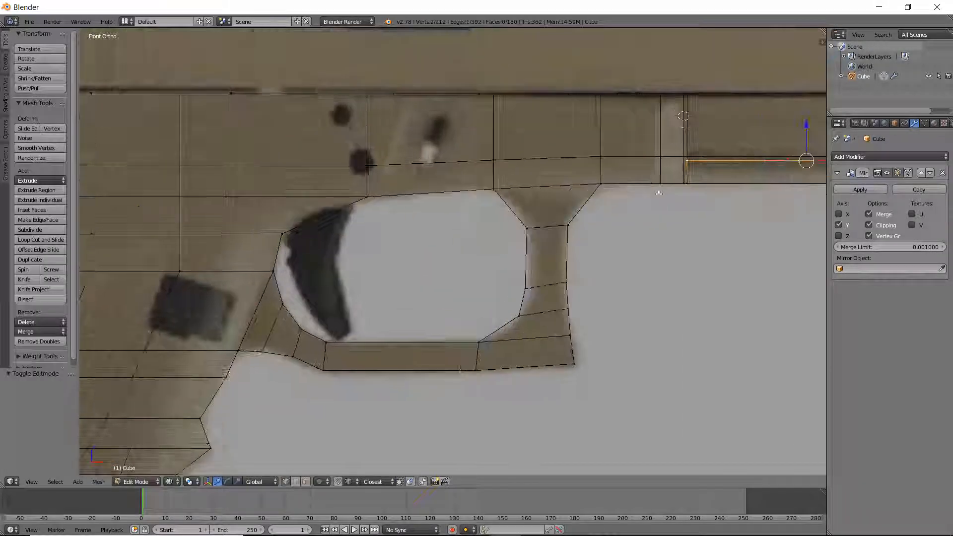
scroll(621, 204, "up", 2)
right_click(607, 200)
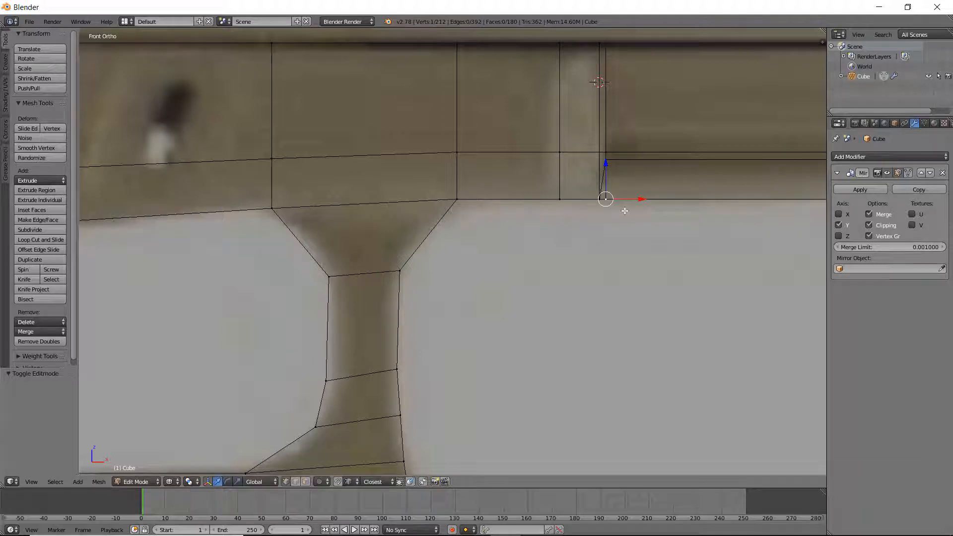
key("z")
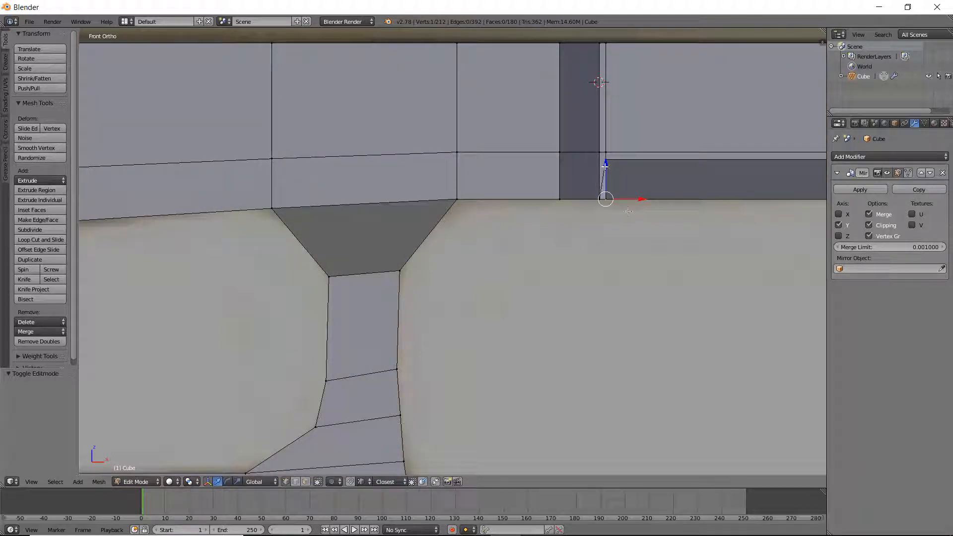
right_click(605, 166)
key("z")
key("z")
left_click_drag(643, 160, 641, 160)
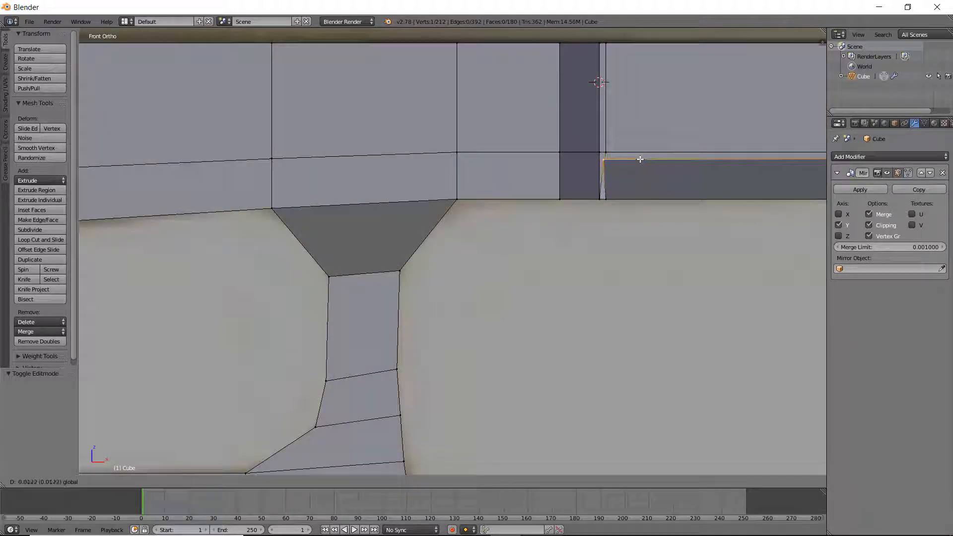
right_click(637, 159)
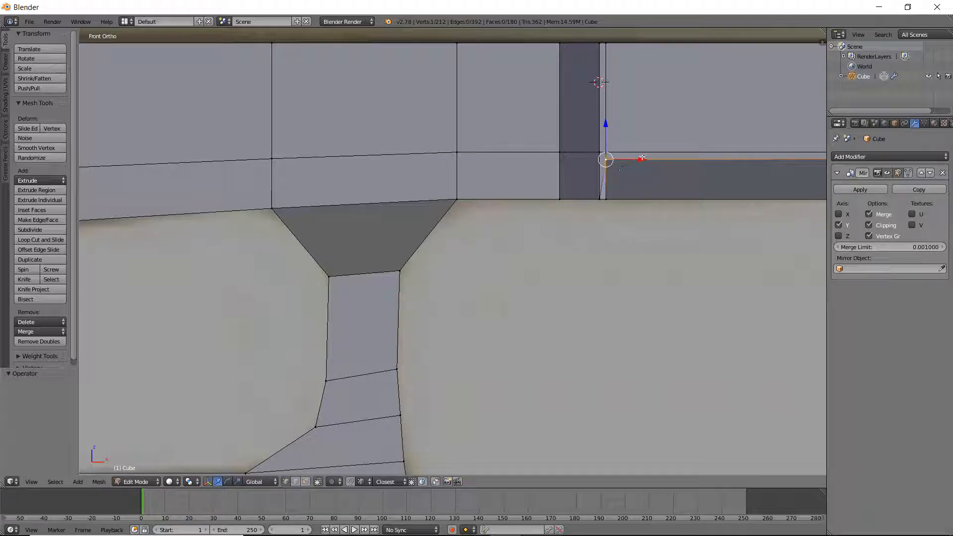
Step: Lower the lengthwise edge loop running along the frame's side above the trigger guard by 0.037 along Z
right_click(627, 145, "alt")
scroll(616, 149, "down", 5)
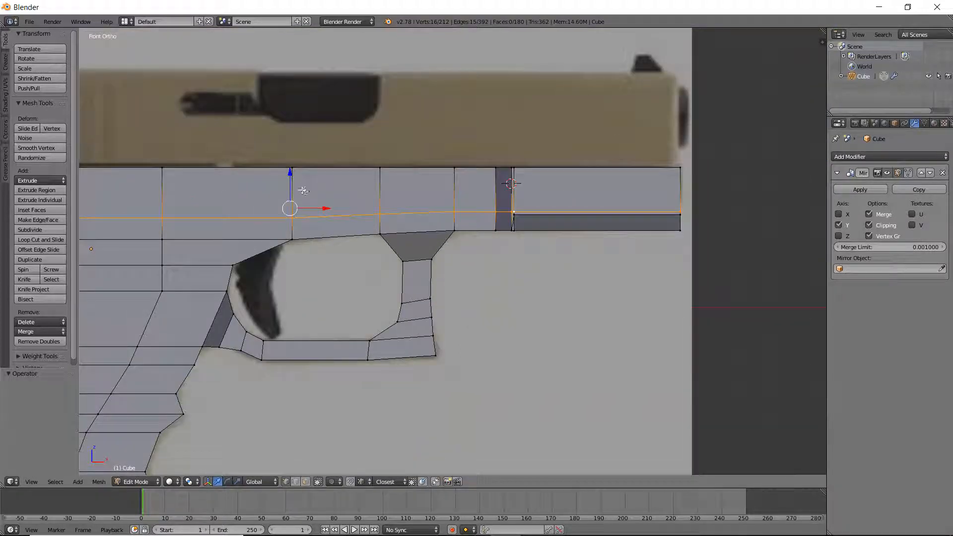
left_click_drag(291, 173, 292, 177)
scroll(491, 209, "up", 5)
right_click(517, 173)
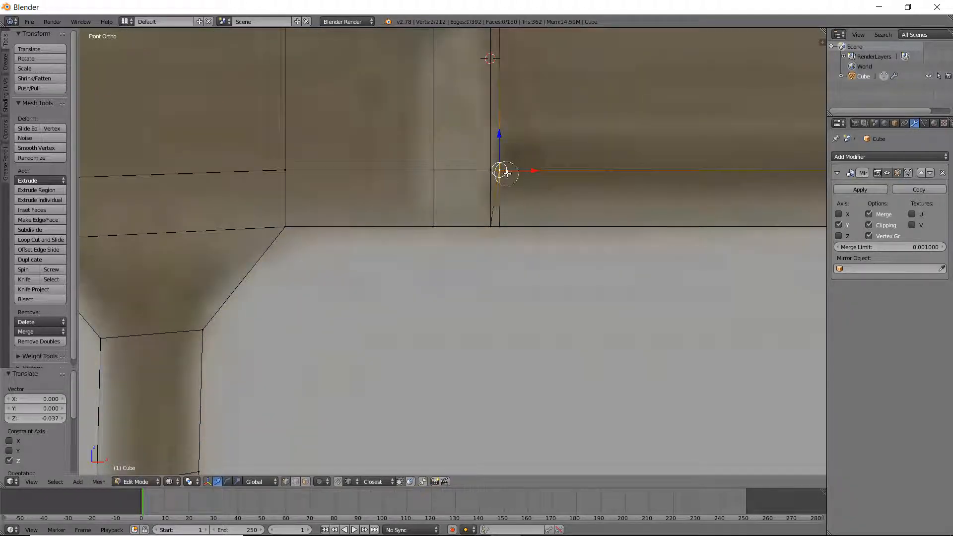
right_click(501, 173)
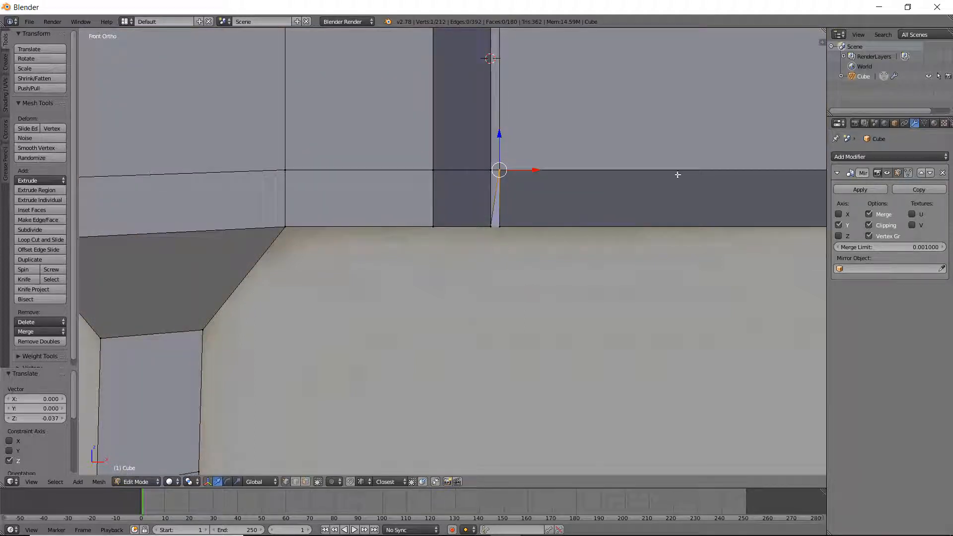
middle_click_drag(678, 175, 448, 205, "shift")
middle_click_drag(794, 202, 468, 192, "shift")
right_click(544, 191, "shift")
key("z")
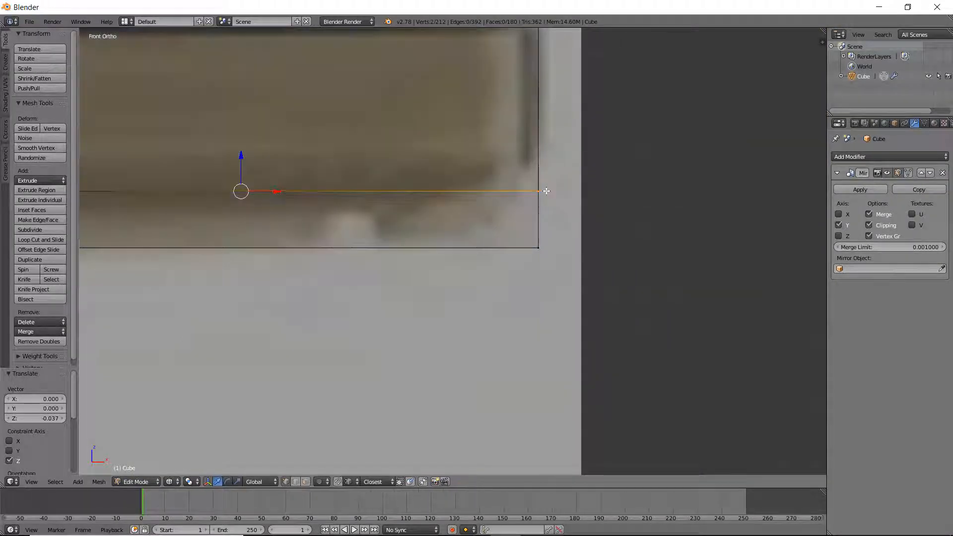
key("z")
key("z")
right_click(542, 197, "alt+shift")
key("z")
right_click(540, 185, "shift")
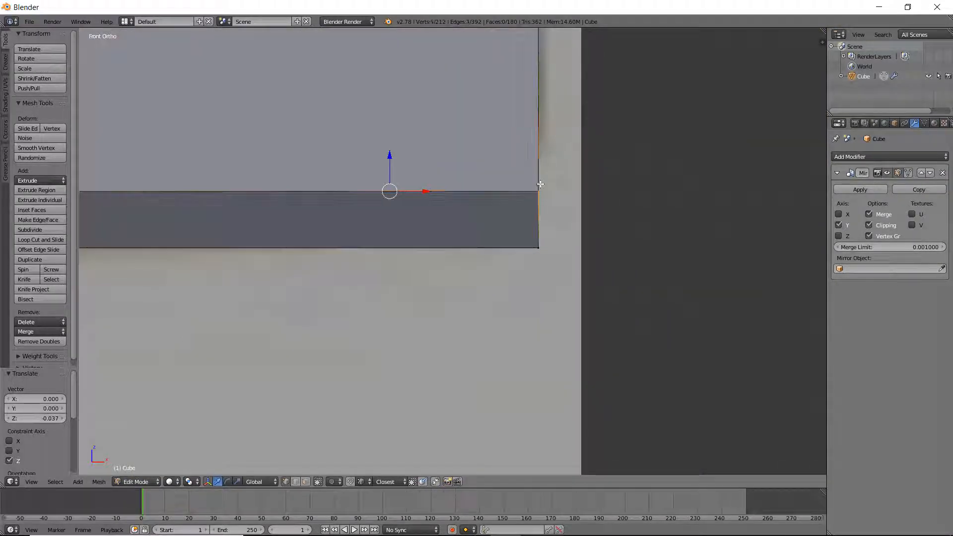
scroll(540, 185, "down", 3)
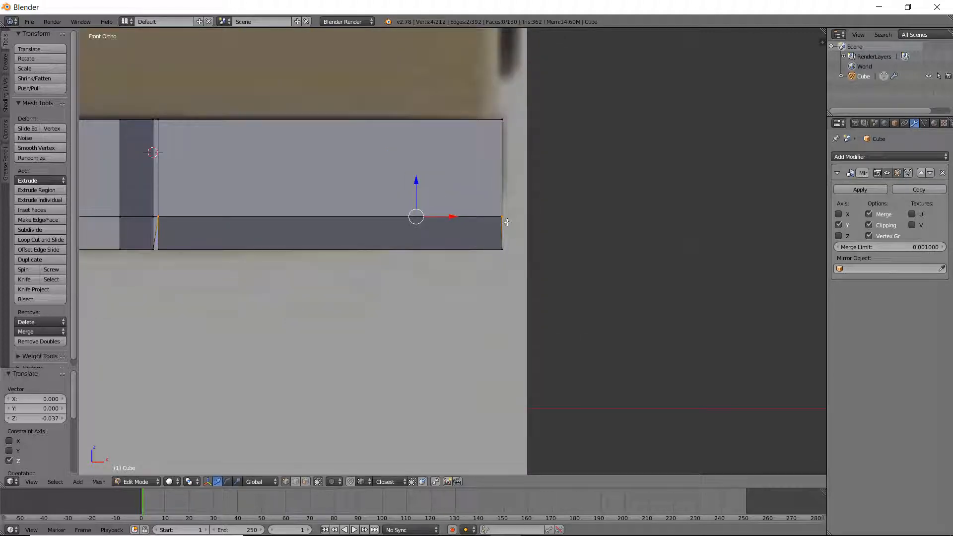
key("g")
left_click(309, 224)
key("a")
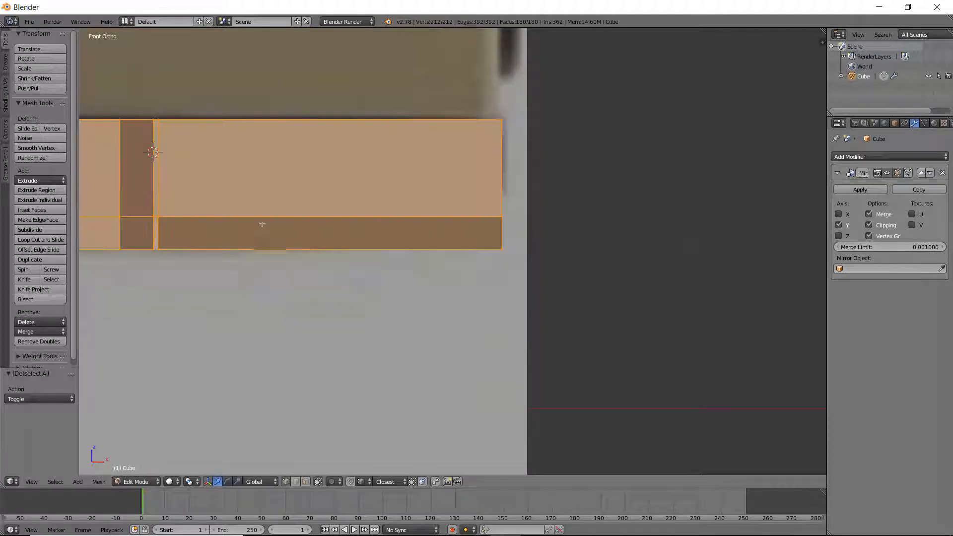
key("a")
Step: Move the dust cover's raised lower edge back 0.0305 along X, snapping its rear end onto the adjacent vertical edge
scroll(319, 234, "up", 5)
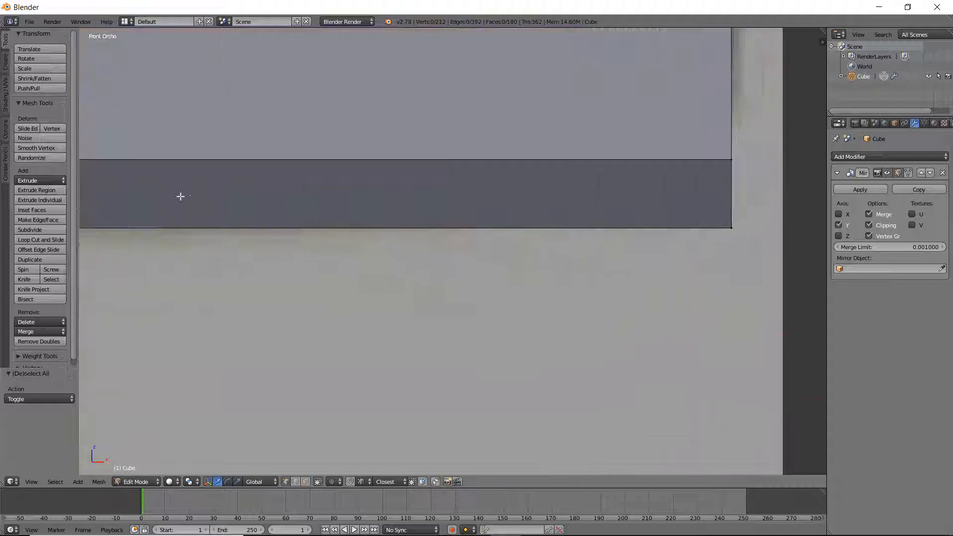
right_click(302, 192)
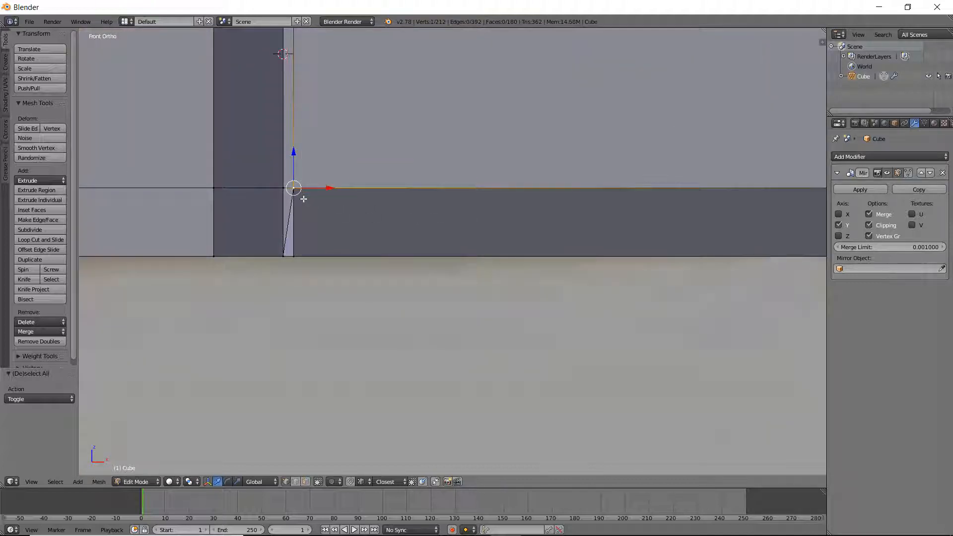
key("z")
key("z")
middle_click_drag(541, 210, 203, 206, "shift")
key("z")
right_click(664, 184, "shift")
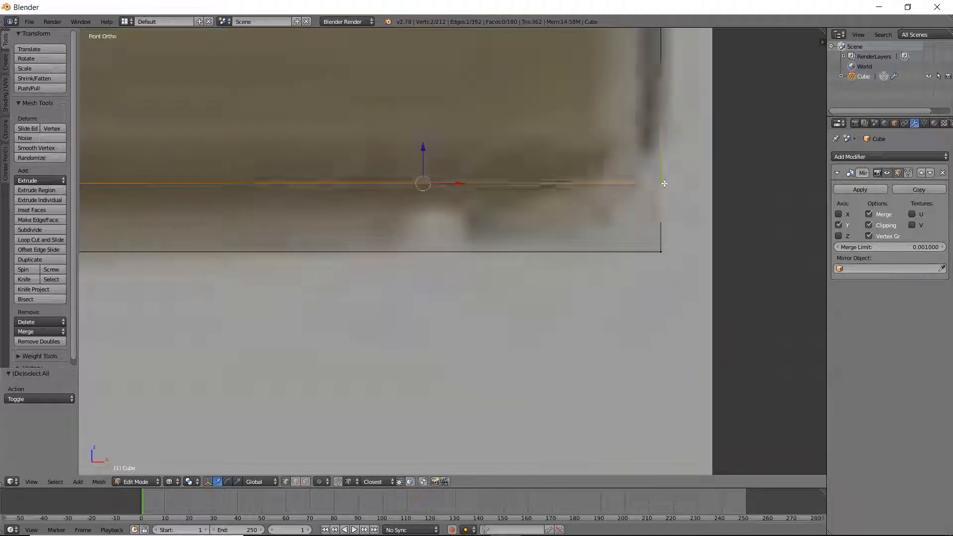
key("z")
right_click(665, 180, "shift")
mouse_move(527, 180)
middle_mouse_down("shift")
mouse_move(747, 219)
mouse_move(862, 208)
middle_mouse_up("shift")
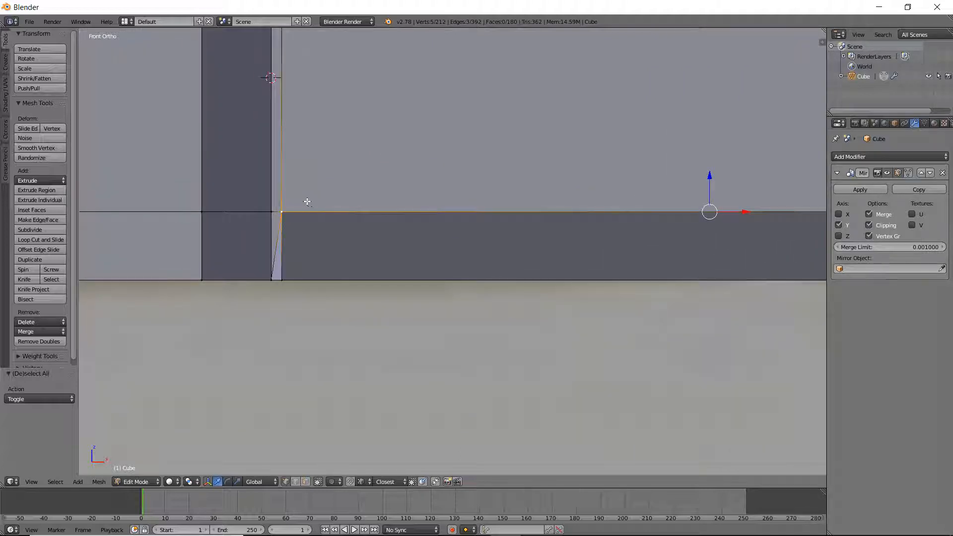
right_click(290, 201, "shift")
key("g")
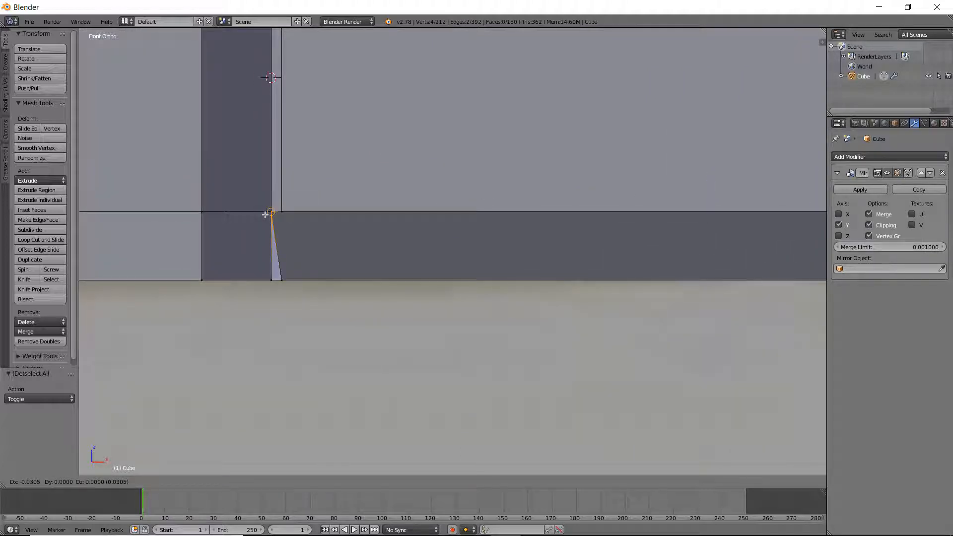
left_click(265, 215)
Step: Remove duplicate vertices across the whole mesh to fuse the rear corner of the dust cover's raised edge
middle_click_drag(409, 206, 143, 341)
key("a")
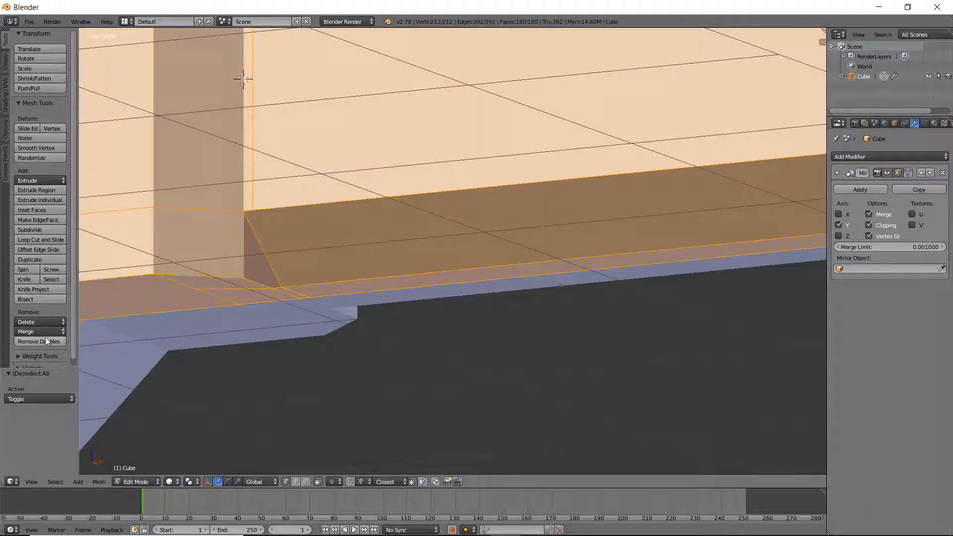
left_click(44, 341)
right_click(256, 213)
middle_click_drag(423, 204, 82, 258, "shift")
middle_click_drag(590, 181, 547, 210)
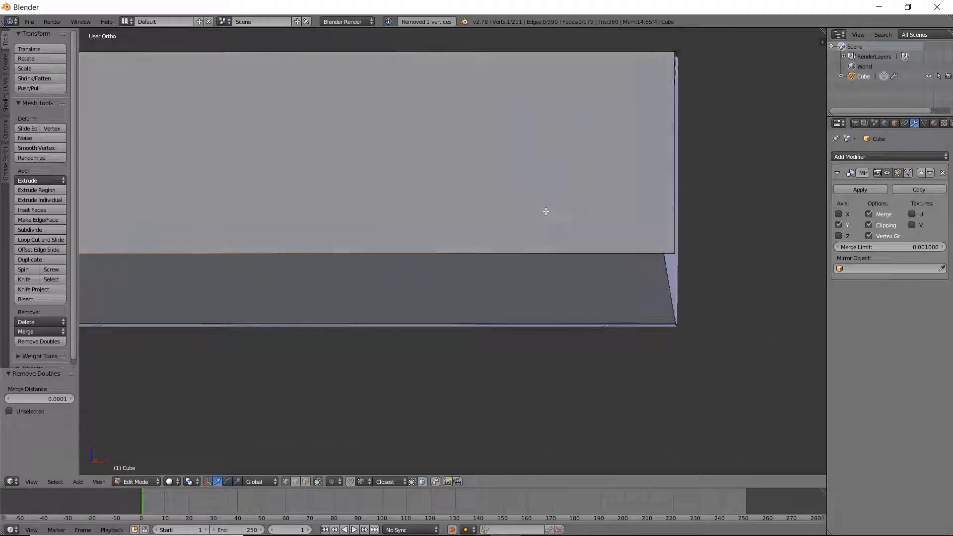
right_click(665, 254)
key("z")
left_click(666, 259)
right_click(666, 258)
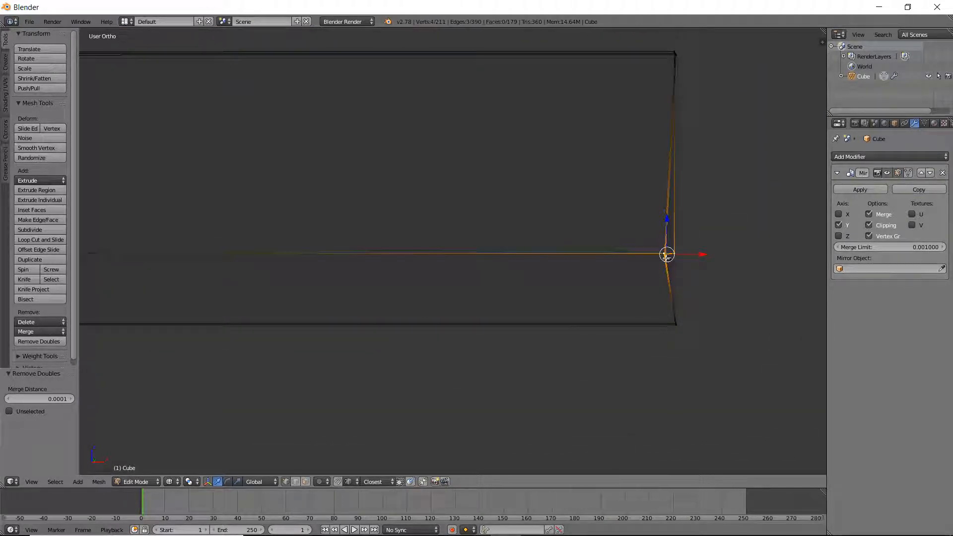
key("g")
right_click(666, 257)
key("ctrl+z")
key("ctrl+z")
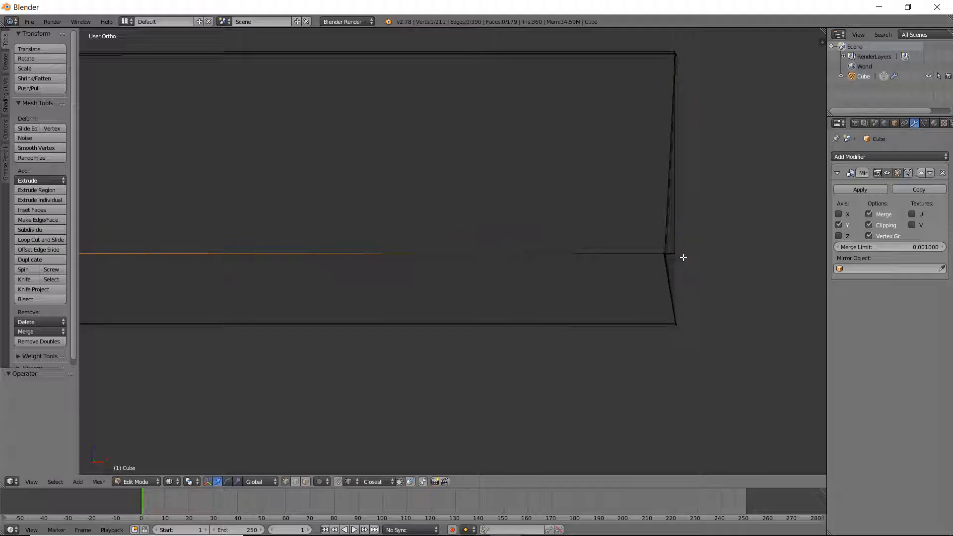
Step: Snap the vertex at the front end of the dust cover's raised edge onto the neighbouring front corner vertex
right_click(665, 254)
key("c")
left_click(664, 255)
right_click(663, 255)
right_click(684, 255, "shift")
key("g")
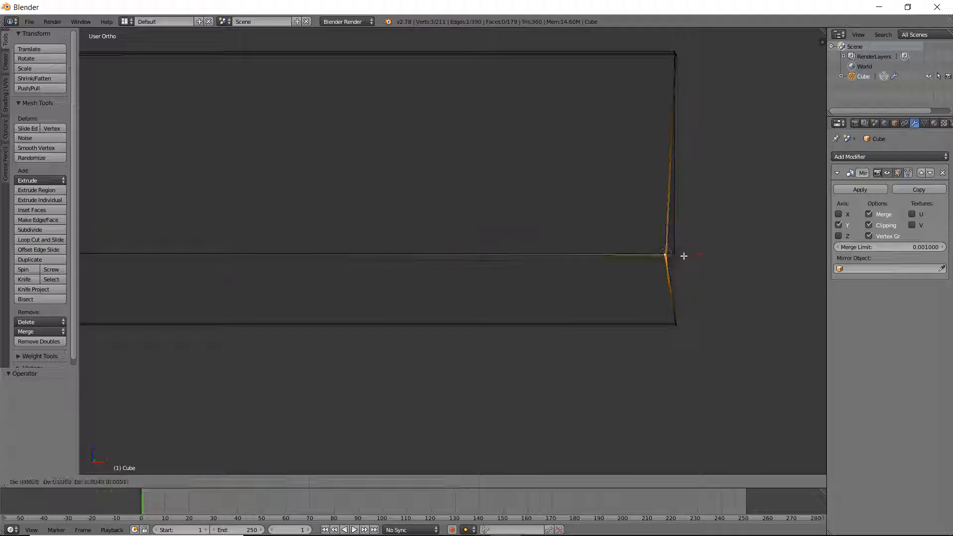
left_click(679, 255)
Step: Select the whole mesh and remove doubles to merge the overlapping vertices at the dust cover's front corner
key("z")
mouse_move(679, 256)
middle_mouse_down()
mouse_move(693, 269)
mouse_move(651, 260)
middle_mouse_up()
key("a")
left_click(27, 342)
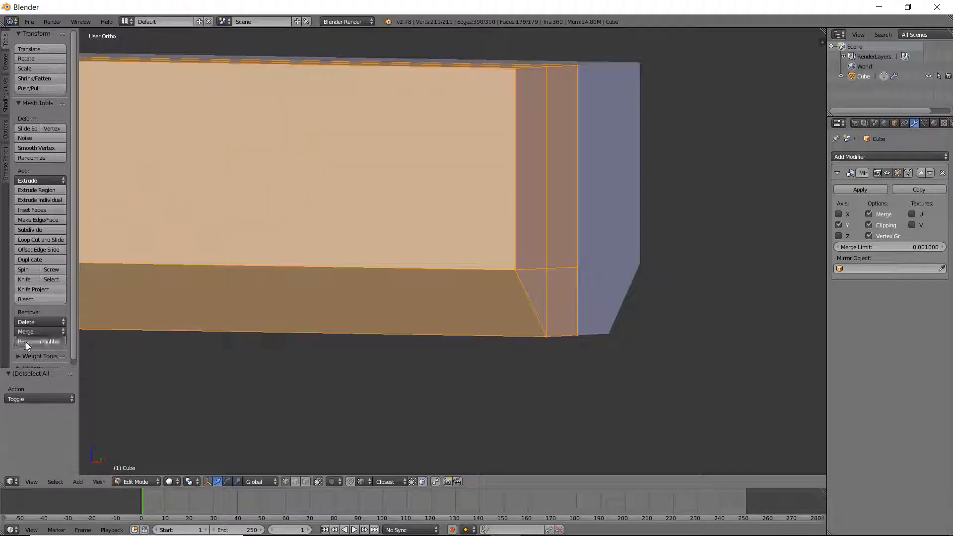
middle_click_drag(484, 239, 554, 247)
key("Tab")
key("Tab")
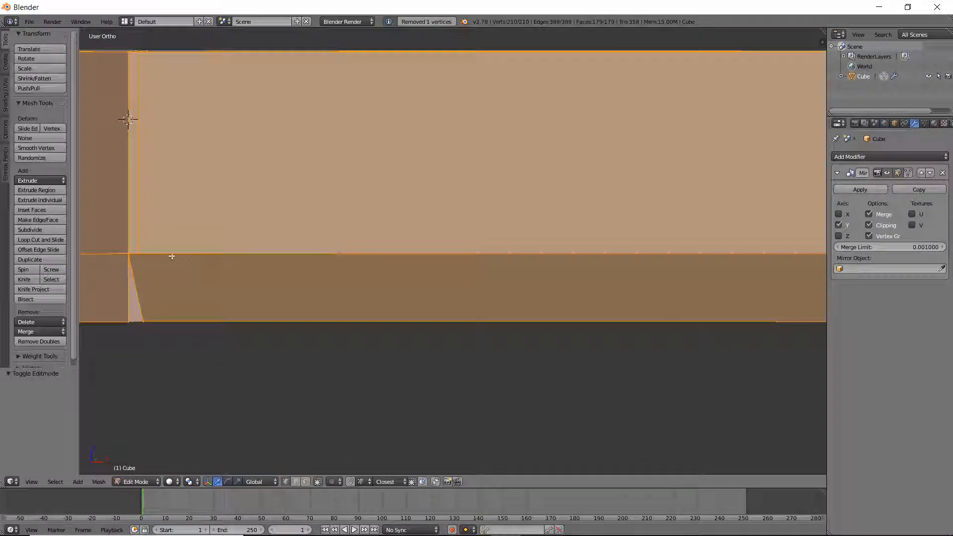
Step: Dissolve the leftover vertex near the rear end of the dust cover's raised lower edge
key("z")
right_click(138, 254)
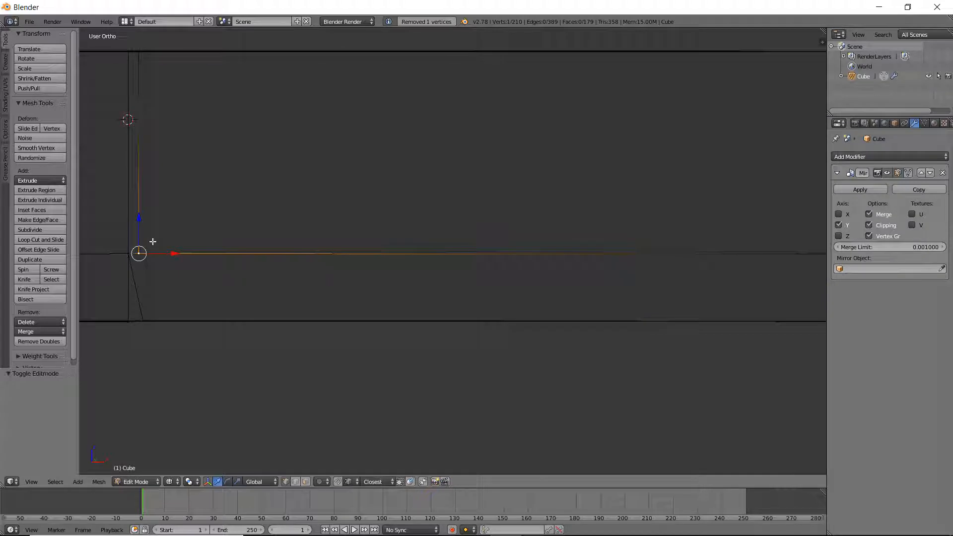
key("KP_1")
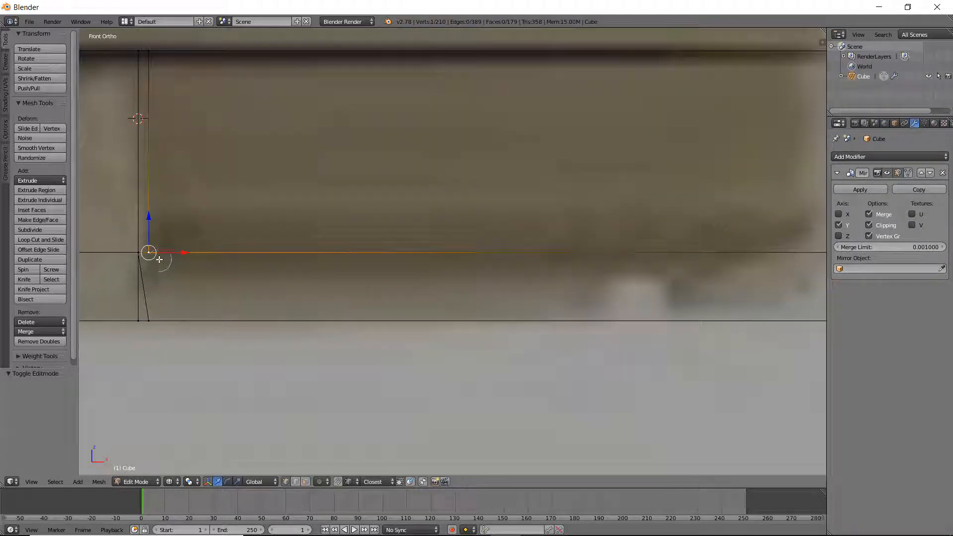
key("z")
key("z")
key("z")
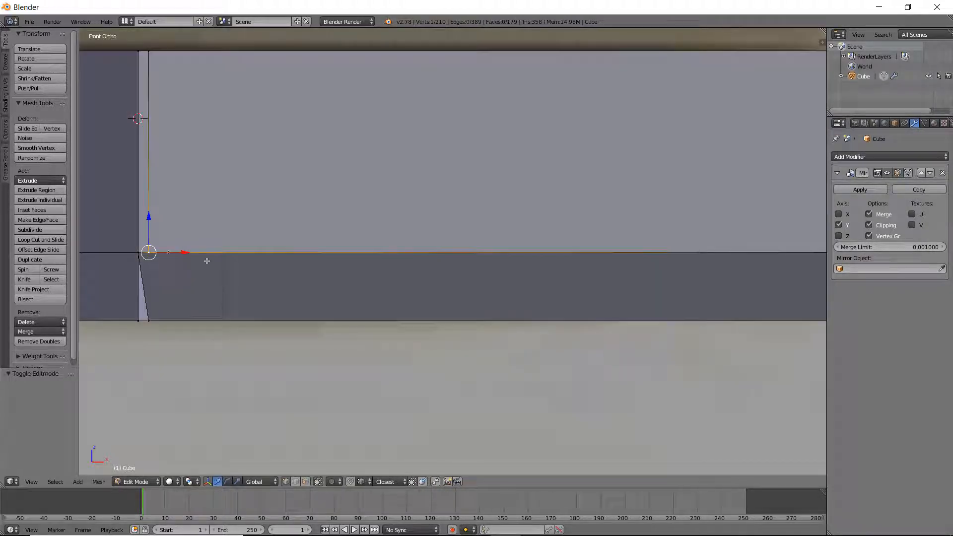
key("x")
left_click(189, 316)
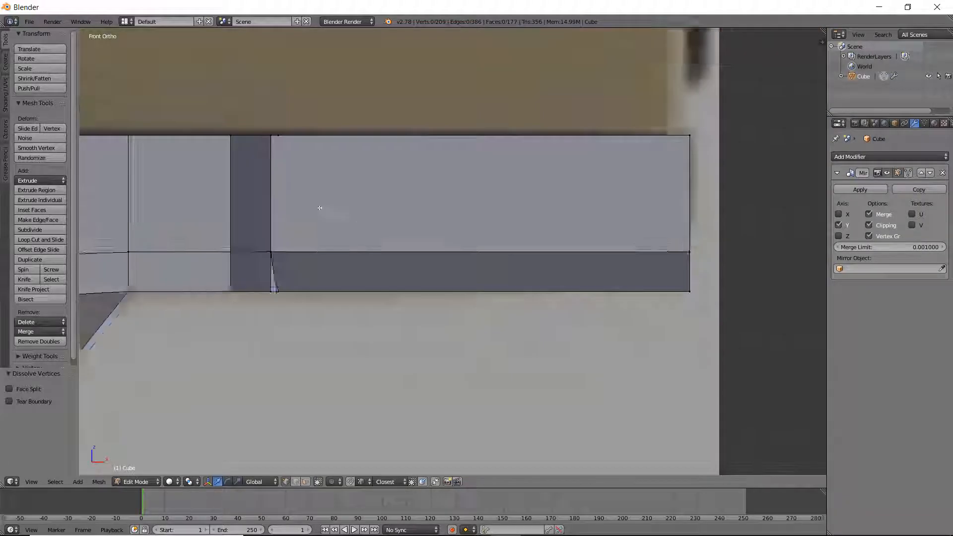
middle_click_drag(334, 220, 312, 244)
middle_click_drag(725, 279, 256, 228)
key("Tab")
Step: Move the underside vertices at the rear of the dust cover's bevel slightly back along X toward the vertical edge above
key("KP_1")
key("Tab")
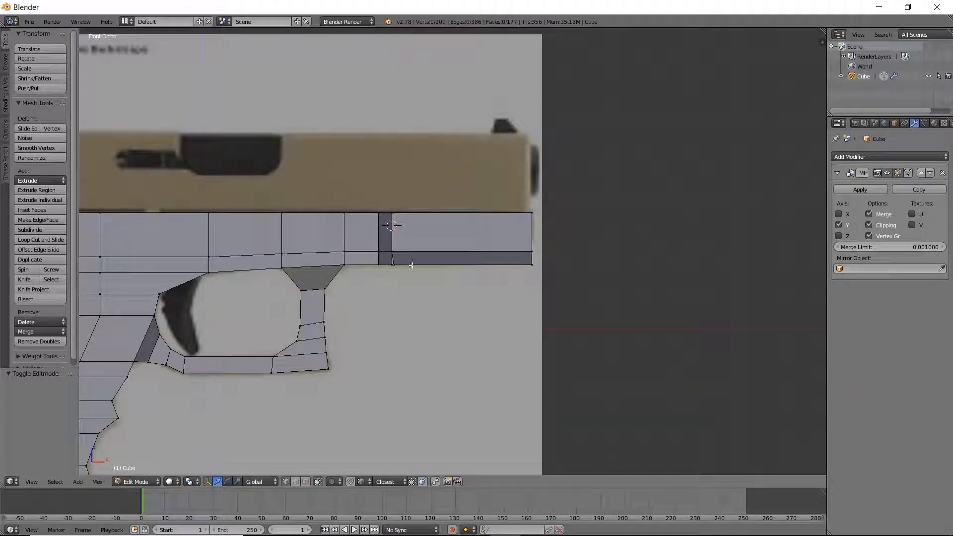
scroll(412, 266, "up", 3)
key("z")
right_click(351, 274)
key("z")
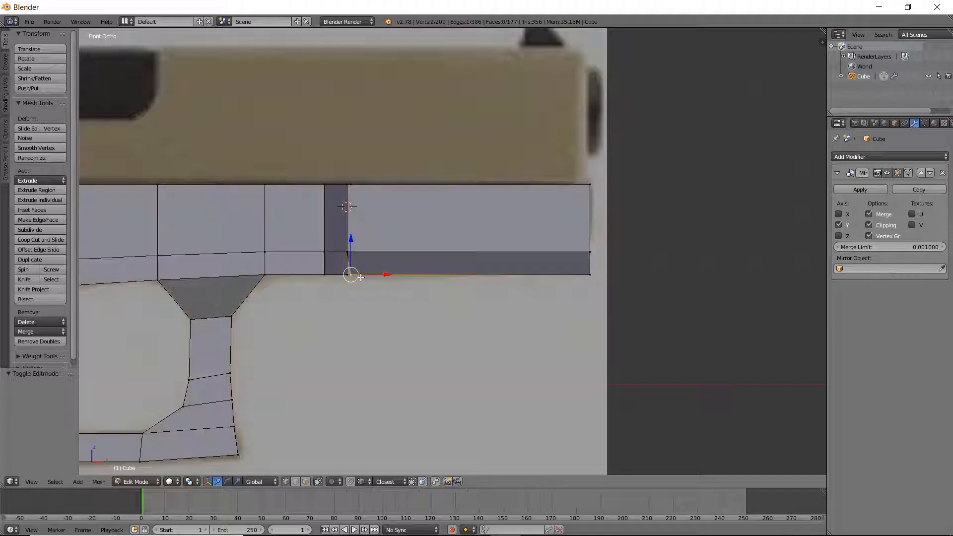
key("z")
right_click(362, 276, "shift")
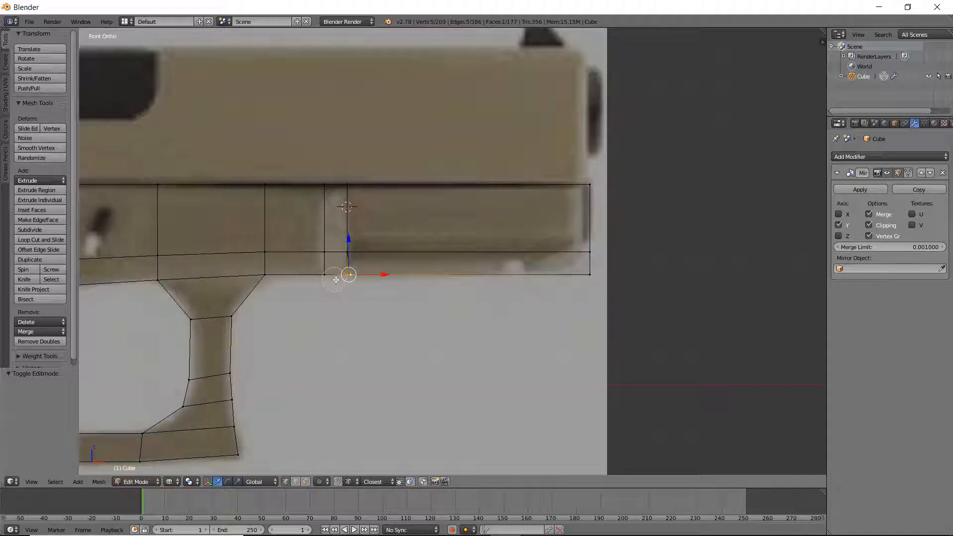
middle_click_drag(336, 280, 338, 280)
left_click_drag(383, 280, 379, 276)
key("z")
scroll(391, 281, "down", 2)
key("Tab")
mouse_move(390, 280)
middle_mouse_down()
mouse_move(251, 269)
mouse_move(300, 289)
middle_mouse_up()
Step: Save the project as Glock 19 Gen 4.blend in the Glock 19 Gen 4 folder
key("ctrl+s")
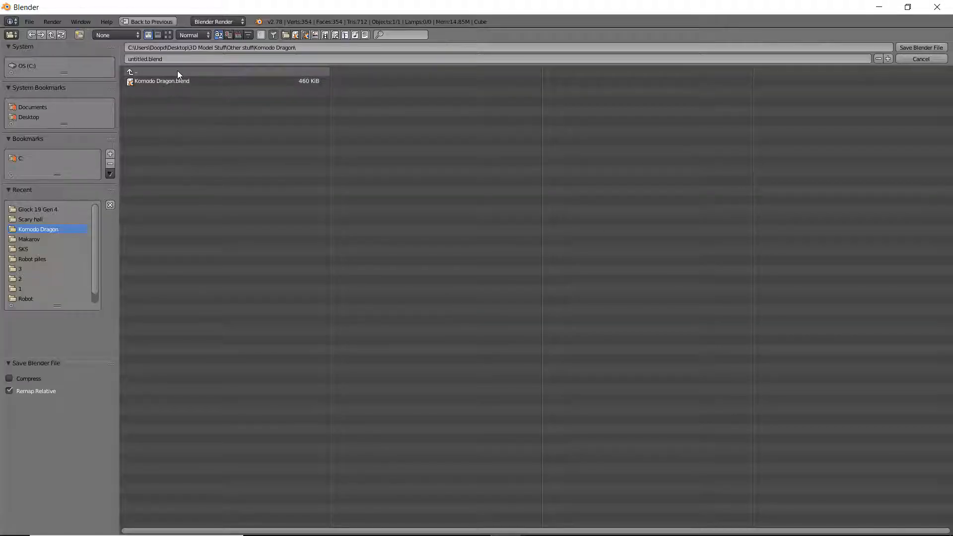
left_click(46, 209)
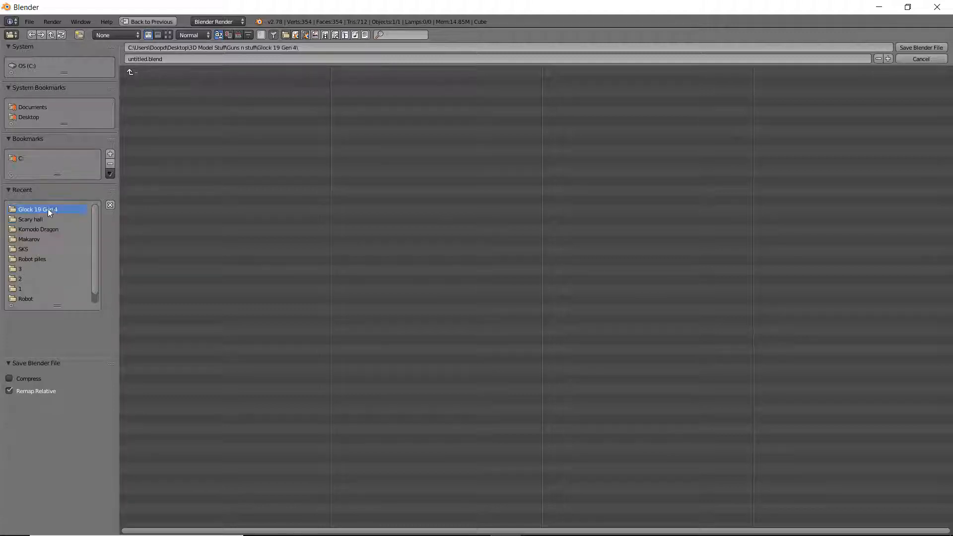
left_click(178, 59)
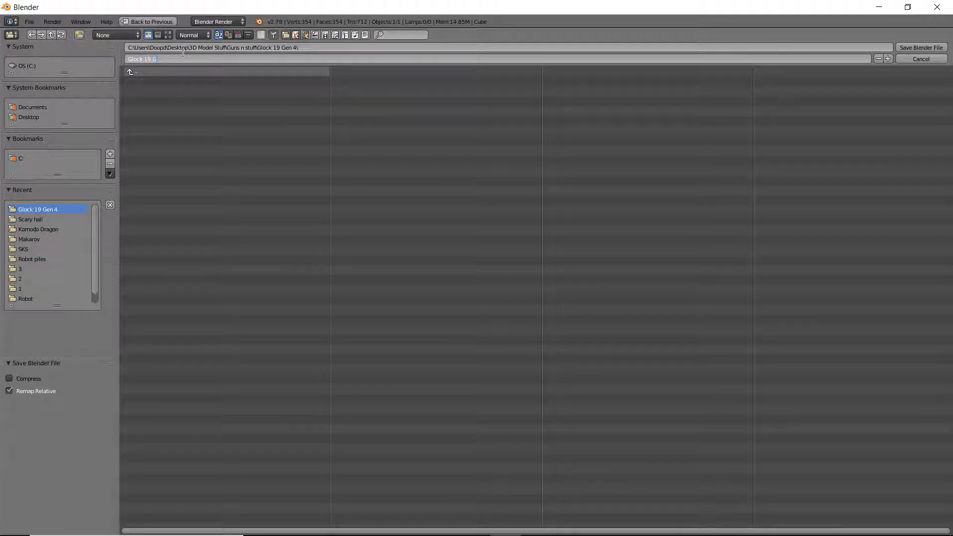
key("Return")
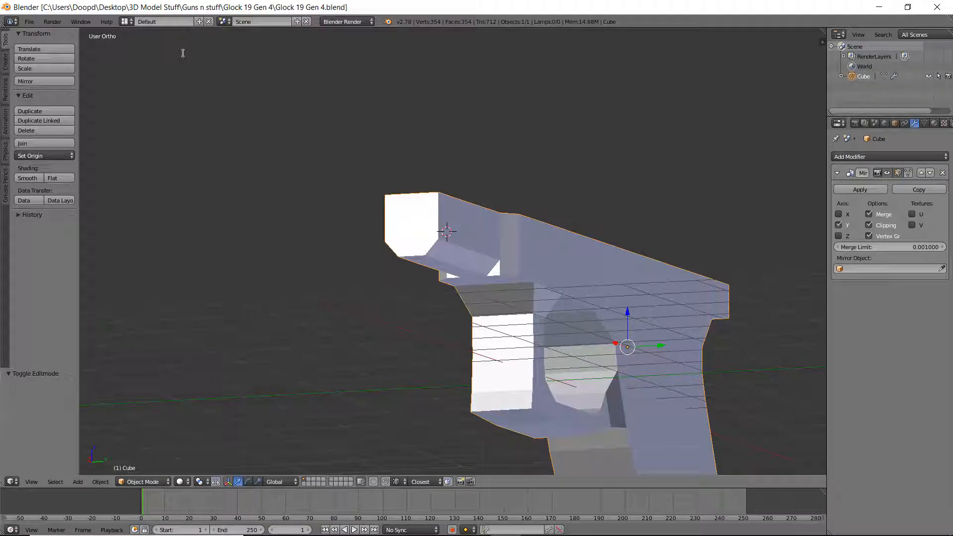
Step: Enter Edit Mode on the frame and select the vertices at the grip's lower rear corner
middle_click_drag(538, 230, 581, 245)
middle_click_drag(410, 241, 501, 240)
key("KP_1")
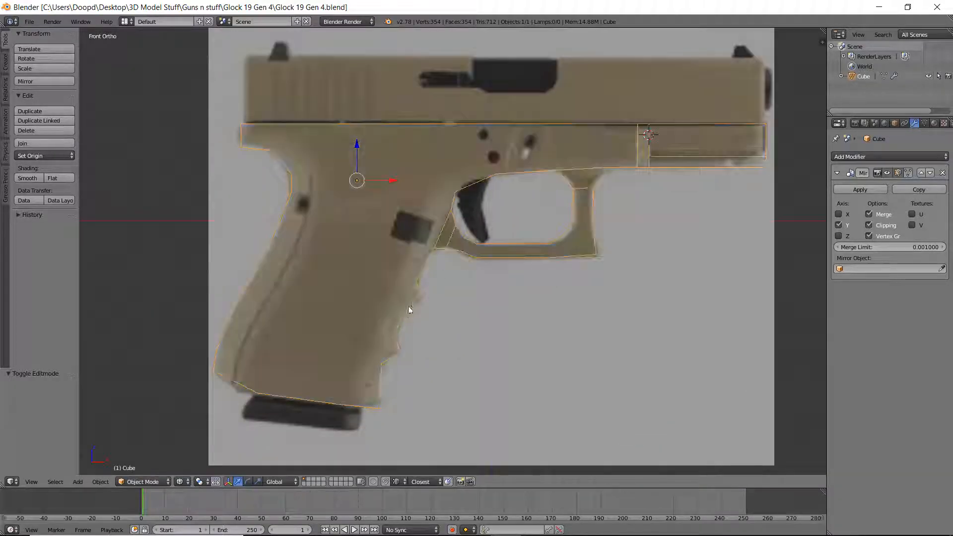
key("Tab")
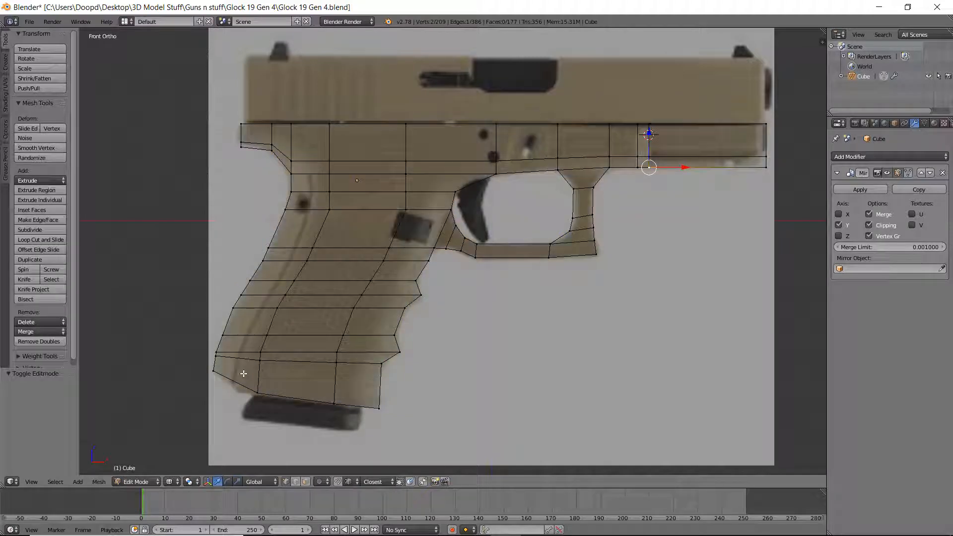
right_click(228, 365)
left_click_drag(221, 368, 226, 339)
right_click(232, 326)
key("z")
middle_click_drag(232, 323, 357, 339)
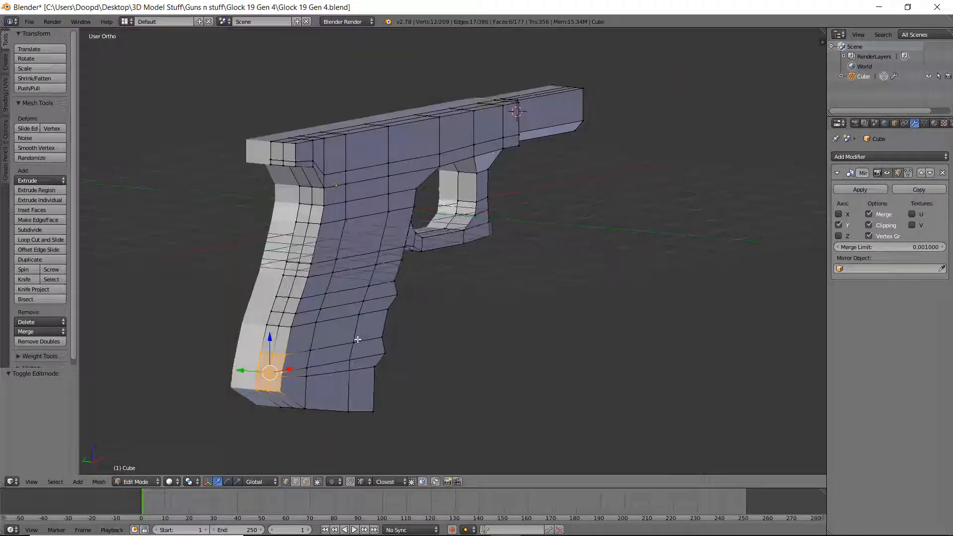
Step: Try to move the lengthwise edge loop beside the frame's centreline 0.191 along Y onto the mirror seam
right_click(269, 381, "alt")
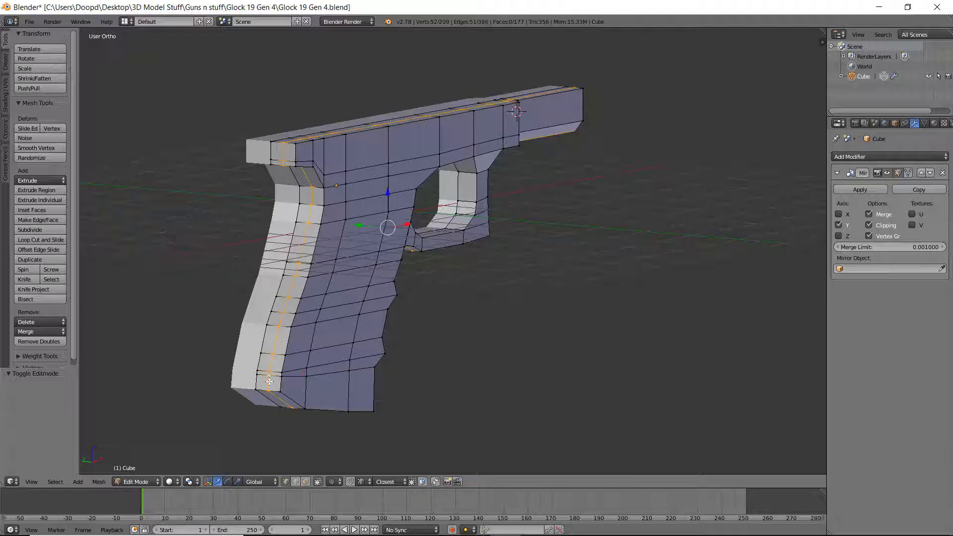
left_click_drag(368, 225, 362, 226)
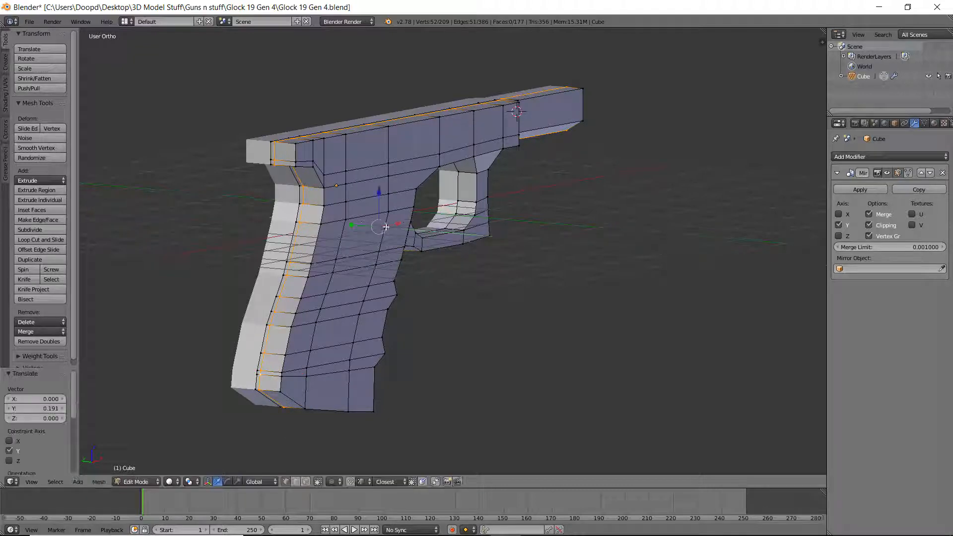
middle_click_drag(361, 226, 240, 196)
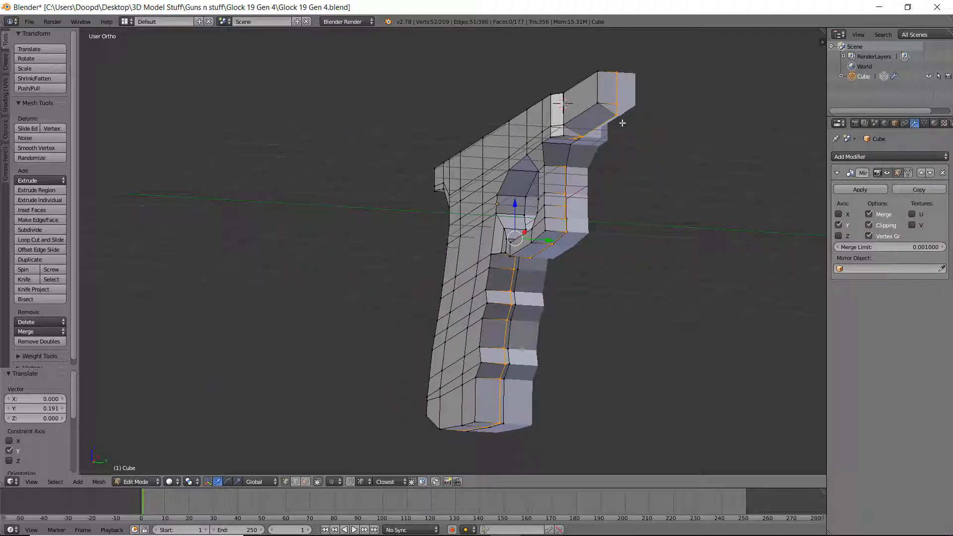
right_click(609, 133, "alt")
middle_click_drag(436, 181, 381, 226)
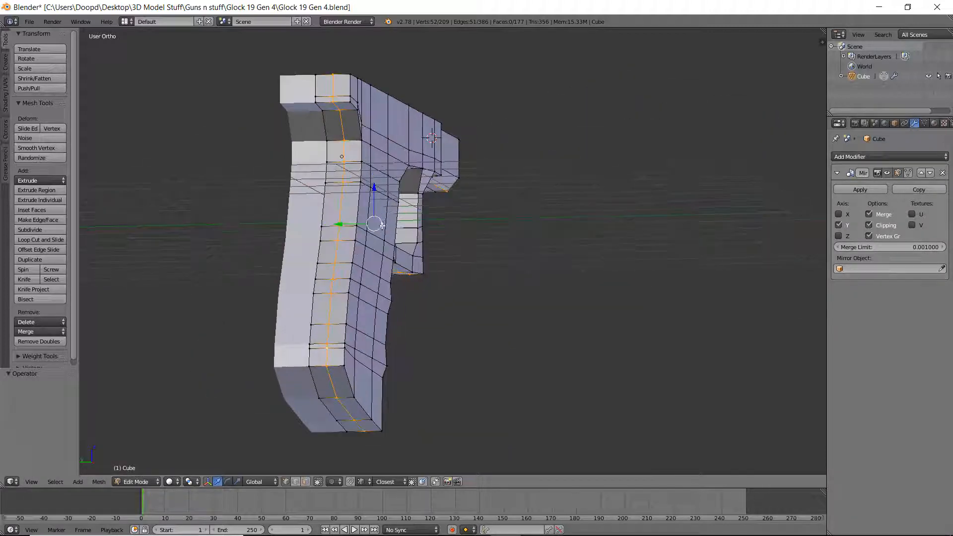
Step: Select the edge loop running down the side corner of the grip's back and compare it with the side-view reference
right_click(342, 360, "alt")
middle_click_drag(472, 334, 450, 341)
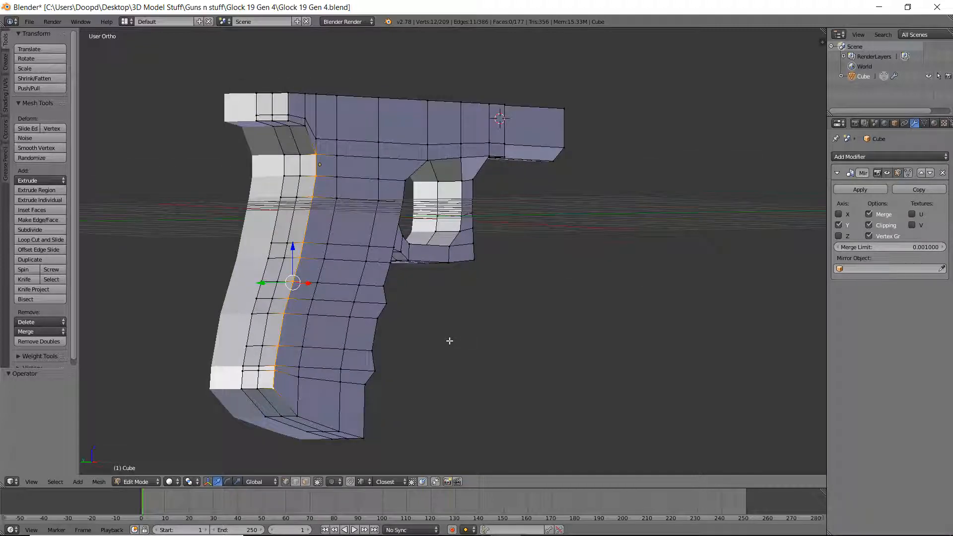
key("KP_1")
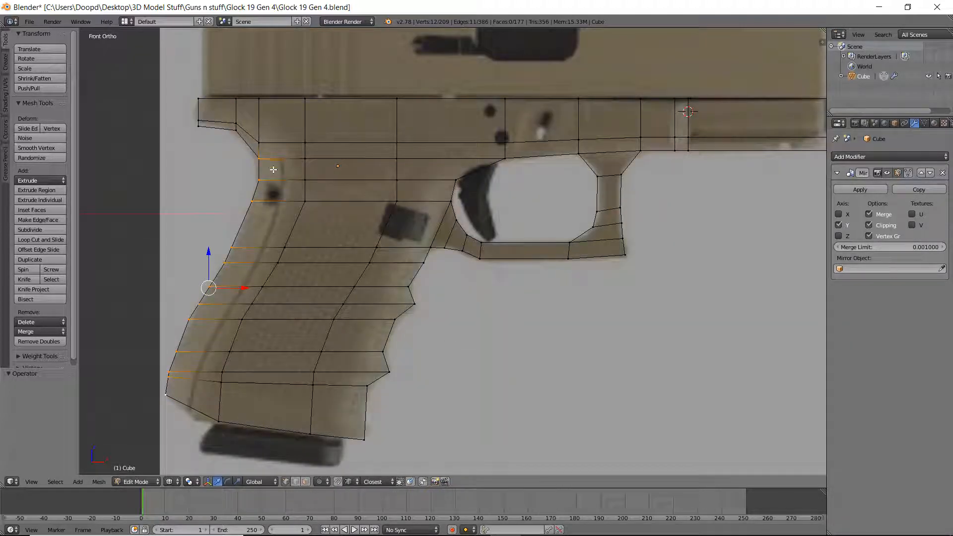
key("z")
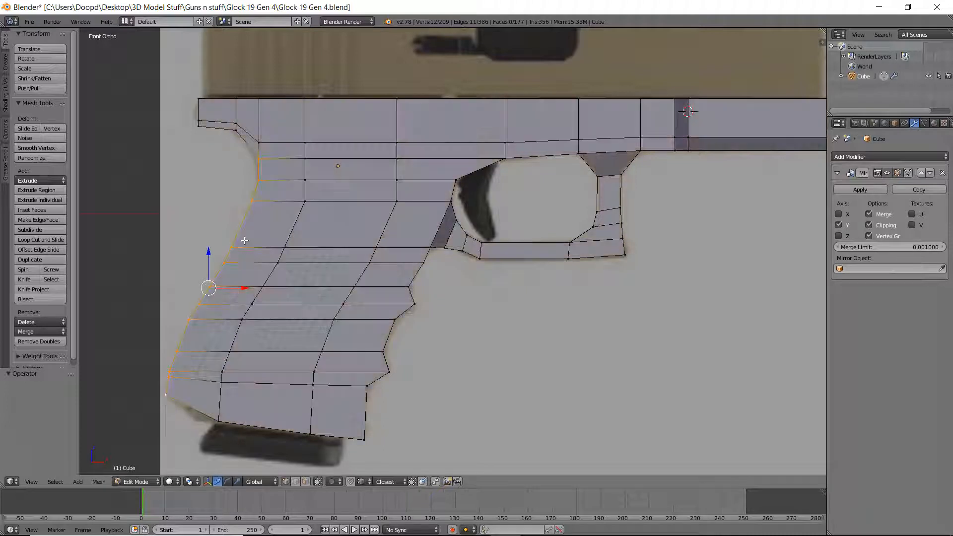
Step: Try to bevel the grip's rear corner edges by about 0.516, and undo the bevel
left_click_drag(245, 288, 262, 291)
right_click(263, 291)
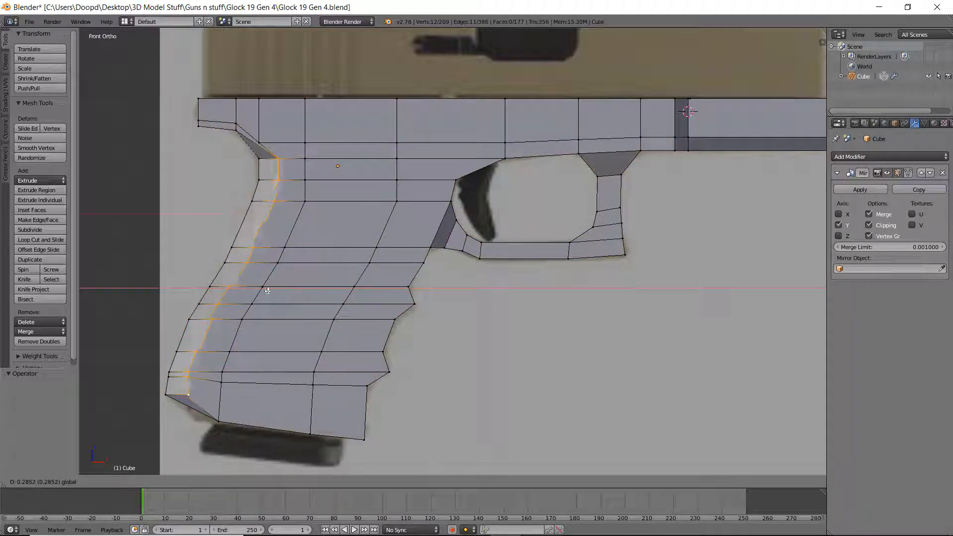
key("w")
left_click(244, 437)
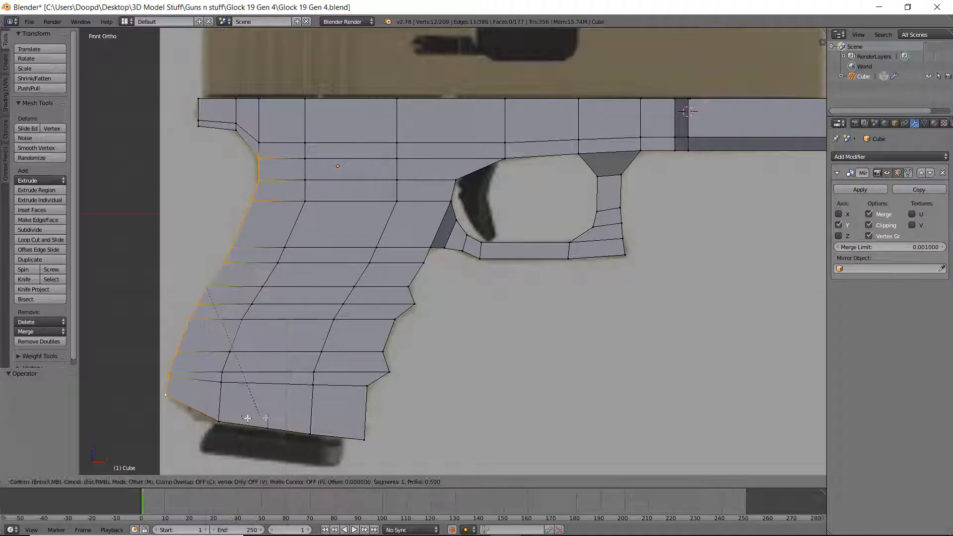
left_click(322, 421)
key("z")
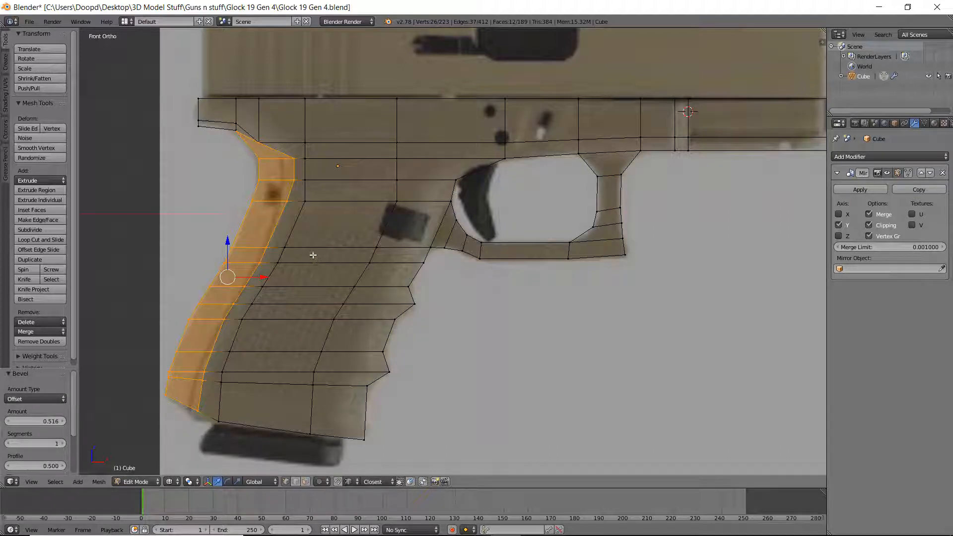
key("ctrl+z")
Step: Bevel the grip's rear corner edges by about 0.464 and check the result in solid shading
key("w")
left_click(312, 255)
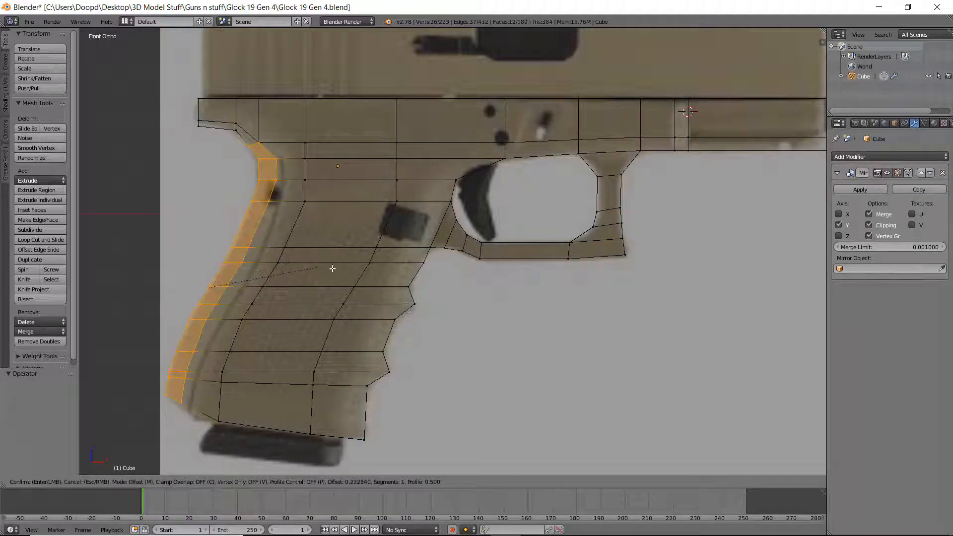
left_click(338, 270)
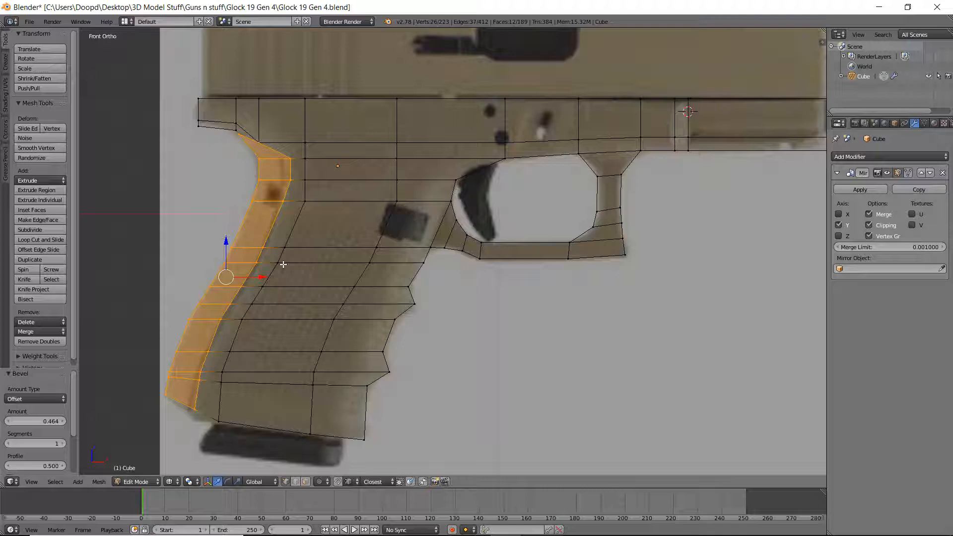
key("w")
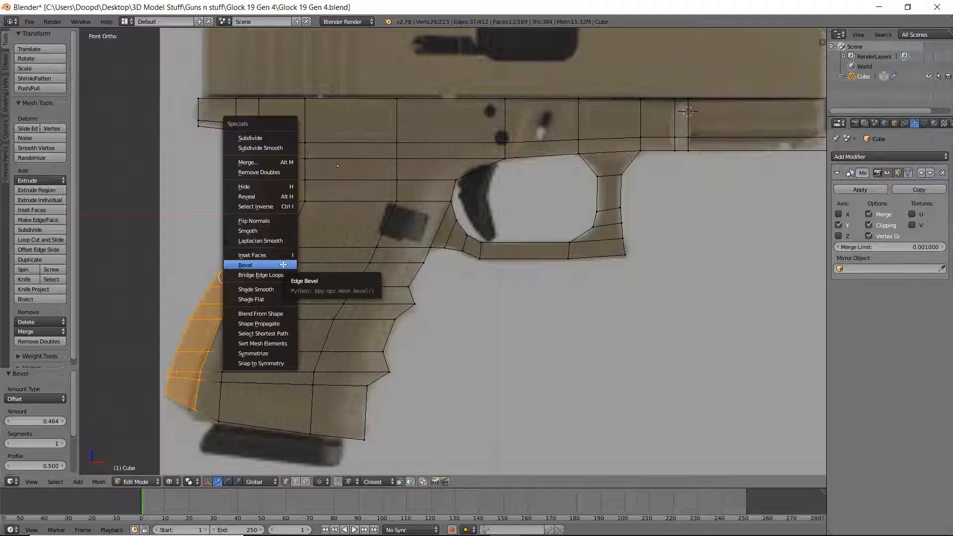
left_click(557, 273)
middle_click_drag(557, 273, 348, 272)
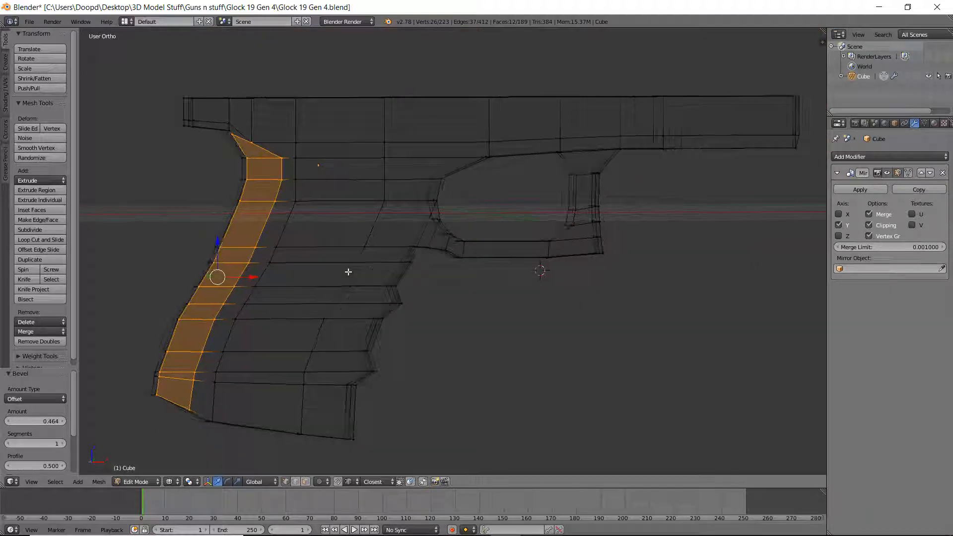
key("Tab")
key("Tab")
middle_click_drag(362, 232, 341, 230)
key("z")
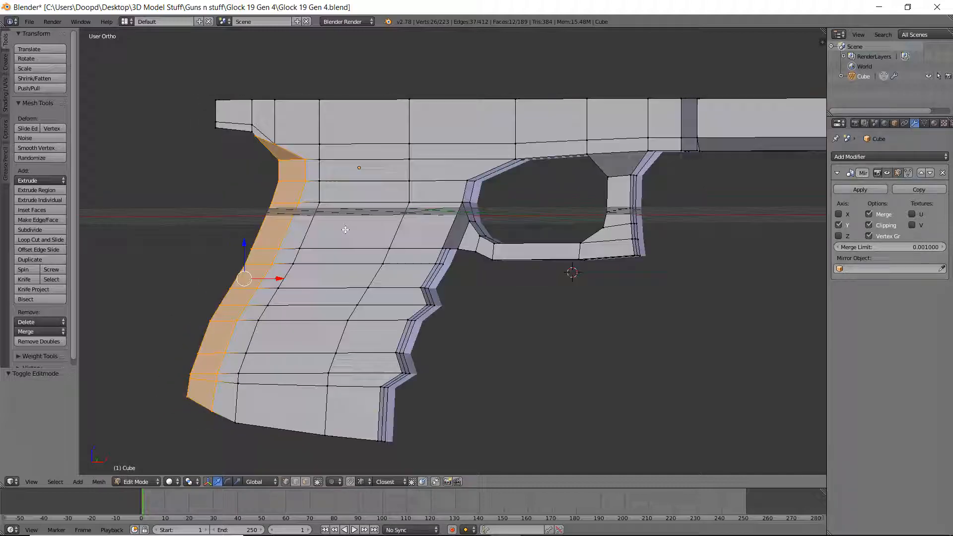
Step: Select the whole mesh, remove doubles, and inspect the frame from its other side in Object Mode
key("a")
key("a")
left_click(55, 342)
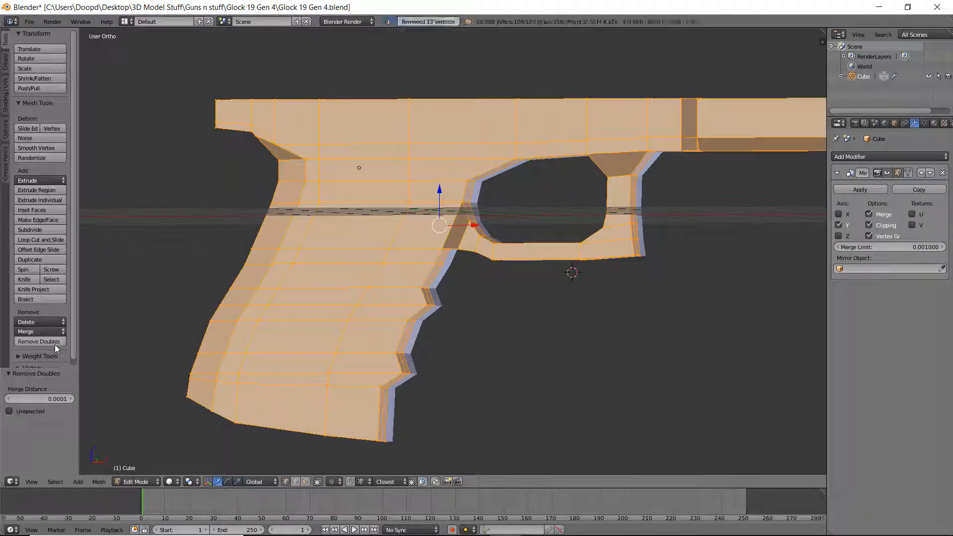
mouse_move(298, 219)
middle_mouse_down()
mouse_move(386, 214)
mouse_move(408, 195)
mouse_move(549, 228)
middle_mouse_up()
key("Tab")
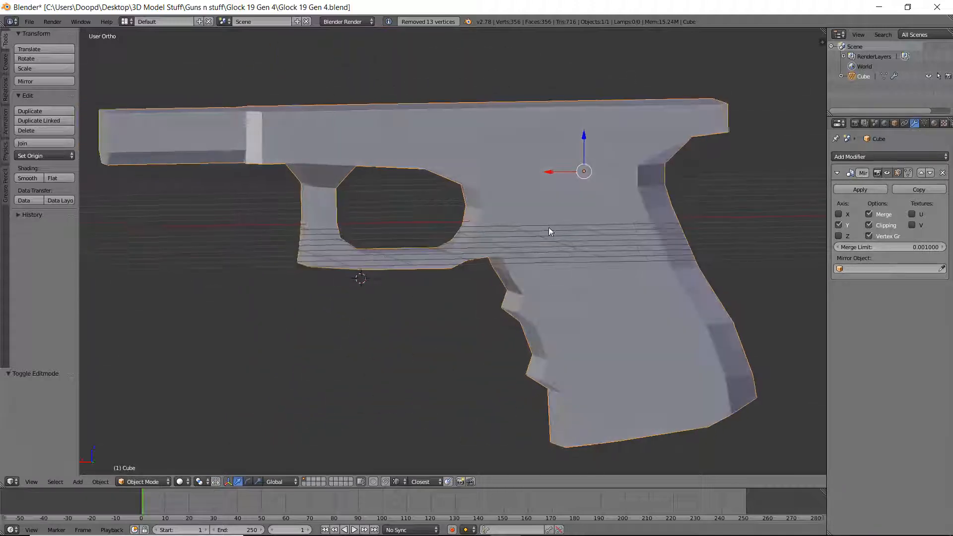
Step: Select the grip's front edge loop along the finger grooves, extending it up to the vertex behind the trigger guard
key("KP_1")
key("z")
key("z")
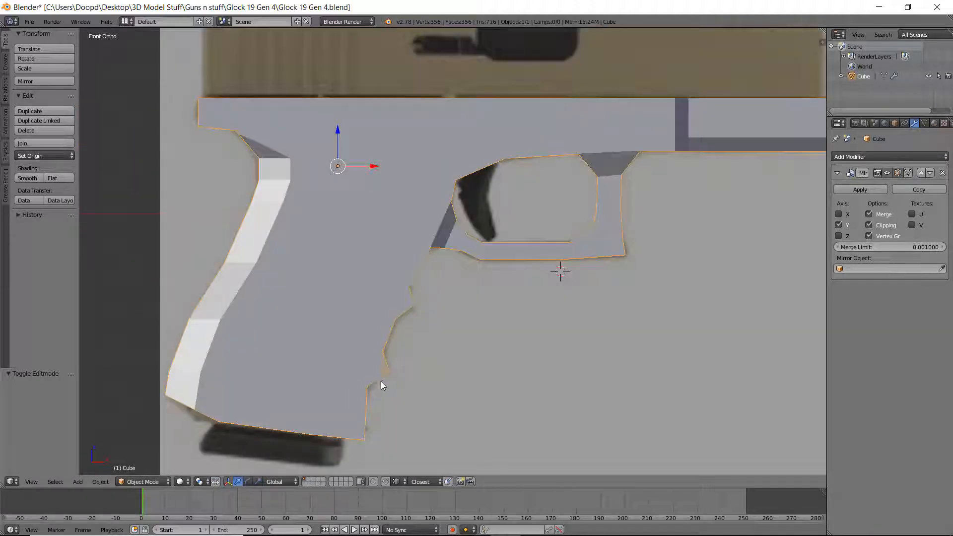
key("Tab")
key("z")
right_click(376, 418, "alt")
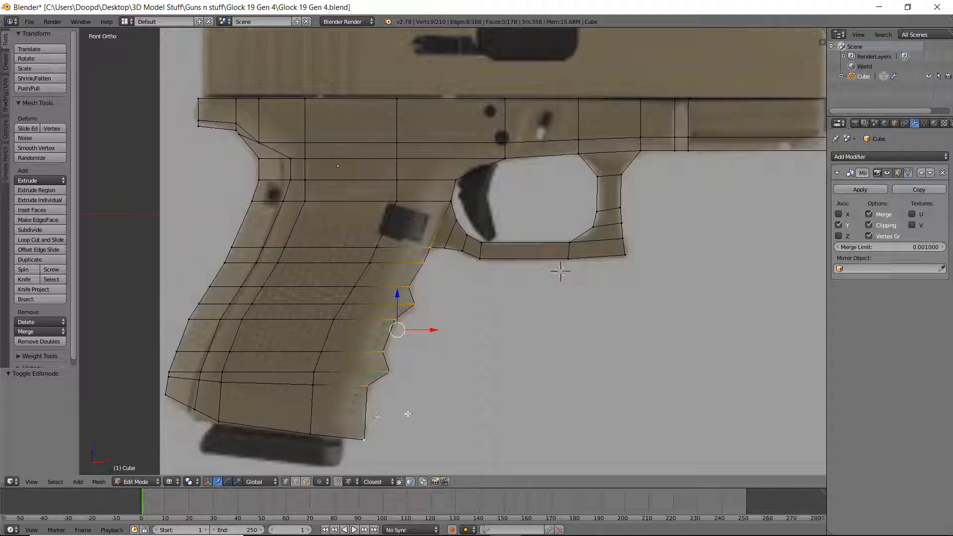
key("z")
key("z")
key("z")
key("z")
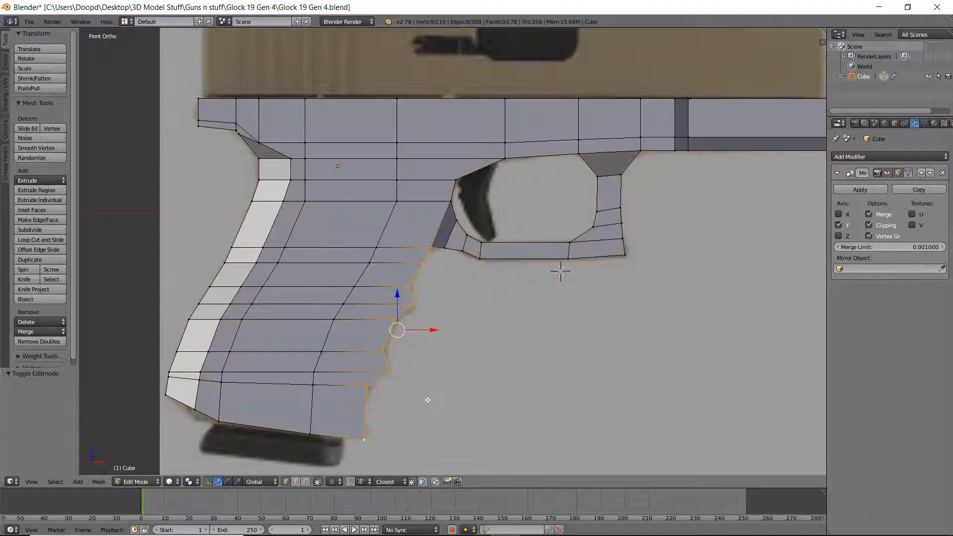
right_click(451, 201, "shift")
key("z")
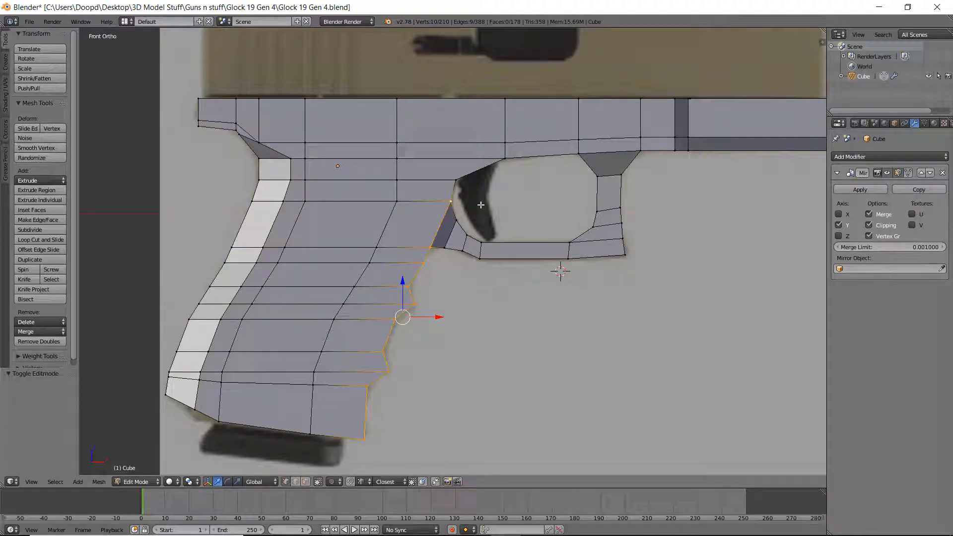
key("z")
key("z")
Step: Bevel the grip's front edges along the finger grooves with one segment and inspect the result in Object Mode
mouse_move(467, 198)
middle_mouse_down()
mouse_move(381, 178)
mouse_move(440, 199)
mouse_move(492, 237)
middle_mouse_up()
key("w")
left_click(494, 211)
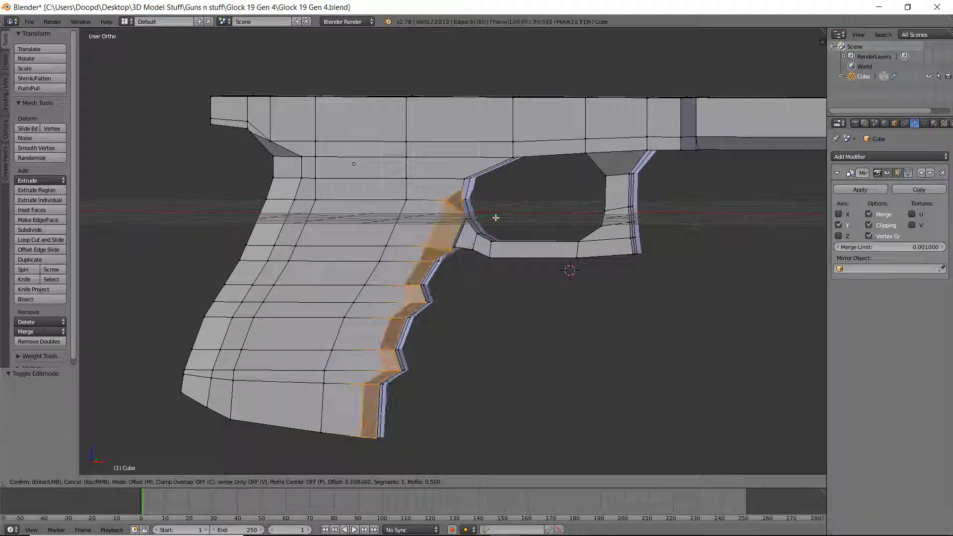
left_click(487, 213)
middle_click_drag(488, 214, 482, 247)
key("Tab")
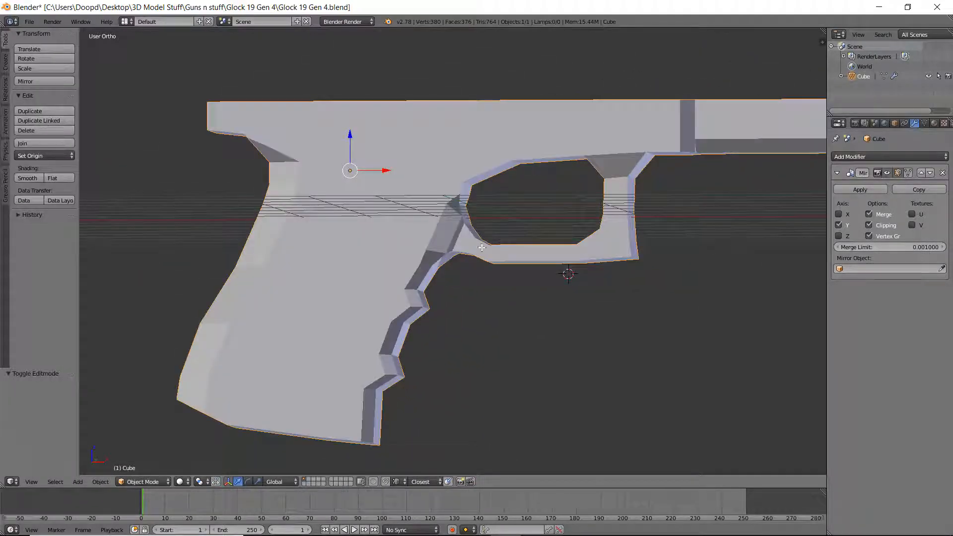
key("Tab")
key("Tab")
key("Tab")
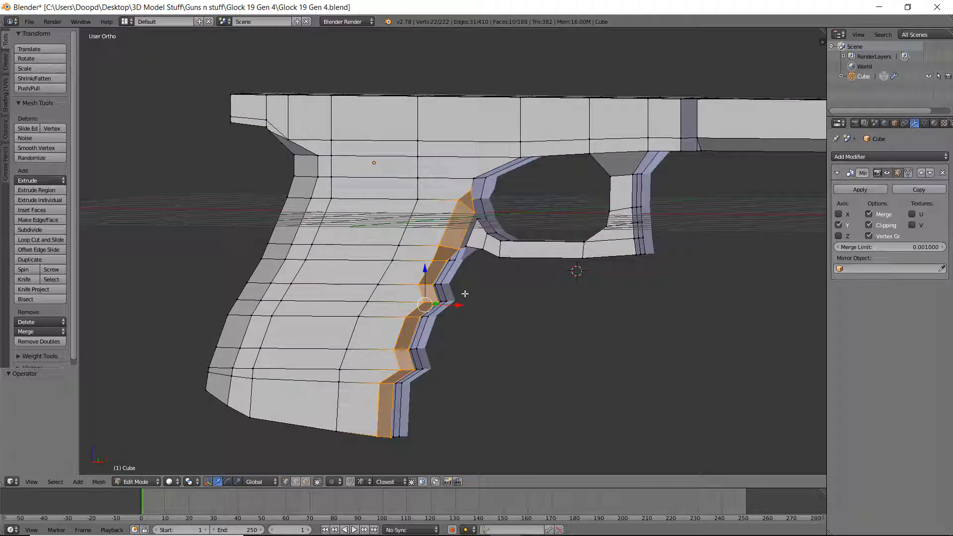
Step: Redo the bevel on the grip's front edges with an amount of 0.145 and 3 segments, and inspect it
key("ctrl+b")
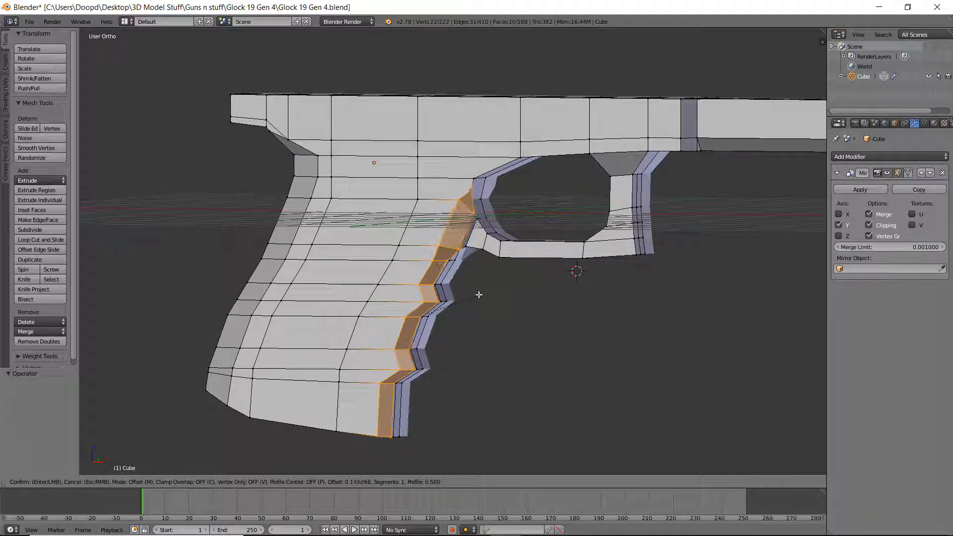
left_click(479, 295)
left_click(63, 444)
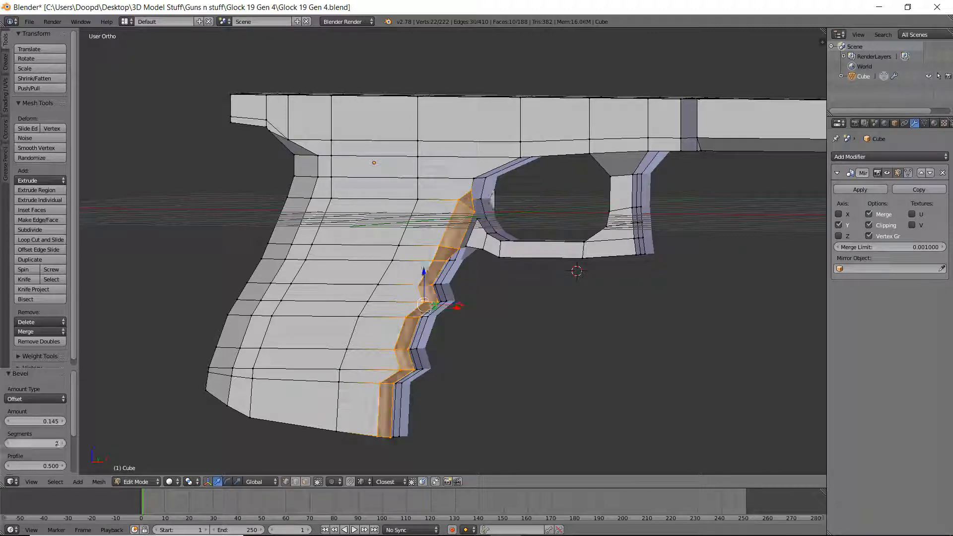
left_click(63, 443)
key("Tab")
middle_click_drag(343, 358, 415, 350)
key("Tab")
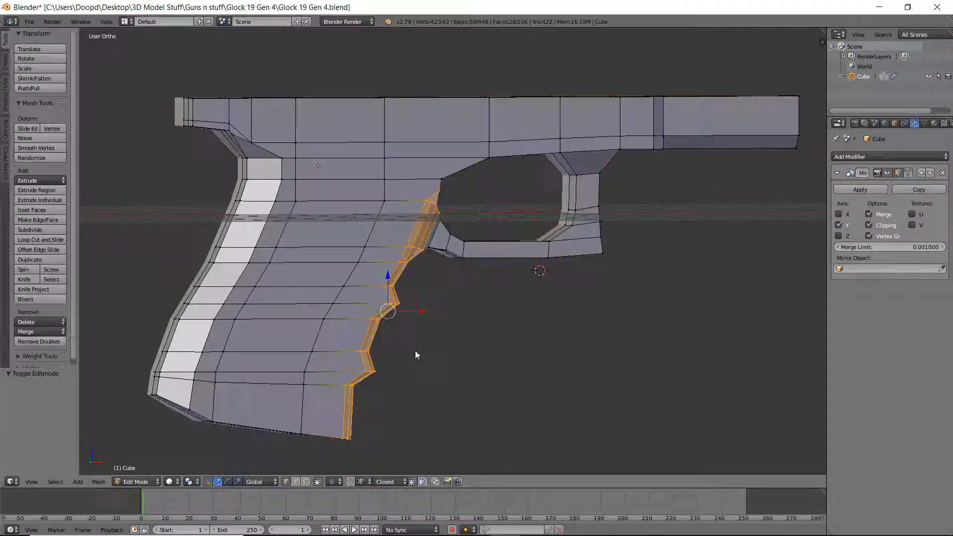
key("Tab")
key("Tab")
Step: Undo the grip's front bevel, the doubles removal and the rear bevel, back to the selected rear corner edges
key("ctrl+z")
key("ctrl+z")
key("ctrl+z")
key("ctrl+z")
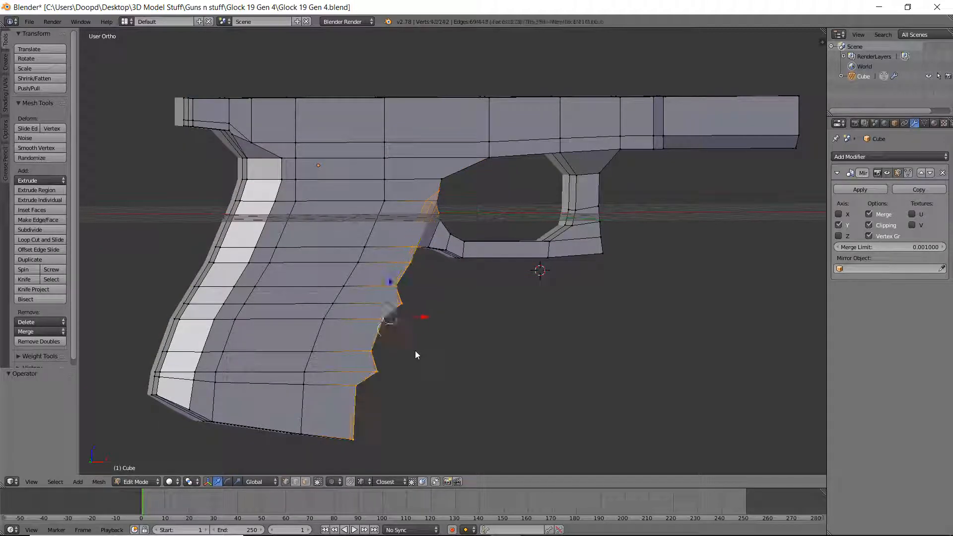
key("ctrl+shift+z")
key("ctrl+shift+z")
key("ctrl+shift+z")
key("ctrl+shift+z")
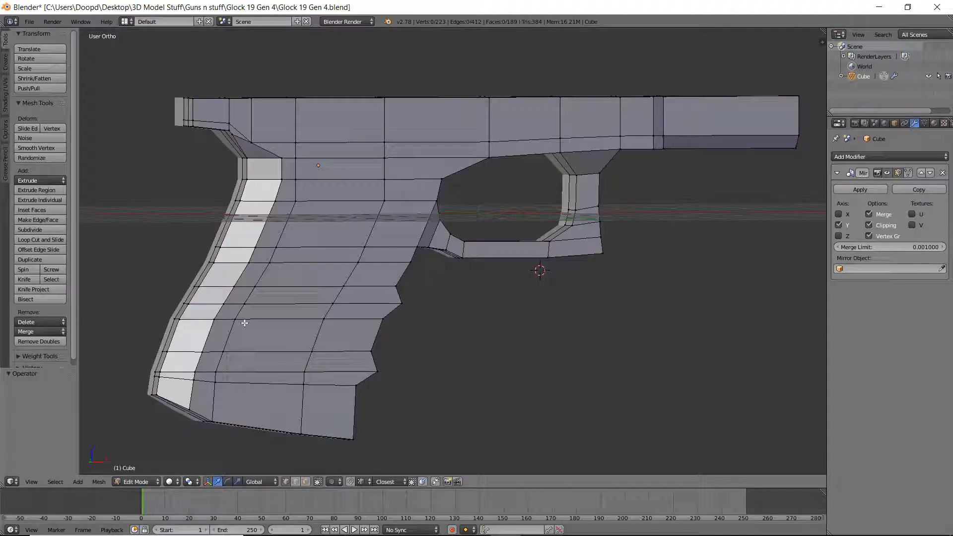
key("ctrl+z")
Step: Bevel the grip's selected rear corner edges by 0.426 with 3 segments and inspect the result
key("w")
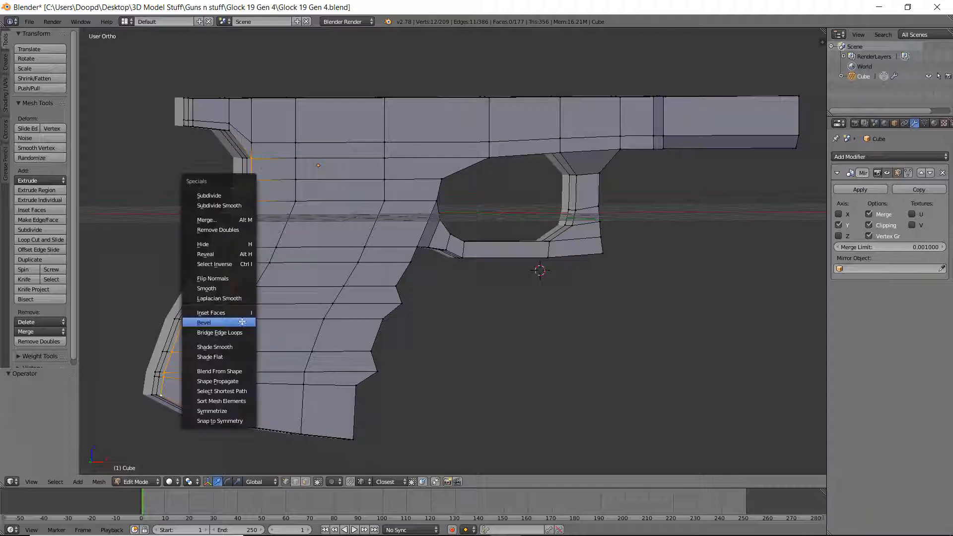
left_click(240, 322)
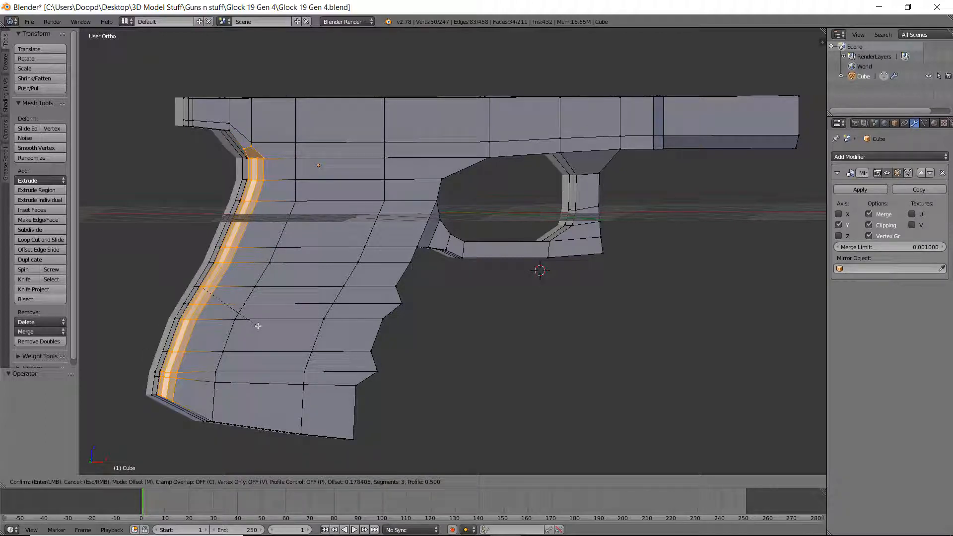
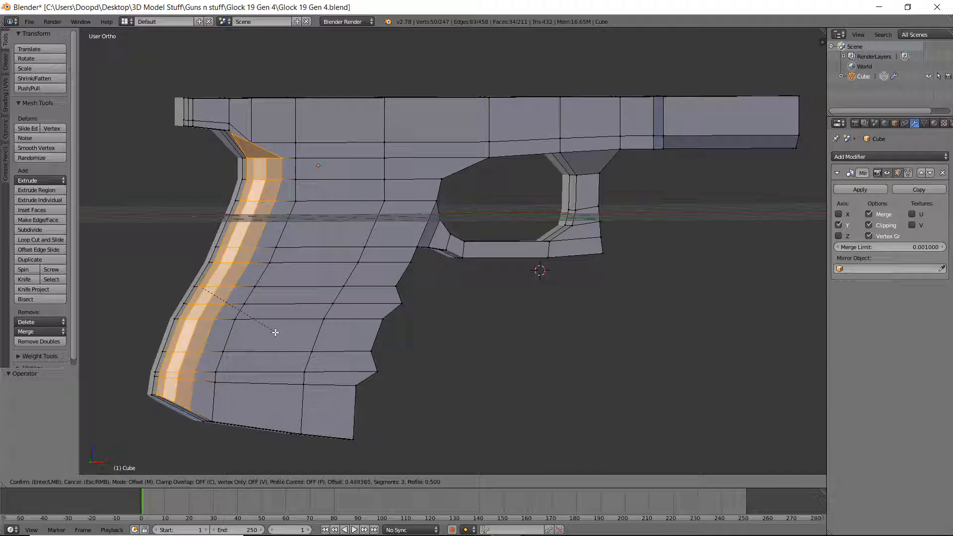
left_click(273, 332)
middle_click_drag(274, 332, 325, 341)
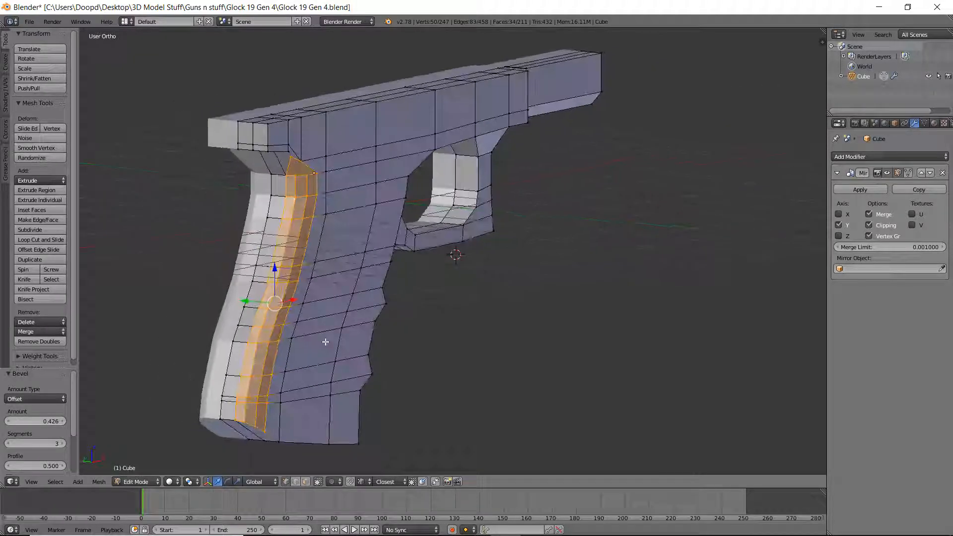
Step: Undo the rear grip bevel, redo it narrower with 3 segments, and inspect it in Object Mode
key("ctrl+z")
key("w")
left_click(322, 341)
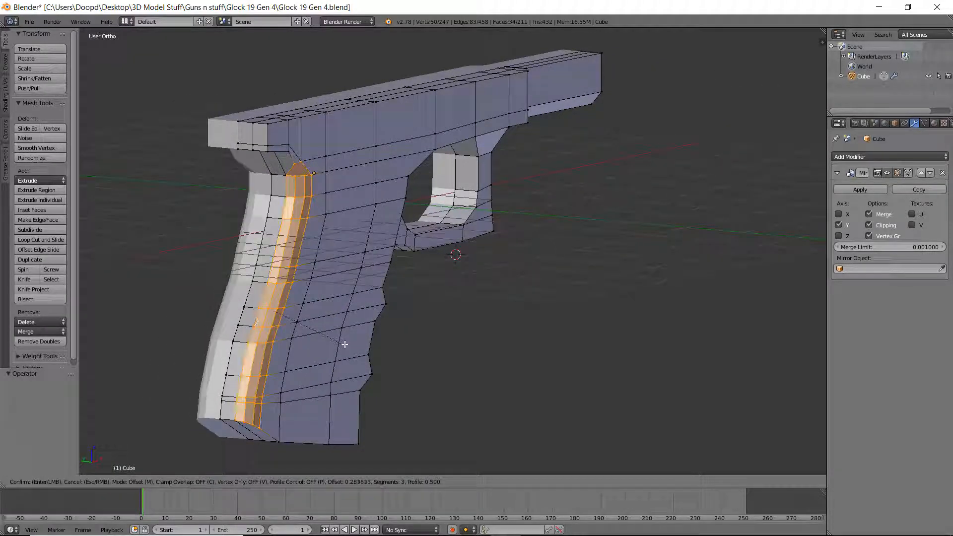
left_click(336, 345)
middle_click_drag(336, 344, 266, 334)
key("Tab")
key("Tab")
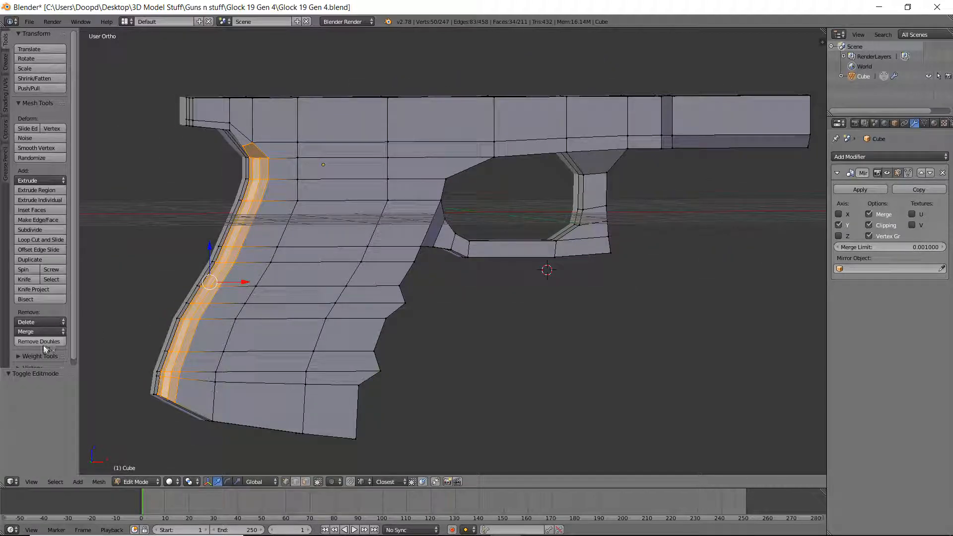
Step: Replace the rear grip bevel with a wider one of amount 0.428 and 2 segments, checking it against the reference image
middle_click_drag(190, 306, 228, 334)
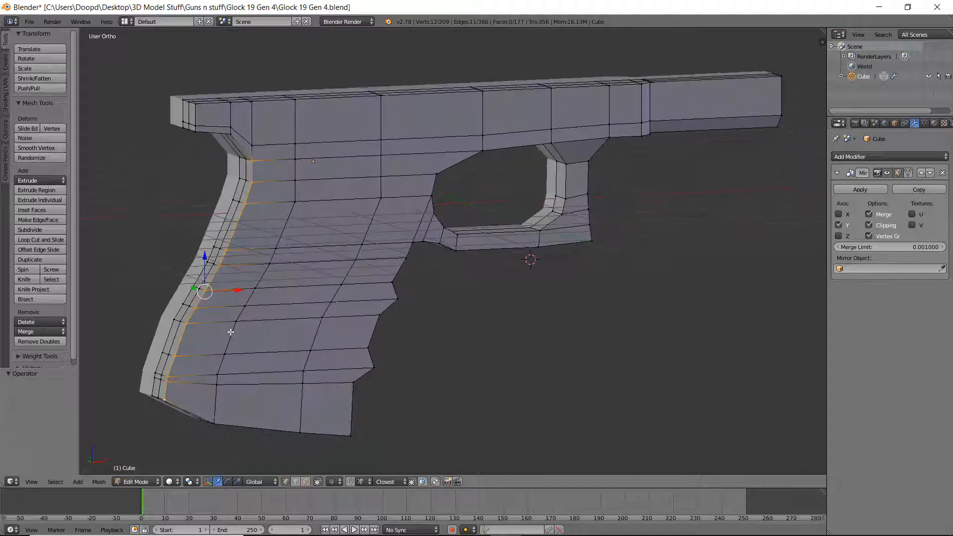
key("w")
left_click(223, 330)
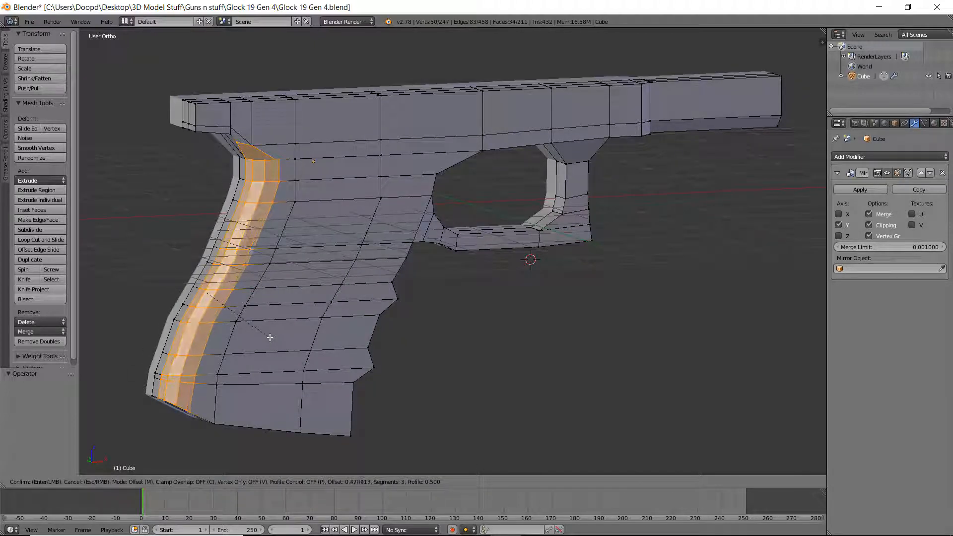
left_click(269, 336)
key("KP_1")
key("z")
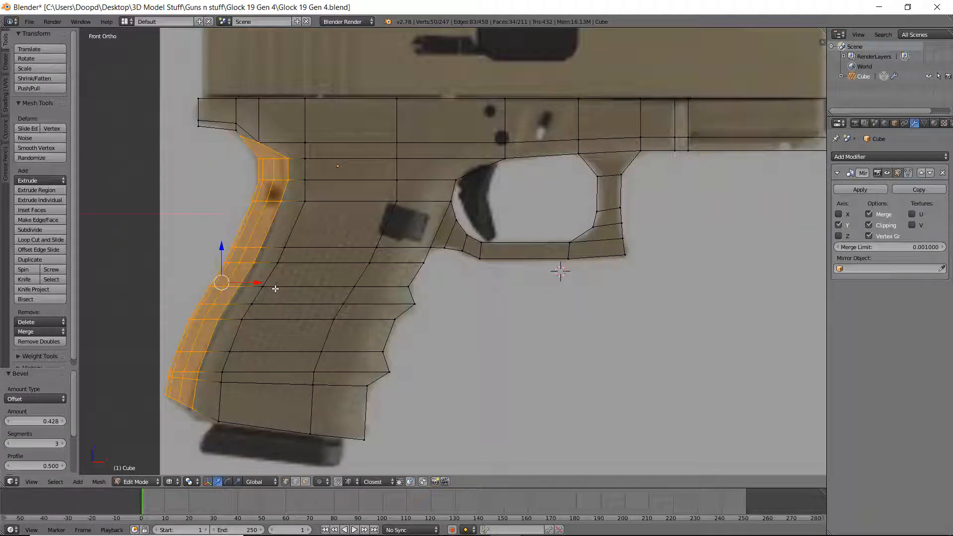
left_click(8, 444)
key("z")
key("Tab")
key("Tab")
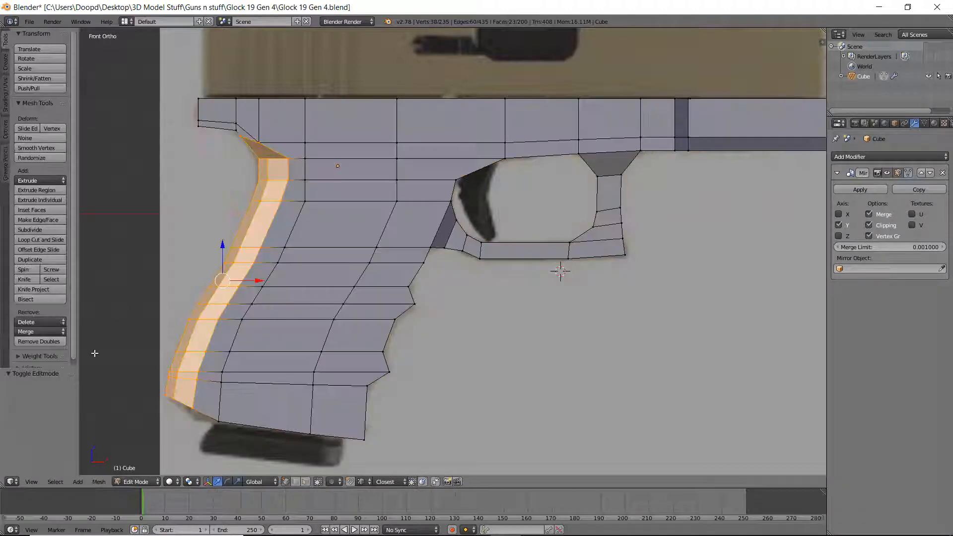
Step: Select the whole frame mesh and remove its doubled vertices with a merge distance of 0.0001
key("a")
key("a")
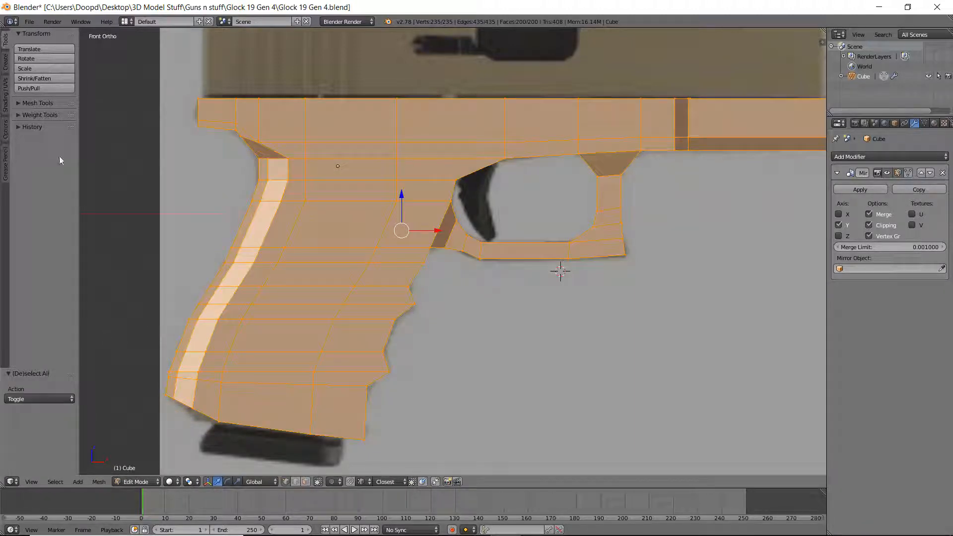
left_click(28, 128)
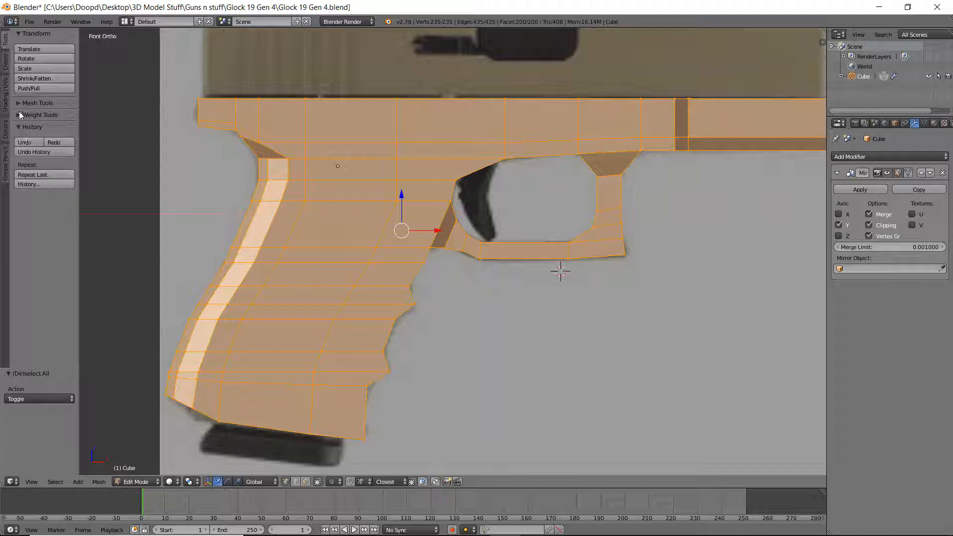
left_click(25, 102)
left_click(30, 341)
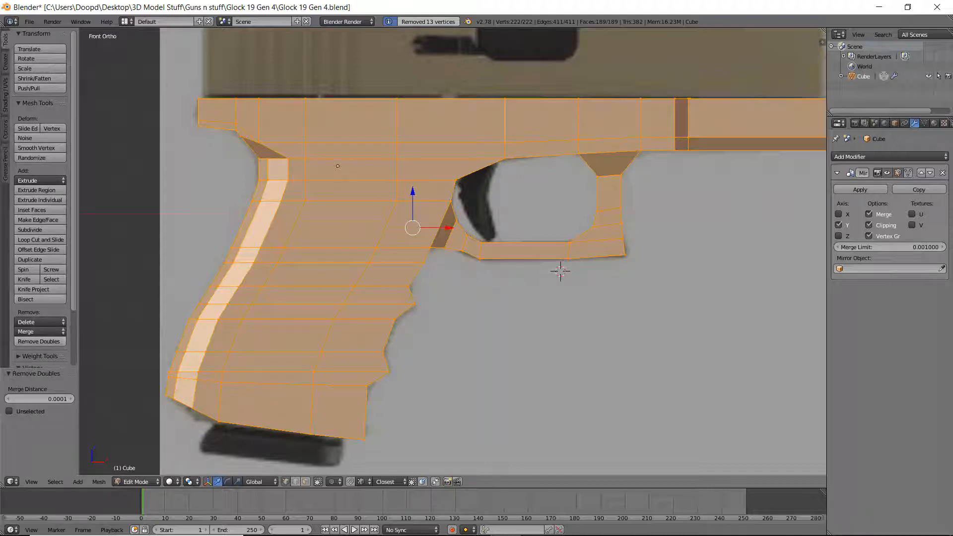
middle_click_drag(397, 301, 366, 304, "shift")
key("Tab")
key("Tab")
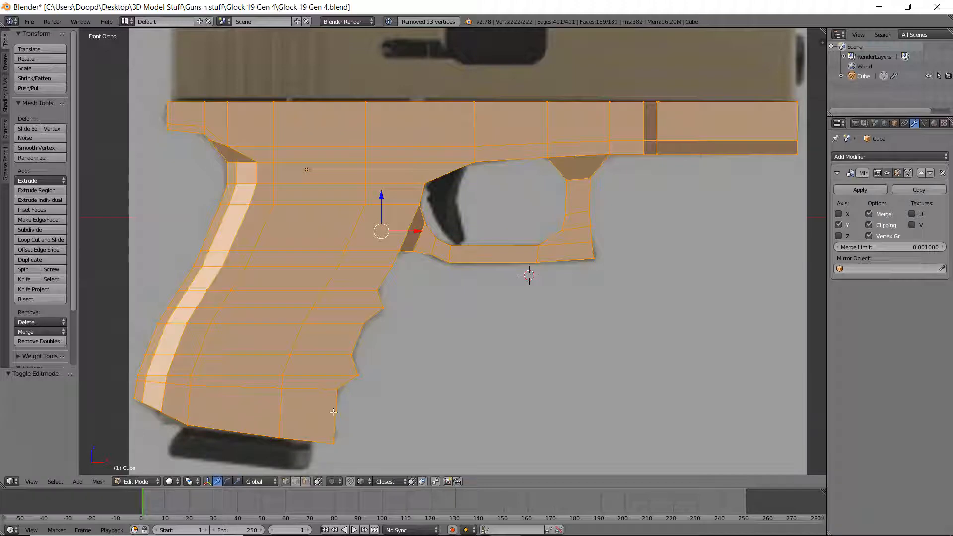
Step: Select the grip's front edge loop along the finger grooves, extending it up to the vertex behind the trigger guard
right_click(332, 414, "alt")
key("z")
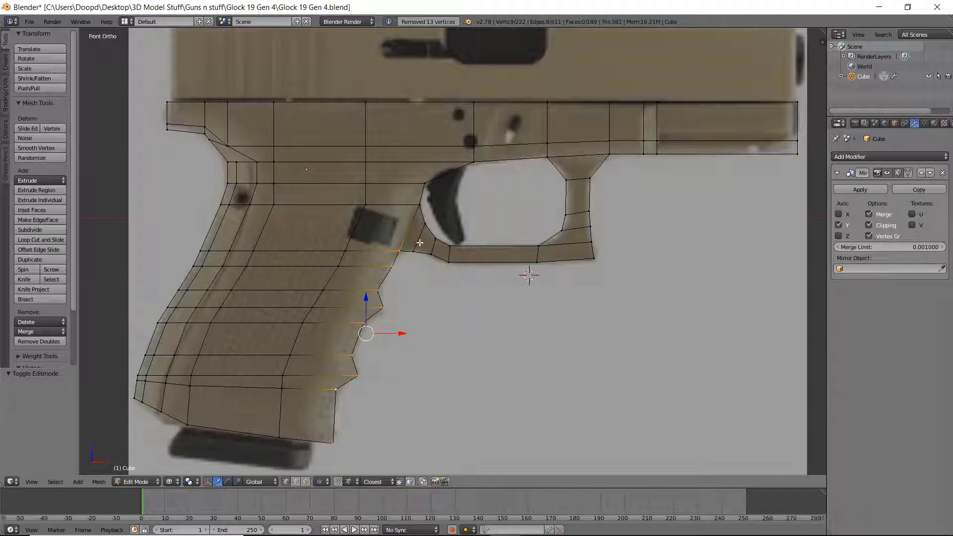
key("z")
right_click(421, 204, "shift")
key("z")
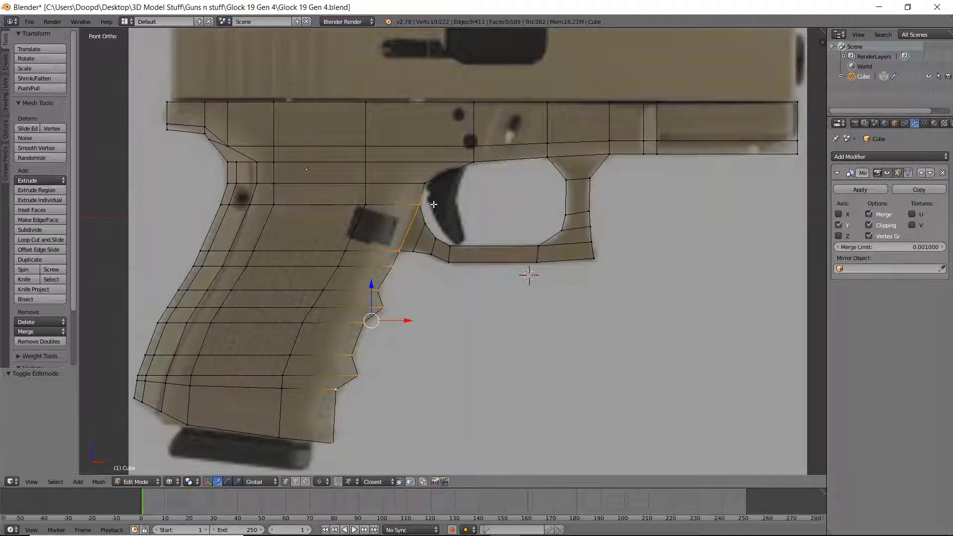
Step: Bevel the selected front grip edges with 2 segments, retry the bevel, and inspect the result in Object Mode
key("z")
key("w")
left_click(433, 204)
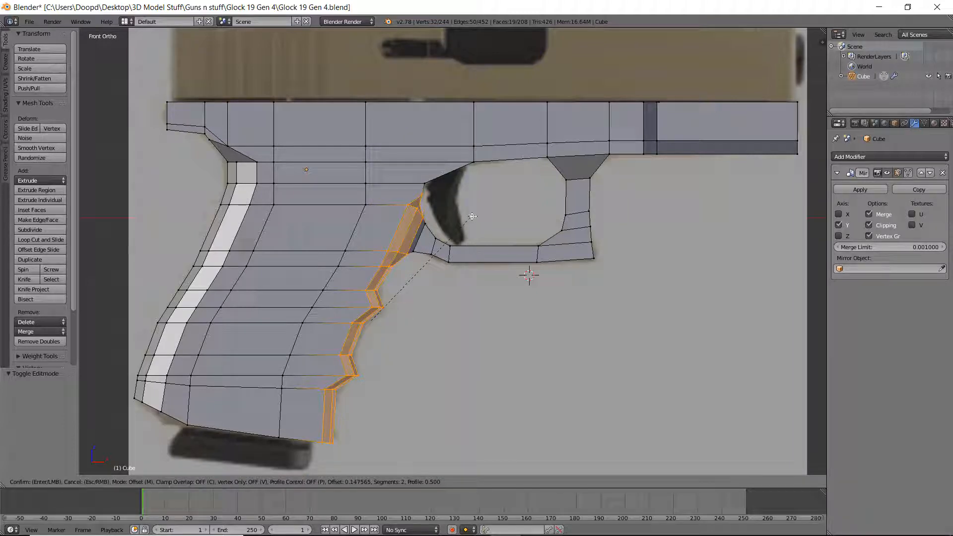
left_click(473, 217)
middle_click_drag(473, 217, 530, 219)
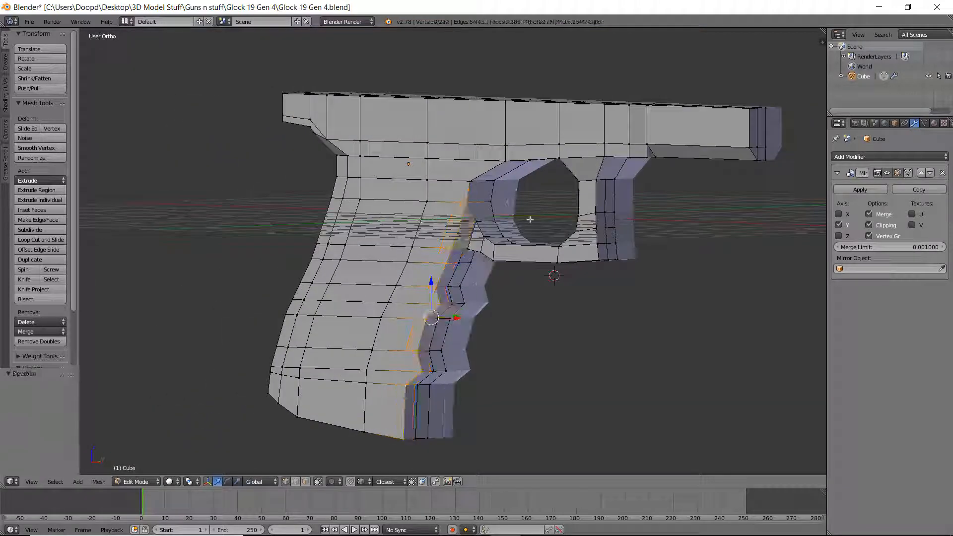
key("w")
left_click(468, 279)
key("Tab")
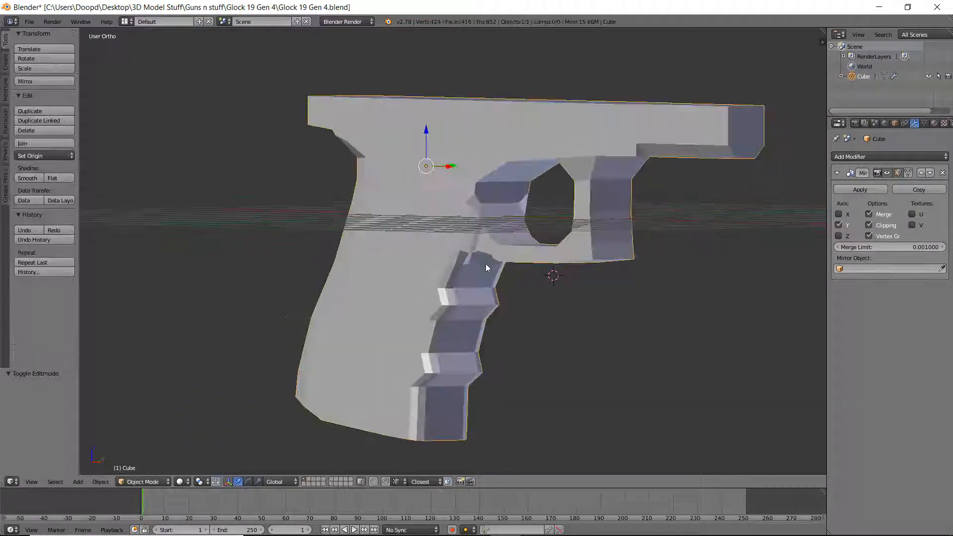
middle_click_drag(486, 265, 547, 258)
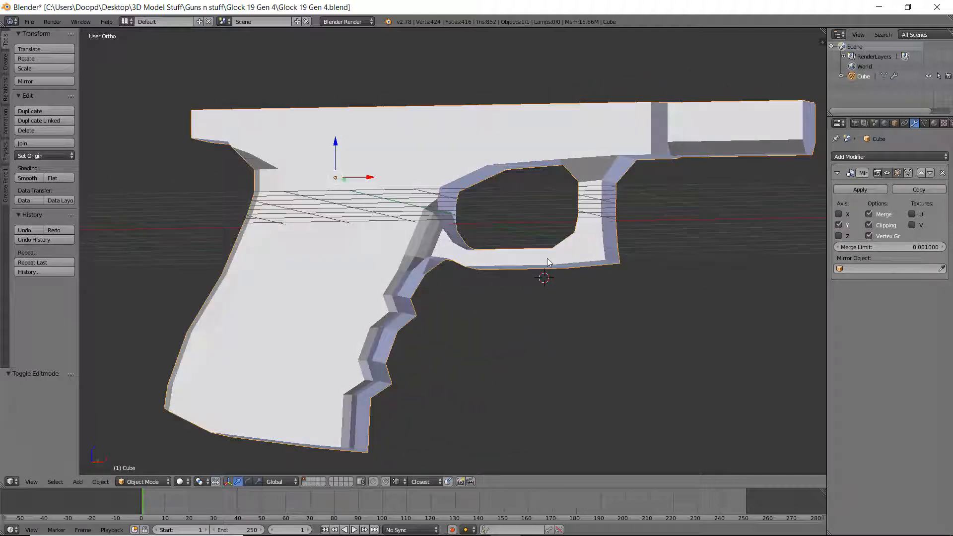
Step: Redo the front grip bevel without the vertex behind the trigger guard, using an amount of 0.187 and 2 segments
key("Tab")
key("ctrl+z")
key("ctrl+z")
right_click(440, 209, "shift")
key("z")
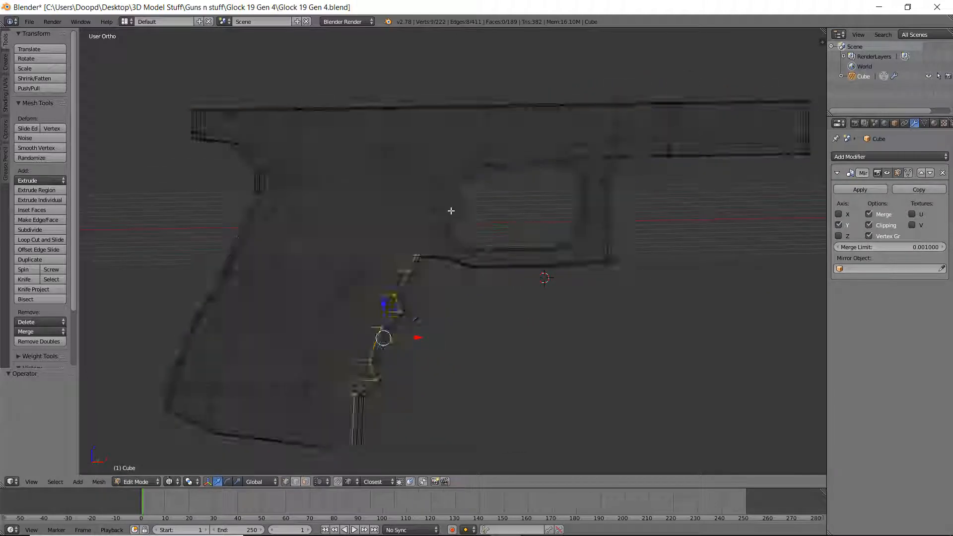
key("z")
key("ctrl+b")
left_click(419, 325)
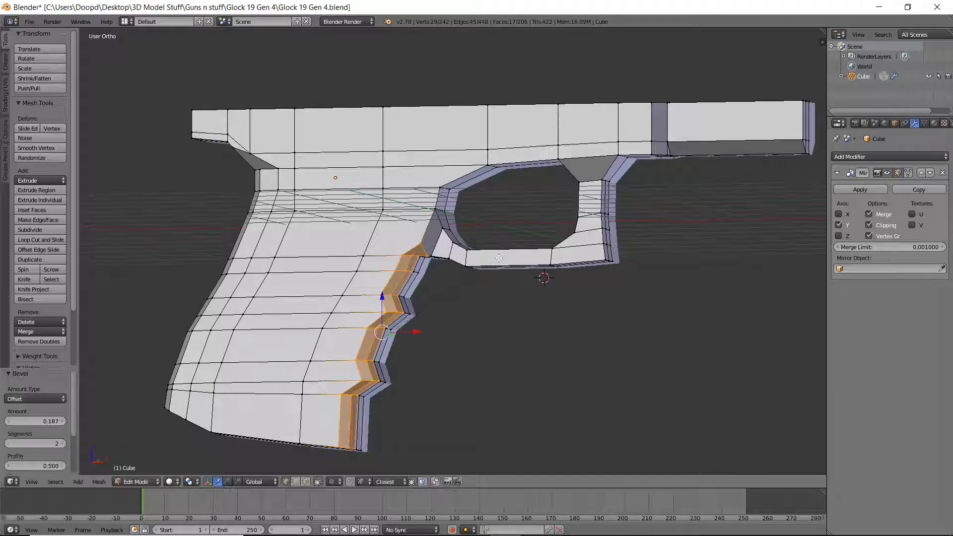
Step: Inspect the bevelled grip from several angles in Object and Edit Mode, and save the file
key("Tab")
middle_click_drag(539, 264, 501, 277)
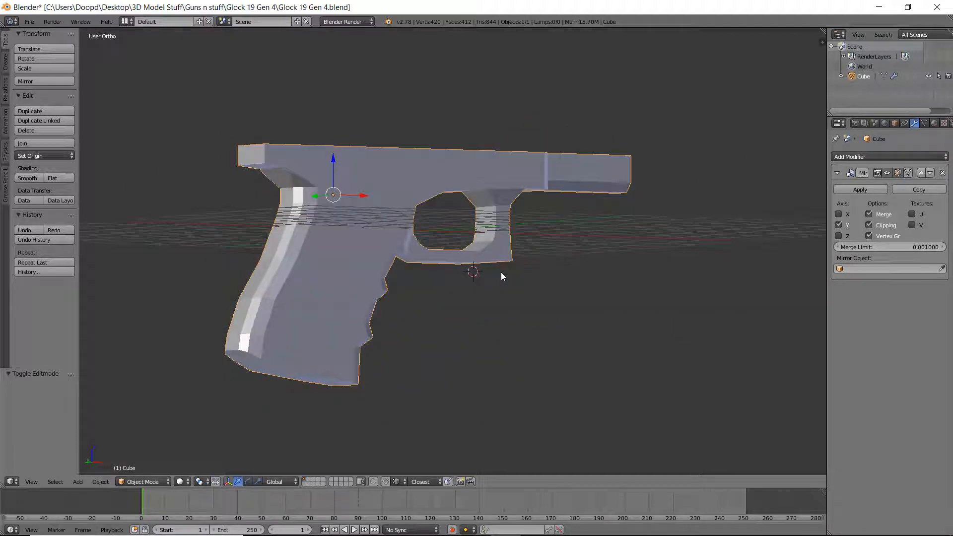
key("Tab")
middle_click_drag(392, 275, 342, 294)
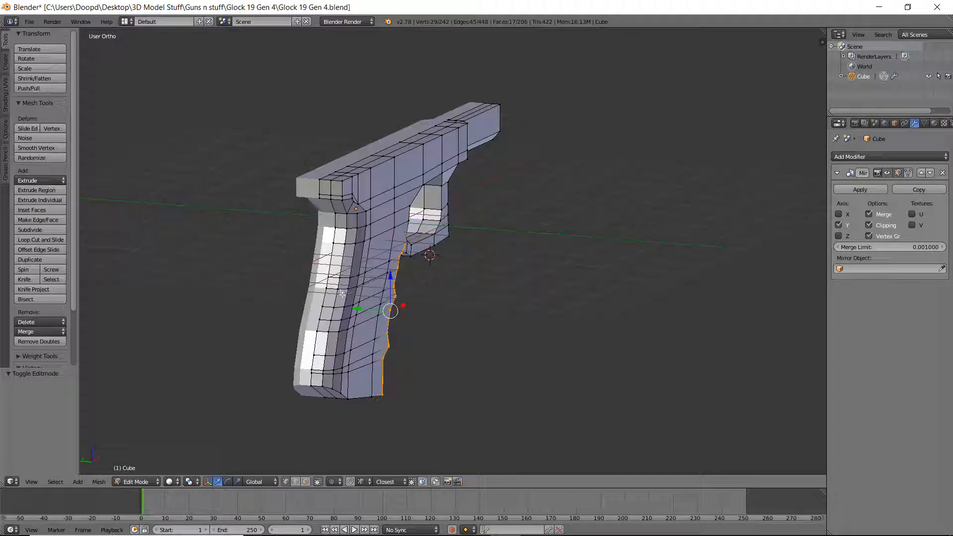
scroll(342, 295, "up", 2)
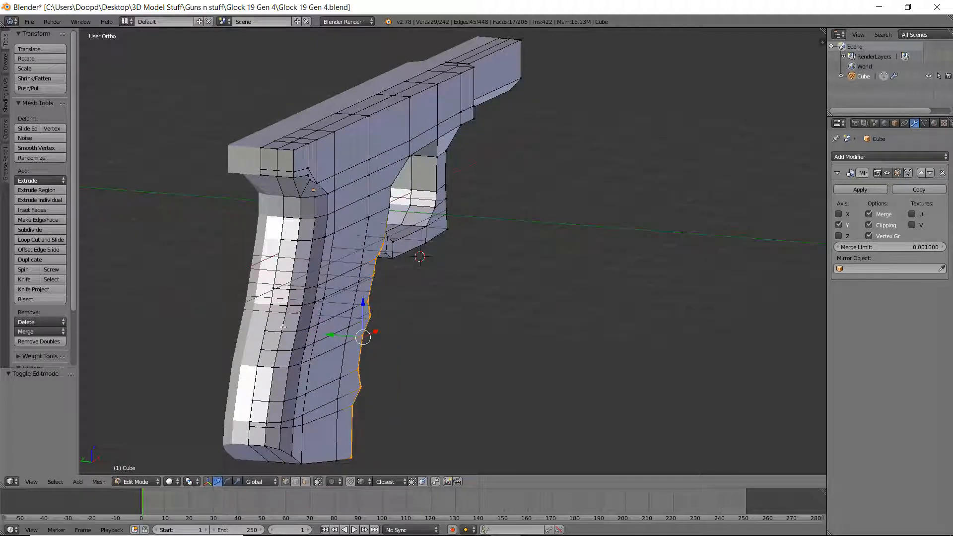
key("Tab")
middle_click_drag(459, 276, 353, 262)
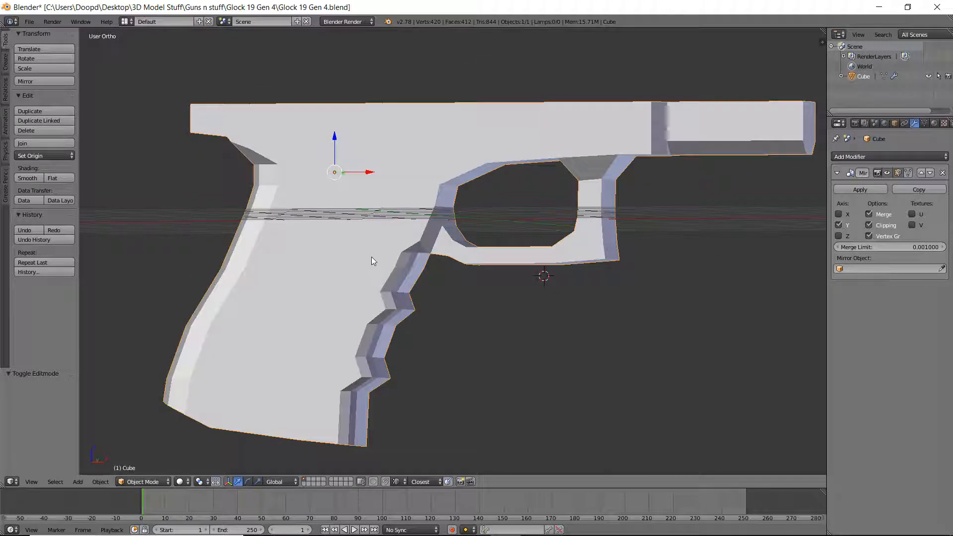
key("space")
left_click(371, 257)
Step: Snap the 3D cursor to the scene center and add a cube there in front view
key("KP_1")
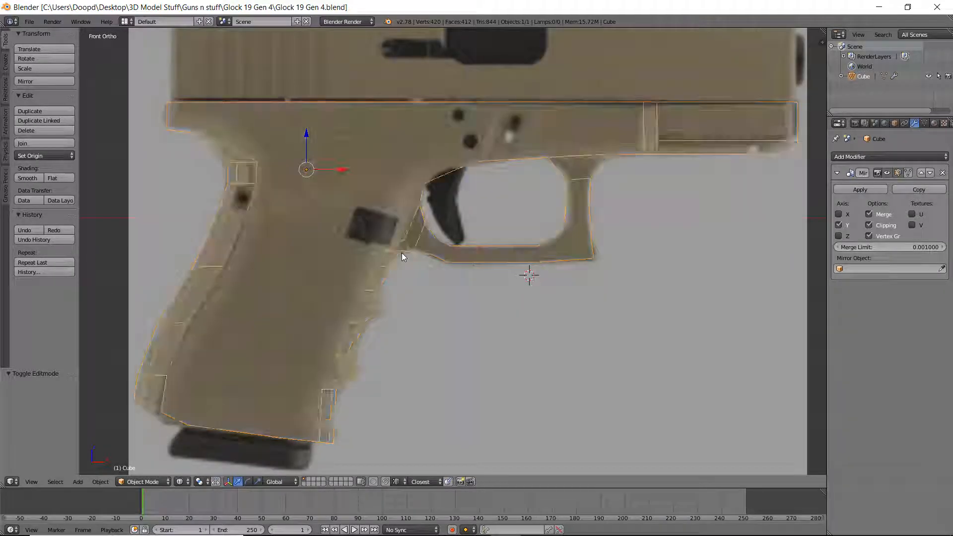
middle_click_drag(606, 204, 548, 241, "shift")
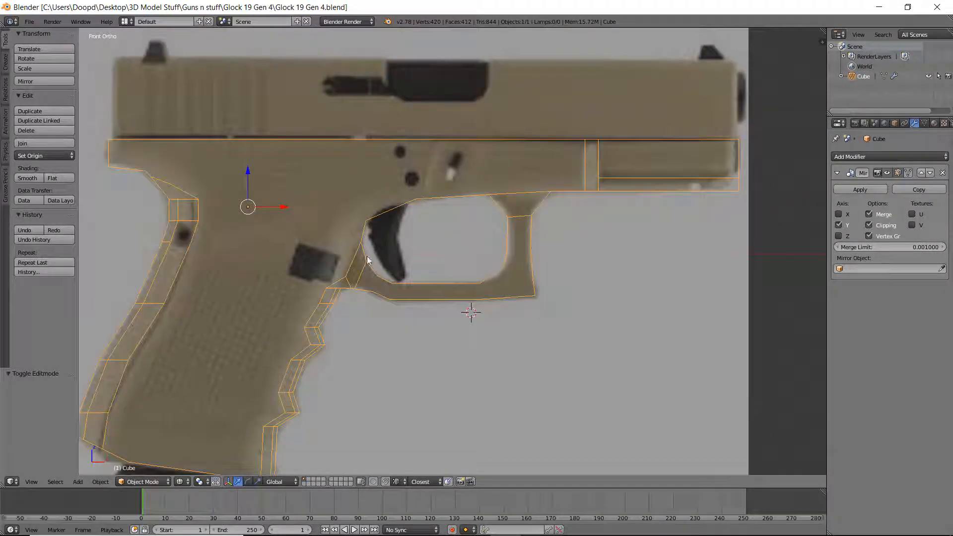
key("shift+s")
left_click(432, 331)
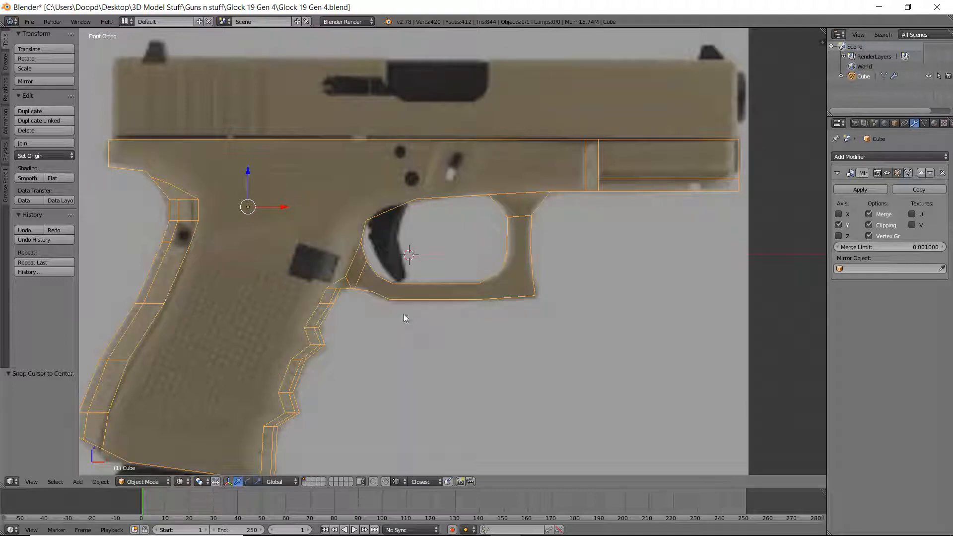
key("shift+a")
mouse_move(400, 307)
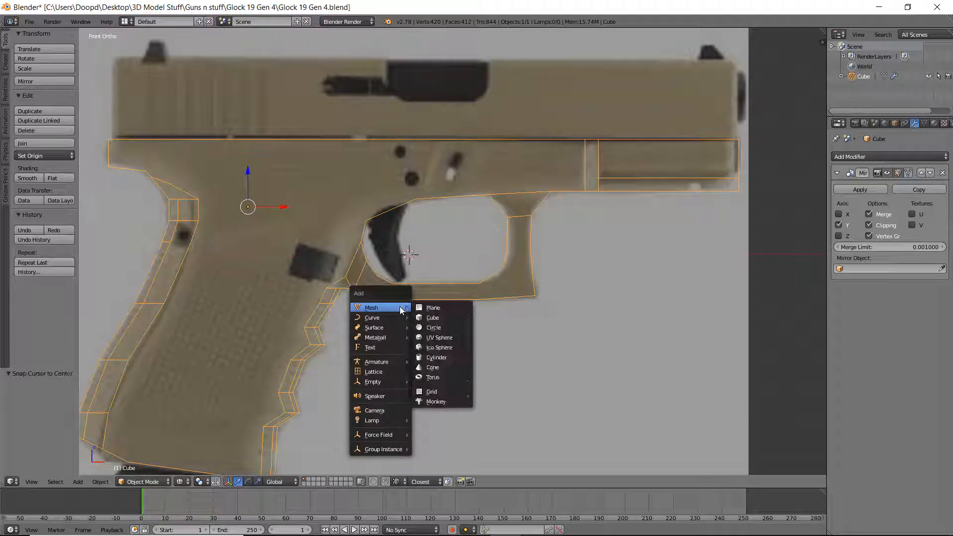
left_click(432, 318)
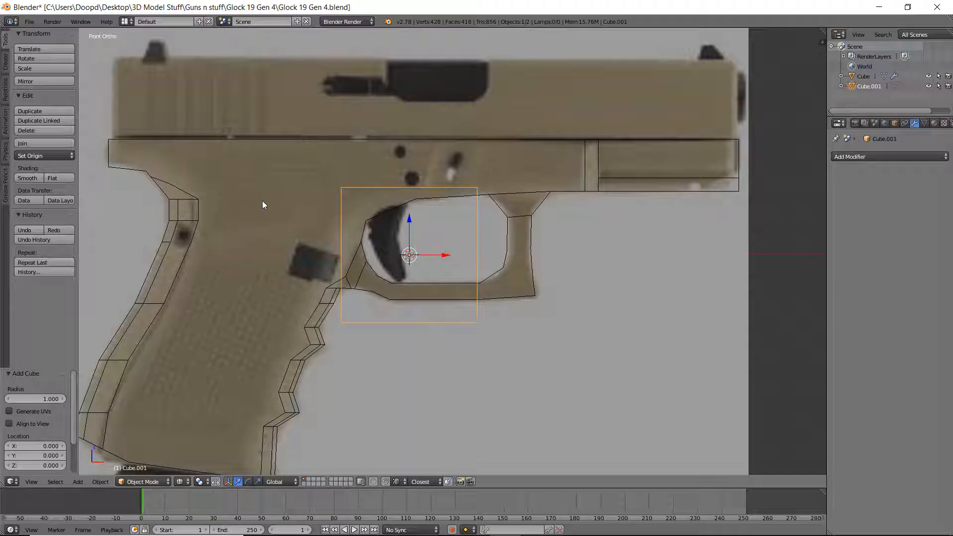
right_click(272, 217)
key("Tab")
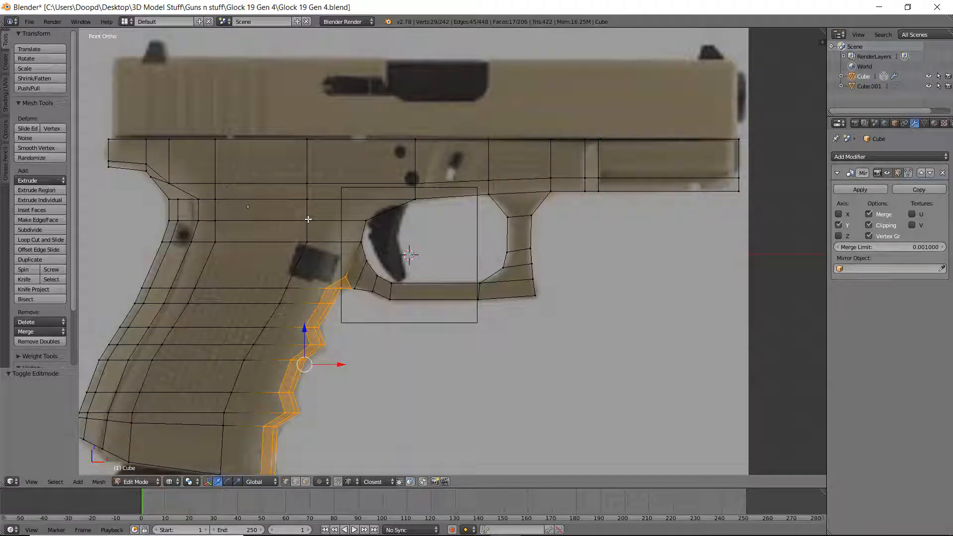
key("Tab")
right_click(477, 248)
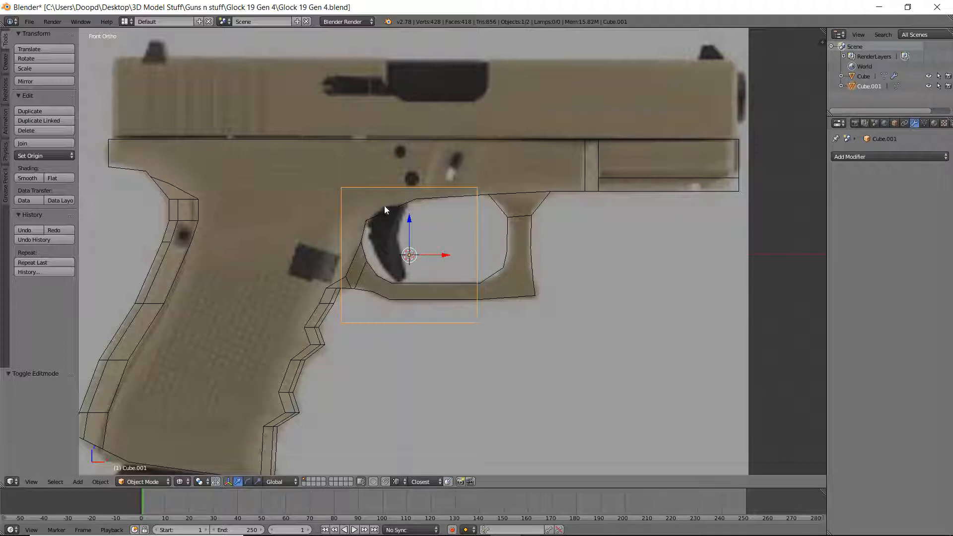
Step: Add a plane of radius 1.000 to the new cube's mesh in Edit Mode
key("Tab")
key("shift+a")
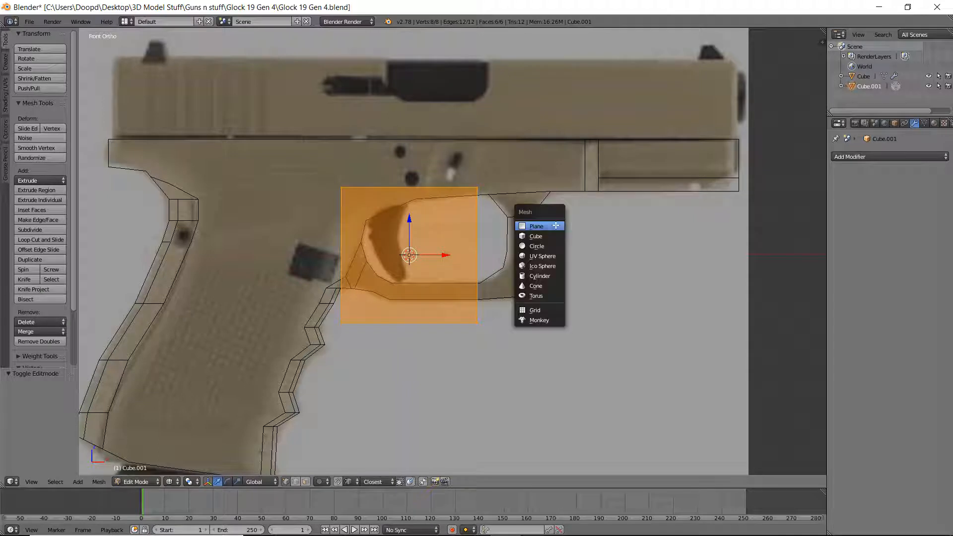
left_click(536, 227)
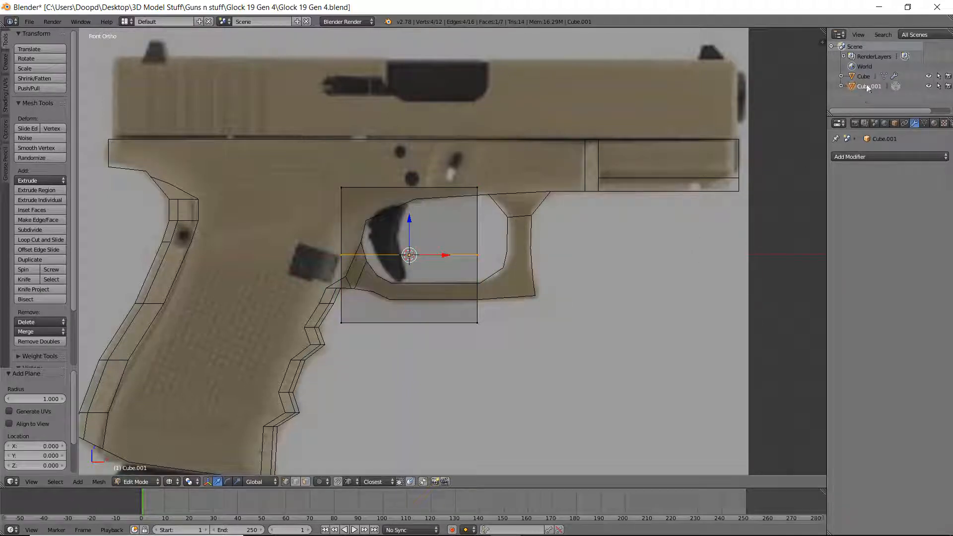
Step: Dissolve the added plane's vertices and delete all remaining geometry of the new cube in Edit Mode
key("x")
left_click(537, 289)
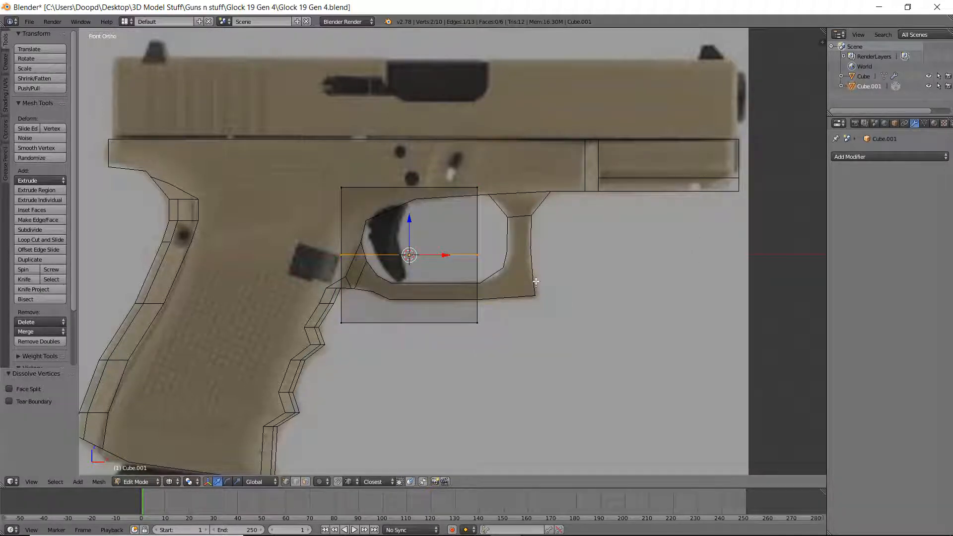
key("a")
key("a")
key("x")
left_click(536, 278)
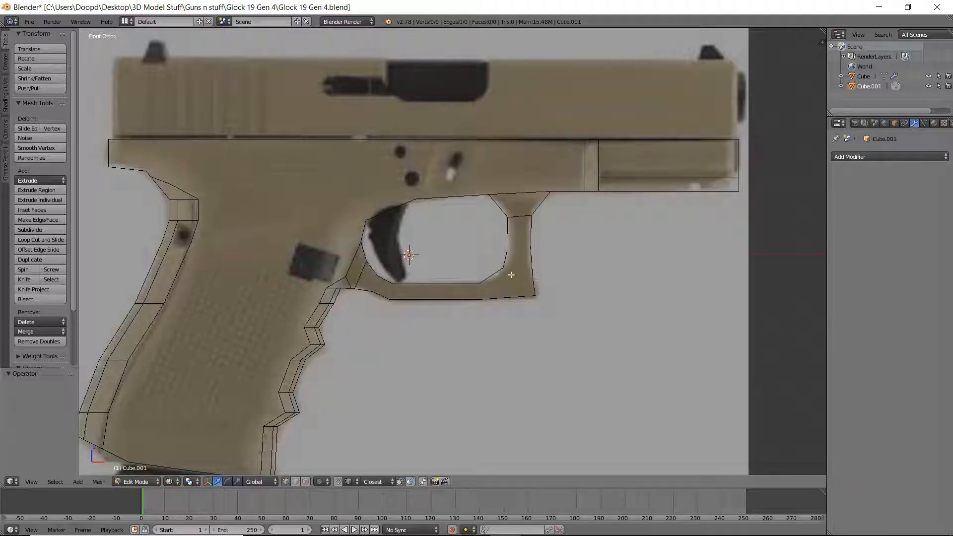
Step: Leave Edit Mode and undo the mesh edits to bring back the plain cube
key("Tab")
key("ctrl+z")
key("ctrl+z")
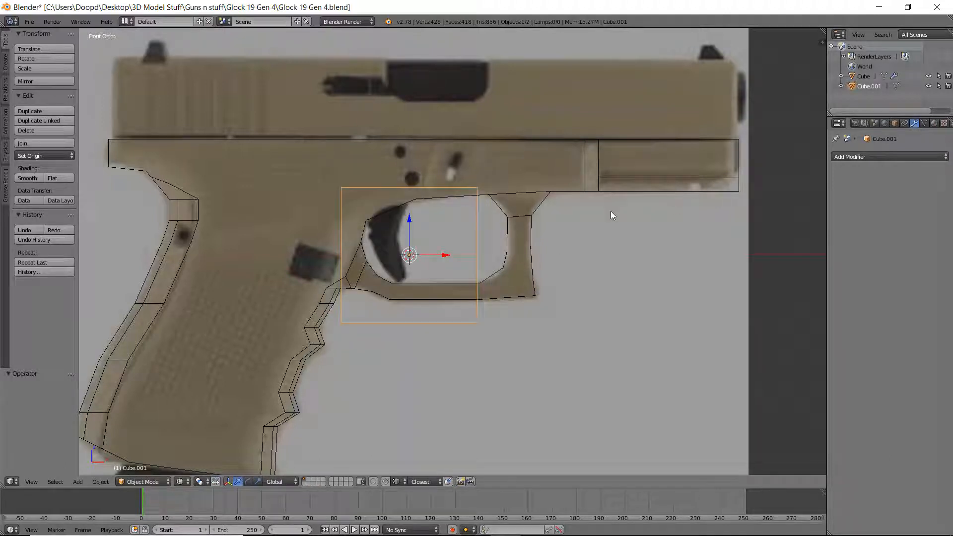
Step: Add a second cube offset by 2.516 in X and -0.139 in Z, and delete it again
right_click(475, 235)
key("shift+a")
left_click(602, 259)
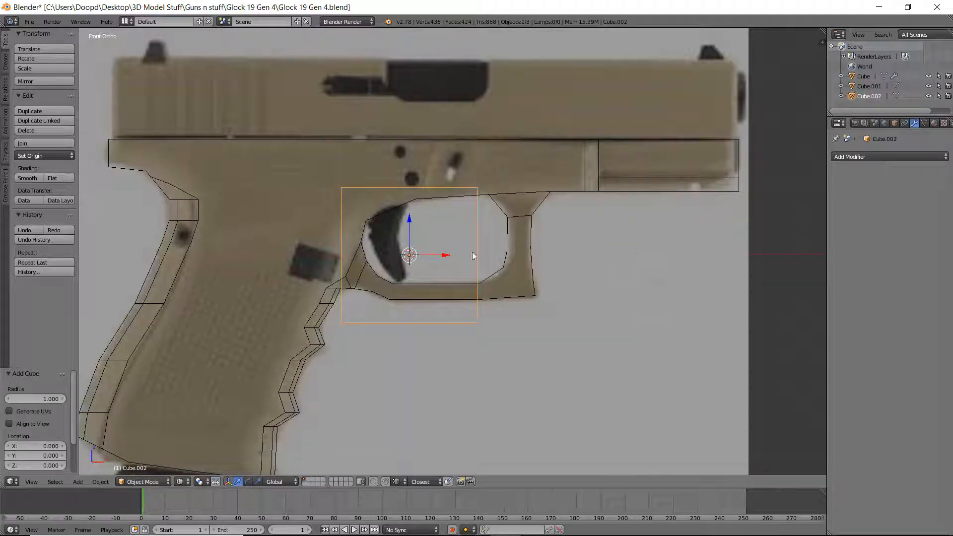
key("g")
left_click(643, 265)
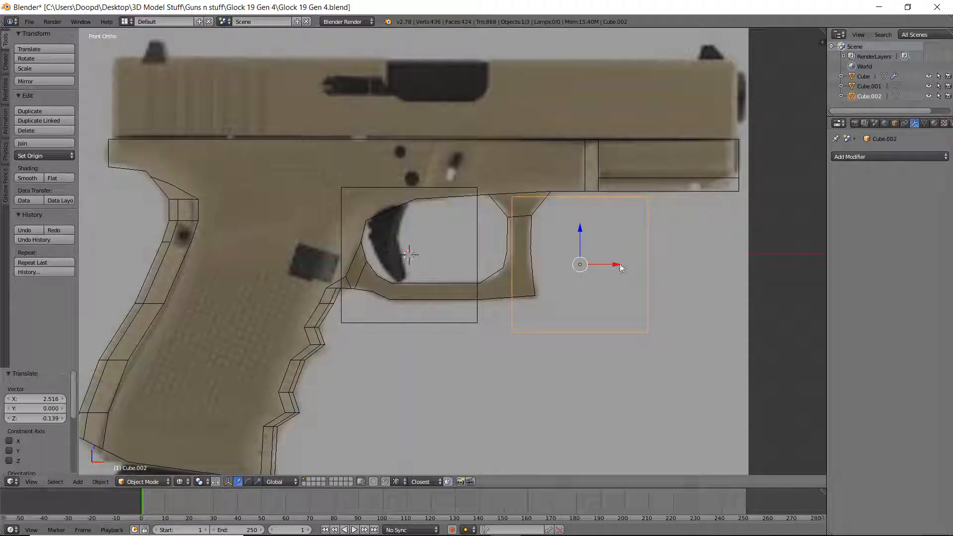
key("Delete")
Step: Scale the remaining new cube's whole mesh down in Edit Mode to roughly a quarter of its size
right_click(472, 245)
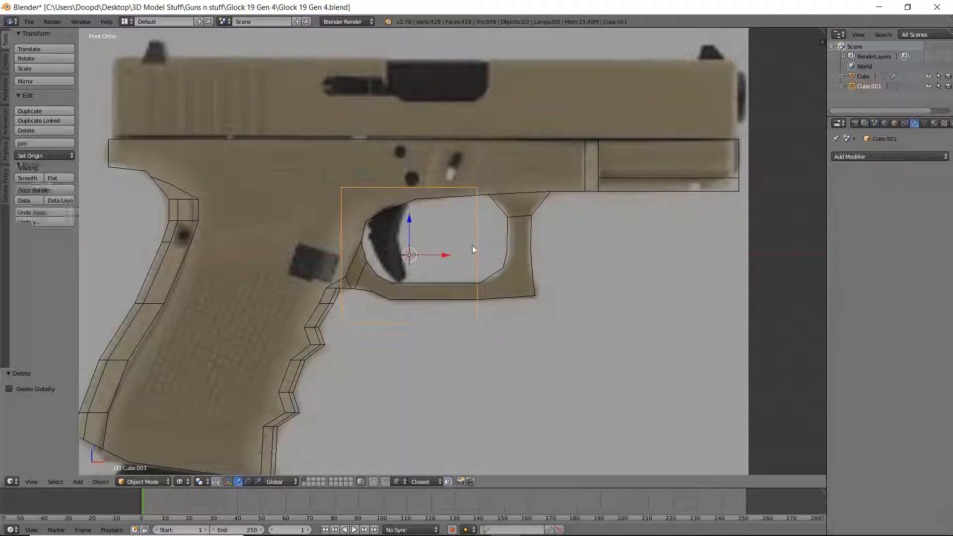
key("s")
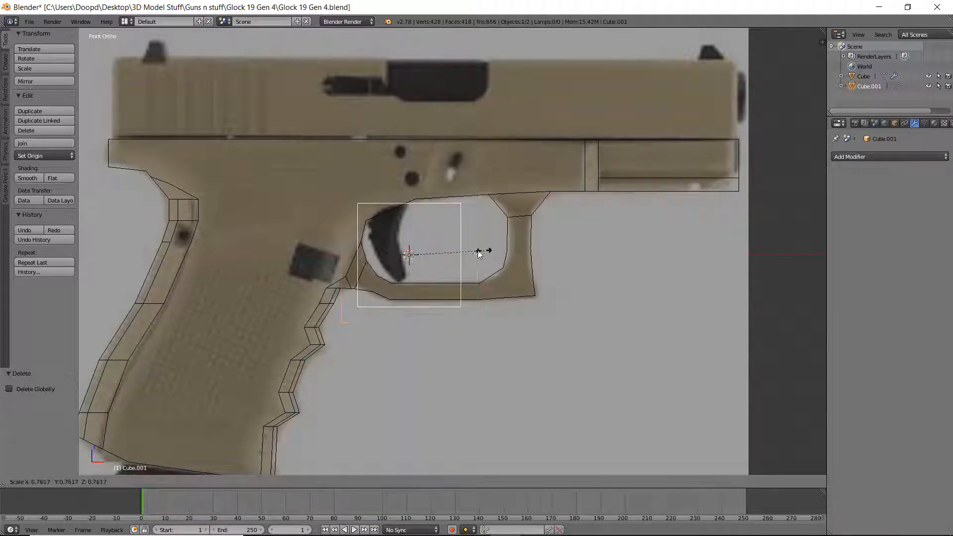
right_click(460, 257)
key("Tab")
key("a")
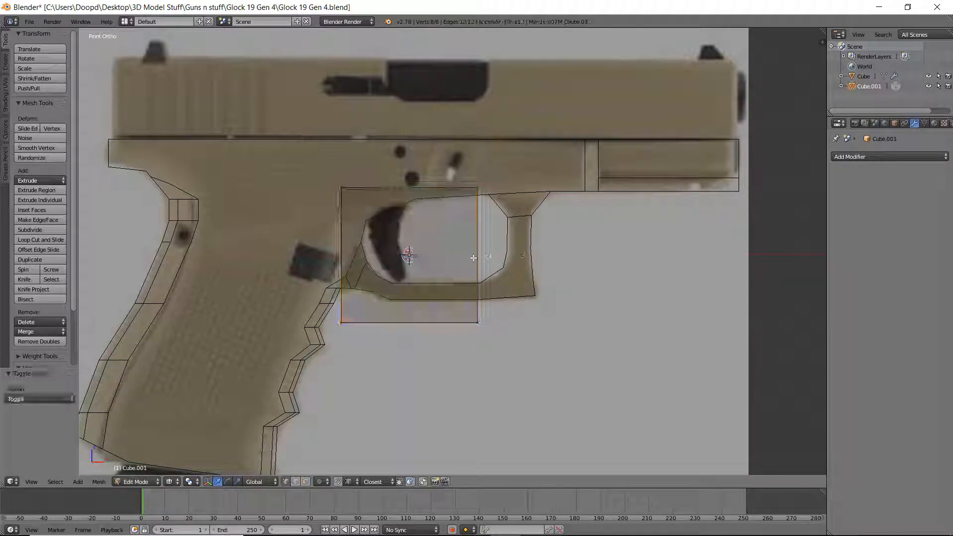
key("a")
key("s")
left_click(446, 261)
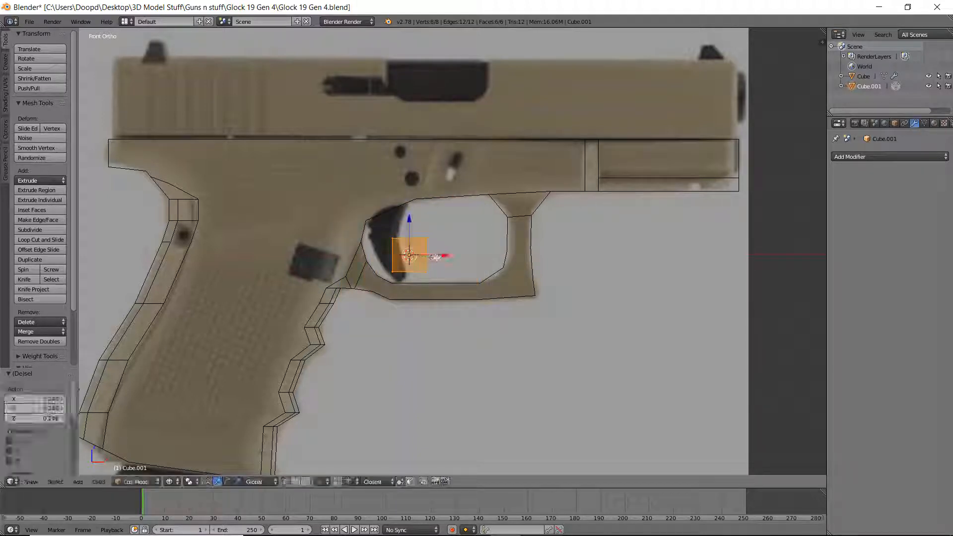
Step: Move the small cube object up to the trigger's upper end in Object Mode
key("Tab")
key("g")
left_click(412, 182)
scroll(412, 181, "up", 2)
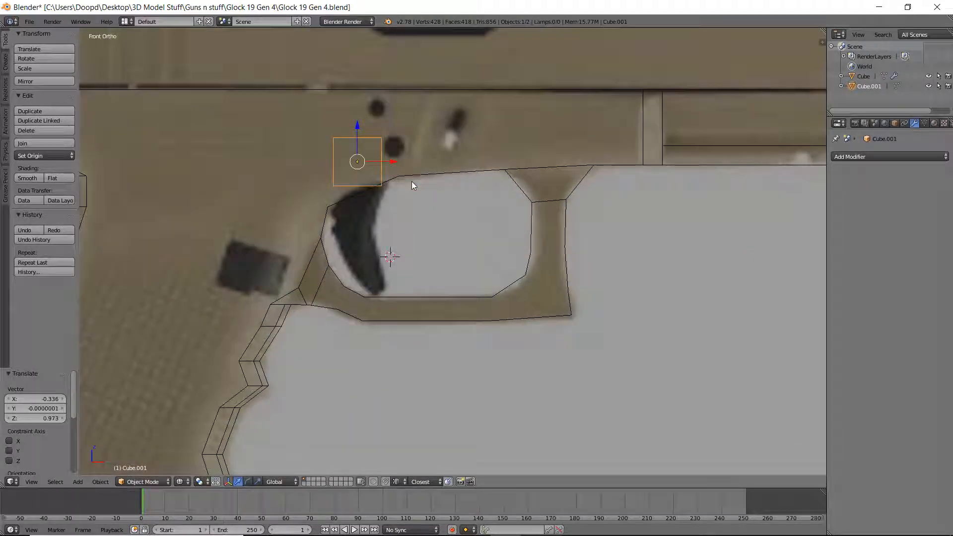
key("Tab")
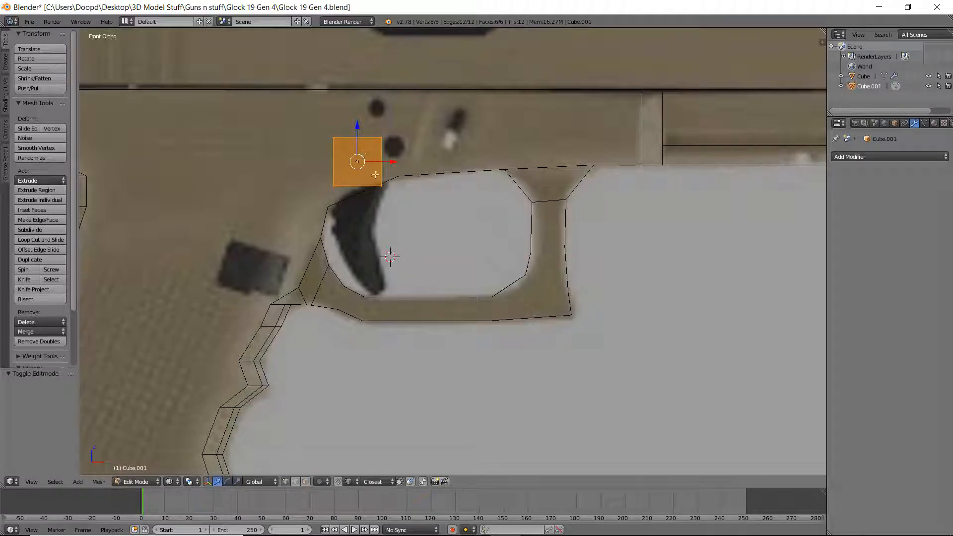
key("Tab")
key("Tab")
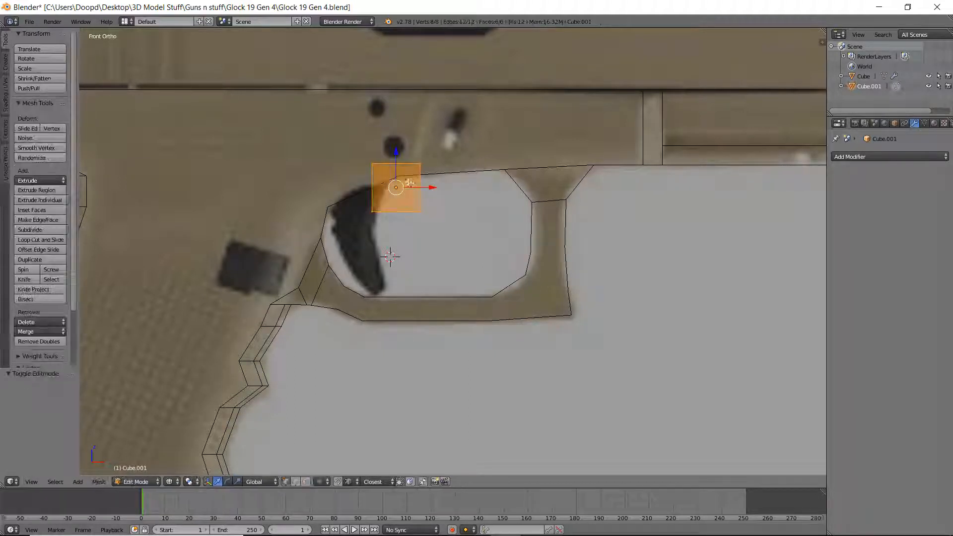
Step: Try moving the cube's mesh by -0.594 in X and 0.173 in Z and applying Geometry to Origin in Edit Mode
key("g")
left_click(339, 164)
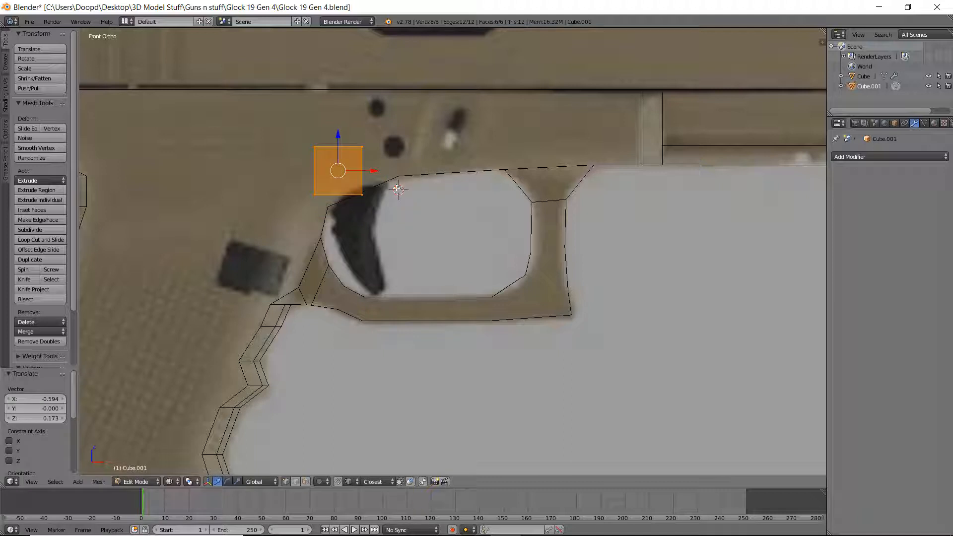
key("ctrl+shift+alt+c")
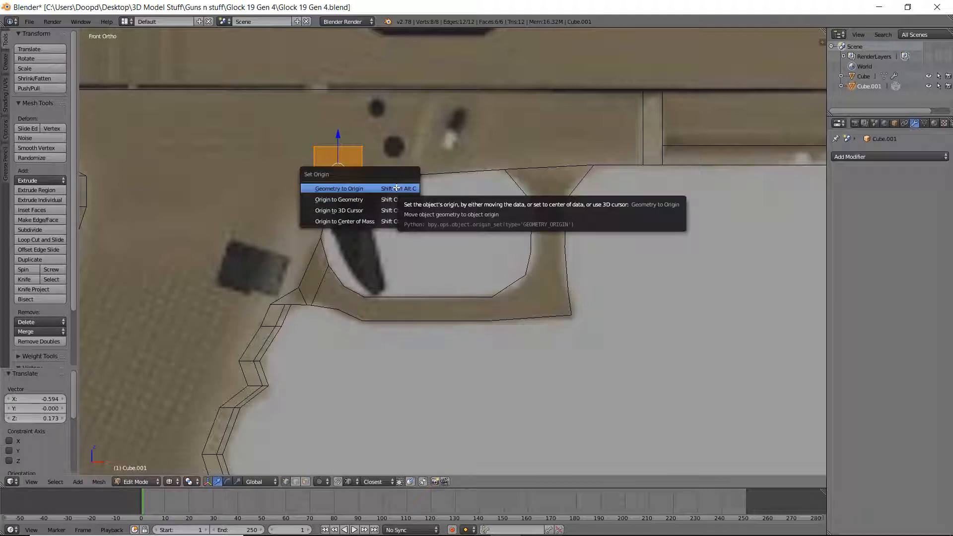
left_click(400, 189)
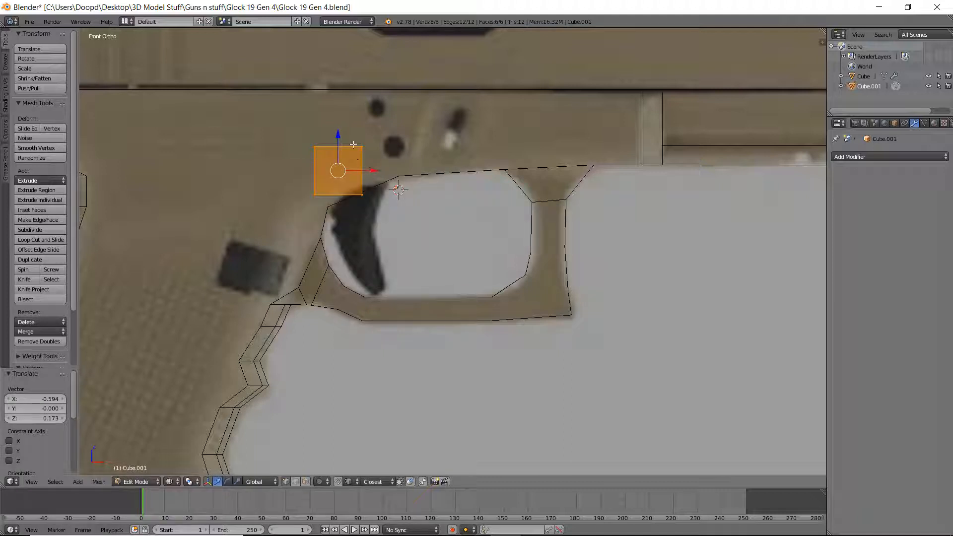
key("Tab")
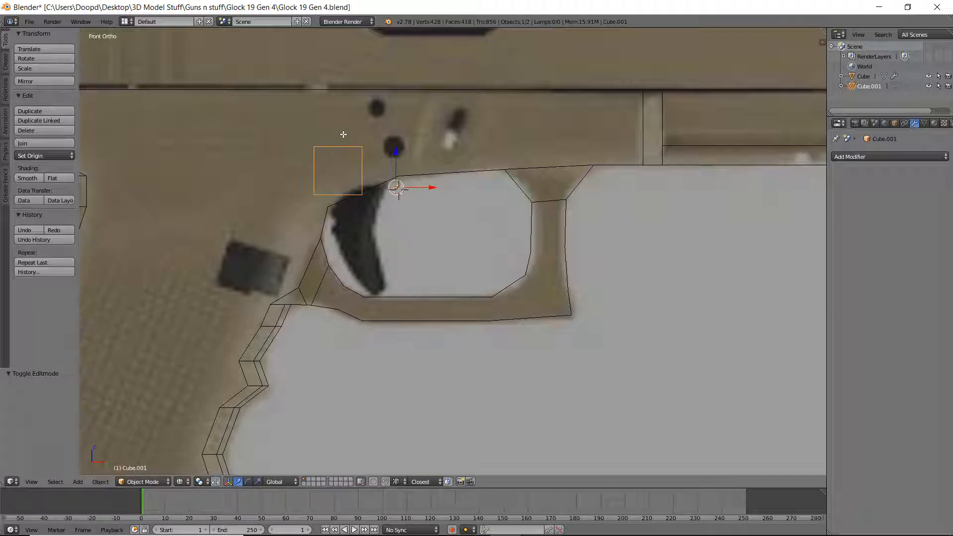
key("Tab")
key("Tab")
key("Tab")
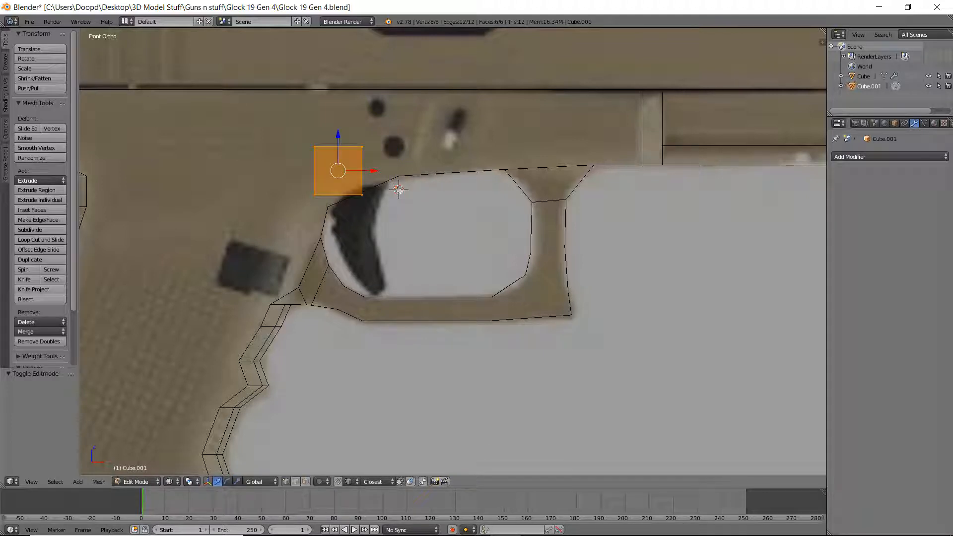
key("ctrl+z")
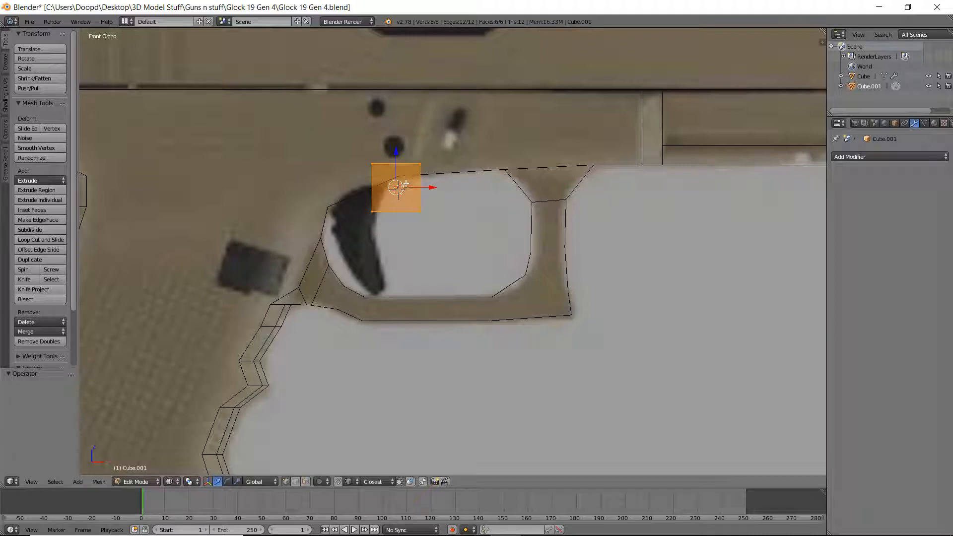
Step: Move the cube's mesh by -0.462 in X and 0.635 in Z, and set its origin to geometry in Object Mode
left_click_drag(405, 184, 360, 121)
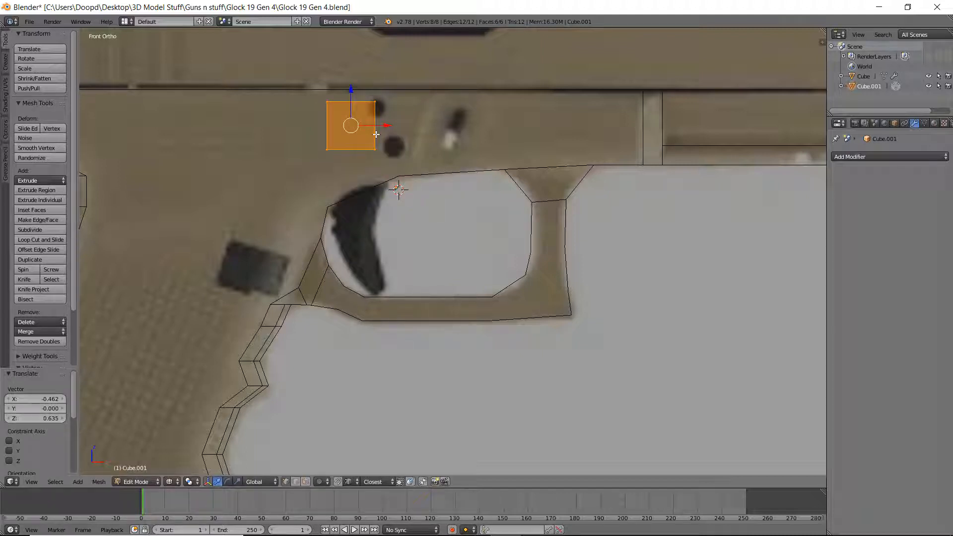
key("ctrl+alt+shift+c")
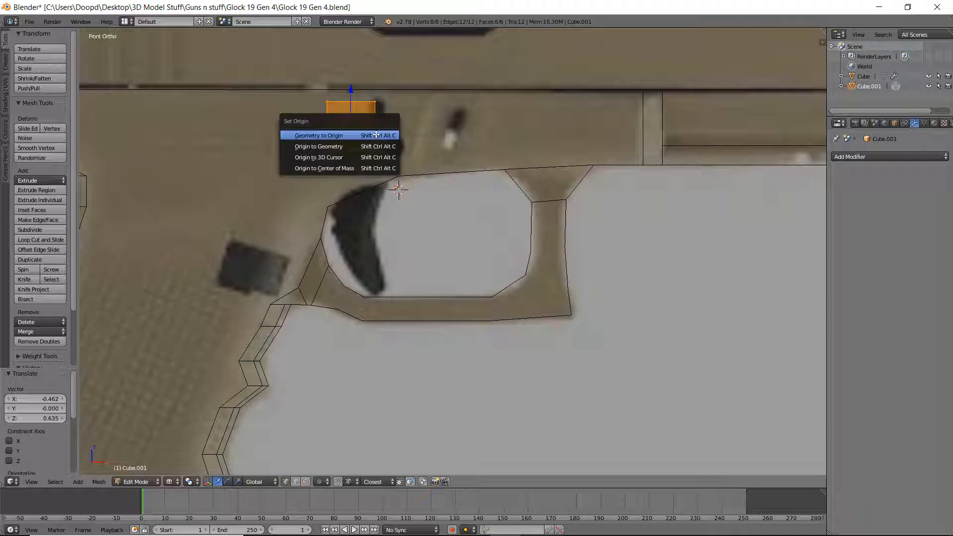
left_click(352, 143)
key("Tab")
key("ctrl+alt+shift+c")
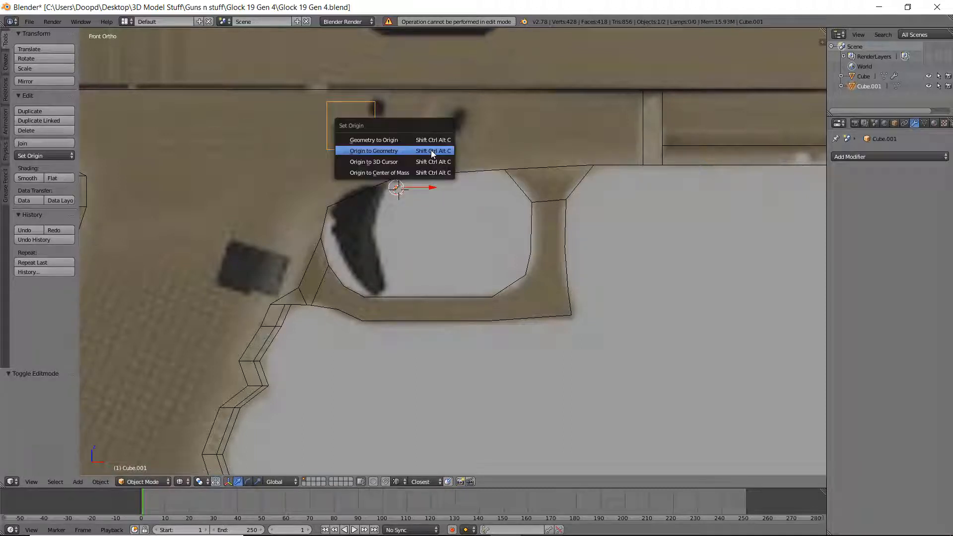
left_click(431, 150)
Step: Place the cube over the top of the trigger in the reference image and enter Edit Mode
key("g")
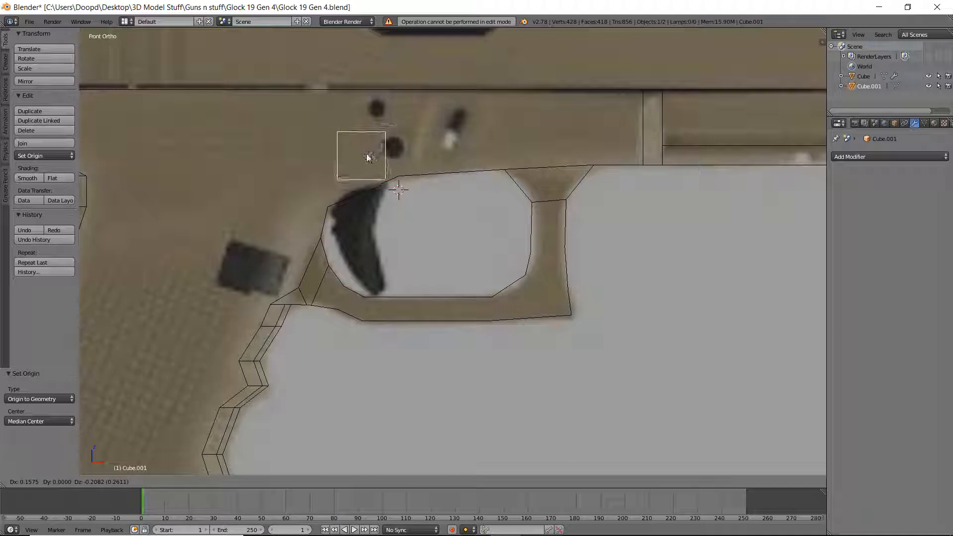
left_click(365, 179)
key("Tab")
Step: Try moving only the cube's lower front corner vertex to the trigger's upper front edge
right_click(384, 206)
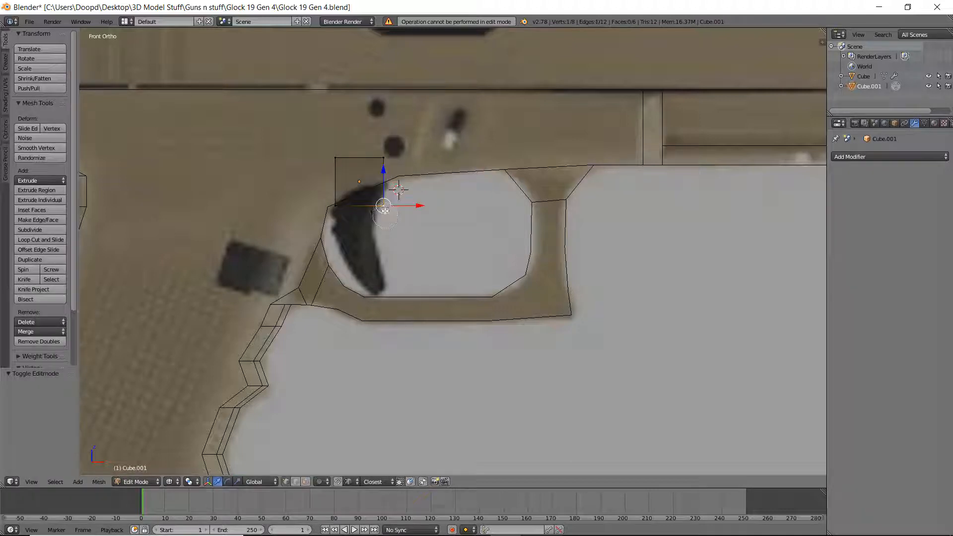
right_click(386, 210)
key("g")
left_click(386, 188)
key("ctrl+z")
Step: Raise the cube's bottom vertices along Z to the trigger's top edge and extrude them 0.340 downward
key("c")
left_click_drag(342, 206, 383, 210)
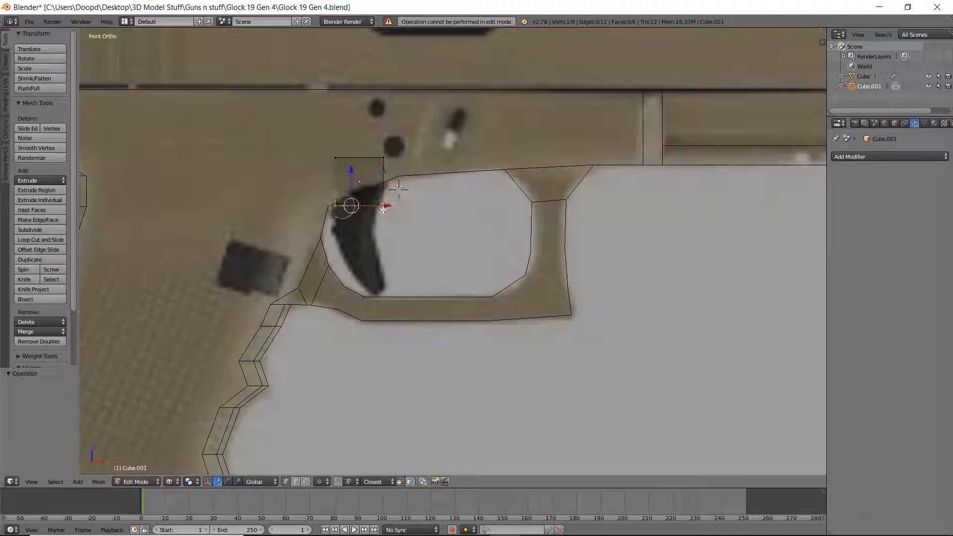
right_click(352, 207)
key("g")
key("z")
left_click(370, 159)
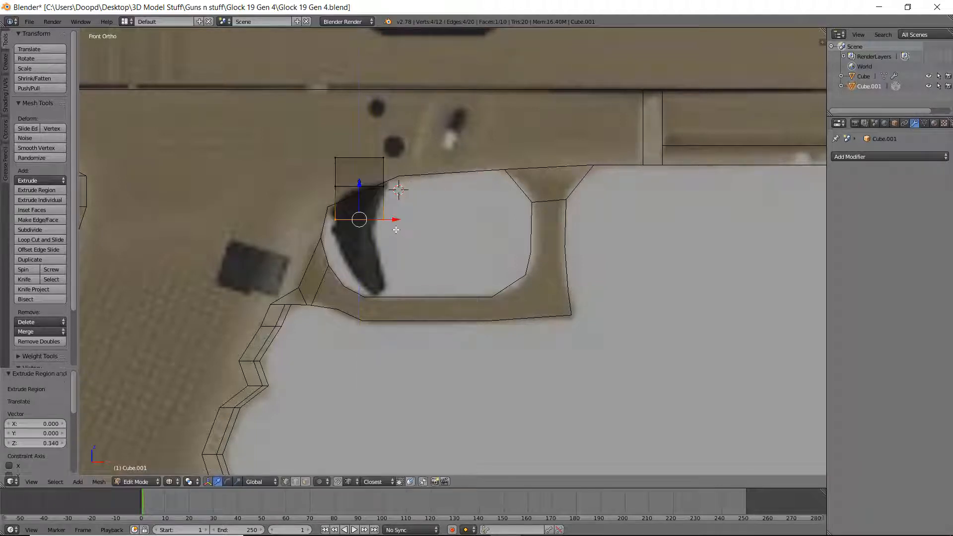
Step: Align the extruded section's front vertices with the trigger along X, and extrude another 0.340 section downward
key("g")
key("x")
left_click(402, 221)
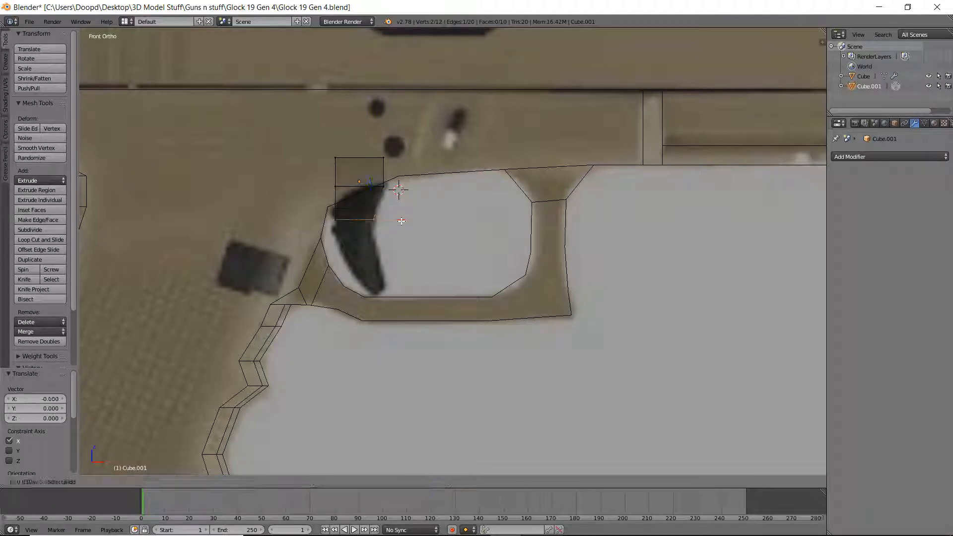
key("e")
key("z")
left_click(401, 265)
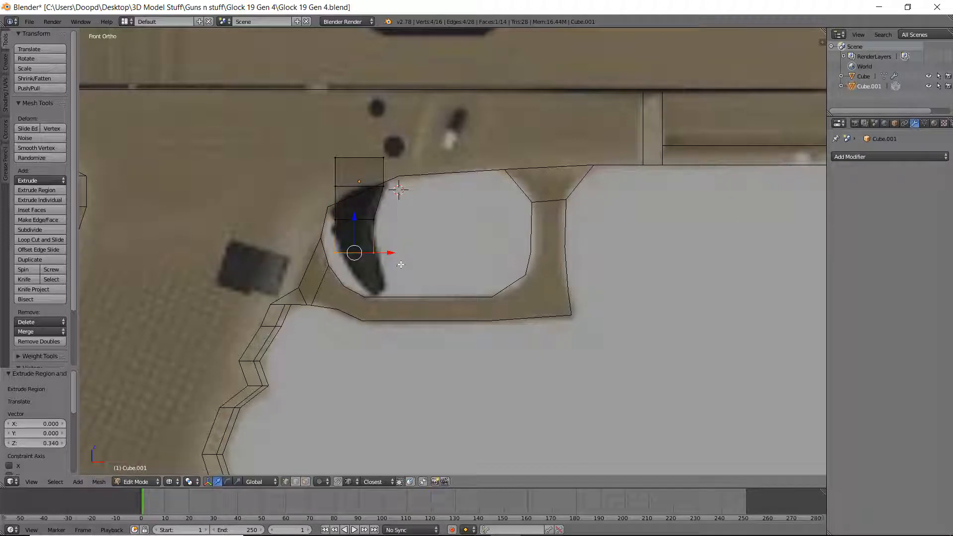
Step: Fit the middle section to the trigger's curve and extrude a further section down toward the trigger's tip
key("g")
left_click(403, 263)
key("e")
left_click(403, 292)
key("g")
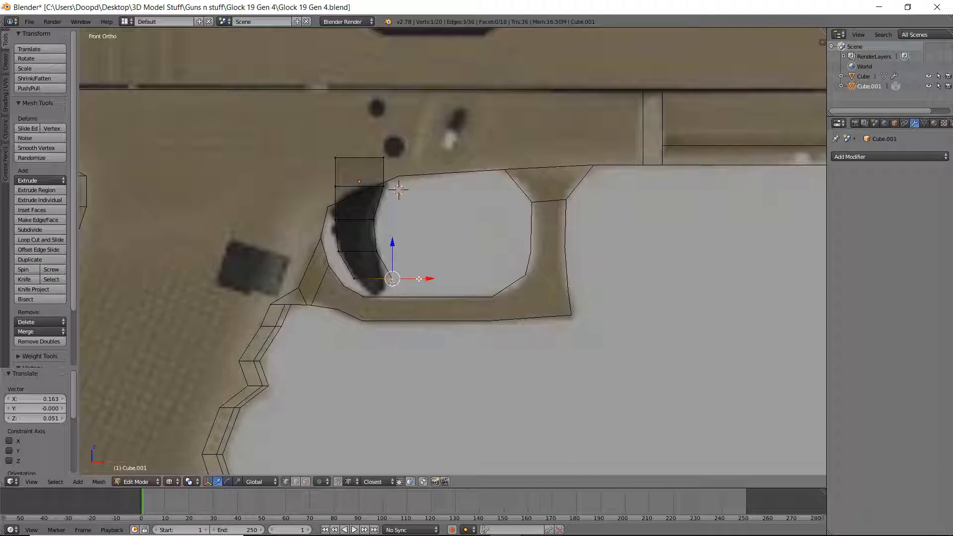
left_click_drag(419, 279, 411, 283)
Step: Align the lower front vertices with the trigger outline and extrude the last section to form its tip
key("b")
left_click_drag(393, 271, 391, 293)
key("e")
left_click(379, 301)
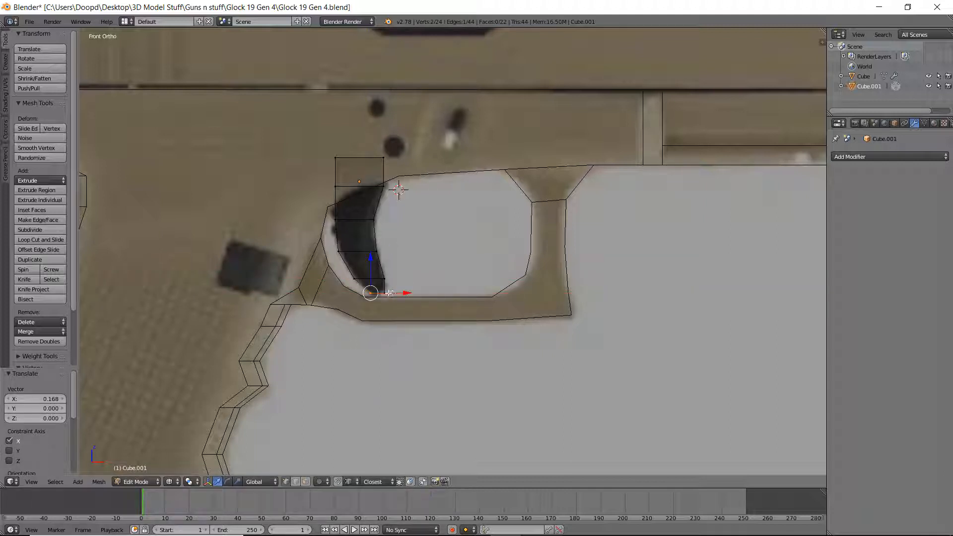
Step: Scale the whole trigger mesh narrower along Y
middle_click_drag(420, 253, 583, 236)
key("Tab")
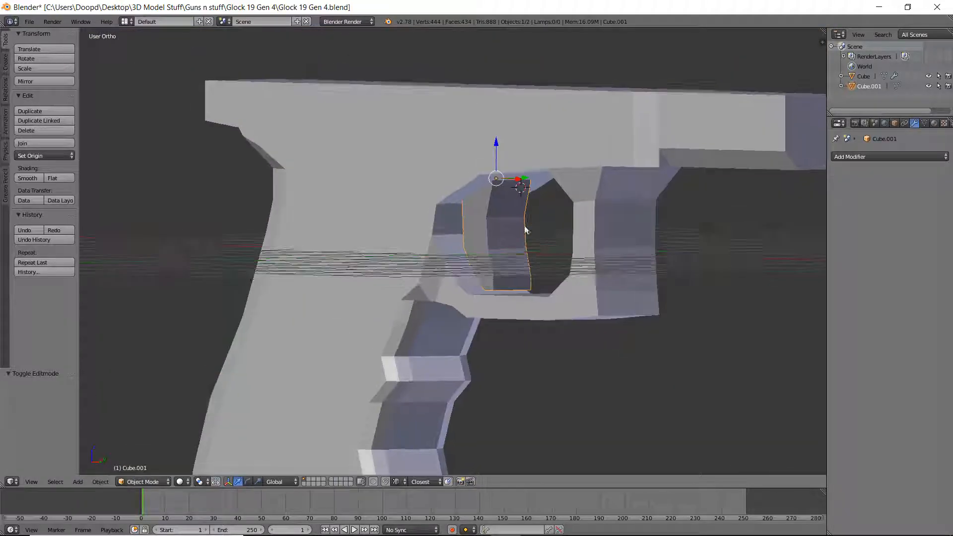
key("Tab")
key("a")
key("s")
key("y")
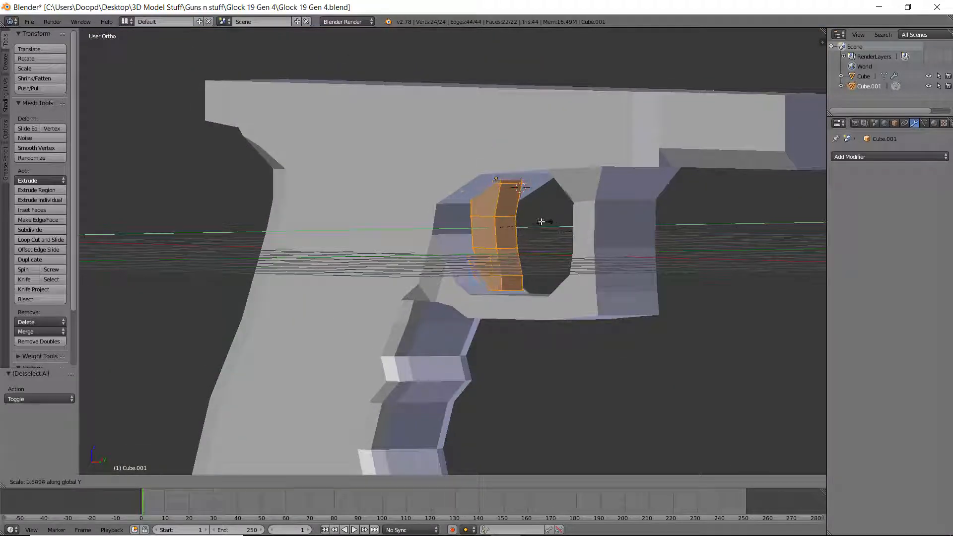
left_click(532, 224)
key("Tab")
Step: Thin the trigger further along Y after checking its width against the trigger guard
middle_click_drag(591, 226, 651, 222)
key("Tab")
key("s")
key("y")
left_click(573, 223)
key("Tab")
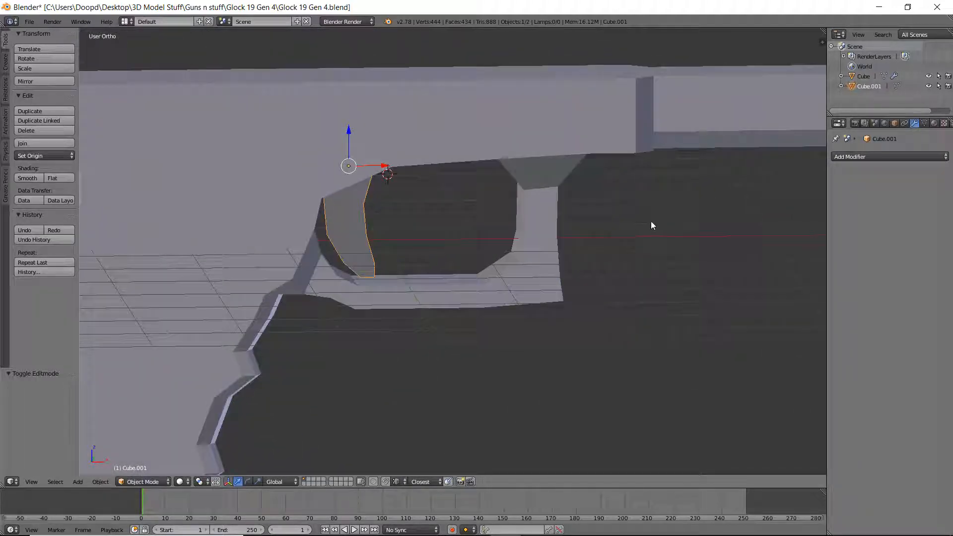
Step: Examine how the shaded trigger sits inside the trigger guard from an angle and in front view
key("KP_1")
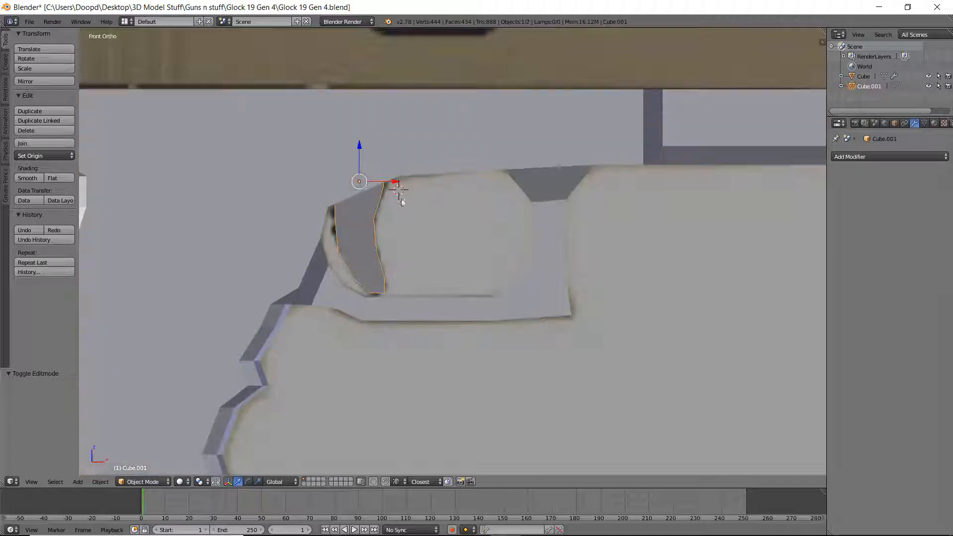
middle_click_drag(401, 200, 460, 196)
key("Tab")
scroll(458, 209, "down", 2)
scroll(469, 205, "down", 1)
key("Tab")
key("KP_1")
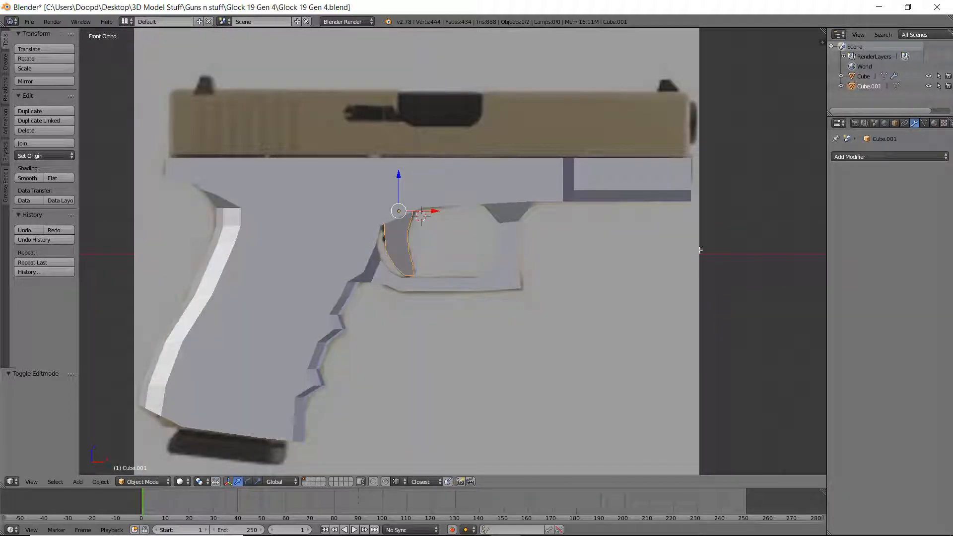
Step: Shift the trigger mesh's upper rear vertices slightly backward along X
key("Tab")
scroll(390, 217, "up", 4)
key("z")
right_click(354, 179)
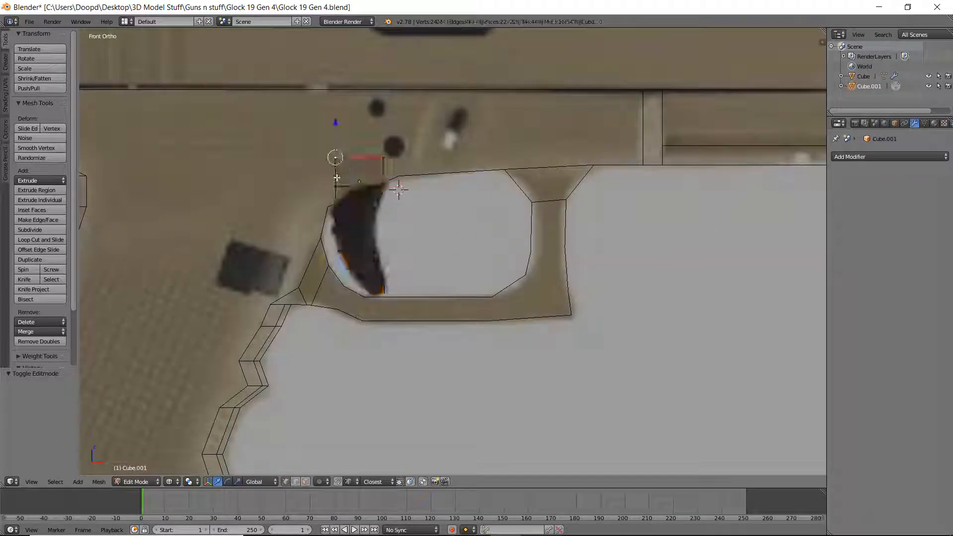
key("g")
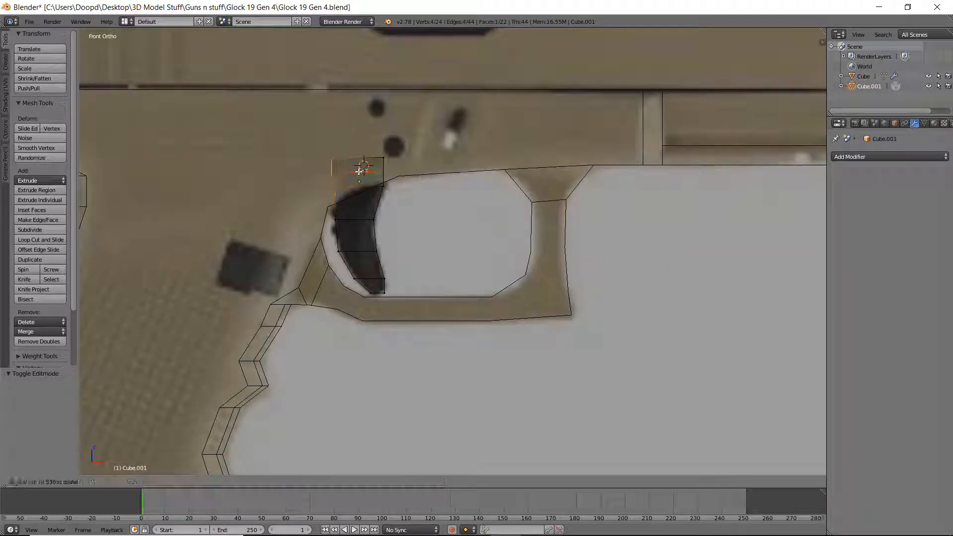
key("x")
left_click(356, 169)
key("z")
key("Tab")
Step: Snap the 3D cursor to the scene center and save the file
scroll(415, 187, "down", 3)
mouse_move(415, 187)
middle_mouse_down()
mouse_move(475, 222)
mouse_move(423, 179)
mouse_move(505, 226)
mouse_move(590, 238)
middle_mouse_up()
key("ctrl+s")
left_click(475, 219)
key("Tab")
key("Tab")
key("shift+s")
left_click(544, 229)
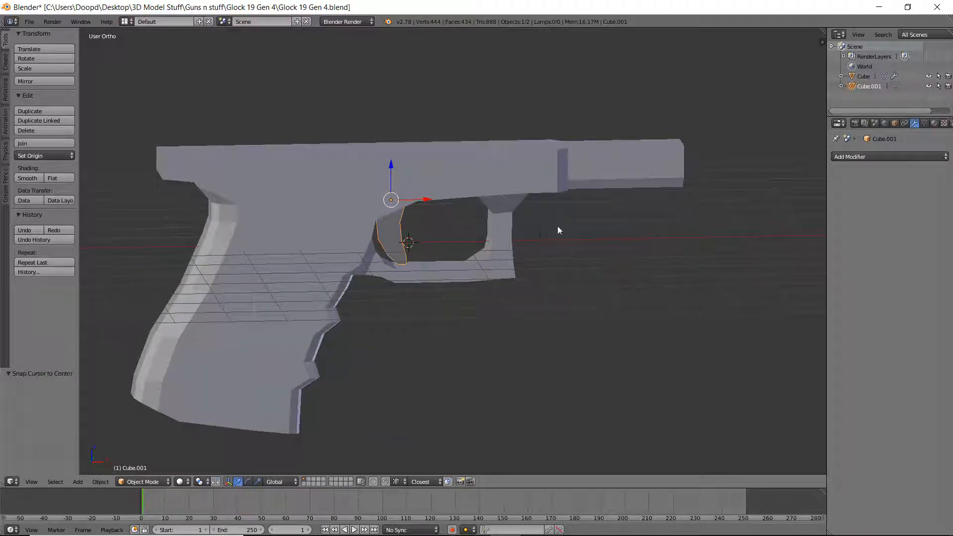
key("ctrl+s")
left_click(456, 238)
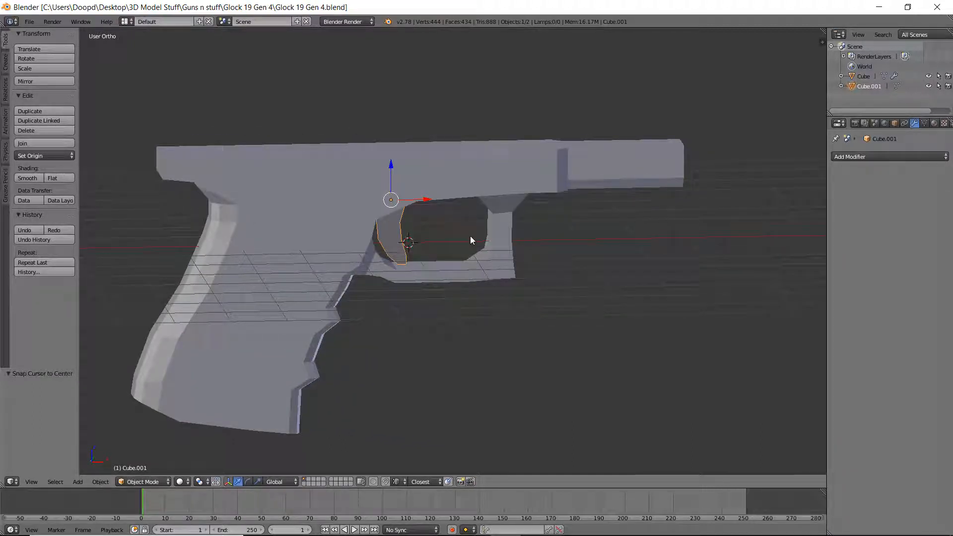
scroll(470, 236, "down", 3)
scroll(469, 237, "up", 7)
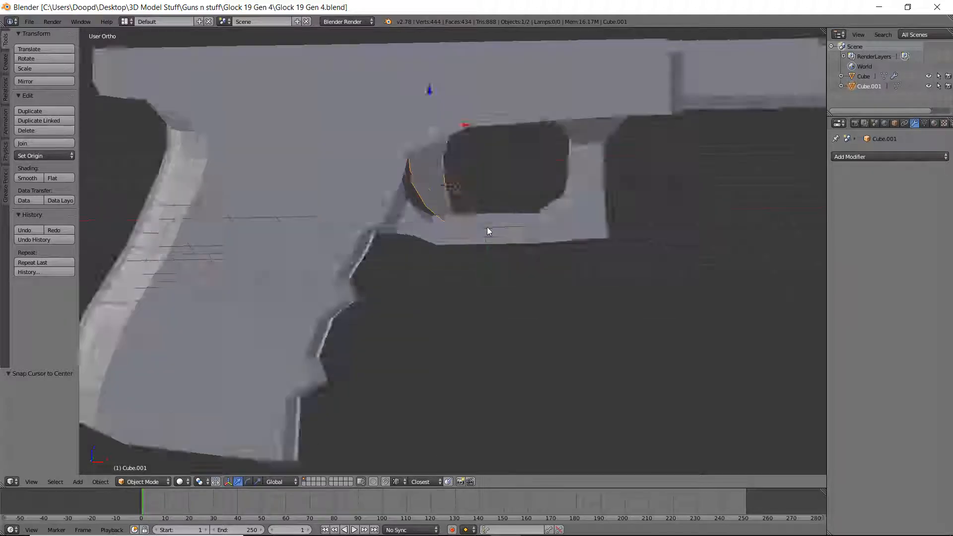
scroll(484, 222, "down", 3)
key("shift+a")
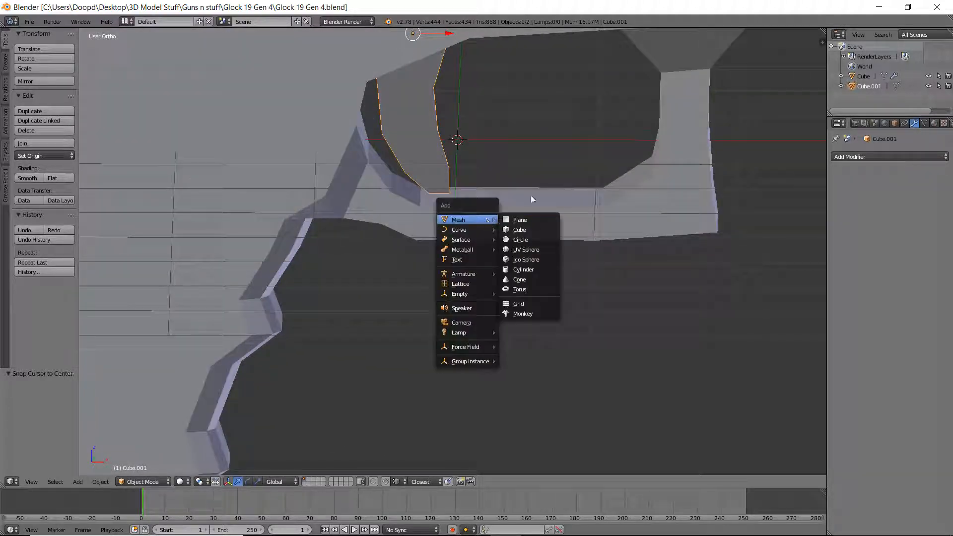
key("Escape")
key("shift+s")
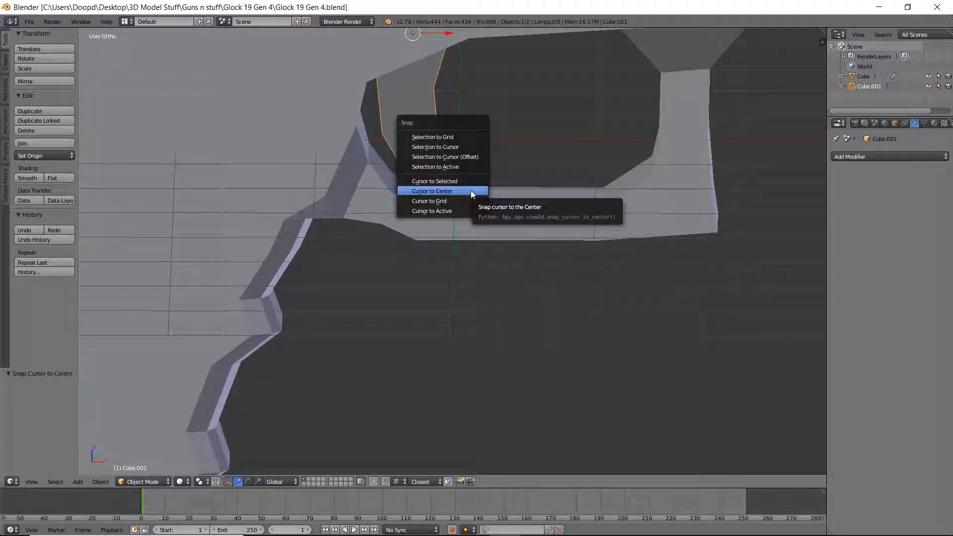
left_click(472, 193)
scroll(509, 199, "down", 5)
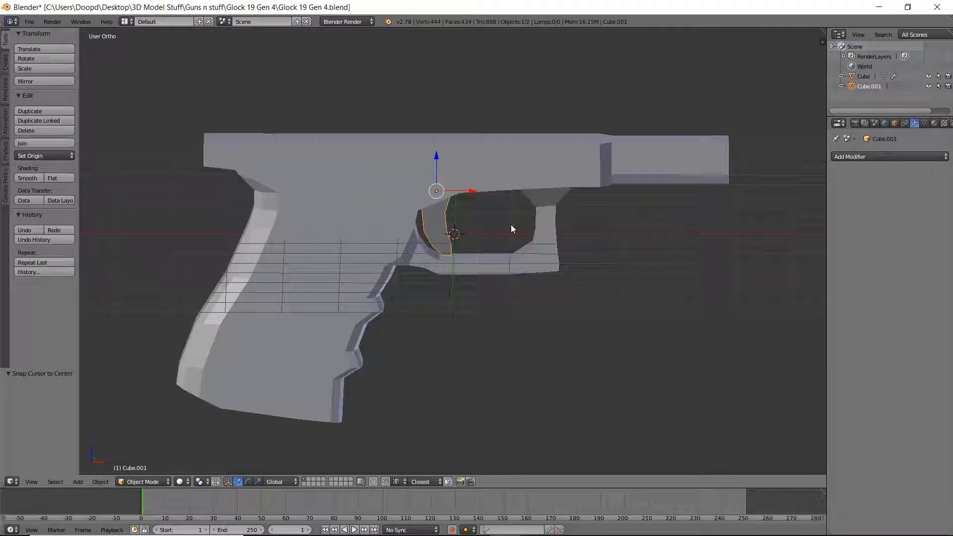
key("shift+a")
left_click(639, 157)
Step: Add a new cube at the scene center and raise it about 2.68 units along Z over the reference slide
key("KP_1")
scroll(556, 243, "up", 2, "shift")
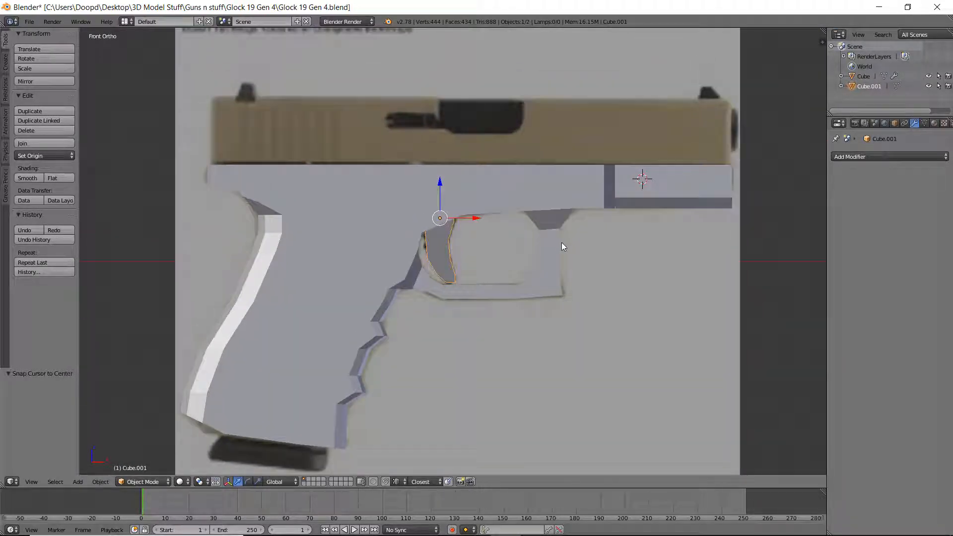
key("shift+a")
mouse_move(562, 243)
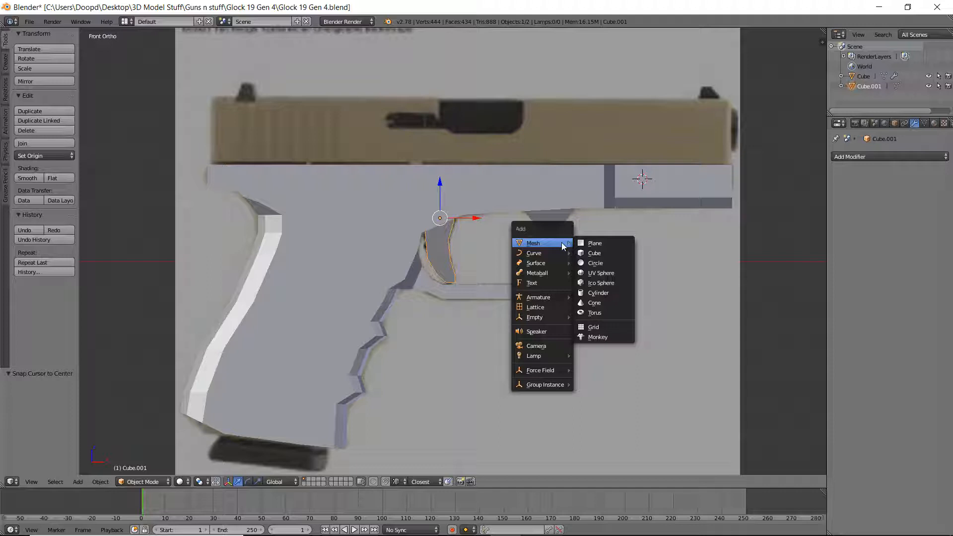
left_click(602, 253)
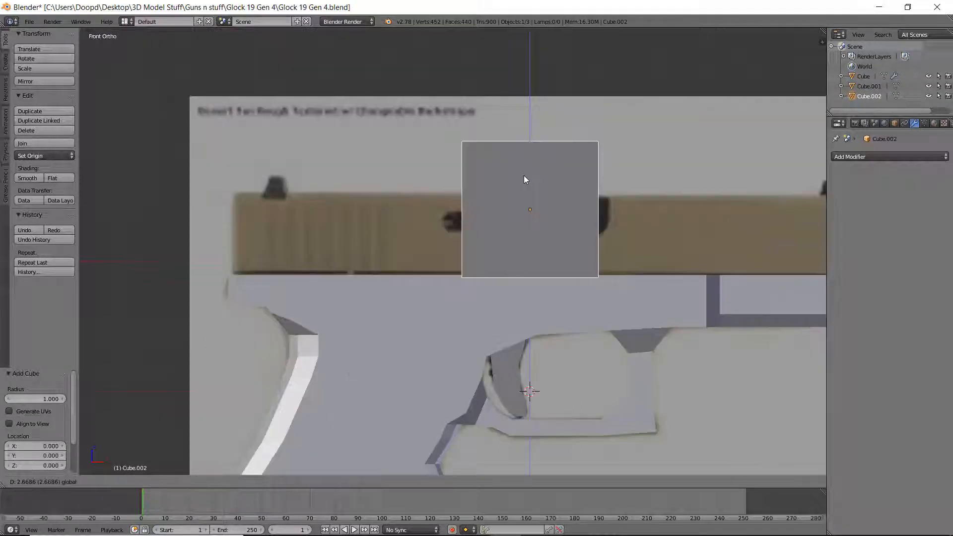
left_click_drag(525, 176, 526, 175)
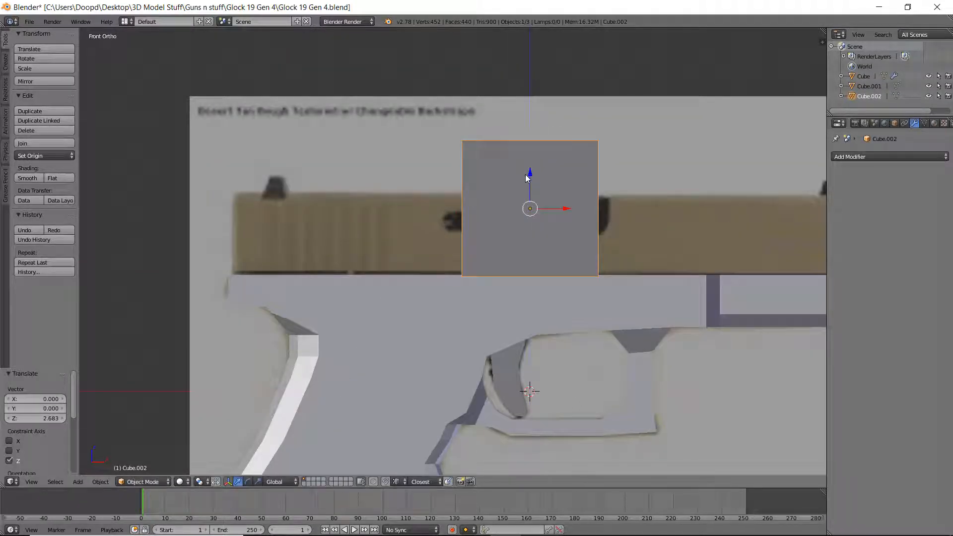
Step: Lower the cube's top vertices about 1.43 units along Z to the bottom edge of the ejection port
key("Tab")
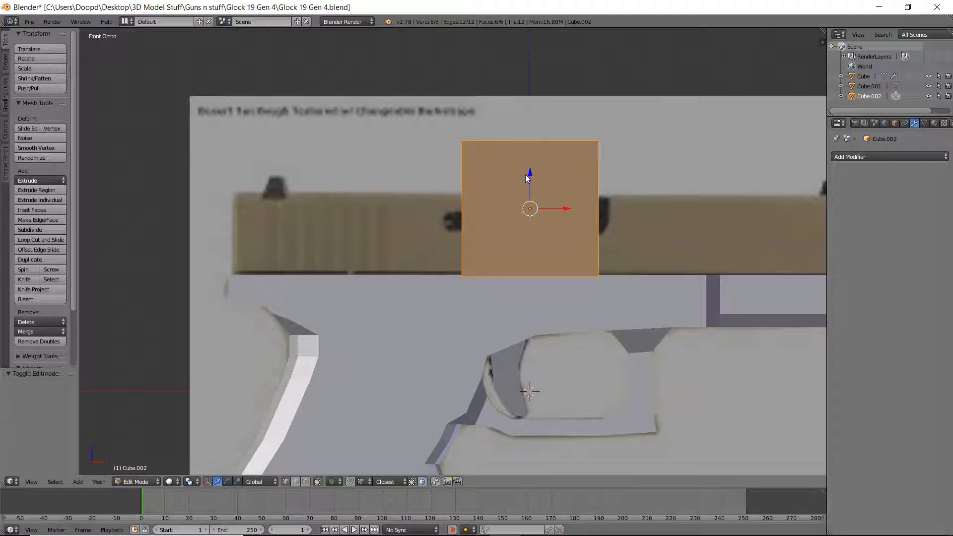
right_click(460, 141)
key("z")
key("c")
left_click(461, 141)
left_click(594, 139)
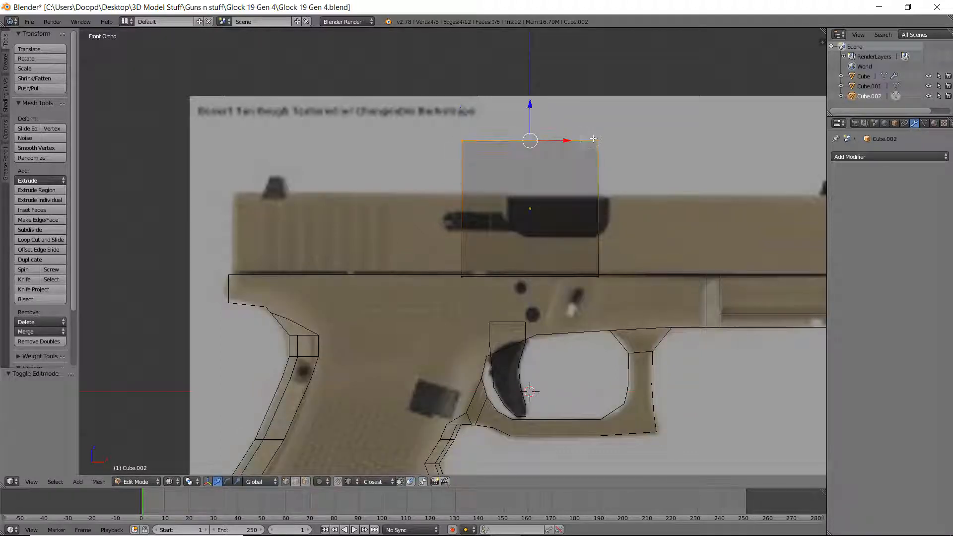
key("g")
key("z")
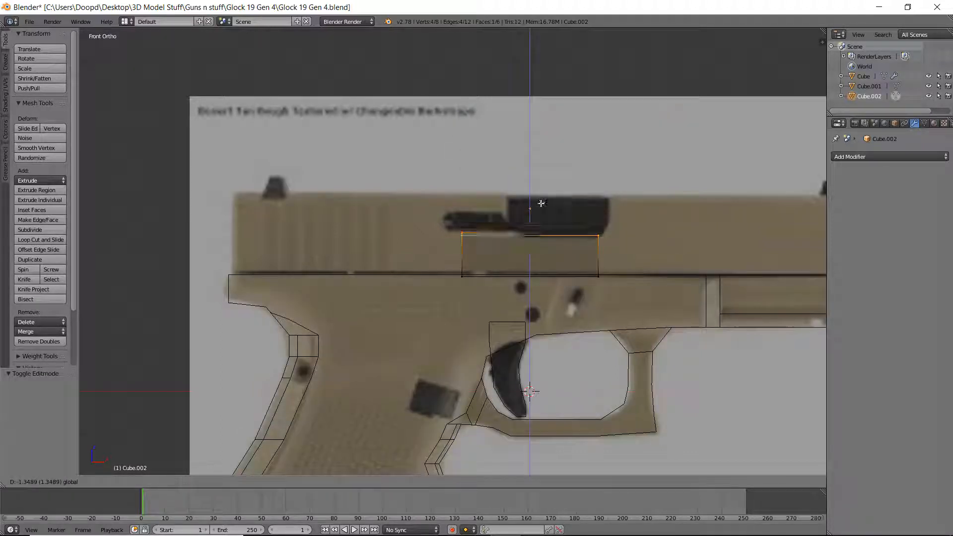
left_click(540, 206)
Step: Move the block's rear vertices about 3.36 units backward along X to the rear end of the reference slide
right_click(462, 235)
right_click(465, 265, "shift")
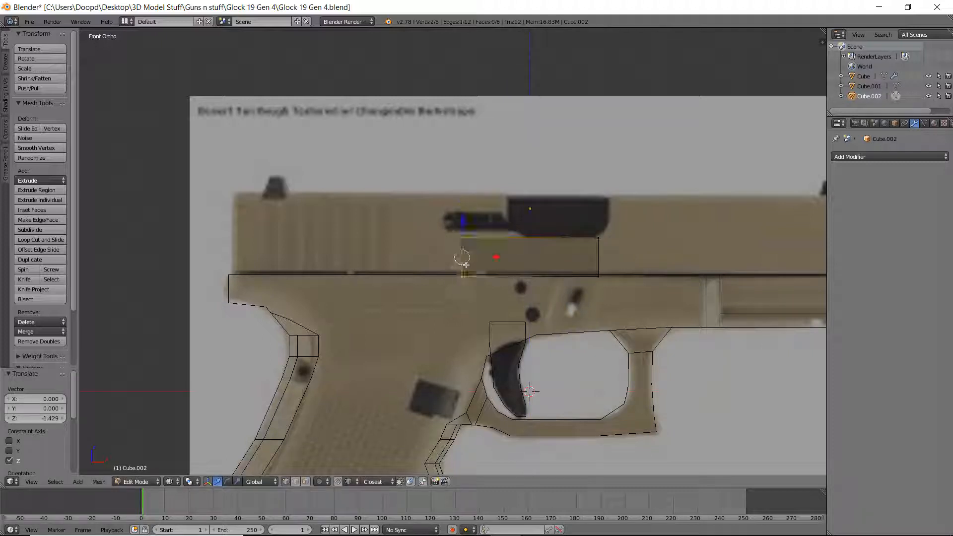
key("g")
key("x")
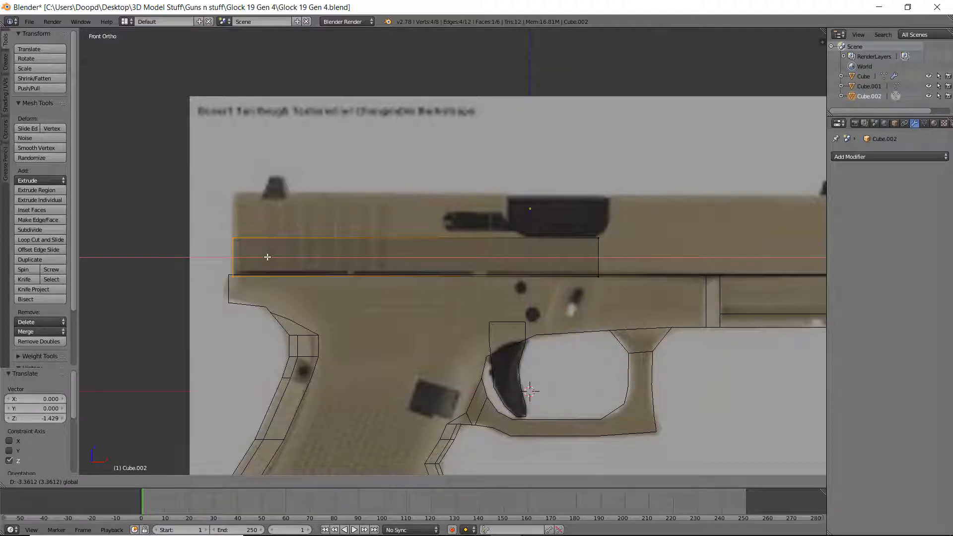
left_click(263, 257)
Step: Move the block's front vertices forward along X to the front end of the reference slide
right_click(603, 242)
right_click(597, 276, "shift")
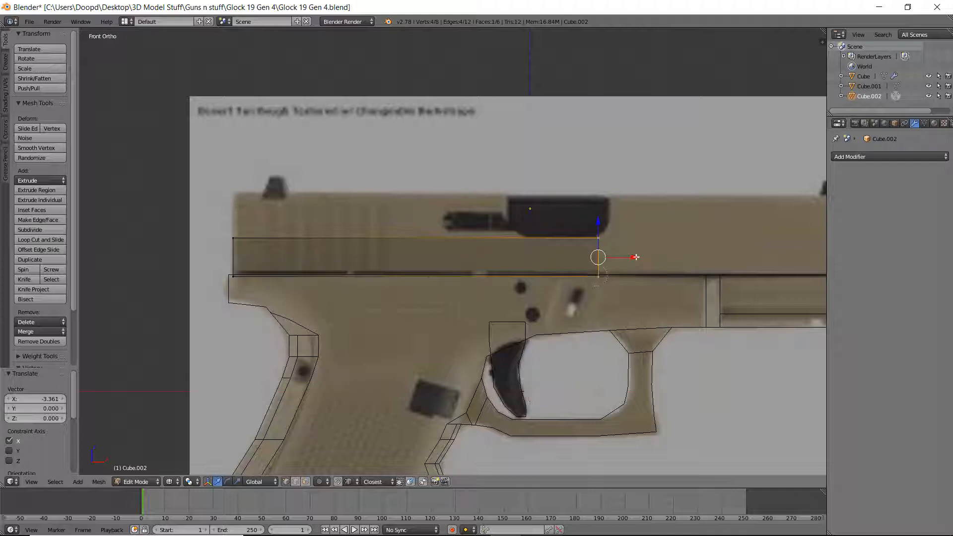
left_click_drag(631, 257, 781, 256)
middle_click_drag(672, 253, 458, 259, "shift")
left_click_drag(572, 262, 683, 258)
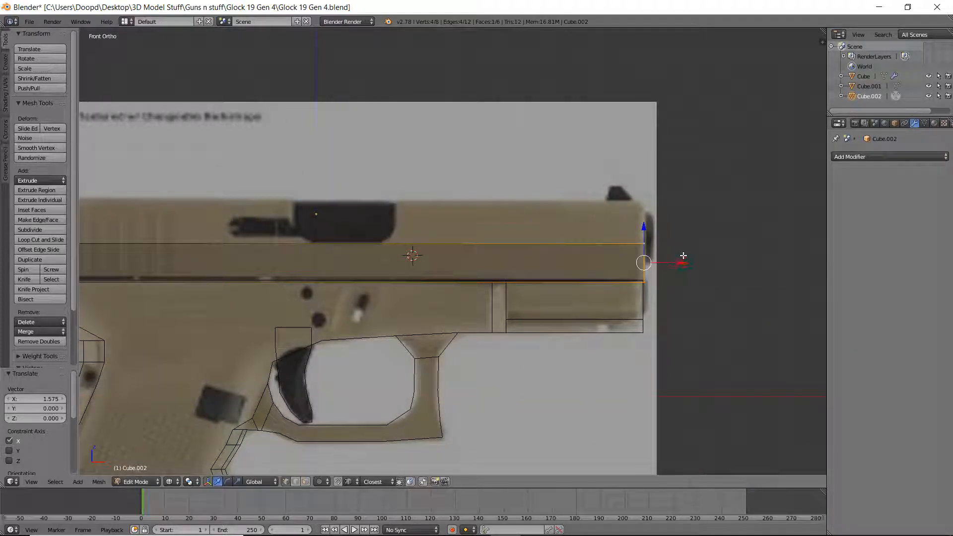
Step: Scale the whole slide block along Y to about 0.536 so it matches the frame's width
middle_click_drag(683, 258, 589, 272)
key("KP_3")
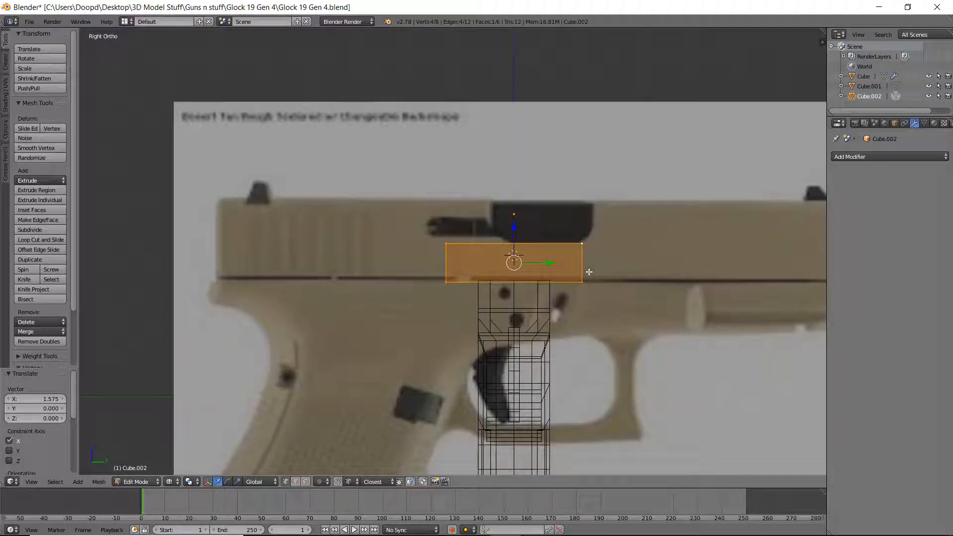
key("a")
key("a")
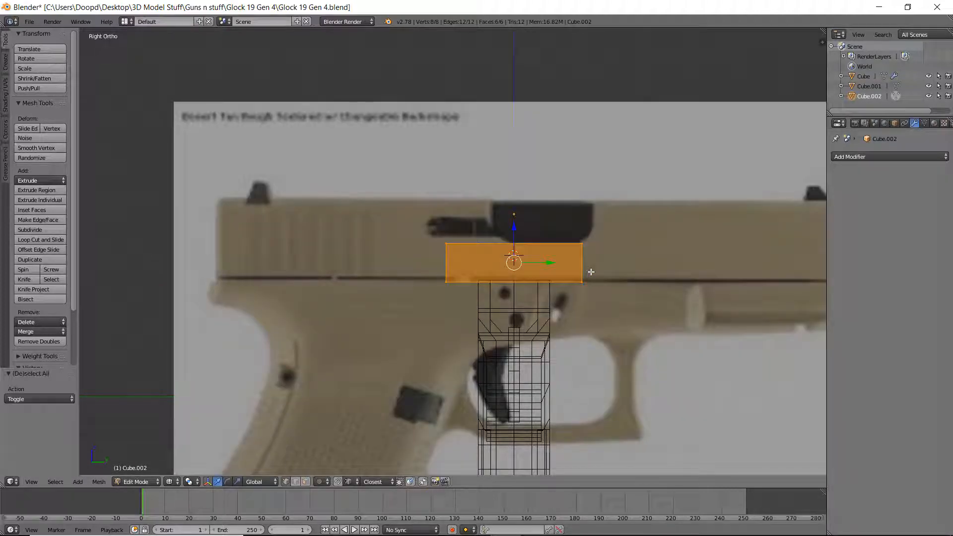
key("s")
key("y")
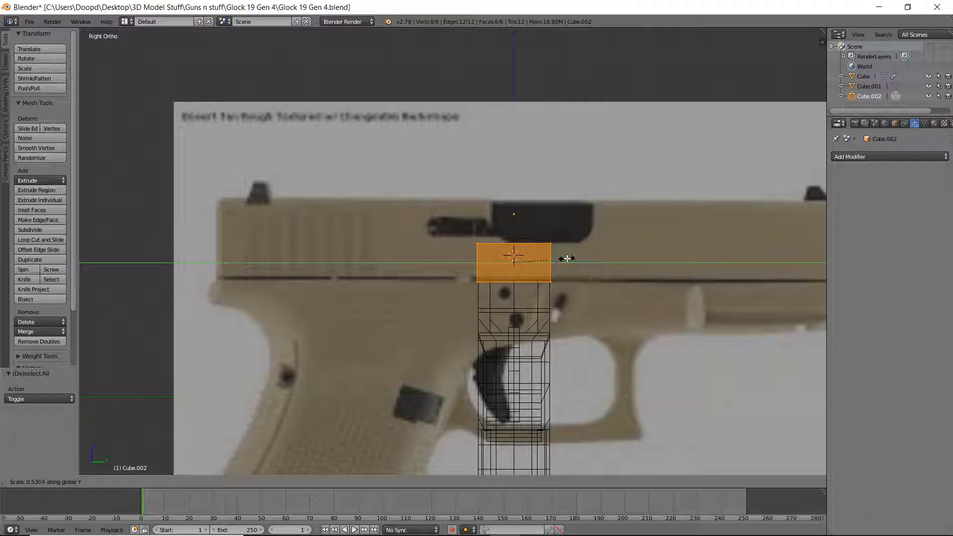
left_click(568, 258)
key("KP_1")
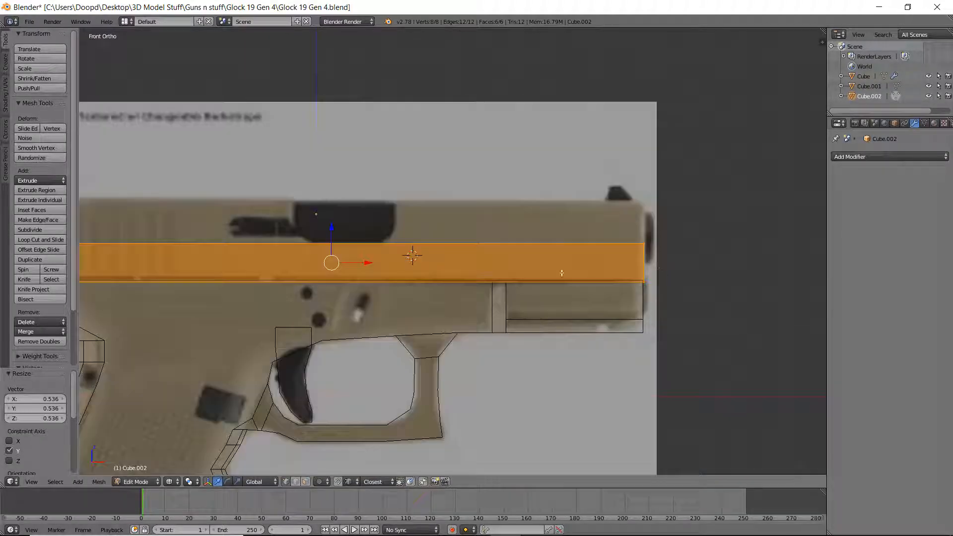
Step: Add a vertical edge loop to the slide block at the front edge of the ejection port
middle_click_drag(379, 254, 627, 251, "shift")
middle_click_drag(281, 258, 400, 257, "shift")
scroll(368, 248, "up", 2)
key("Tab")
key("Tab")
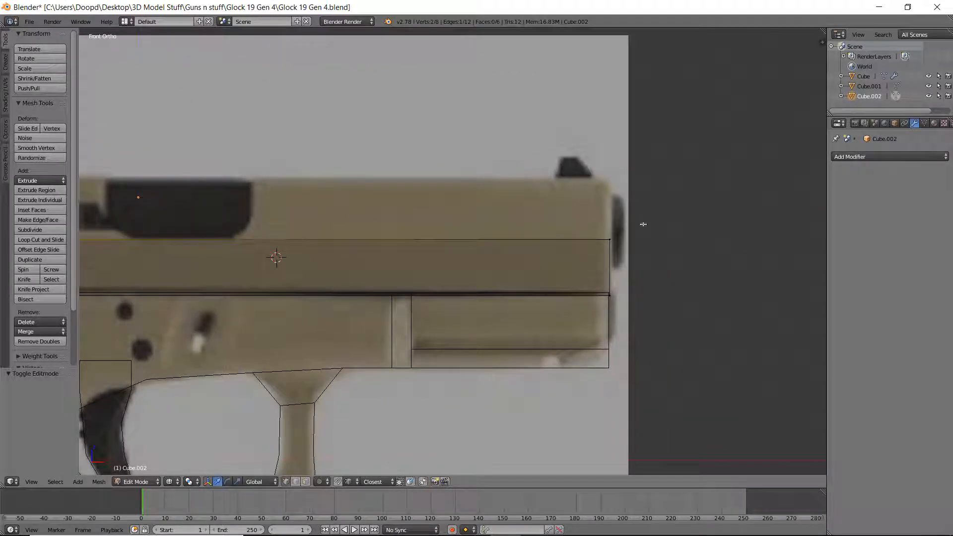
right_click(608, 242)
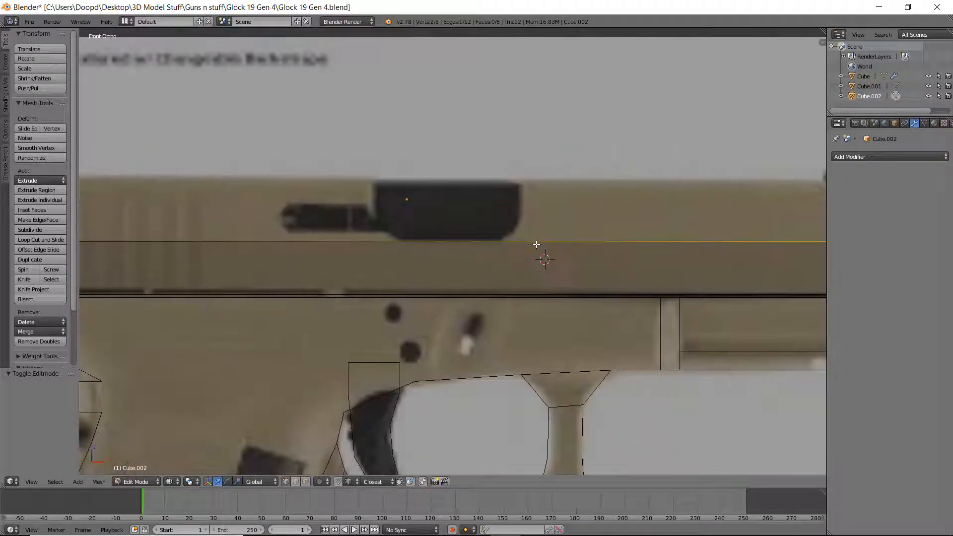
key("ctrl+r")
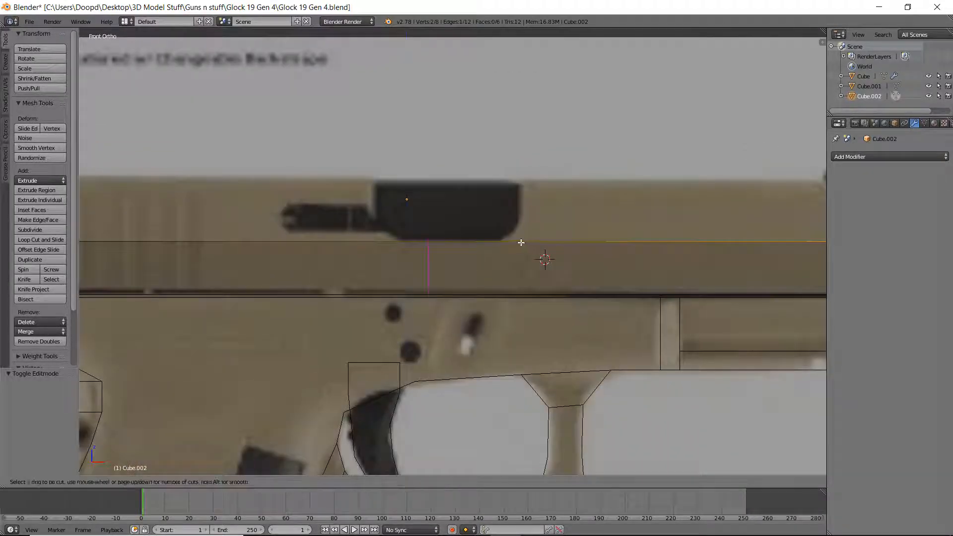
left_click(527, 249)
left_click(616, 225)
Step: Add two more vertical edge loops, near the ejection port's rear edge and at the extractor's rear end
key("ctrl+r")
left_click(395, 234)
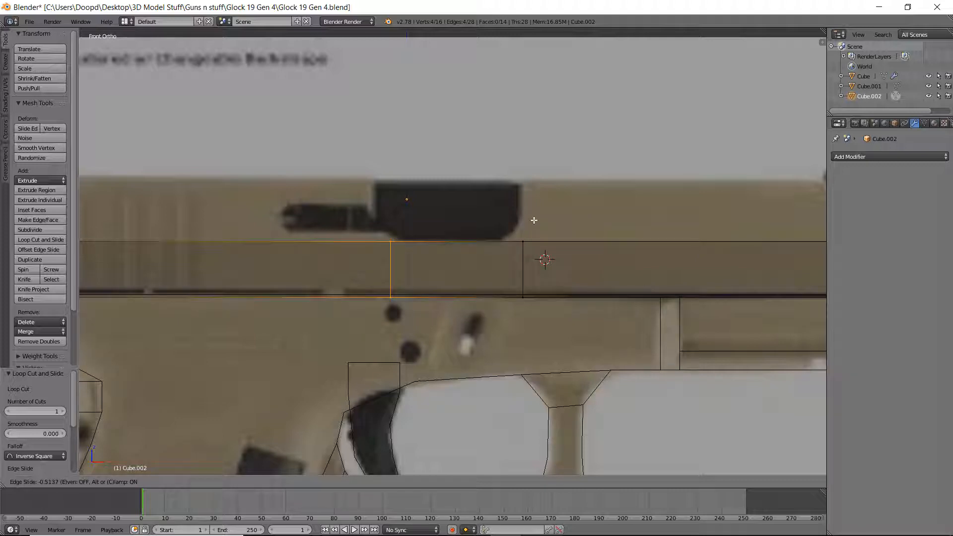
left_click(534, 220)
key("ctrl+r")
left_click(385, 232)
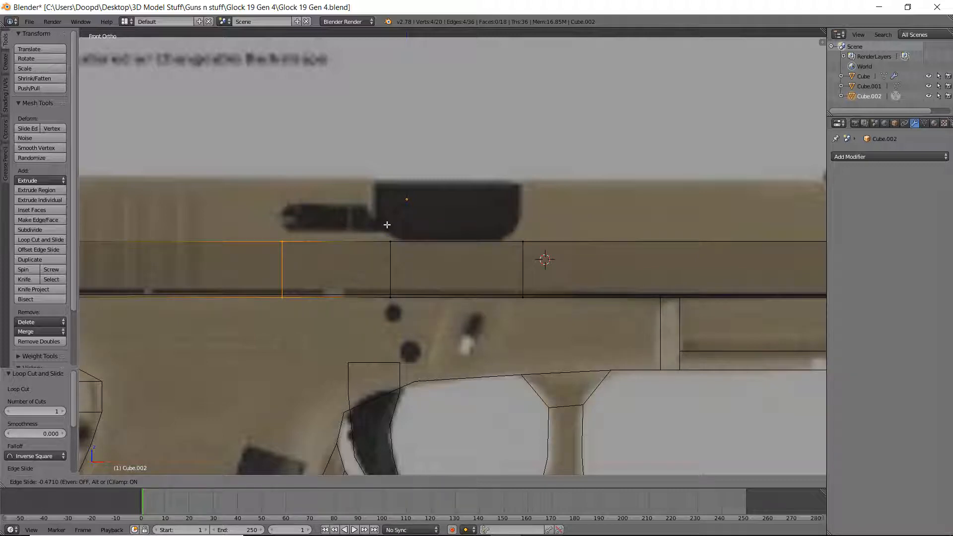
left_click(387, 225)
Step: Add a lengthwise edge loop near one side of the slide block and nudge it slightly along Y
middle_click_drag(419, 219, 544, 256)
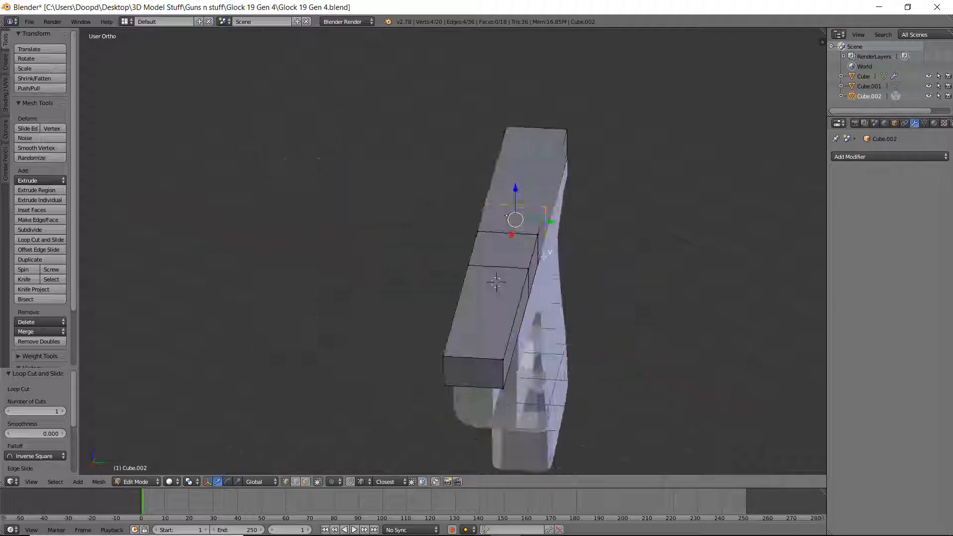
key("ctrl+r")
left_click(485, 356)
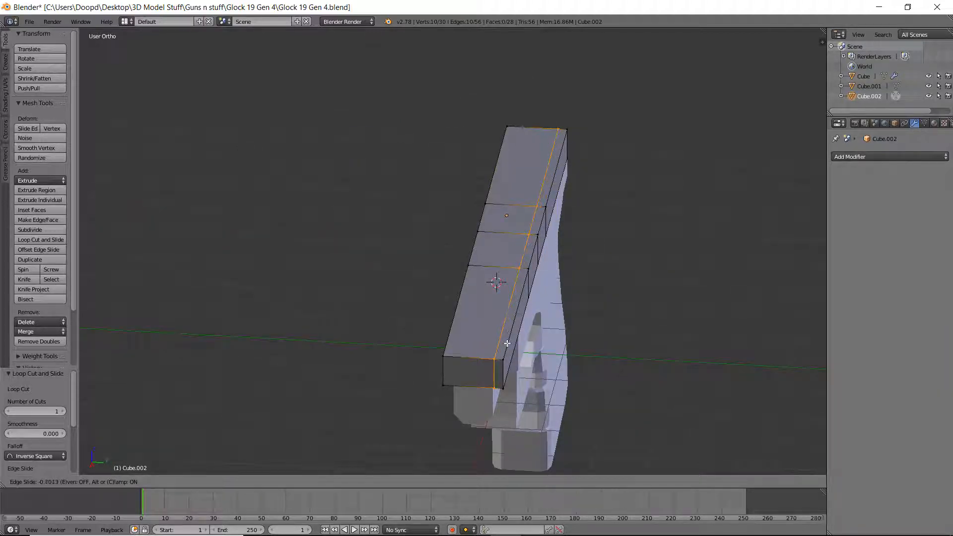
left_click(507, 343)
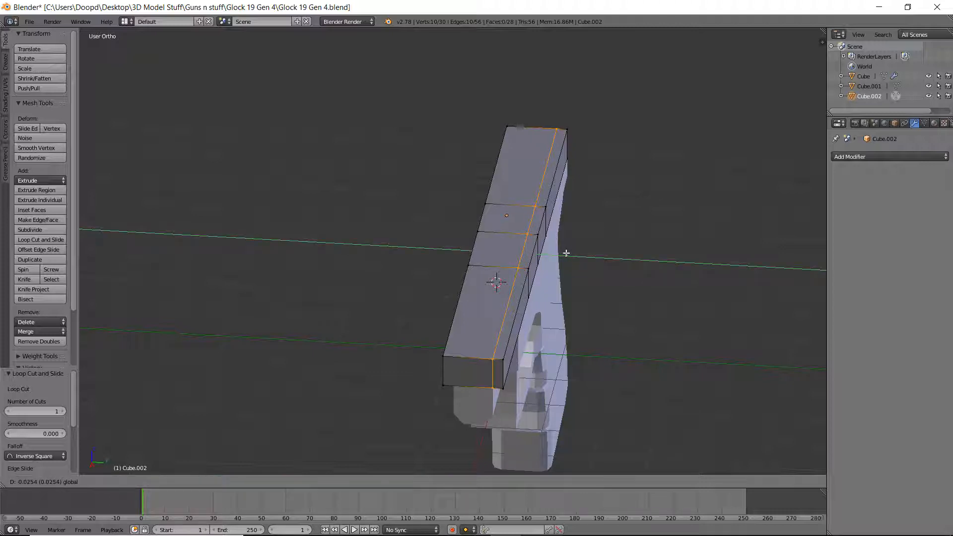
key("Tab")
middle_click_drag(568, 252, 595, 247)
key("Tab")
Step: Select the top vertices of the slide block's rear section, from its rear end to the extractor loop
right_click(480, 233)
key("KP_1")
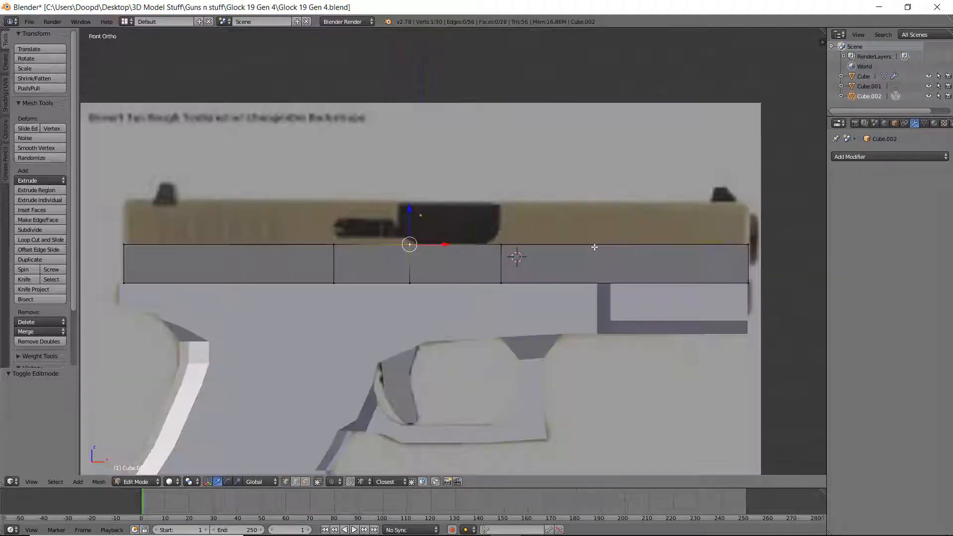
middle_click_drag(510, 290, 468, 315)
right_click(345, 210)
right_click(339, 227, "shift")
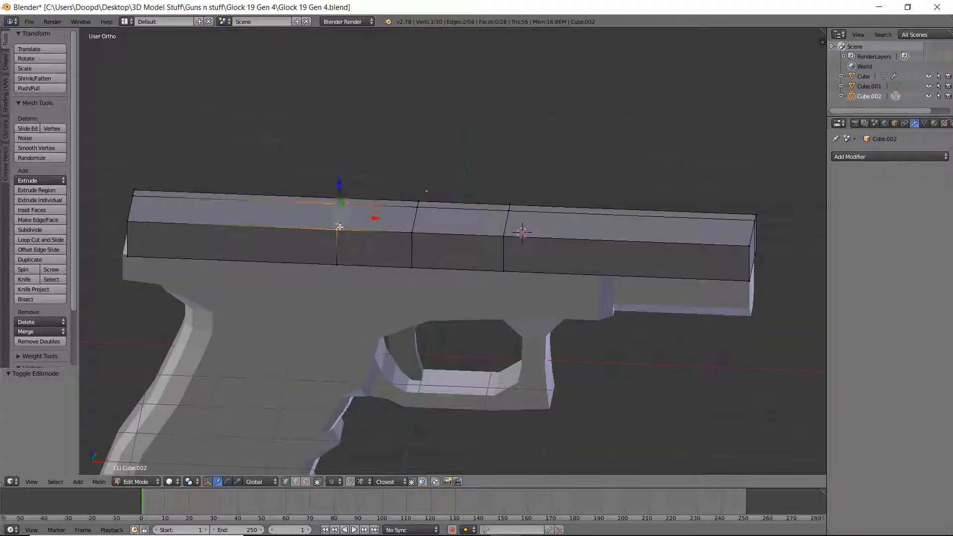
right_click(343, 198, "shift")
right_click(136, 190, "shift")
right_click(130, 221, "shift")
right_click(136, 196, "shift")
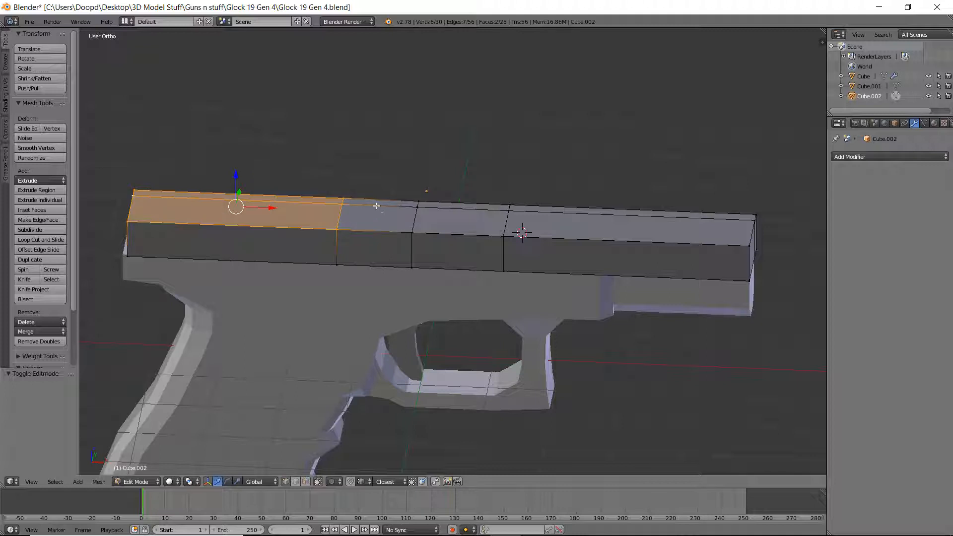
Step: Extend the vertex selection along the slide's top to its front end, leaving out the faces over the extractor and ejection port
right_click(415, 207, "shift")
right_click(417, 200, "shift")
right_click(511, 199, "shift")
right_click(511, 204, "shift")
right_click(508, 235, "shift")
right_click(510, 210, "shift")
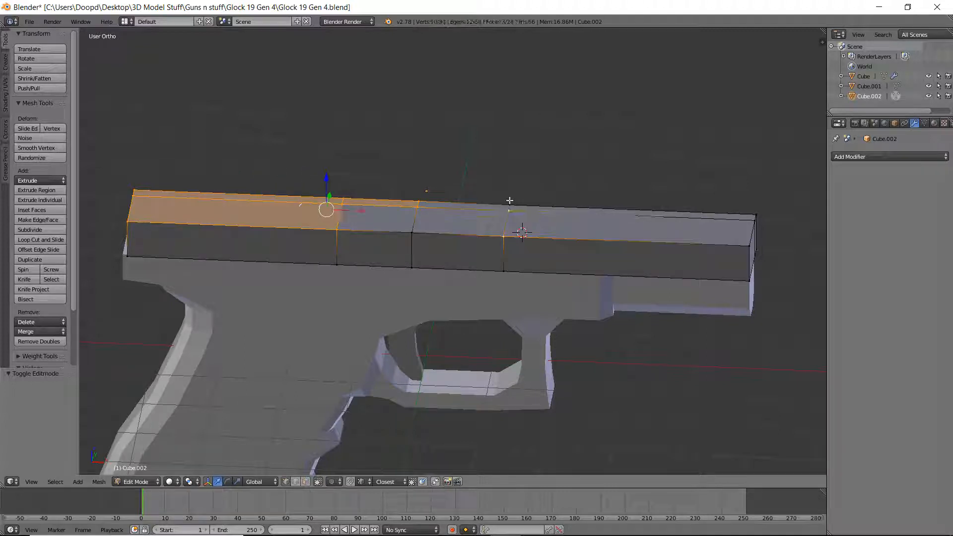
right_click(510, 201, "shift")
right_click(740, 249, "shift")
right_click(754, 220, "shift")
right_click(749, 214, "shift")
right_click(746, 222, "shift")
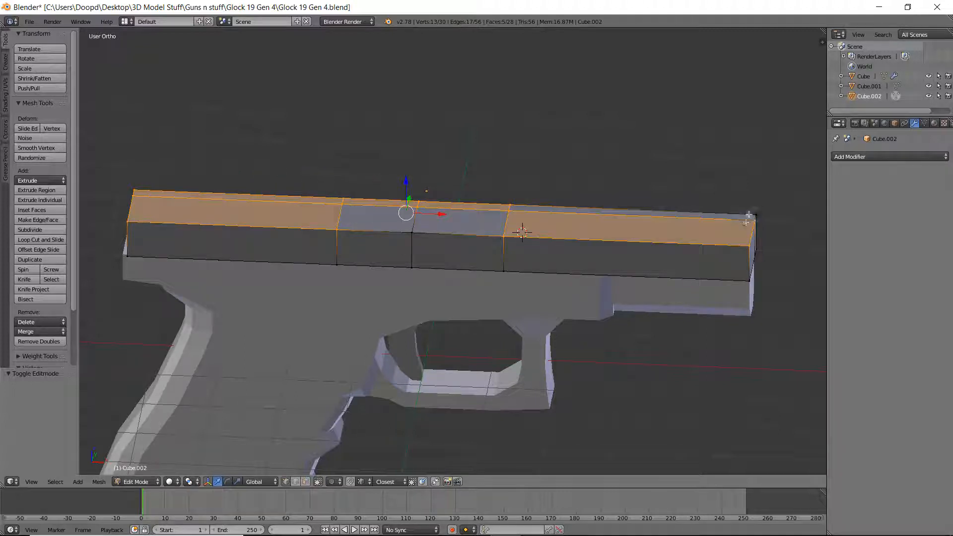
right_click(752, 212, "shift")
Step: Try extruding the selected top faces up about 0.627 to the slide's top edge in the reference image
key("KP_1")
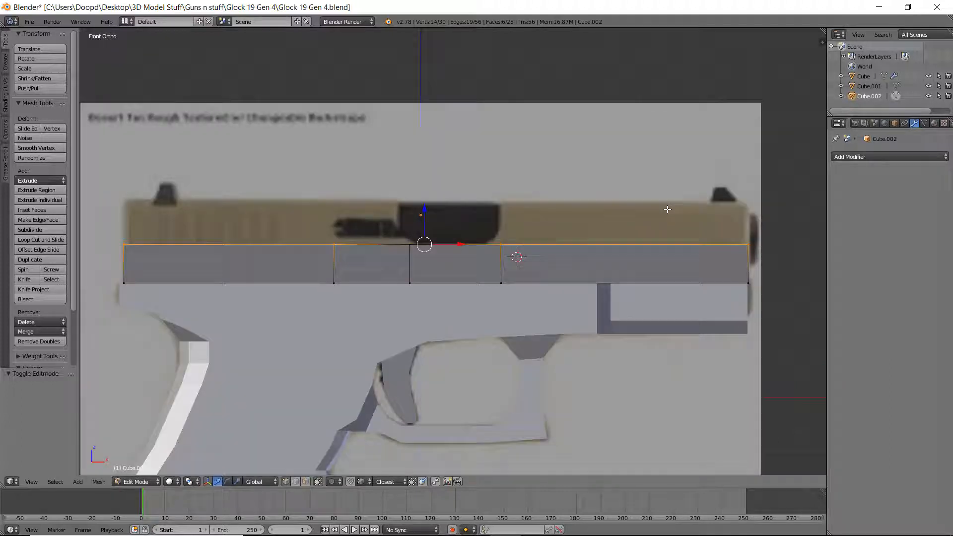
key("e")
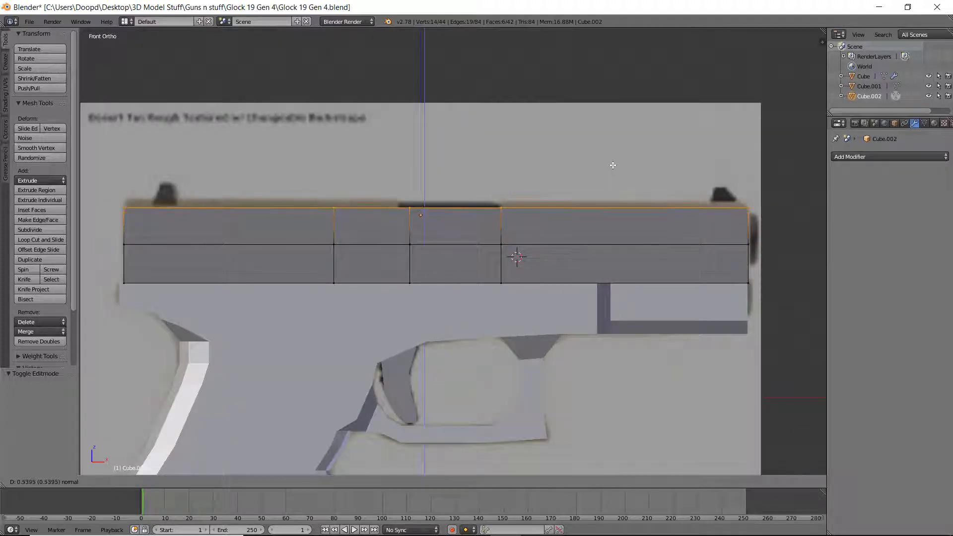
left_click(612, 162)
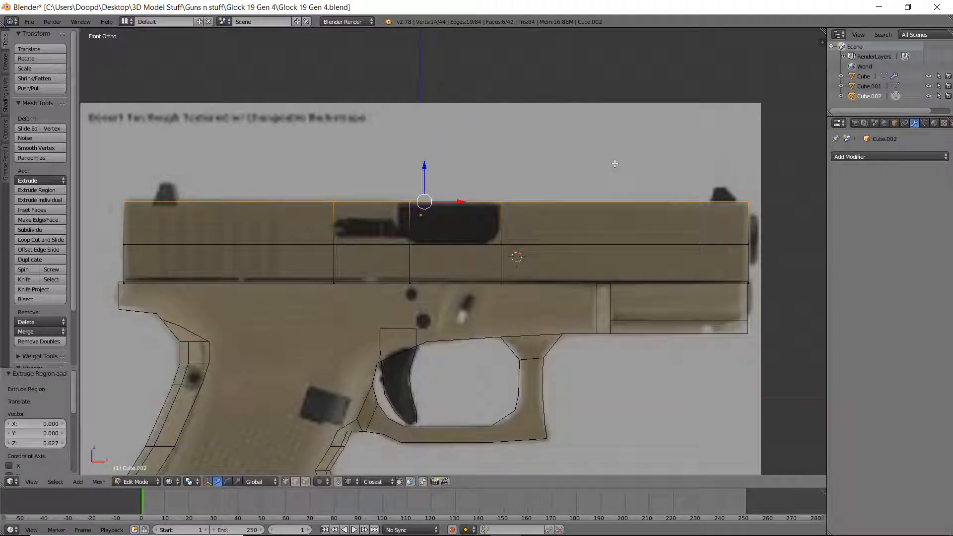
key("ctrl+z")
Step: Move the edge loop at the ejection port's rear edge -0.182 along X to match the reference
right_click(421, 297)
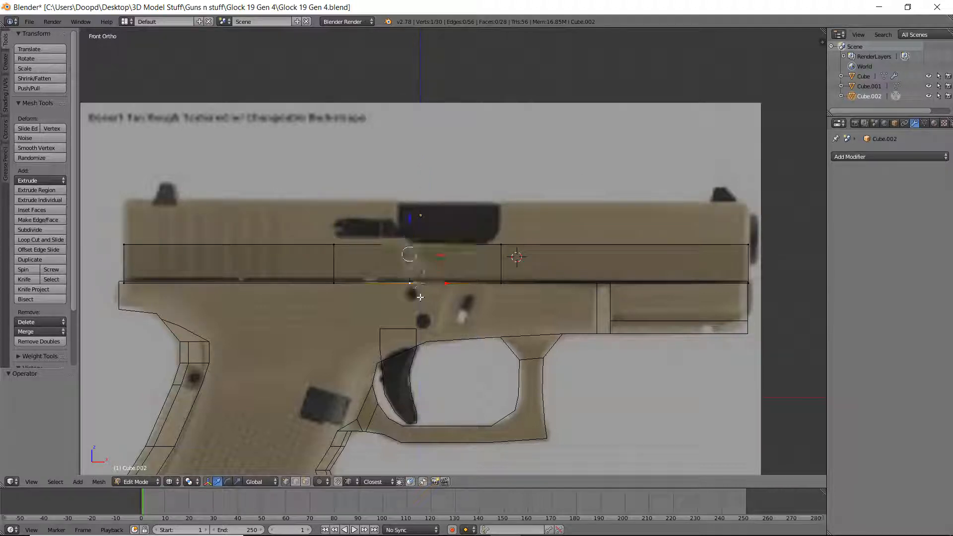
left_click_drag(441, 262, 428, 269)
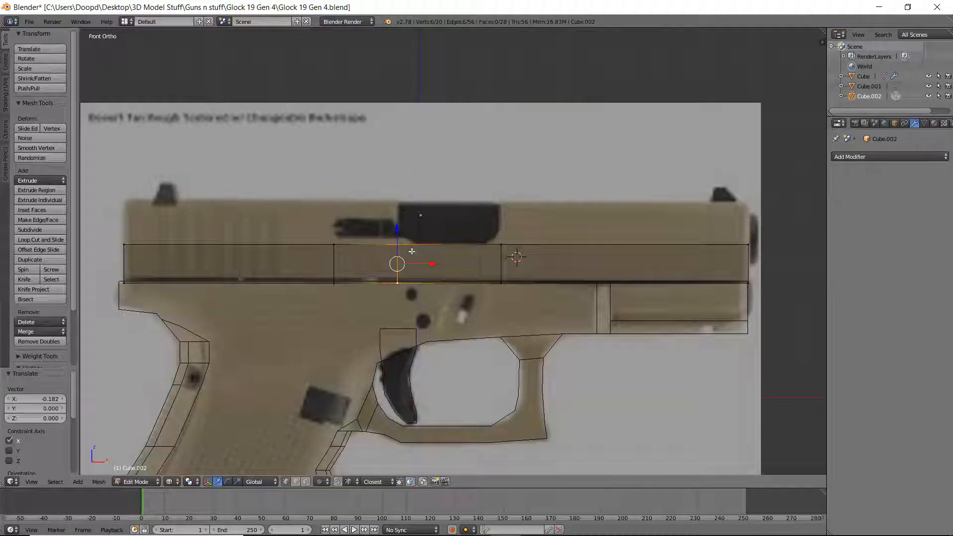
Step: Select the slide's top faces again, leaving out those over the extractor and ejection port, and clear stray front-end vertices
middle_click_drag(428, 269, 404, 204)
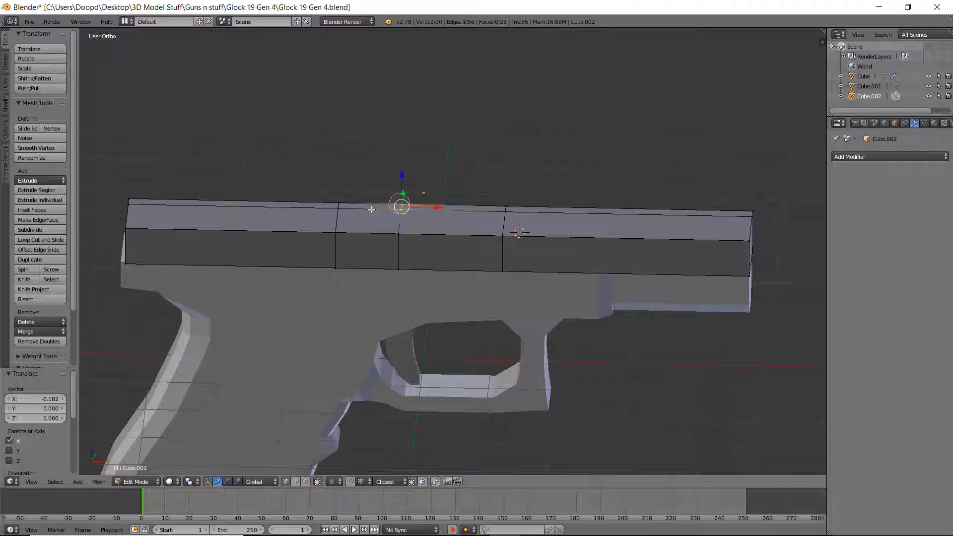
mouse_move(372, 210)
left_mouse_down()
mouse_move(246, 225)
mouse_move(174, 186)
mouse_move(579, 202)
mouse_move(510, 241)
left_mouse_up()
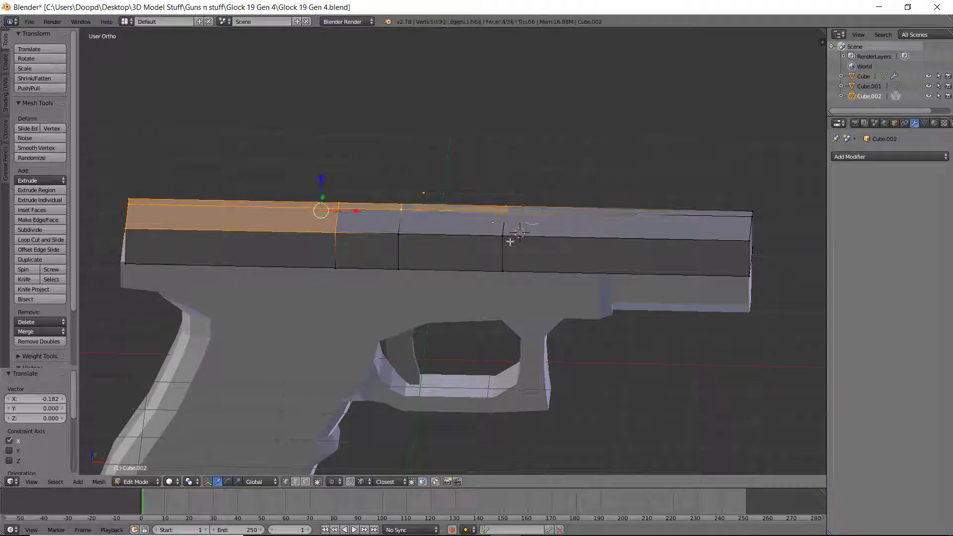
right_click(752, 212, "shift")
right_click(753, 240, "shift")
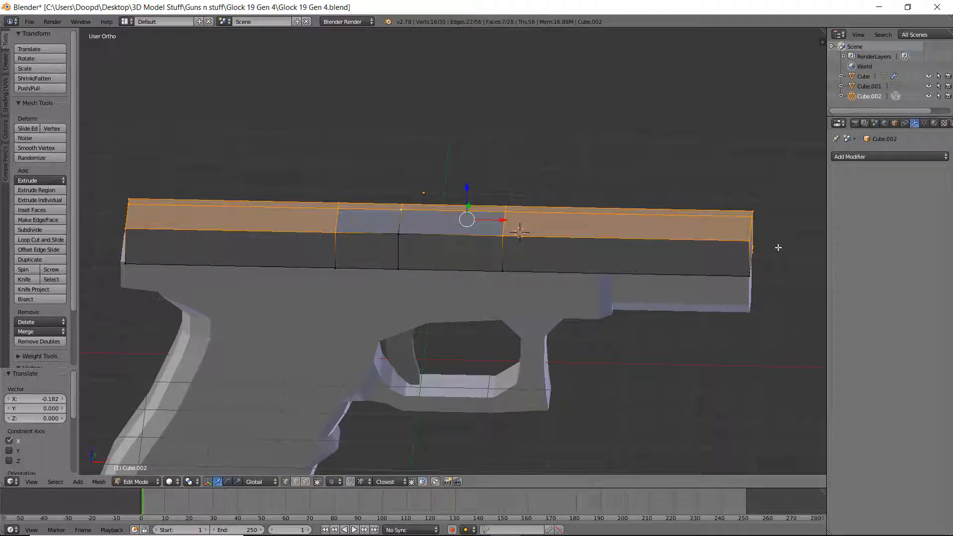
key("c")
middle_click(762, 251)
right_click(761, 251)
mouse_move(762, 251)
middle_mouse_down()
mouse_move(639, 220)
mouse_move(686, 232)
middle_mouse_up()
key("z")
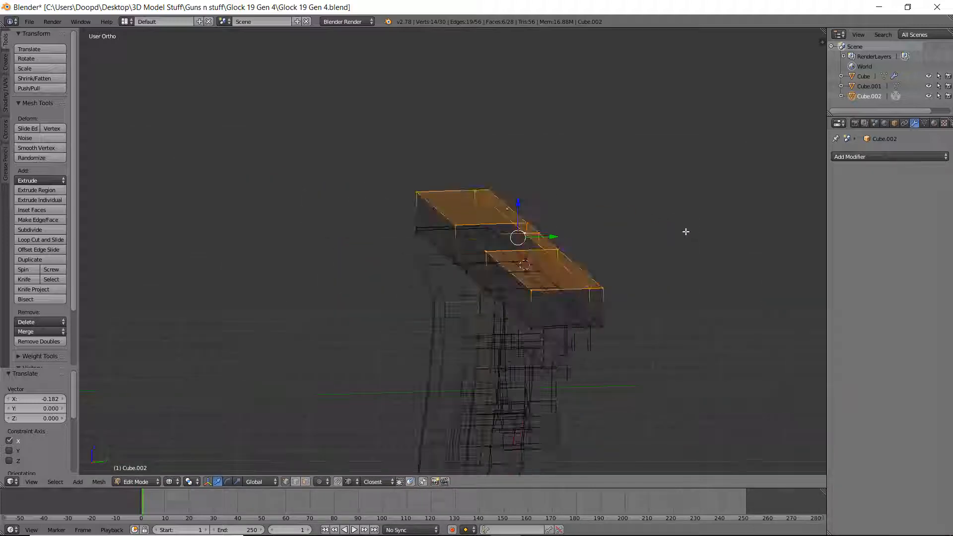
Step: Extrude the selected top faces up about 0.605 to the slide's top edge in the reference image
key("KP_1")
key("e")
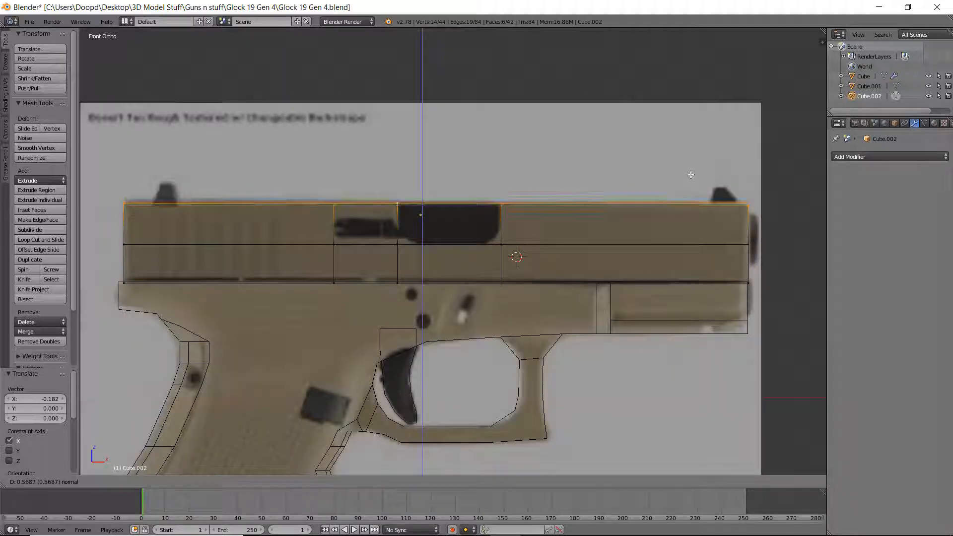
left_click(688, 174)
middle_click_drag(688, 174, 651, 230)
key("KP_1")
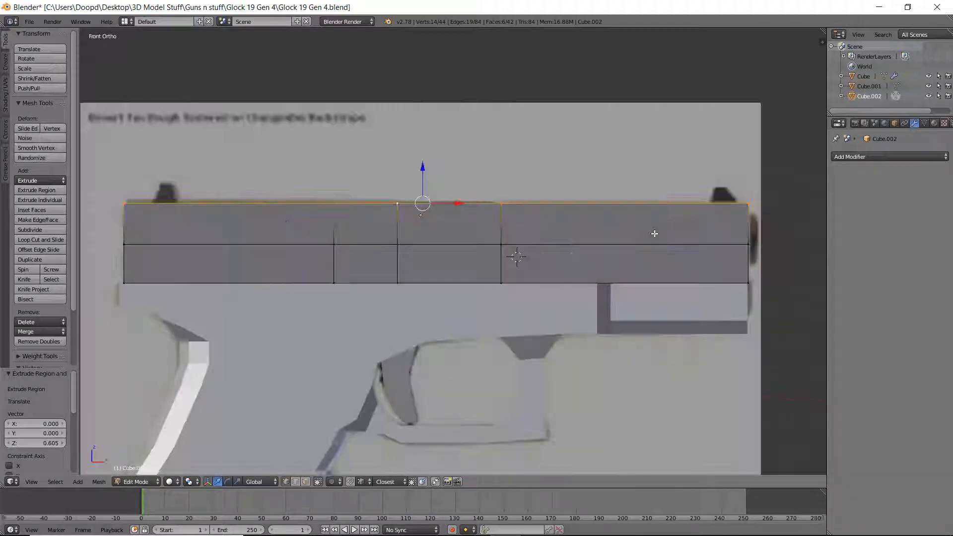
key("z")
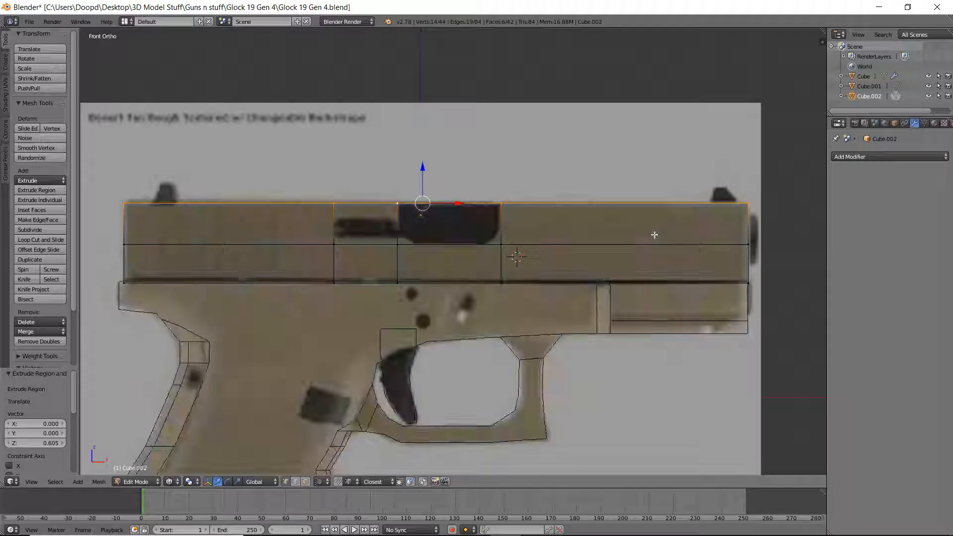
Step: Add a lengthwise edge loop around the slide's raised section, just above the extractor
key("ctrl+r")
left_click(329, 218)
left_click(331, 215)
Step: Extrude the small face above the extractor's rear end forward about 0.928 to the ejection port's rear edge
right_click(332, 215)
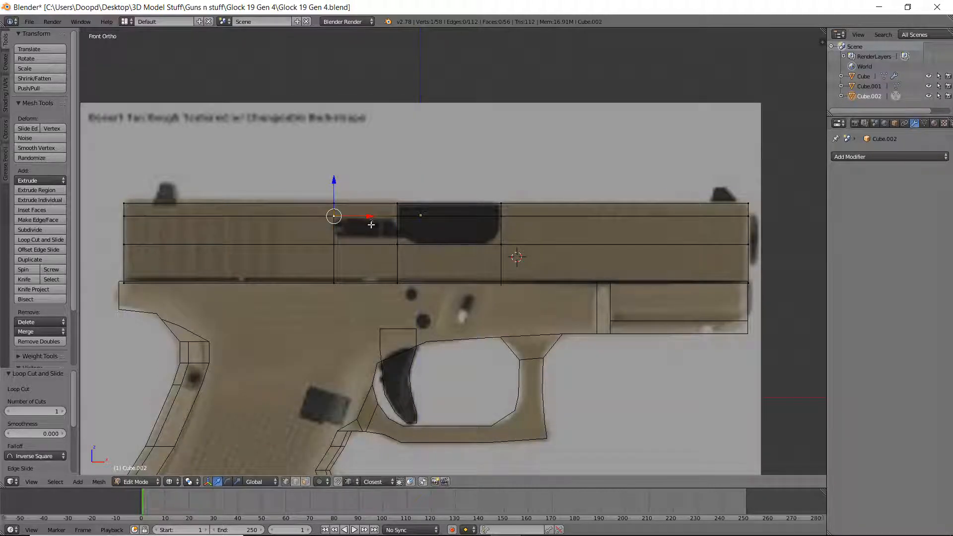
key("z")
middle_click_drag(372, 224, 341, 204)
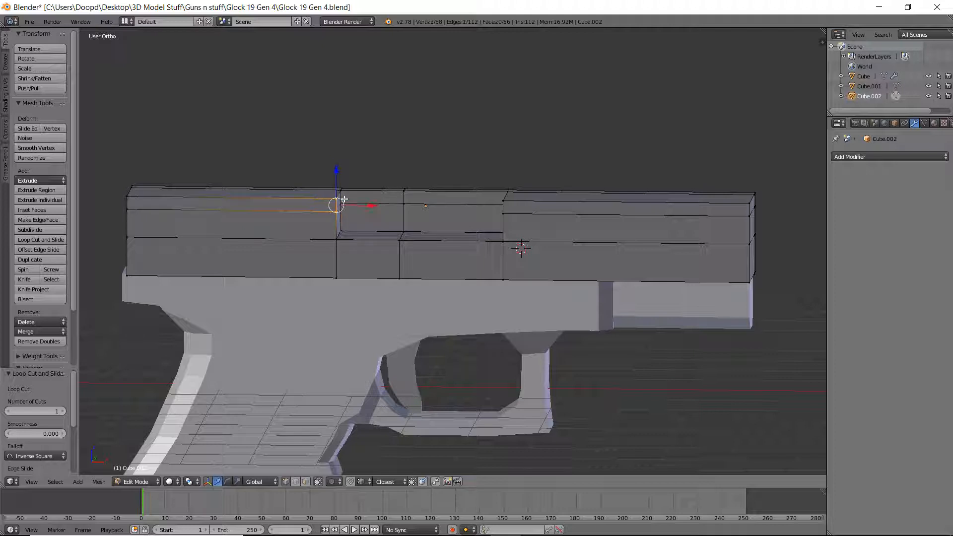
right_click(340, 194, "shift")
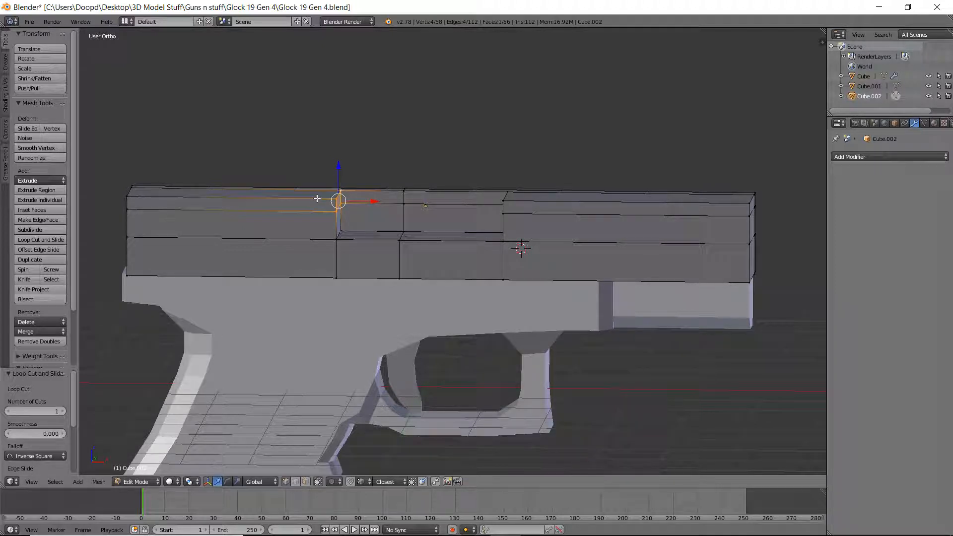
key("KP_1")
key("z")
key("e")
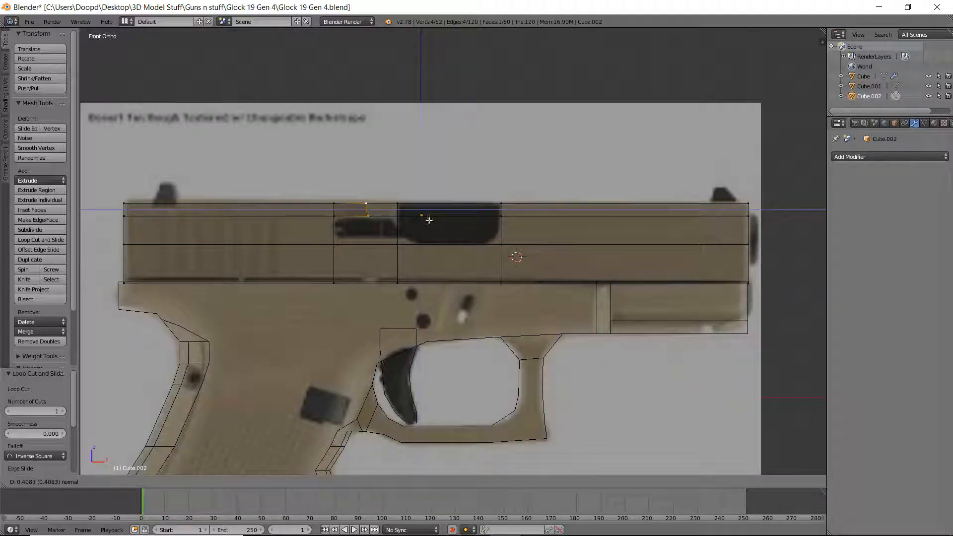
left_click(400, 219)
middle_click_drag(399, 218, 390, 246)
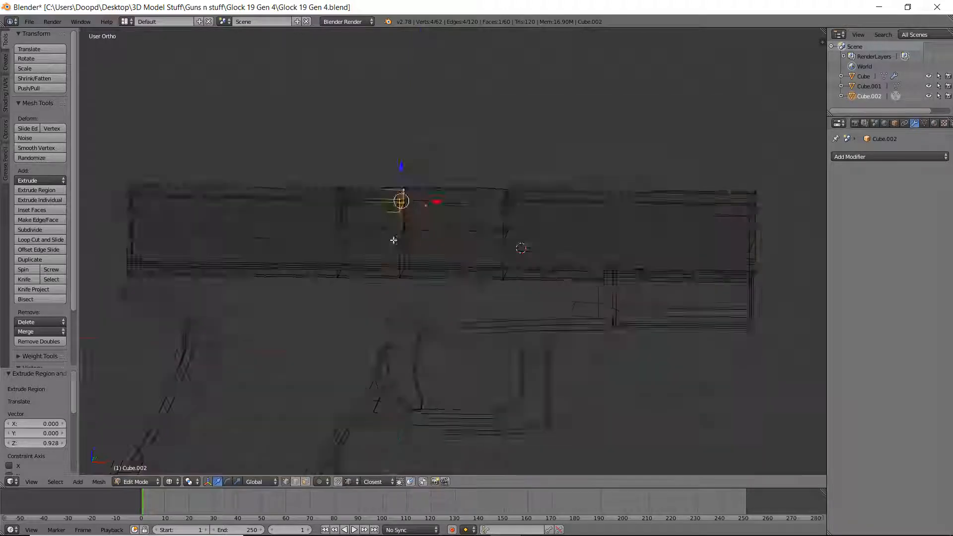
Step: Remove the duplicate vertices from the entire slide mesh and leave Edit Mode
key("a")
key("z")
key("a")
key("a")
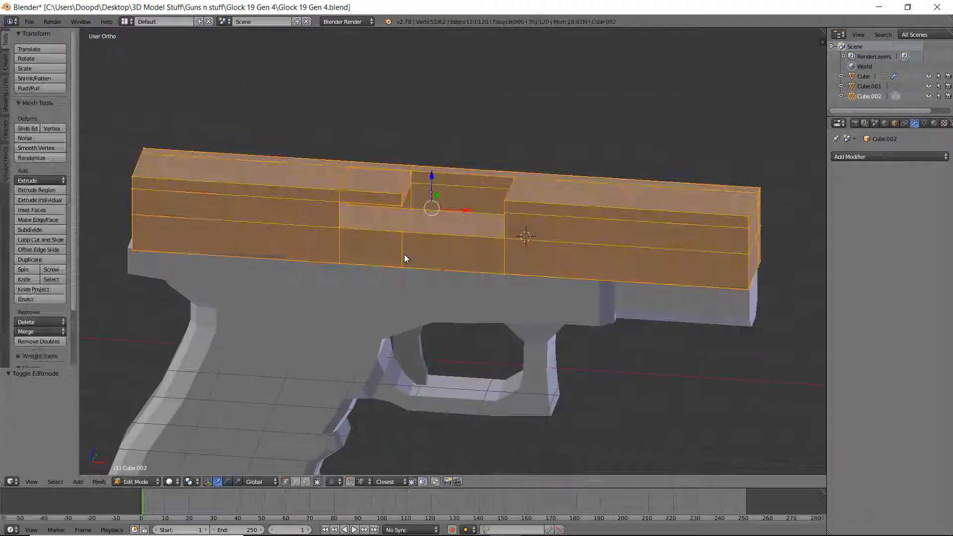
left_click(50, 342)
key("Tab")
middle_click_drag(298, 215, 531, 164)
Step: Try raising the two outer vertices on the extractor's lower edge about 0.067 along Z
key("KP_1")
key("z")
scroll(405, 215, "up", 2)
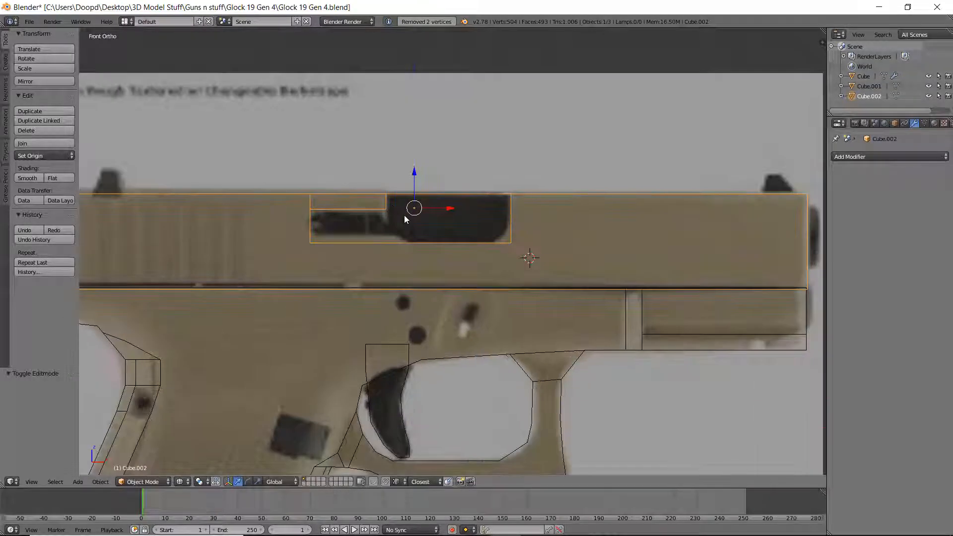
key("Tab")
right_click(400, 242)
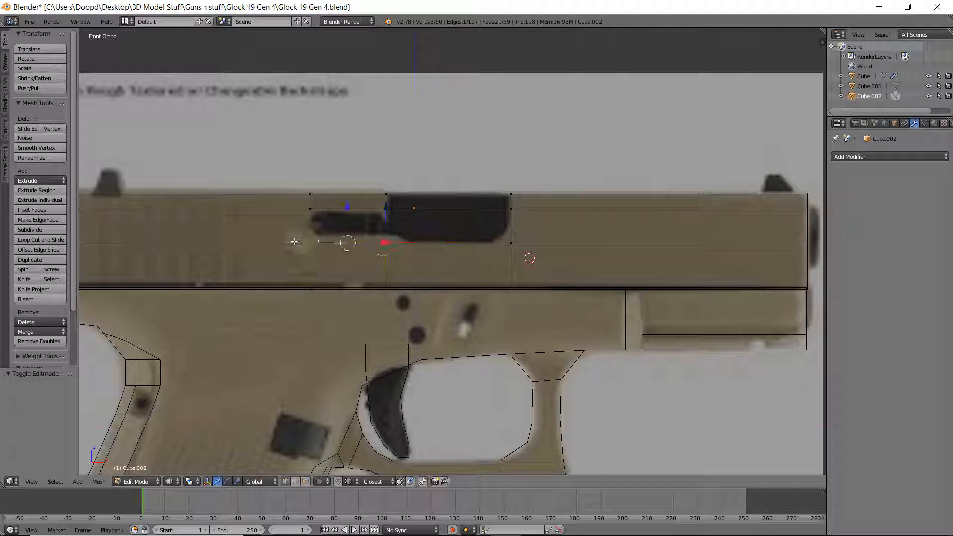
right_click(310, 242)
key("z")
right_click(386, 243, "shift")
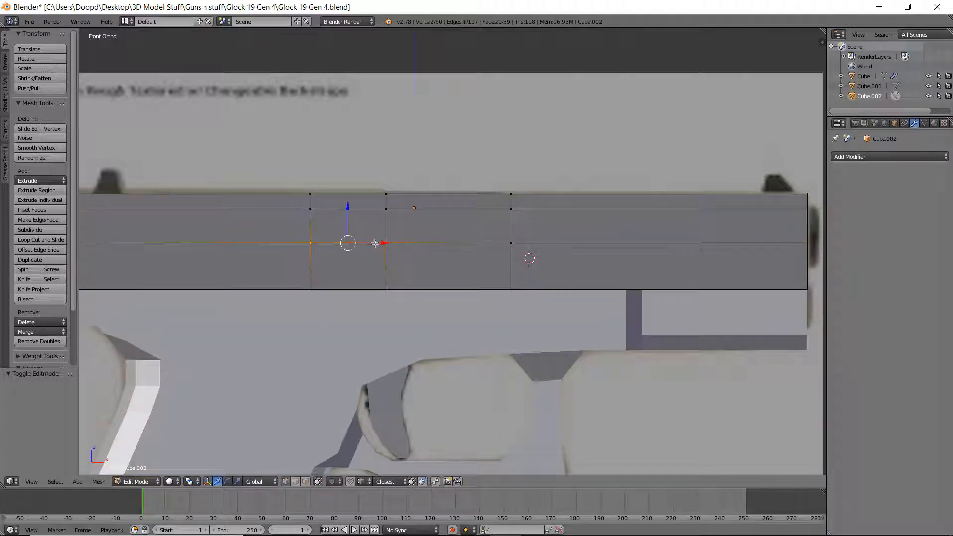
key("z")
key("g")
key("z")
left_click(347, 203)
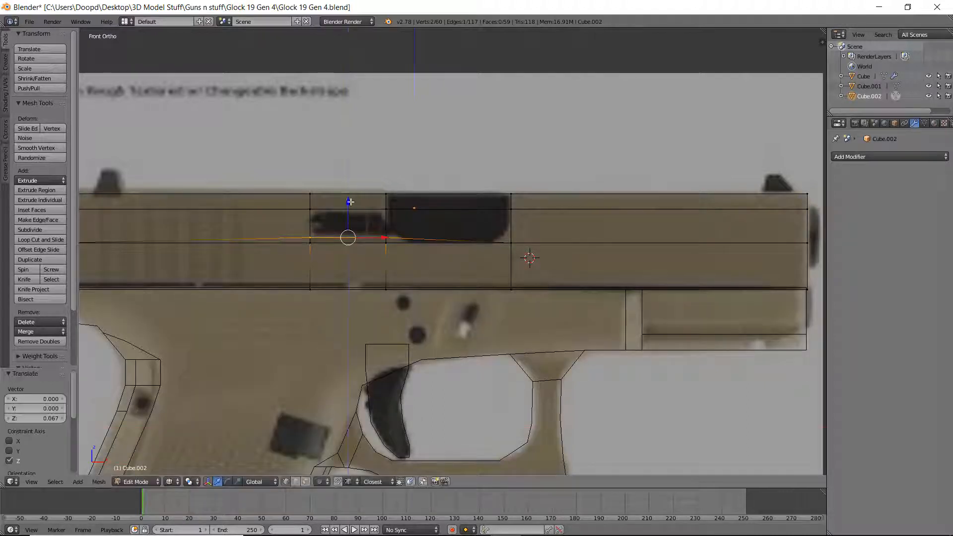
key("z")
right_click(385, 238)
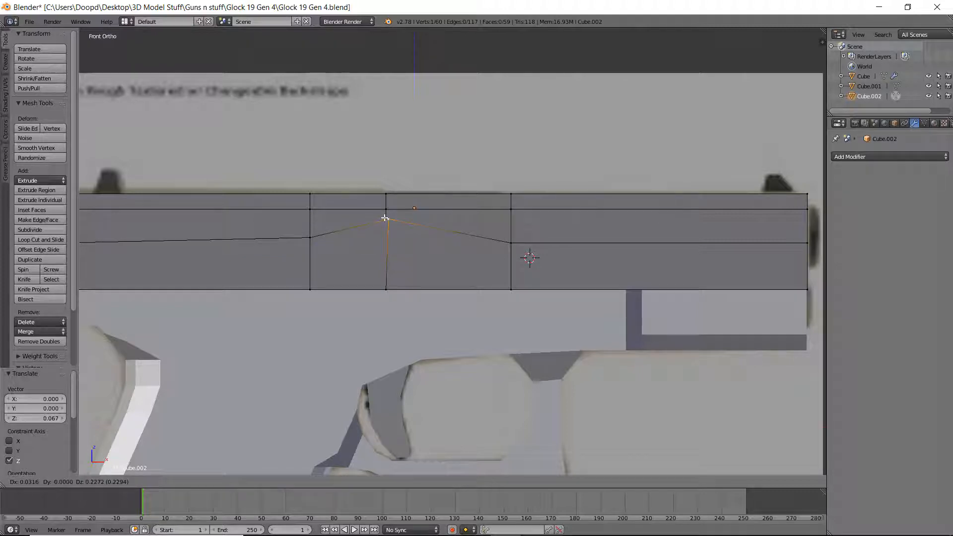
Step: Try raising the four outer and inner vertices of the extractor recess's lower face about 0.091 along Z
mouse_move(387, 236)
middle_mouse_down()
mouse_move(351, 245)
mouse_move(379, 236)
middle_mouse_up()
right_click(319, 236, "shift")
right_click(398, 232, "shift")
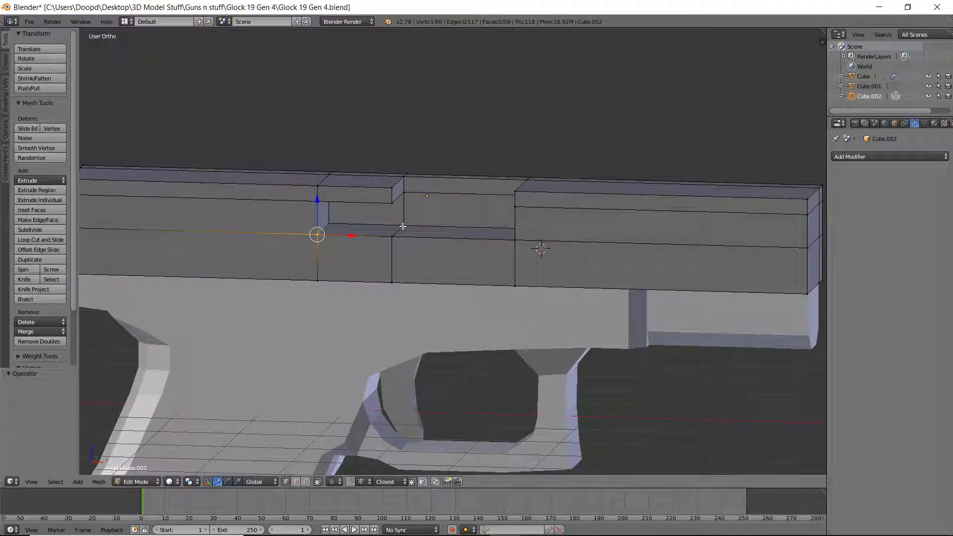
right_click(332, 219, "shift")
right_click(390, 237, "shift")
key("KP_1")
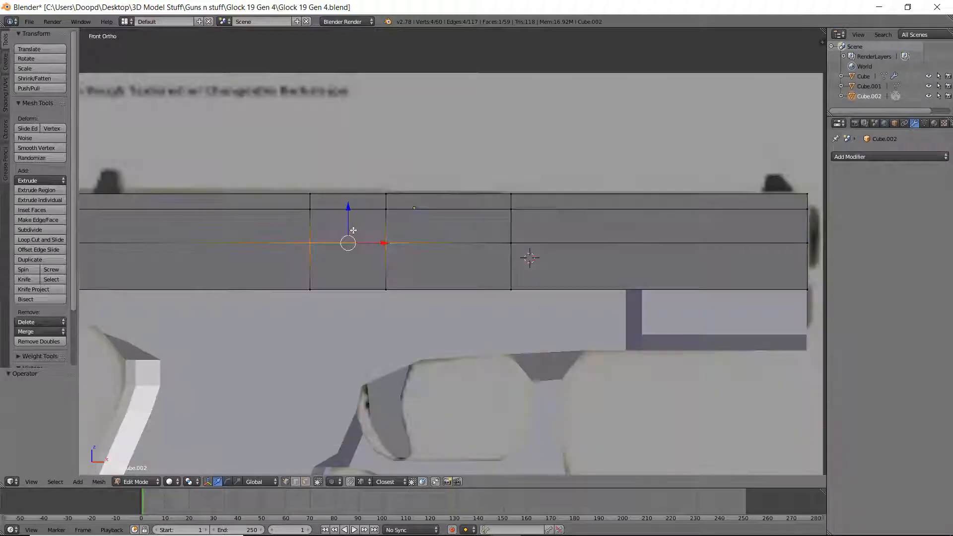
key("z")
key("g")
key("z")
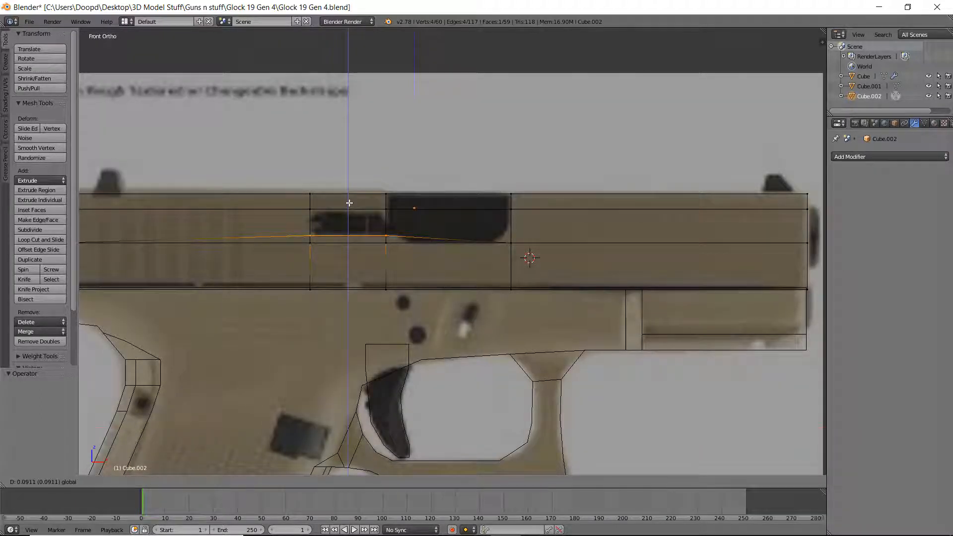
left_click(350, 203)
key("ctrl+z")
Step: Try raising all vertices through the slide's width along the extractor's lower edge by 0.091 along Z
key("c")
left_click_drag(382, 245, 301, 245)
right_click(296, 245)
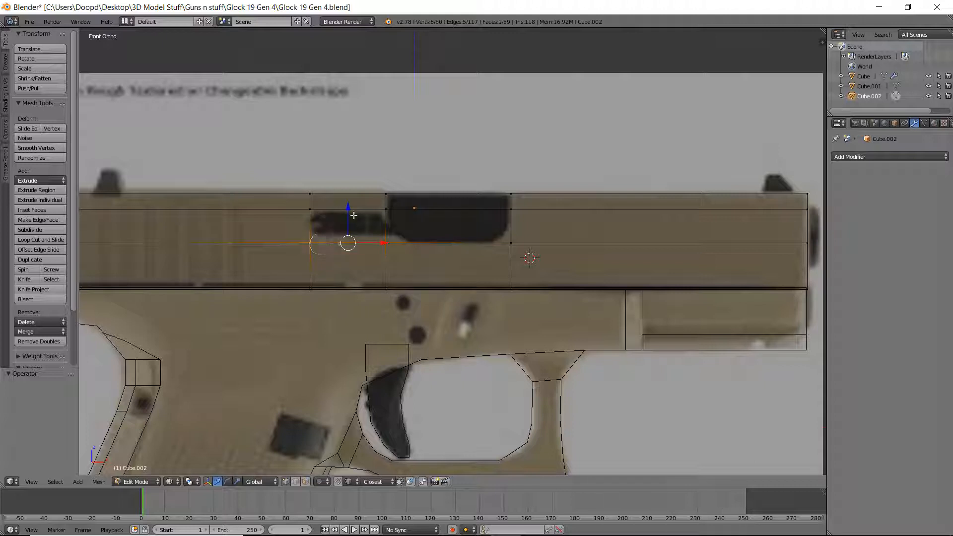
left_click_drag(349, 208, 346, 200)
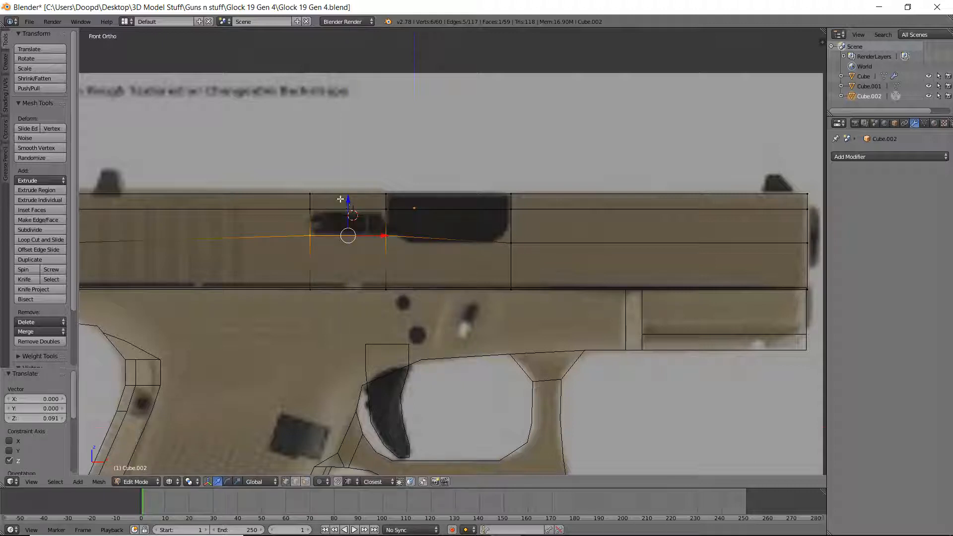
key("ctrl+z")
Step: Add a vertical edge loop slightly ahead of the ejection port's rear edge, where its slanted lower corner ends
key("ctrl+r")
left_click(403, 244)
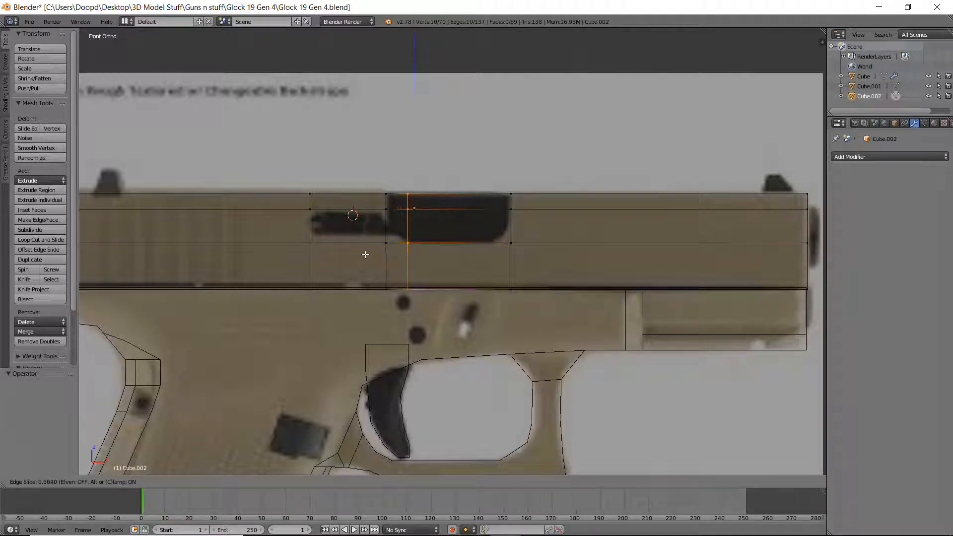
left_click(369, 253)
Step: Select all vertices along the extractor's lower edge through the slide's width and raise them 0.085 along Z
key("a")
key("c")
left_click_drag(386, 246, 309, 244)
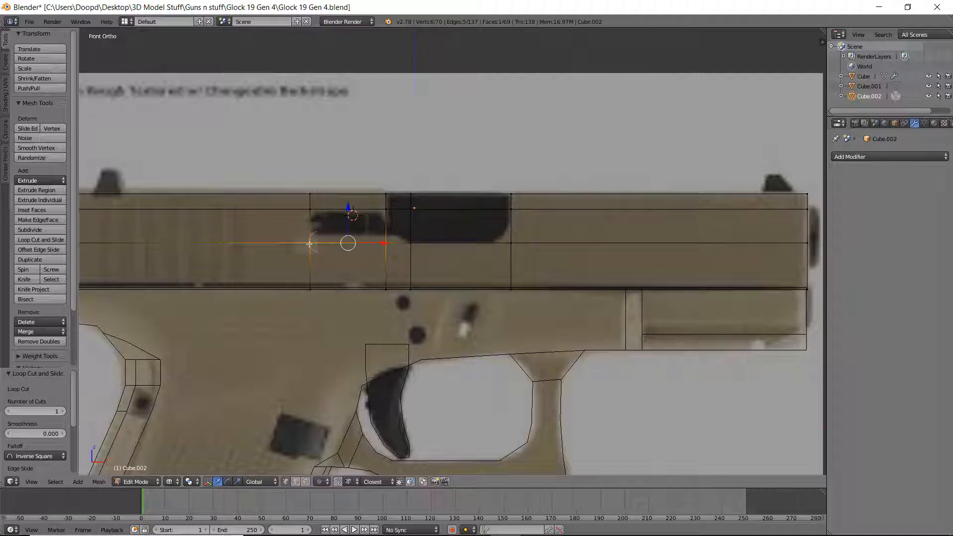
left_click_drag(354, 207, 354, 201)
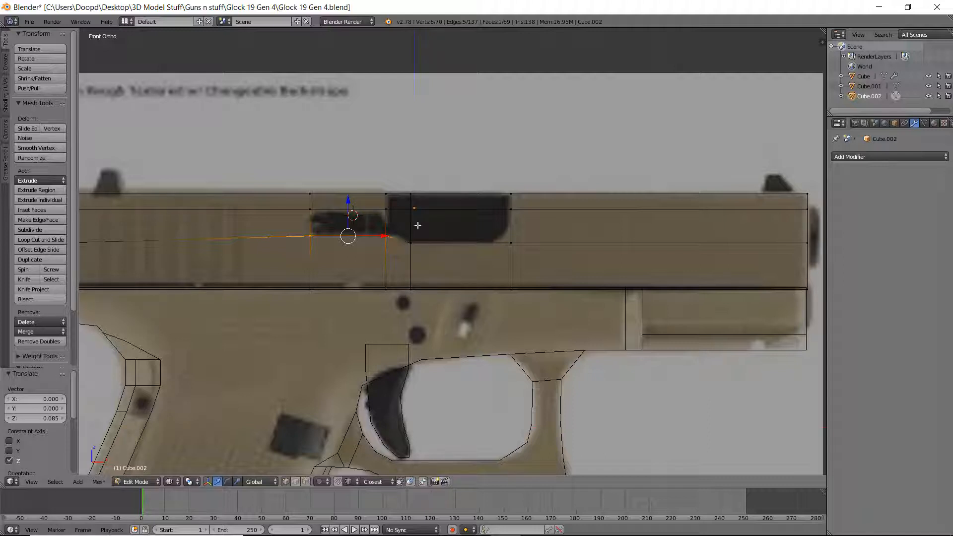
right_click(517, 246)
key("z")
key("z")
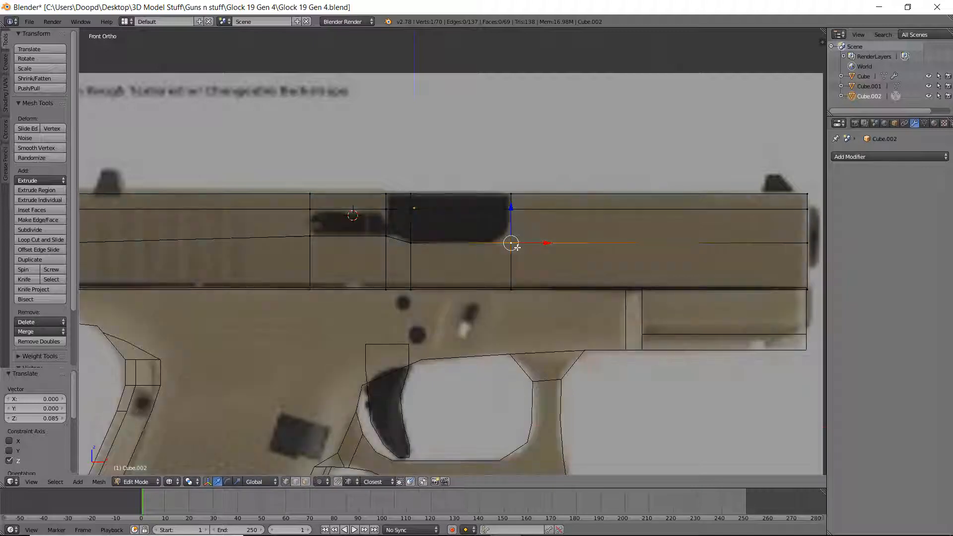
key("g")
key("z")
right_click(506, 198)
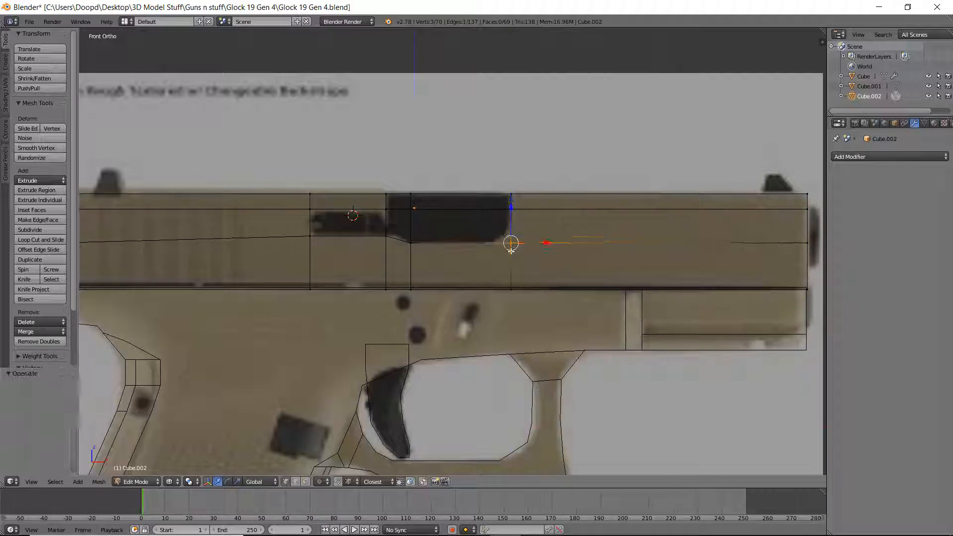
Step: Leave mesh editing of the slide, snap the 3D cursor to the centre and add a cube there
key("z")
middle_click_drag(498, 251, 534, 237)
key("Tab")
key("Tab")
key("Tab")
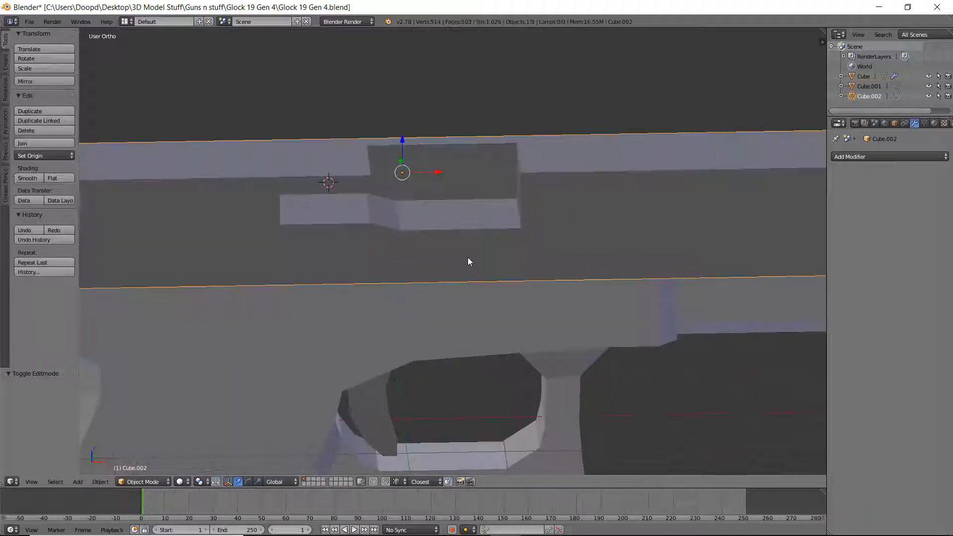
key("shift+s")
left_click(500, 287)
key("shift+a")
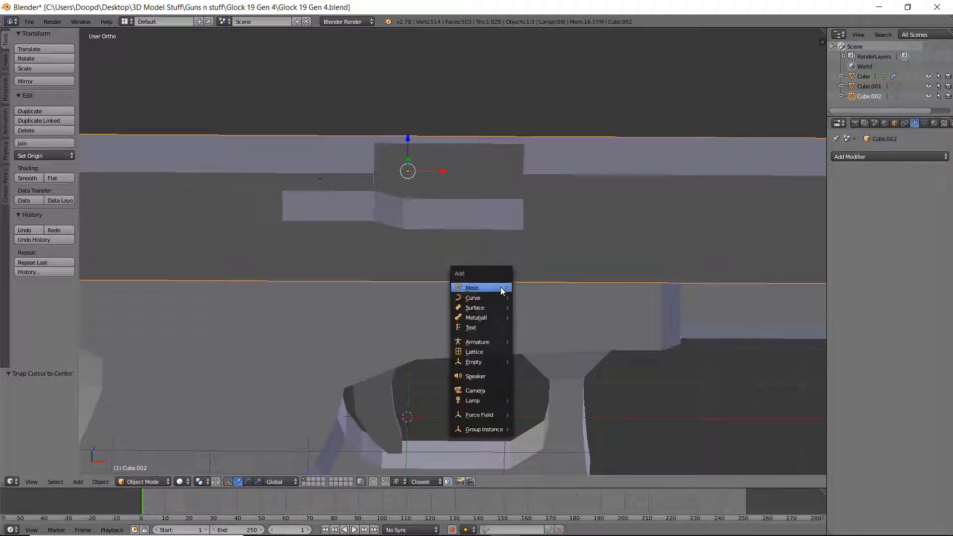
left_click(516, 295)
Step: In front view, raise the new cube about 2.53 units along Z and adjust its position over the ejection port
key("KP_1")
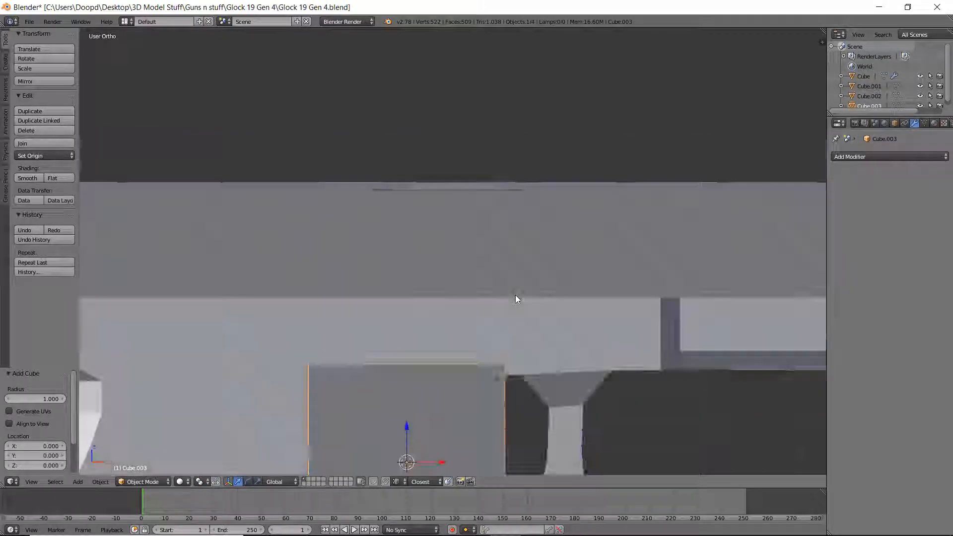
key("g")
key("z")
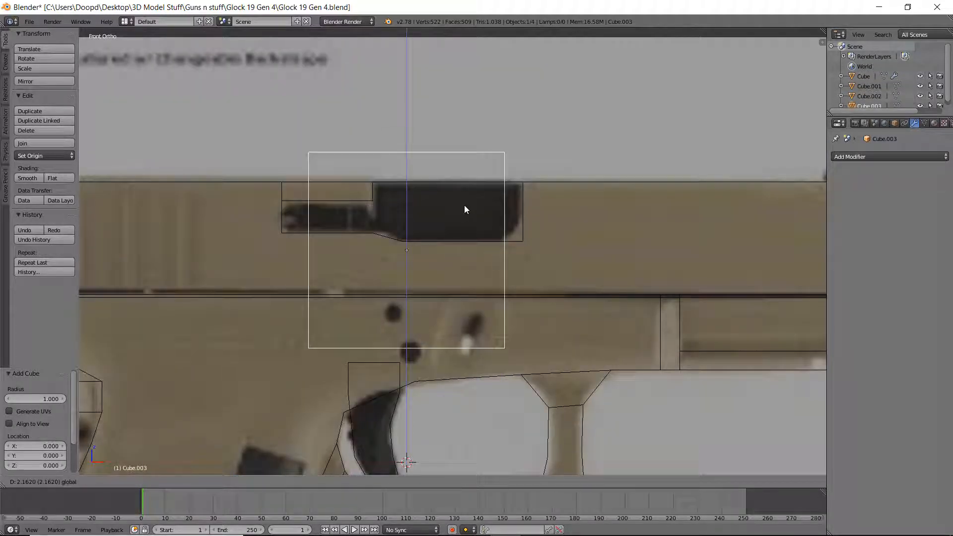
left_click(472, 182)
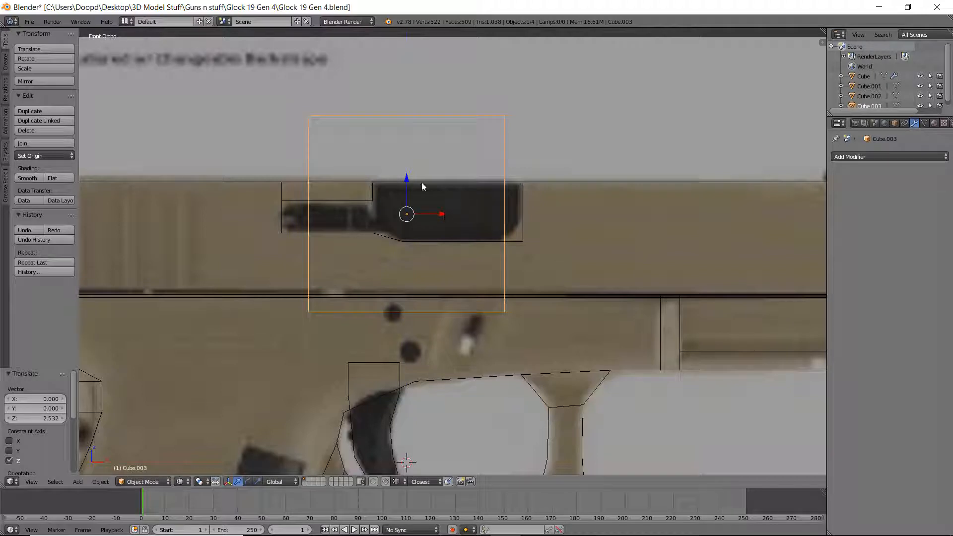
left_click_drag(410, 177, 411, 174)
mouse_move(448, 208)
left_mouse_down()
mouse_move(502, 200)
mouse_move(446, 211)
left_mouse_up()
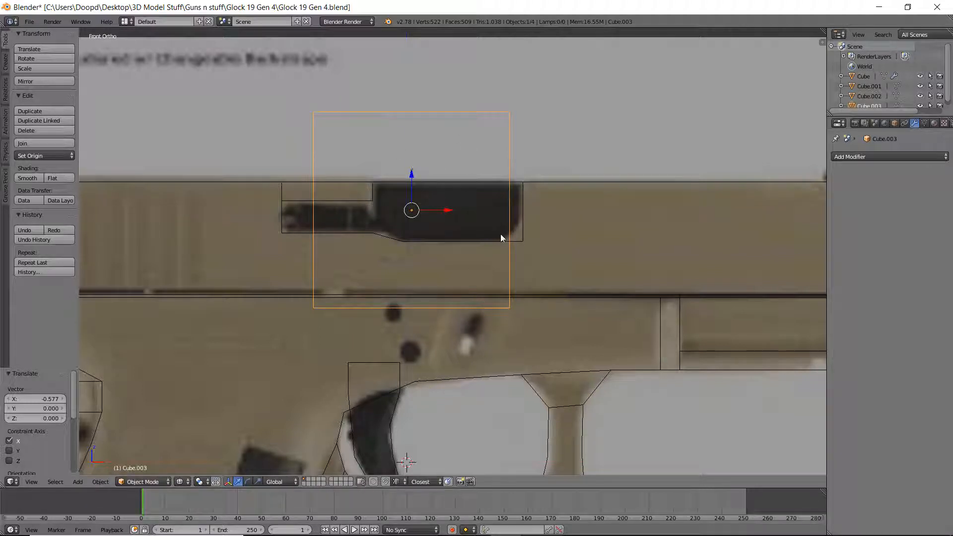
Step: Scale the cube's whole mesh to about 0.259 and move it to the front end of the ejection port
key("Tab")
key("a")
key("a")
key("s")
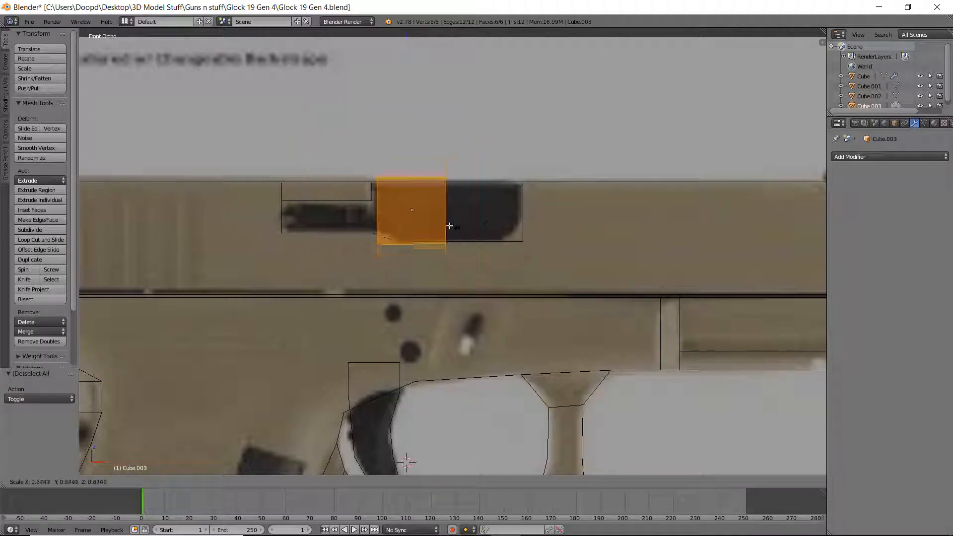
left_click(441, 221)
key("g")
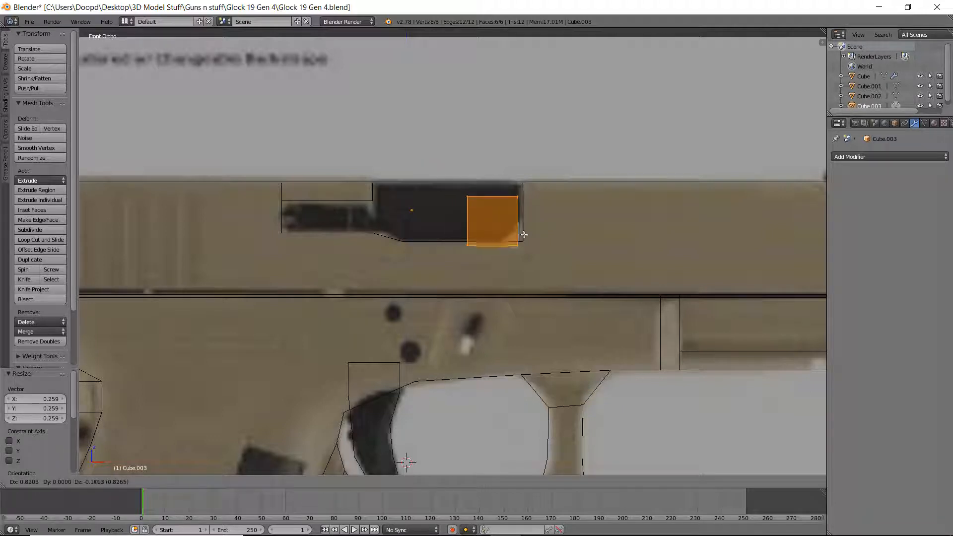
left_click(534, 233)
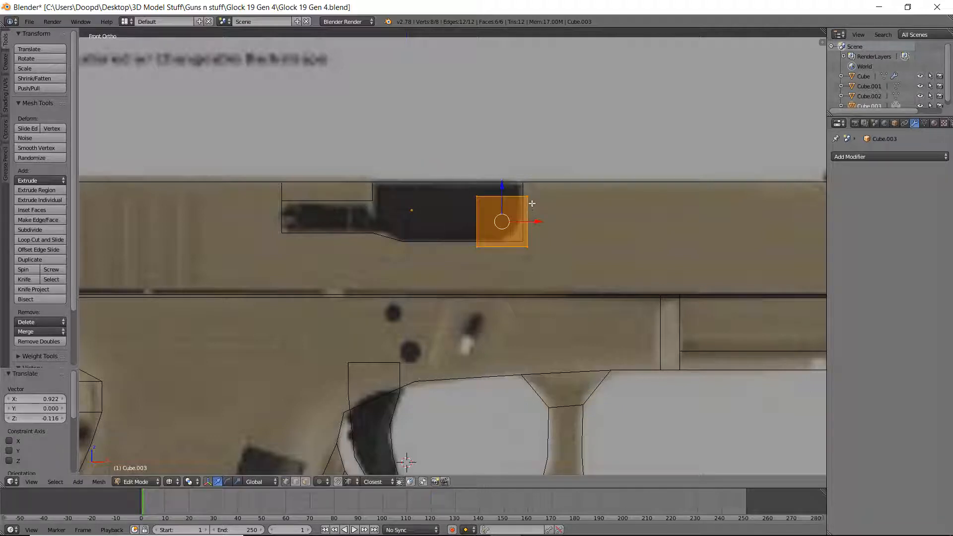
Step: Raise the small cube's top vertices about 0.127 along Z towards the slide's upper edge
key("a")
key("c")
left_click_drag(528, 199, 480, 195)
right_click(502, 181)
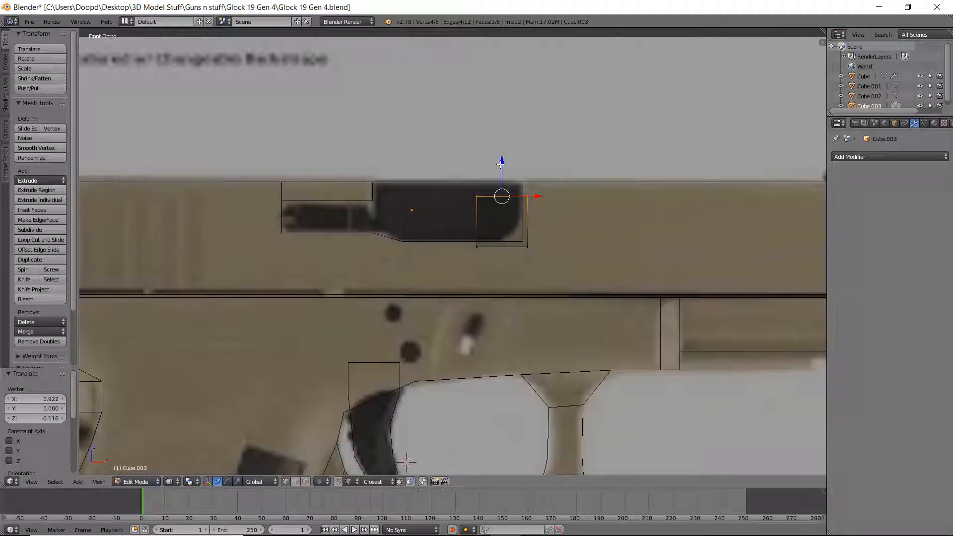
key("e")
right_click(534, 180)
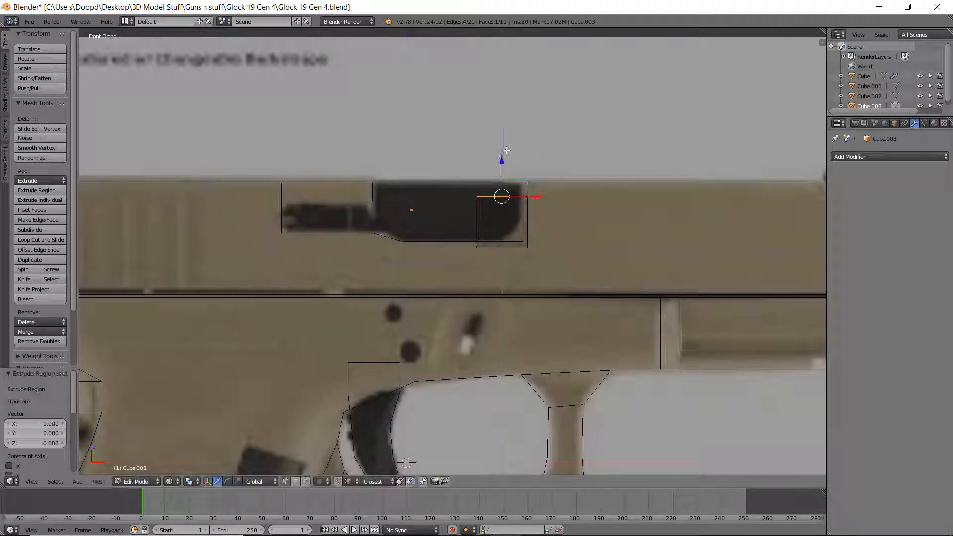
key("ctrl+z")
left_click_drag(505, 157, 505, 151)
right_click(475, 187)
key("c")
left_click_drag(470, 264, 483, 203)
right_click(485, 204)
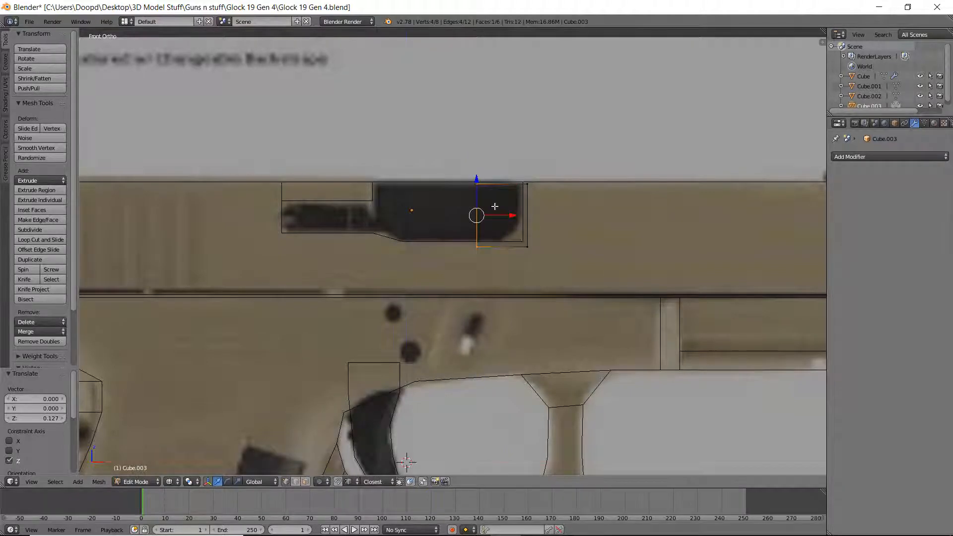
Step: Select the four vertices of the cube's inner side face and move them about -0.42 along Y to thin the block
middle_click_drag(442, 211, 501, 232)
key("z")
right_click(386, 217)
key("z")
key("c")
left_click(417, 147)
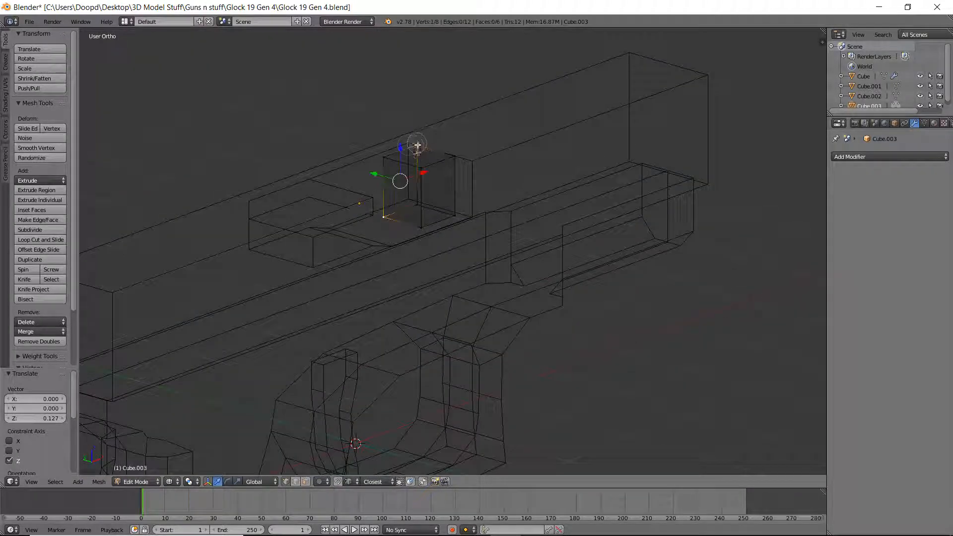
left_click(420, 167)
left_click(387, 165)
right_click(396, 190)
right_click(409, 202)
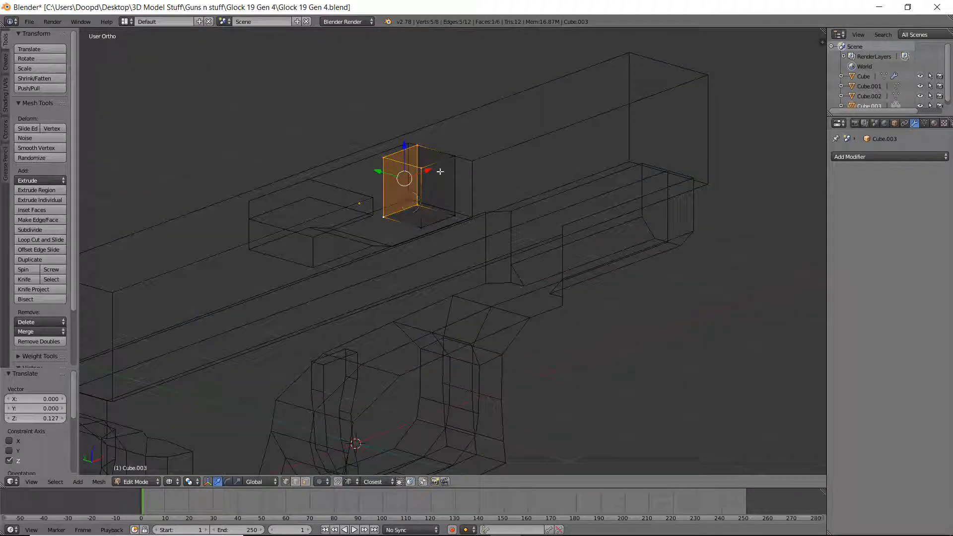
key("KP_1")
key("KP_3")
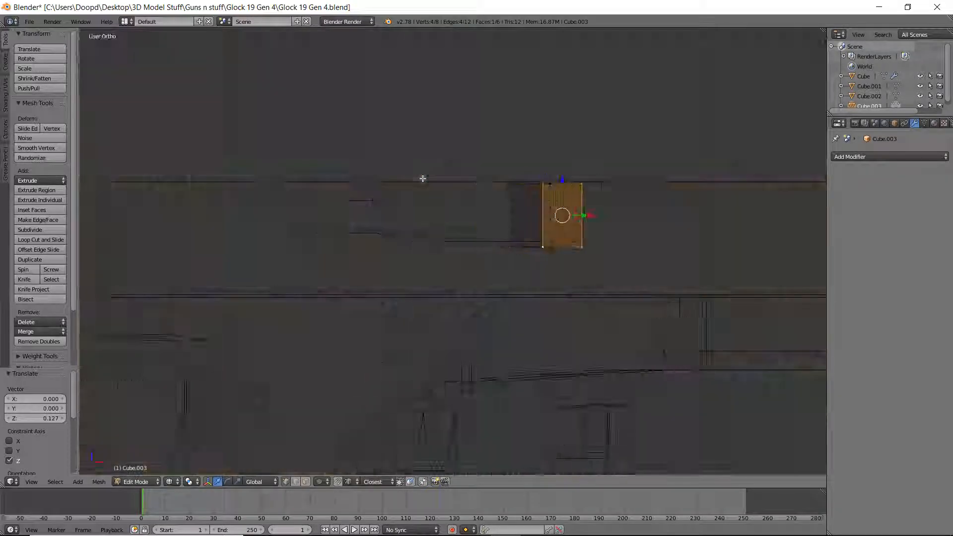
left_click_drag(597, 209, 564, 226)
Step: Add one horizontal loop cut around the thin block near its upper edge
key("ctrl+r")
left_click(533, 207)
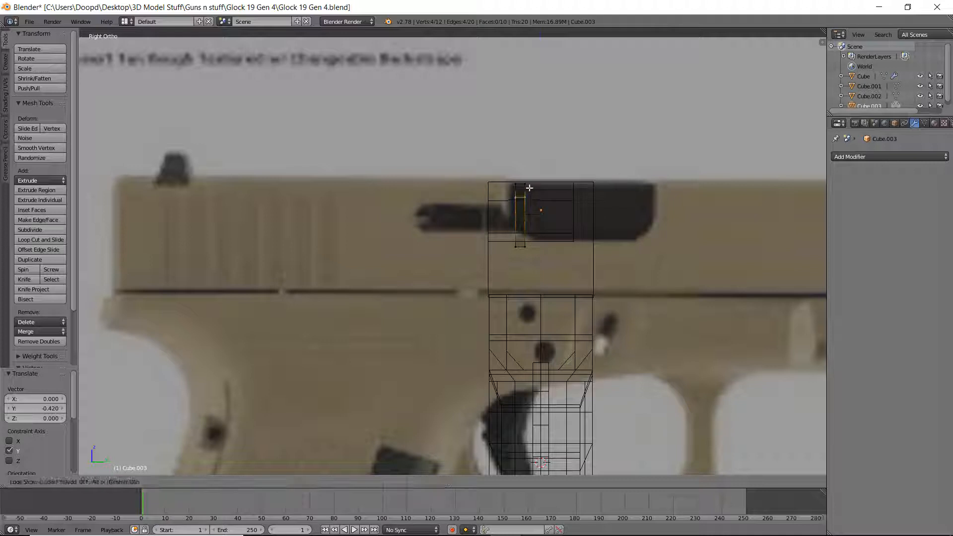
left_click(530, 188)
Step: In front view, move all of the block's rear vertices -2.0 along X to the rear end of the slide cutout
key("KP_1")
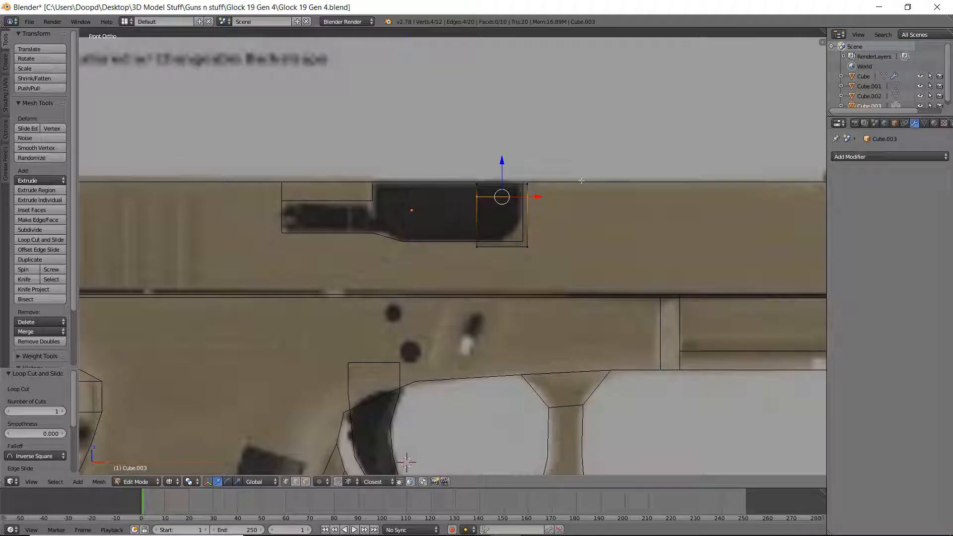
key("a")
key("c")
left_click_drag(481, 174, 487, 247)
right_click(488, 246)
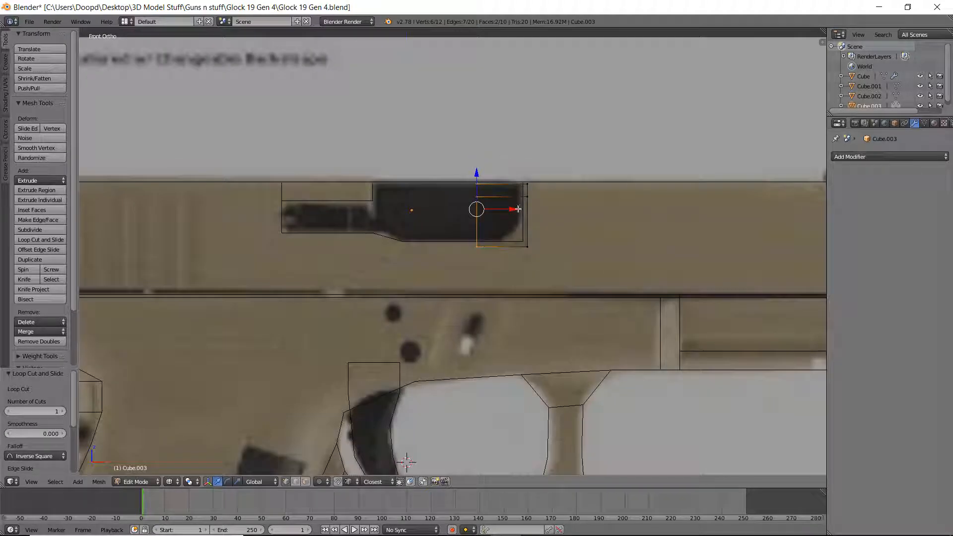
left_click_drag(508, 212, 305, 208)
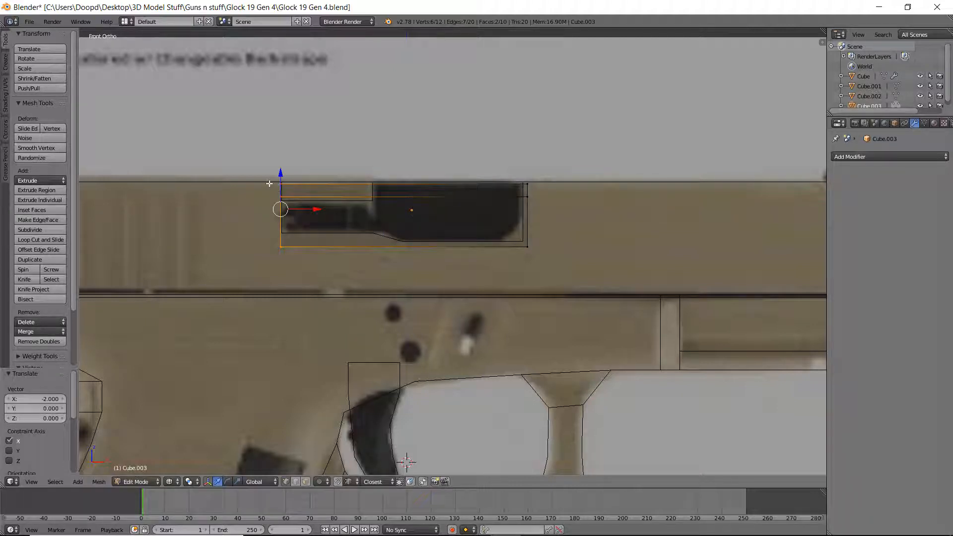
Step: Select the loop cut's vertices at both ends of the block and lower them about 0.035 along Z
right_click(281, 184)
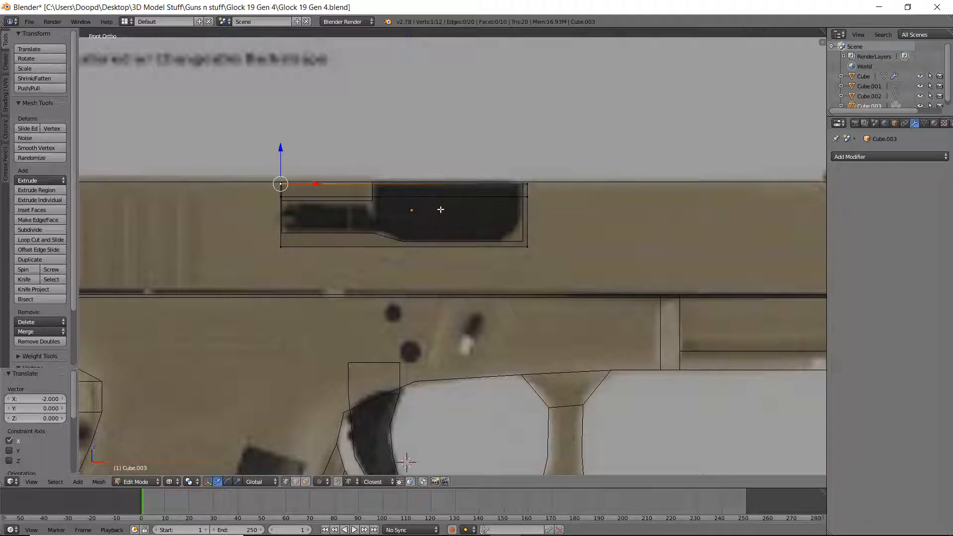
right_click(282, 197)
key("c")
left_click(283, 196)
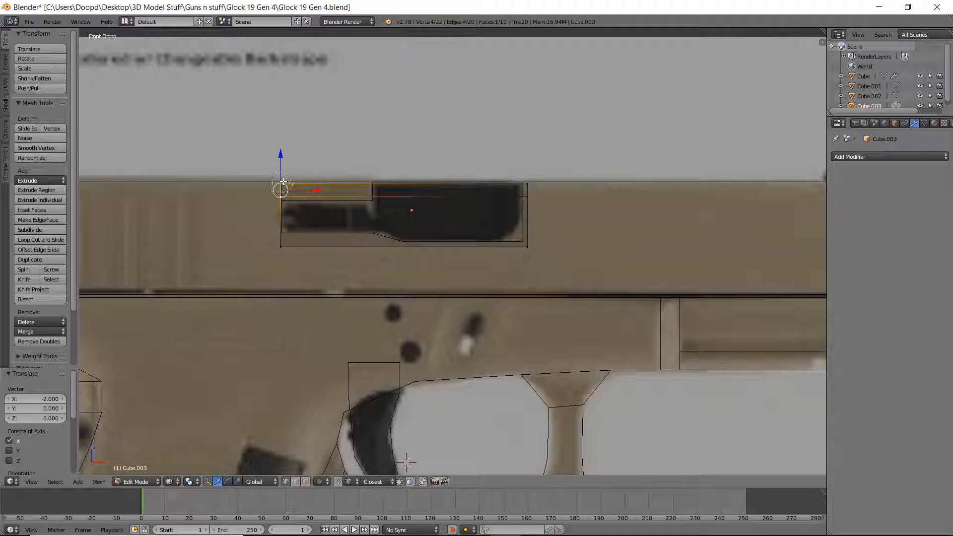
right_click(281, 197)
key("c")
left_click(282, 202)
left_click(528, 202)
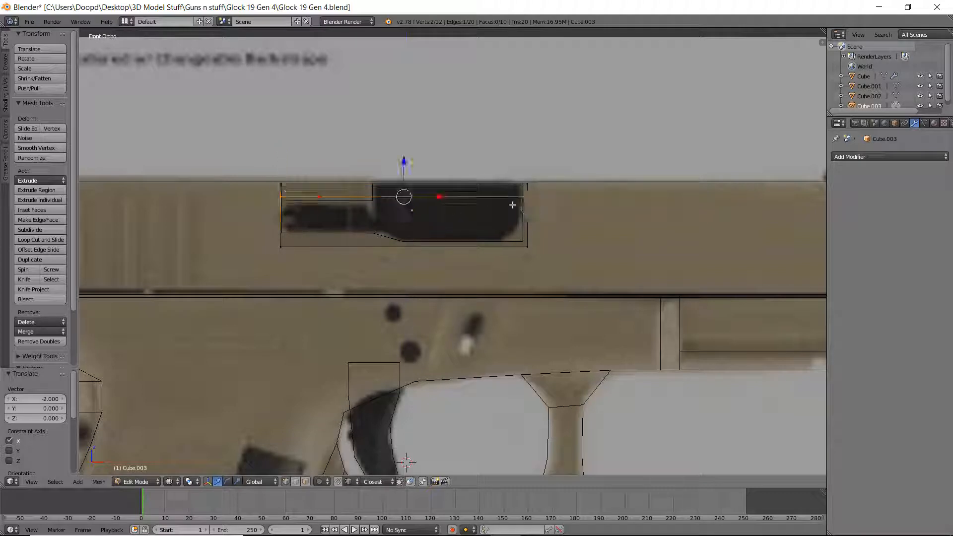
right_click(514, 204)
left_click_drag(403, 164, 408, 168)
Step: Leave mesh editing in solid shading and shift the block slightly along Y within the ejection port
key("z")
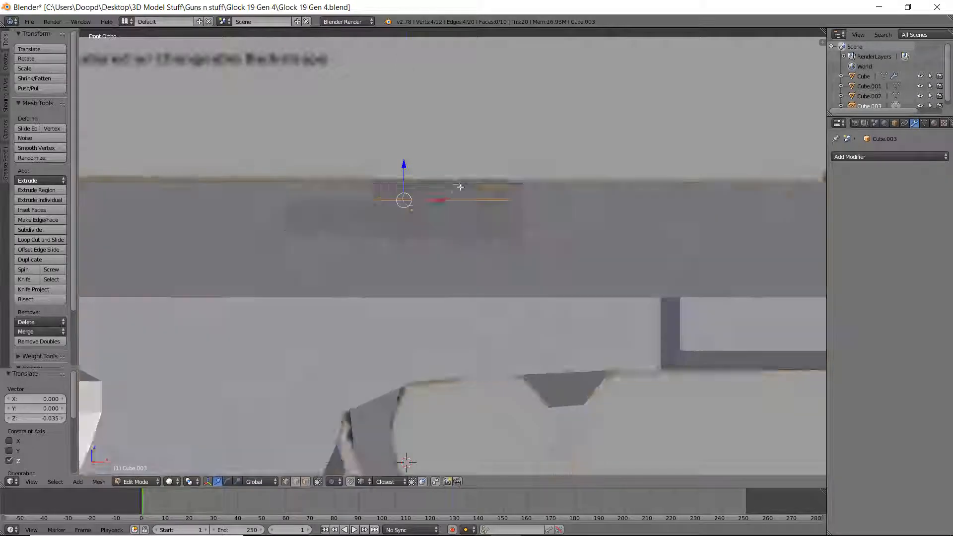
mouse_move(460, 187)
middle_mouse_down()
mouse_move(498, 238)
mouse_move(519, 237)
middle_mouse_up()
key("Tab")
key("Tab")
key("Tab")
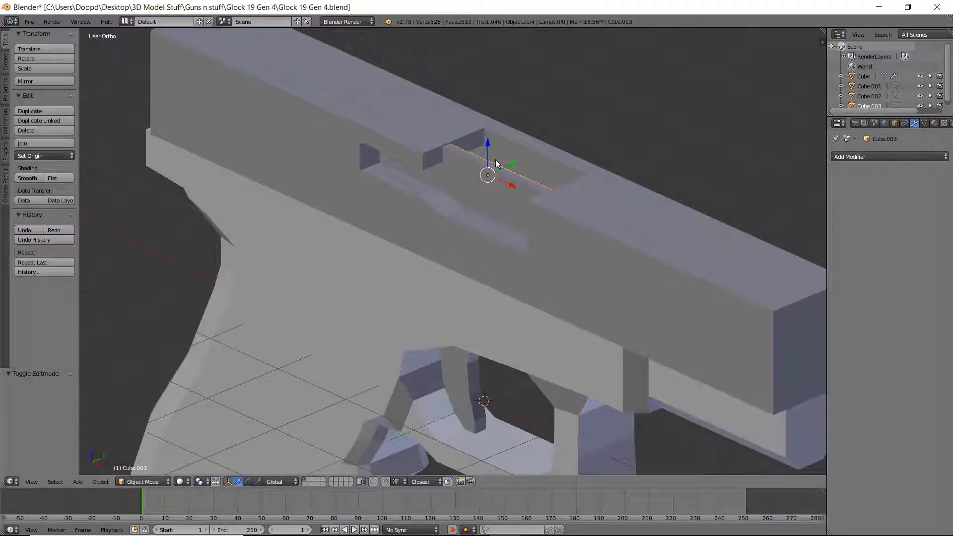
left_click_drag(512, 166, 493, 170)
middle_click_drag(493, 170, 436, 183)
Step: Select the block's upper inner side face and extrude it about 0.784 across the width of the ejection port
key("Tab")
mouse_move(496, 187)
middle_mouse_down()
mouse_move(417, 178)
mouse_move(457, 167)
mouse_move(471, 239)
middle_mouse_up()
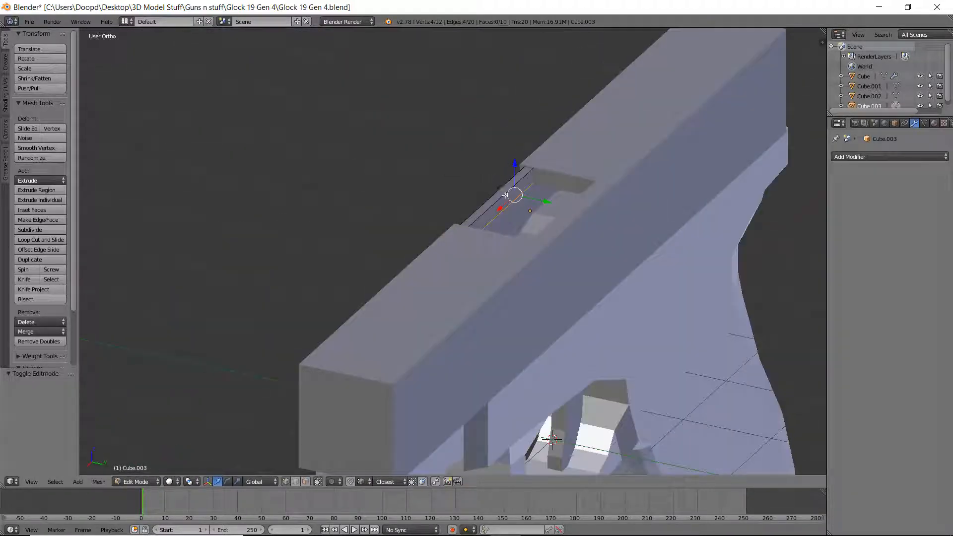
key("z")
right_click(471, 241)
right_click(475, 229, "shift")
right_click(571, 153, "shift")
right_click(575, 141, "shift")
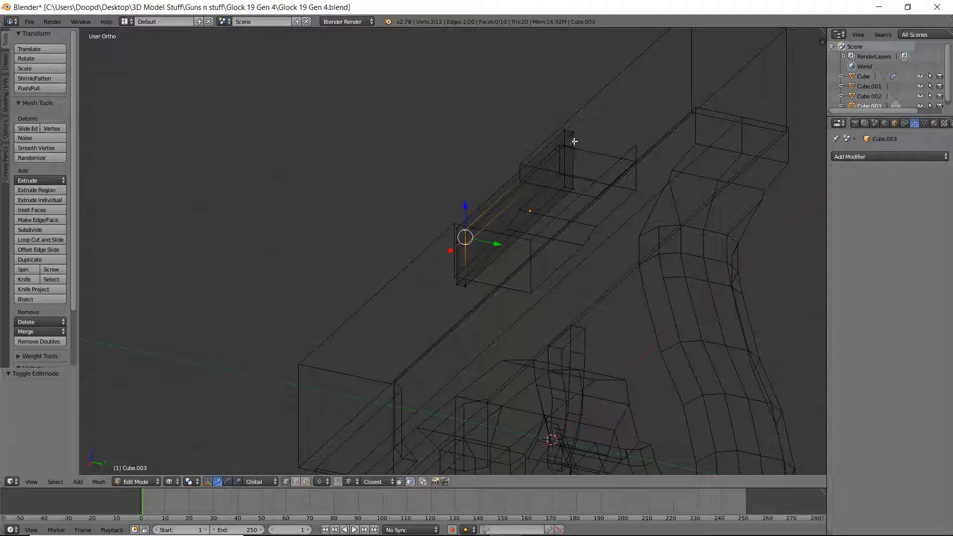
right_click(575, 140, "shift")
right_click(575, 137, "shift")
key("z")
middle_click_drag(581, 156, 602, 164)
left_click_drag(551, 191, 607, 181)
key("e")
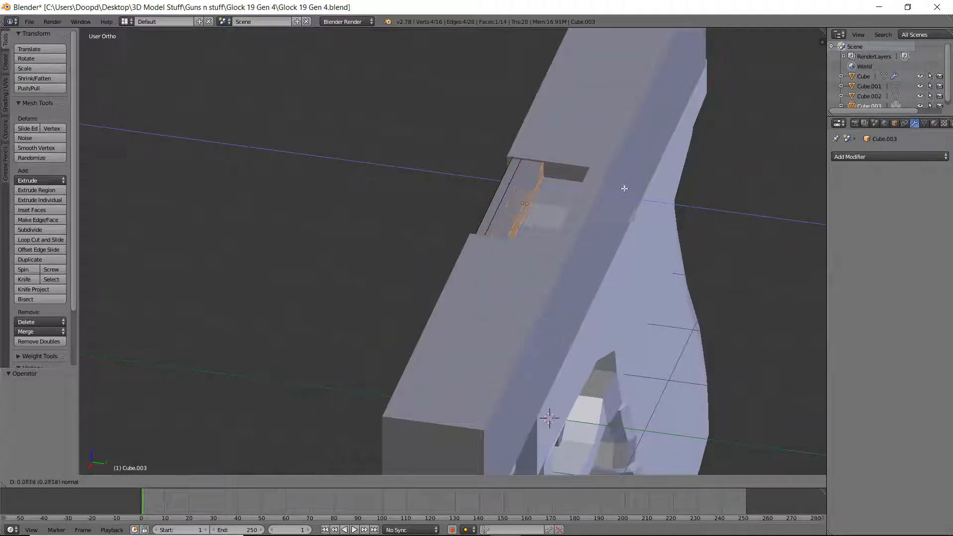
left_click(666, 183)
Step: Move the extruded end face about -0.015 along Y to fine-tune its position inside the slide
mouse_move(666, 183)
middle_mouse_down()
mouse_move(684, 172)
mouse_move(676, 184)
mouse_move(677, 174)
mouse_move(630, 179)
middle_mouse_up()
key("z")
key("g")
key("y")
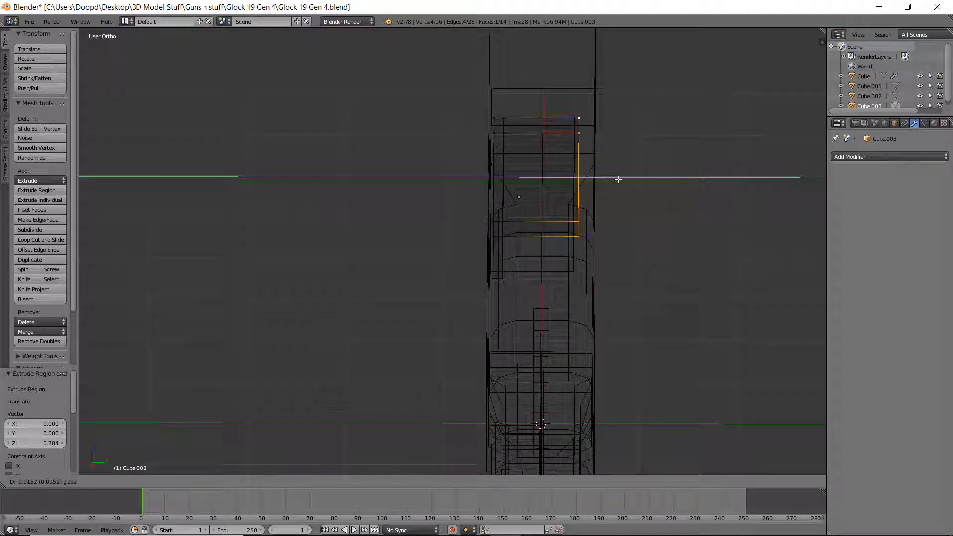
left_click(594, 211)
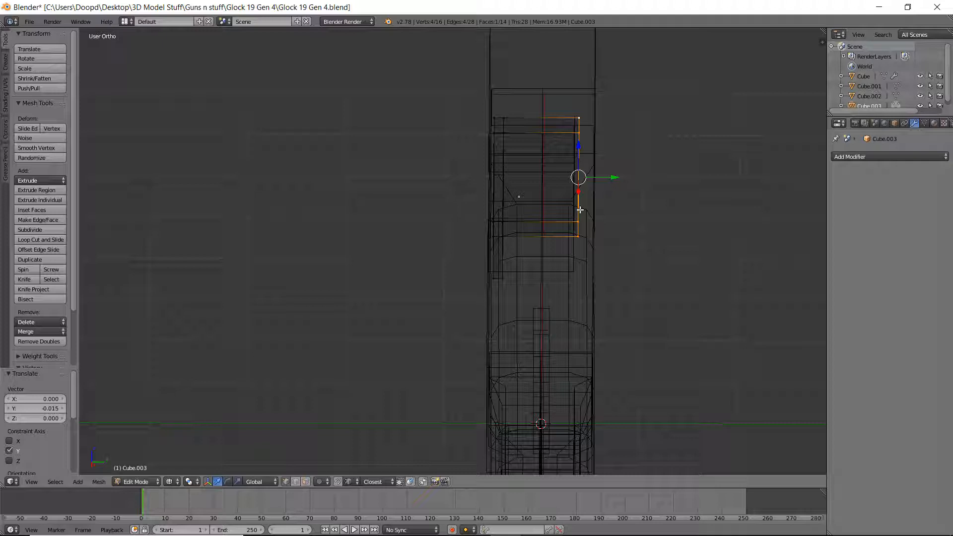
Step: Examine how the extruded block fits the slide's ejection port in wireframe and solid shading
left_click(170, 481)
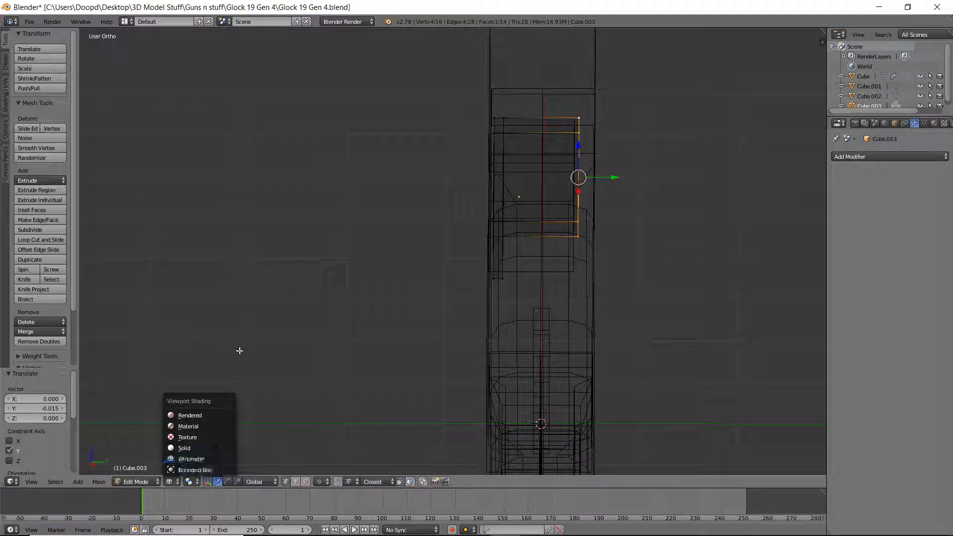
left_click(285, 298)
key("z")
mouse_move(649, 189)
middle_mouse_down()
mouse_move(634, 157)
mouse_move(617, 165)
mouse_move(630, 172)
middle_mouse_up()
key("z")
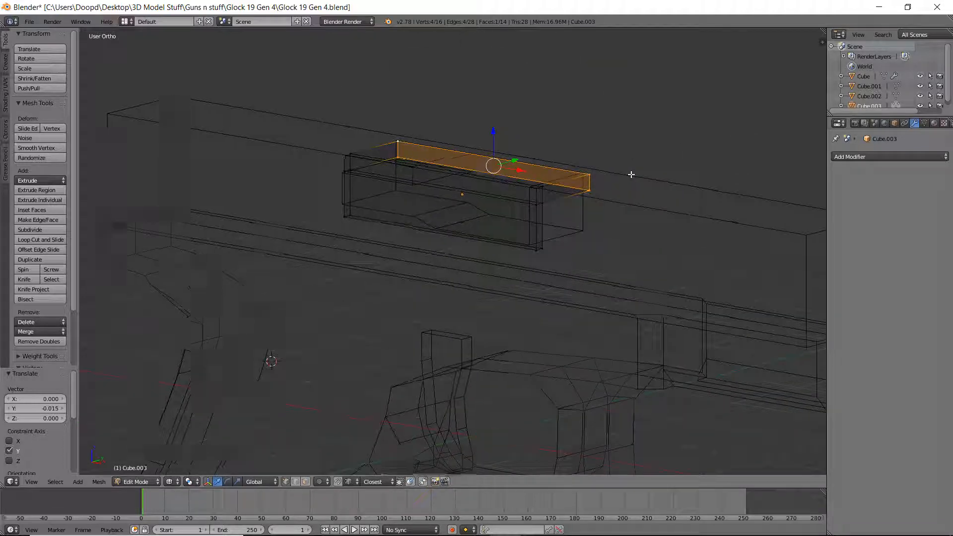
key("z")
key("Tab")
scroll(646, 191, "up", 6)
key("Tab")
key("Tab")
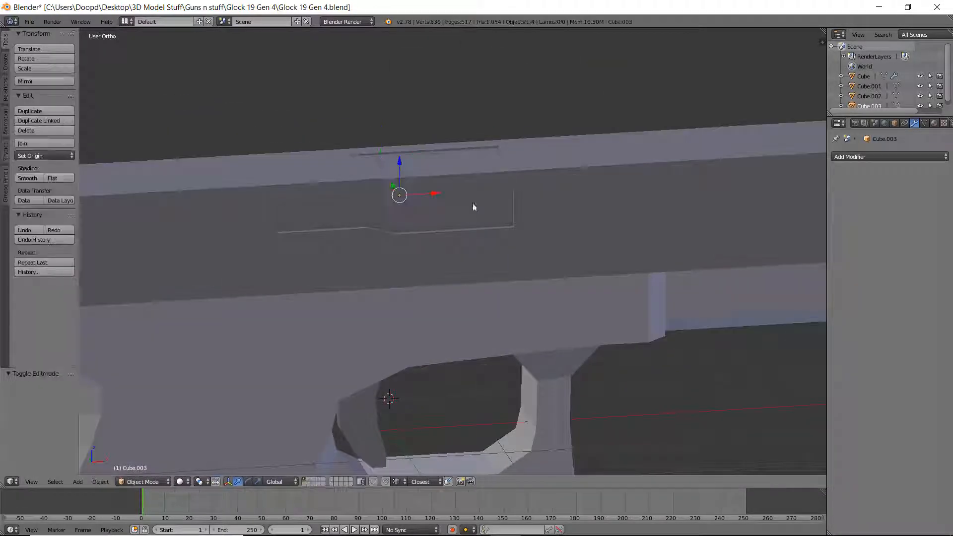
middle_click_drag(475, 207, 454, 200)
left_click_drag(447, 197, 348, 202)
right_click(349, 202)
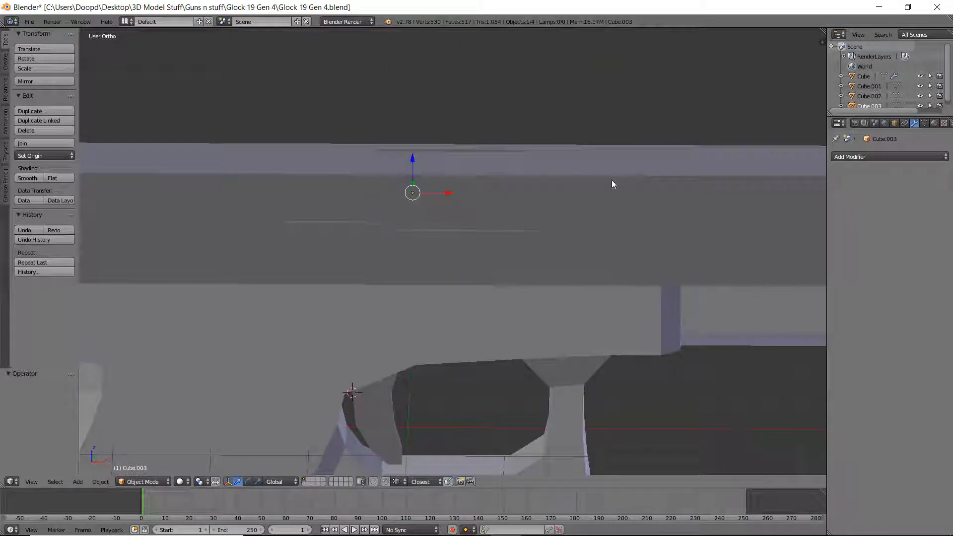
Step: Try moving the slide along X over the frame, cancel the move and save the file
scroll(613, 183, "down", 5)
key("g")
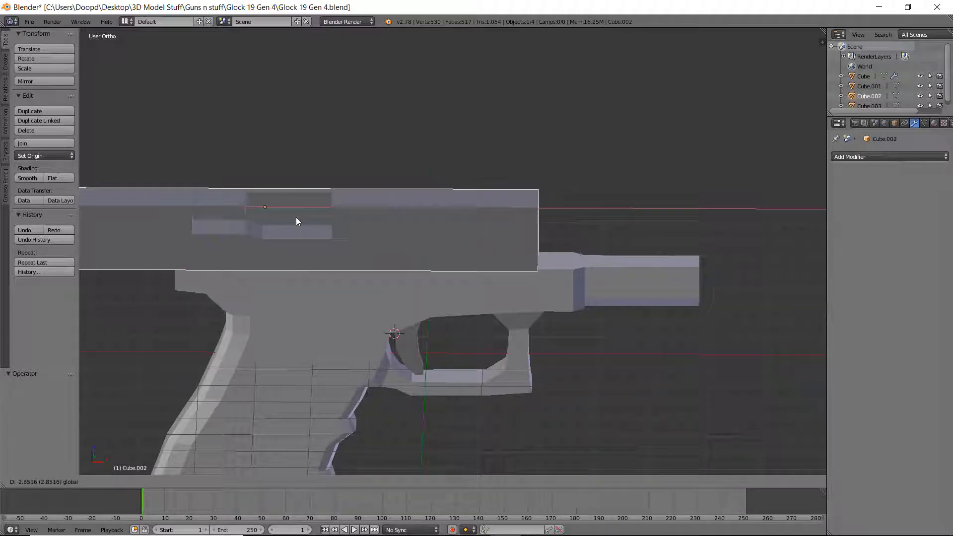
right_click(296, 217)
middle_click_drag(296, 217, 681, 243)
key("ctrl+s")
Step: Open the slide for mesh editing in front wireframe view, framed on its rear serrations over the reference image
key("Tab")
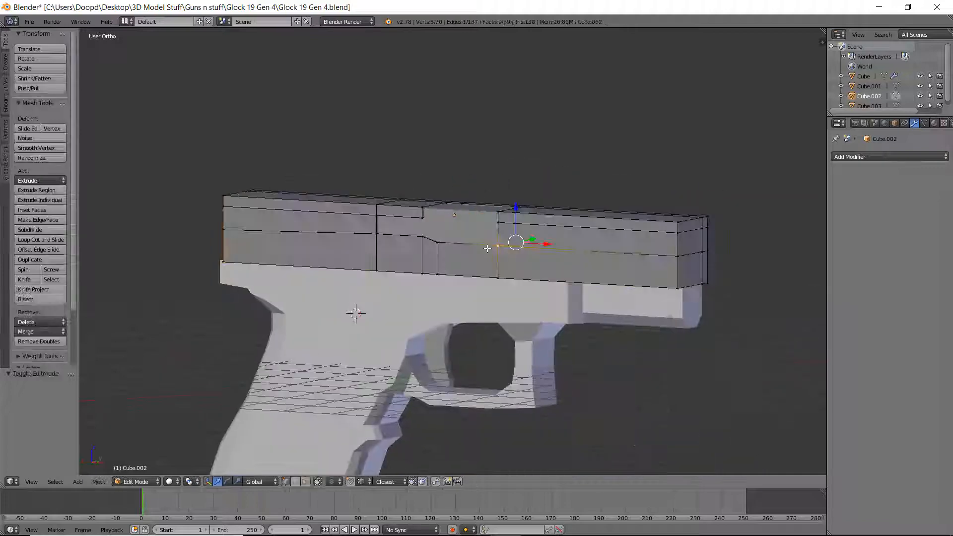
middle_click_drag(496, 249, 548, 253)
key("Tab")
key("KP_1")
key("z")
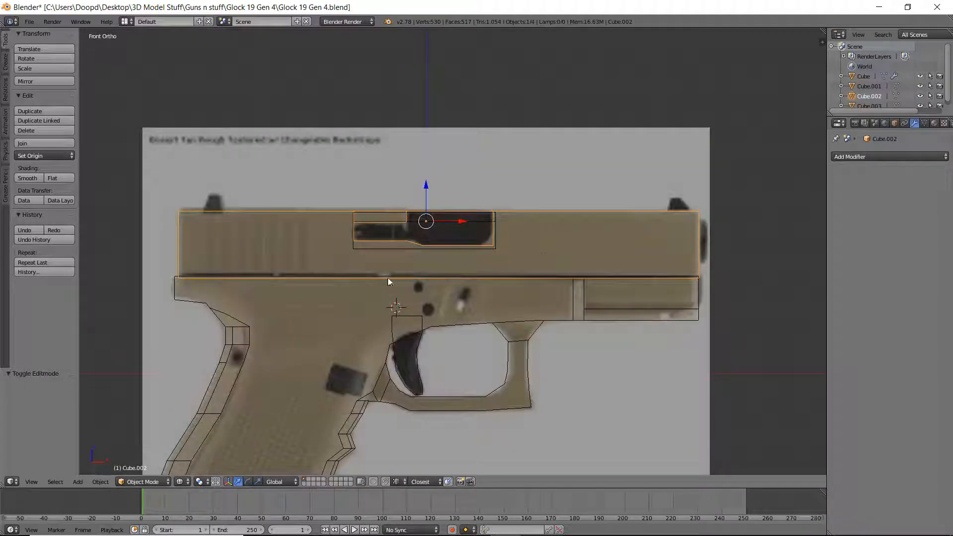
middle_click_drag(328, 263, 373, 280, "shift")
key("Tab")
scroll(373, 280, "up", 3)
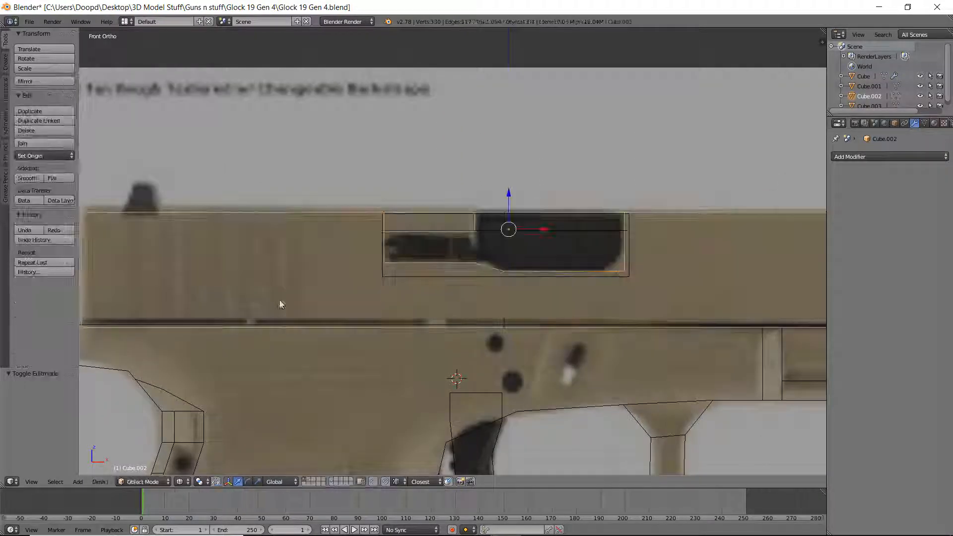
middle_click_drag(292, 273, 371, 255, "shift")
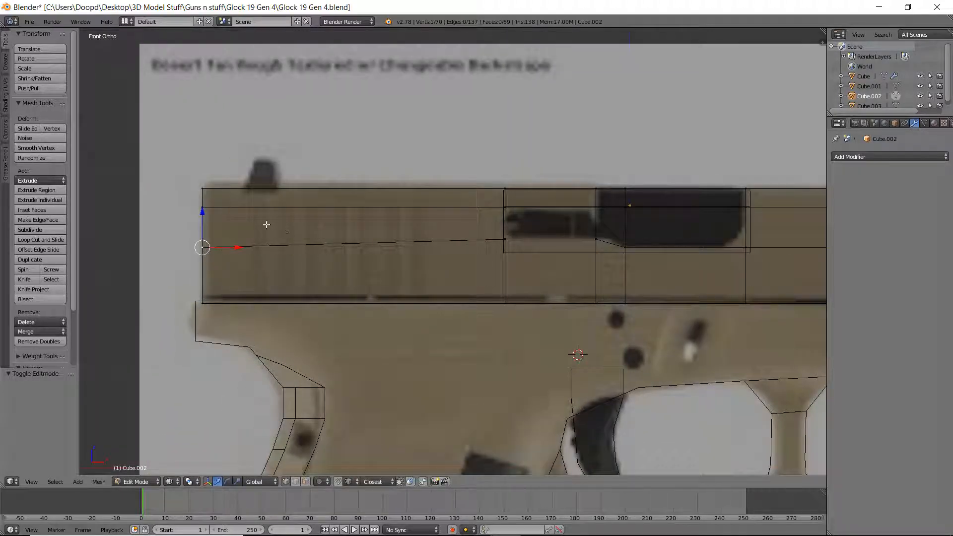
Step: Add two vertical loop cuts to the slide, at the front end of the rear serrations and below the rear sight
key("ctrl+r")
left_click(352, 242)
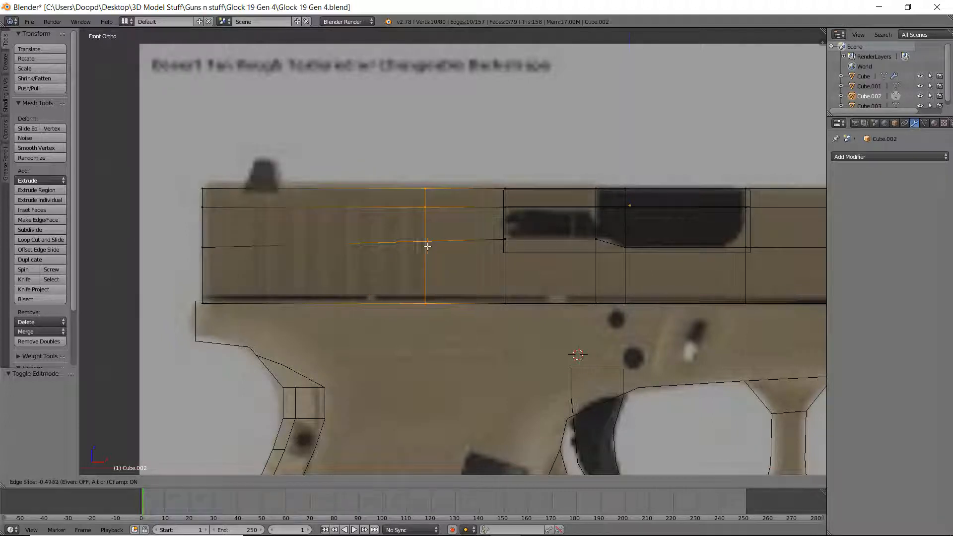
left_click(428, 246)
key("ctrl+r")
left_click(378, 245)
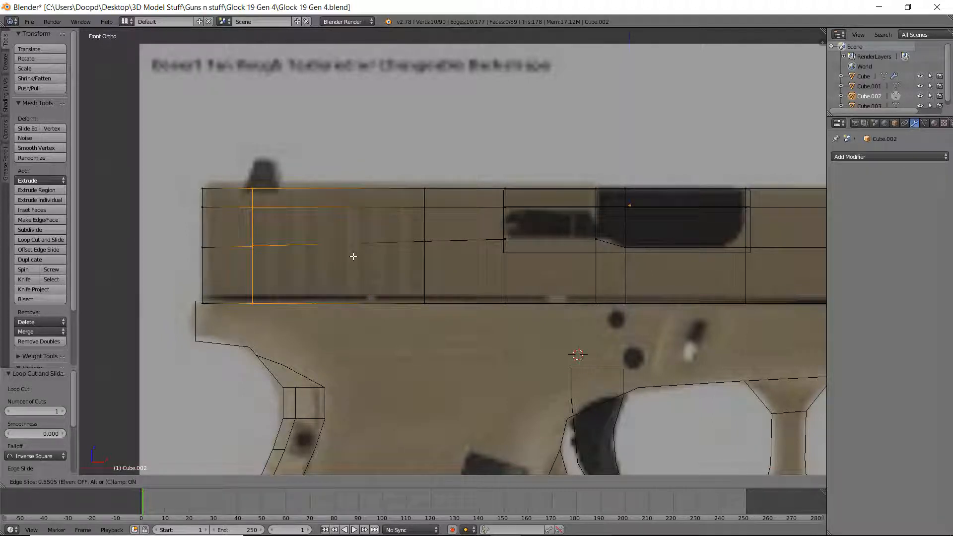
left_click(353, 256)
Step: Try adding three more vertical loop cuts along the serration lines just ahead of the cut below the rear sight
key("ctrl+r")
left_click(279, 238)
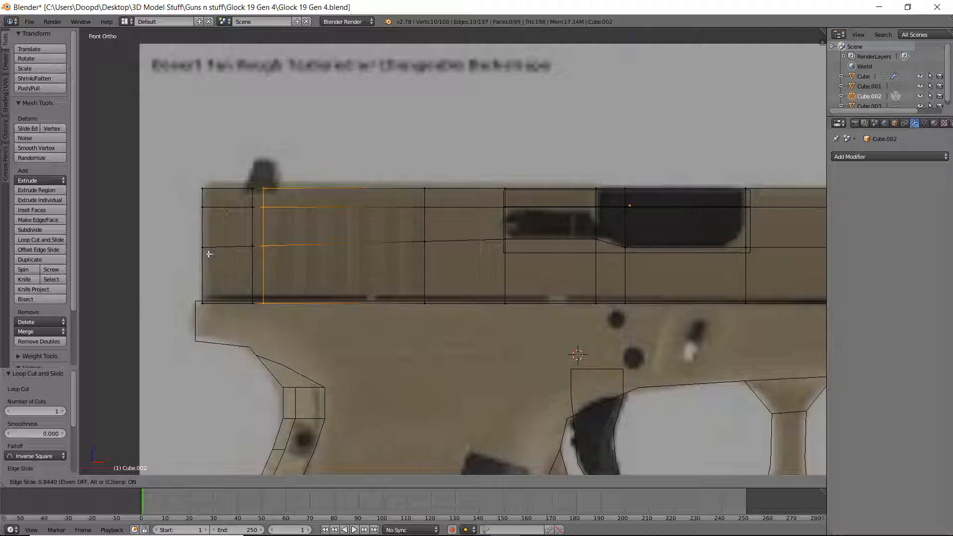
left_click(206, 254)
key("ctrl+r")
left_click(309, 247)
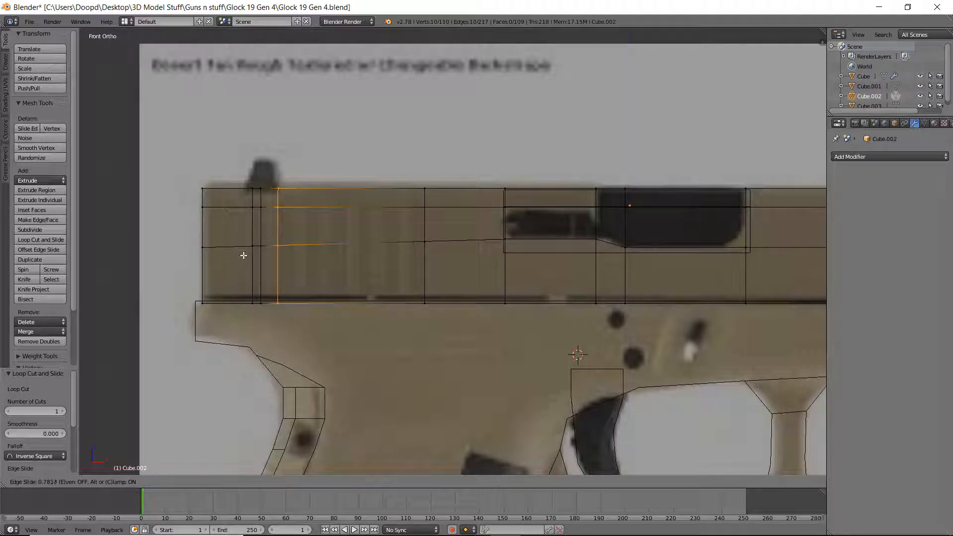
left_click(245, 256)
key("ctrl+r")
left_click(287, 248)
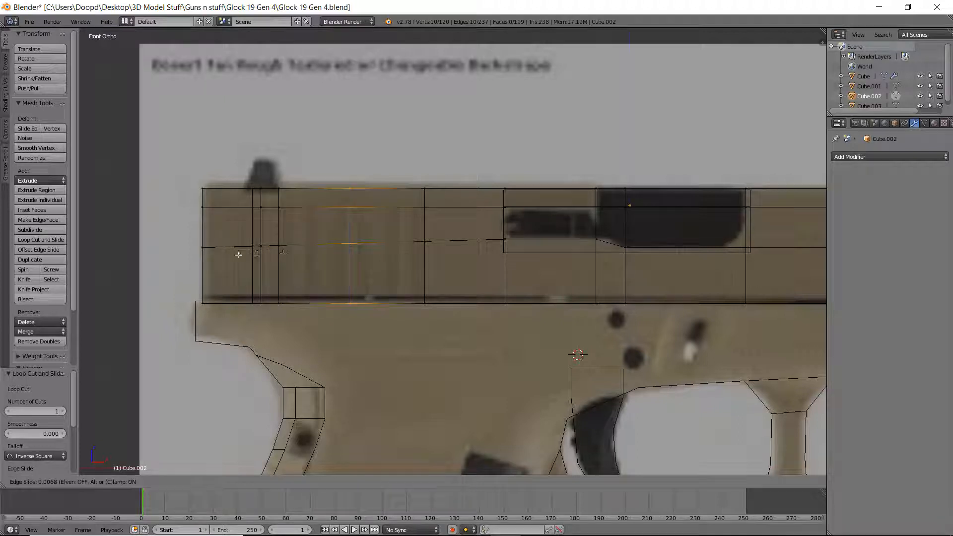
left_click(233, 255)
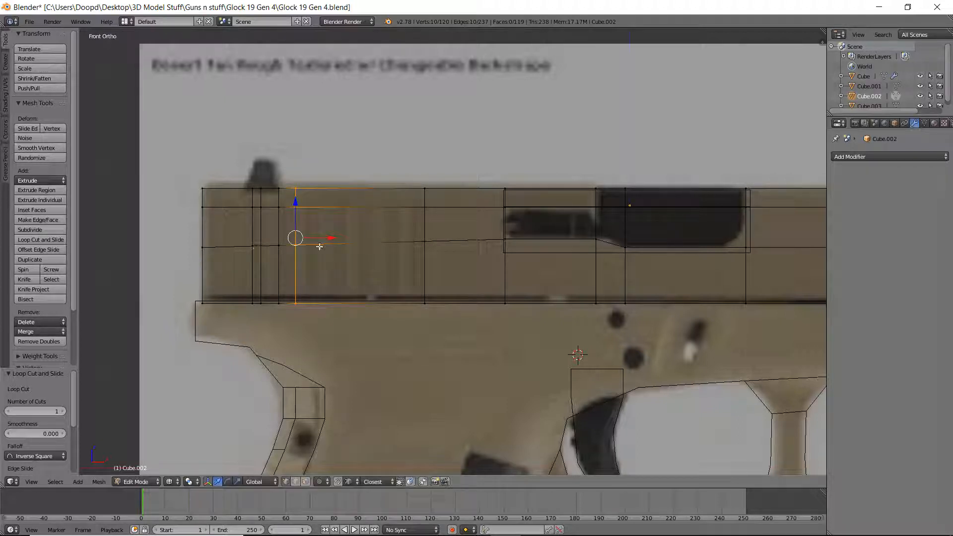
Step: Cancel the new loop cut and undo the cuts made ahead of the one below the rear sight
key("ctrl+r")
key("Escape")
key("ctrl+z")
key("ctrl+z")
key("ctrl+z")
key("ctrl+z")
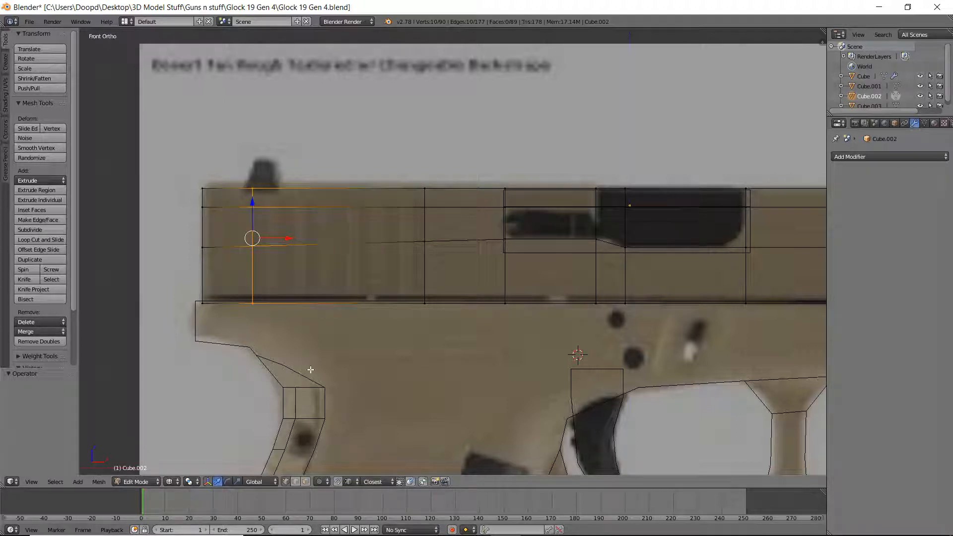
Step: Slide the loop below the rear sight slightly forward and add another loop cut just behind it to outline the rearmost serration
key("g")
key("g")
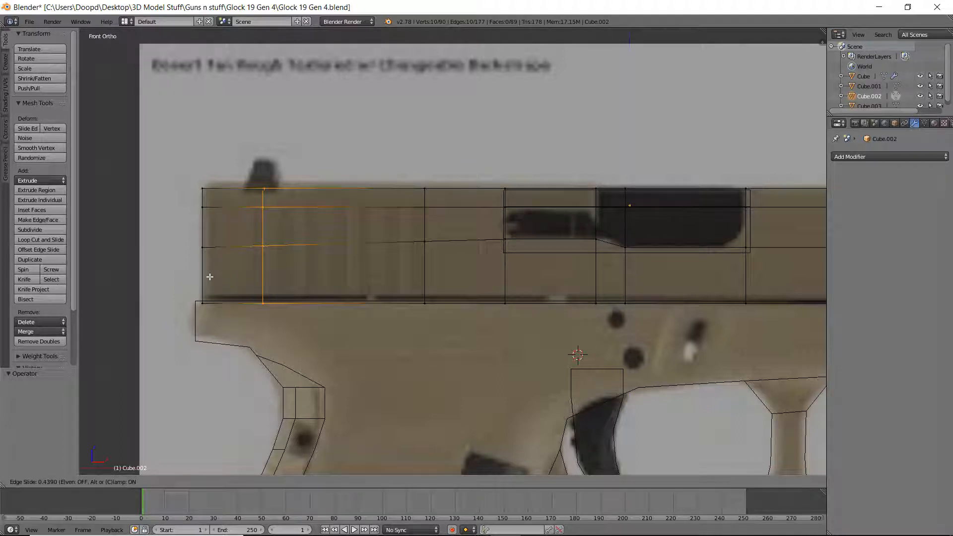
left_click(210, 277)
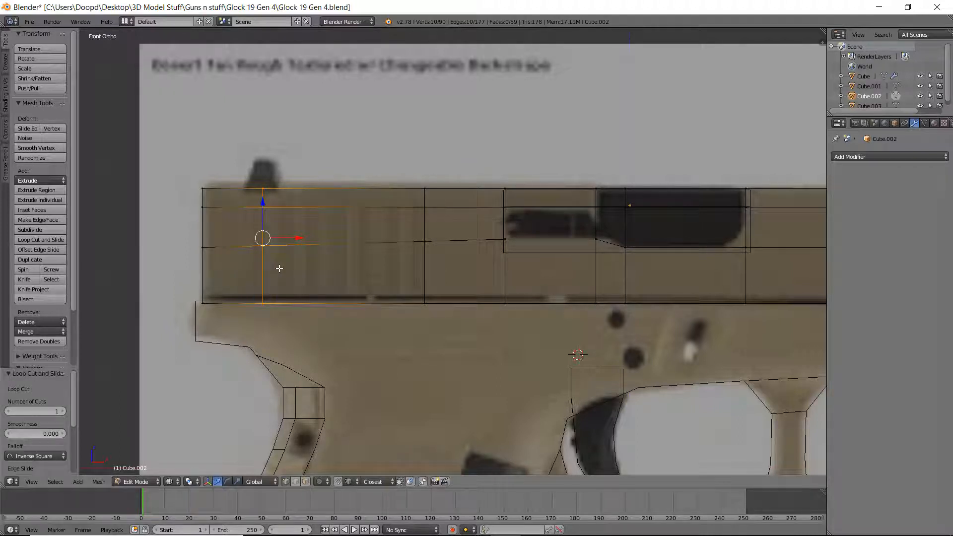
key("ctrl+r")
left_click(251, 256)
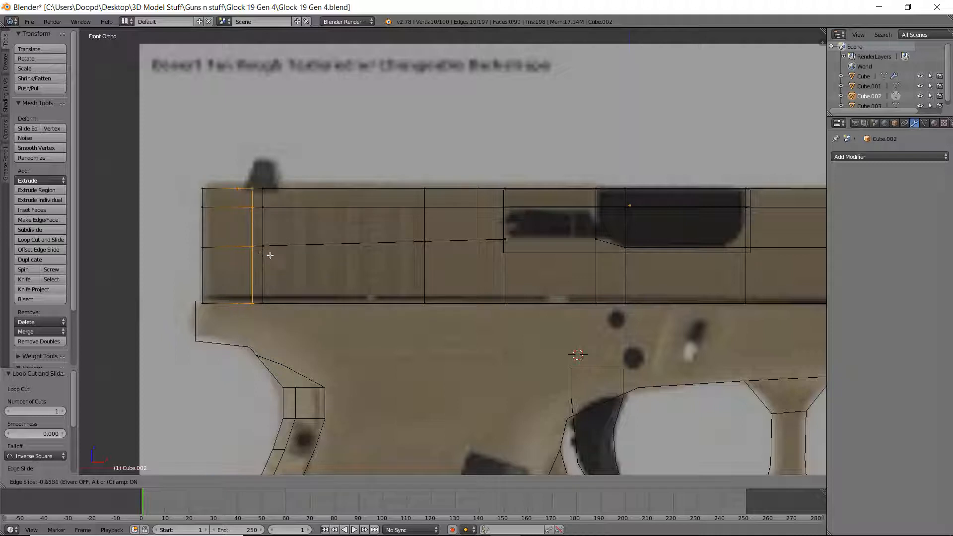
left_click(271, 255)
Step: Add two vertical loop cuts outlining the second serration from the rear of the slide
key("ctrl+r")
left_click(276, 255)
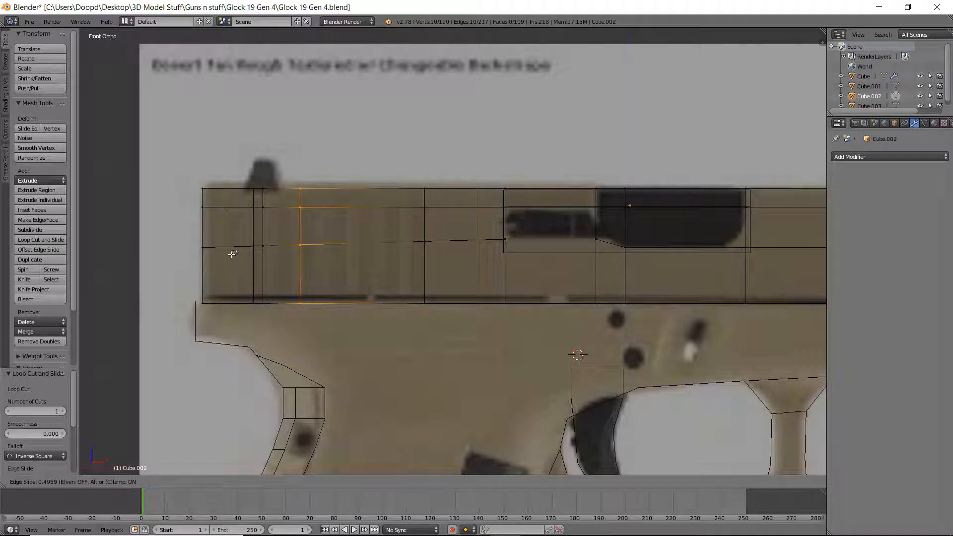
left_click(227, 255)
key("ctrl+r")
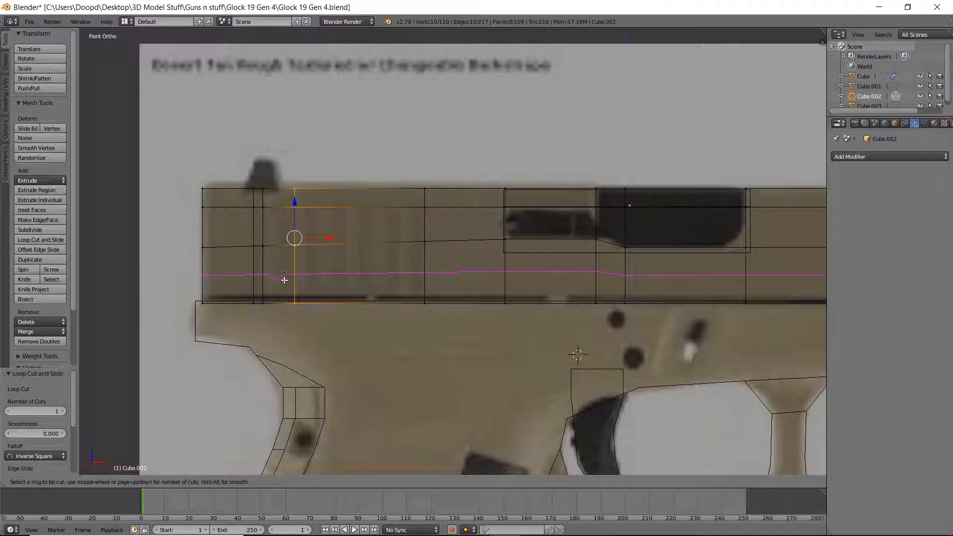
left_click(284, 248)
left_click(287, 253)
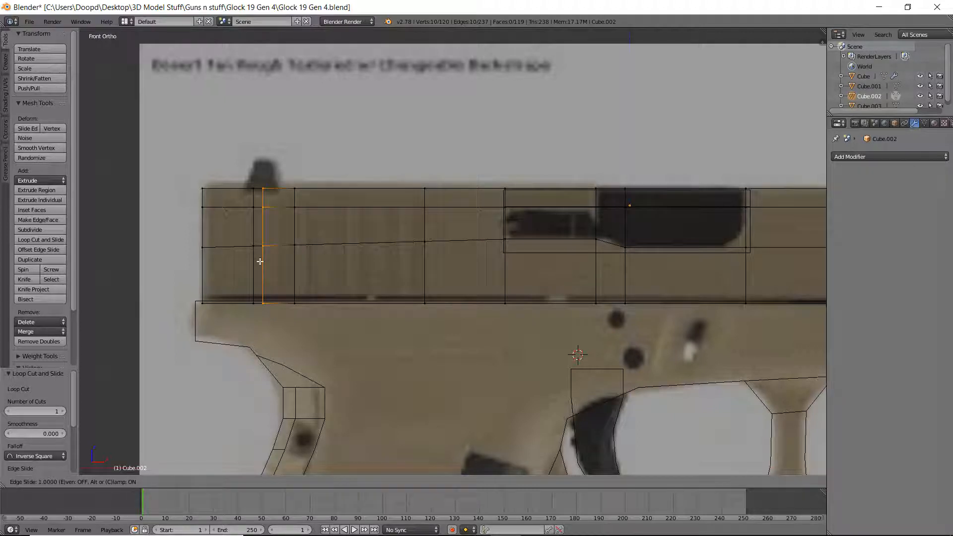
left_click(289, 260)
Step: Add three vertical loop cuts outlining the third serration from the rear and the front edge of the fourth
key("ctrl+r")
left_click(331, 255)
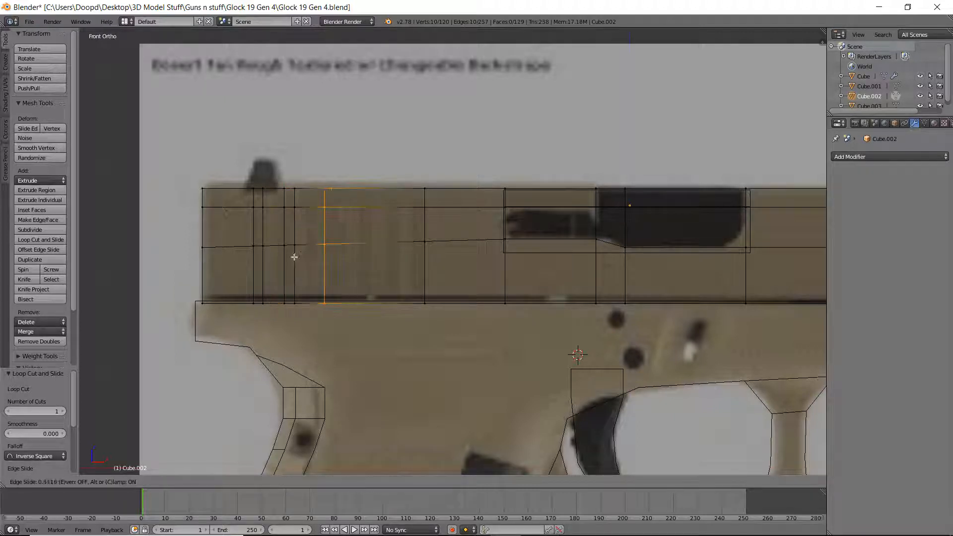
left_click(291, 258)
key("ctrl+r")
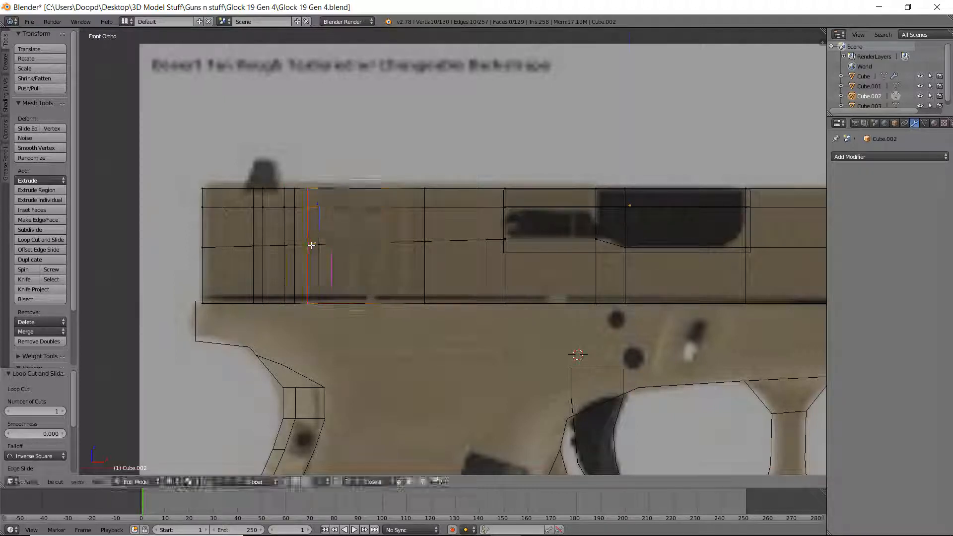
left_click(313, 246)
left_click(310, 247)
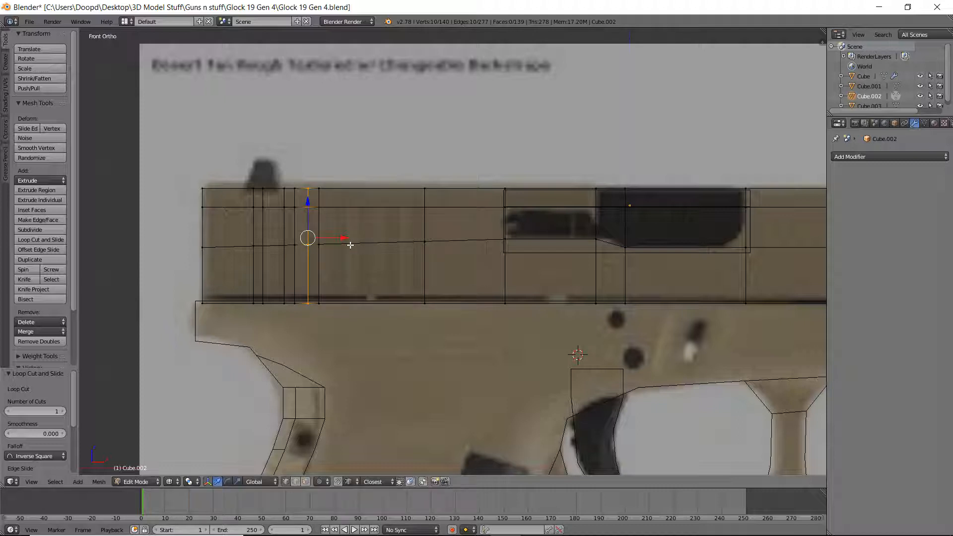
key("ctrl+r")
left_click(349, 244)
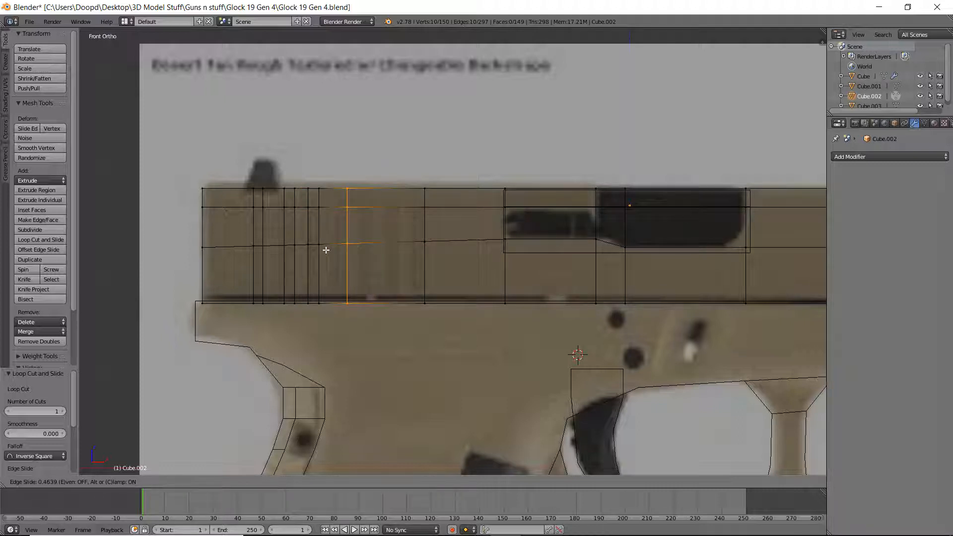
left_click(326, 250)
key("ctrl+r")
left_click(328, 248)
left_click(342, 248)
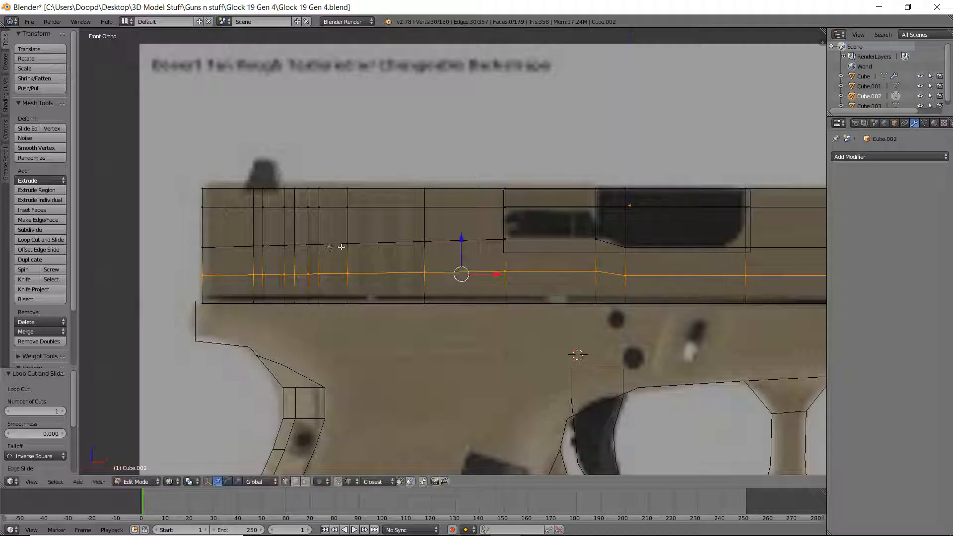
key("ctrl+z")
Step: Add vertical loop cuts for the rear edge of the fourth serration and both edges of the fifth
key("ctrl+r")
left_click(334, 245)
left_click(336, 245)
key("ctrl+r")
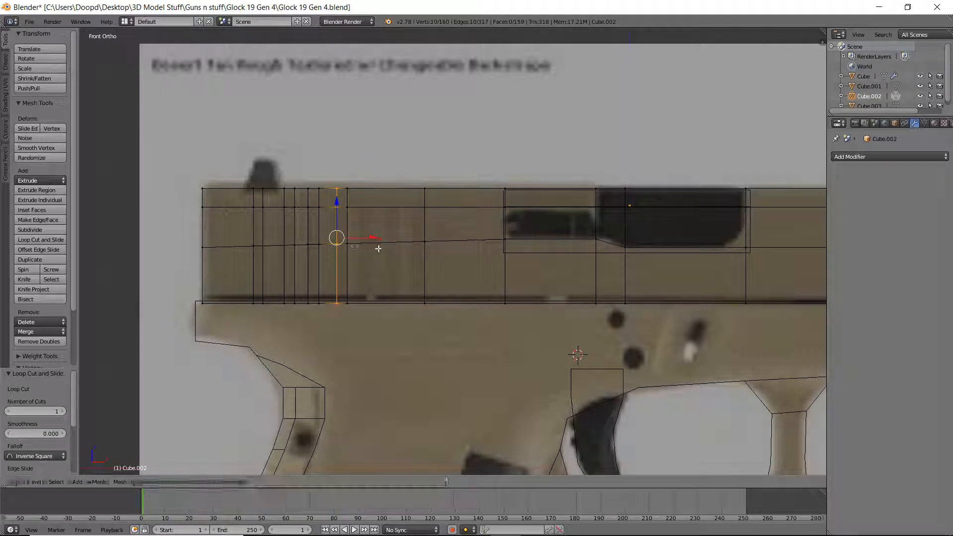
left_click(371, 247)
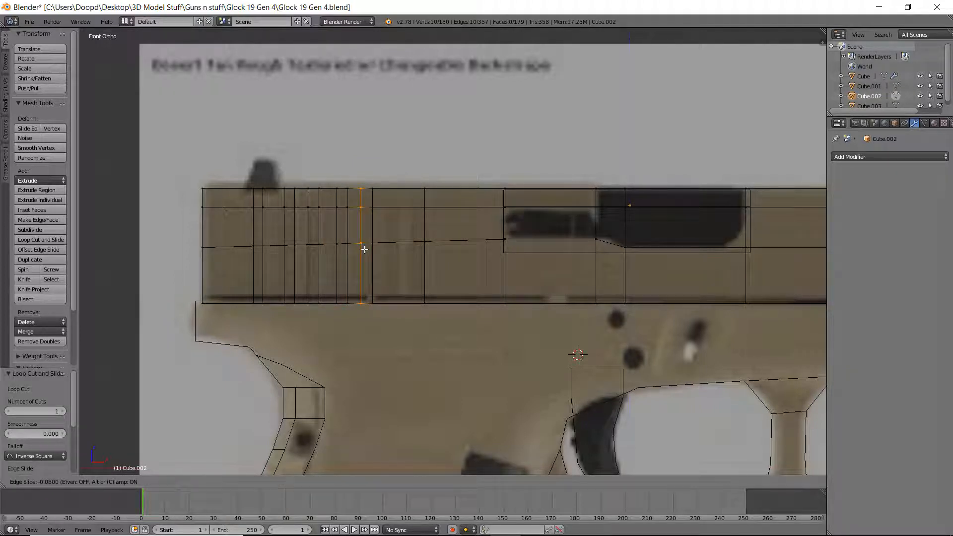
left_click(362, 250)
Step: Add three vertical loop cuts marking the remaining serration edges up to the front end of the serrated area
key("ctrl+r")
left_click(383, 247)
left_click(388, 246)
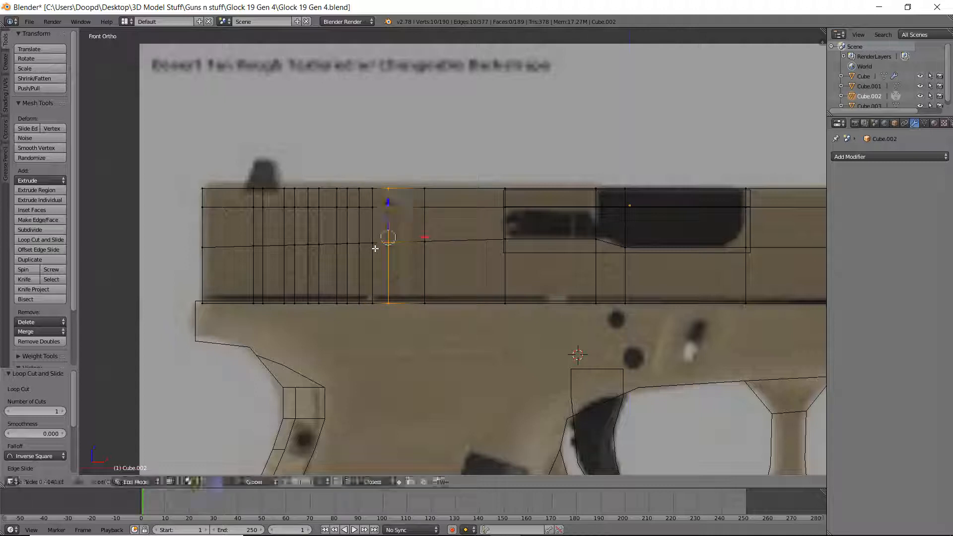
key("ctrl+r")
left_click(411, 244)
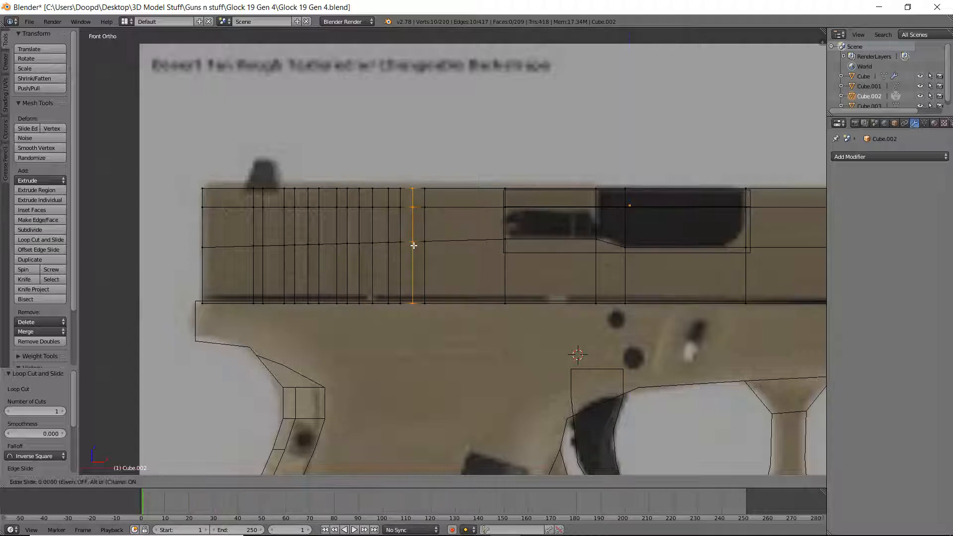
left_click(414, 246)
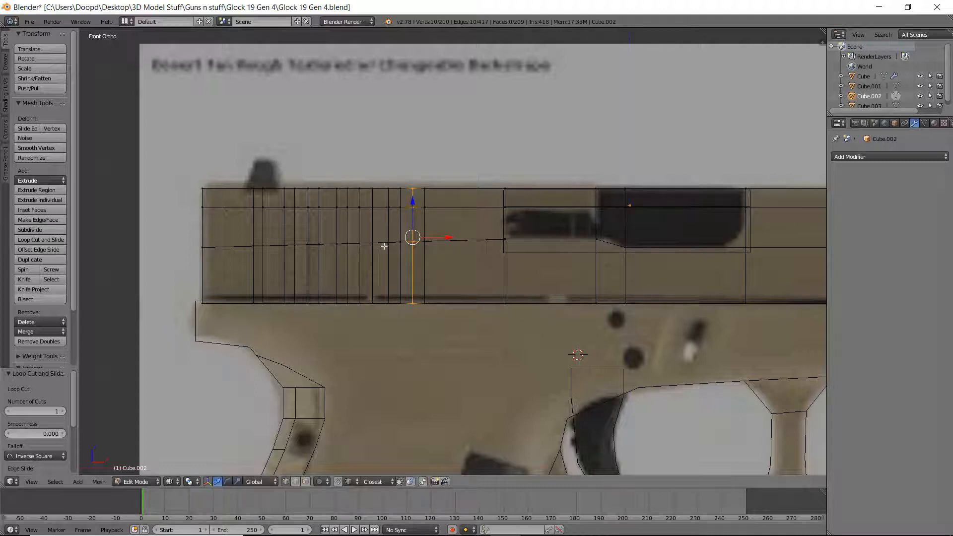
Step: Switch to face selection in wireframe and select the lower and upper side faces of the frontmost serration strip
scroll(342, 308, "up", 2)
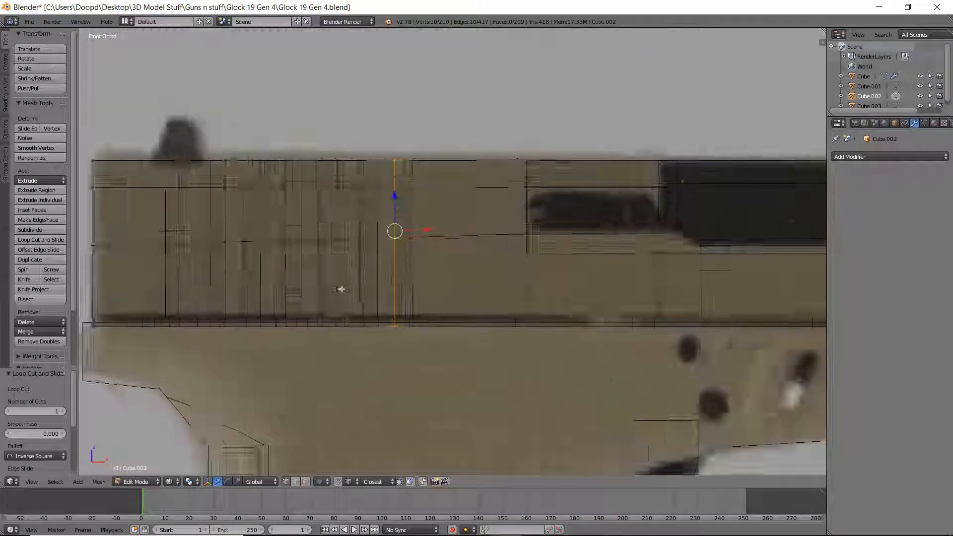
key("z")
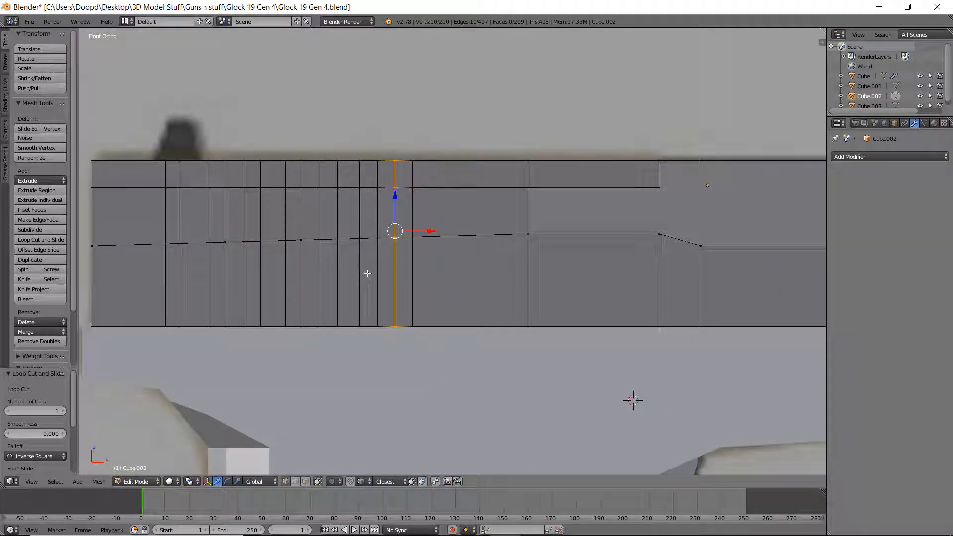
left_click(308, 482)
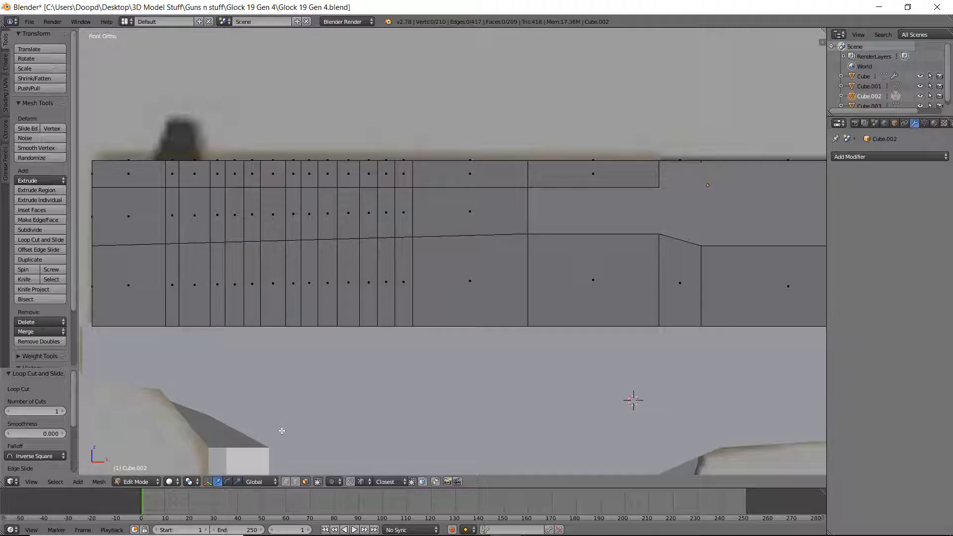
key("z")
right_click(403, 278)
right_click(404, 215, "shift")
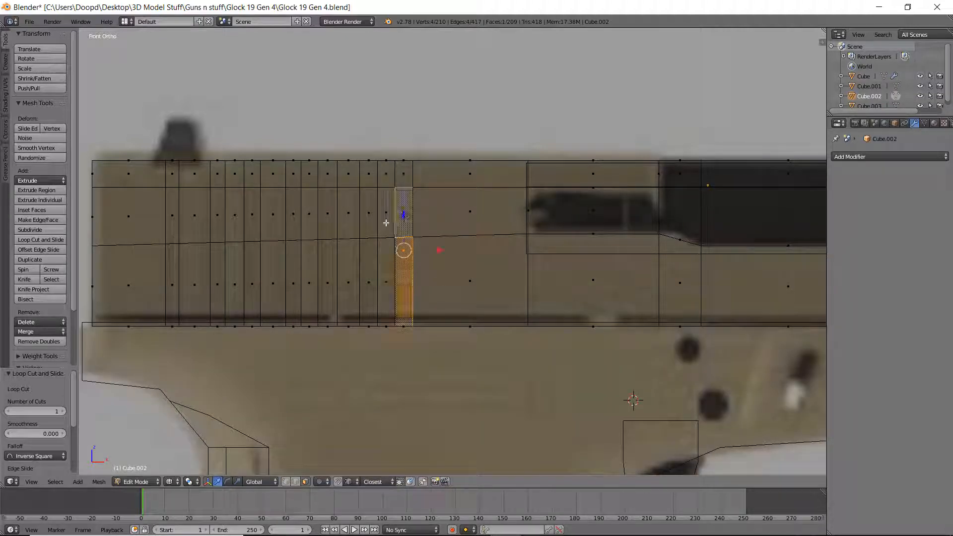
Step: Add the upper and lower side faces of the next four alternate serration strips toward the rear to the selection
right_click(367, 265, "shift")
right_click(328, 214, "shift")
right_click(330, 264, "shift")
right_click(293, 214, "shift")
right_click(294, 281, "shift")
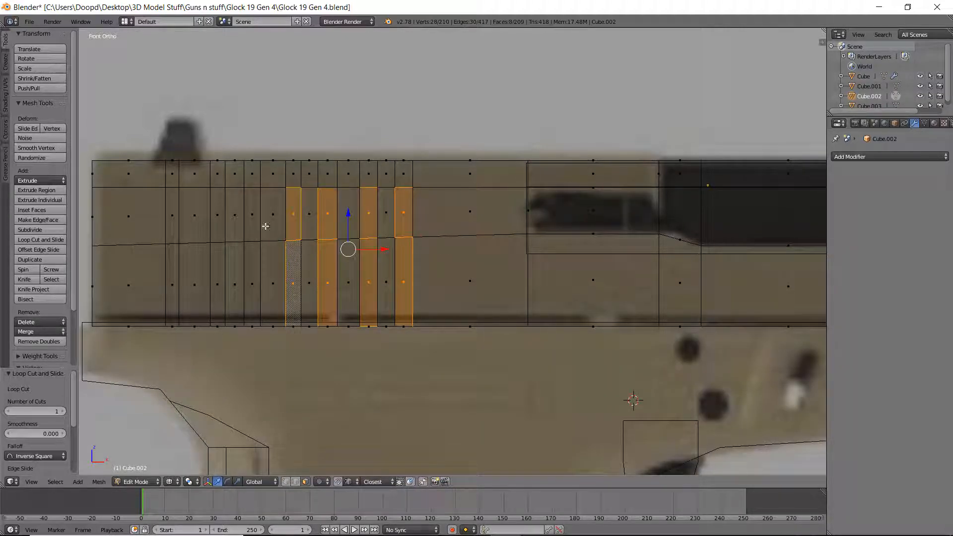
right_click(252, 214, "shift")
right_click(252, 281, "shift")
Step: Extend the selection to the upper and lower side faces of the two rearmost alternate serration strips
right_click(235, 281, "shift")
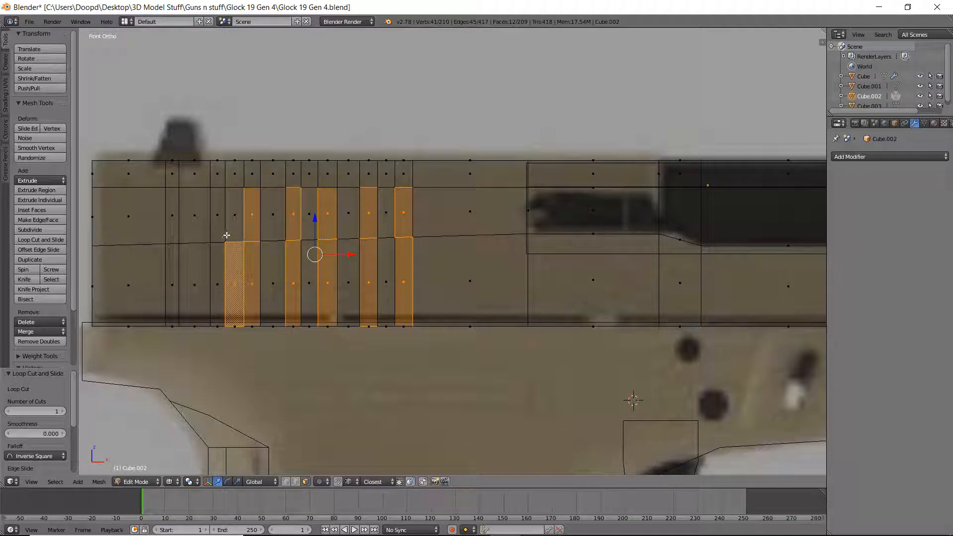
right_click(224, 281, "shift")
right_click(217, 219, "shift")
right_click(217, 279, "shift")
right_click(172, 283, "shift")
right_click(176, 233, "shift")
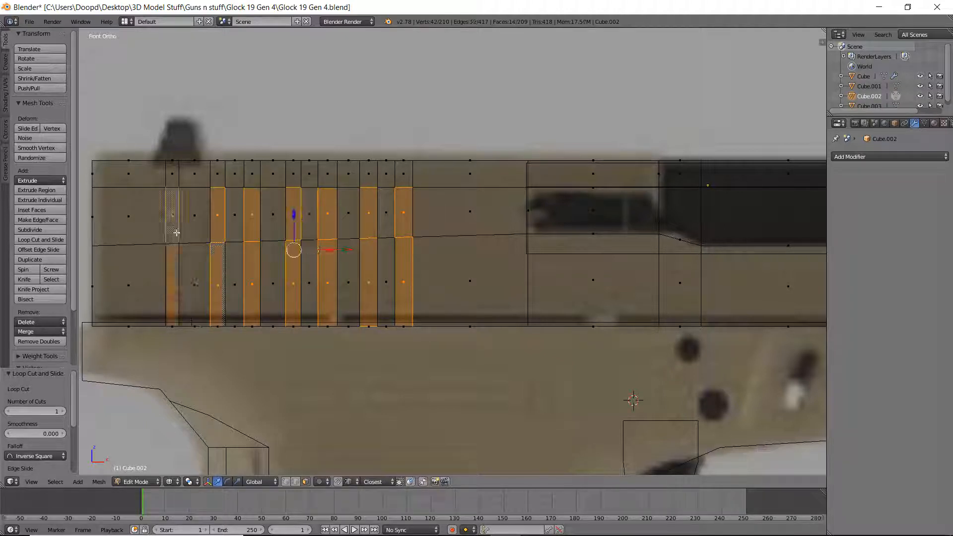
Step: Add the opposite-side upper and lower faces of the three rearmost serration strips to the selection with circle select
key("c")
left_click(172, 213)
left_click(173, 281)
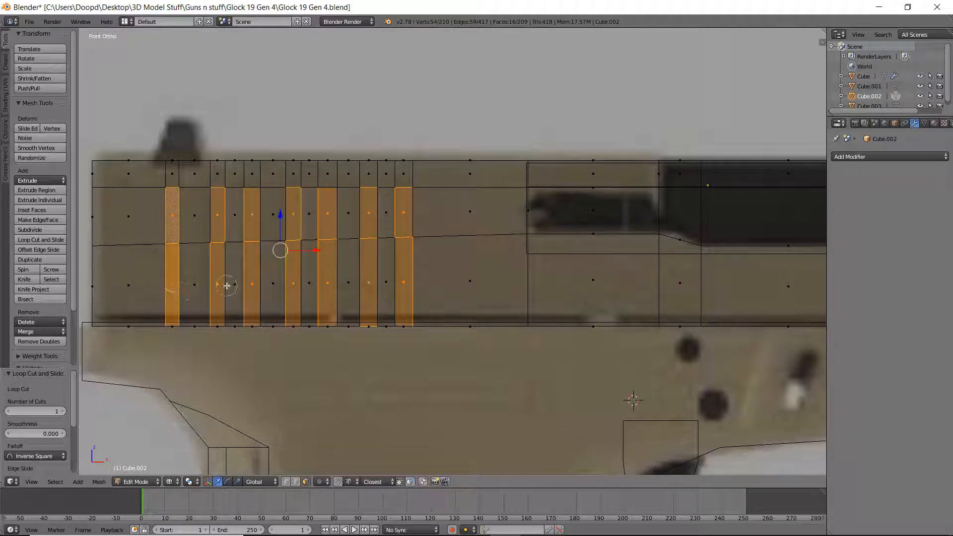
left_click(218, 285)
left_click(215, 214)
left_click(252, 214)
left_click(256, 284)
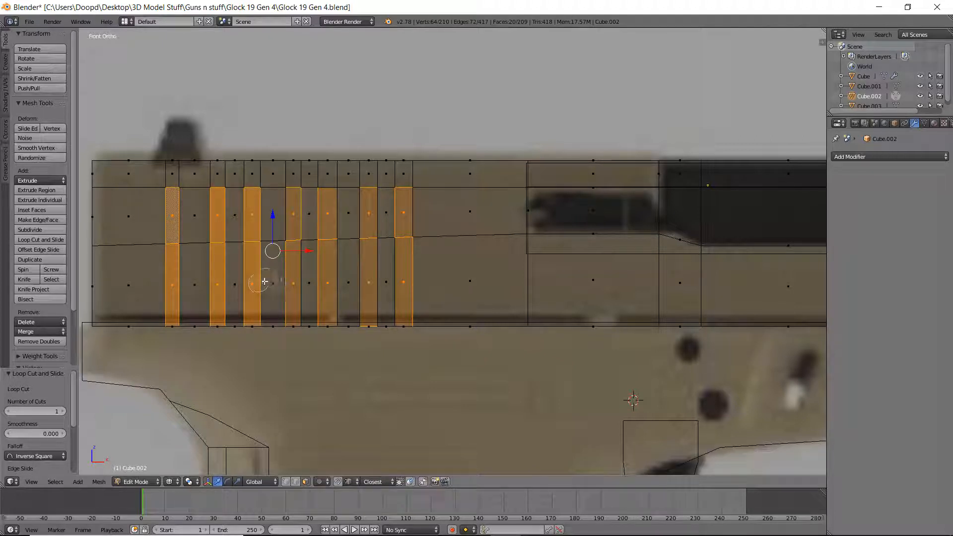
Step: Extend the circle selection to the opposite-side upper and lower faces of the four front serration strips
left_click(293, 283)
left_click(294, 213)
left_click(328, 213)
left_click(369, 213)
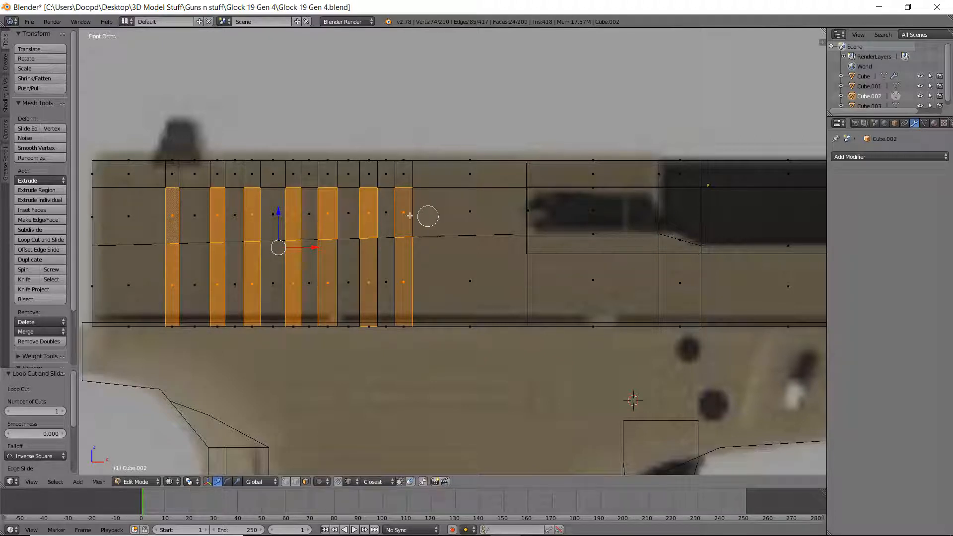
left_click(401, 213)
left_click(403, 289)
left_click(366, 282)
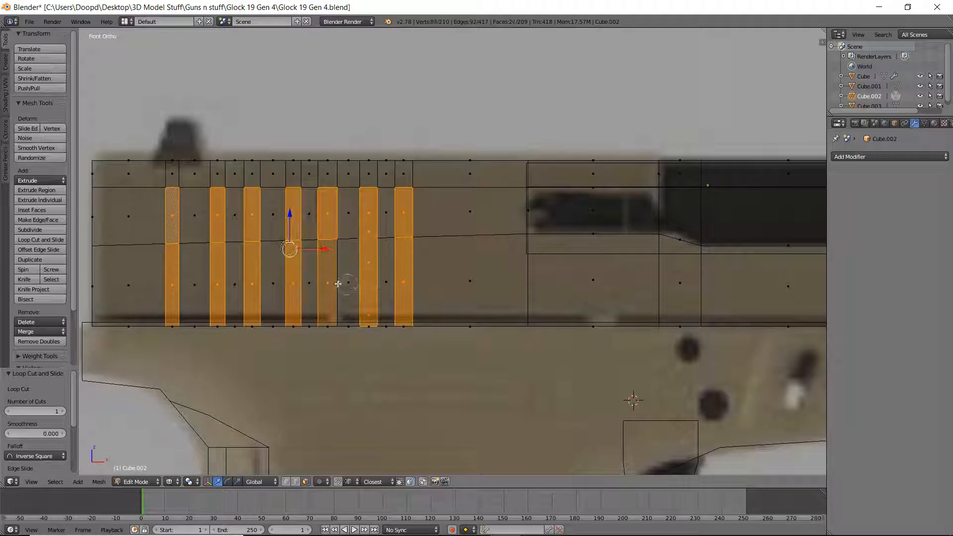
left_click(328, 285)
right_click(328, 284)
Step: Return to solid shading and extrude the selected serration faces in place without offsetting them
key("z")
middle_click_drag(349, 248, 405, 208)
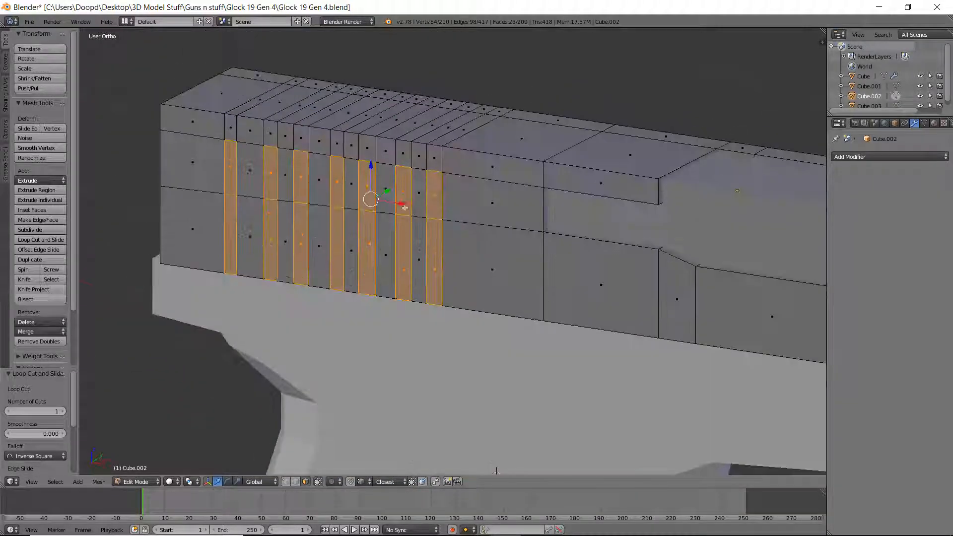
key("e")
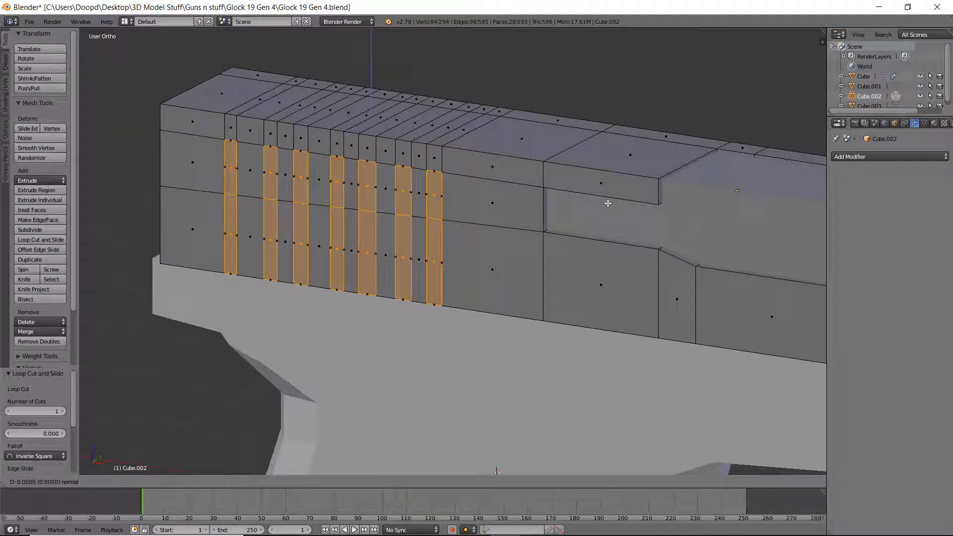
right_click(607, 201)
Step: Try to scale the extruded serration faces along the X axis
key("s")
key("x")
left_click(478, 210)
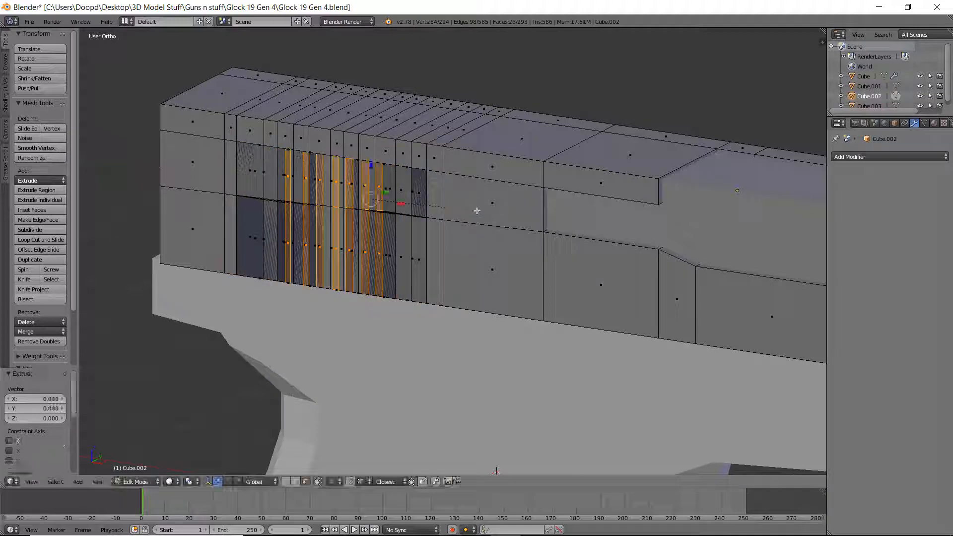
key("ctrl+z")
Step: Scale the extruded serration faces slightly inward along the Y axis to recess the grooves, and check them in object mode
key("s")
key("y")
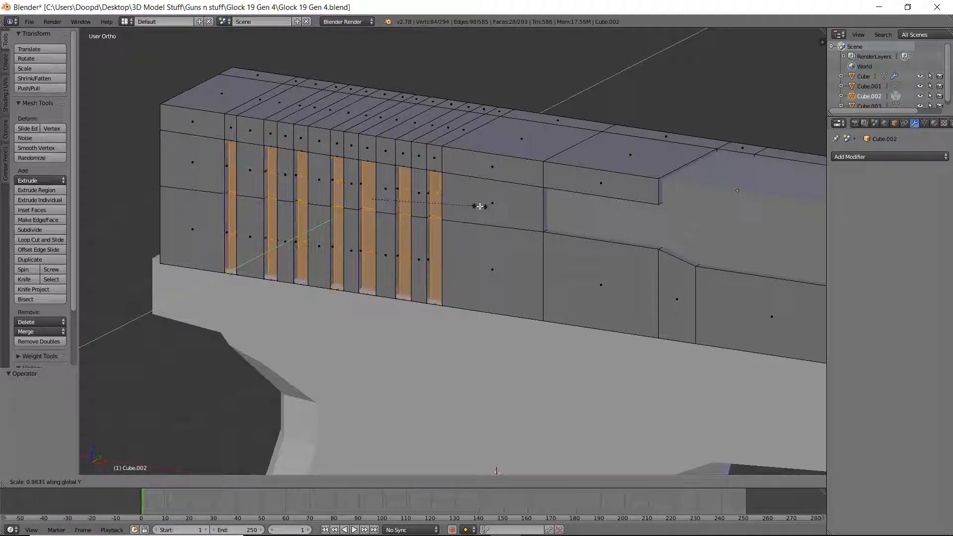
left_click(485, 204)
key("Tab")
scroll(519, 195, "up", 6)
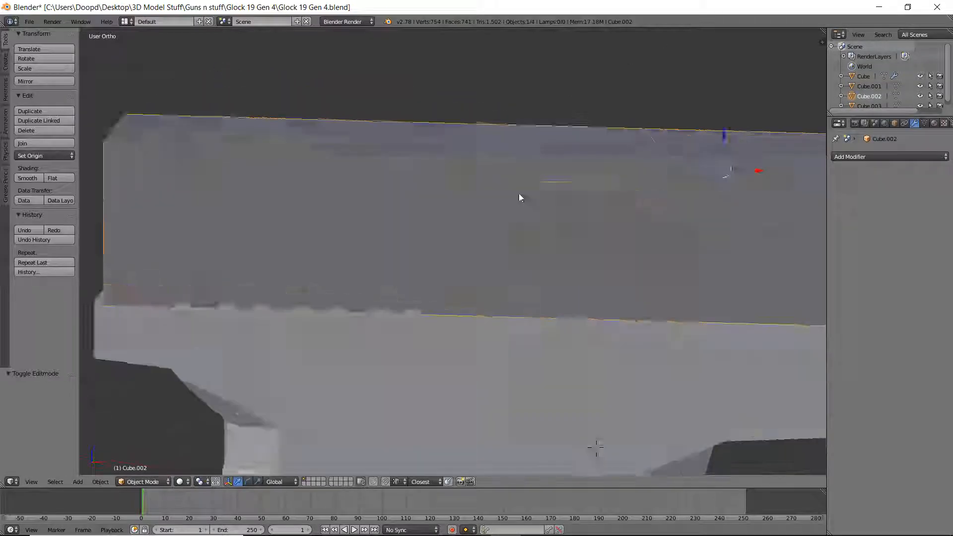
mouse_move(564, 187)
middle_mouse_down()
mouse_move(602, 184)
mouse_move(468, 191)
mouse_move(561, 205)
middle_mouse_up()
scroll(515, 200, "down", 1)
Step: Save the Blender file, overwriting the existing version
key("Tab")
middle_click_drag(544, 185, 577, 214)
key("ctrl+s")
left_click(548, 246)
middle_click_drag(566, 146, 480, 168)
Step: In front view, add two vertical loop cuts through the slide at the rear and front base edges of the rear sight
key("KP_1")
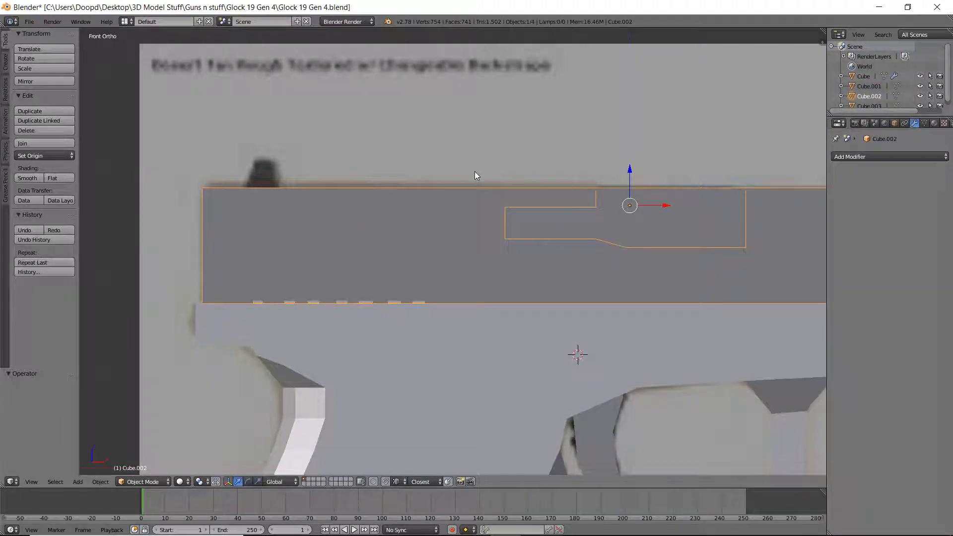
key("Tab")
scroll(210, 158, "up", 3)
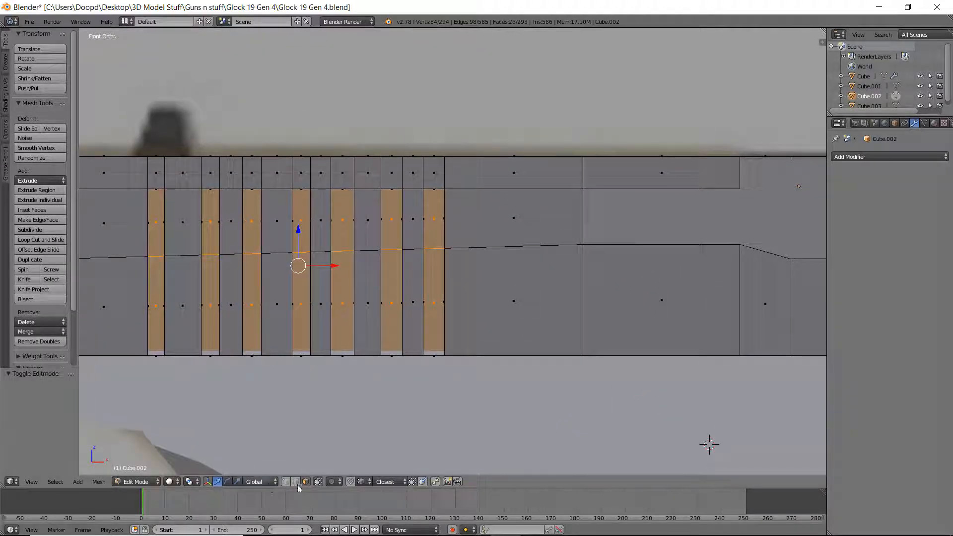
middle_click_drag(156, 245, 418, 287, "shift")
scroll(418, 287, "up", 3)
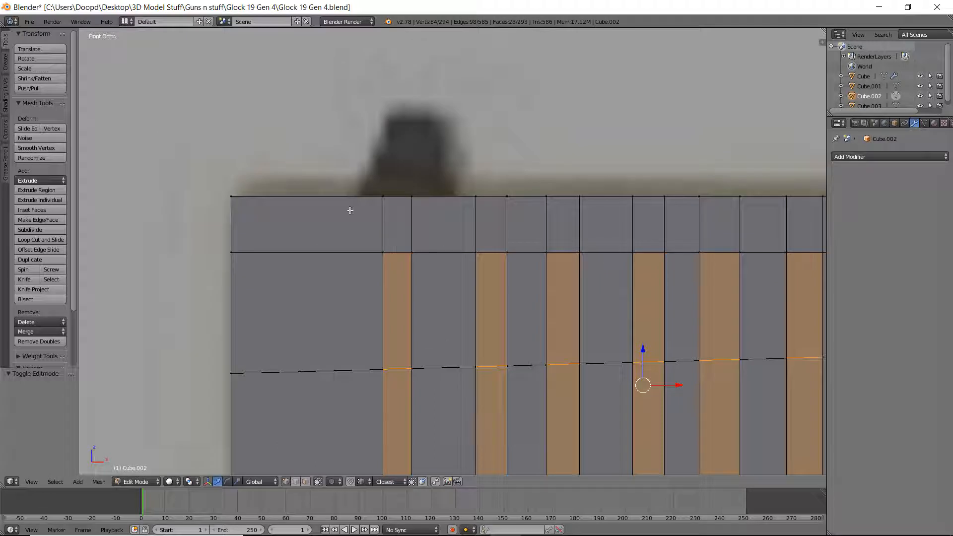
key("ctrl+r")
left_click(353, 206)
left_click(402, 204)
key("ctrl+r")
left_click(451, 200)
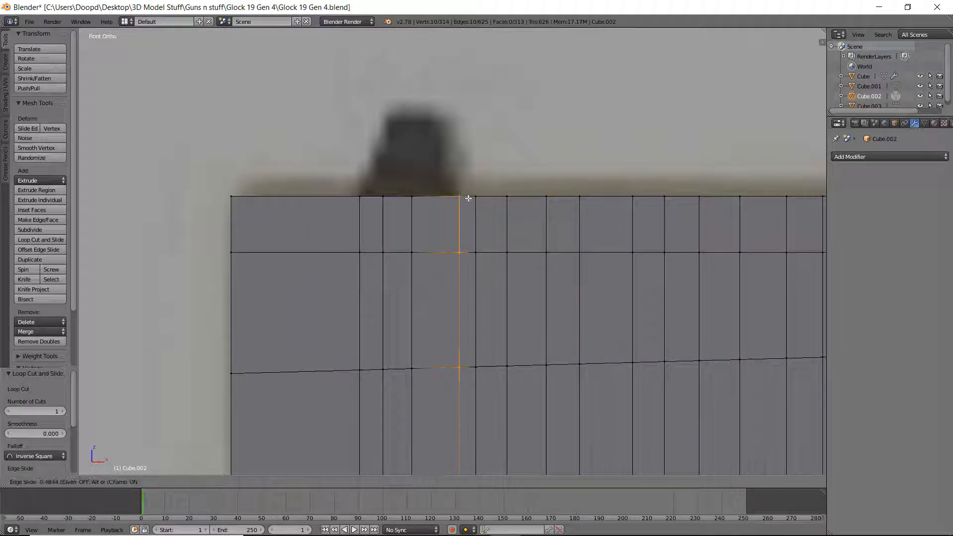
left_click(468, 199)
Step: Select the slide's top faces between the rear-sight cuts and extrude them upward to about half the reference sight's height
right_click(460, 197)
middle_click_drag(445, 226, 446, 244)
key("c")
mouse_move(461, 110)
left_mouse_down()
mouse_move(468, 79)
mouse_move(367, 109)
mouse_move(403, 162)
mouse_move(392, 97)
mouse_move(415, 101)
left_mouse_up()
middle_click(488, 85)
right_click(494, 86)
key("KP_1")
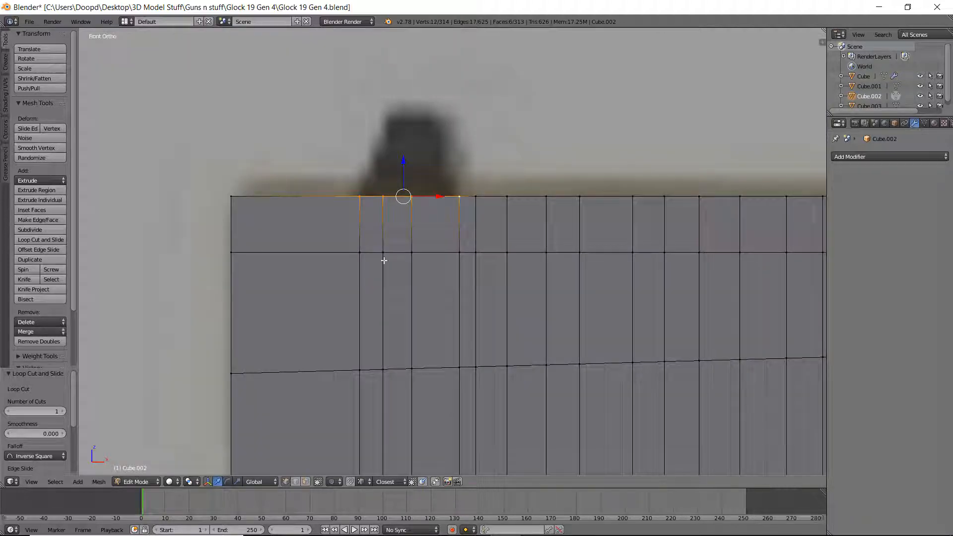
key("e")
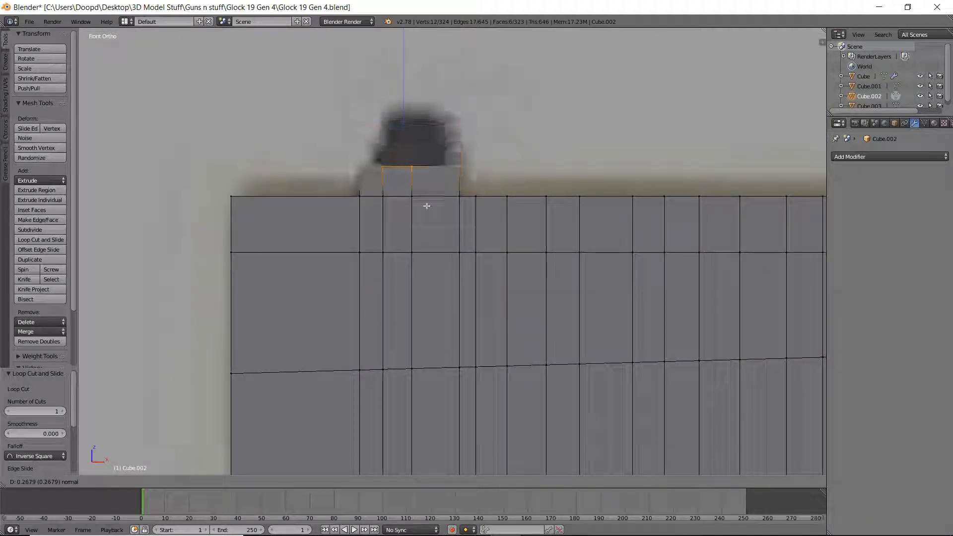
left_click(496, 196)
Step: Extrude the rear sight's top another 0.139 upward in Z and scale it to 0.520 along X
key("e")
left_click(550, 104)
key("s")
key("x")
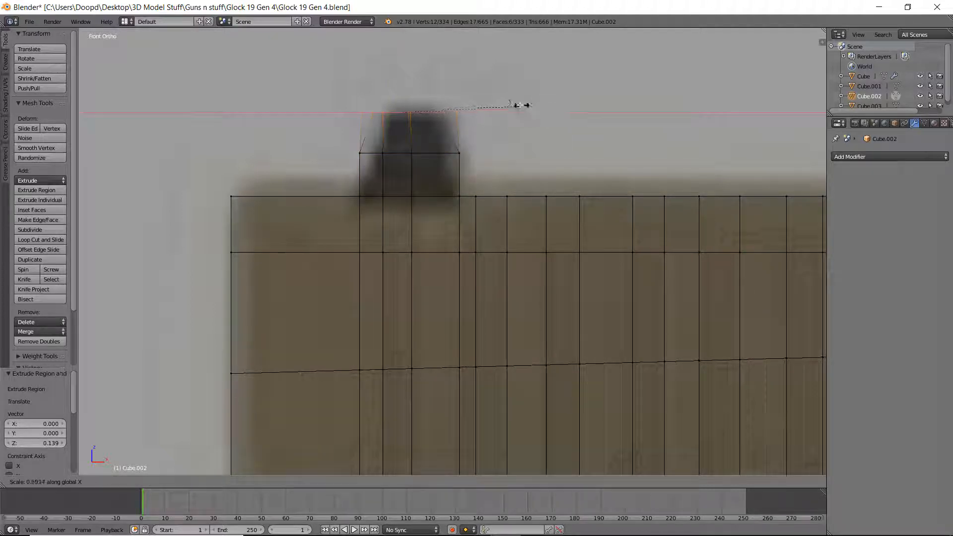
left_click(479, 97)
Step: Select the rear sight's middle edge loop and scale it to 0.654 along X
right_click(323, 153, "alt")
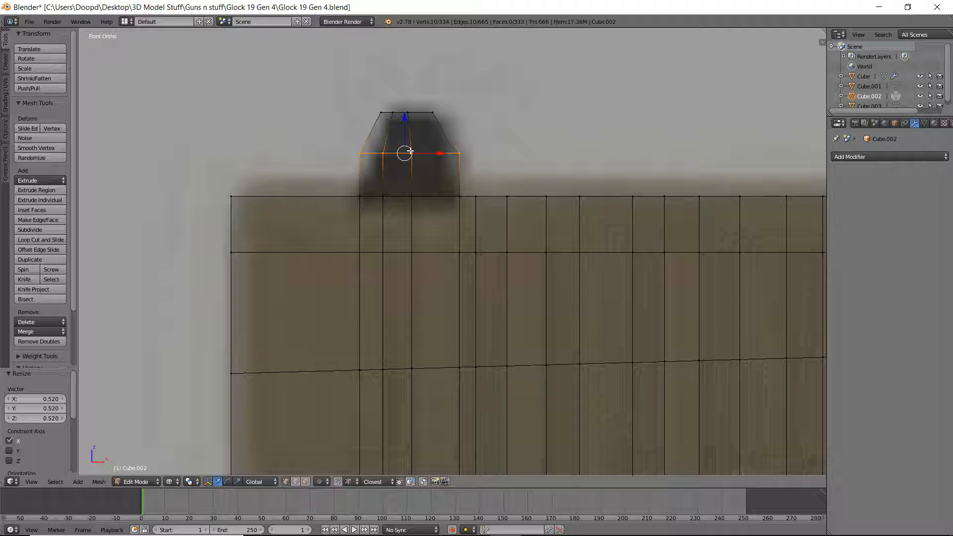
key("s")
key("x")
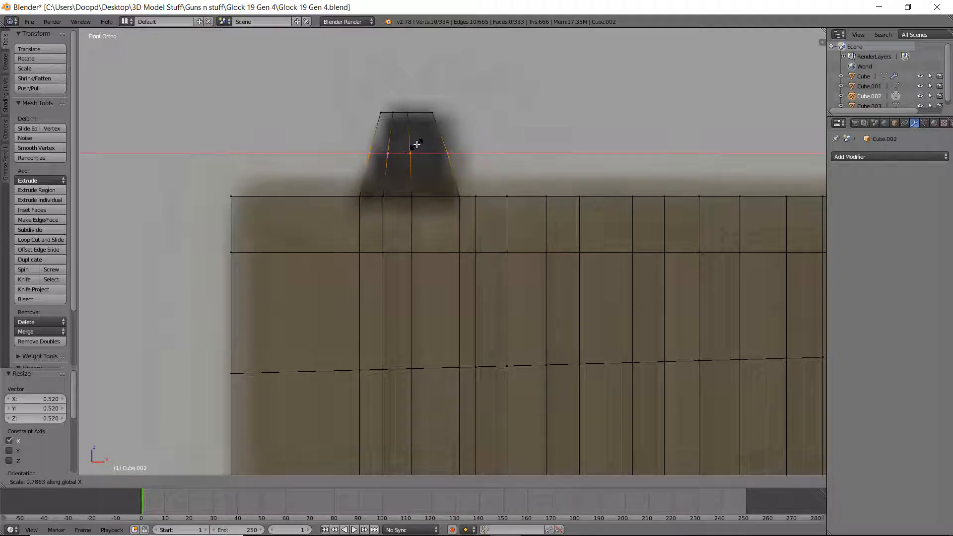
left_click(414, 144)
scroll(420, 146, "down", 2)
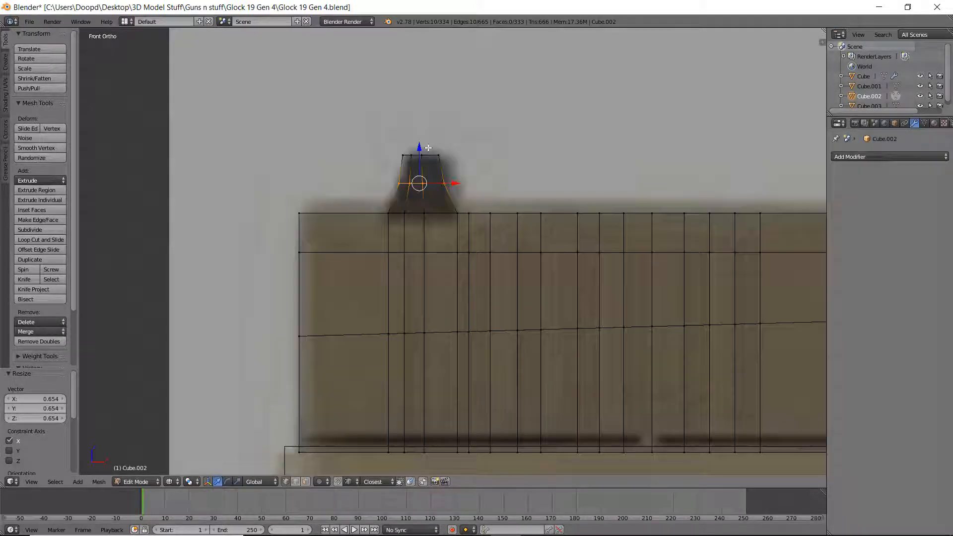
scroll(428, 148, "up", 2)
Step: Shift the rear sight's top edge loop 0.020 along X and its middle edge loop 0.017 along X
right_click(438, 114, "alt")
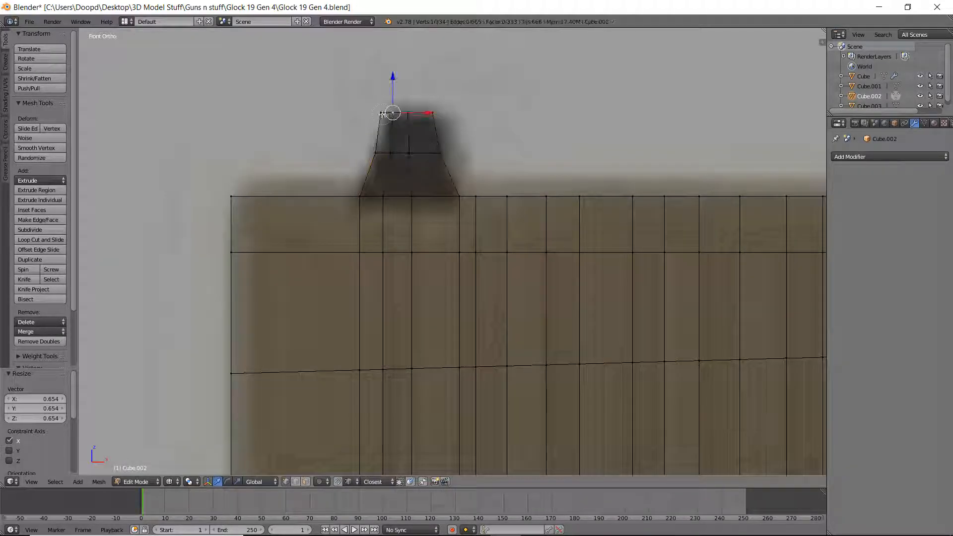
left_click_drag(440, 115, 445, 114)
right_click(437, 153)
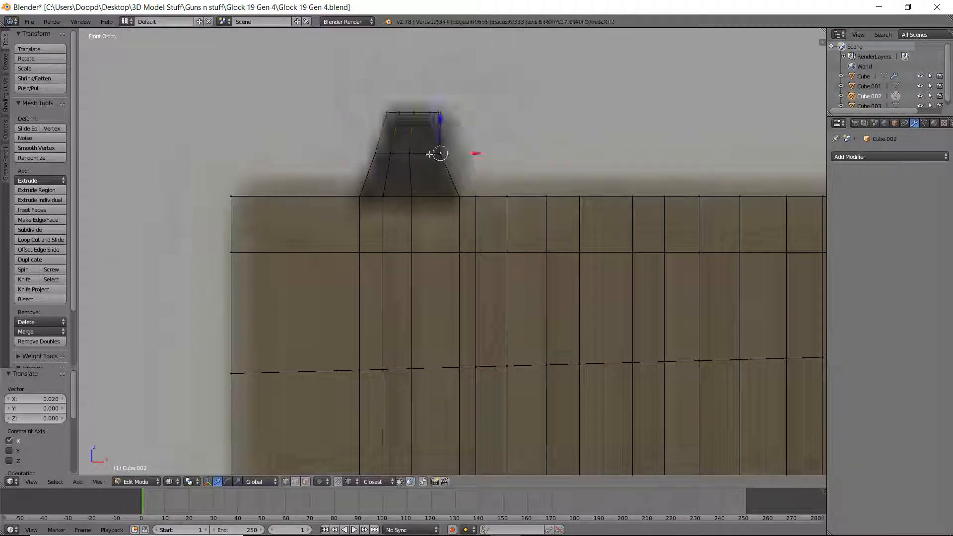
right_click(427, 154, "alt")
left_click_drag(440, 153, 426, 151)
middle_click_drag(426, 151, 318, 135)
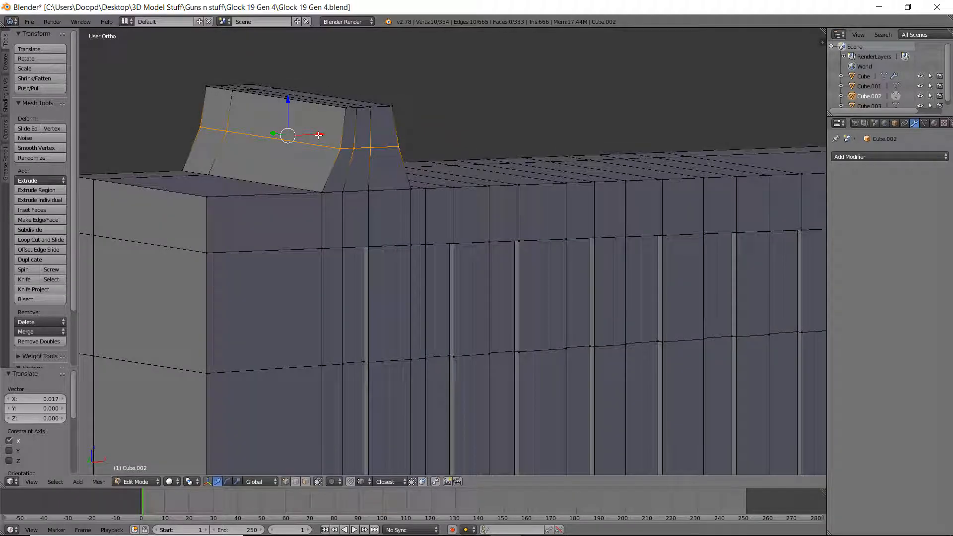
Step: Undo the rear sight's loop shifts, scaling and second extrusion, back to the first extruded block
key("ctrl+z")
key("ctrl+z")
key("ctrl+z")
key("ctrl+z")
key("ctrl+z")
key("ctrl+z")
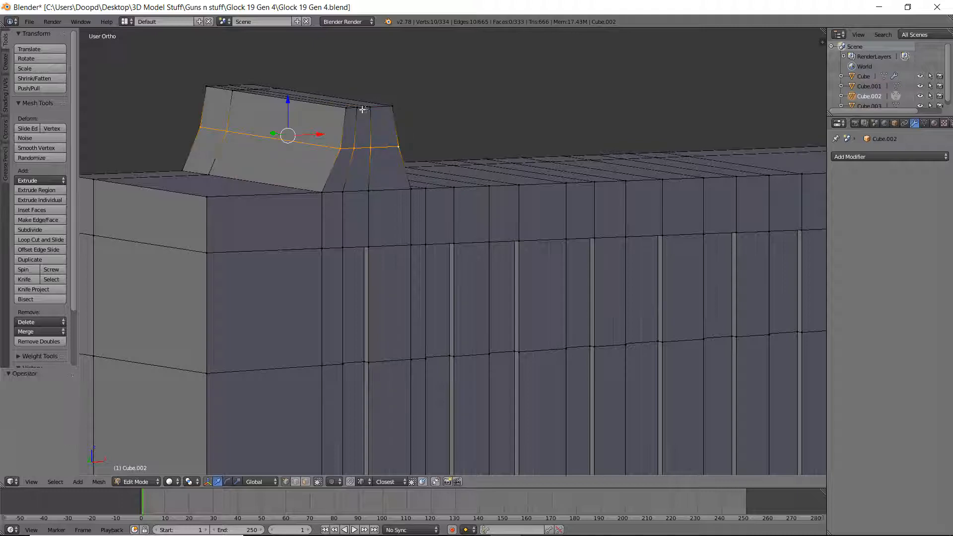
key("ctrl+z")
key("ctrl+z")
key("ctrl+z")
key("ctrl+z")
key("ctrl+z")
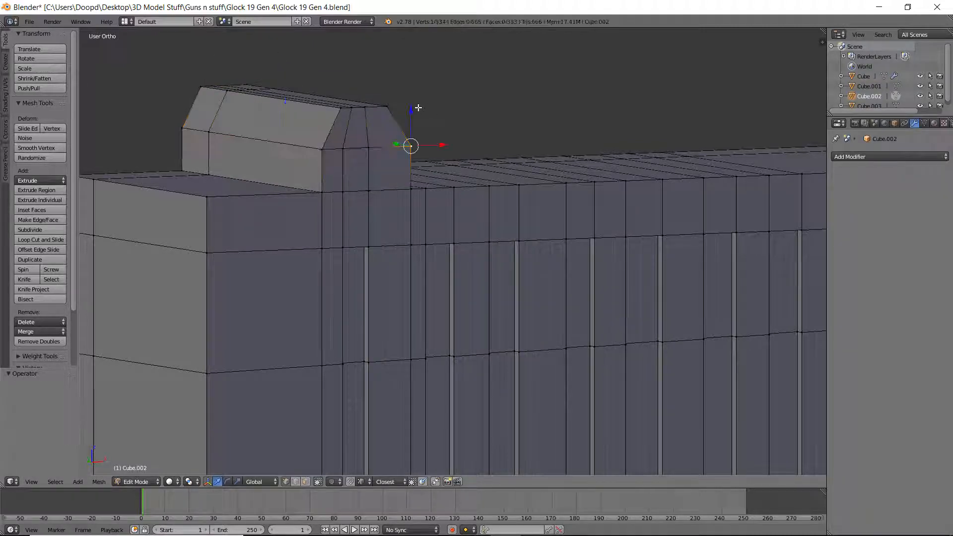
key("KP_1")
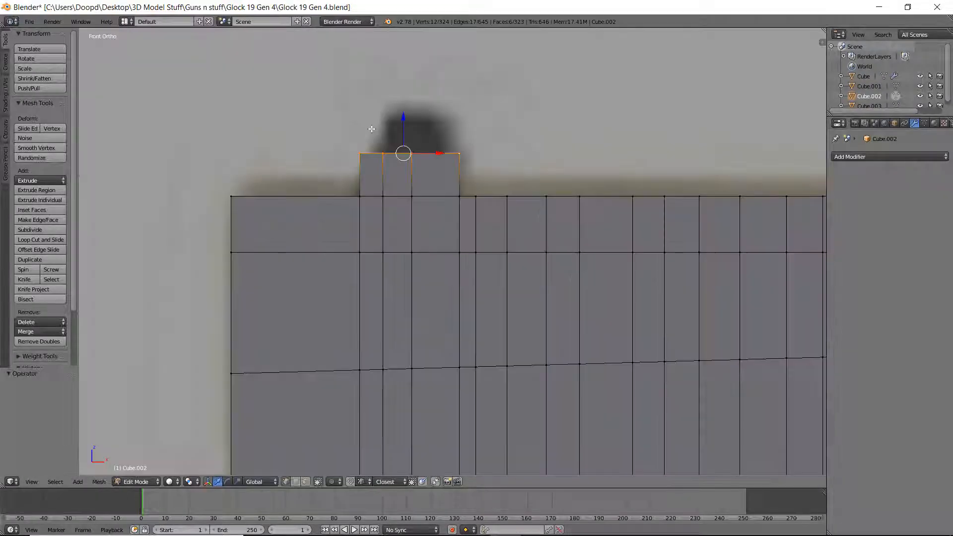
Step: From the left view, add an unshifted lengthwise loop cut midway across the slide's wider section
key("KP_3")
scroll(662, 110, "down", 4)
scroll(662, 110, "down", 1)
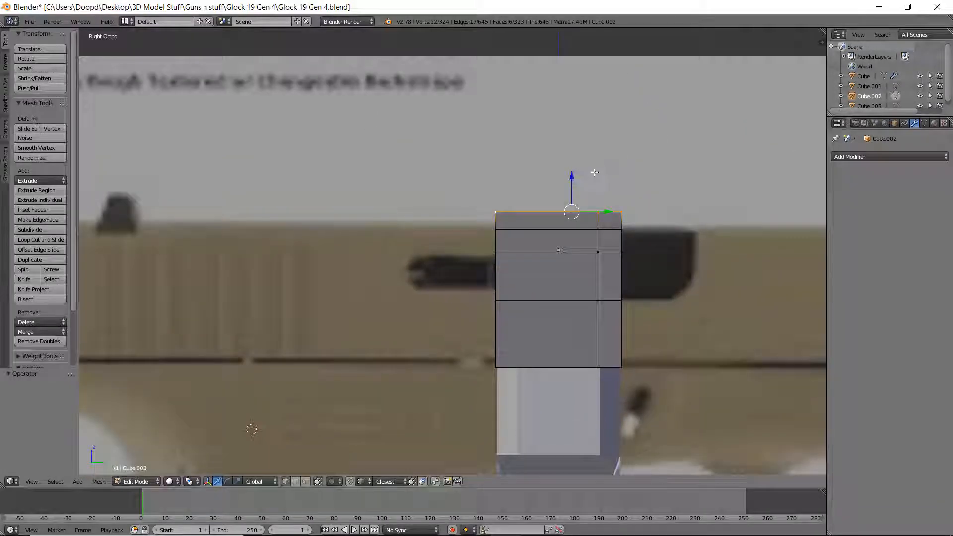
middle_click_drag(594, 171, 597, 192)
key("KP_3")
key("ctrl+KP_3")
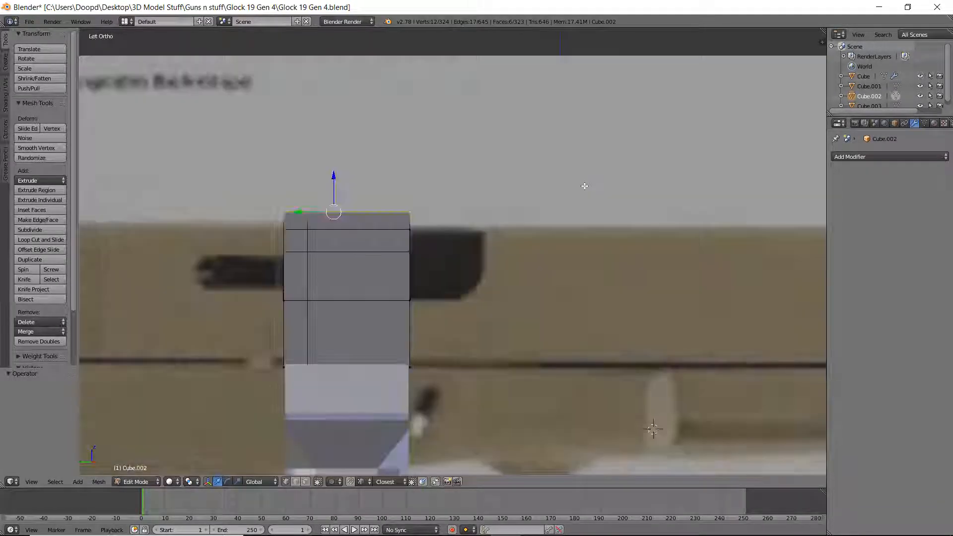
scroll(585, 186, "up", 2)
key("ctrl+r")
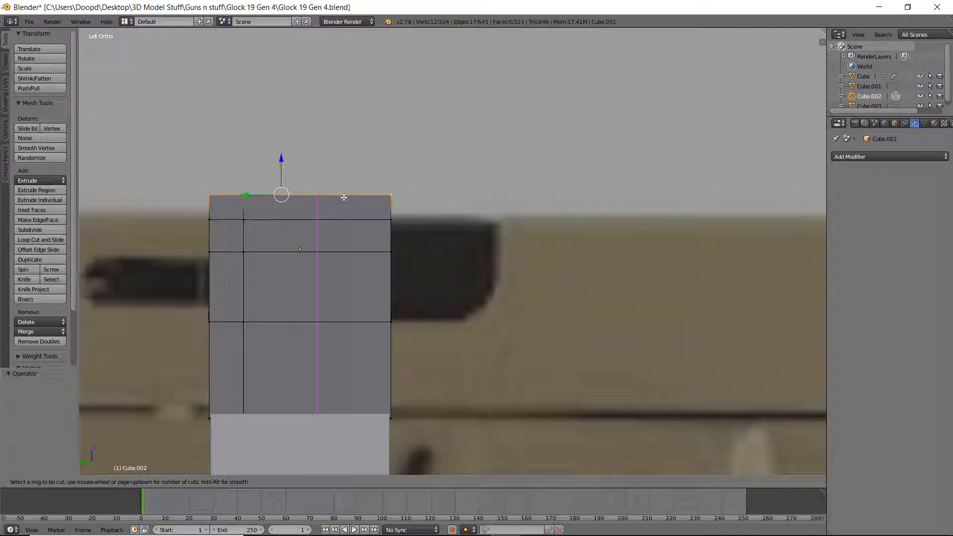
left_click(344, 197)
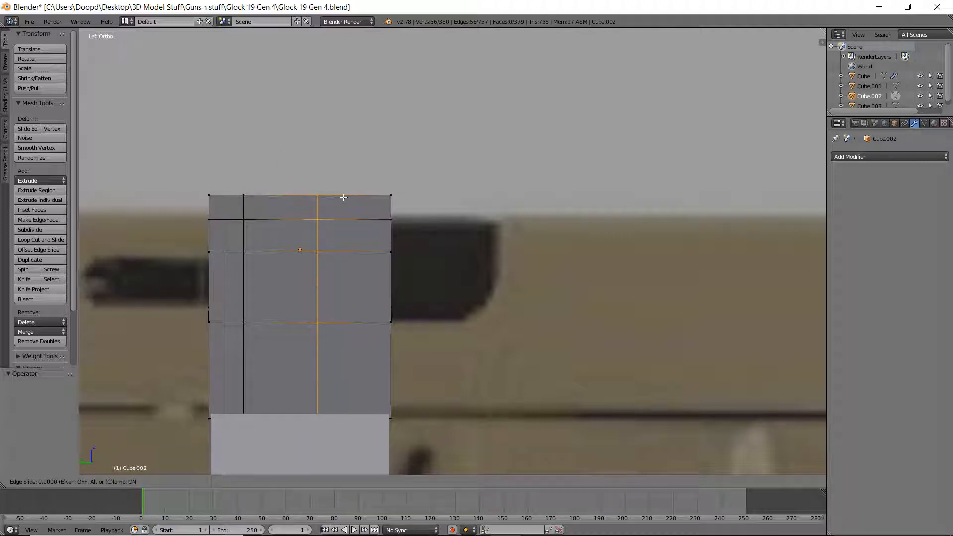
right_click(344, 198)
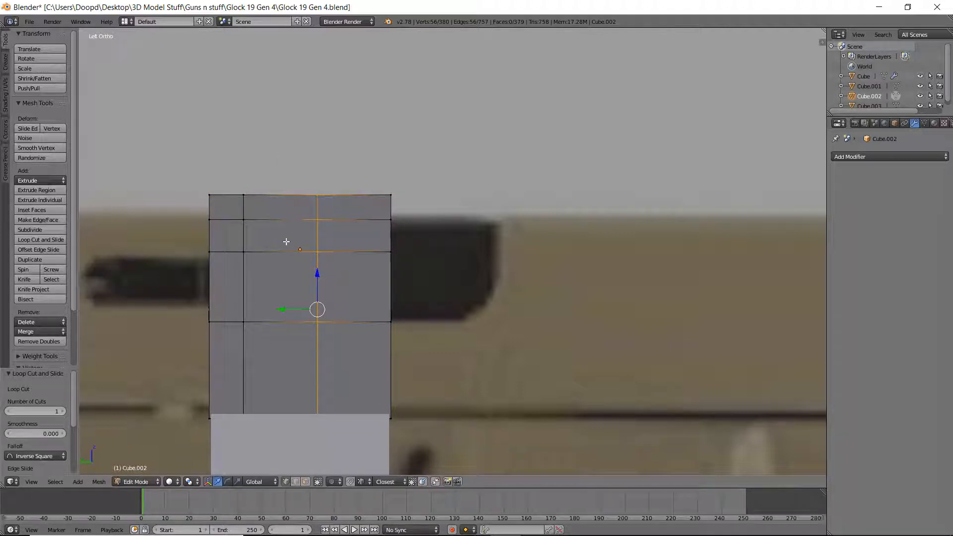
Step: Select all of the slide's geometry and apply a Limited Dissolve to it
right_click(248, 252)
key("a")
middle_click_drag(248, 252, 354, 250)
scroll(279, 271, "down", 3)
key("a")
scroll(279, 270, "down", 2)
scroll(447, 280, "down", 3)
middle_click_drag(584, 273, 446, 246)
key("x")
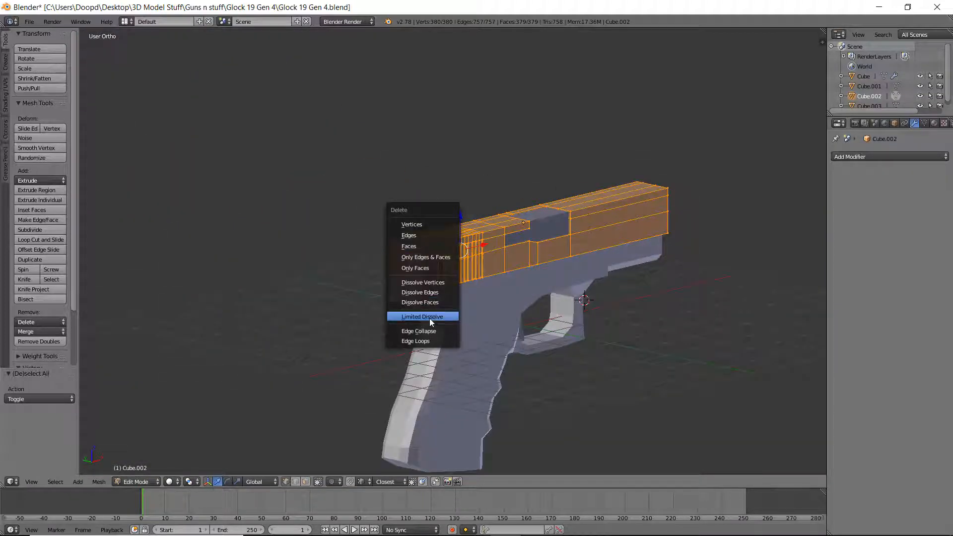
left_click(430, 319)
Step: Inspect the dissolved slide in object and edit modes, and undo the Limited Dissolve
middle_click_drag(437, 299, 502, 306)
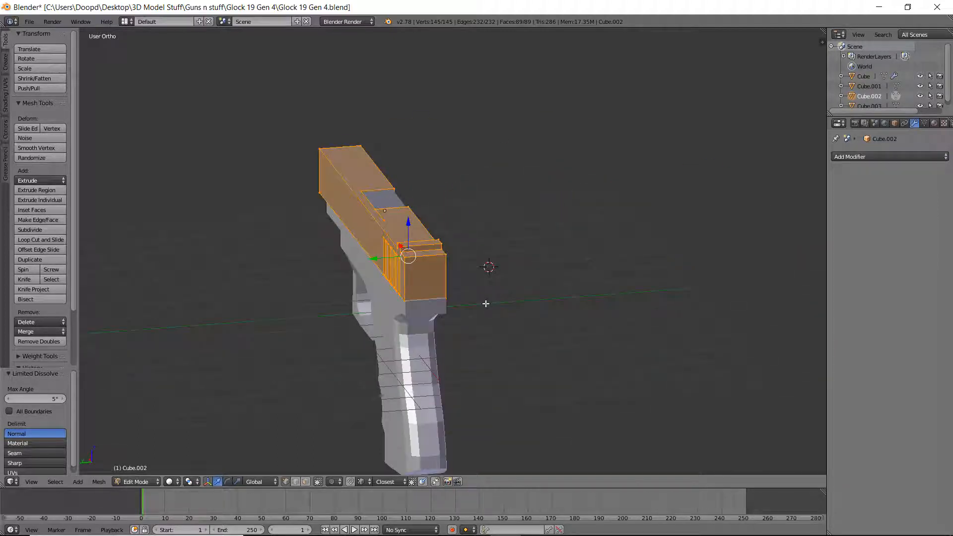
key("Tab")
middle_click_drag(493, 274, 417, 239)
key("Tab")
key("Tab")
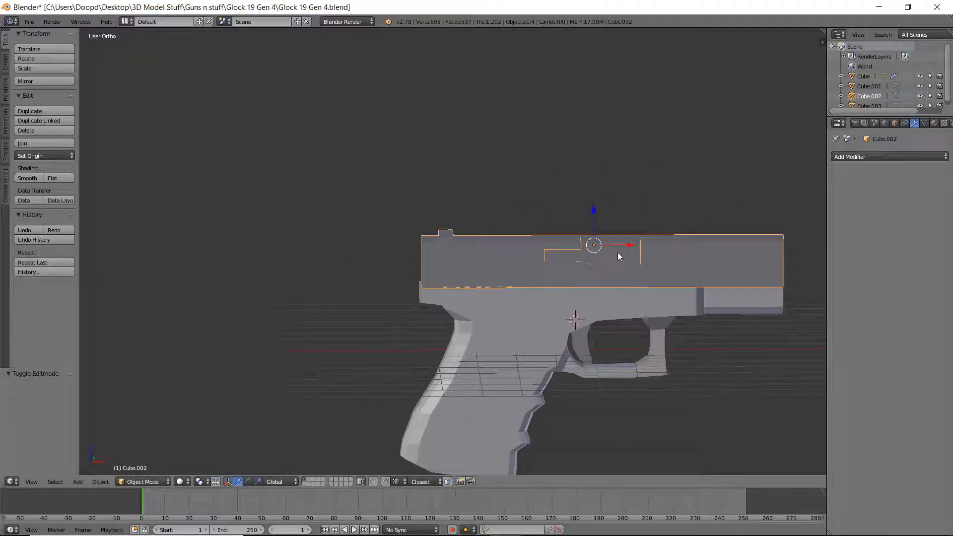
key("Tab")
key("ctrl+z")
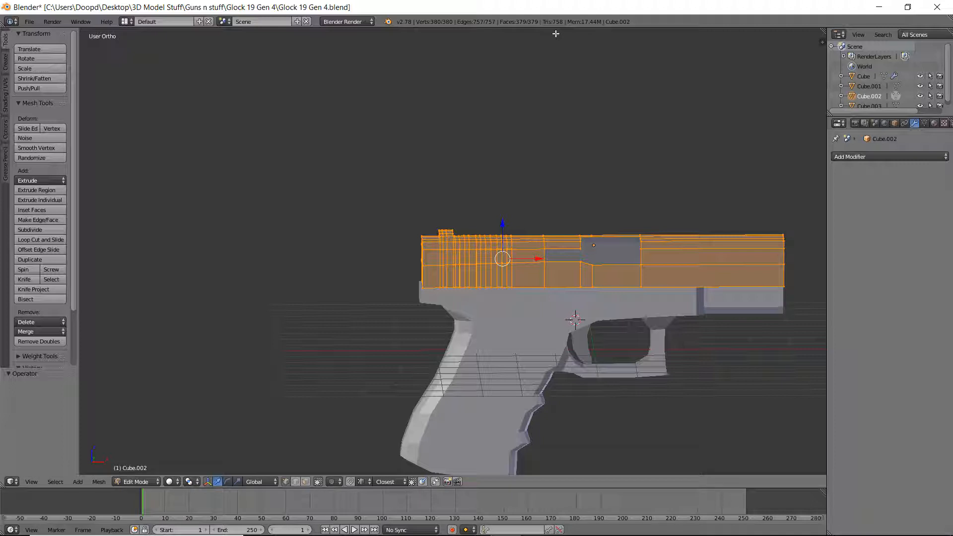
Step: Apply a Limited Dissolve with a 5° maximum angle to all of the slide's geometry
key("x")
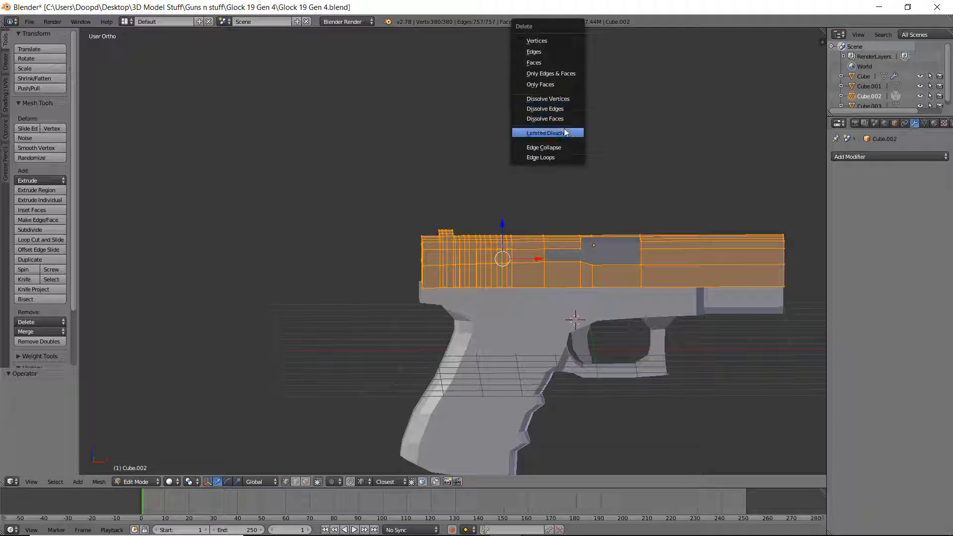
left_click(571, 130)
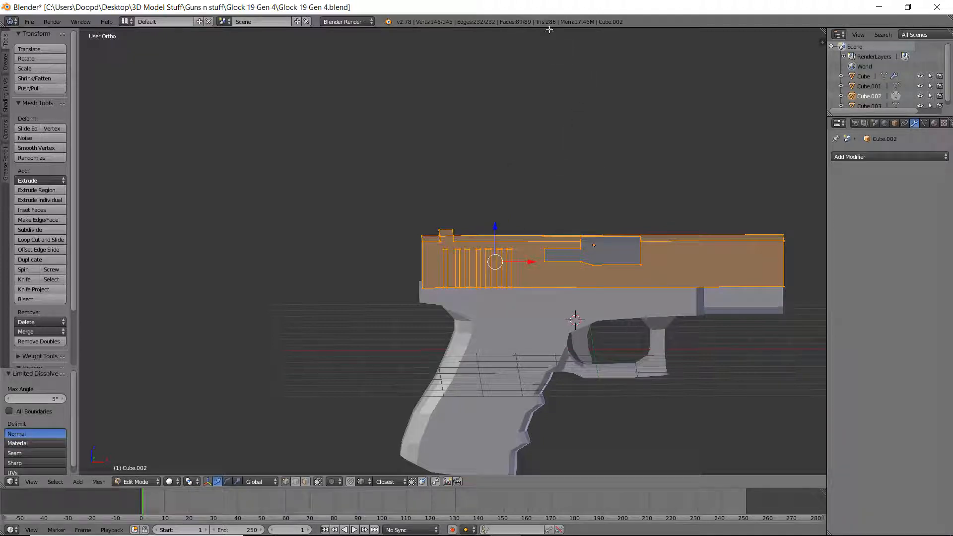
middle_click_drag(509, 116, 603, 143)
key("KP_1")
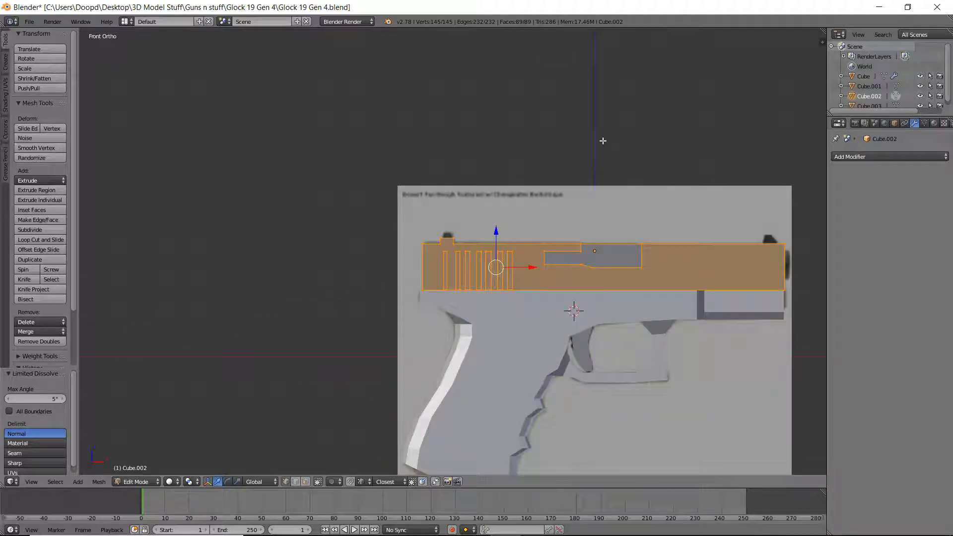
middle_click_drag(573, 129, 724, 147)
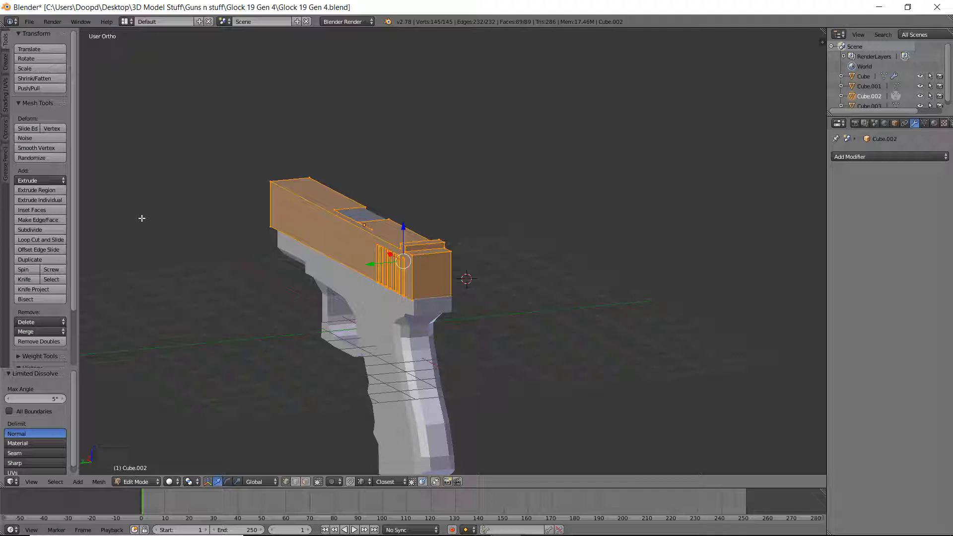
Step: From the left view, add three unshifted lengthwise loop cuts through the rear sight, at its centre and both quarter points
key("KP_3")
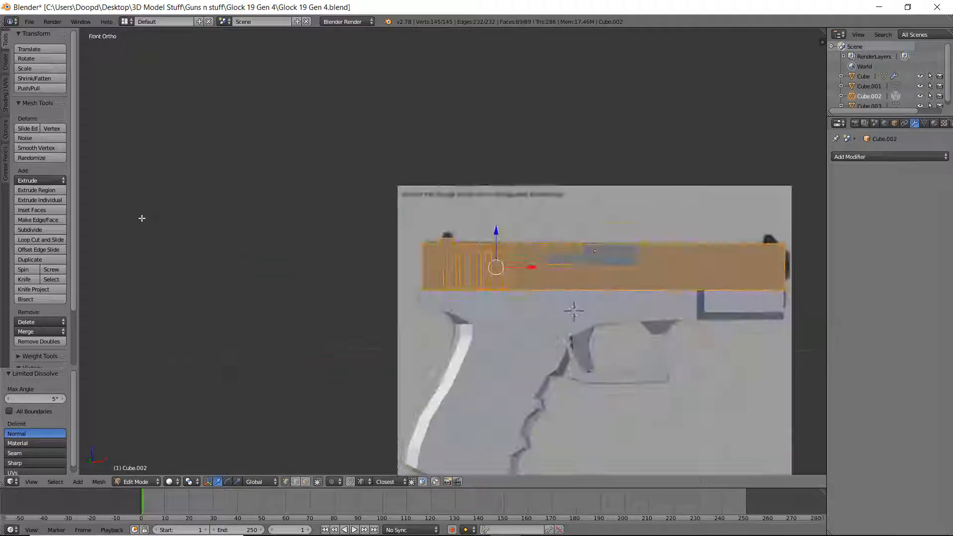
key("ctrl+KP_3")
scroll(187, 219, "up", 7)
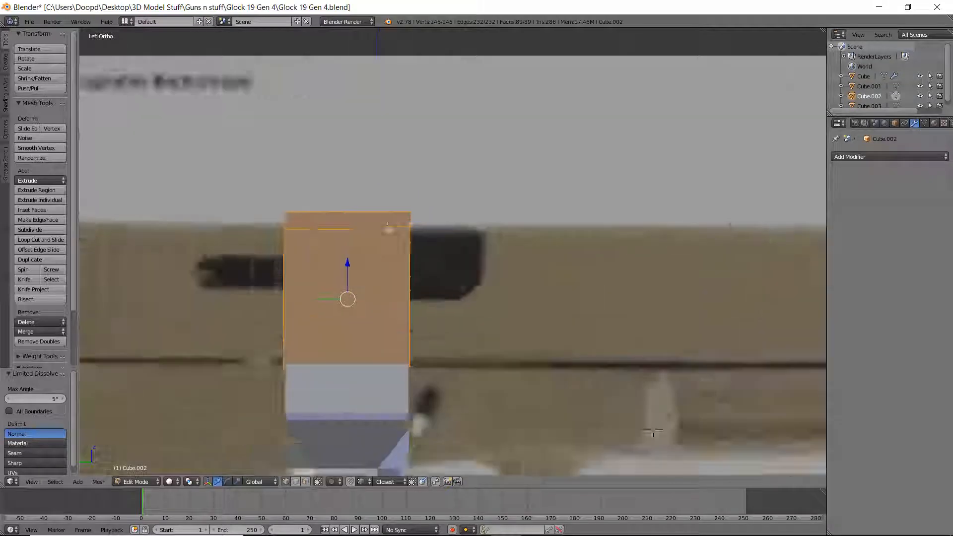
key("z")
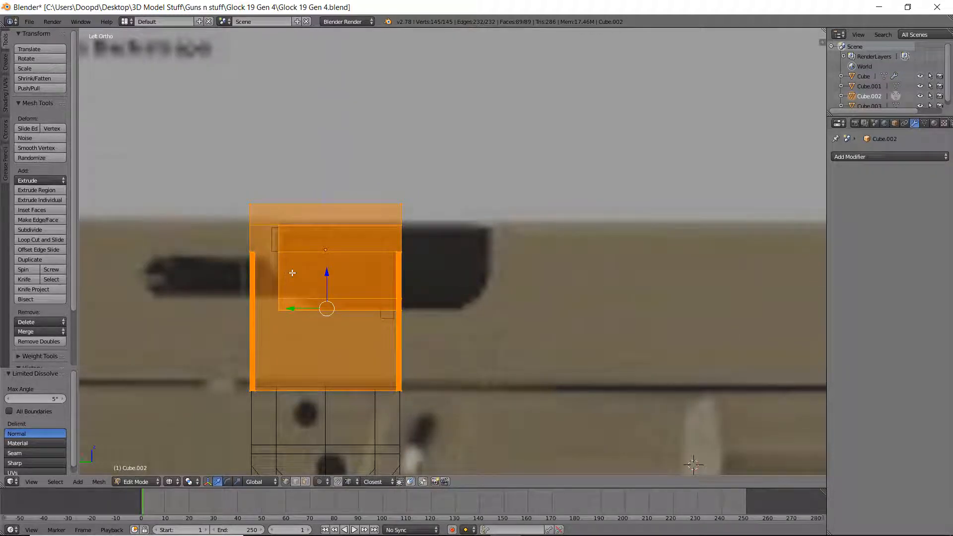
middle_click_drag(293, 273, 319, 258, "shift")
key("z")
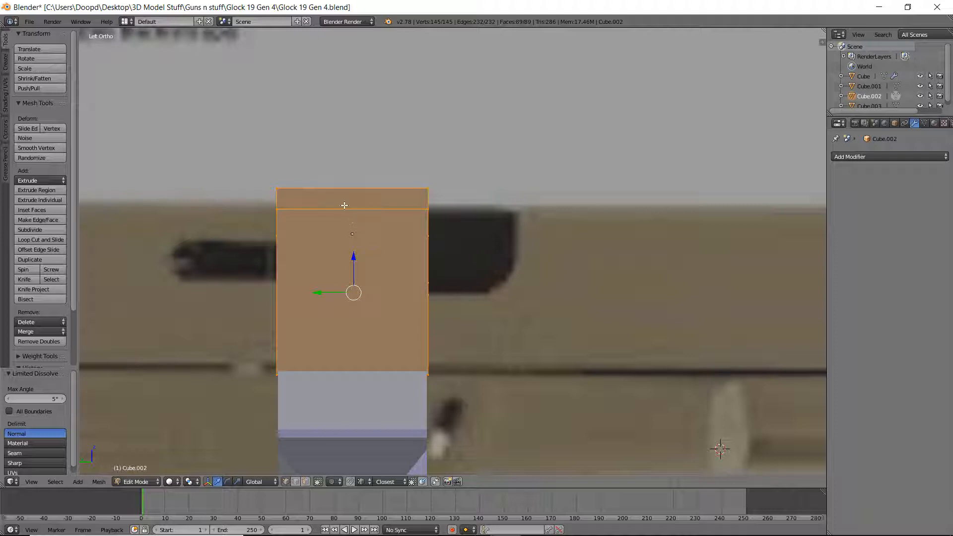
key("ctrl+r")
left_click(346, 205)
right_click(347, 206)
key("ctrl+r")
left_click(390, 206)
right_click(390, 206)
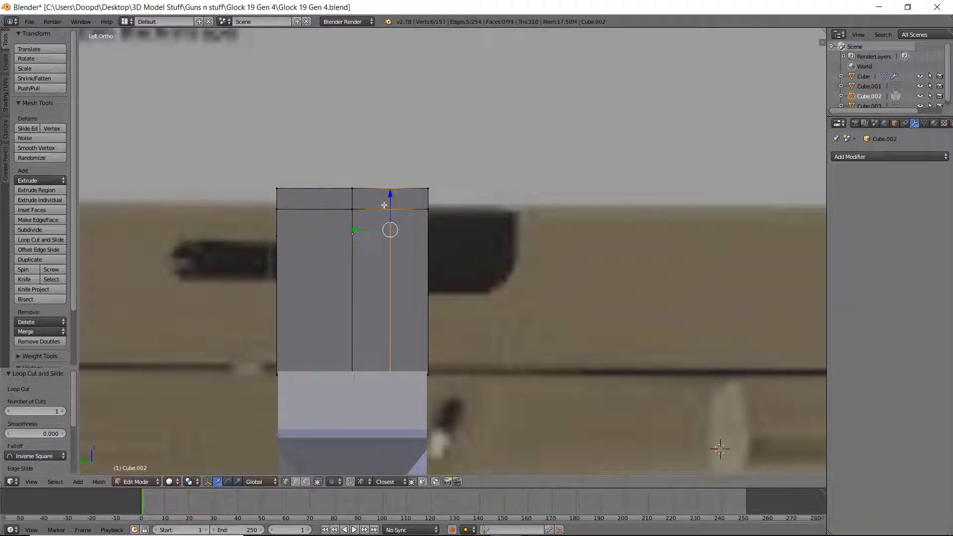
key("ctrl+r")
left_click(324, 204)
right_click(324, 204)
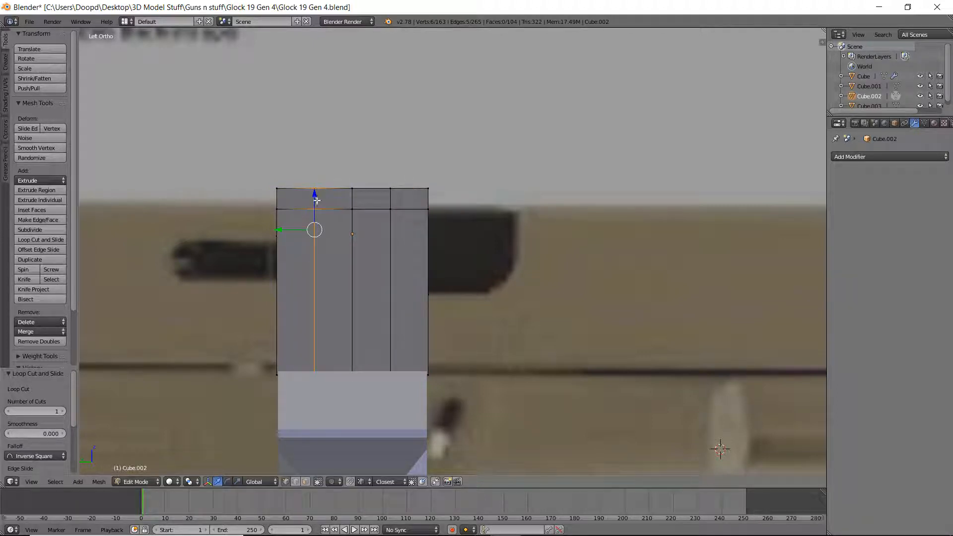
Step: Add two more unshifted loop cuts through the rear sight, one midway on each side between the centre and quarter loops
middle_click_drag(331, 181, 374, 217)
key("ctrl+r")
left_click(342, 207)
right_click(344, 207)
key("ctrl+r")
left_click(376, 205)
right_click(376, 205)
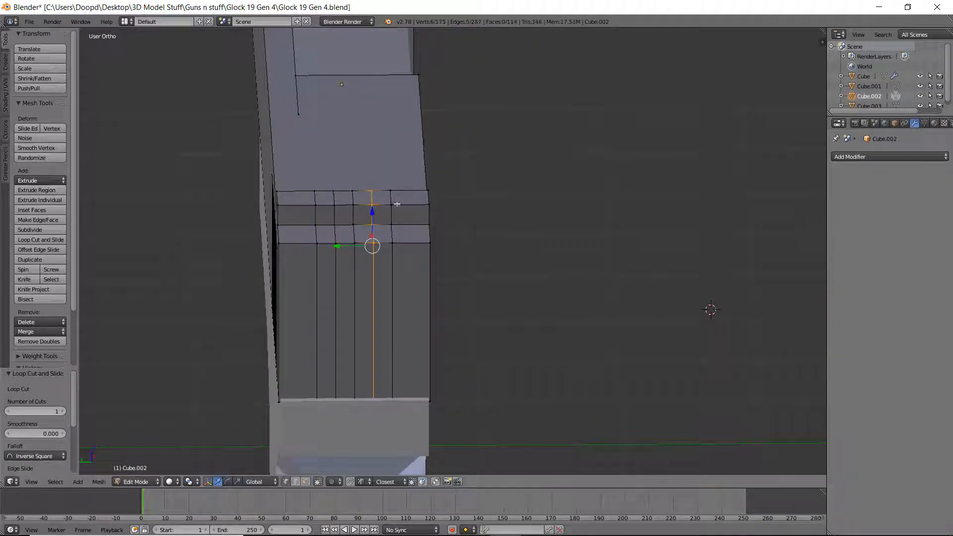
Step: Select the two outer top faces on each side of the rear sight and extrude them 0.137 upward along Z
left_click(305, 481)
right_click(291, 198)
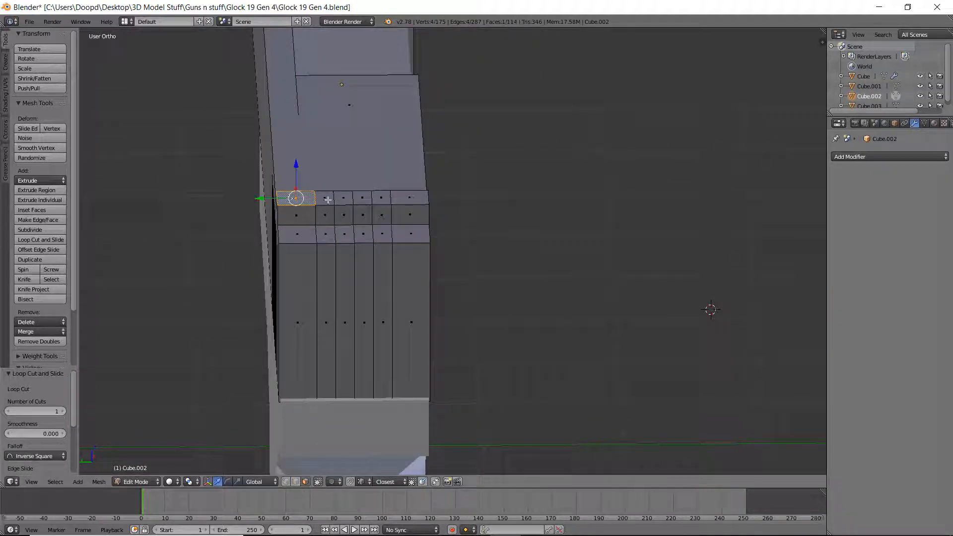
right_click(326, 198, "shift")
right_click(381, 198, "shift")
right_click(406, 199, "shift")
middle_click_drag(390, 185, 362, 187)
key("KP_1")
key("z")
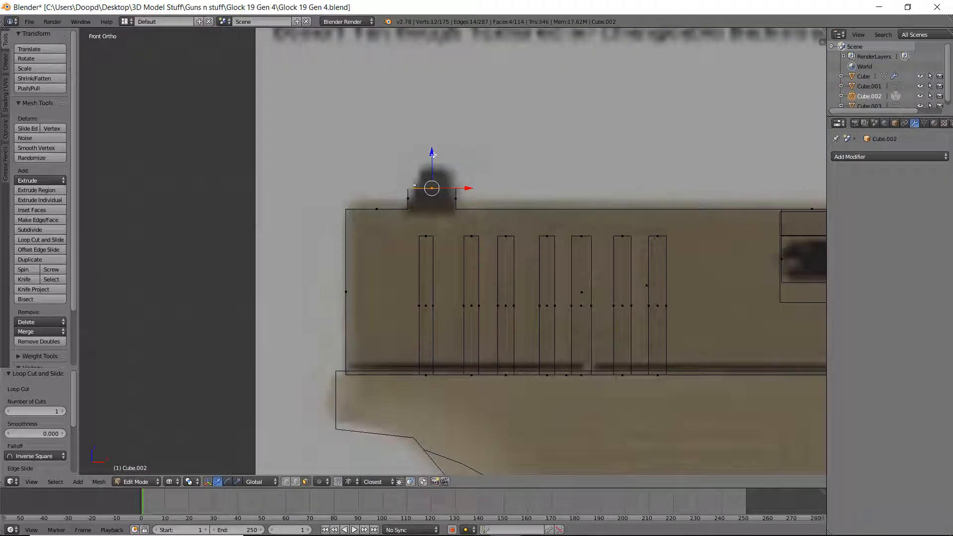
key("e")
left_click(485, 164)
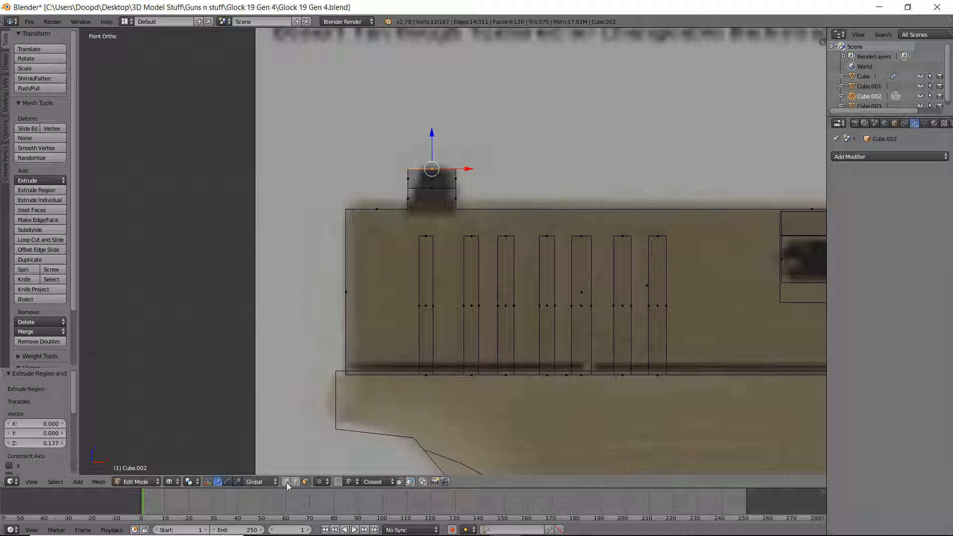
Step: In vertex mode, move the rear sight's back upper and middle vertices forward along X to match the reference slope
left_click(286, 483)
right_click(407, 170)
key("c")
mouse_move(413, 169)
left_mouse_down()
mouse_move(414, 179)
mouse_move(452, 180)
mouse_move(447, 169)
mouse_move(477, 169)
mouse_move(481, 191)
left_mouse_up()
right_click(415, 179)
right_click(416, 172)
key("c")
left_click(418, 167)
right_click(417, 167)
Step: Slope the rear sight's front edge by moving its middle vertices -0.011 and its top vertices -0.028 along X
right_click(456, 170)
key("c")
left_click(456, 170)
right_click(456, 170)
right_click(457, 189)
key("c")
left_click(484, 191)
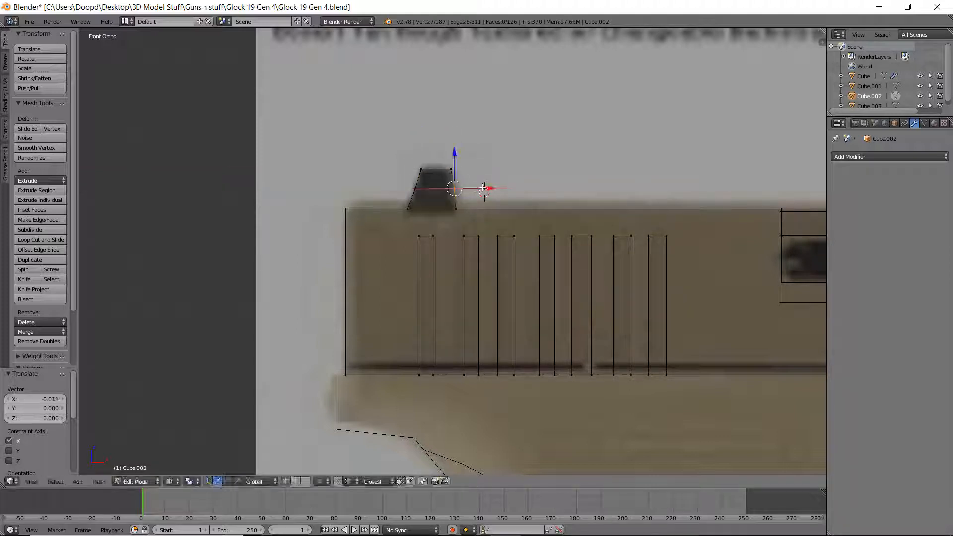
right_click(478, 171)
left_click_drag(477, 169, 472, 169)
Step: Move the rear sight's back top vertices 0.014 along X and inspect the tapered sight in object mode
middle_click_drag(624, 200, 557, 204, "shift")
right_click(354, 173)
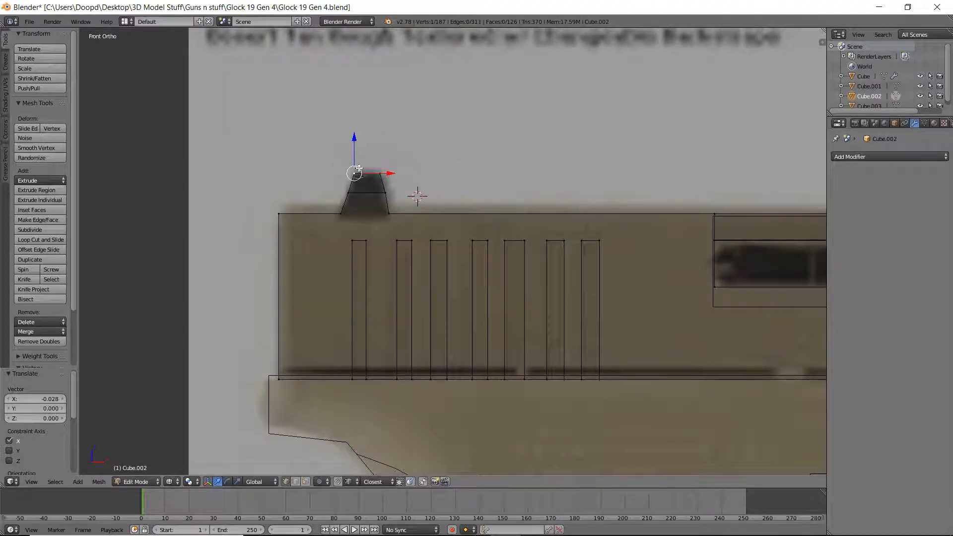
left_click_drag(381, 174, 386, 175)
left_click(382, 175)
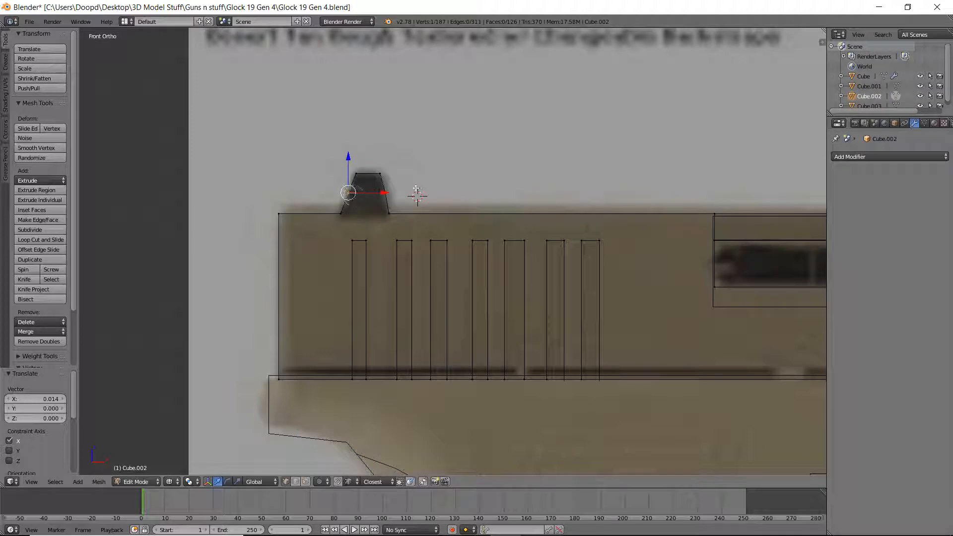
key("Tab")
middle_click_drag(382, 174, 439, 188)
key("KP_1")
scroll(650, 192, "up", 3)
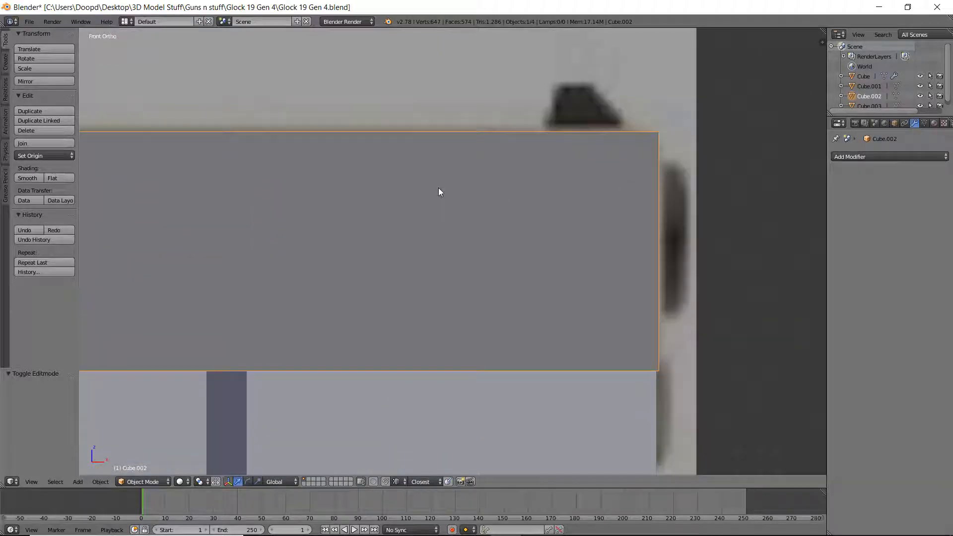
key("Tab")
key("ctrl+r")
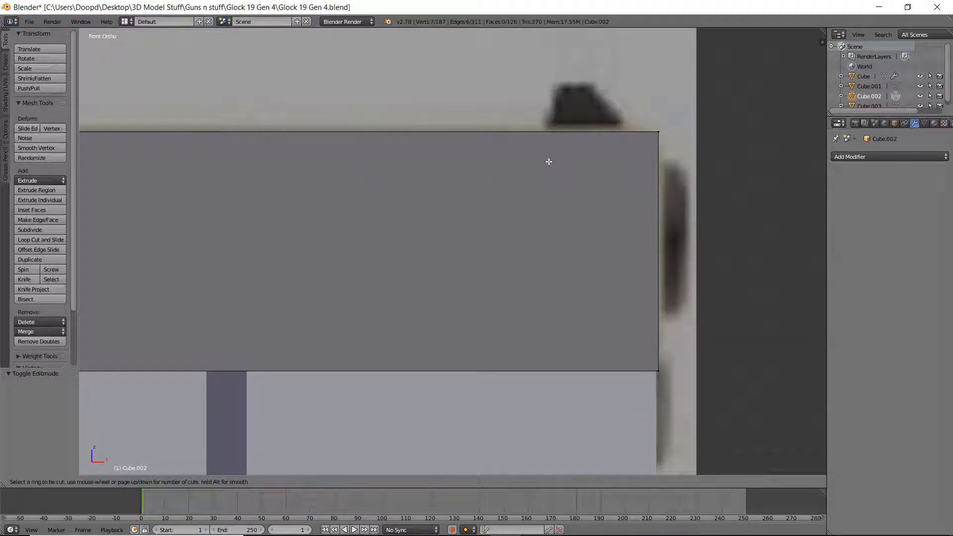
key("Escape")
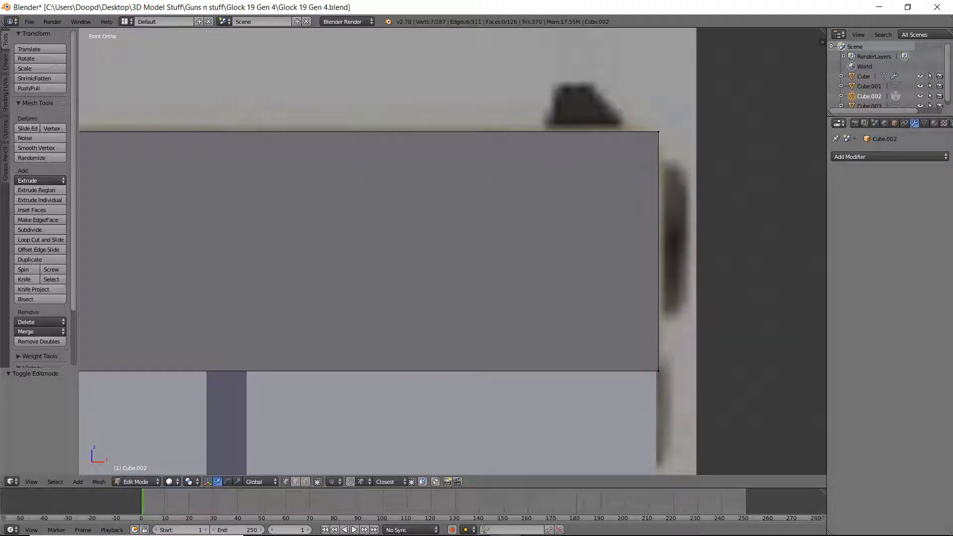
left_click(952, 2)
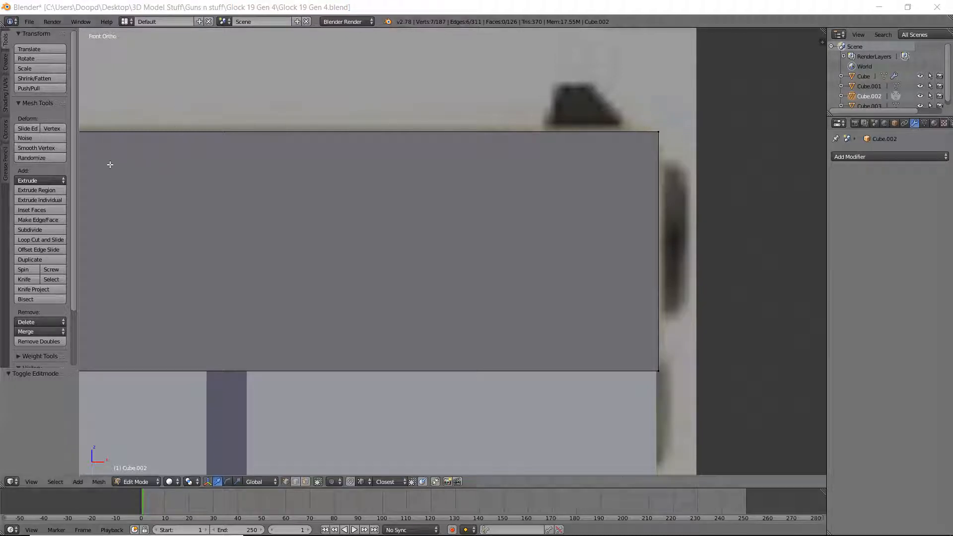
scroll(329, 202, "down", 8)
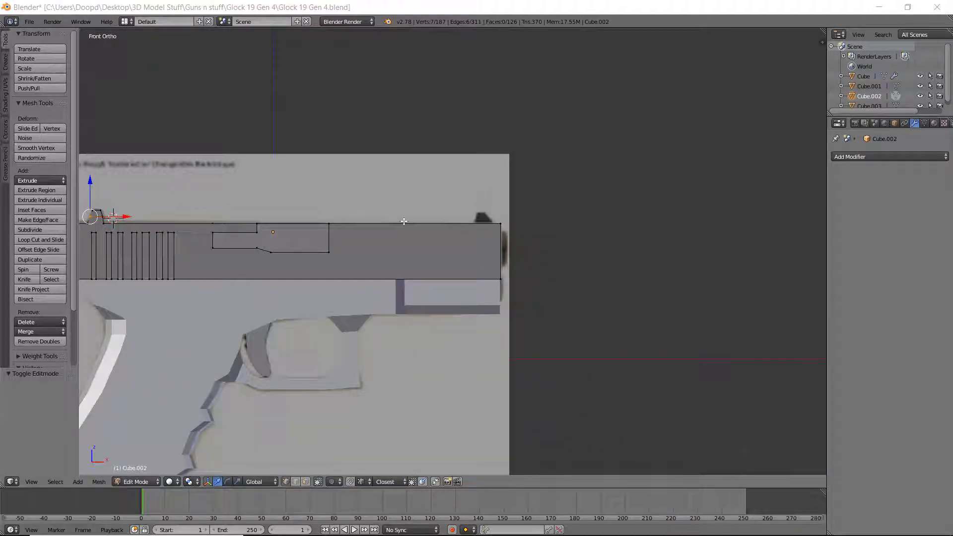
Step: Try to add loop cuts on the slide's front section for the front sight, and undo the last one
left_click(468, 222)
middle_click_drag(468, 239, 464, 267)
key("ctrl+r")
left_click(463, 218)
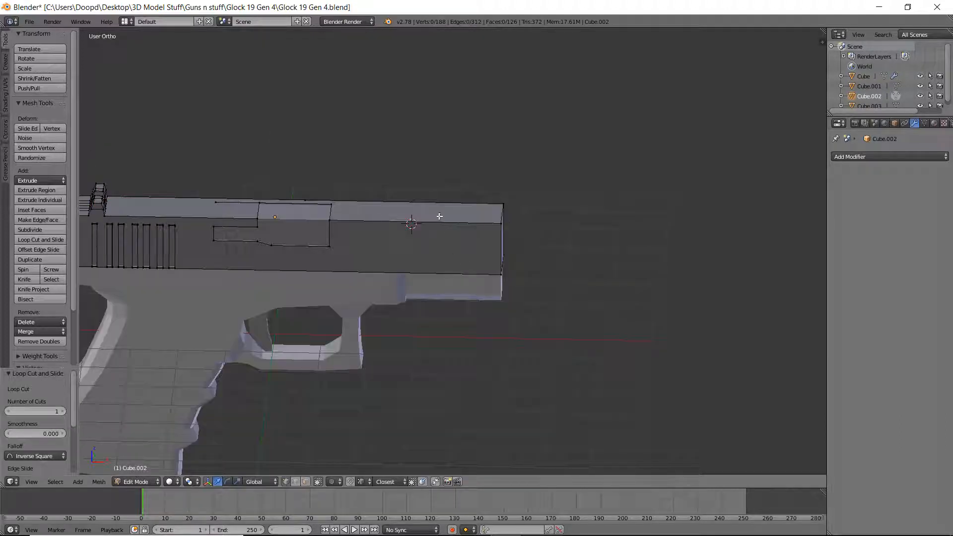
scroll(429, 223, "up", 4)
key("ctrl+r")
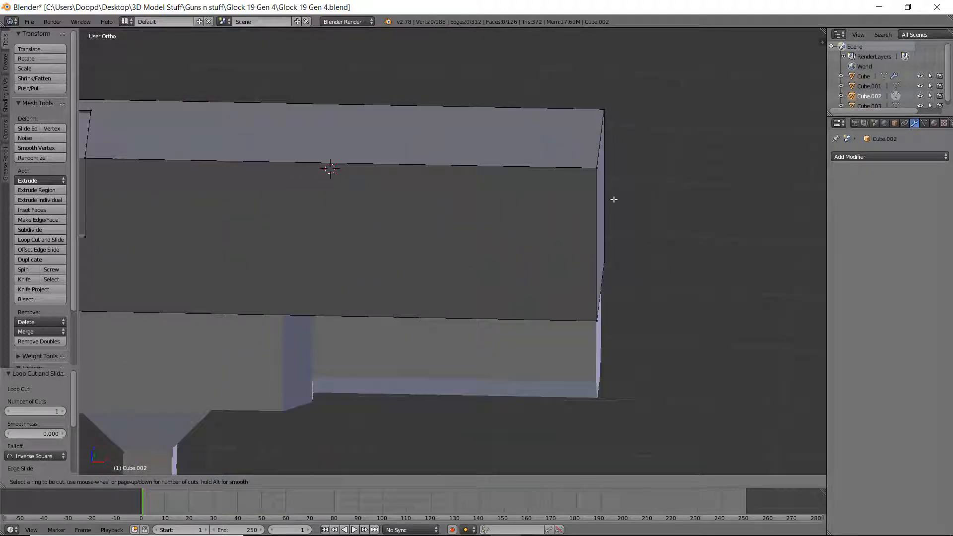
right_click(416, 163)
scroll(416, 165, "down", 5)
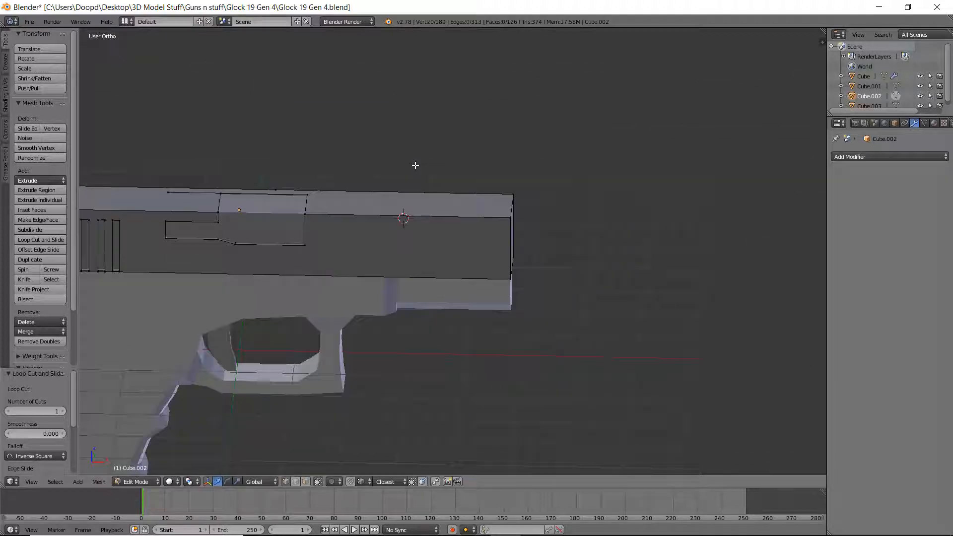
key("ctrl+z")
Step: Add an unshifted horizontal loop cut across the middle of the slide's muzzle face and check it against the reference image
scroll(416, 166, "down", 2, "ctrl")
scroll(416, 165, "down", 3)
mouse_move(416, 165)
middle_mouse_down()
mouse_move(391, 183)
mouse_move(426, 178)
middle_mouse_up()
scroll(463, 240, "up", 4)
key("ctrl+r")
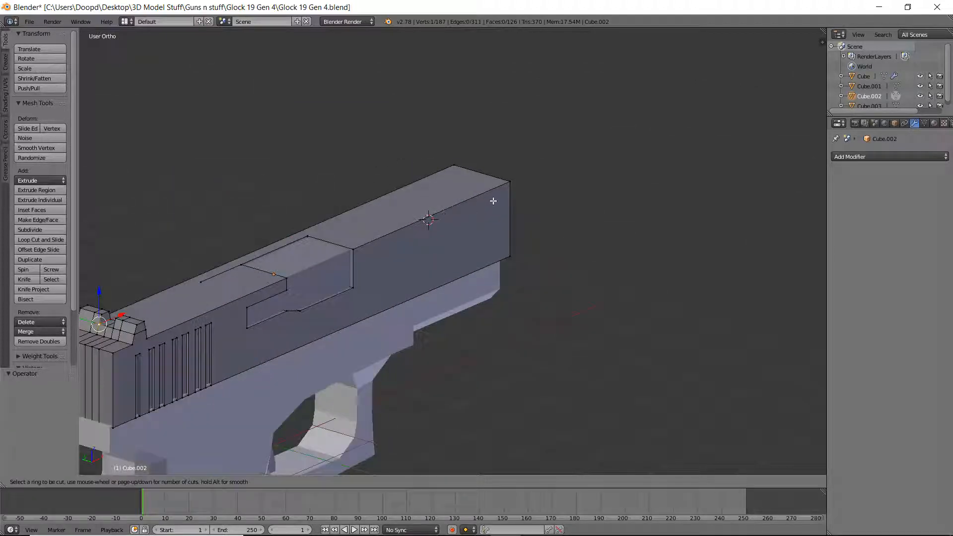
left_click(517, 222)
right_click(517, 222)
middle_click_drag(517, 222, 406, 206)
key("KP_1")
key("z")
scroll(486, 225, "up", 1)
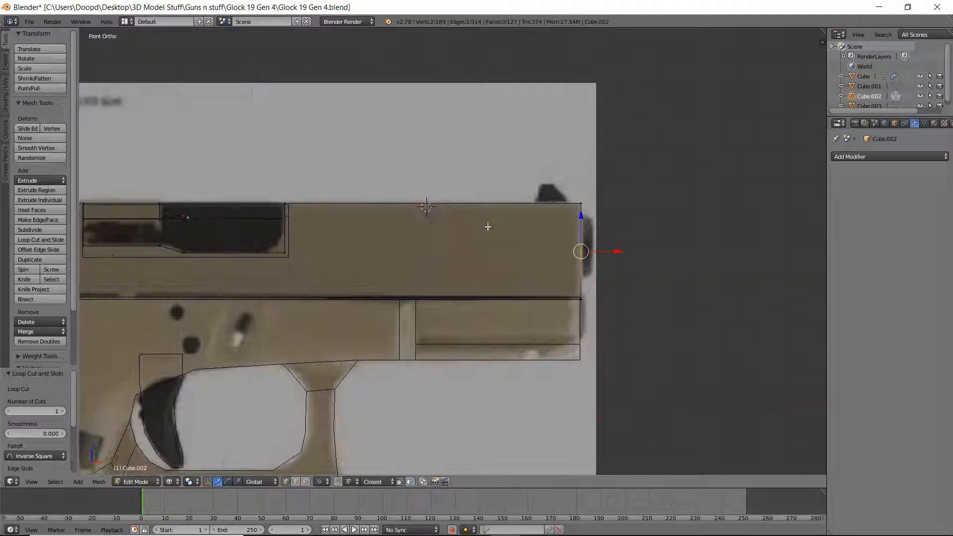
middle_click_drag(611, 225, 484, 245, "shift")
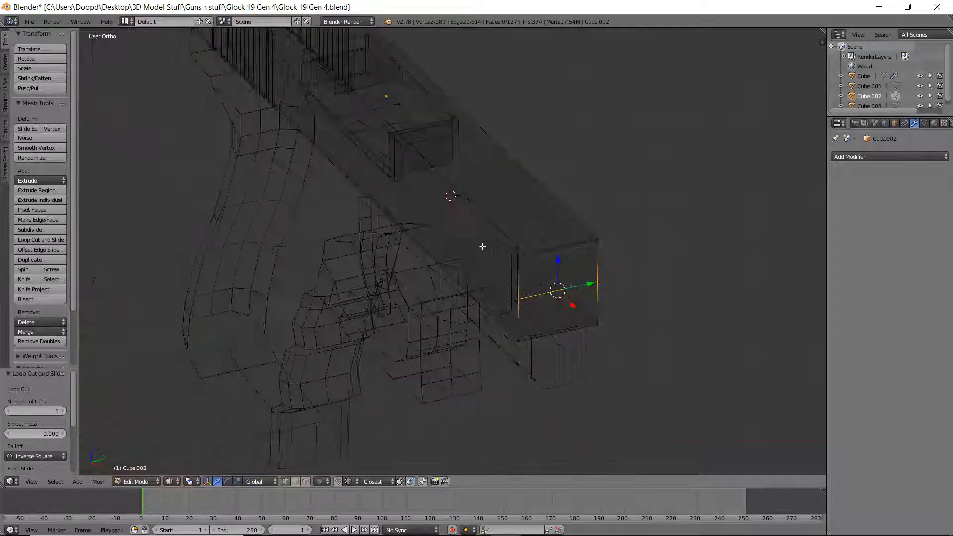
key("z")
Step: Try a vertical loop cut through the centre of the slide's muzzle face twice, undoing it each time
middle_click_drag(567, 243, 506, 267)
key("ctrl+r")
left_click(506, 267)
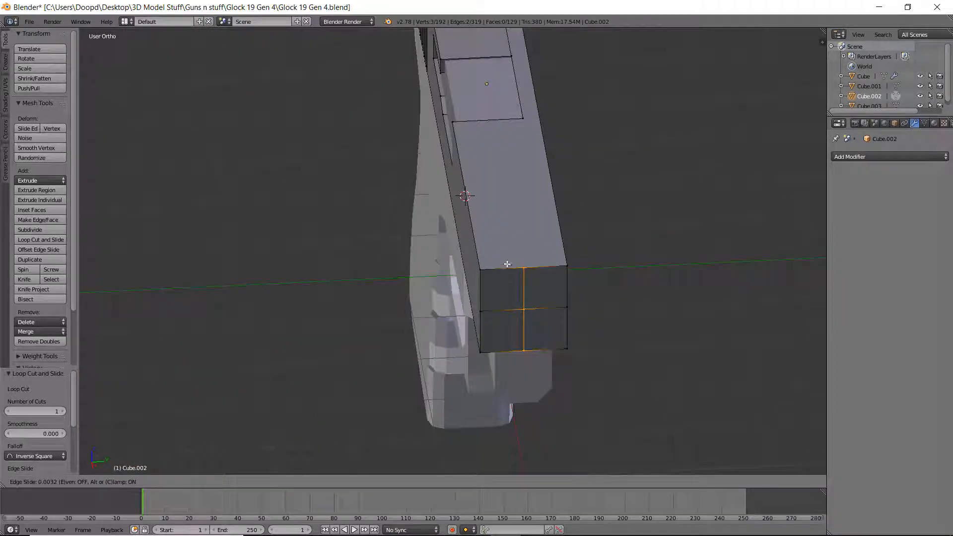
right_click(507, 264)
key("ctrl+z")
key("ctrl+r")
left_click(535, 274)
right_click(535, 274)
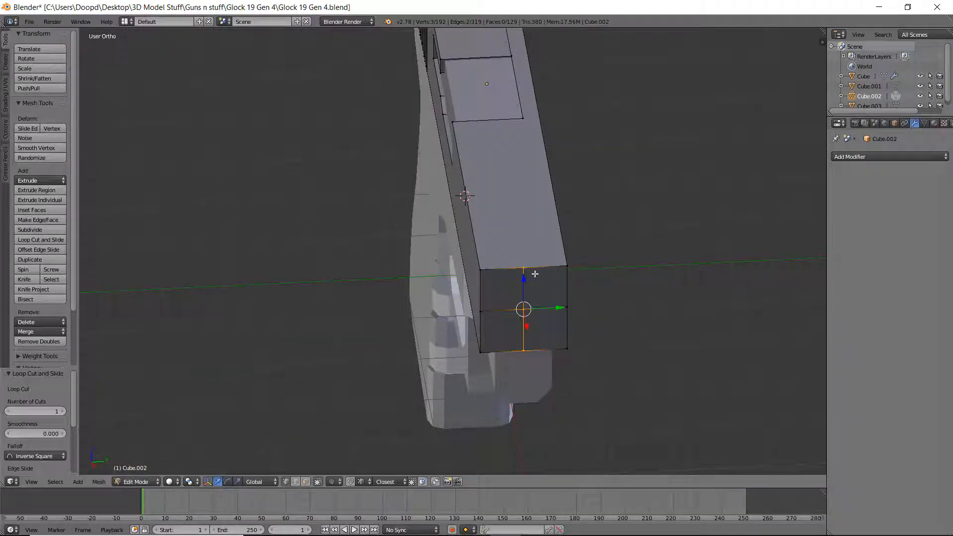
key("ctrl+z")
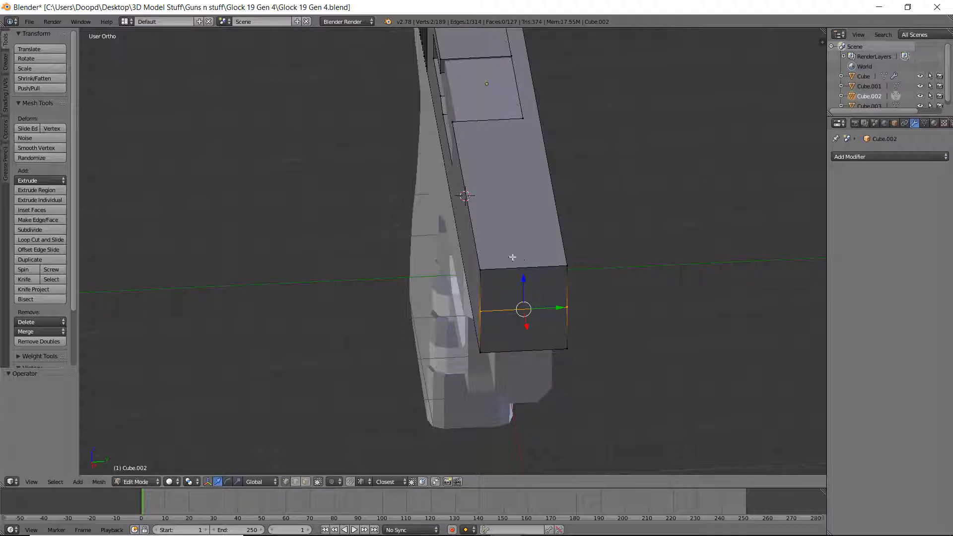
Step: Retry the vertical muzzle-face loop cut with a further cut, and undo everything including the horizontal cut
key("ctrl+r")
left_click(529, 267)
right_click(529, 267)
middle_click_drag(527, 269, 600, 213)
key("ctrl+r")
left_click(562, 197)
key("ctrl+z")
key("ctrl+z")
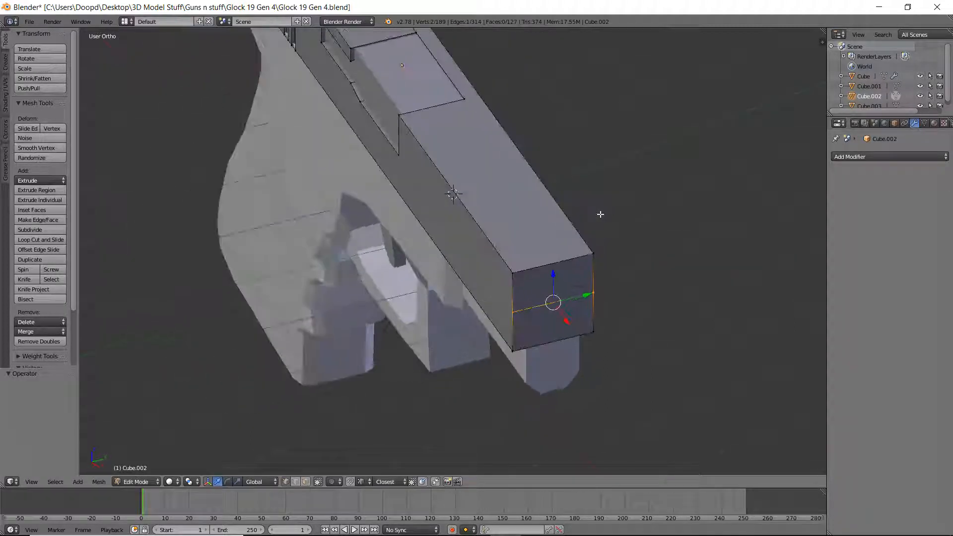
key("ctrl+z")
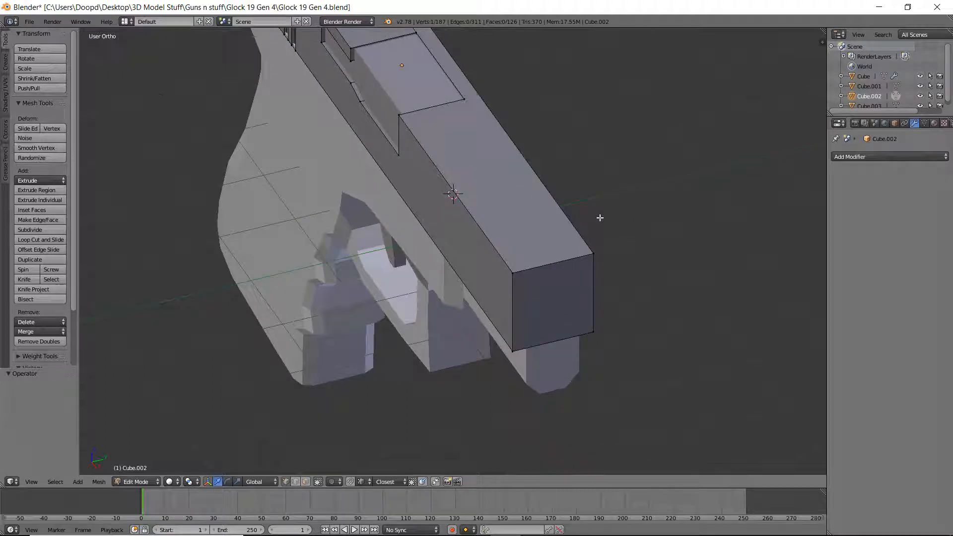
key("KP_1")
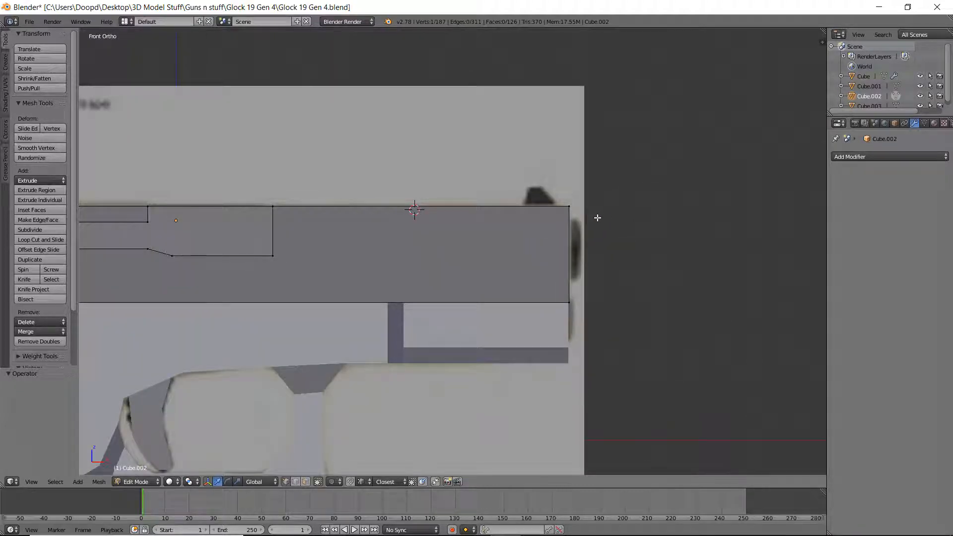
middle_click_drag(471, 139, 502, 134, "shift")
middle_click_drag(514, 219, 779, 200, "shift")
middle_click_drag(194, 182, 217, 182, "shift")
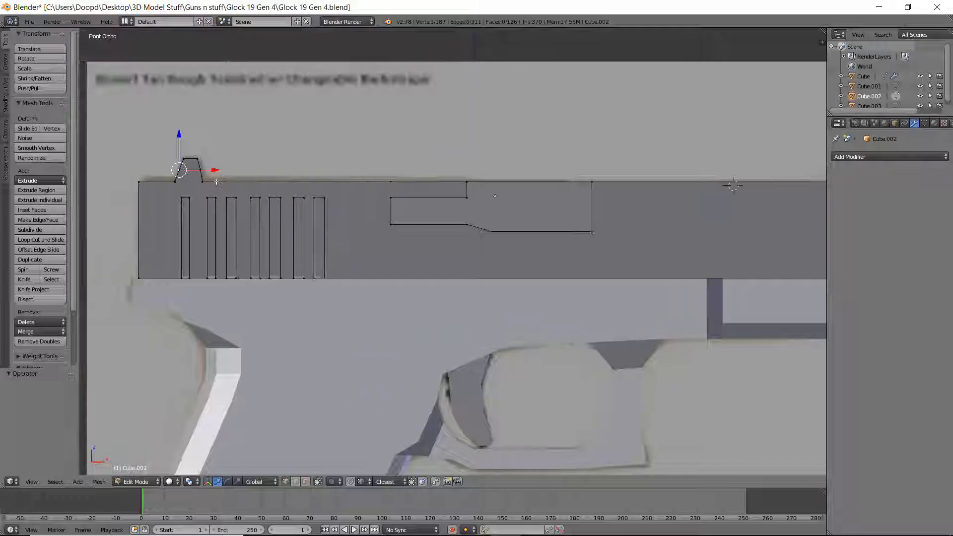
Step: Revert the slide mesh to its state before the rear sight was built, keeping the serration cuts
scroll(199, 163, "down", 3)
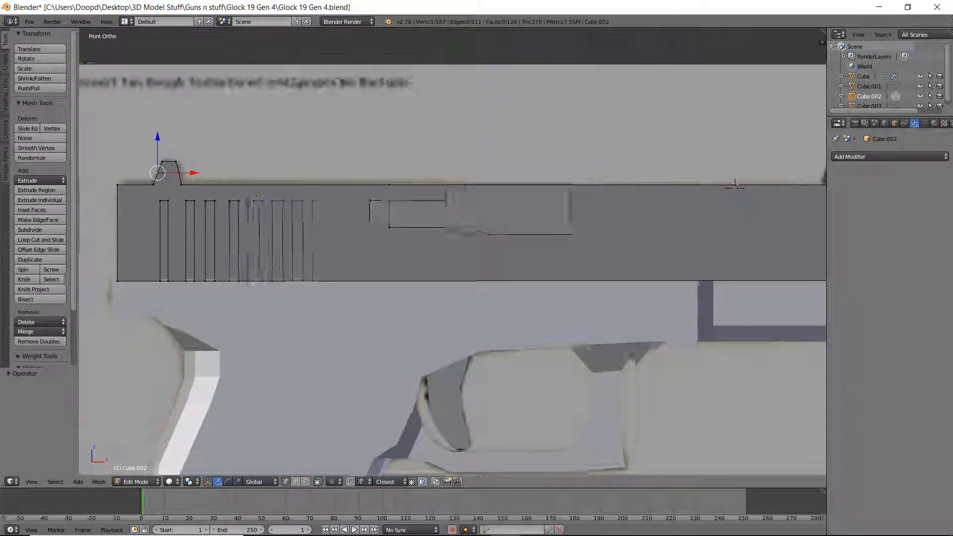
scroll(467, 187, "up", 3)
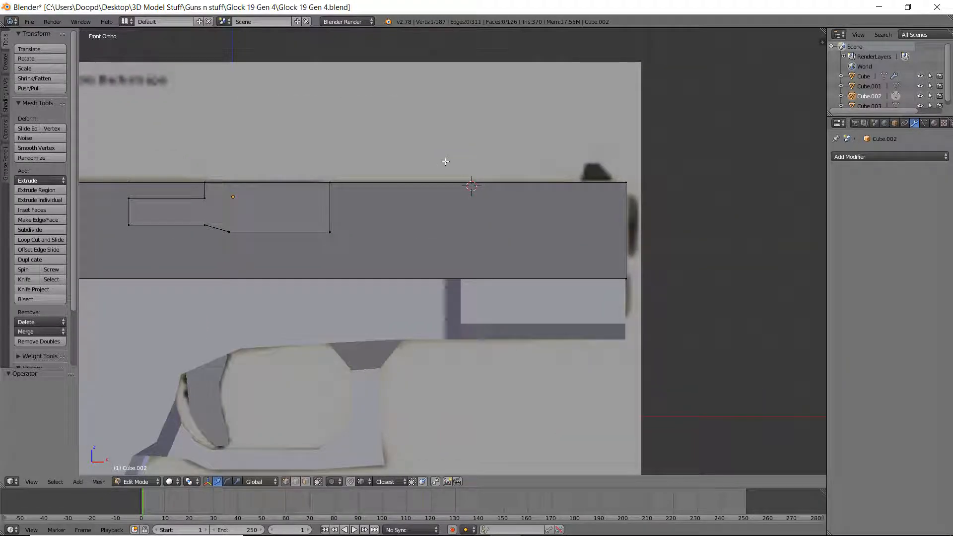
scroll(445, 161, "down", 5)
key("Tab")
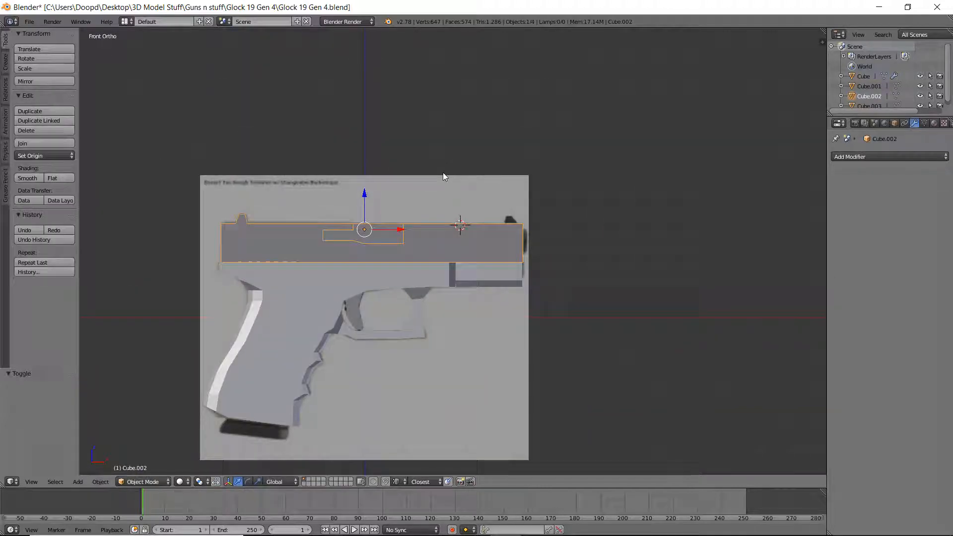
key("Tab")
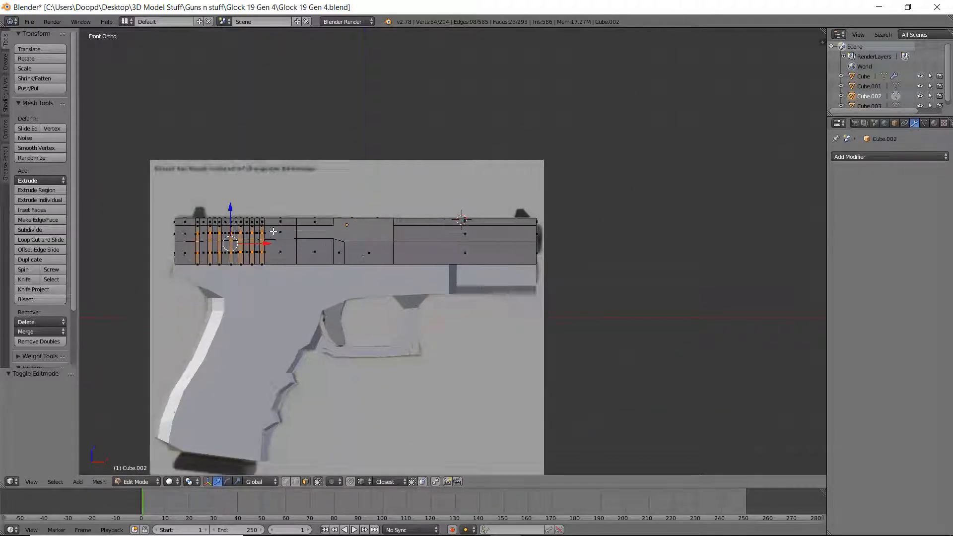
scroll(369, 248, "up", 3)
middle_click_drag(369, 248, 421, 262)
key("KP_1")
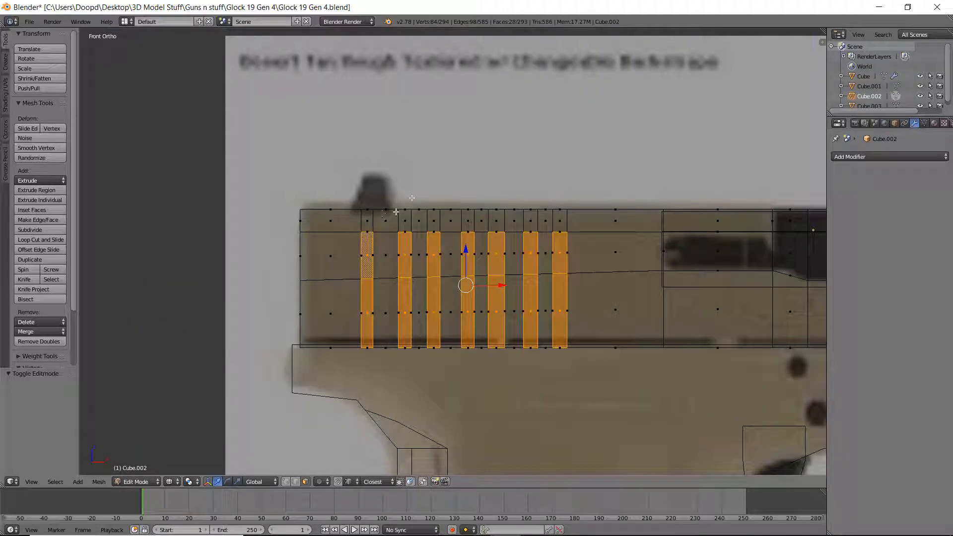
Step: Add two vertical loop cuts through the slide at the rear and front ends of the rear sight's base in the reference image
right_click(381, 212)
scroll(382, 211, "up", 2)
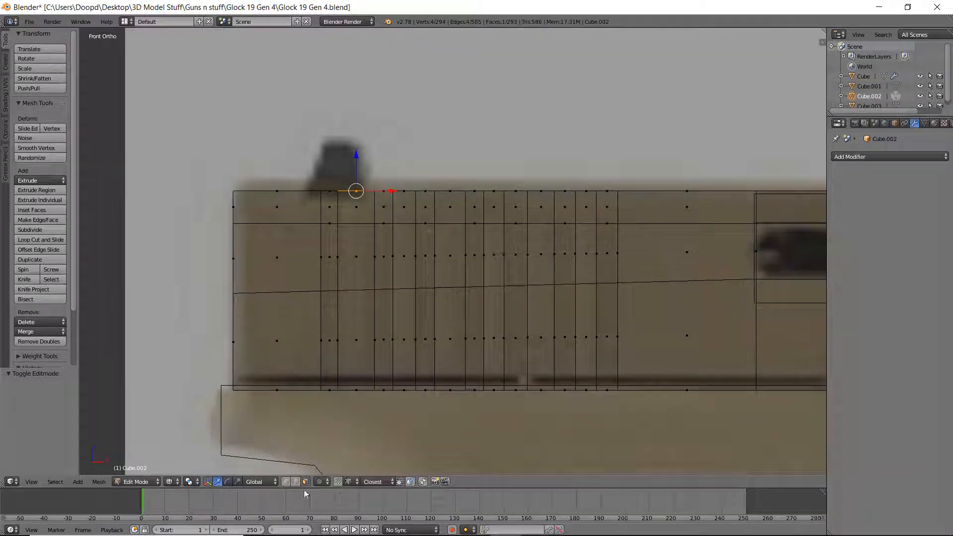
key("ctrl+r")
left_click(307, 193)
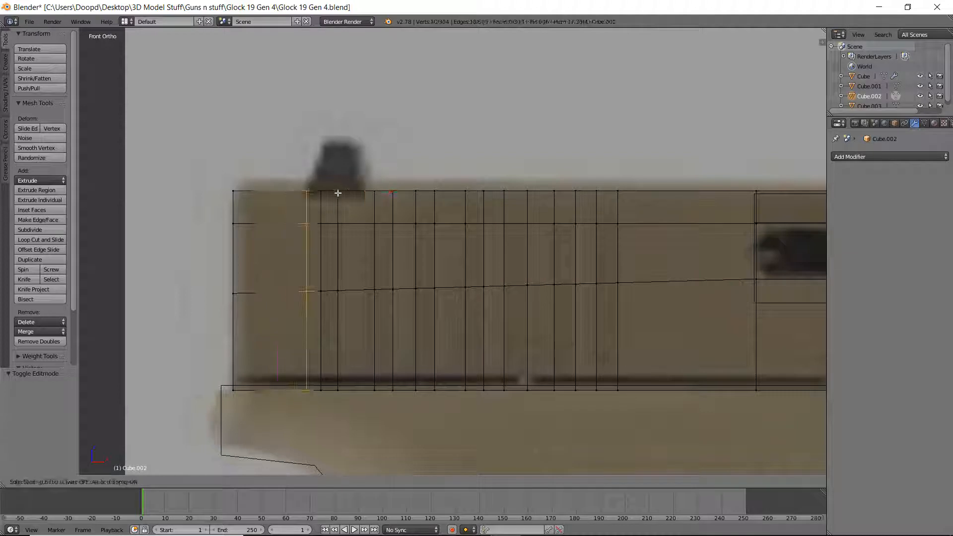
left_click(338, 193)
key("ctrl+r")
left_click(363, 195)
left_click(366, 194)
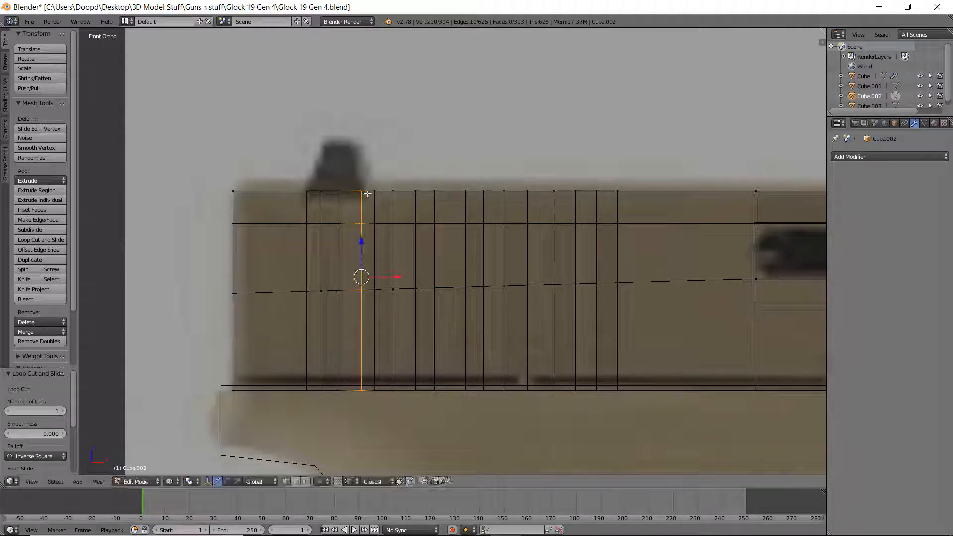
Step: Extrude the slide's top faces between the two rear-sight cuts upward by about 0.097 to form the rear sight base
right_click(363, 192)
right_click(341, 192, "shift")
right_click(326, 191, "shift")
left_click_drag(328, 191, 316, 191)
right_click(317, 192)
key("e")
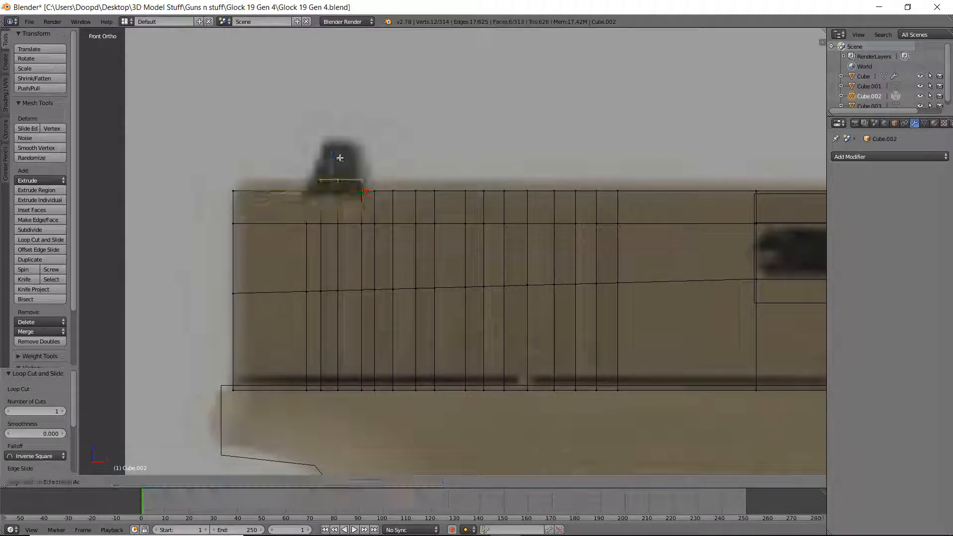
left_click(342, 157)
Step: Add two vertical loop cuts near the muzzle end, aligned with the rear and front ends of the front sight in the reference
middle_click_drag(820, 174, 411, 196, "shift")
middle_click_drag(719, 206, 351, 195, "shift")
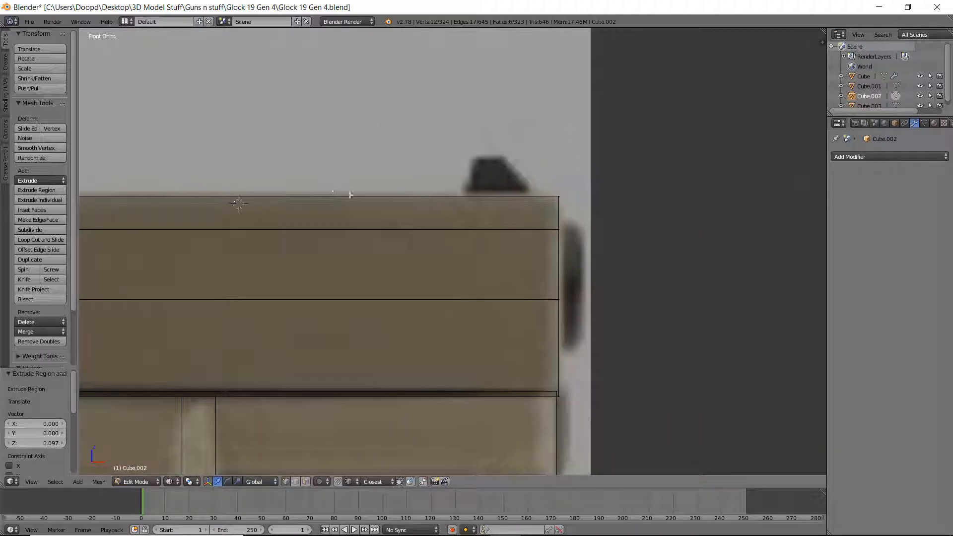
key("ctrl+r")
left_click(563, 197)
left_click(692, 195)
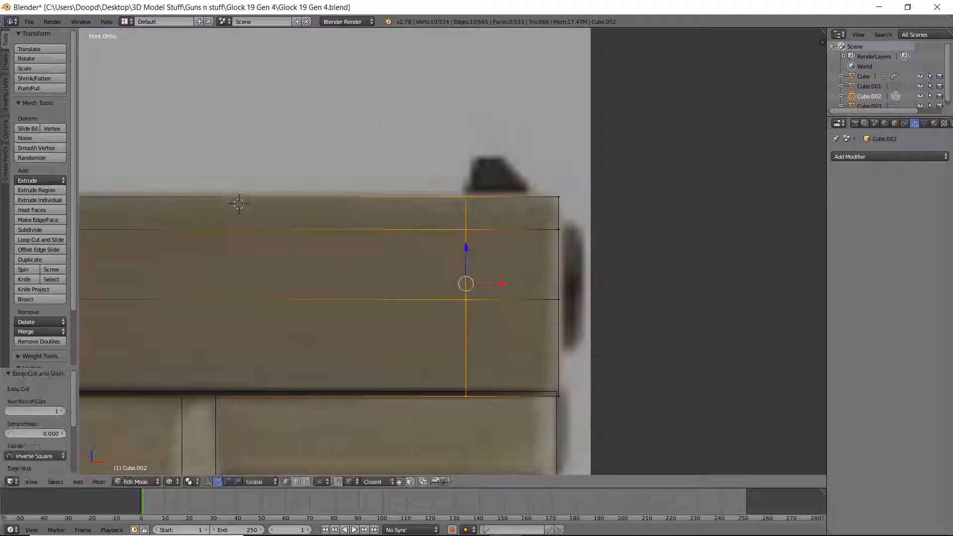
key("ctrl+r")
left_click(549, 194)
left_click(550, 195)
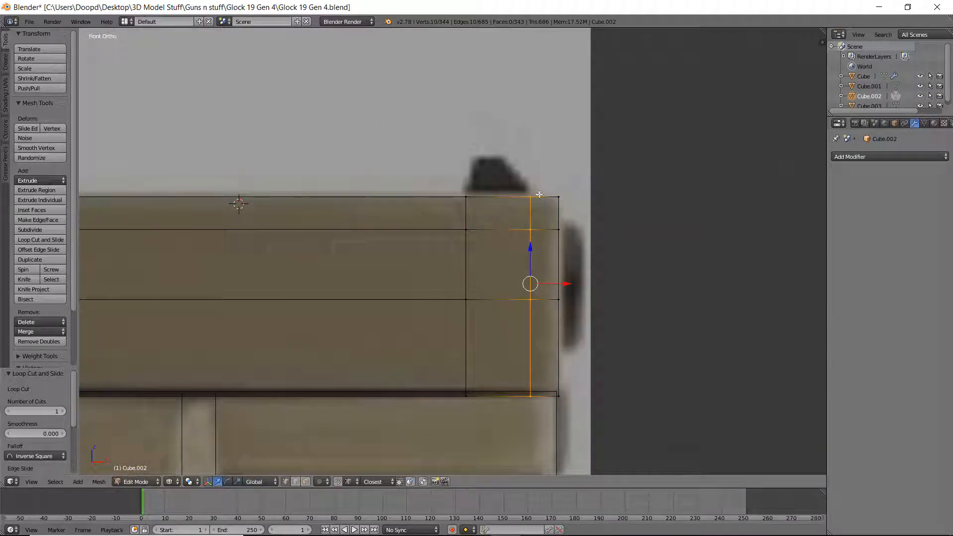
Step: Extrude the top face between the two muzzle-end cuts upward to form the front sight base
key("a")
key("c")
left_click(468, 196)
left_click(528, 198)
right_click(522, 189)
key("e")
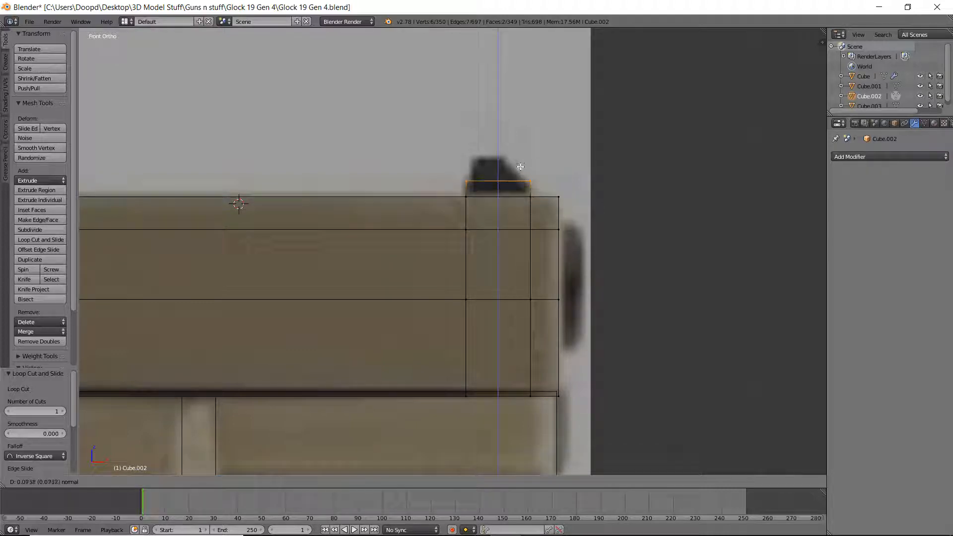
left_click(518, 166)
Step: Clean up the whole slide mesh with Limited Dissolve
middle_click_drag(580, 198, 736, 230)
scroll(538, 223, "down", 4)
key("Tab")
key("Tab")
key("x")
key("a")
key("x")
left_click(521, 219)
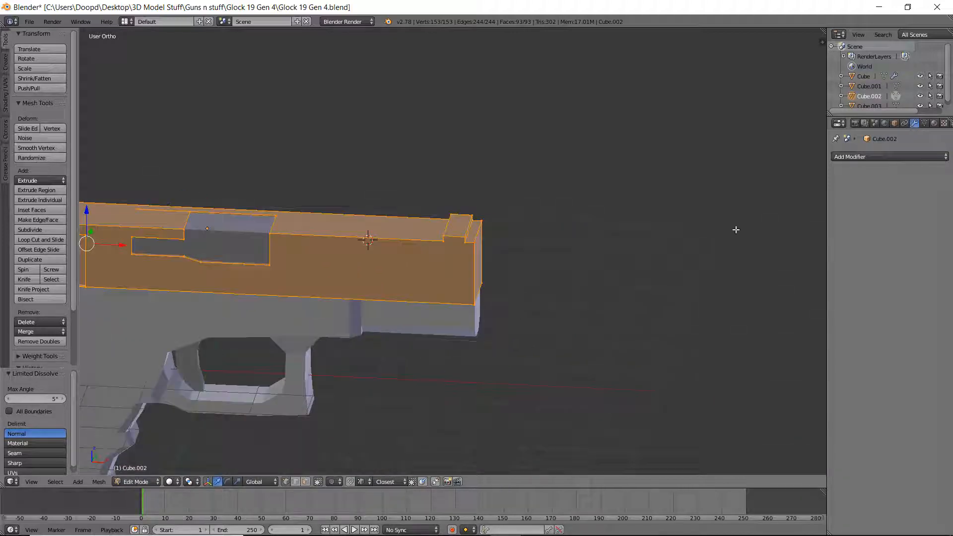
Step: Divide the rear sight base with five lengthwise loop cuts, one in the centre and two on each side of it
middle_click_drag(649, 237, 618, 224)
key("KP_1")
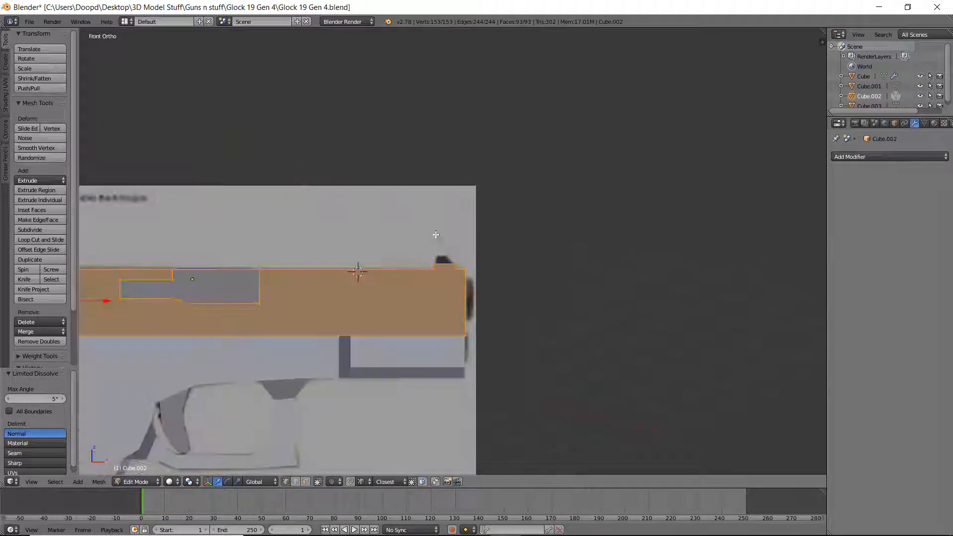
middle_click_drag(269, 220, 687, 249, "shift")
scroll(687, 248, "up", 4)
middle_click_drag(484, 323, 601, 363)
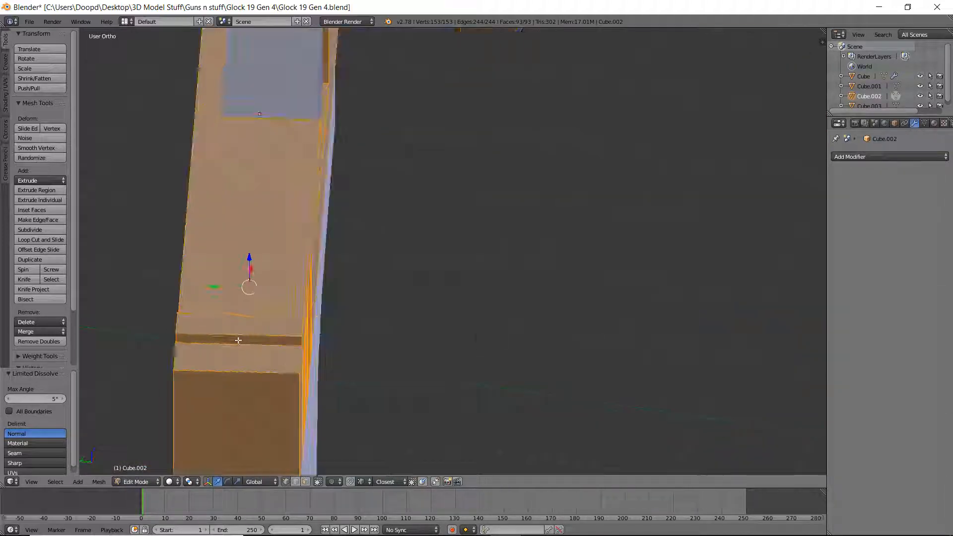
key("ctrl+r")
left_click(245, 339)
right_click(244, 339)
key("ctrl+r")
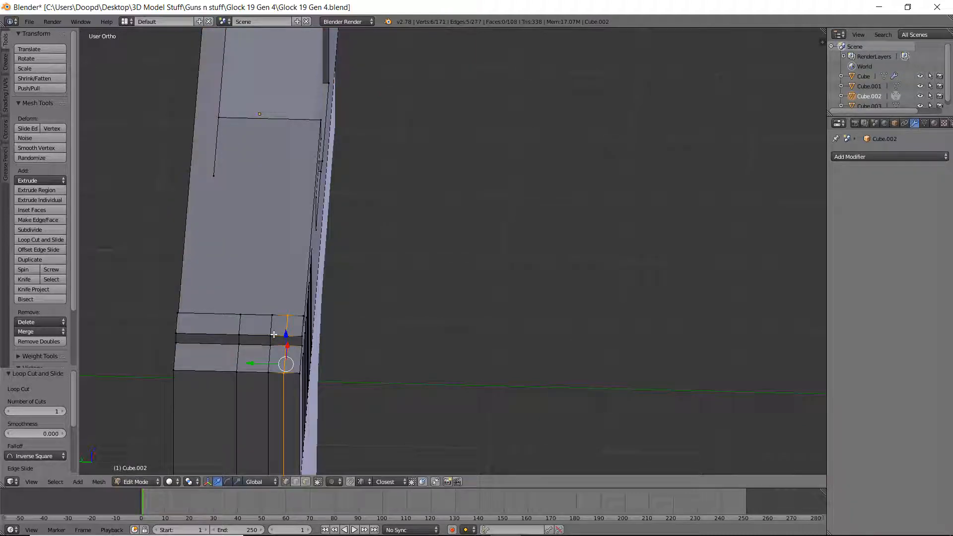
left_click(270, 334)
key("ctrl+r")
double_click(258, 334)
key("ctrl+r")
double_click(224, 331)
key("ctrl+r")
double_click(229, 331)
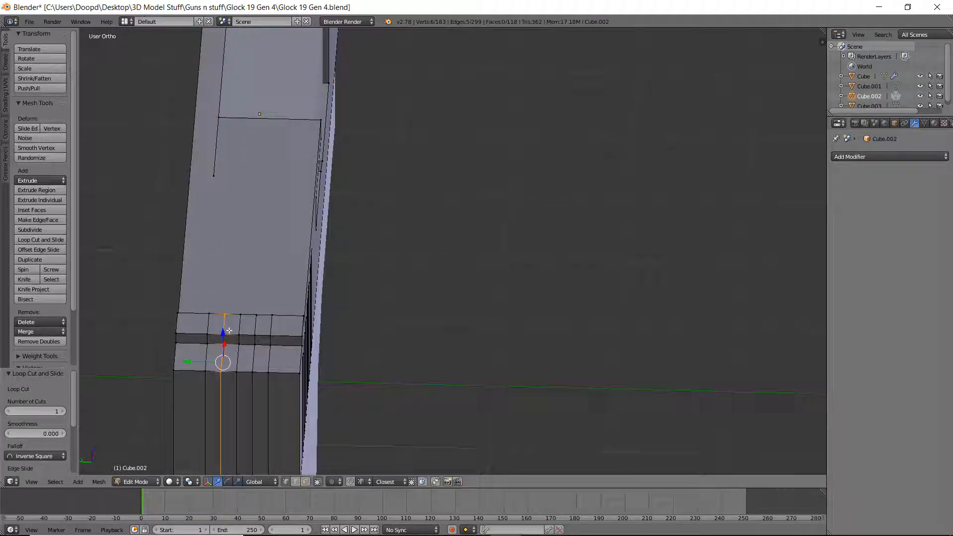
Step: Extrude the outer top faces on both sides of the rear sight base upward by about 0.186, leaving a notch in the centre
right_click(210, 331)
right_click(209, 314, "shift")
right_click(224, 333, "shift")
right_click(224, 315, "shift")
right_click(176, 333, "shift")
right_click(178, 314, "shift")
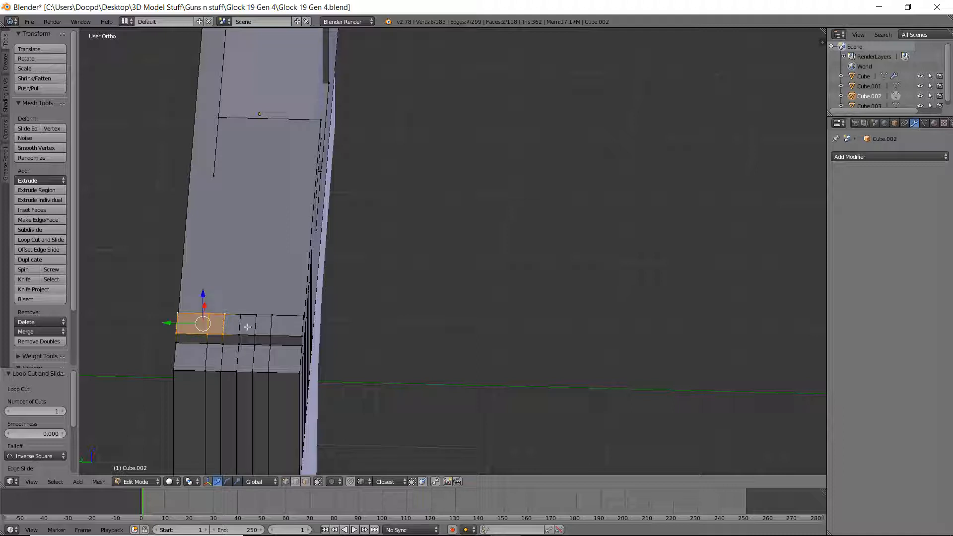
right_click(301, 335, "shift")
right_click(303, 318, "shift")
right_click(272, 334, "shift")
right_click(273, 318, "shift")
right_click(257, 333, "shift")
right_click(258, 318, "shift")
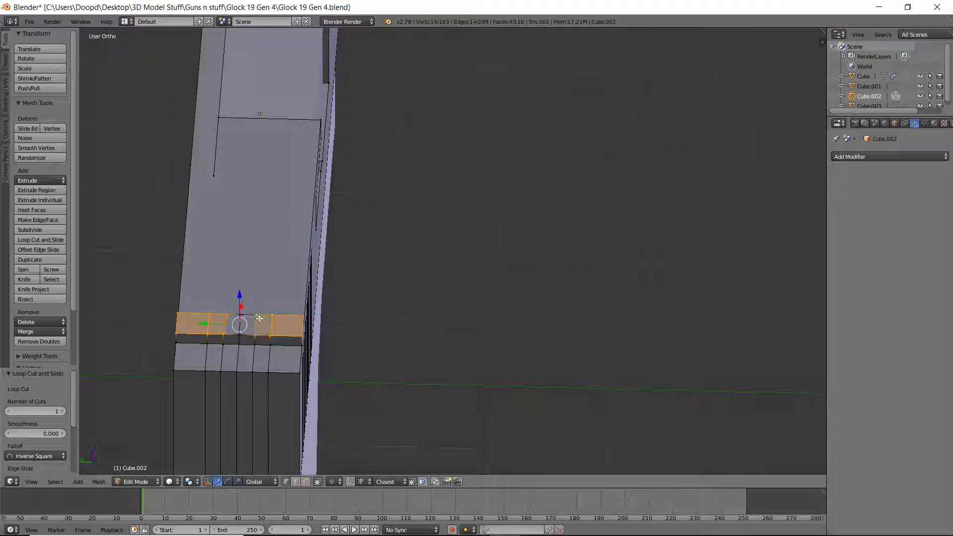
key("KP_1")
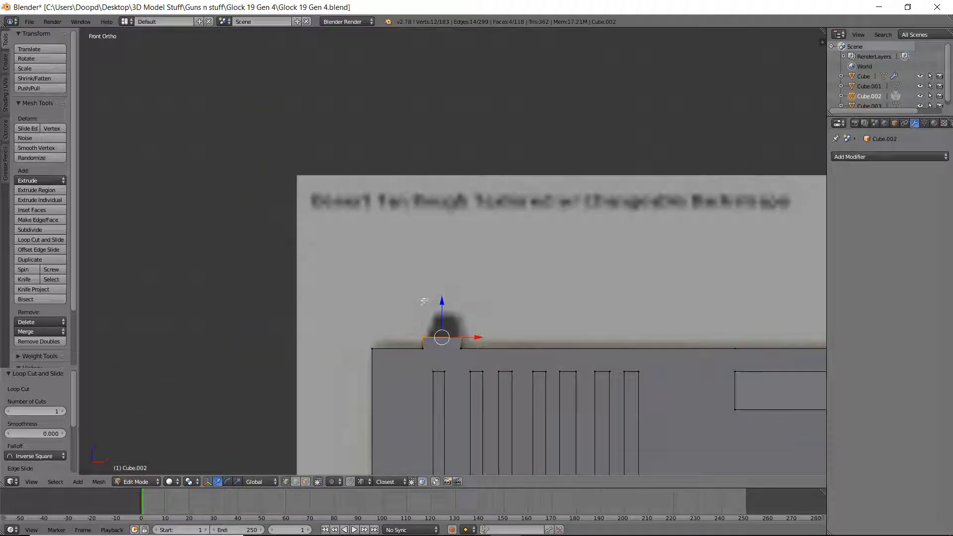
key("e")
left_click(454, 289)
scroll(447, 298, "up", 5)
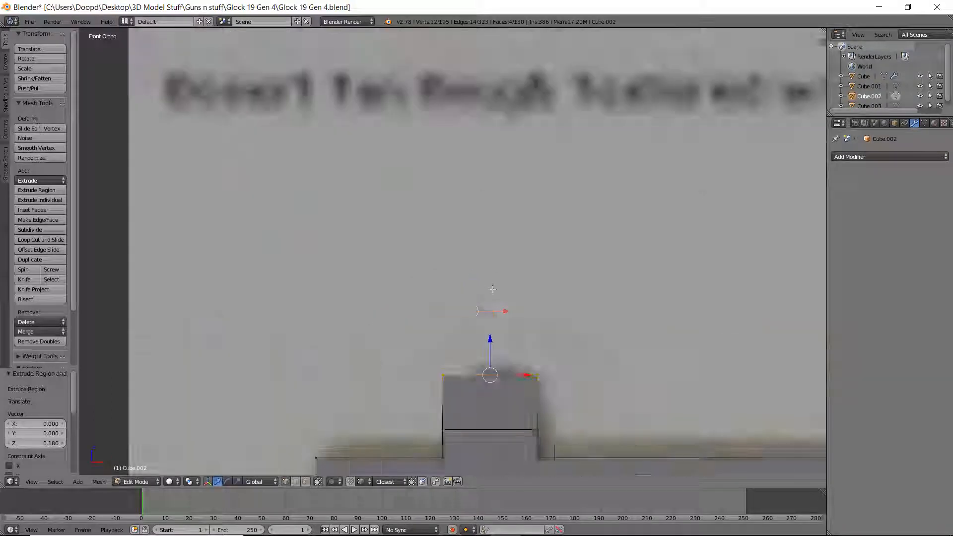
Step: Taper the rear sight by shifting its upper and middle side vertices along X to match the reference outline
right_click(435, 319)
left_click_drag(470, 307, 495, 303)
right_click(437, 362)
left_click_drag(460, 362, 469, 362)
right_click(531, 307)
left_click_drag(559, 307, 552, 307)
right_click(532, 362)
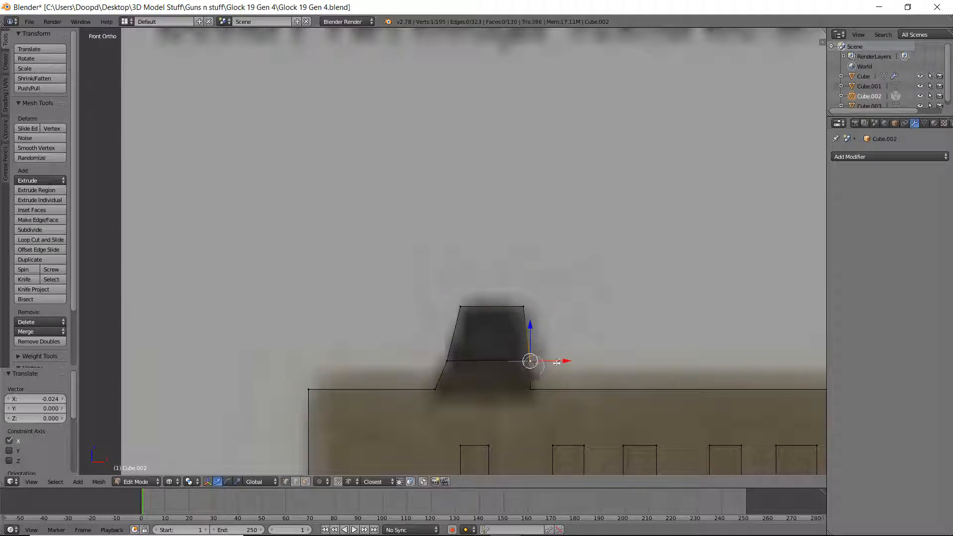
left_click_drag(559, 362, 549, 362)
Step: Inspect the notched rear sight and the slide in solid shading from an angled view
middle_click_drag(550, 362, 528, 330)
scroll(287, 319, "up", 5)
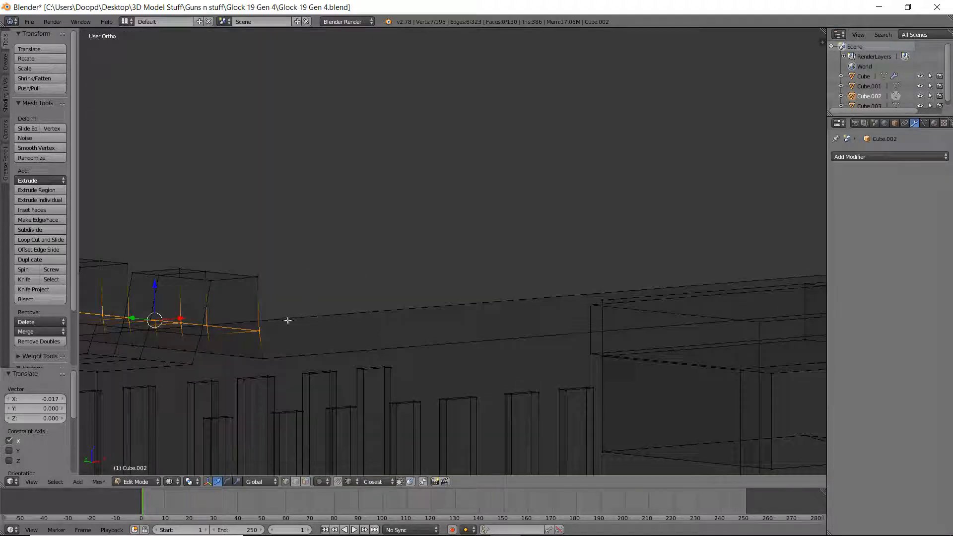
key("Tab")
key("z")
middle_click_drag(703, 297, 462, 311, "shift")
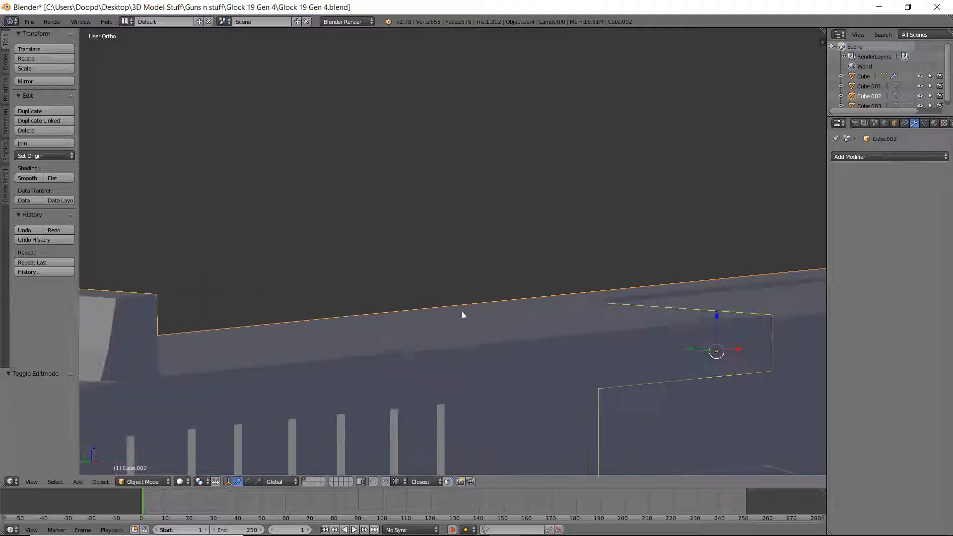
scroll(462, 311, "down", 7)
middle_click_drag(815, 276, 553, 303, "shift")
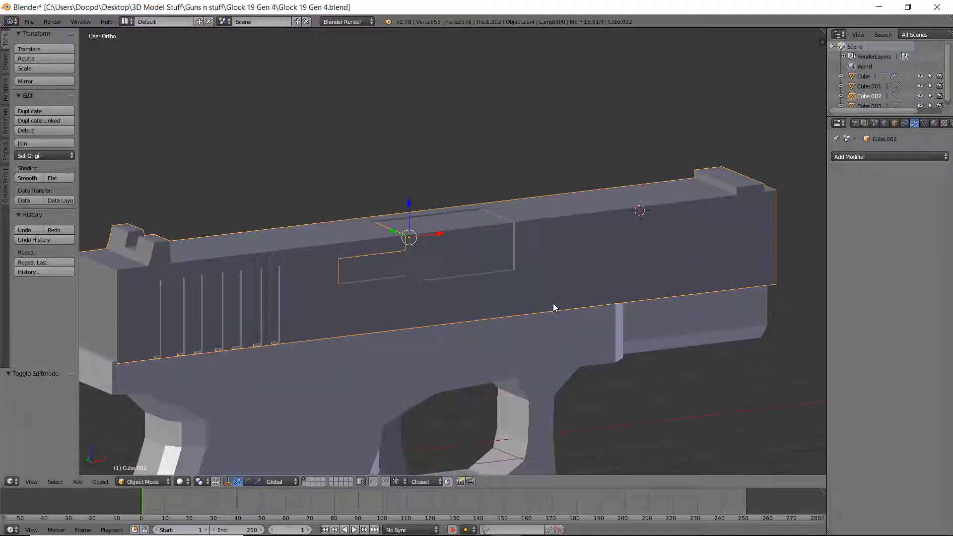
Step: Move the upper muzzle-side edge of the front sight base back by 0.037 along X to follow the reference slope
key("KP_1")
middle_click_drag(628, 237, 461, 231, "shift")
middle_click_drag(586, 269, 482, 273, "shift")
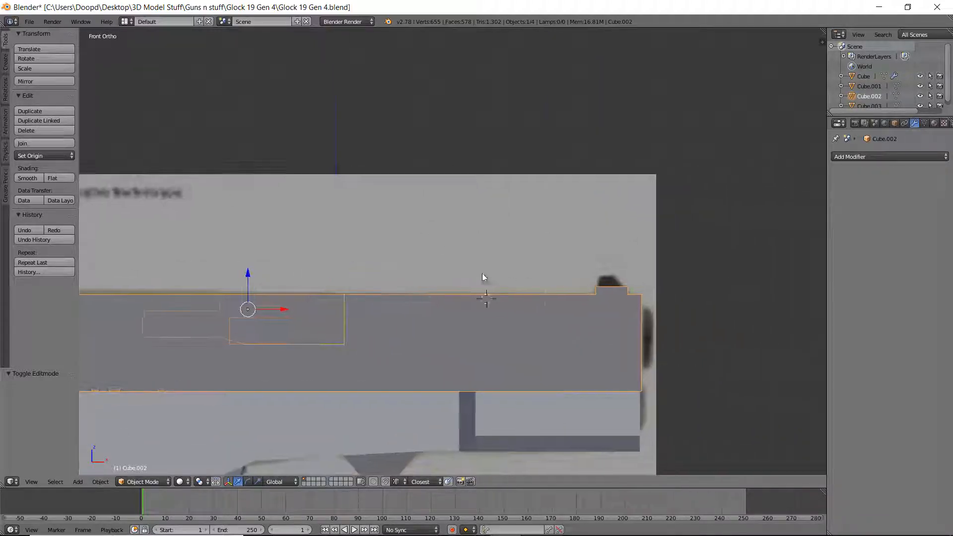
scroll(482, 273, "up", 3)
middle_click_drag(643, 276, 469, 242, "shift")
scroll(468, 242, "up", 4)
middle_click_drag(641, 299, 490, 235, "shift")
key("Tab")
right_click(569, 242)
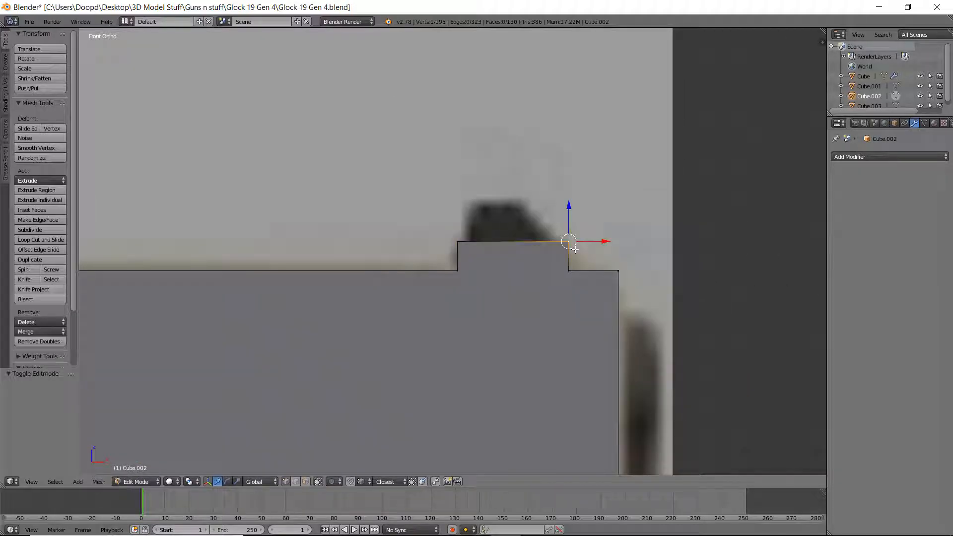
key("z")
left_click_drag(604, 245, 593, 245)
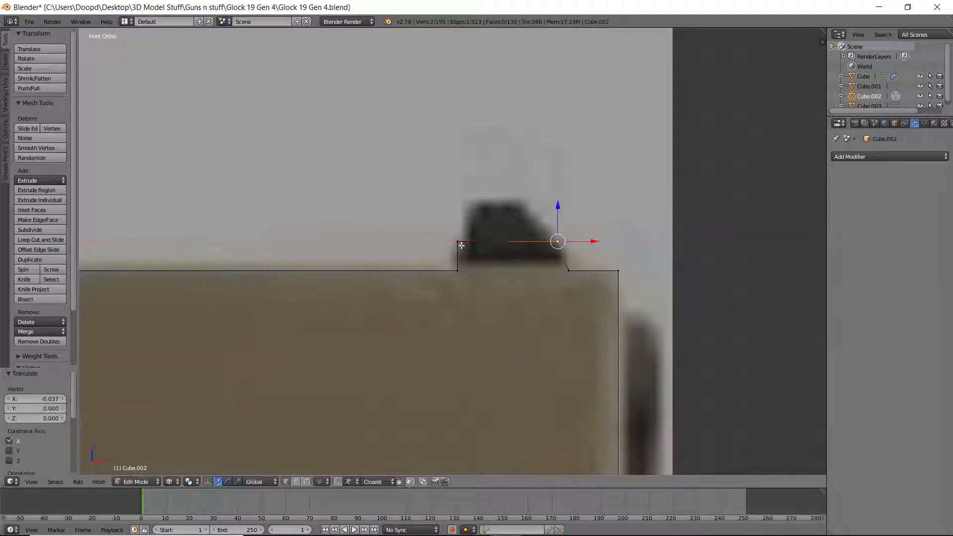
Step: Move the upper rear edge of the front sight base toward the muzzle by 0.012 along X
mouse_move(458, 244)
right_mouse_down()
mouse_move(467, 245)
mouse_move(459, 243)
right_mouse_up()
key("ctrl+z")
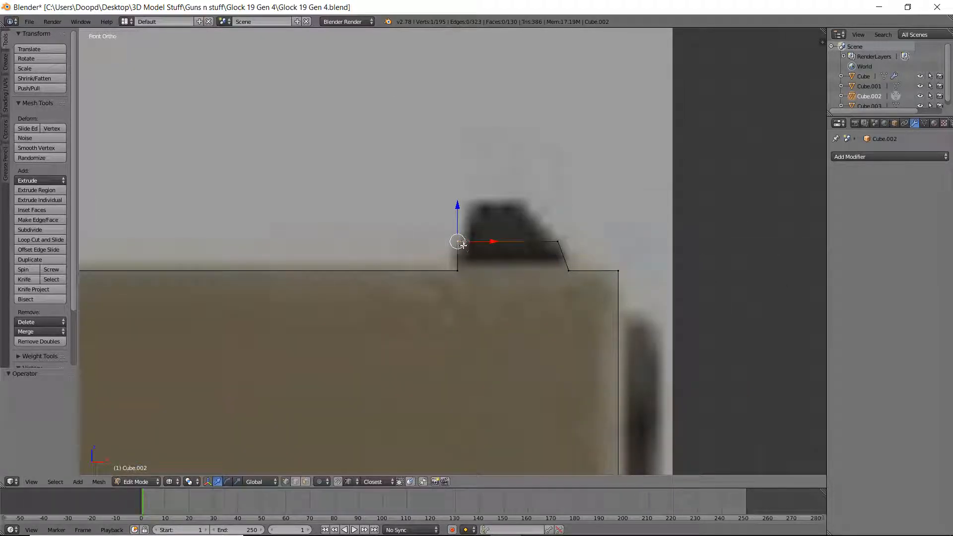
left_click_drag(490, 244, 492, 244)
Step: Examine the front sight base's shape and width from angled views around the muzzle end
right_click(558, 244, "shift")
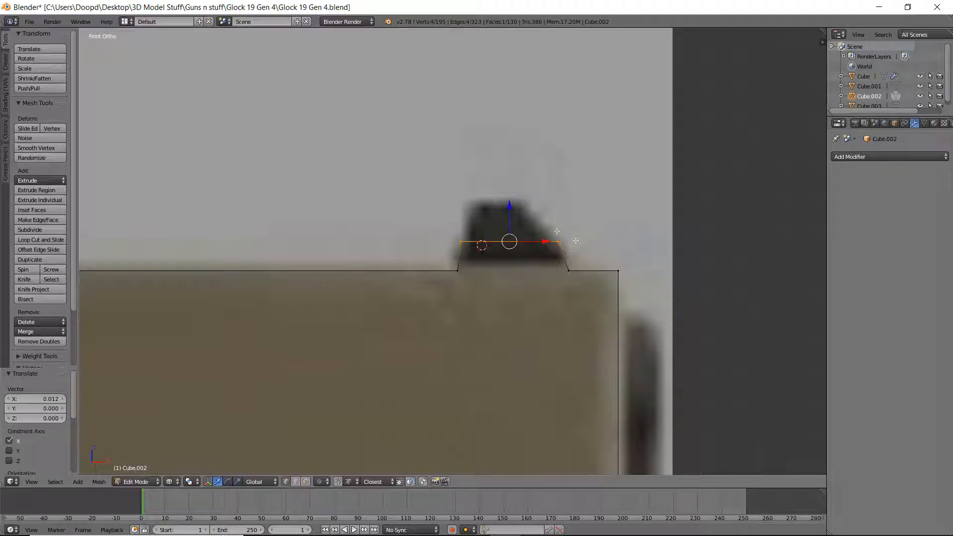
middle_click_drag(560, 243, 549, 269)
key("z")
middle_click_drag(670, 243, 347, 270, "shift")
scroll(357, 263, "down", 5)
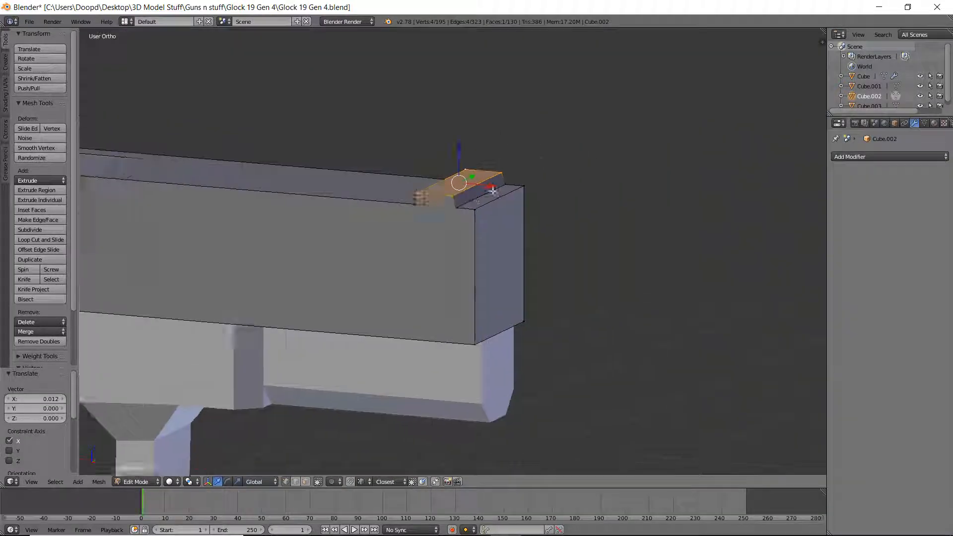
middle_click_drag(491, 191, 233, 188)
scroll(573, 187, "up", 4)
middle_click_drag(570, 156, 443, 228, "shift")
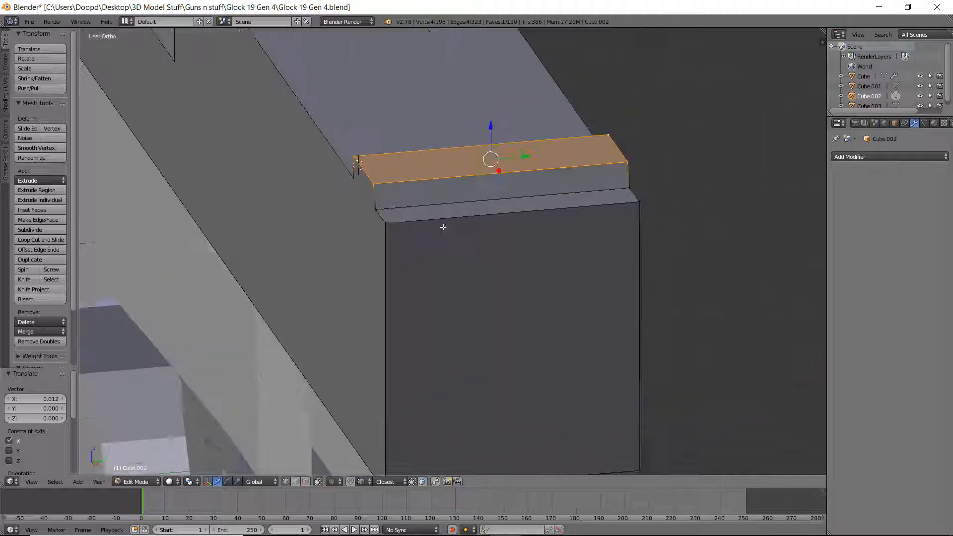
right_click(363, 167)
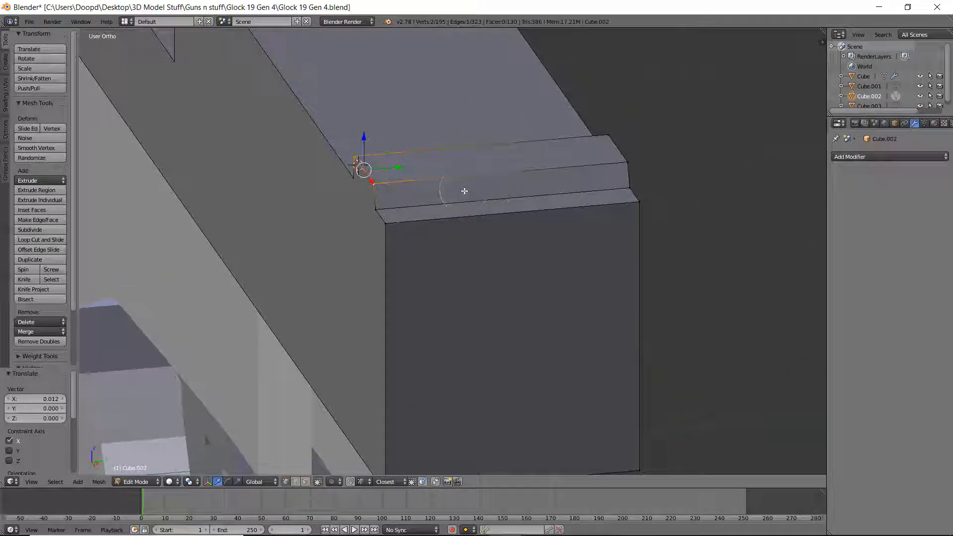
scroll(462, 191, "down", 4)
key("z")
key("z")
key("Tab")
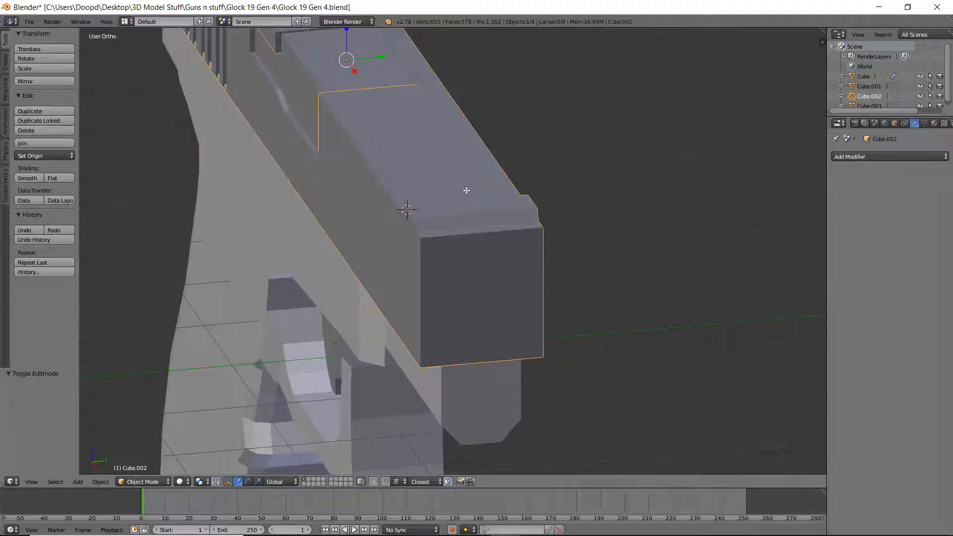
Step: Undo the slide's last round of mesh edits, including both sight shapes, and reopen its mesh for editing
key("Tab")
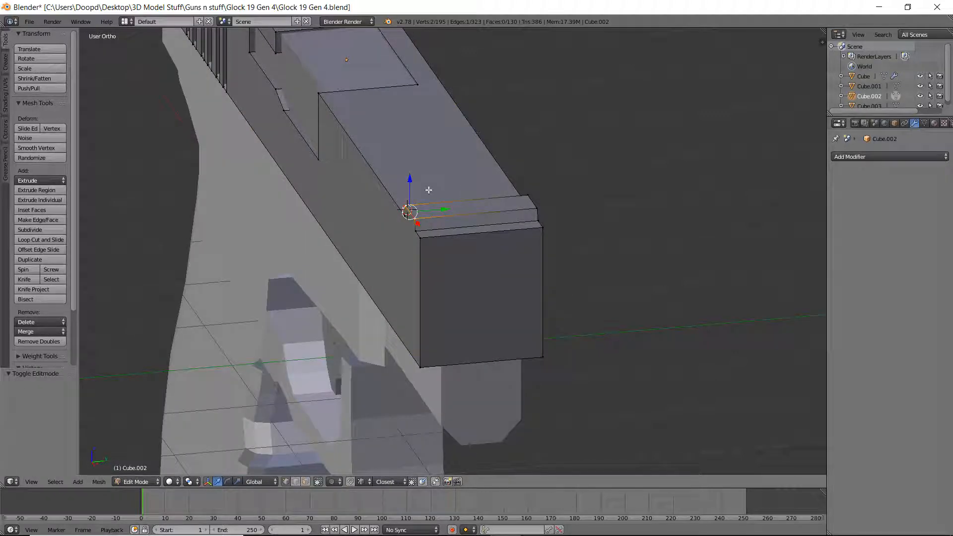
key("Tab")
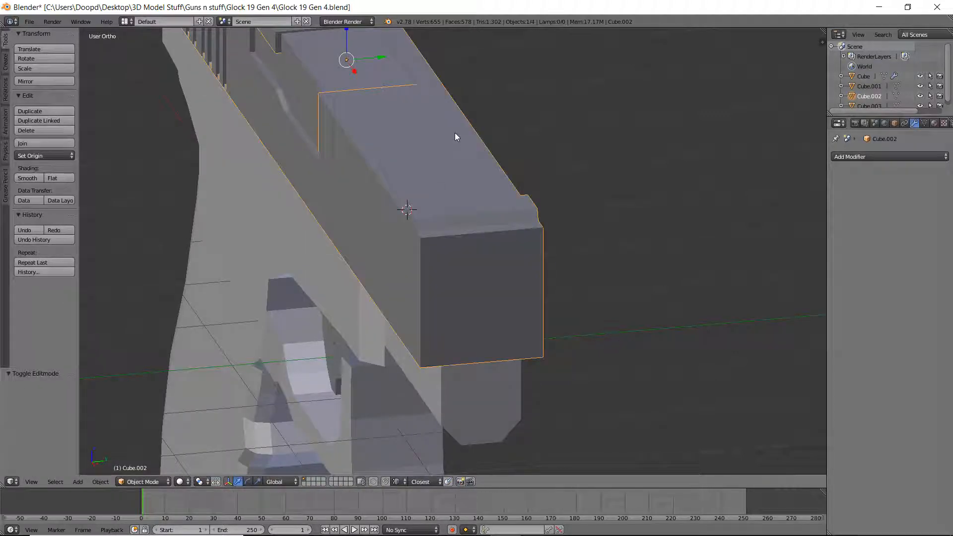
key("ctrl+z")
scroll(457, 165, "down", 3)
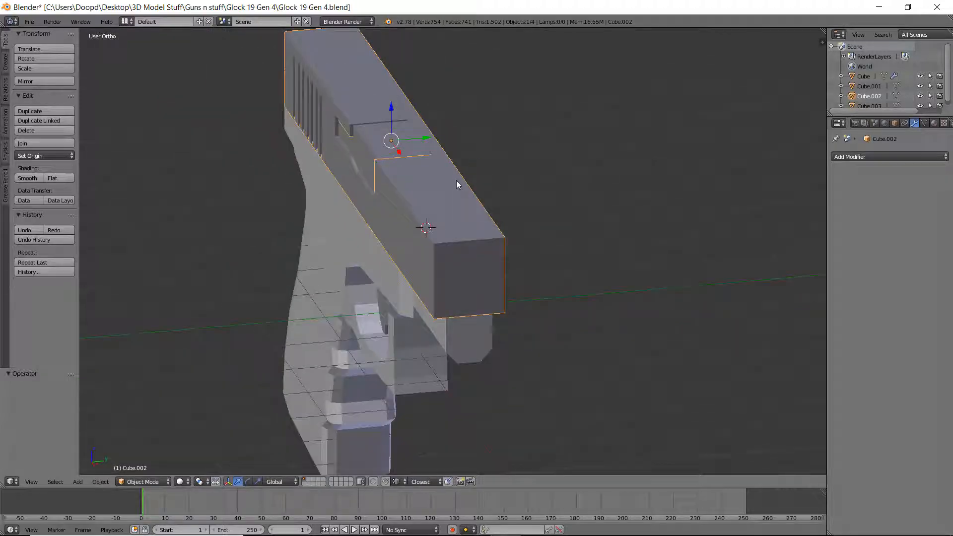
key("Tab")
middle_click_drag(457, 184, 458, 242)
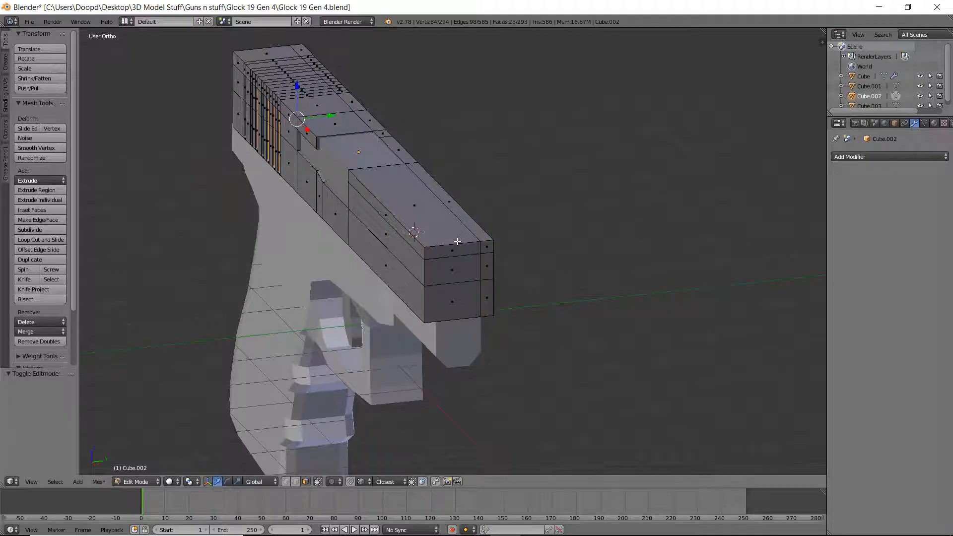
scroll(618, 408, "up", 5)
key("Tab")
key("Tab")
middle_click_drag(509, 243, 306, 329)
key("KP_1")
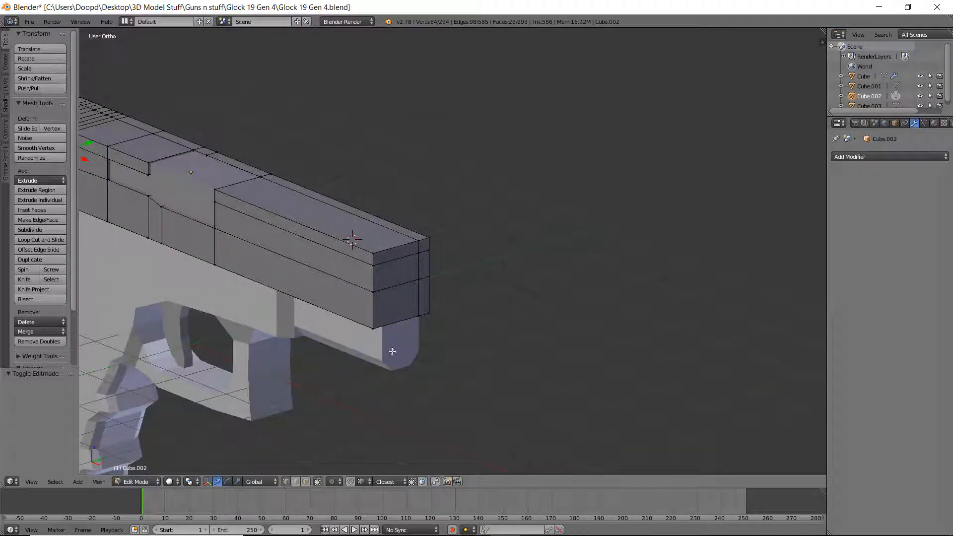
Step: Try to clean up the slide's muzzle face by dissolving the vertices of its inner dividing edge
right_click(418, 264)
key("x")
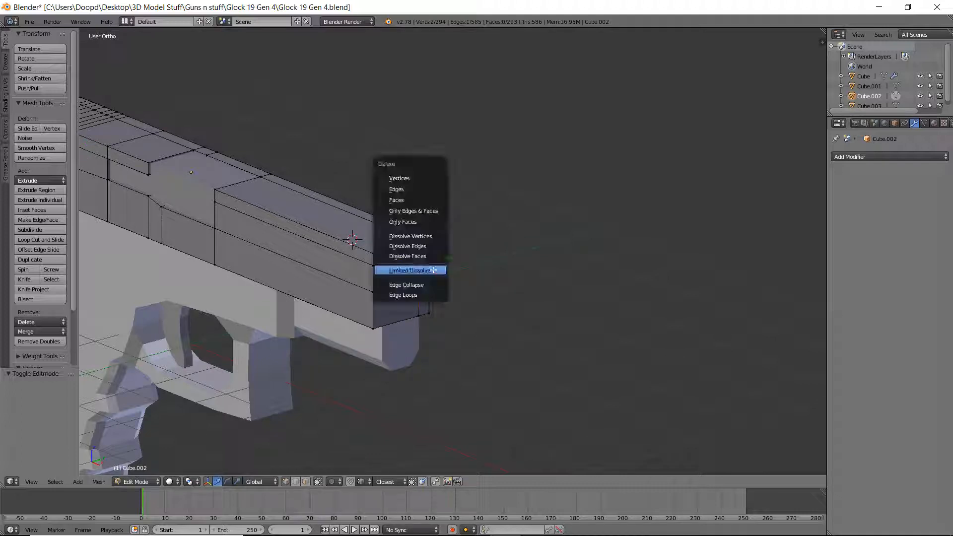
left_click(428, 235)
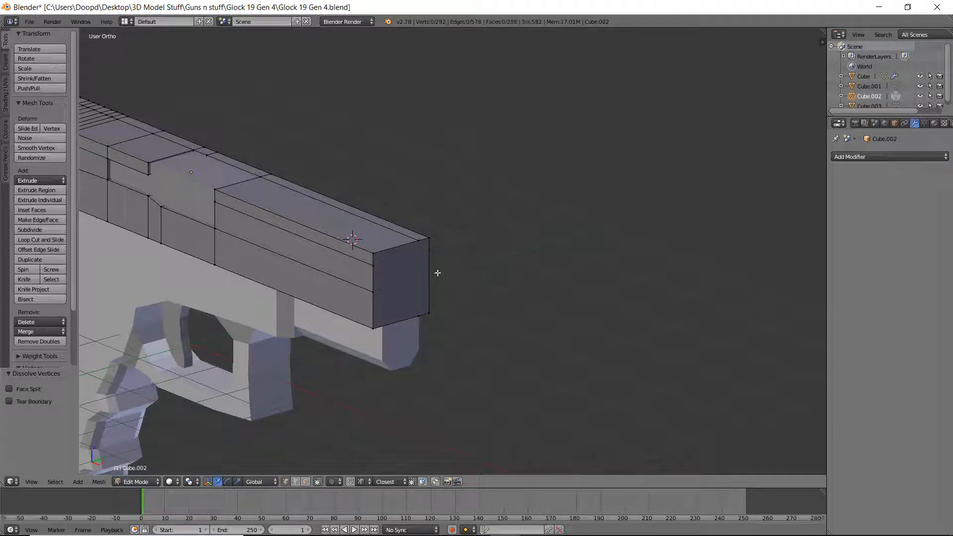
middle_click_drag(438, 273, 467, 257)
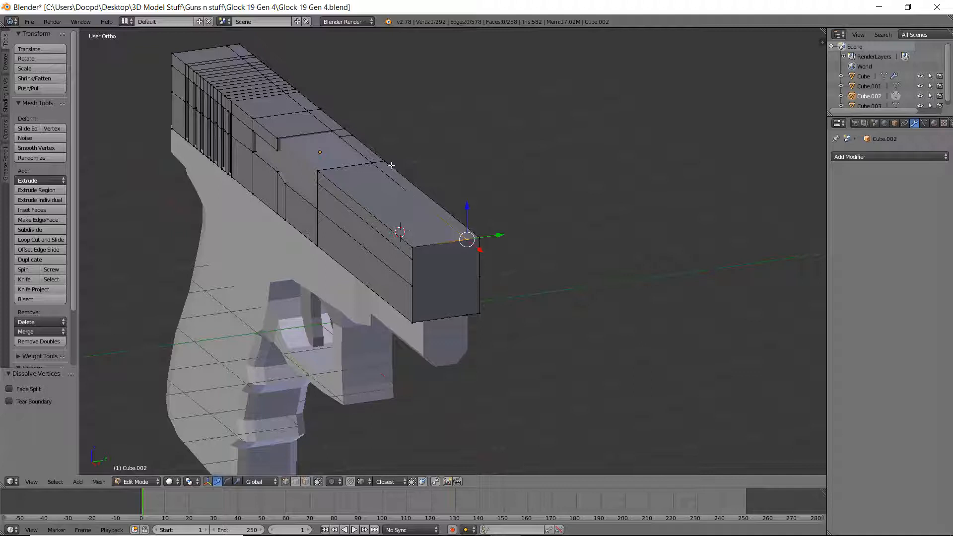
Step: Try to dissolve the extra lengthwise edge and its muzzle-end vertex on top of the slide's front section
right_click(392, 166, "shift")
key("x")
left_click(485, 161)
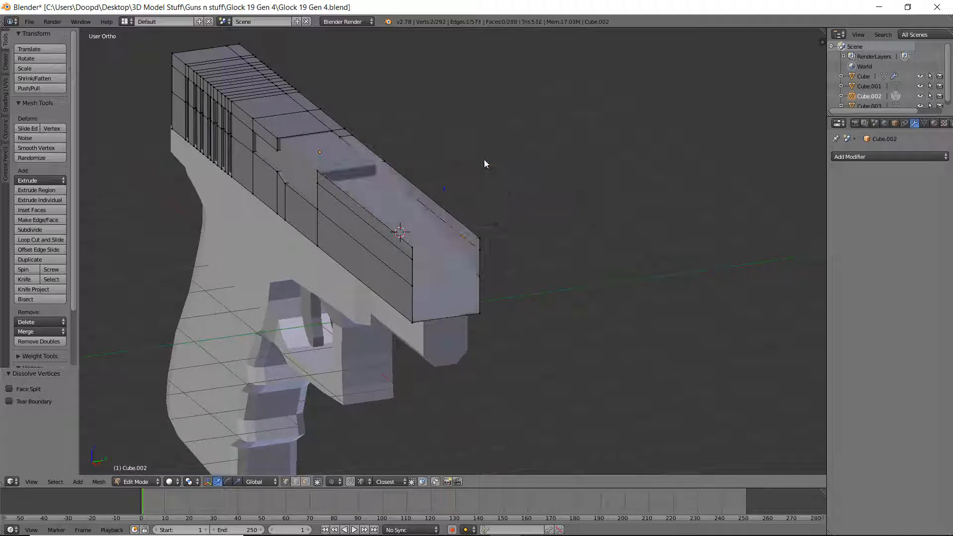
right_click(468, 247)
key("x")
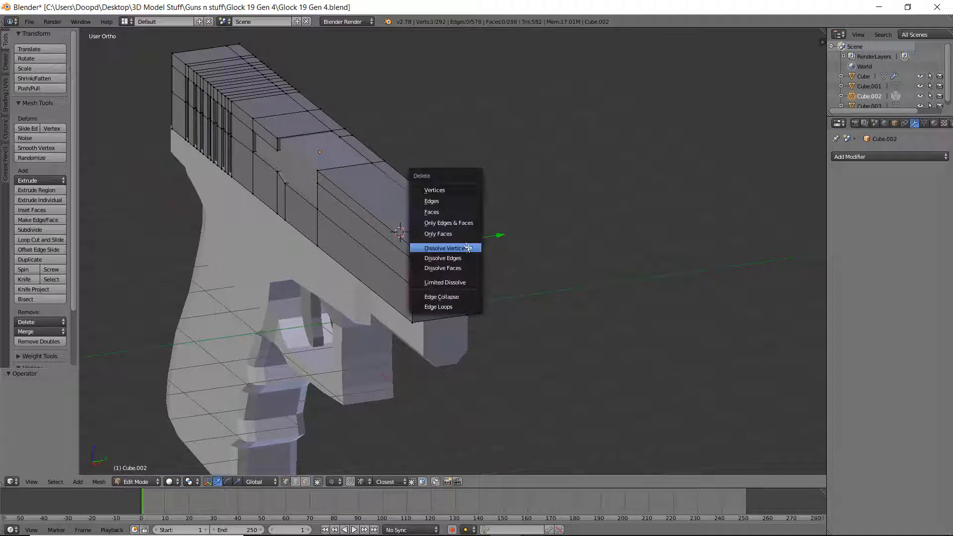
left_click(451, 248)
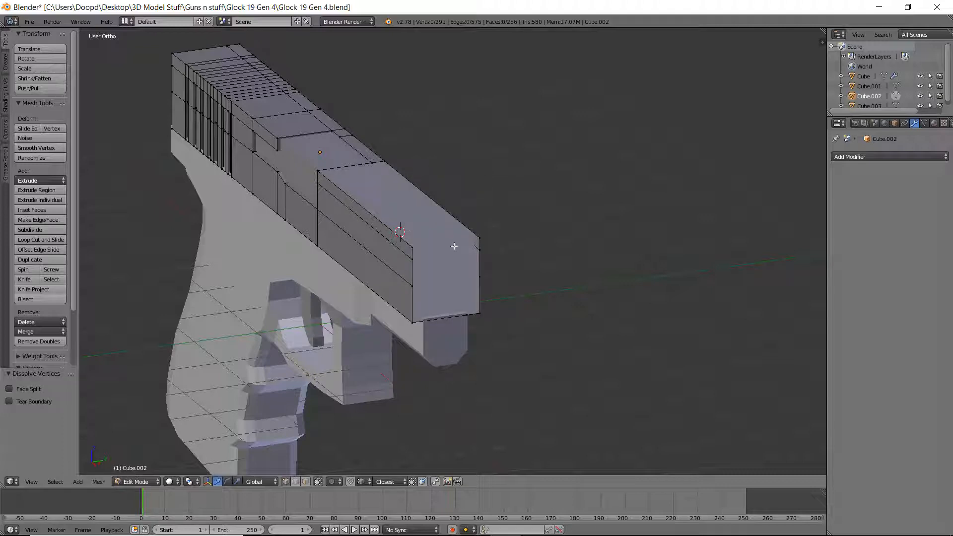
middle_click_drag(400, 230, 578, 271)
key("ctrl+z")
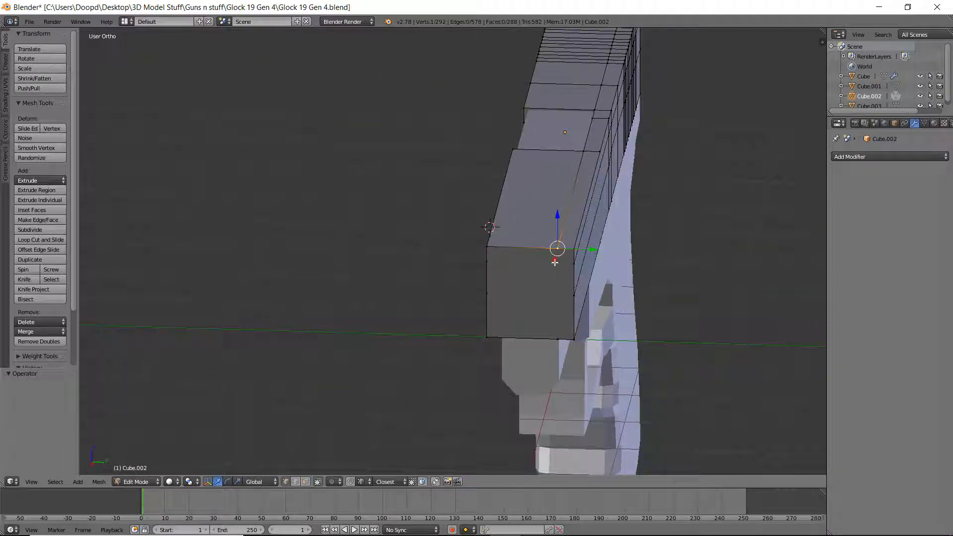
Step: Try to add a lengthwise loop cut along the top of the slide, running down its muzzle face
key("ctrl+r")
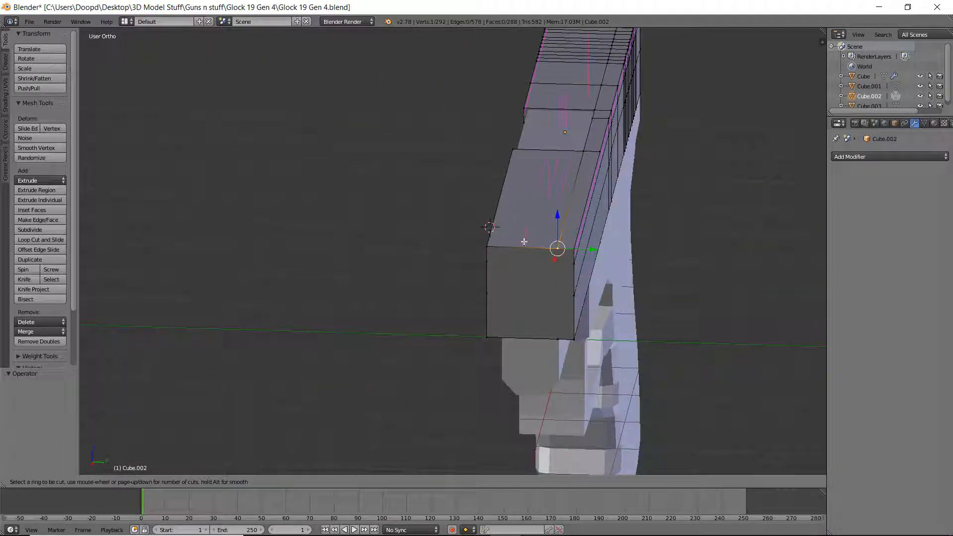
left_click(524, 242)
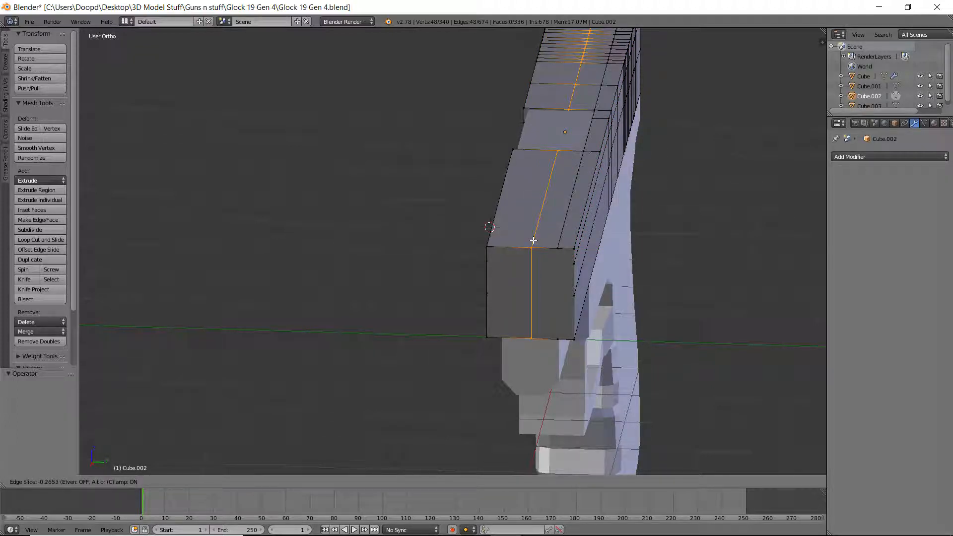
left_click(547, 238)
middle_click_drag(546, 238, 561, 232)
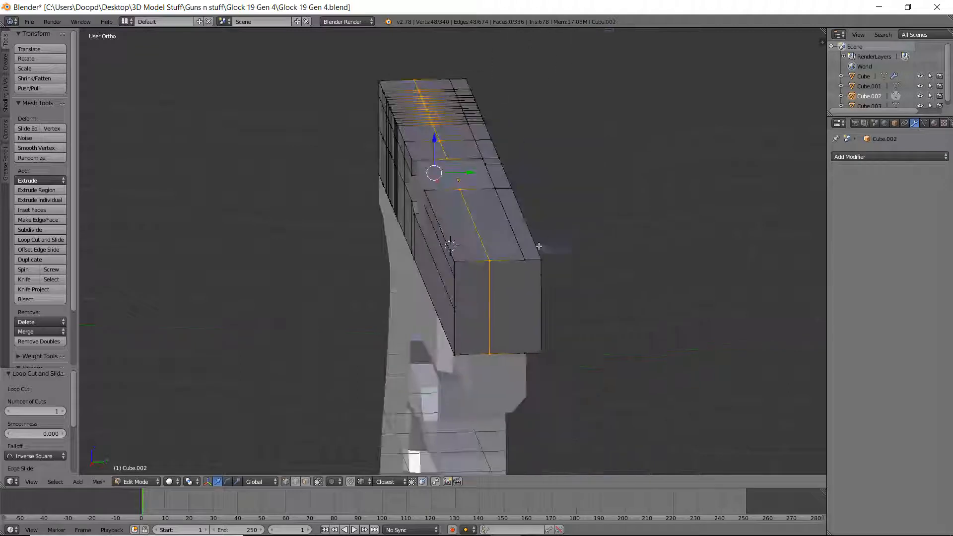
key("ctrl+z")
key("ctrl+r")
left_click(506, 260)
right_click(506, 262)
mouse_move(507, 262)
middle_mouse_down()
mouse_move(495, 232)
mouse_move(494, 257)
middle_mouse_up()
key("ctrl+z")
scroll(493, 258, "up", 1)
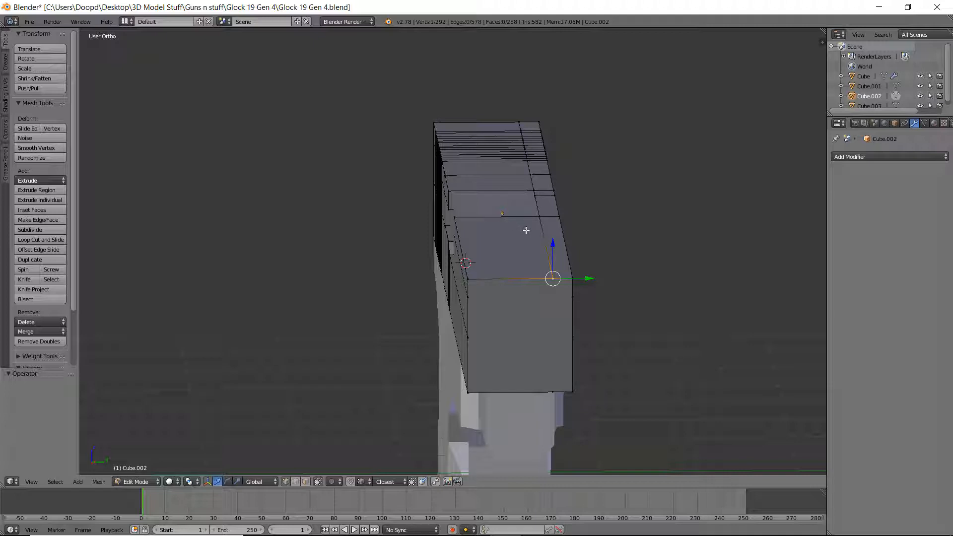
Step: Undo the vertex dissolves on the slide's muzzle face
mouse_move(550, 240)
middle_mouse_down()
mouse_move(606, 237)
mouse_move(535, 246)
middle_mouse_up()
key("ctrl+z")
key("ctrl+z")
key("ctrl+z")
key("ctrl+z")
key("ctrl+z")
key("ctrl+z")
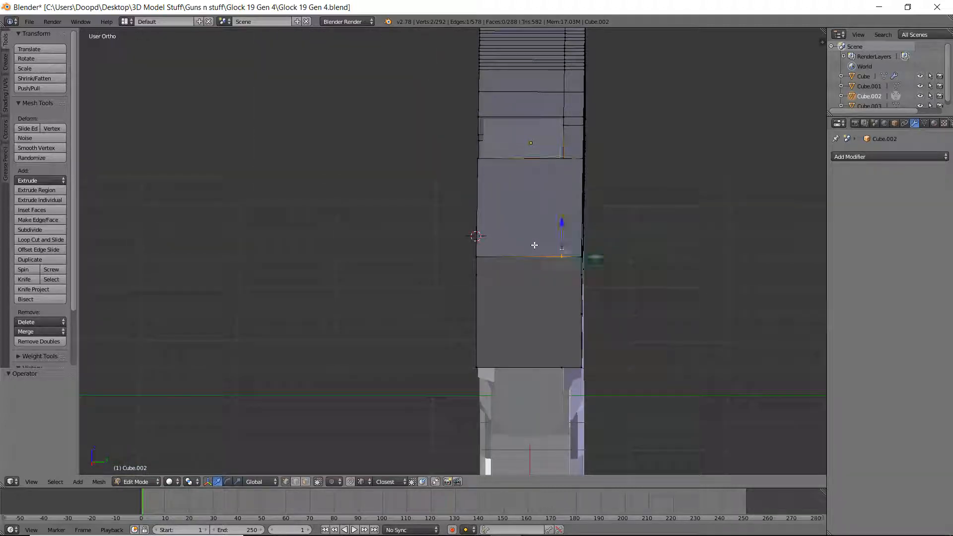
Step: Add two vertical loop cuts near the slide's rear end, aligned with the rear and front edges of the reference rear sight
mouse_move(535, 246)
middle_mouse_down()
mouse_move(566, 240)
mouse_move(552, 240)
middle_mouse_up()
middle_click_drag(327, 230, 760, 255, "shift")
key("KP_1")
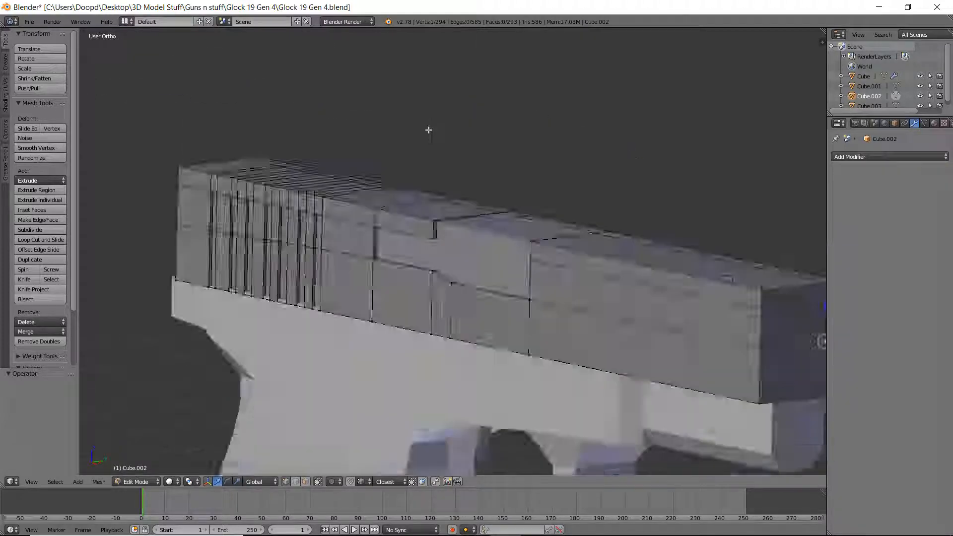
scroll(293, 244, "up", 5)
middle_click_drag(306, 251, 499, 256, "shift")
scroll(500, 256, "up", 4)
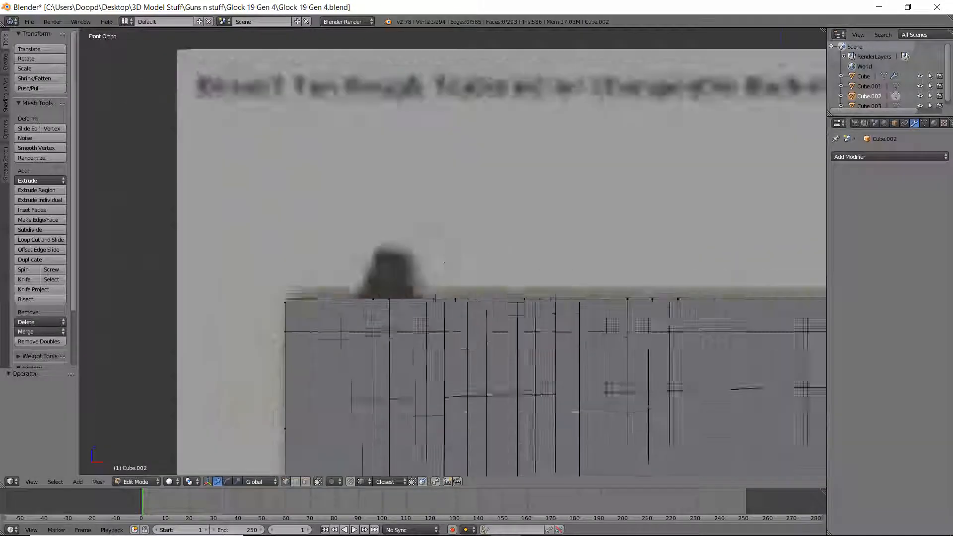
right_click(347, 309)
key("ctrl+r")
left_click(335, 310)
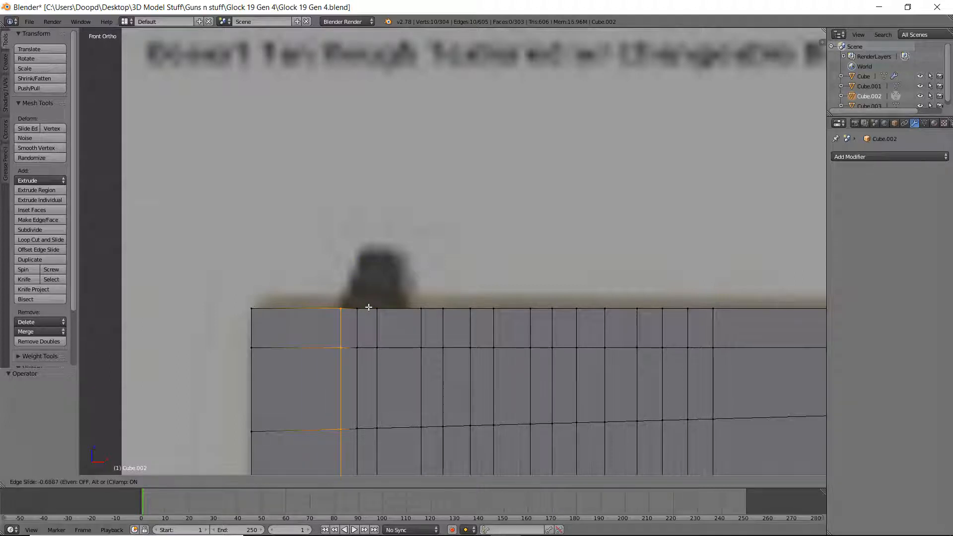
left_click(362, 308)
key("ctrl+r")
left_click(413, 310)
left_click(406, 309)
right_click(406, 309)
Step: Extrude the slide's top faces between the two new loop cuts upward to form the rear sight's base
key("z")
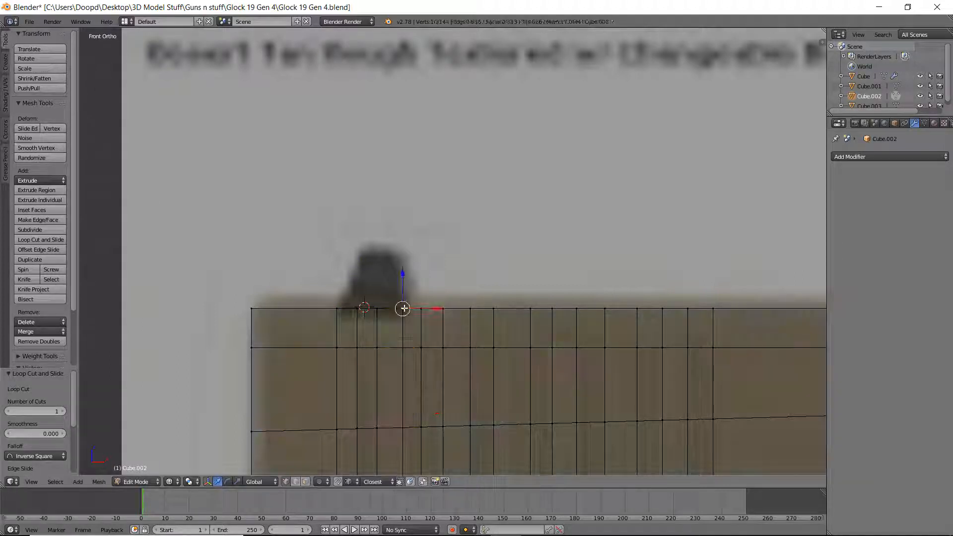
key("c")
left_click_drag(403, 308, 339, 308)
right_click(339, 307)
key("e")
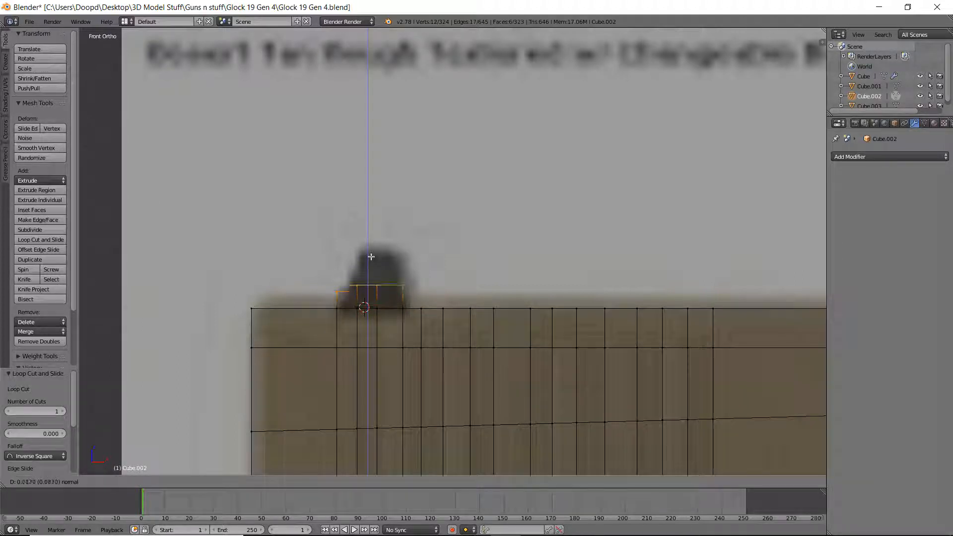
left_click(373, 259)
Step: Simplify the entire slide mesh with a Limited Dissolve at a 5° maximum angle
key("a")
key("x")
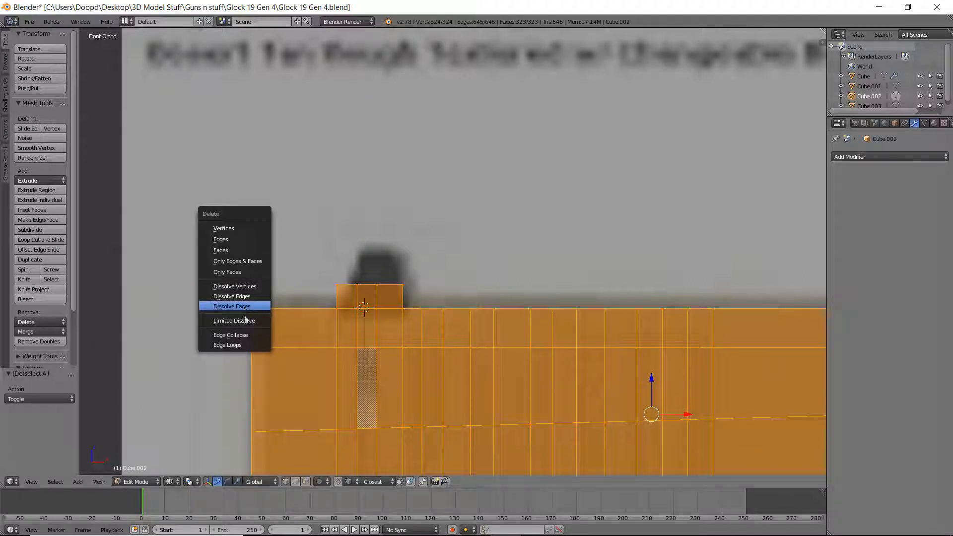
left_click(238, 320)
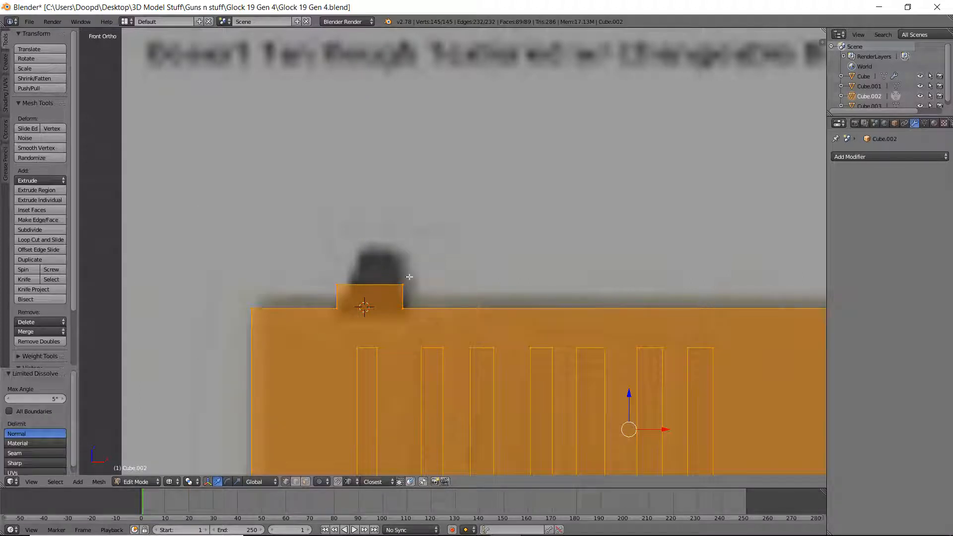
Step: Try to extrude the rear sight base's full top face upward by 0.178
right_click(374, 292)
key("e")
left_click(431, 256)
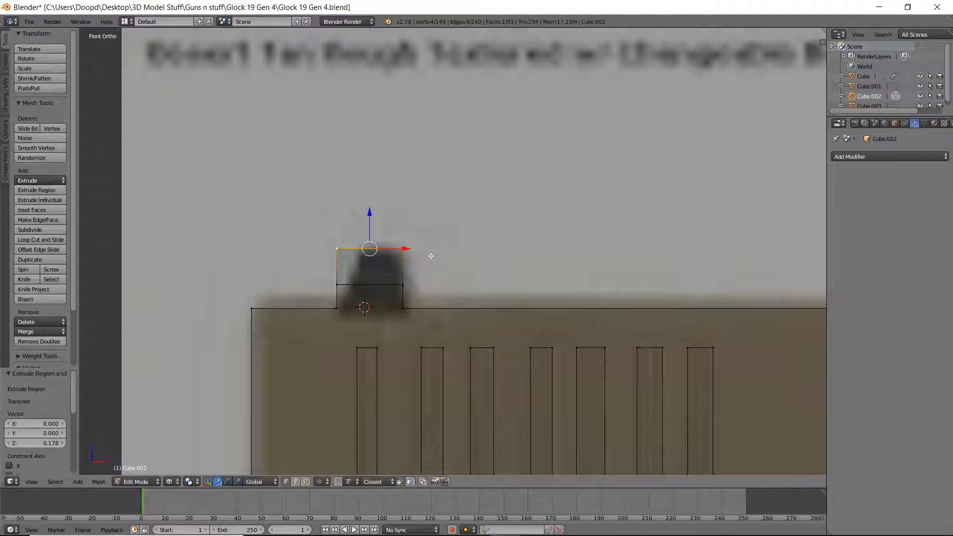
key("ctrl+z")
Step: Divide the rear sight base across its width with five lengthwise loop cuts
middle_click_drag(431, 256, 422, 286)
key("ctrl+r")
left_click(423, 285)
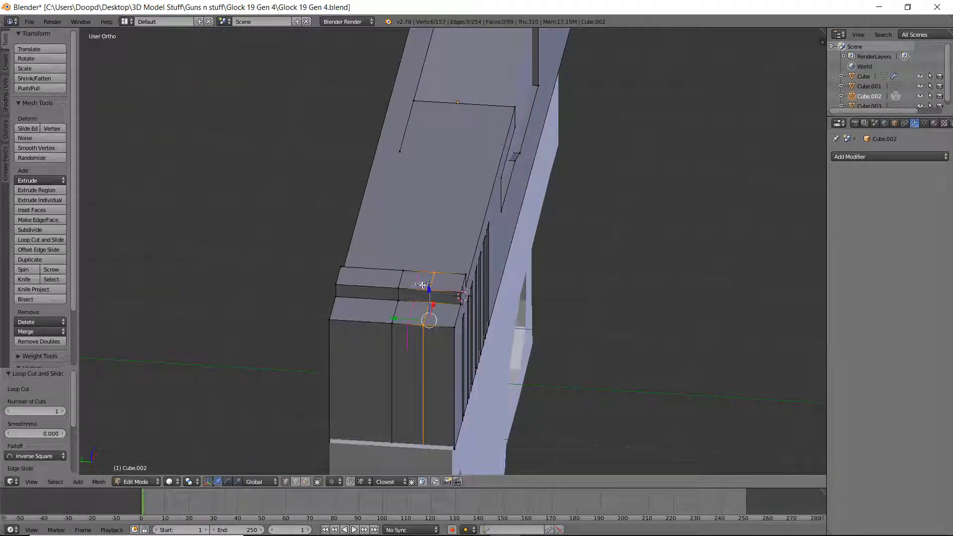
double_click(422, 285)
key("ctrl+r")
double_click(375, 281)
key("ctrl+r")
double_click(380, 282)
Step: Extrude the rear sight base's top faces on both sides of the central strip upward by 0.177, leaving a notch
right_click(365, 281)
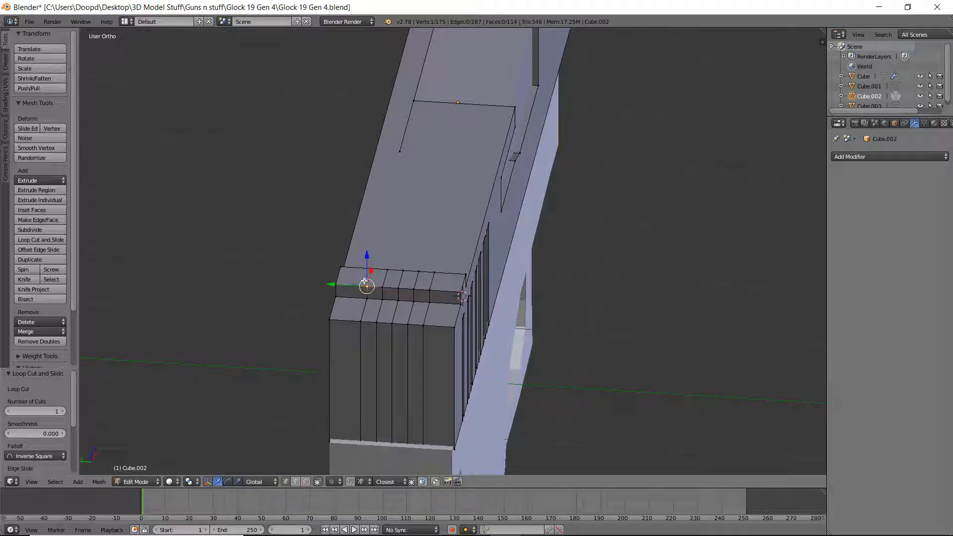
right_click(372, 269, "shift")
right_click(341, 268, "shift")
right_click(336, 285, "shift")
mouse_move(439, 288)
left_mouse_down()
mouse_move(457, 277)
mouse_move(382, 270)
left_mouse_up()
middle_click(476, 285)
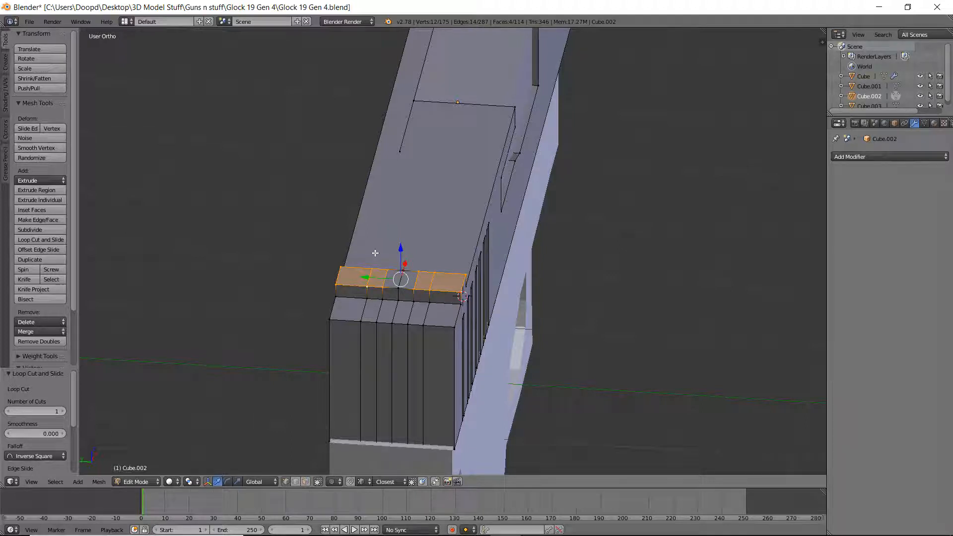
key("KP_1")
key("e")
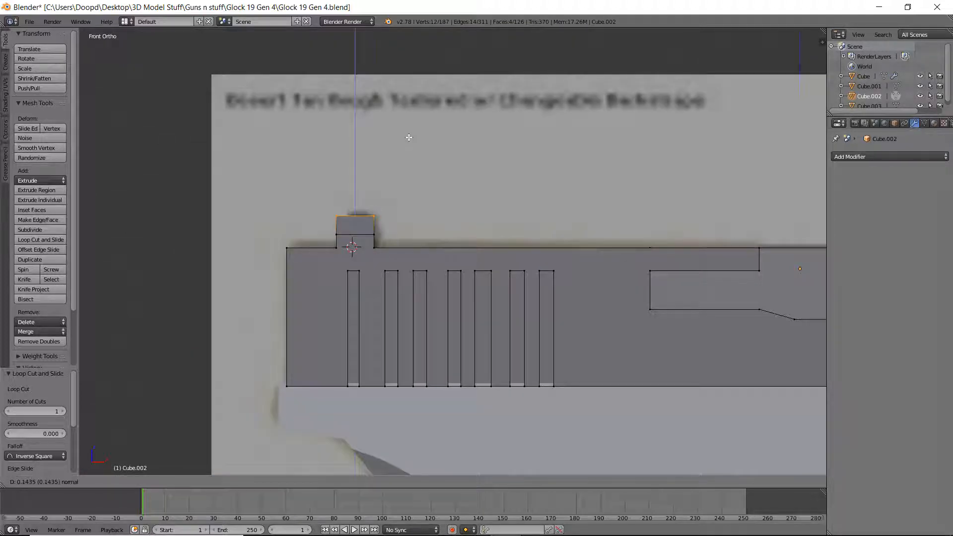
left_click(403, 147)
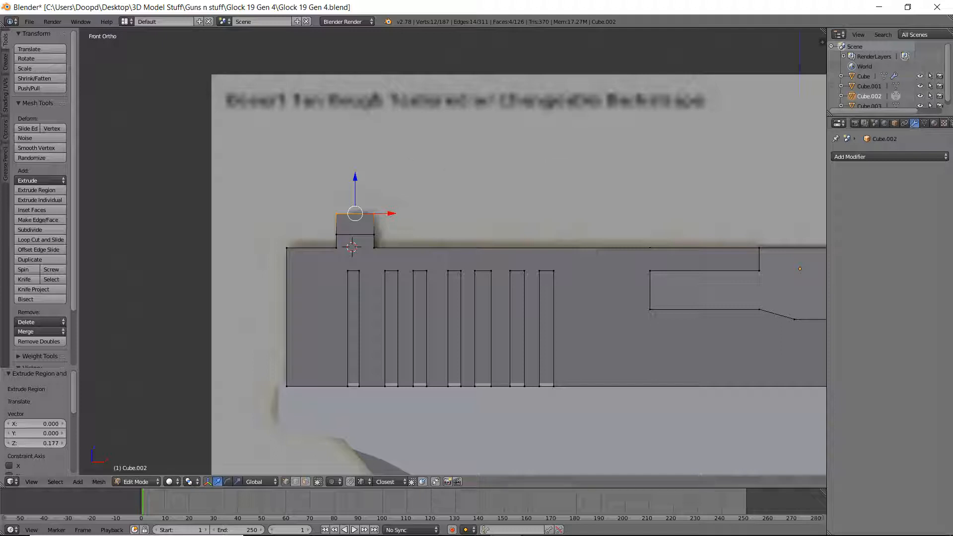
Step: Move the rear sight's upper rear vertices toward the muzzle along X to match the reference slope
scroll(330, 166, "up", 5)
middle_click_drag(314, 178, 501, 189, "shift")
key("z")
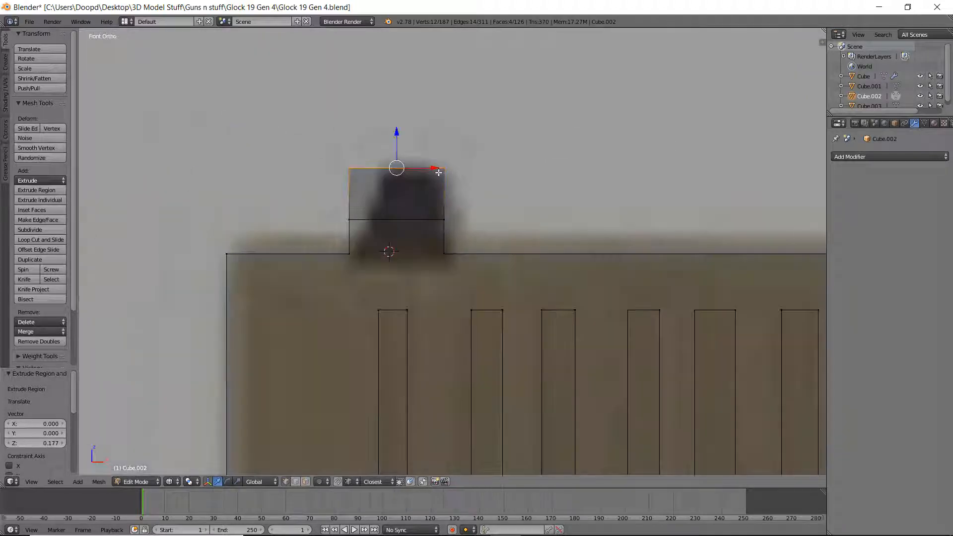
scroll(438, 172, "up", 2)
key("a")
key("c")
left_click(308, 133)
right_click(308, 133)
left_click_drag(338, 132, 382, 124)
Step: Nudge the rear sight's mid-height rear vertices slightly to follow the reference slope
key("a")
key("c")
left_click(305, 212)
right_click(305, 212)
left_click_drag(350, 205, 352, 202)
Step: Move the rear sight's upper muzzle-side vertices back by 0.016 along X
key("a")
key("c")
left_click(441, 135)
right_click(441, 135)
left_click_drag(473, 131, 466, 133)
scroll(470, 137, "down", 2)
key("z")
middle_click_drag(700, 208, 379, 191, "shift")
scroll(380, 192, "down", 7)
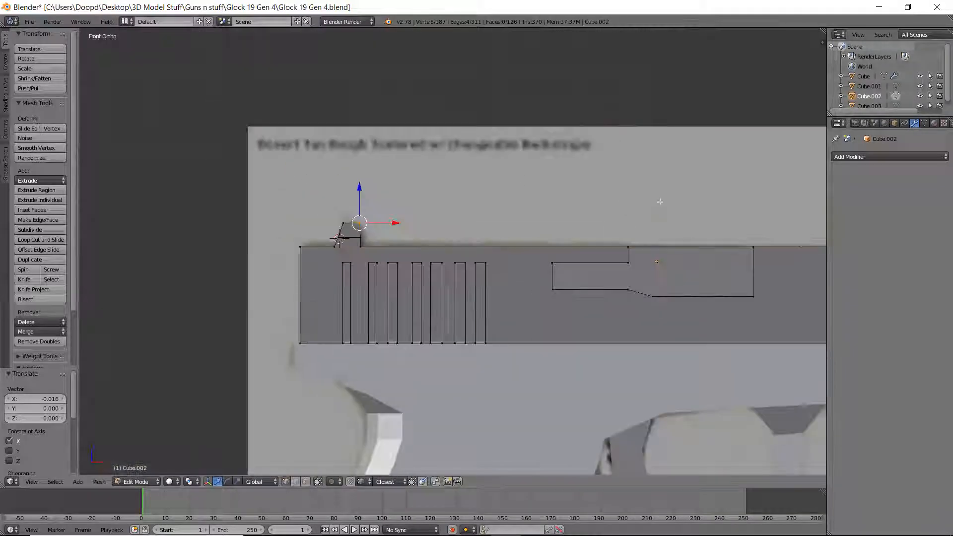
Step: Snap the 3D cursor to the scene center, add a cube to the slide mesh and move it near the front sight
middle_click_drag(677, 217, 403, 200, "shift")
key("Tab")
scroll(469, 309, "down", 4)
key("Tab")
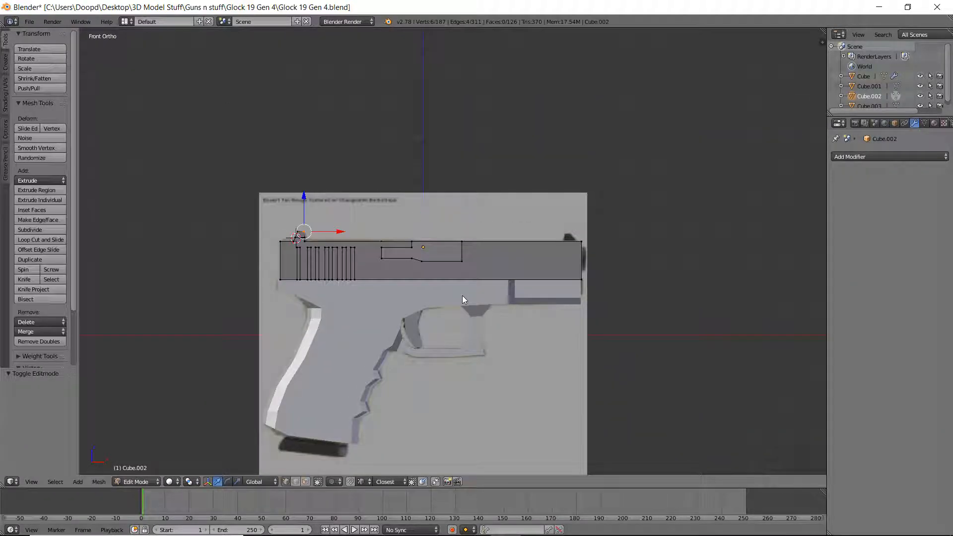
scroll(462, 295, "up", 3)
key("shift+s")
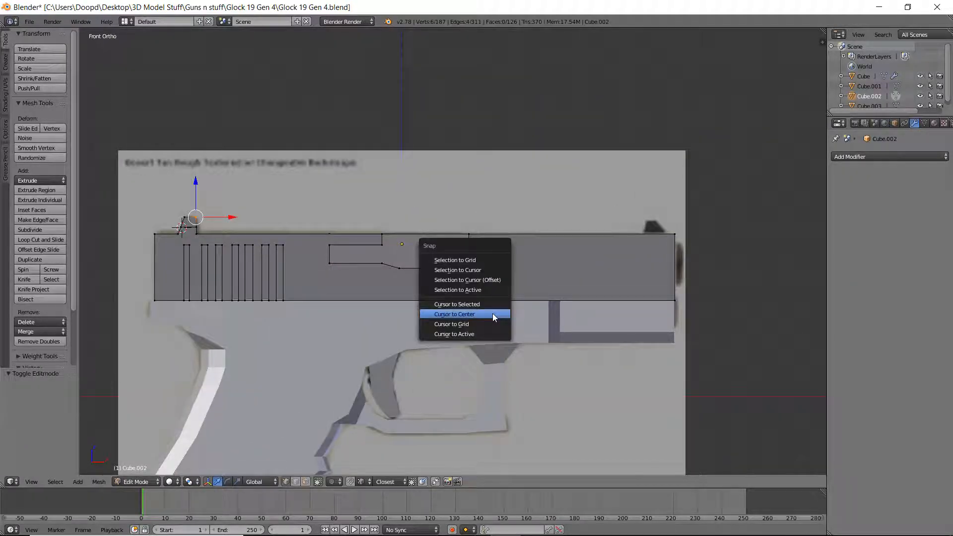
left_click(492, 313)
key("shift+a")
key("g")
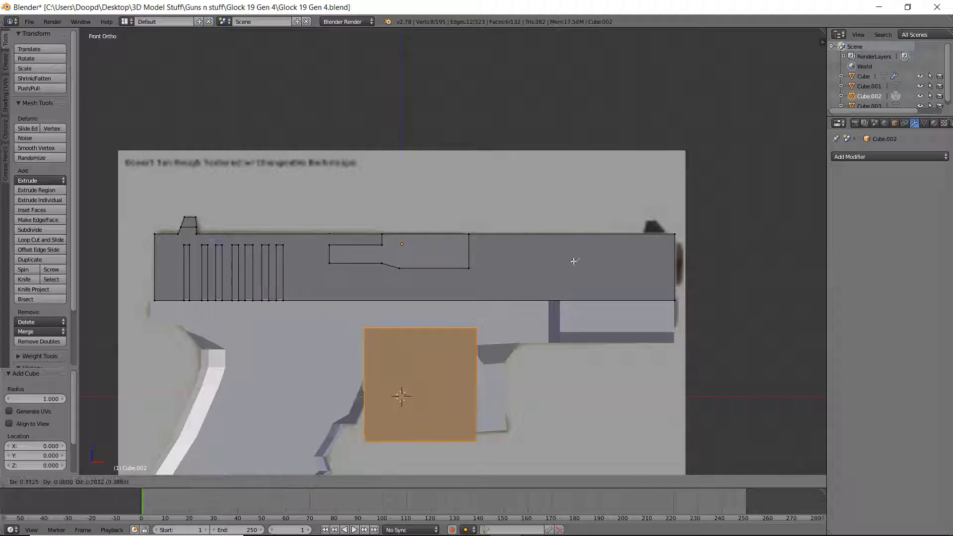
left_click(720, 147)
Step: Scale the new cube by 0.308 and by 0.416, and place it over the reference image's front sight
key("z")
scroll(733, 193, "up", 4)
middle_click_drag(765, 189, 528, 173, "shift")
scroll(528, 173, "up", 2)
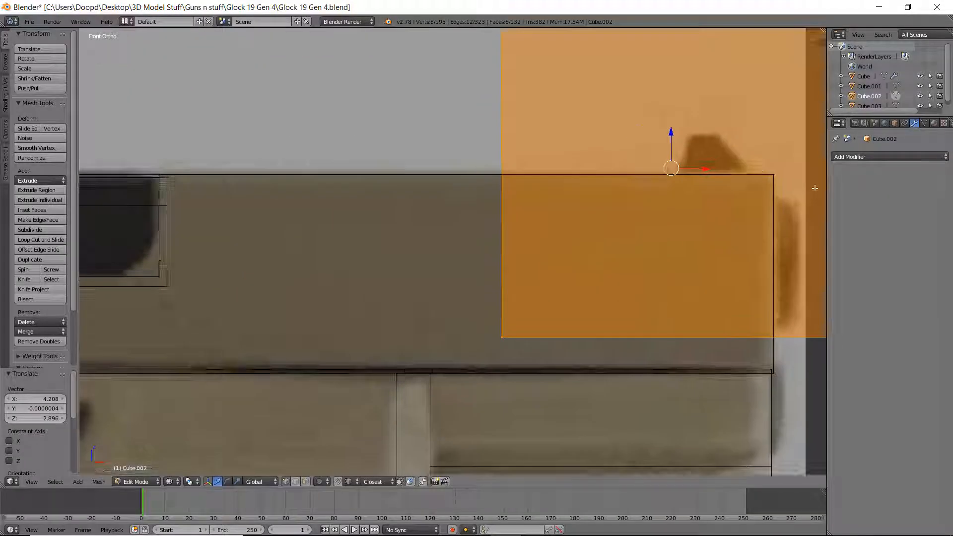
key("s")
left_click(701, 159)
key("g")
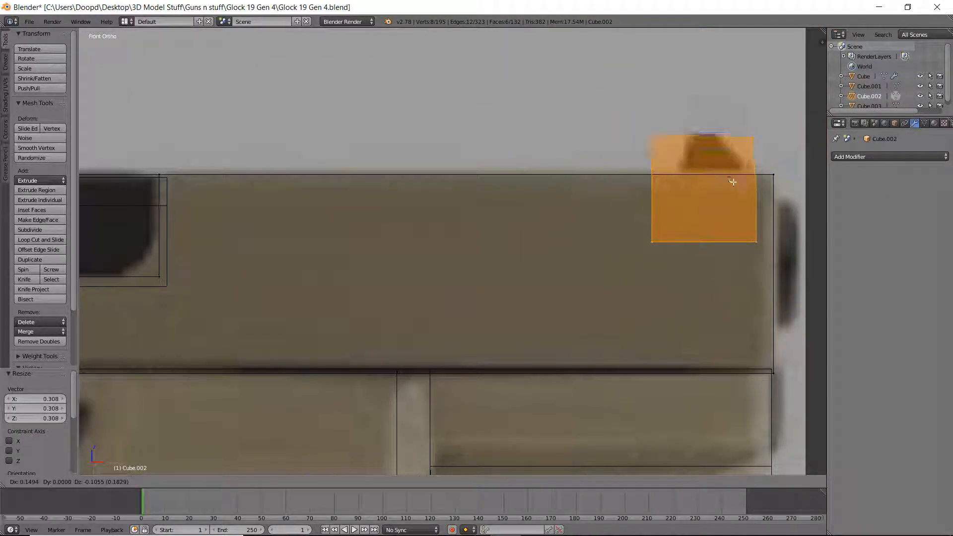
left_click(738, 213)
key("s")
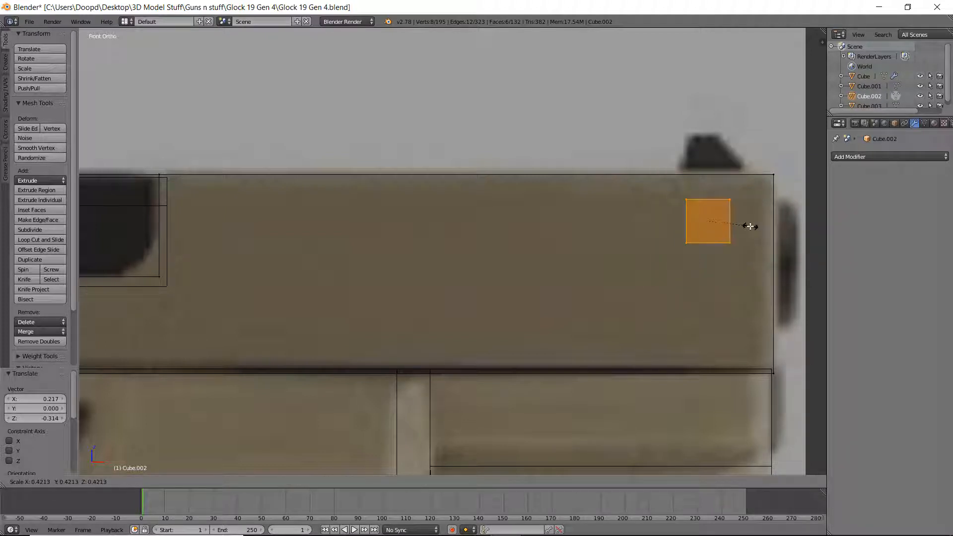
left_click(750, 218)
key("g")
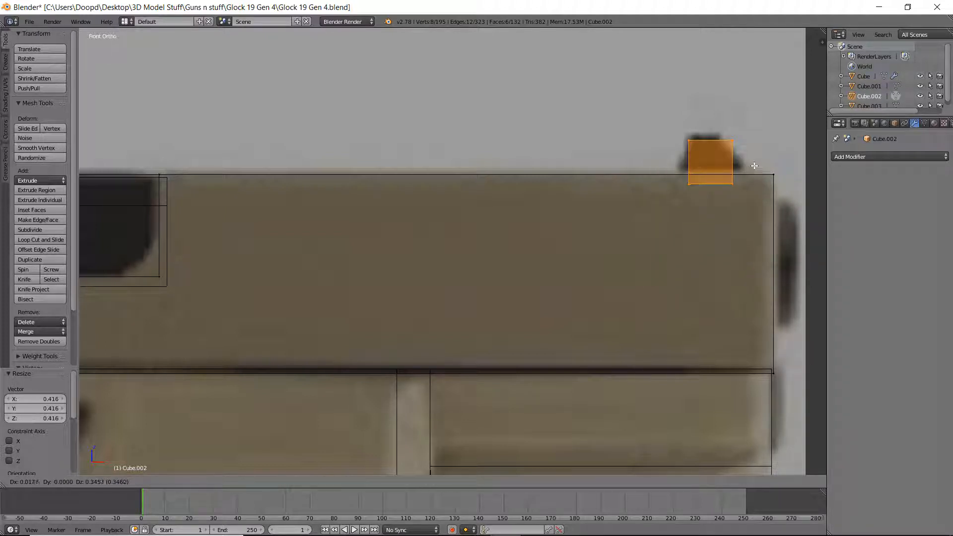
left_click(758, 163)
Step: Raise the front sight cube slightly and lower its top face by 0.171 along Z to form a thin base
scroll(757, 163, "up", 2)
middle_click_drag(759, 163, 419, 188, "shift")
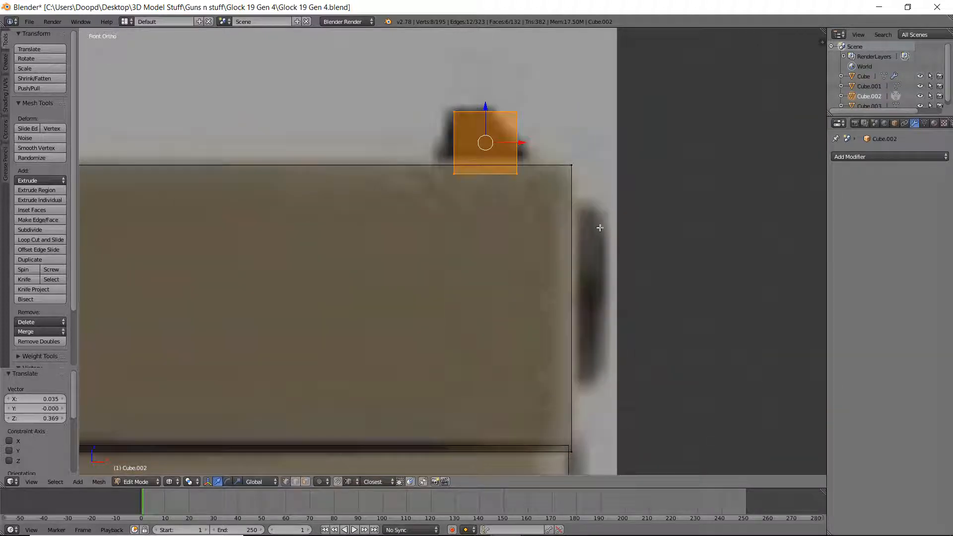
mouse_move(486, 110)
left_mouse_down()
mouse_move(491, 103)
mouse_move(490, 114)
left_mouse_up()
right_click(526, 101)
Step: Lengthen the front sight base by moving its muzzle-side vertices forward and its rear vertices back by 0.077 along X
right_click(517, 144)
right_click(519, 172, "shift")
right_click(519, 174, "shift")
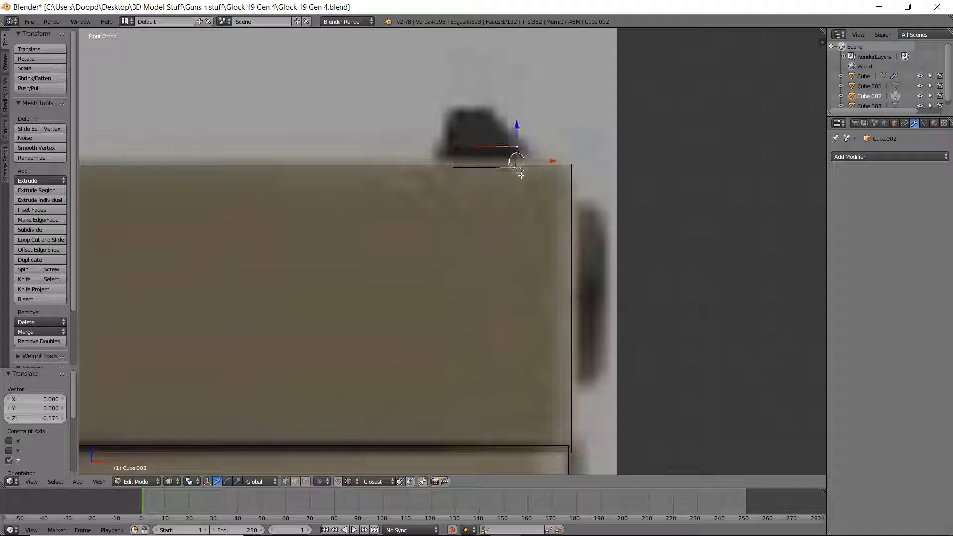
left_click_drag(542, 162, 555, 158)
right_click(454, 145)
right_click(453, 146, "shift")
right_click(457, 172, "shift")
right_click(456, 172, "shift")
left_click_drag(482, 158, 447, 148)
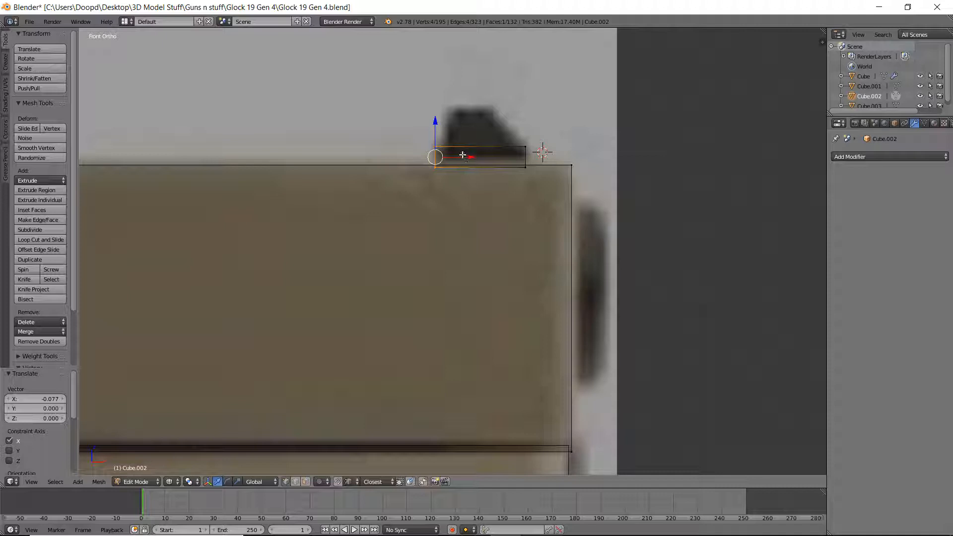
Step: Extrude the front sight base's top face up about 0.17 and move its upper muzzle-side vertices back by 0.112 along X
key("e")
left_click(521, 107)
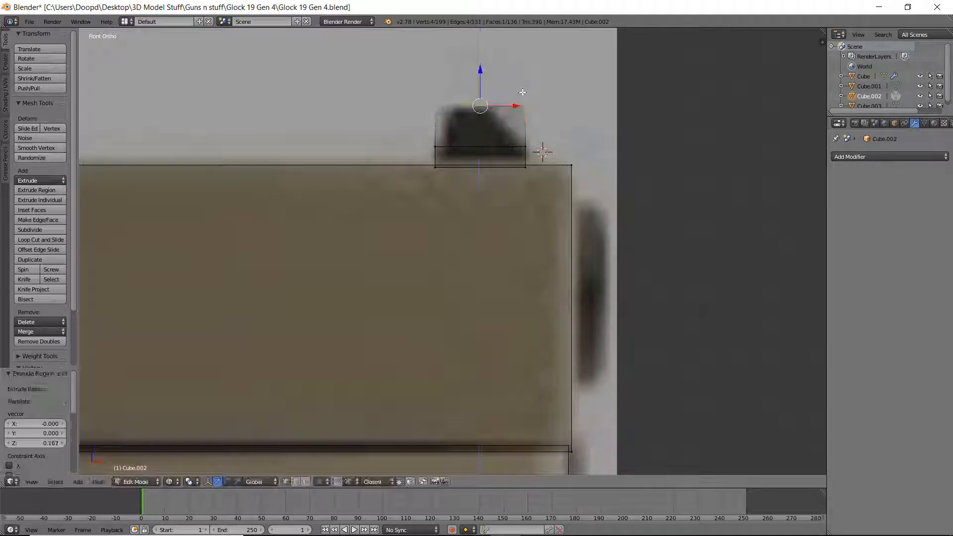
right_click(528, 106)
left_click_drag(553, 107, 526, 108)
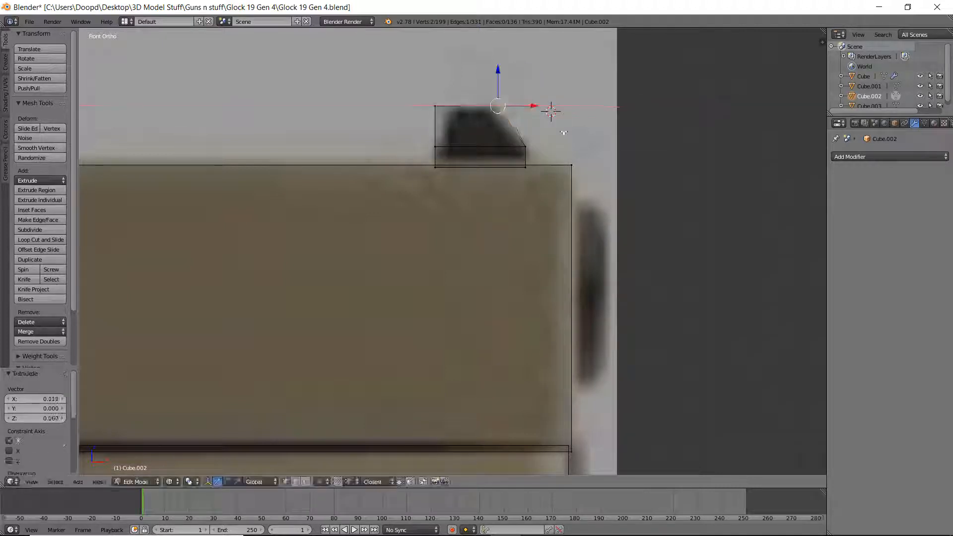
Step: Try a horizontal loop cut across the slide's muzzle face and undo it
key("z")
middle_click_drag(634, 148, 540, 223)
scroll(616, 164, "down", 3)
key("ctrl+r")
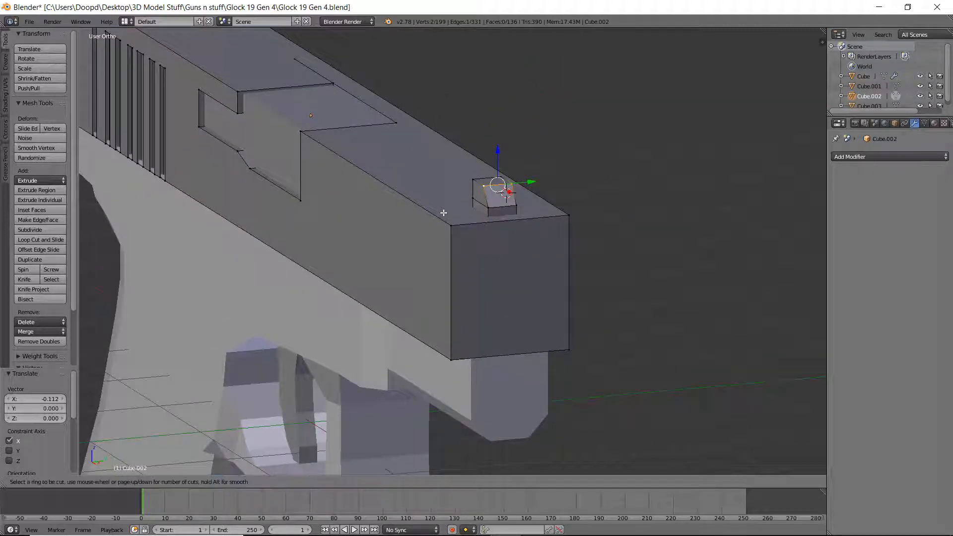
double_click(436, 276)
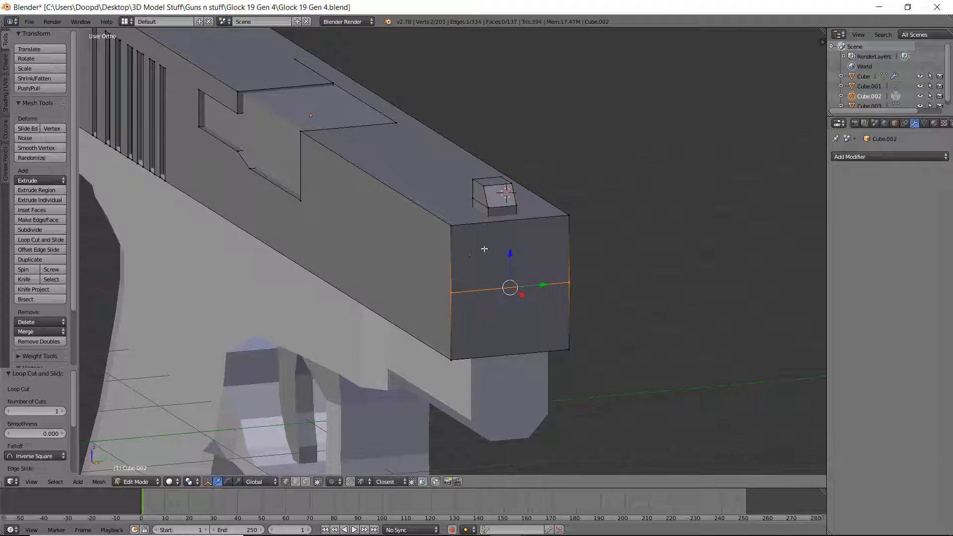
key("ctrl+z")
scroll(411, 168, "down", 2)
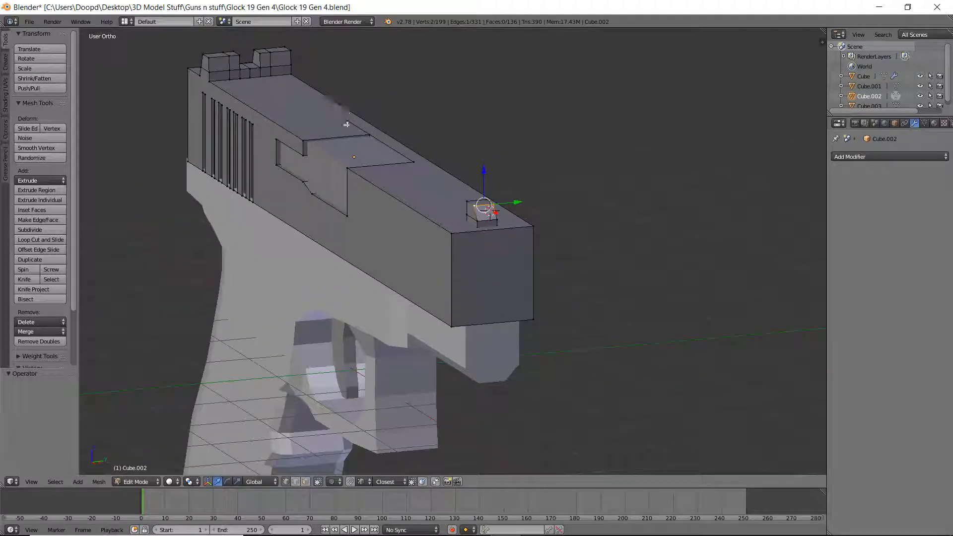
Step: Move the front sight's top rear vertices forward 0.081 along X and its mid-height rear vertices about 0.03 to match the reference slope
key("KP_1")
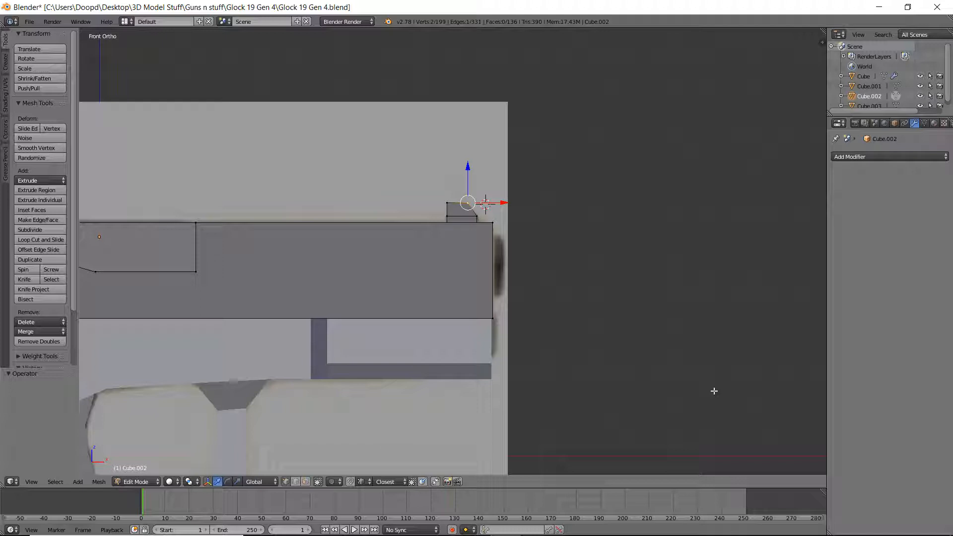
middle_click_drag(497, 298, 477, 295)
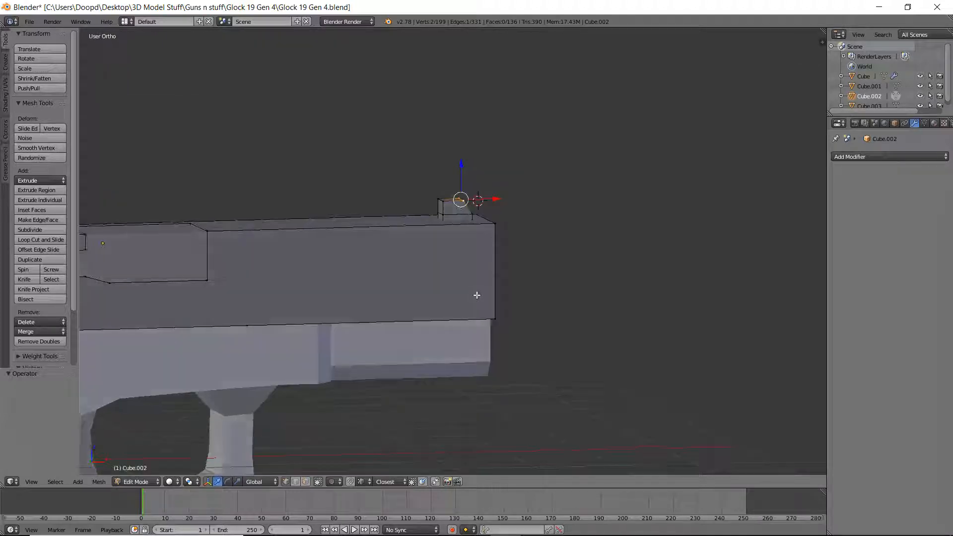
key("KP_1")
scroll(476, 281, "up", 5)
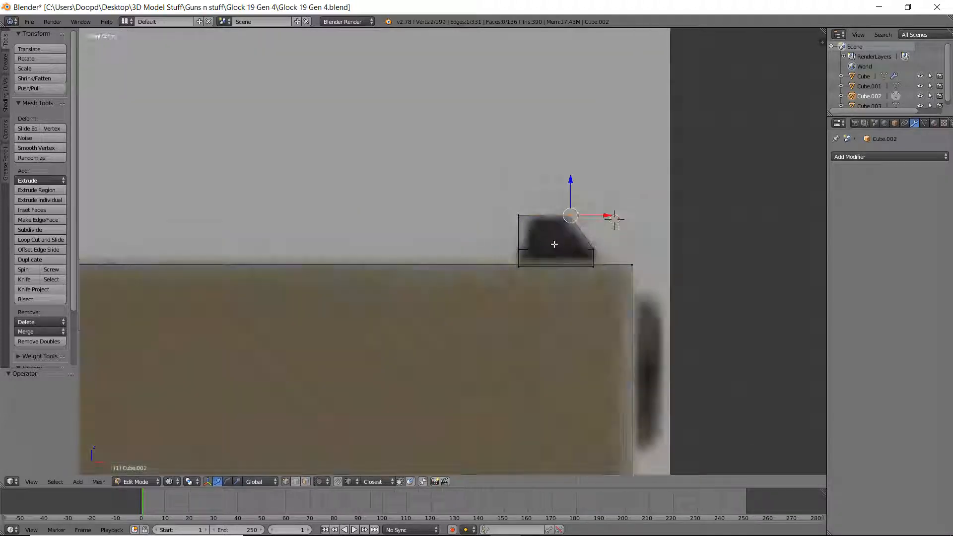
left_click_drag(542, 216, 558, 216)
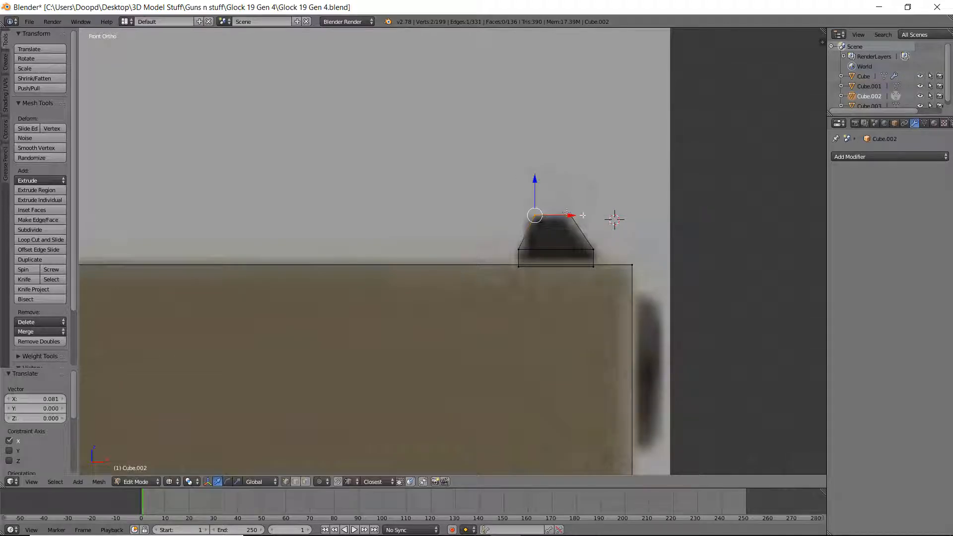
left_click_drag(537, 251, 548, 251)
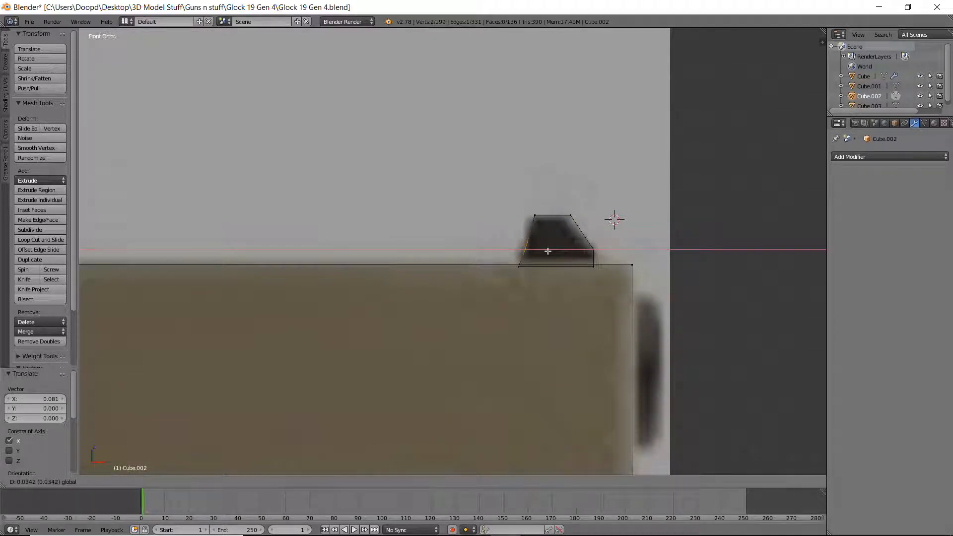
right_click(536, 214)
left_click_drag(551, 217, 551, 218)
right_click(576, 219)
Step: Select the whole front sight and narrow it to 0.79 of its width along Y
middle_click_drag(595, 216, 669, 249)
key("Tab")
key("KP_1")
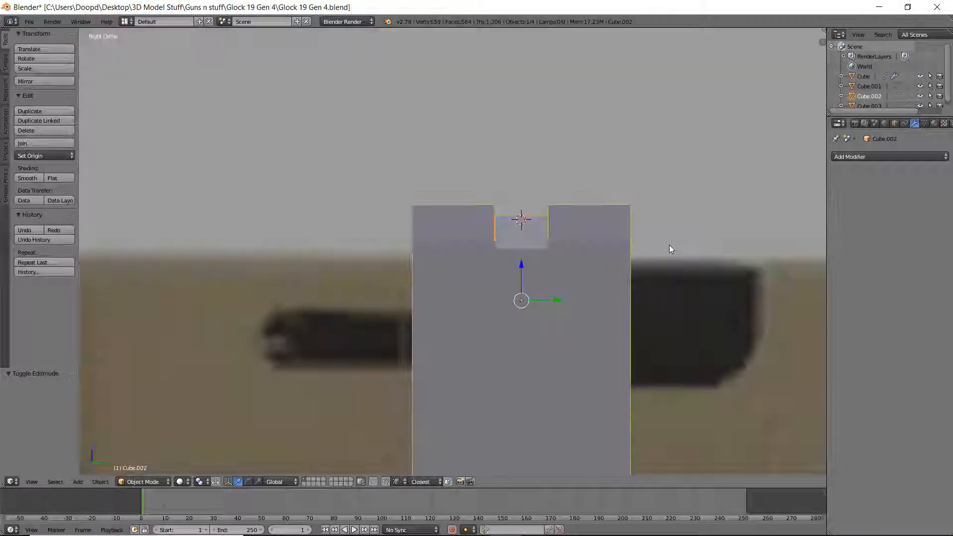
key("ctrl+KP_3")
key("z")
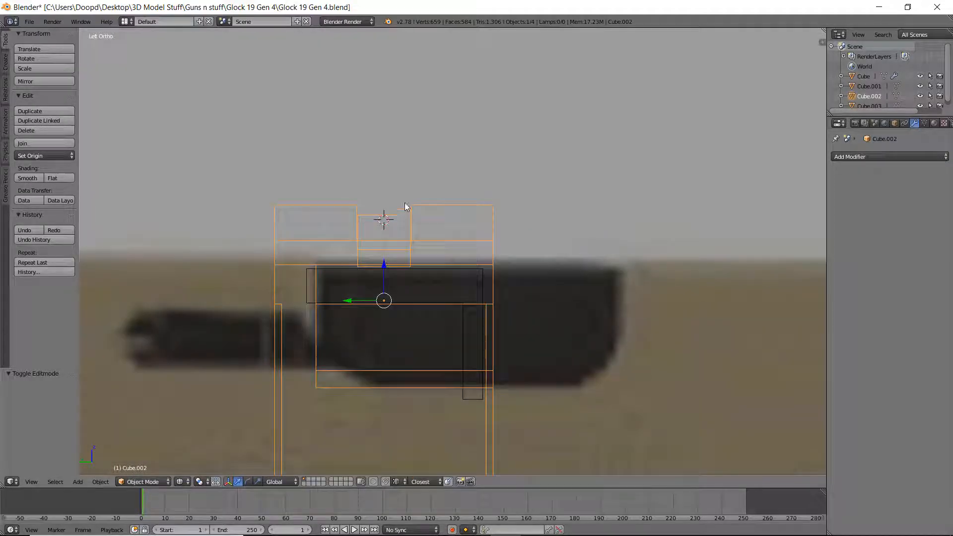
key("z")
key("Tab")
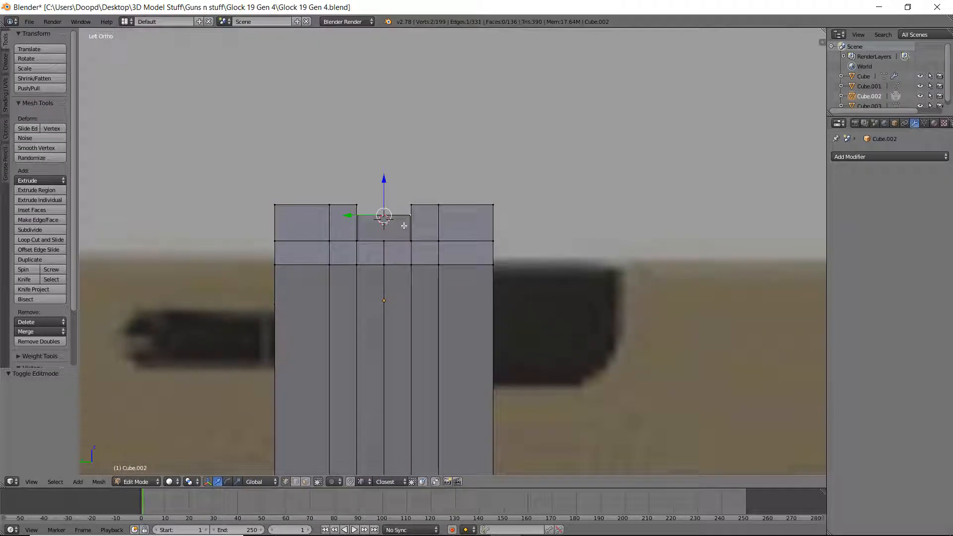
key("l")
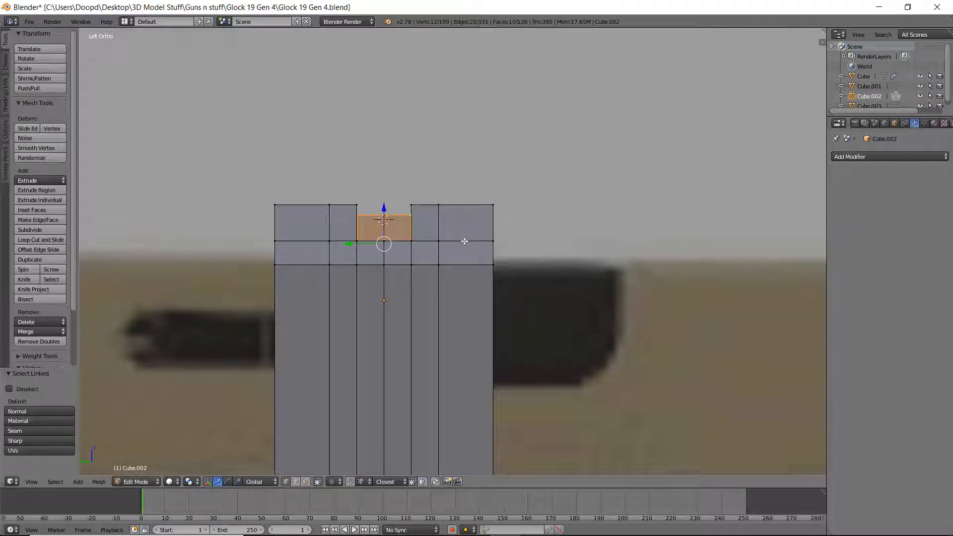
key("s")
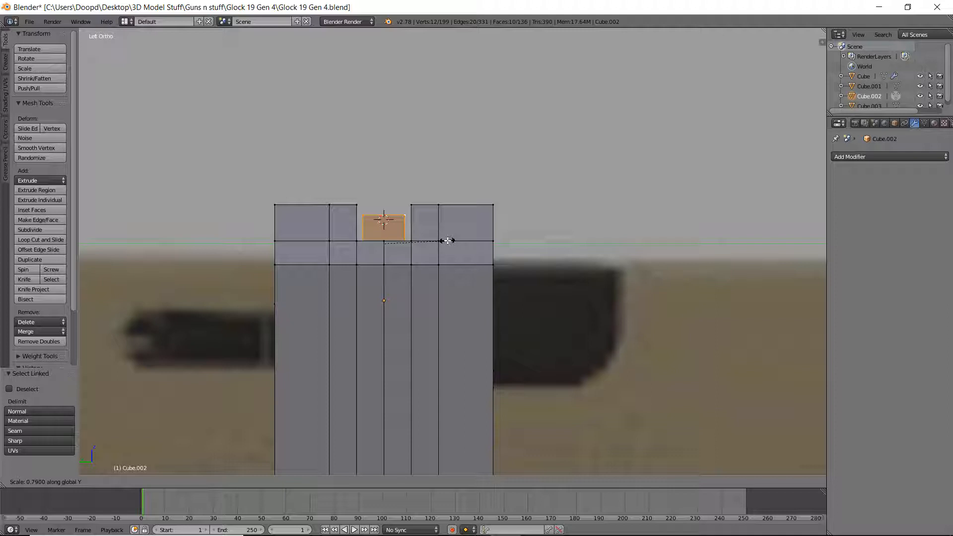
left_click(448, 241)
Step: Taper the front sight by scaling its top face narrower along Y
right_click(400, 219)
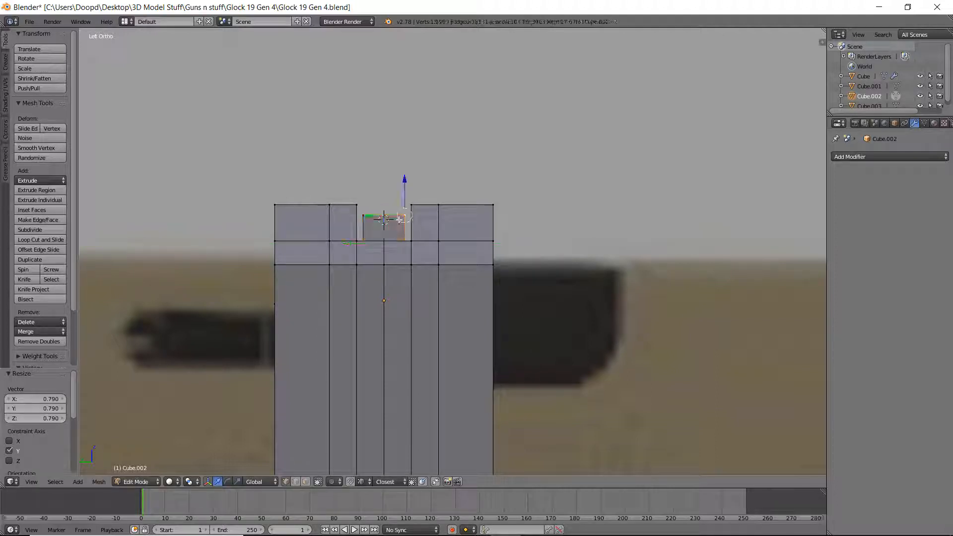
middle_click_drag(380, 218, 338, 194)
key("ctrl+KP_3")
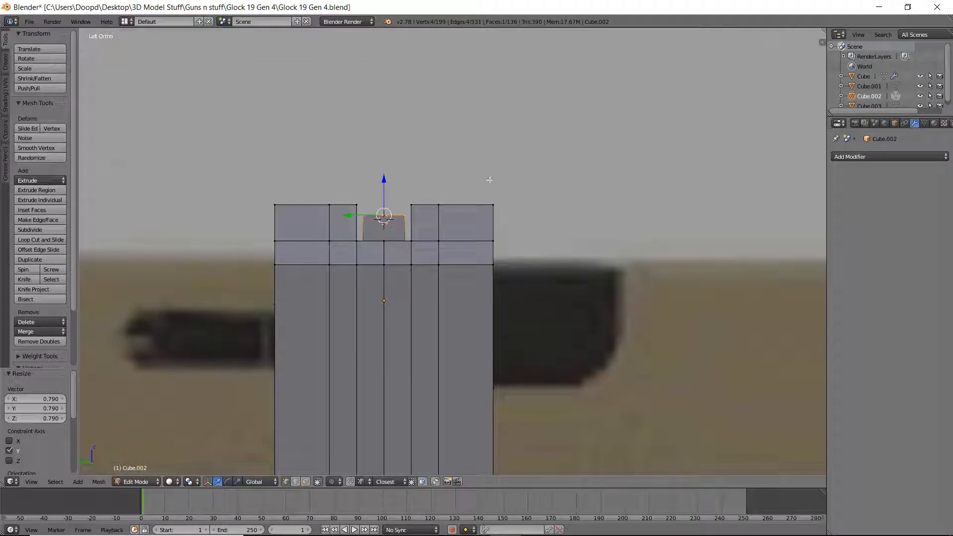
key("s")
key("z")
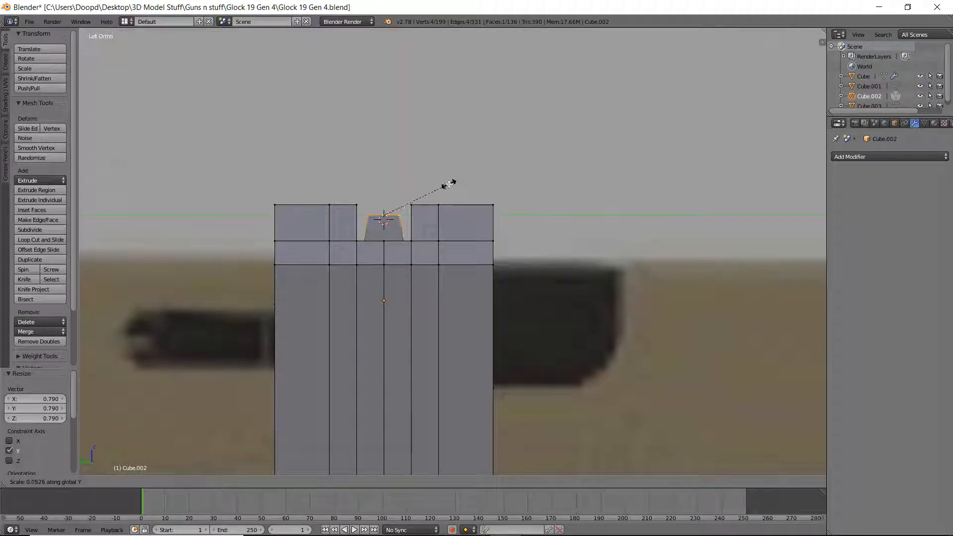
left_click(448, 184)
Step: Leave mesh editing and save the model over the existing Glock 19 Gen 4.blend file
scroll(437, 199, "down", 2)
key("Tab")
middle_click_drag(428, 209, 812, 185)
scroll(561, 210, "down", 6)
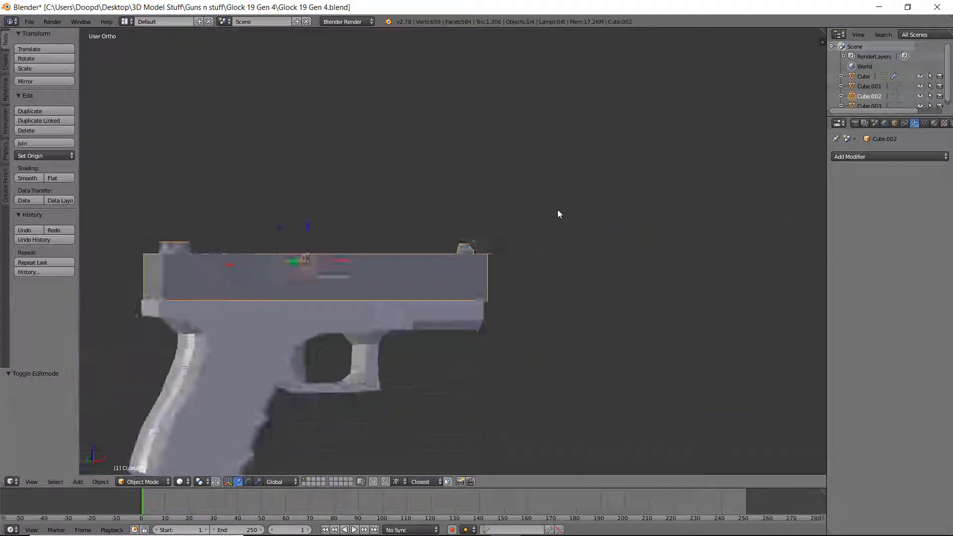
middle_click_drag(559, 211, 534, 231)
key("ctrl+s")
left_click(534, 231)
scroll(500, 241, "up", 3)
key("Tab")
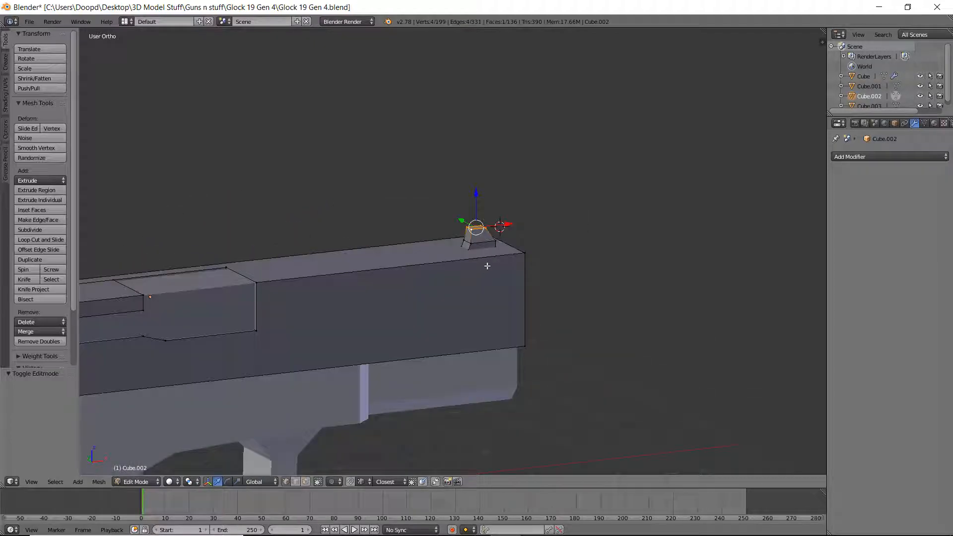
key("Tab")
Step: Snap the 3D cursor to the scene center and add a cylinder there as a separate object
key("KP_1")
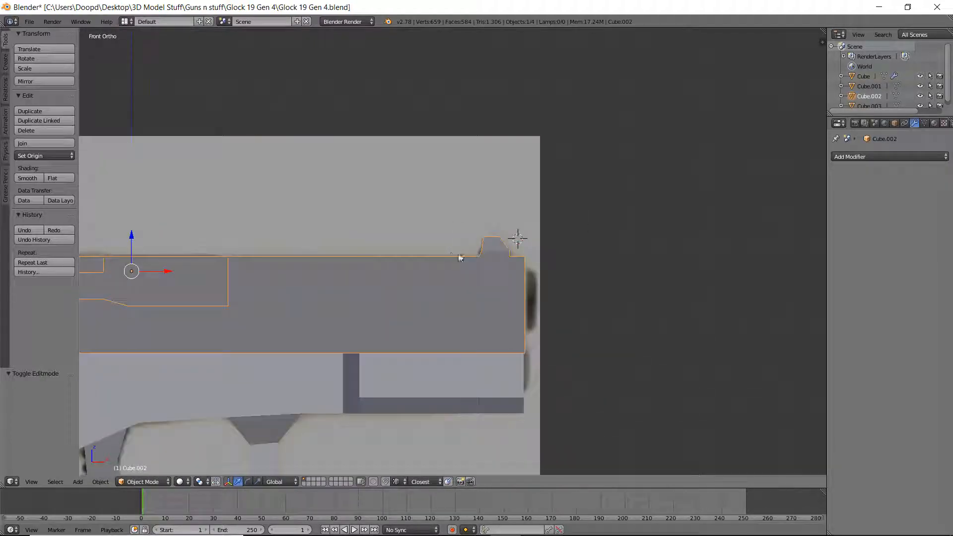
key("Tab")
middle_click_drag(358, 272, 502, 232, "shift")
key("Tab")
scroll(501, 232, "down", 4)
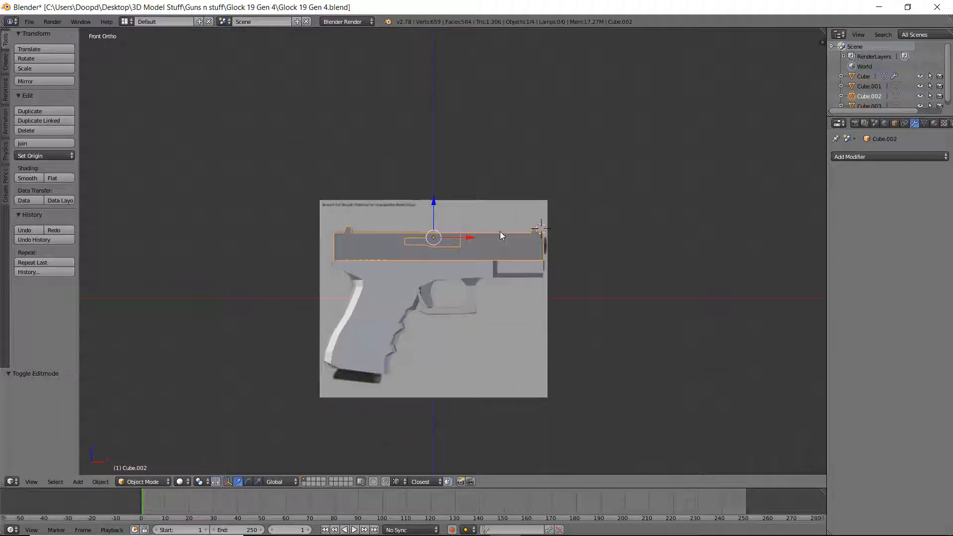
key("alt+z")
key("shift+s")
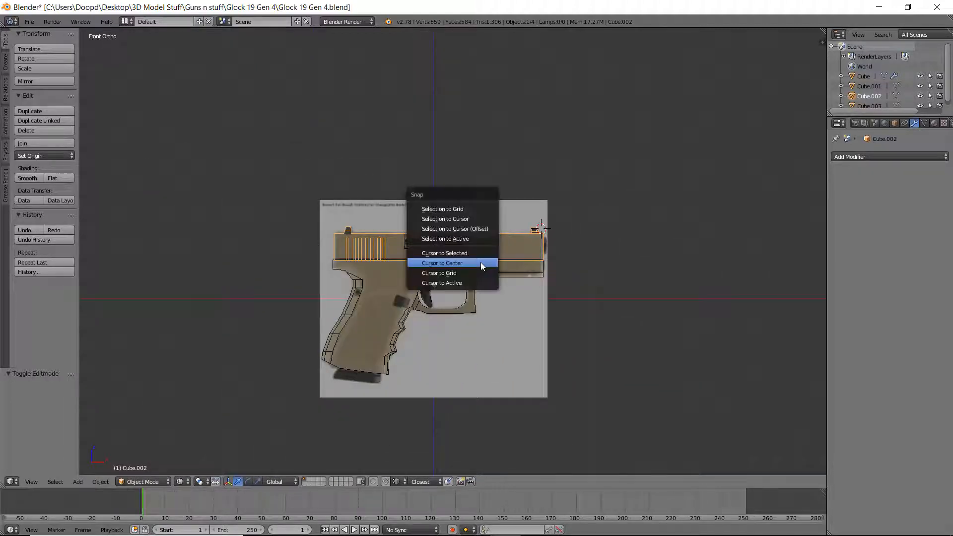
left_click(480, 262)
key("shift+a")
mouse_move(480, 263)
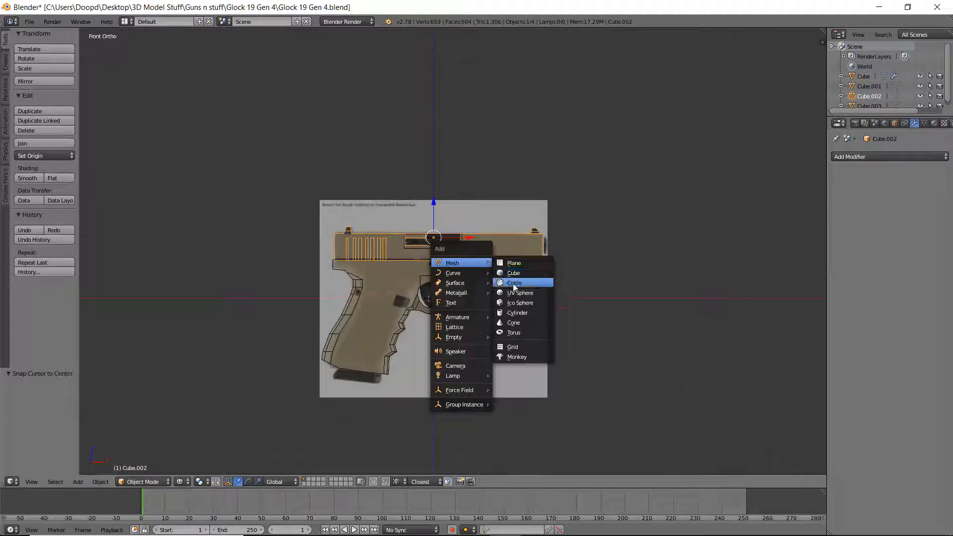
left_click(518, 312)
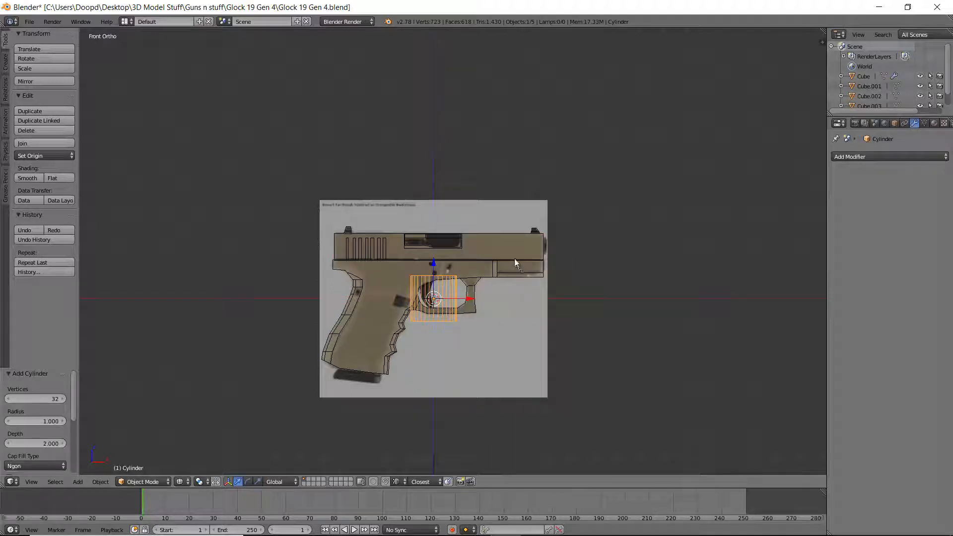
Step: Rotate the new cylinder 90 degrees about the Y axis so it lies along the slide
scroll(513, 260, "up", 2)
type("r")
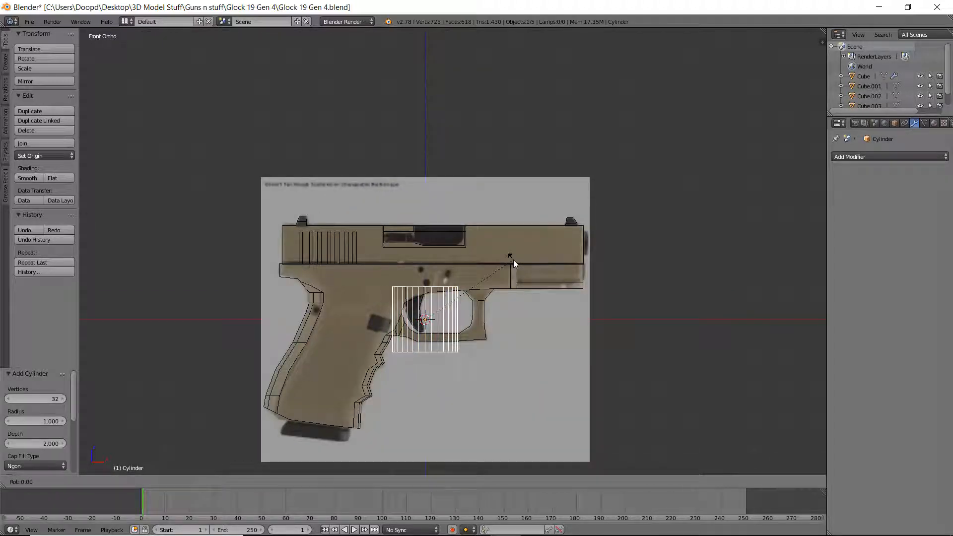
type("y90")
key("Return")
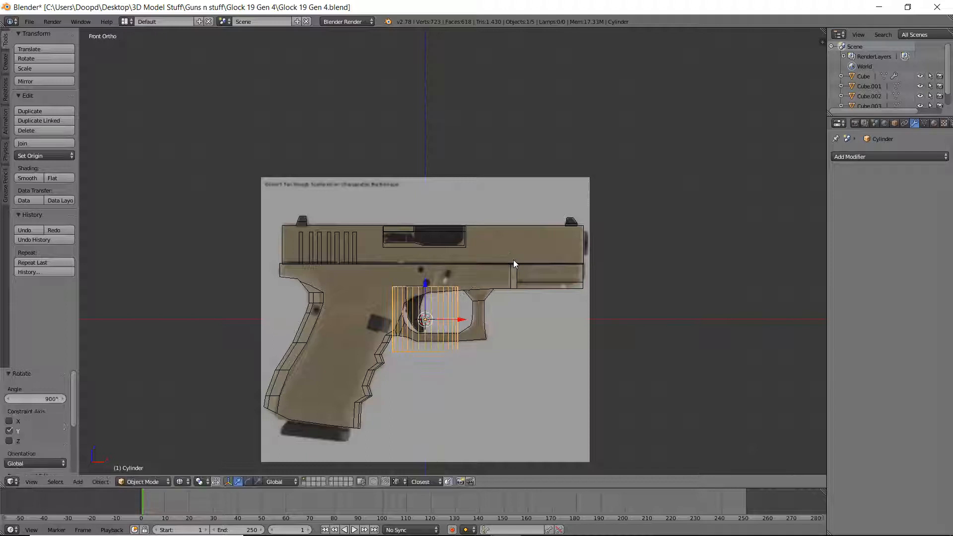
key("ctrl+z")
type("ry90")
key("Return")
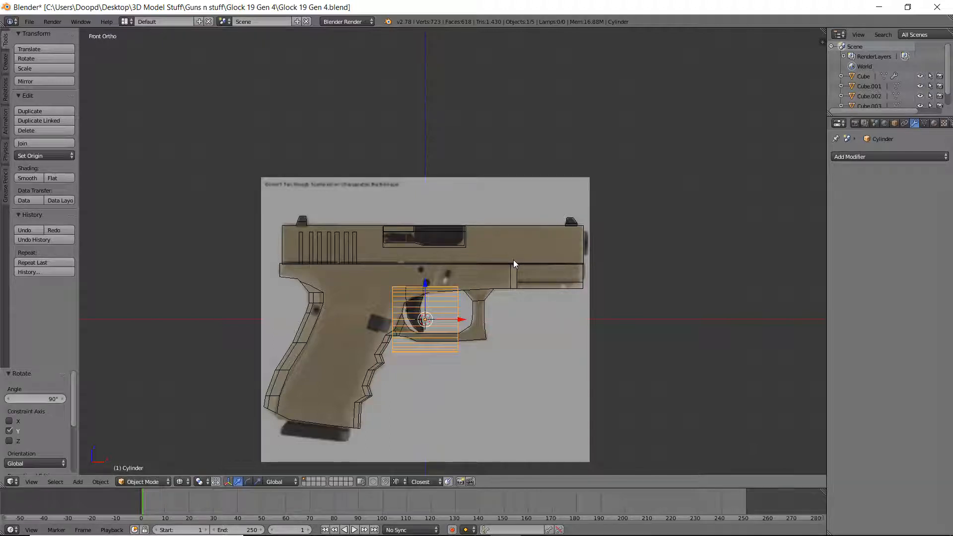
Step: Move the cylinder to the slide's muzzle end and scale its mesh to 0.395
scroll(258, 291, "up", 3)
key("h")
key("ctrl+z")
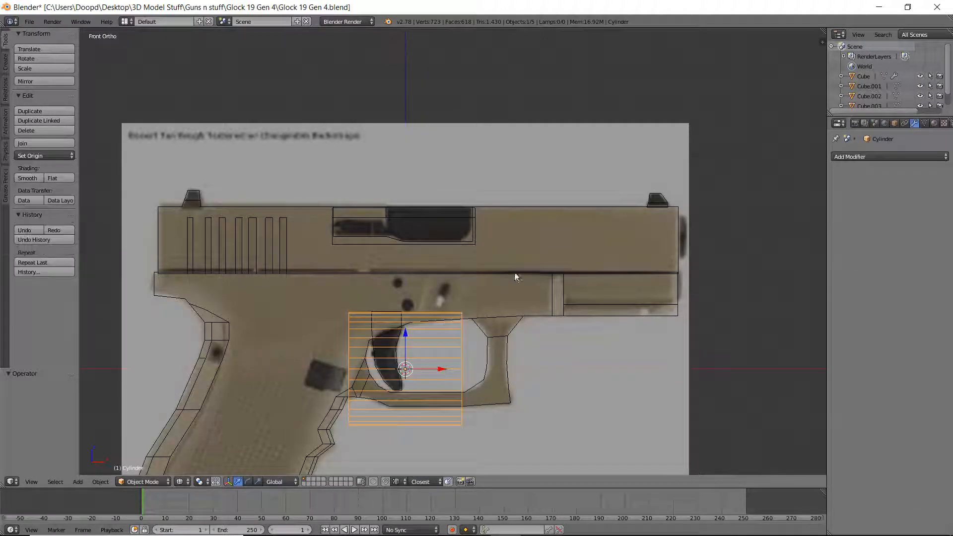
key("g")
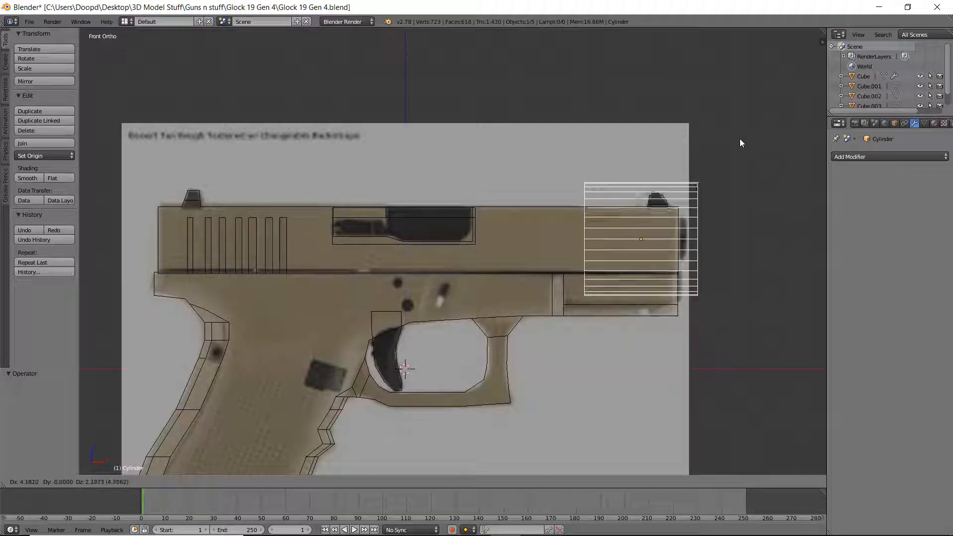
left_click(732, 144)
key("Tab")
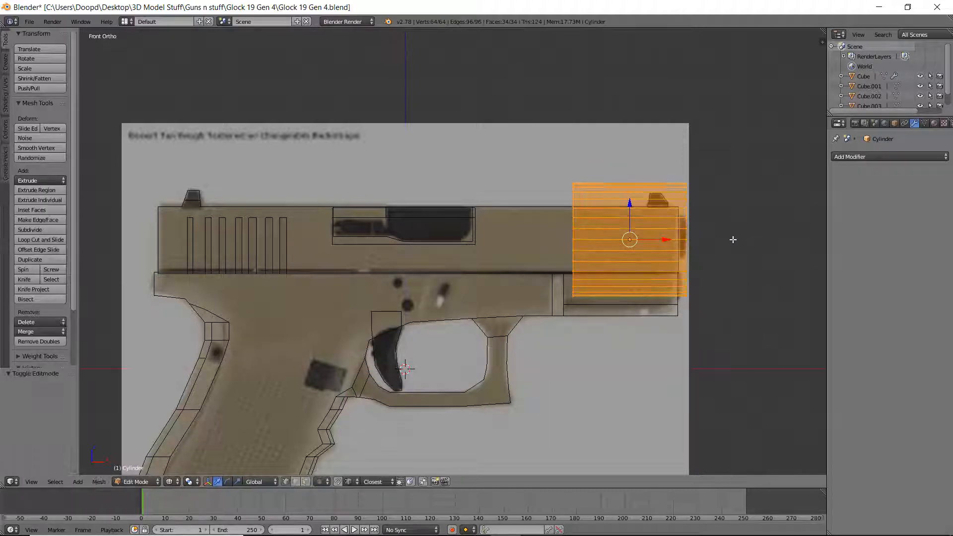
key("Tab")
key("Tab")
key("s")
left_click(655, 236)
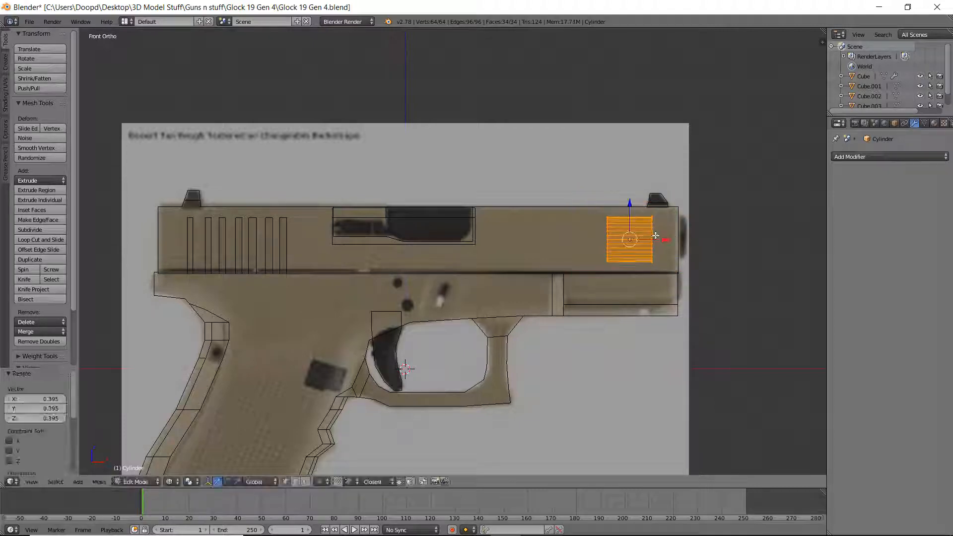
Step: Move the cylinder object forward so its front end lines up with the barrel tip in the reference image
key("Tab")
key("g")
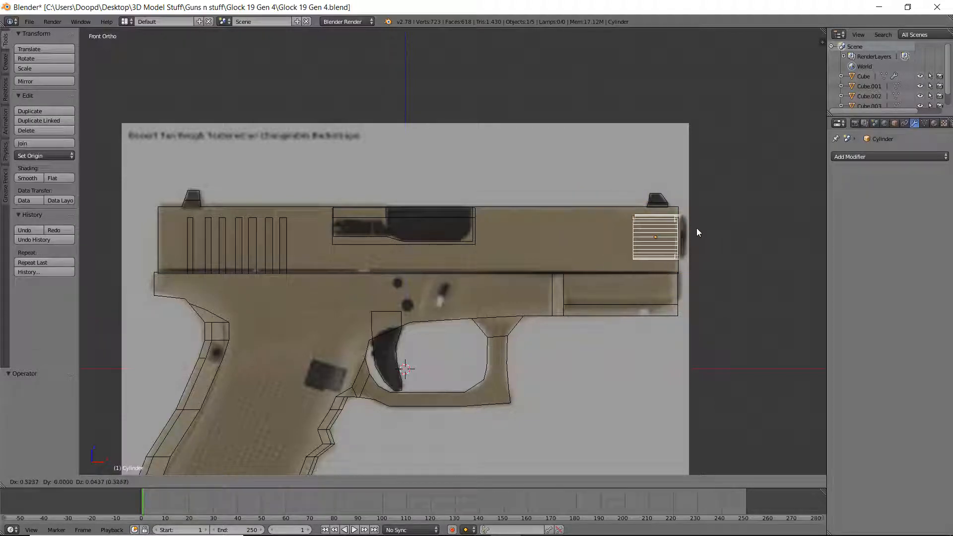
left_click(701, 228)
scroll(528, 218, "up", 8)
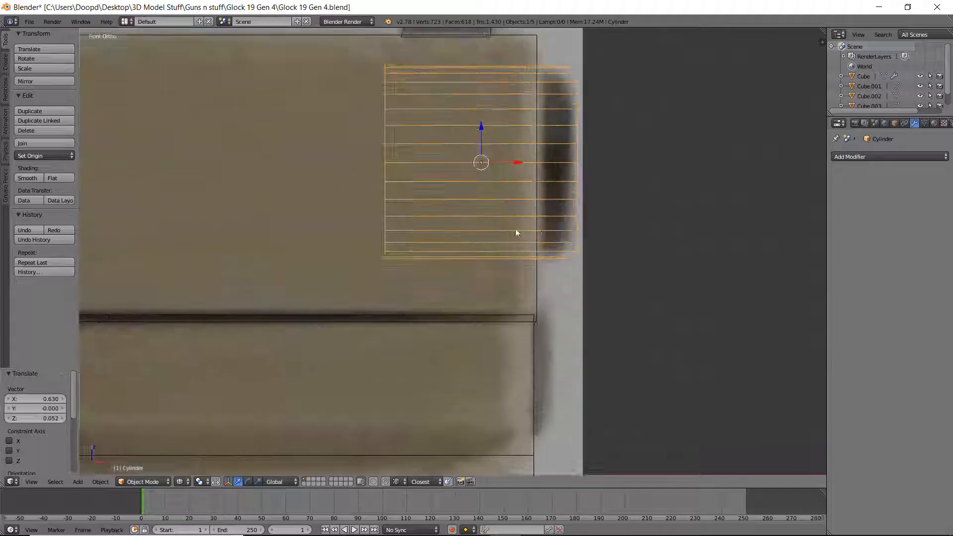
left_click_drag(520, 161, 514, 161)
key("Tab")
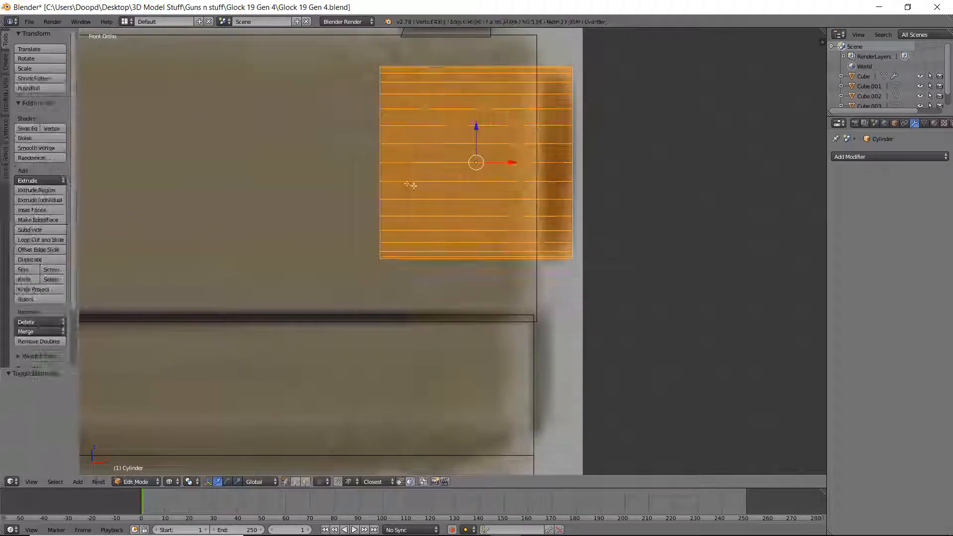
key("a")
key("b")
left_click_drag(383, 64, 368, 262)
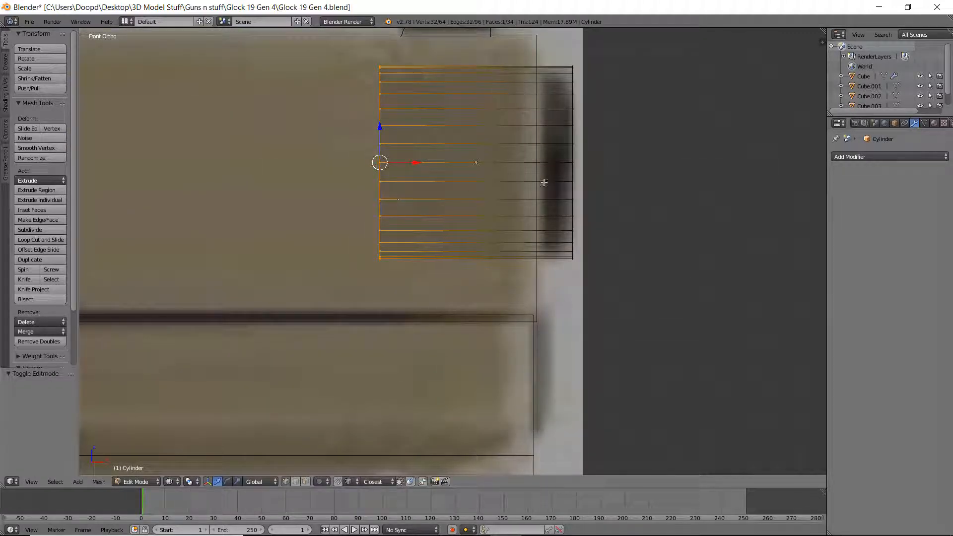
key("Tab")
key("s")
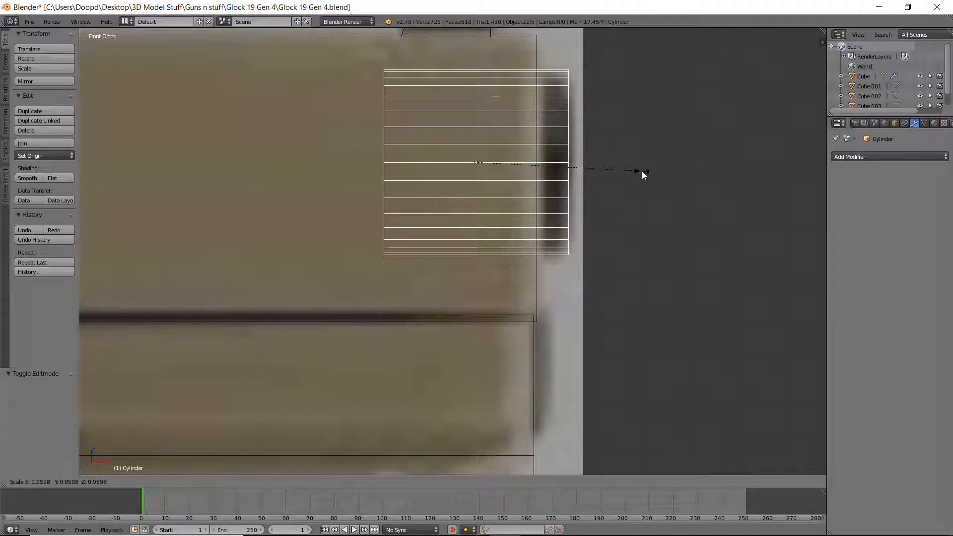
key("Escape")
Step: Scale the whole cylinder mesh down slightly to match the barrel's diameter, then select only its rear end vertices
key("Tab")
key("a")
key("a")
key("s")
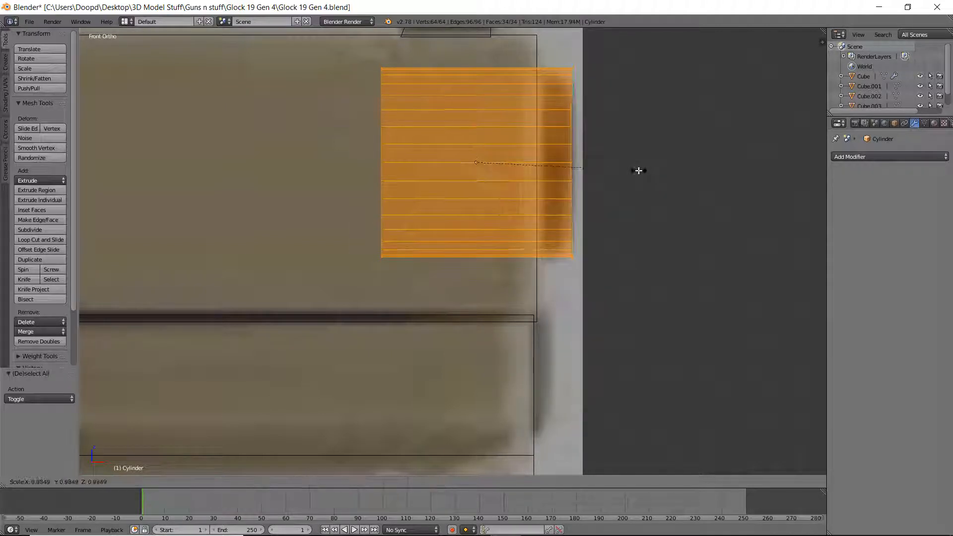
left_click(639, 169)
key("Tab")
key("Tab")
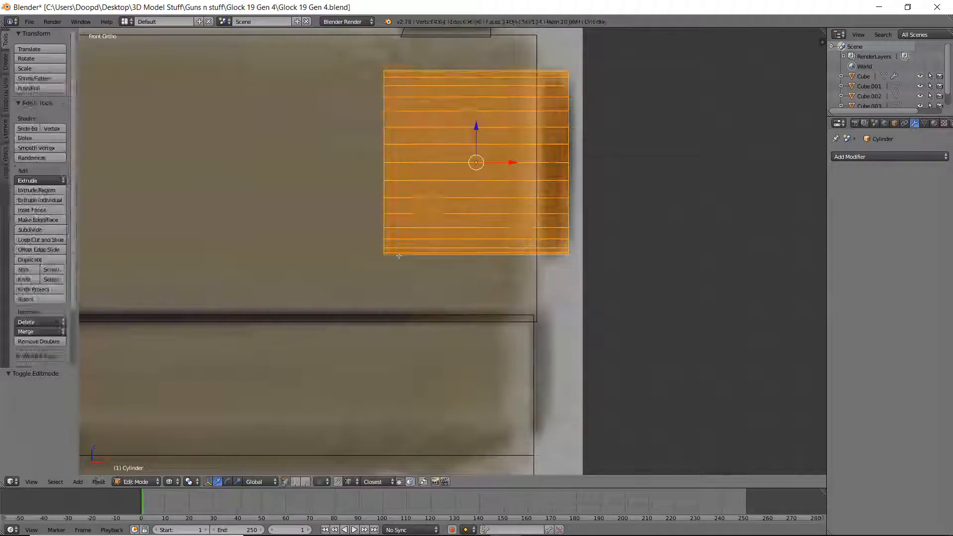
right_click(388, 257)
key("c")
left_click_drag(385, 254, 384, 56)
right_click(384, 56)
scroll(449, 244, "down", 6)
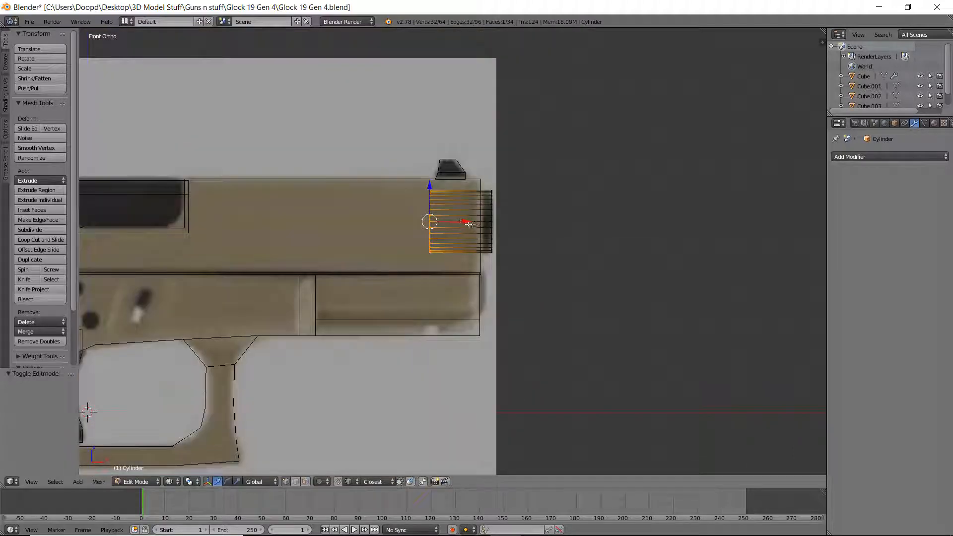
Step: Try stretching the barrel by moving its rear end along X to the slide's rear serrations
left_click_drag(468, 222, 223, 221)
middle_click_drag(248, 218, 470, 206, "shift")
left_click_drag(437, 209, 110, 214)
middle_click_drag(157, 212, 315, 209, "shift")
left_click_drag(274, 210, 258, 210)
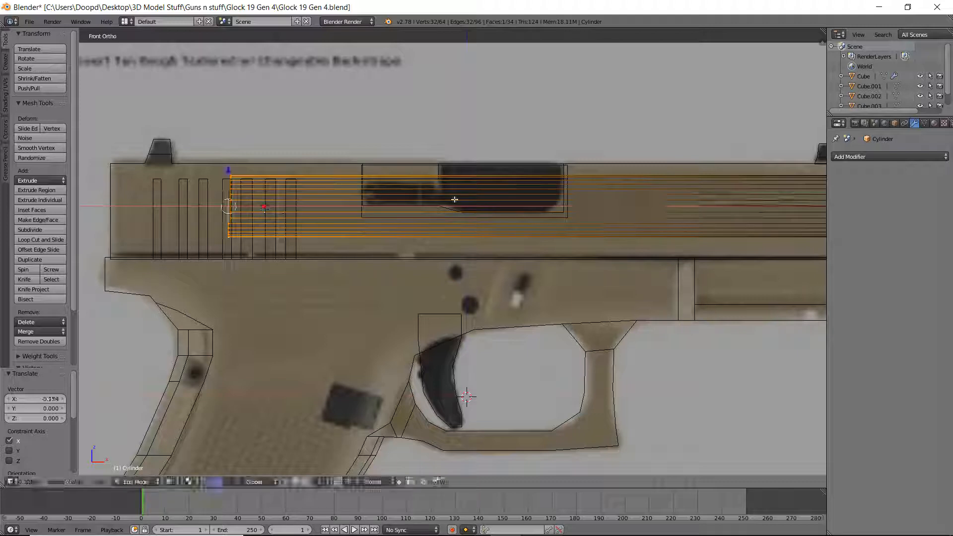
Step: Try insetting the barrel's muzzle face by extruding it in place, scaling it to 0.779 and extruding it again
middle_click_drag(689, 177, 500, 176, "shift")
scroll(571, 194, "up", 1)
right_click(734, 227)
right_click(735, 226, "alt")
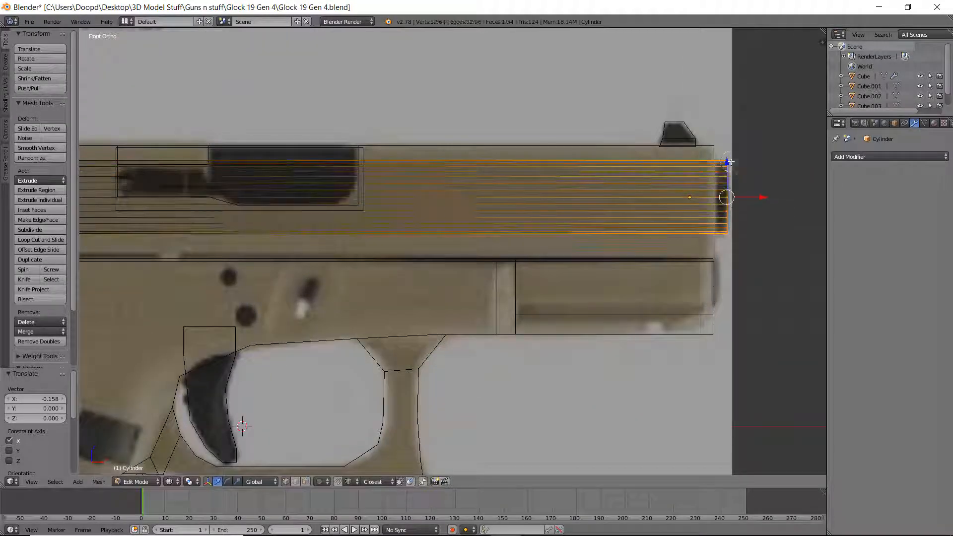
key("z")
middle_click_drag(800, 205, 721, 207)
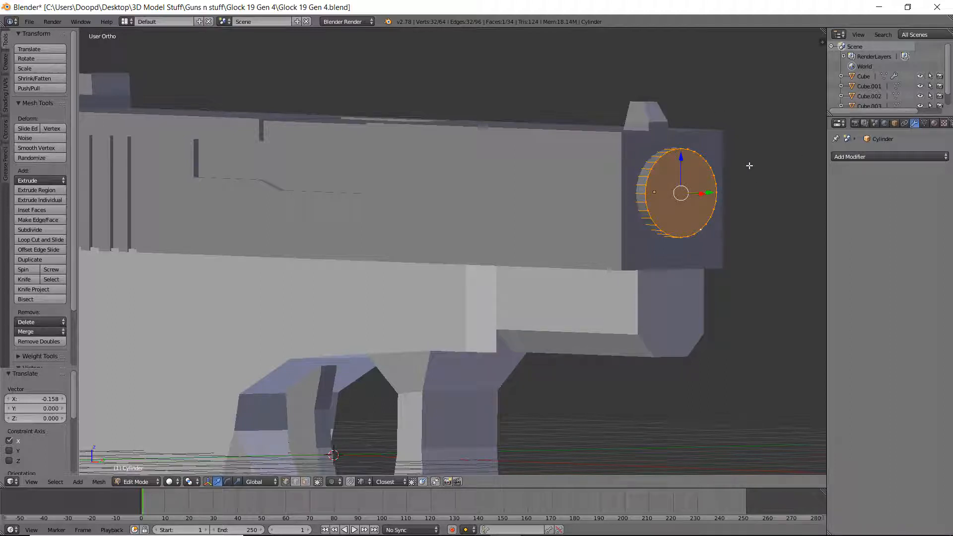
key("e")
left_click(750, 166)
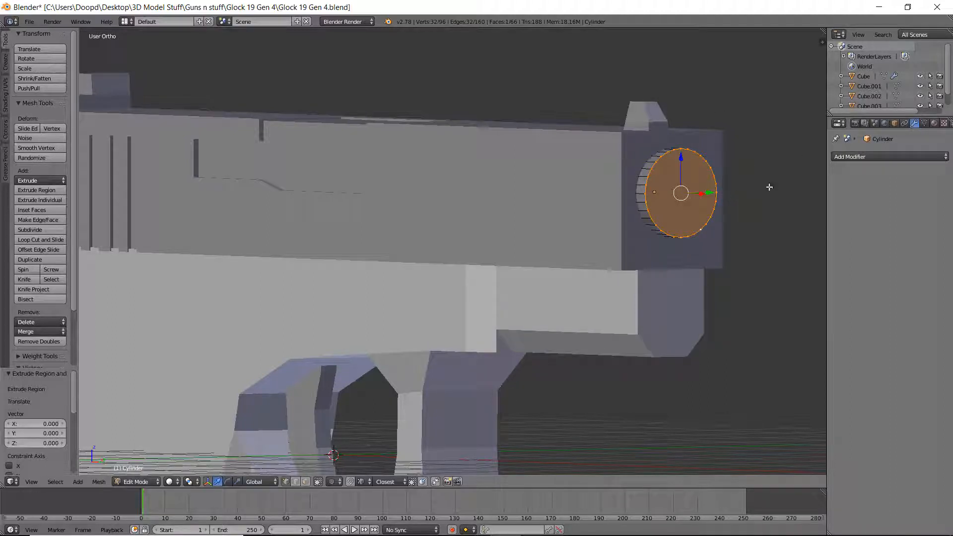
key("s")
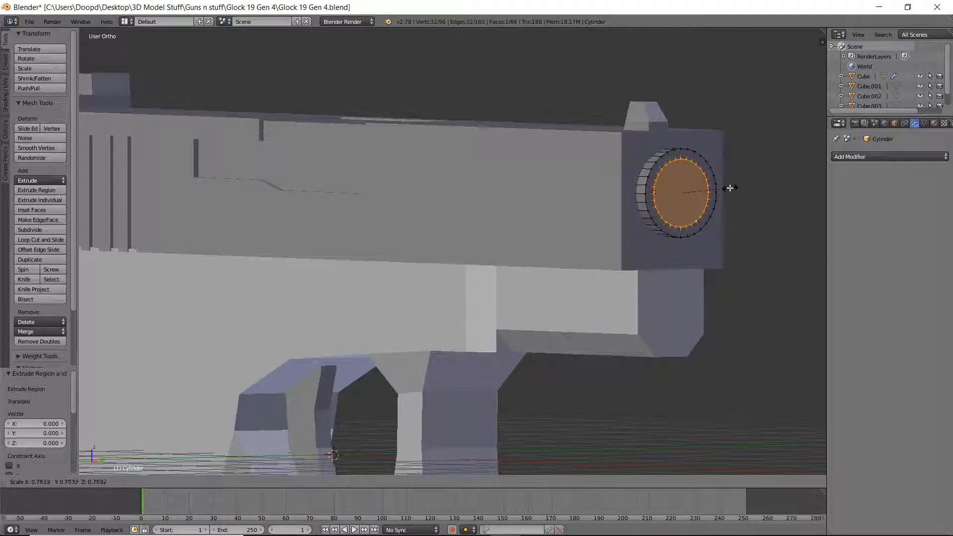
left_click(731, 188)
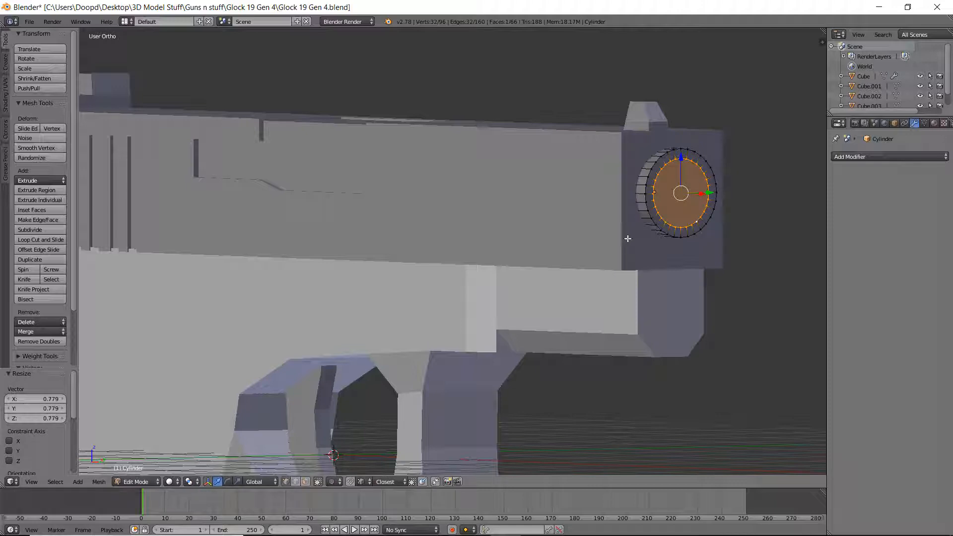
key("e")
left_click(748, 219)
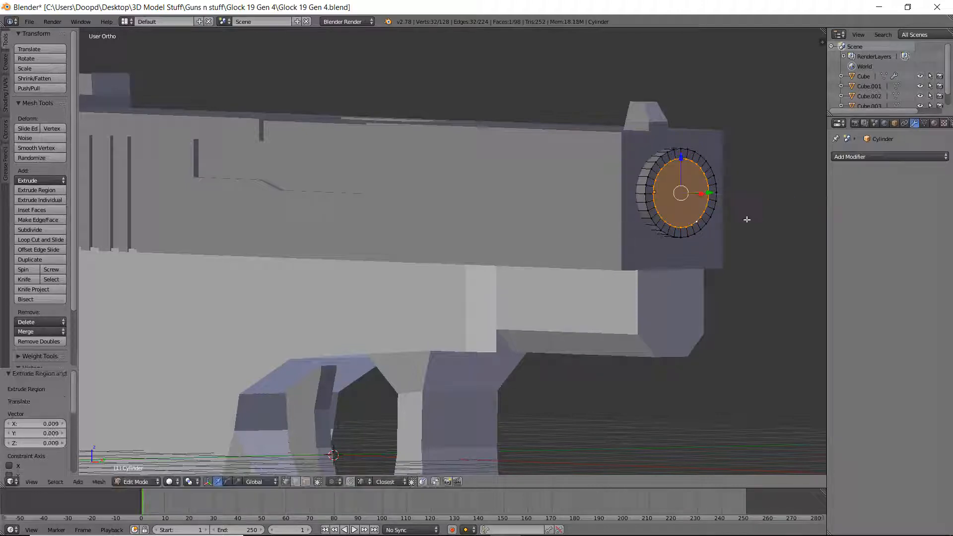
Step: Try hollowing the barrel by moving the inner muzzle face about 7.75 units backward along X
key("KP_1")
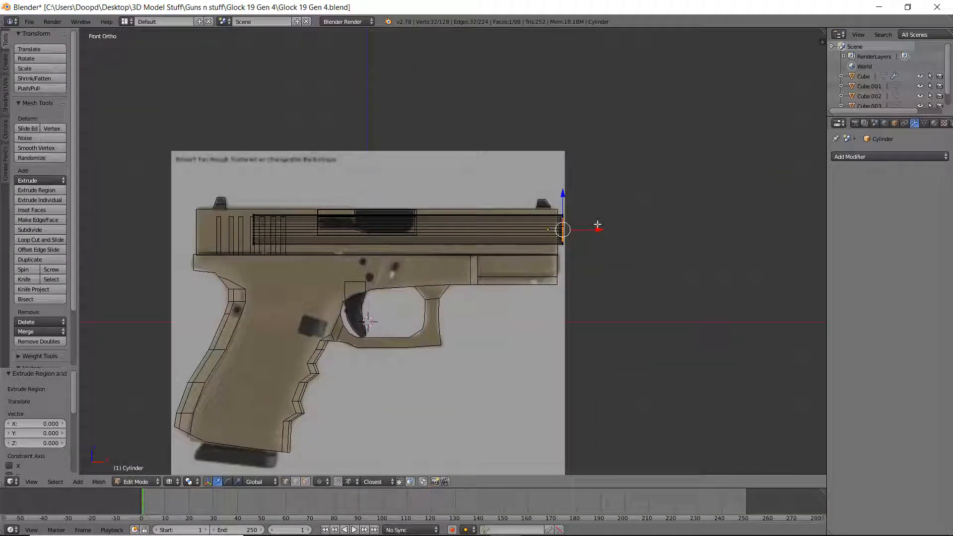
key("g")
key("x")
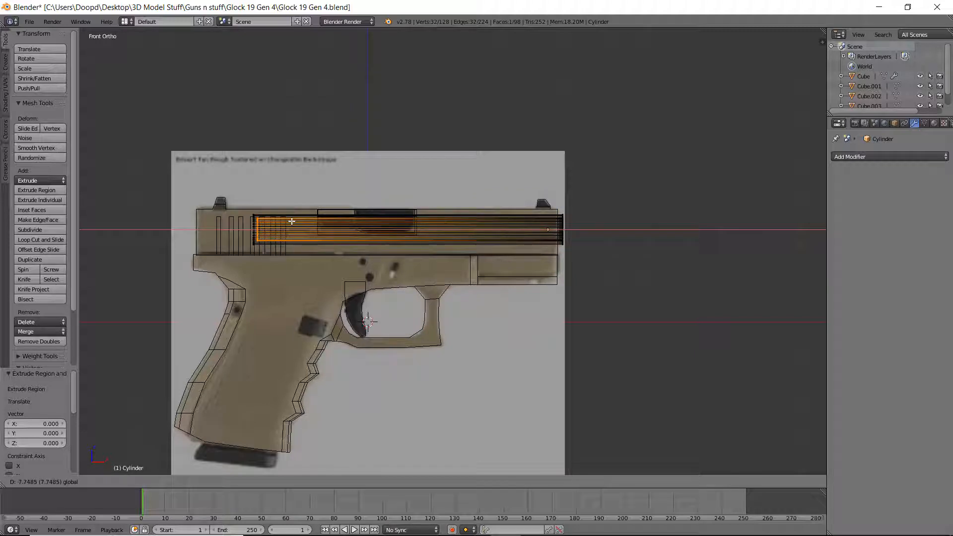
left_click(292, 222)
key("Tab")
middle_click_drag(618, 218, 466, 215)
scroll(467, 214, "up", 4)
mouse_move(466, 214)
middle_mouse_down()
mouse_move(485, 216)
mouse_move(469, 196)
middle_mouse_up()
scroll(475, 217, "up", 4)
Step: Stretch the solid barrel cylinder by moving its rear end along X to the slide's rear serrations, then leave mesh editing
key("Tab")
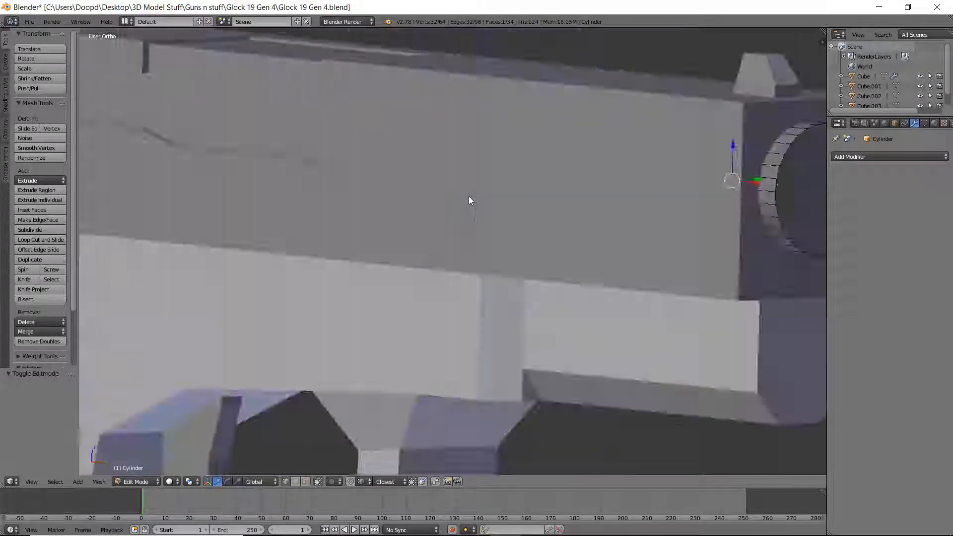
key("KP_1")
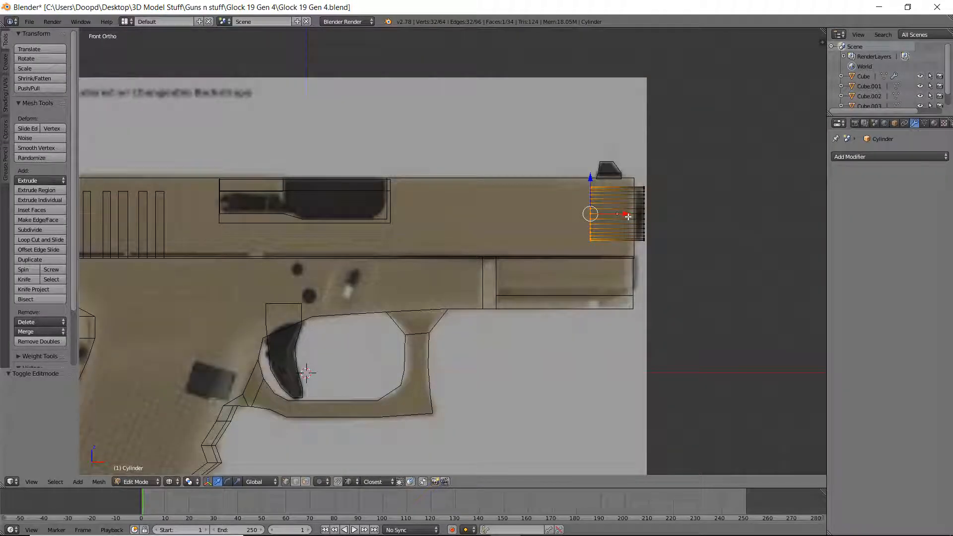
left_click_drag(628, 216, 149, 215)
middle_click_drag(149, 216, 282, 215, "shift")
left_click_drag(279, 215, 271, 216)
key("Tab")
Step: Examine the slide and the separate ejection-port piece in solid and wireframe display
right_click(722, 178)
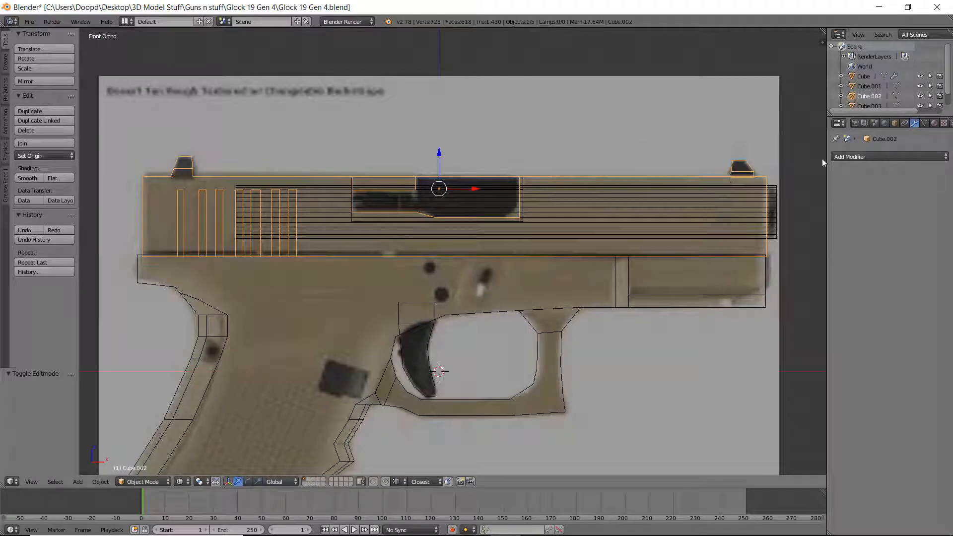
key("Tab")
key("Tab")
middle_click_drag(559, 177, 535, 204)
key("Tab")
key("z")
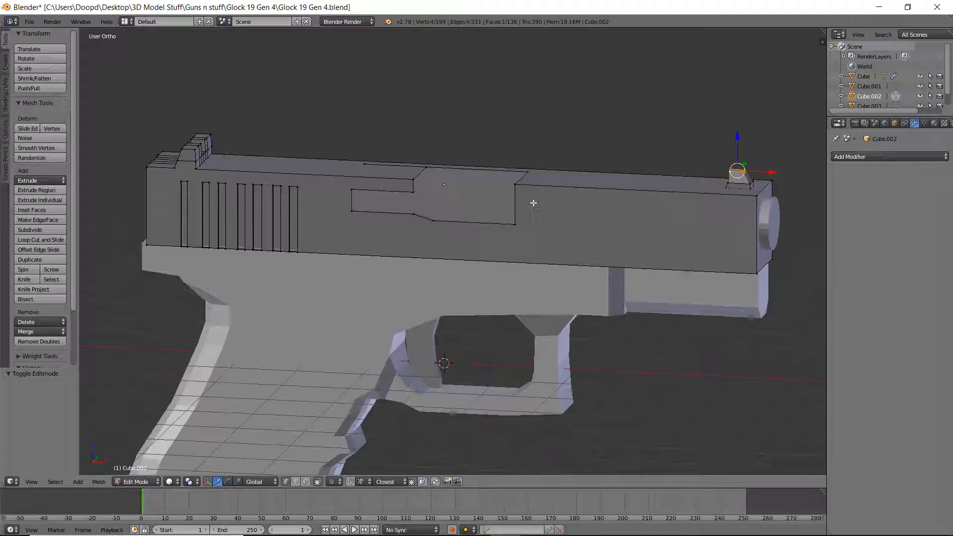
key("Tab")
key("Tab")
key("Tab")
right_click(481, 194)
key("Tab")
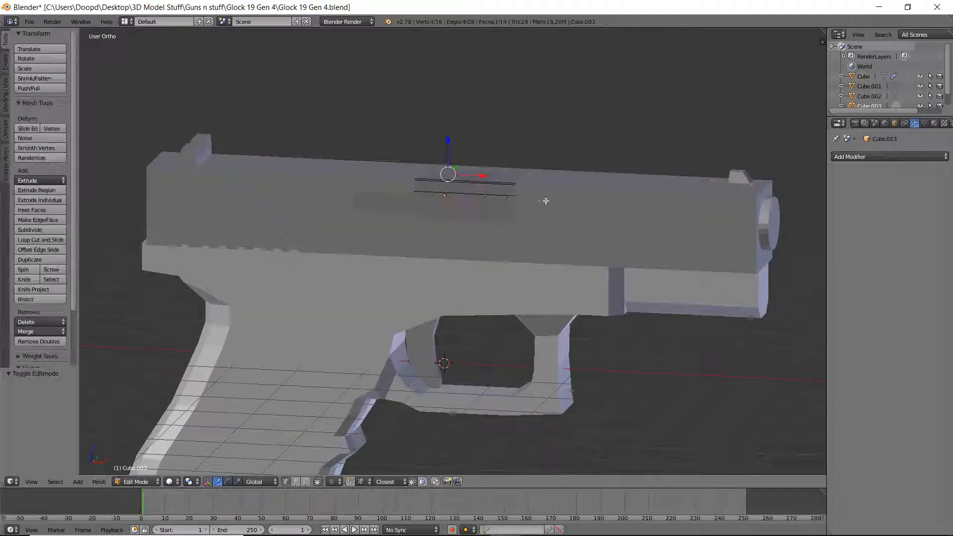
key("Tab")
right_click(576, 202)
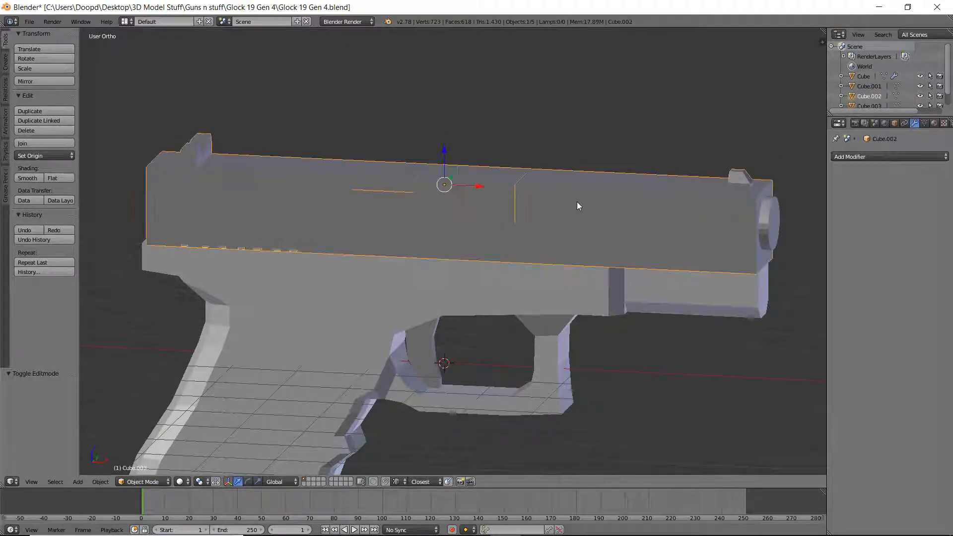
right_click(468, 198)
key("z")
mouse_move(615, 201)
middle_mouse_down()
mouse_move(516, 190)
mouse_move(577, 194)
middle_mouse_up()
right_click(515, 191)
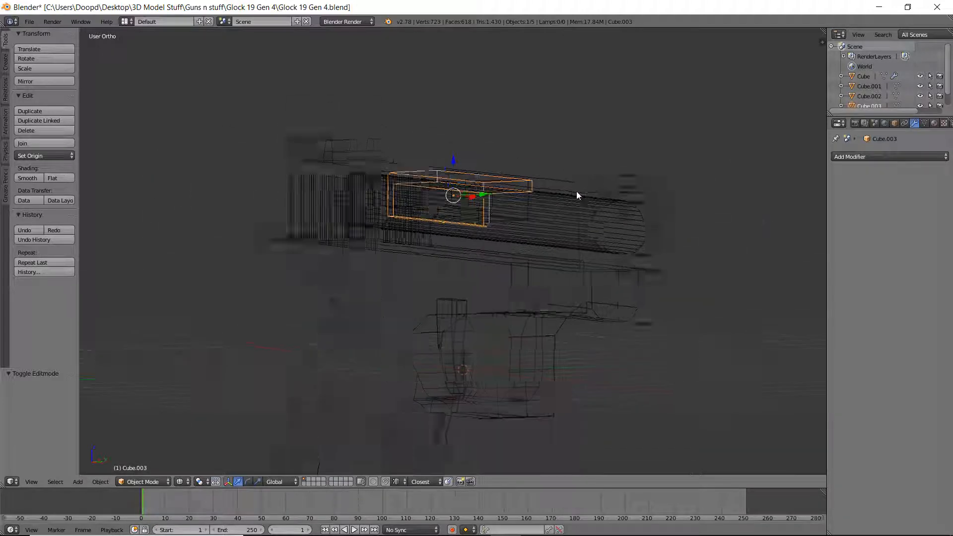
key("z")
middle_click_drag(497, 187, 475, 197)
Step: Select the slide and add a Boolean modifier to it
right_click(476, 195)
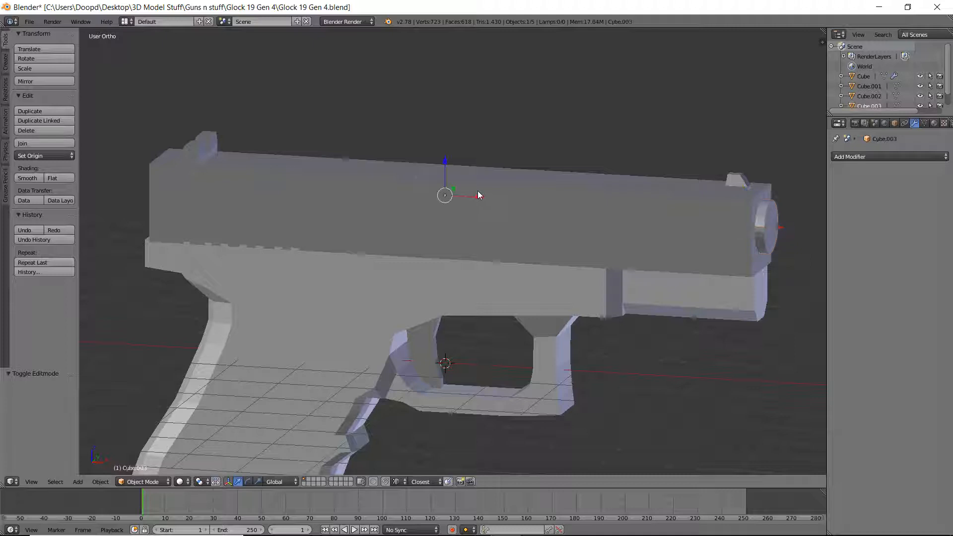
right_click(481, 194)
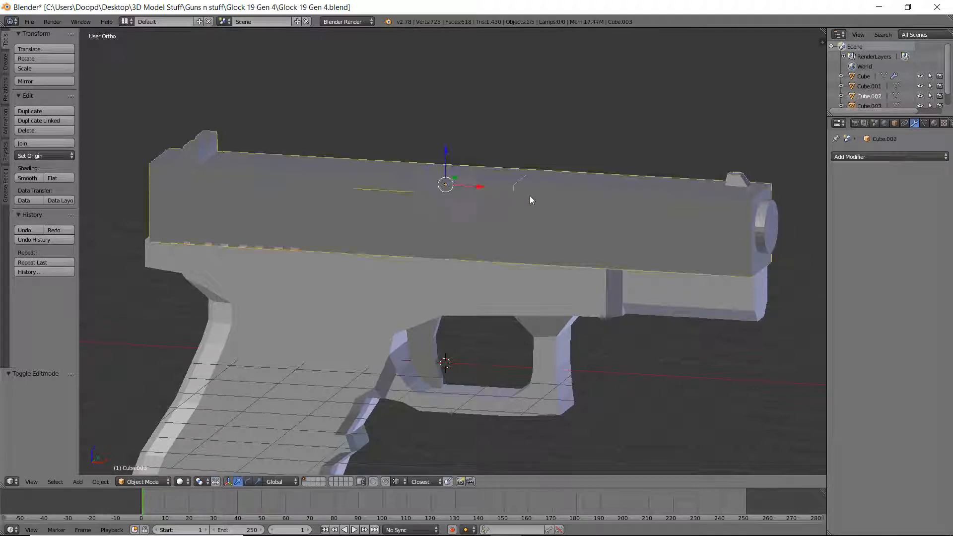
left_click(887, 157)
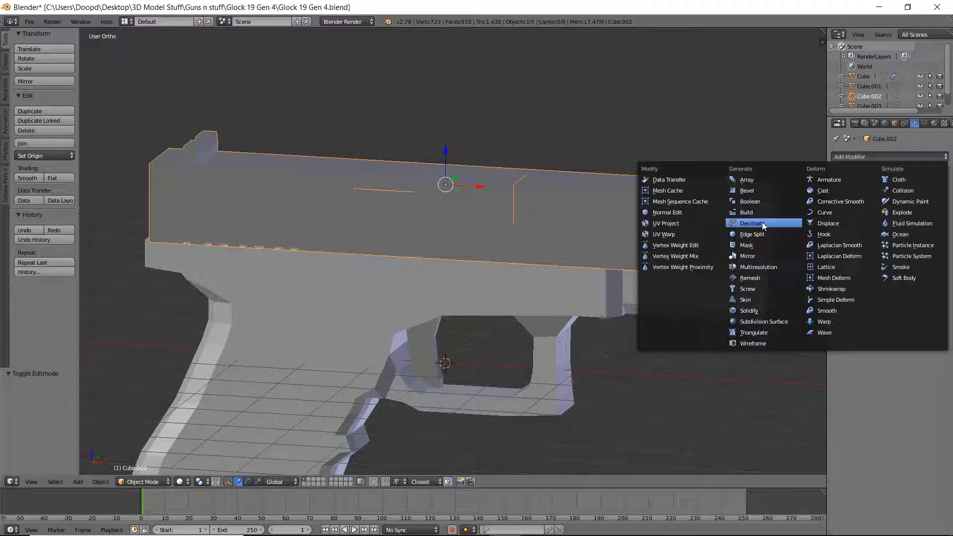
left_click(756, 203)
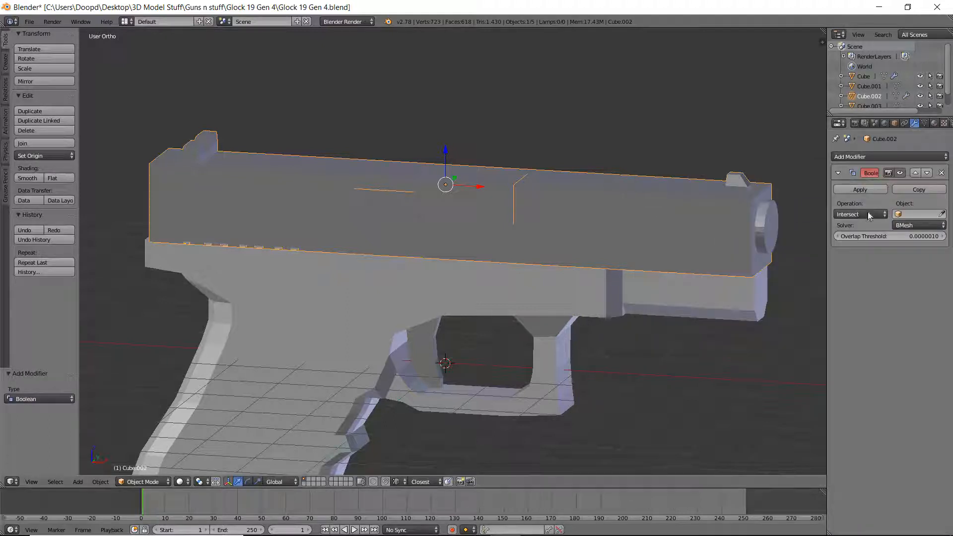
Step: Set the slide's Boolean to Difference with the Cylinder object and apply the modifier
left_click(868, 213)
left_click(879, 191)
left_click(869, 214)
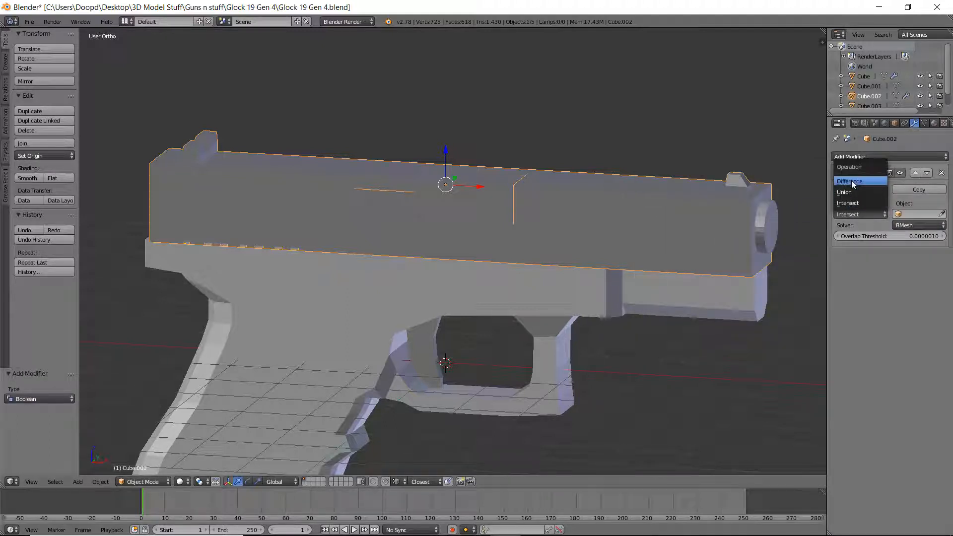
left_click(861, 183)
left_click(905, 214)
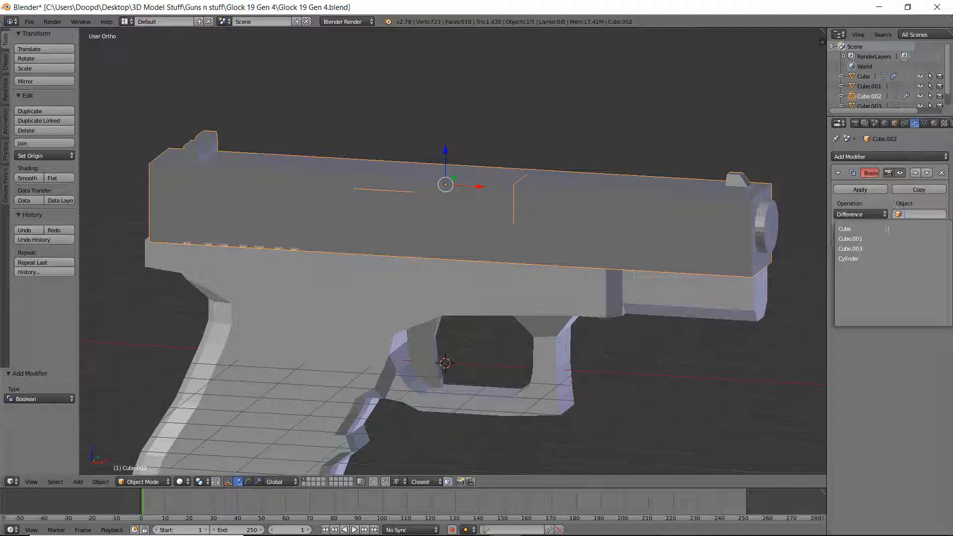
left_click(864, 259)
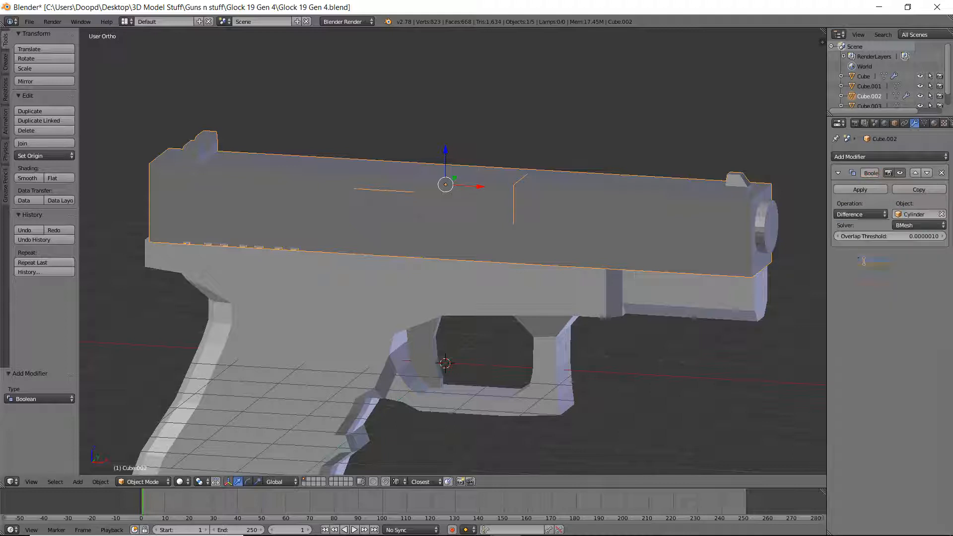
left_click(852, 190)
right_click(773, 232)
left_click_drag(777, 228, 784, 225)
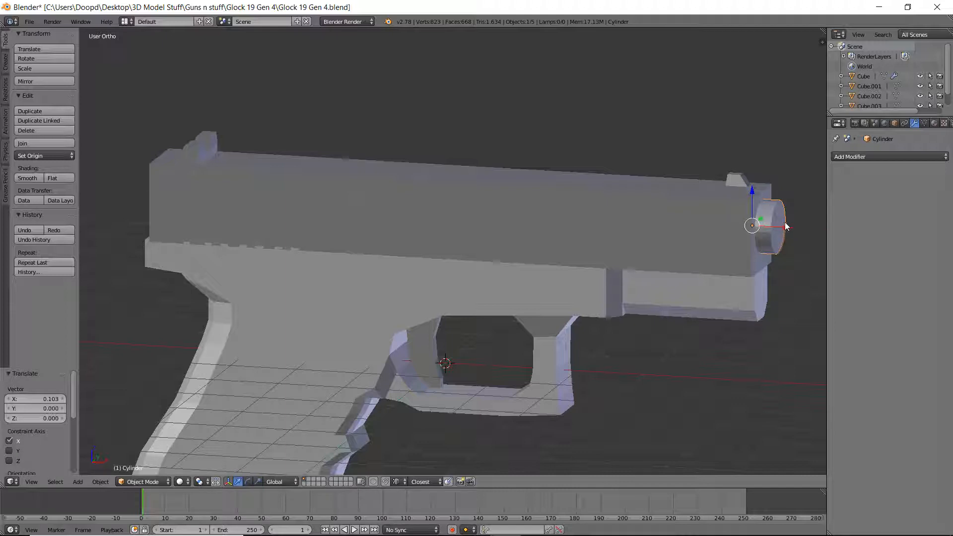
key("ctrl+z")
Step: Hide the barrel cylinder to inspect the bore cut through the slide's front, then show it again
scroll(920, 102, "down", 1)
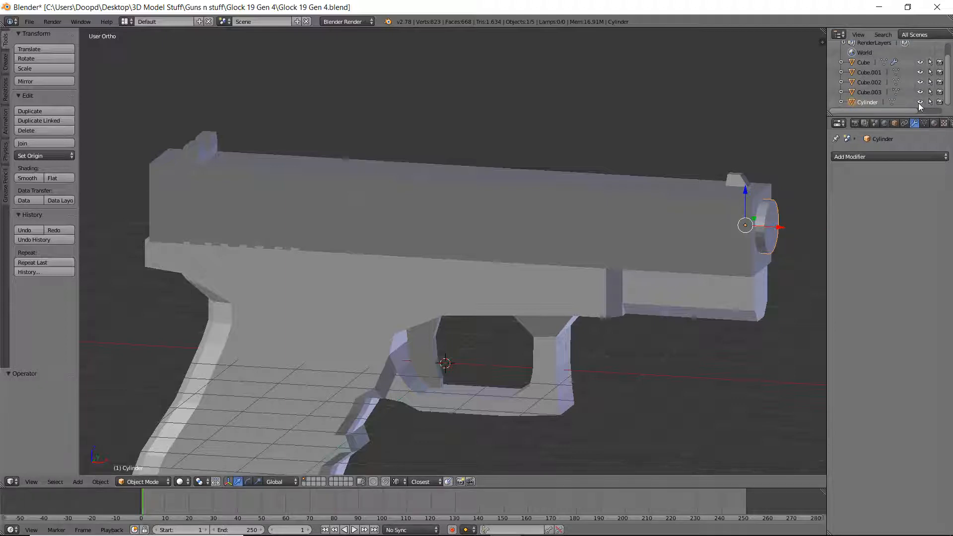
left_click(919, 103)
middle_click_drag(702, 144, 605, 152)
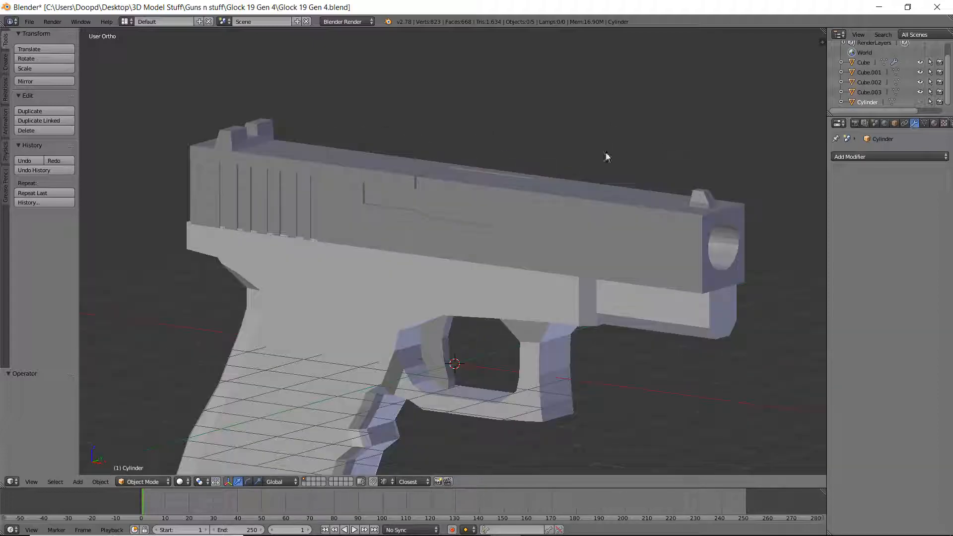
right_click(612, 216)
middle_click_drag(612, 218, 622, 220)
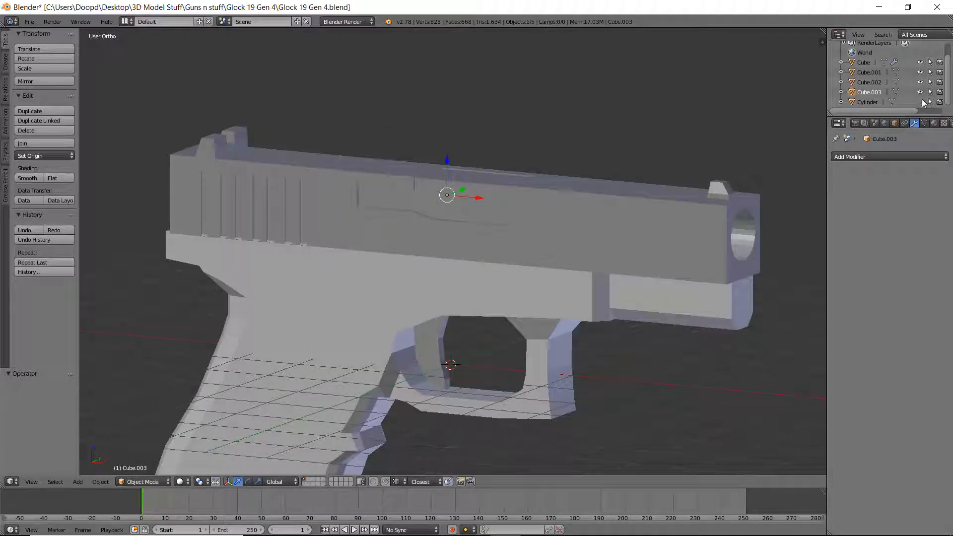
scroll(482, 168, "up", 4)
scroll(485, 166, "down", 3)
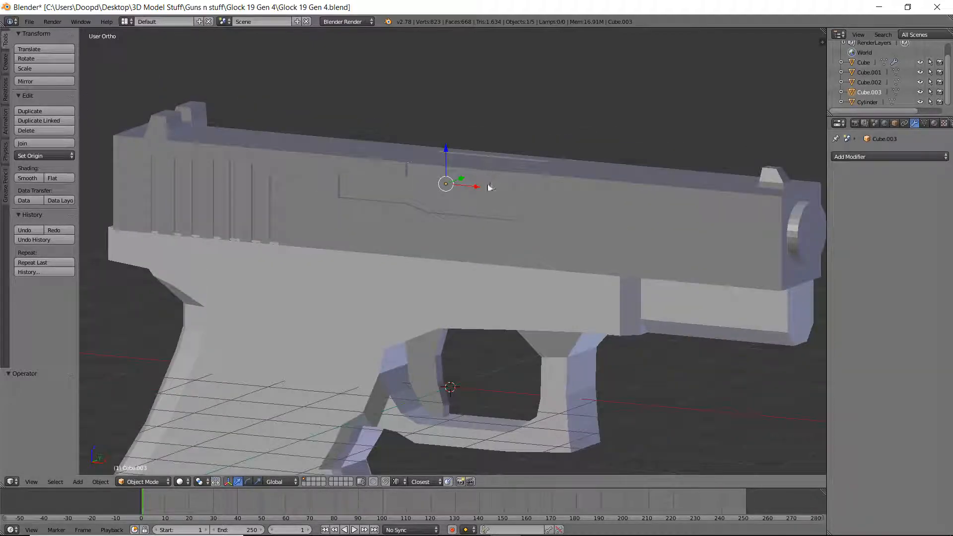
Step: Add a Boolean modifier to the ejection-port piece, set it to Difference with the Cylinder object, and apply it
middle_click_drag(481, 179, 545, 183)
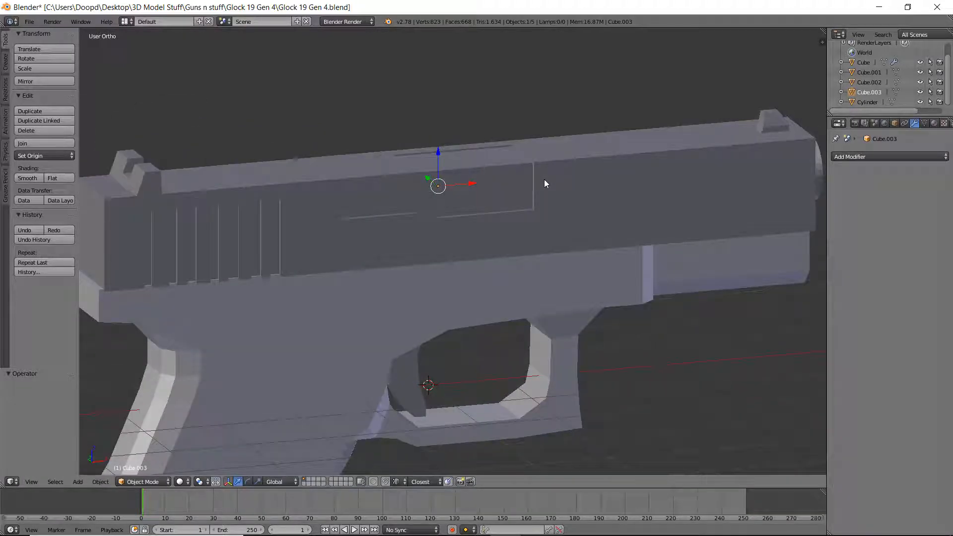
left_click(875, 156)
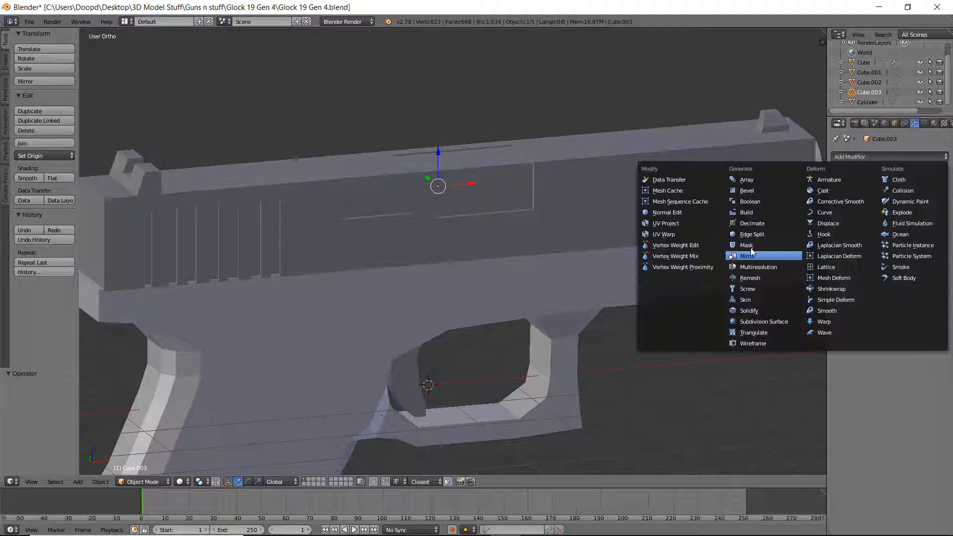
left_click(755, 199)
left_click(861, 214)
left_click(869, 200)
left_click(919, 214)
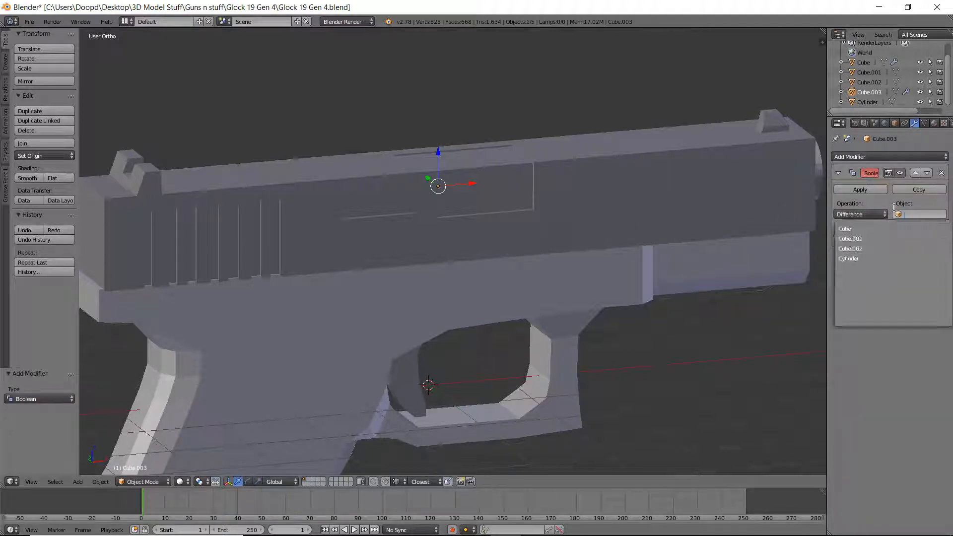
left_click(874, 259)
left_click(861, 190)
Step: Open the barrel cylinder for mesh editing and select its front edge loop at the muzzle
middle_click_drag(775, 186, 692, 211)
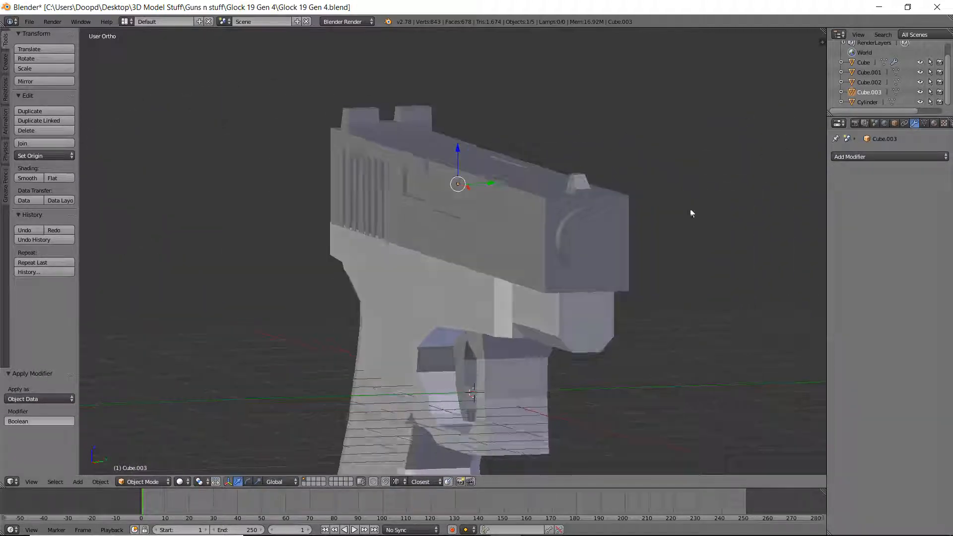
left_click(922, 103)
middle_click_drag(716, 169, 569, 181)
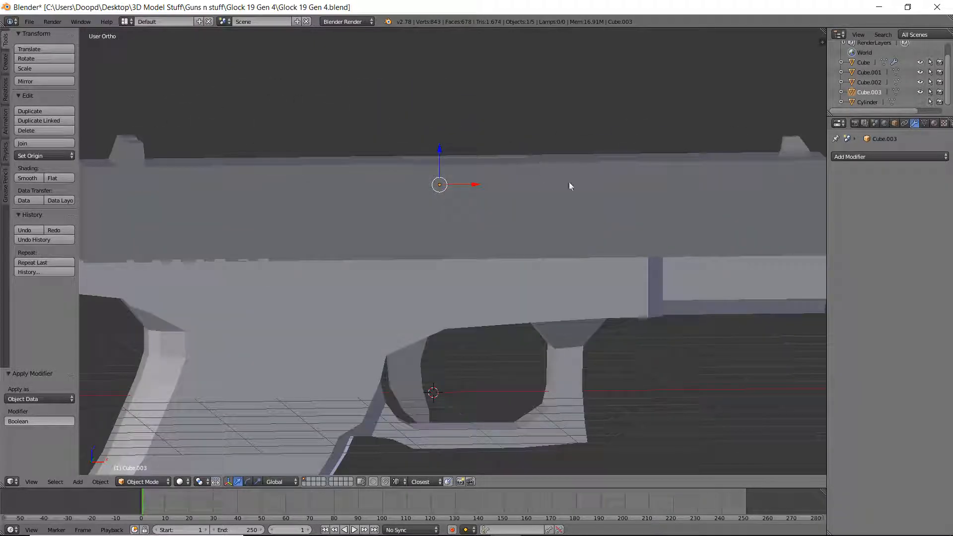
middle_click_drag(613, 161, 504, 149, "shift")
middle_click_drag(710, 164, 702, 215)
right_click(678, 202)
key("Tab")
key("a")
scroll(706, 211, "down", 2)
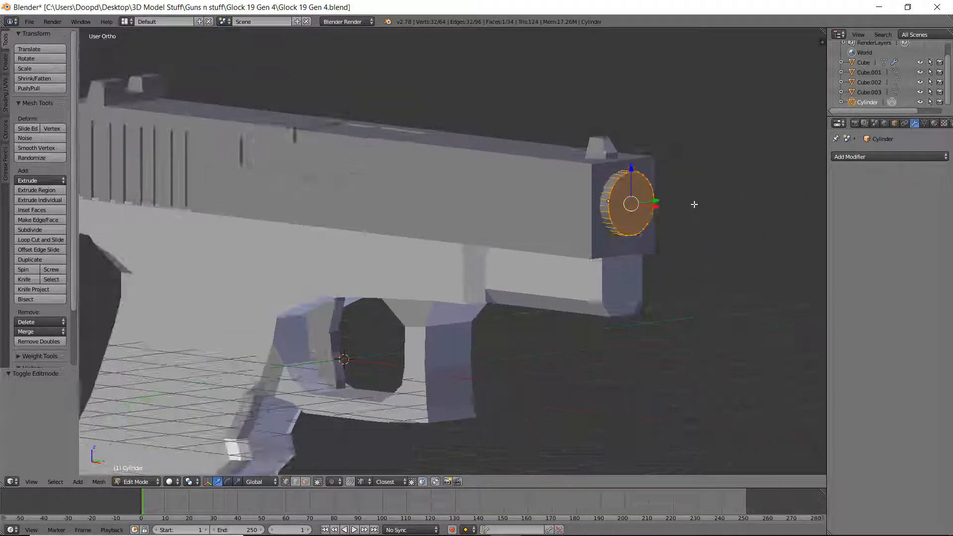
right_click(647, 179)
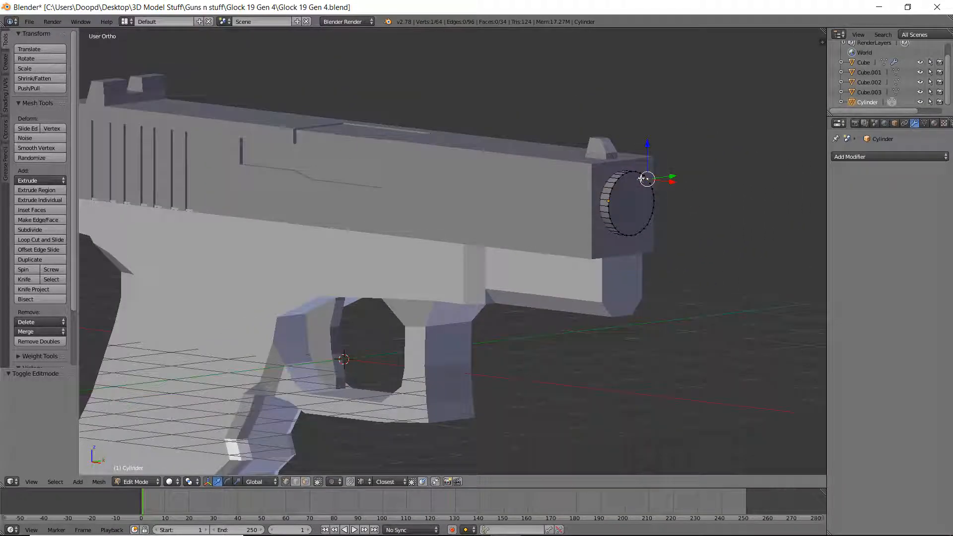
right_click(642, 177)
scroll(642, 178, "up", 4)
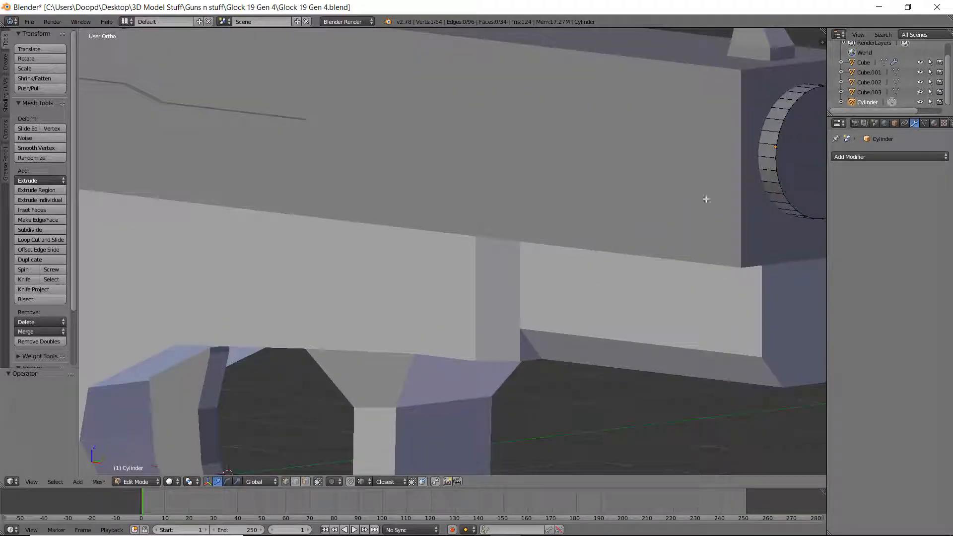
middle_click_drag(726, 189, 589, 203, "shift")
right_click(636, 153, "alt")
scroll(714, 165, "down", 1)
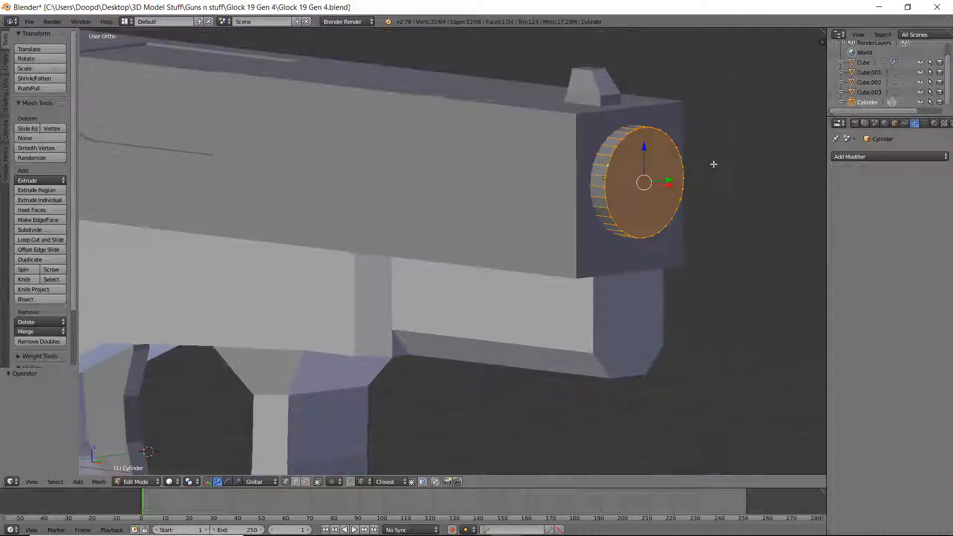
Step: Extrude the barrel's muzzle face in place and scale it to about 0.844
key("e")
right_click(716, 168)
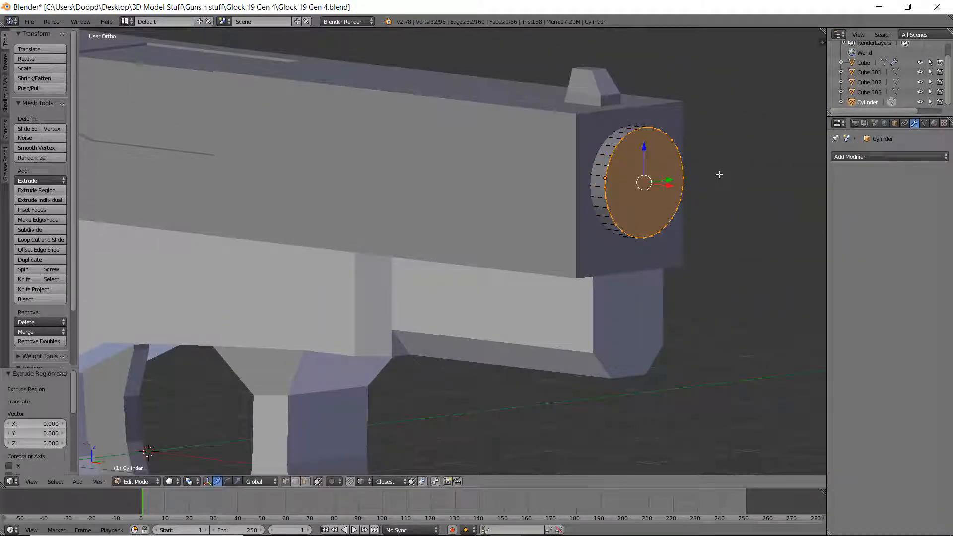
key("s")
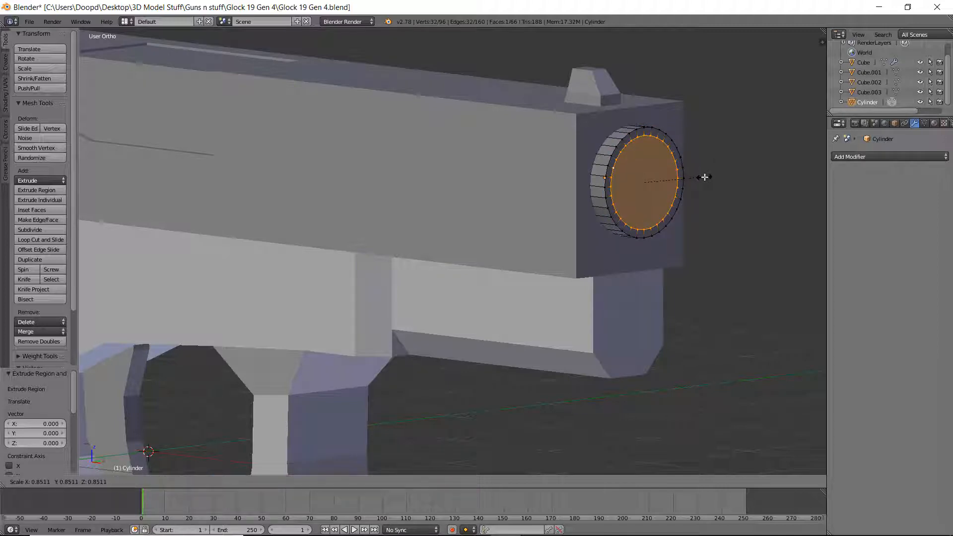
left_click(704, 176)
Step: Try extruding the inner muzzle face about 7.87 units backward to the slide's rear serrations
key("KP_1")
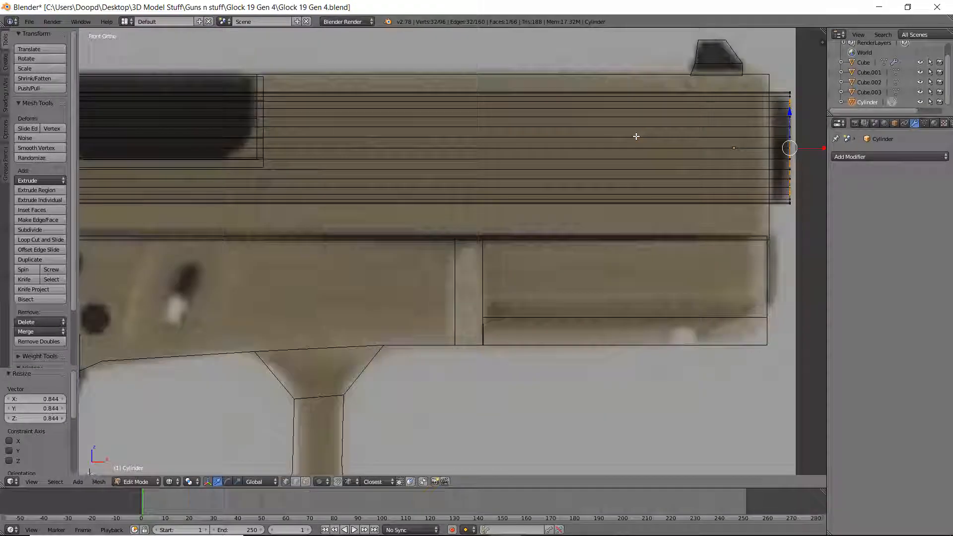
scroll(637, 202, "down", 4)
key("e")
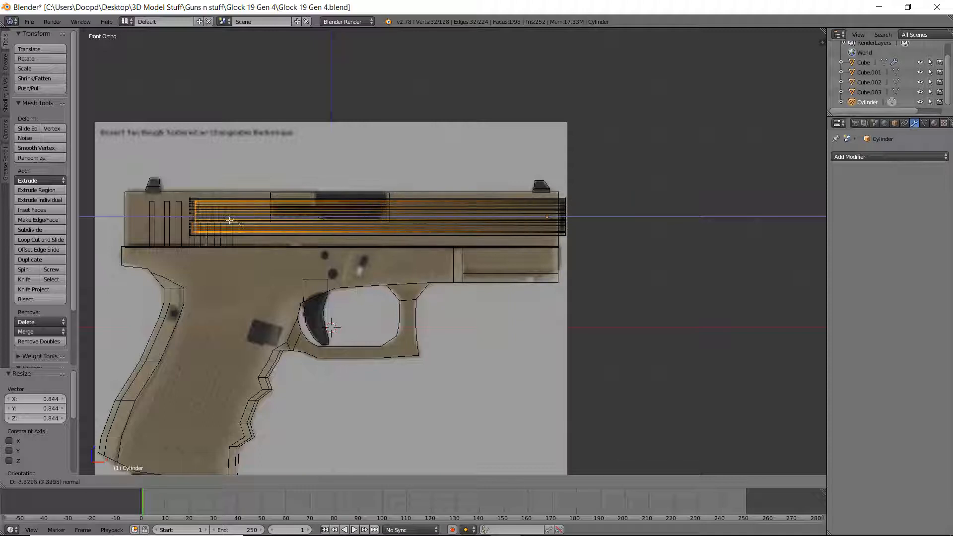
left_click(233, 219)
key("z")
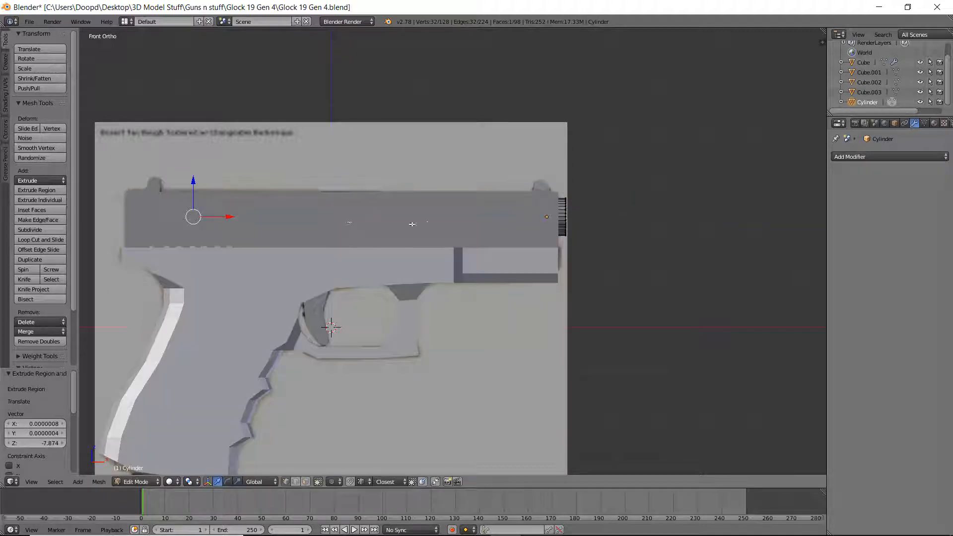
mouse_move(652, 210)
middle_mouse_down()
mouse_move(505, 219)
mouse_move(560, 213)
middle_mouse_up()
key("Tab")
key("Tab")
key("Tab")
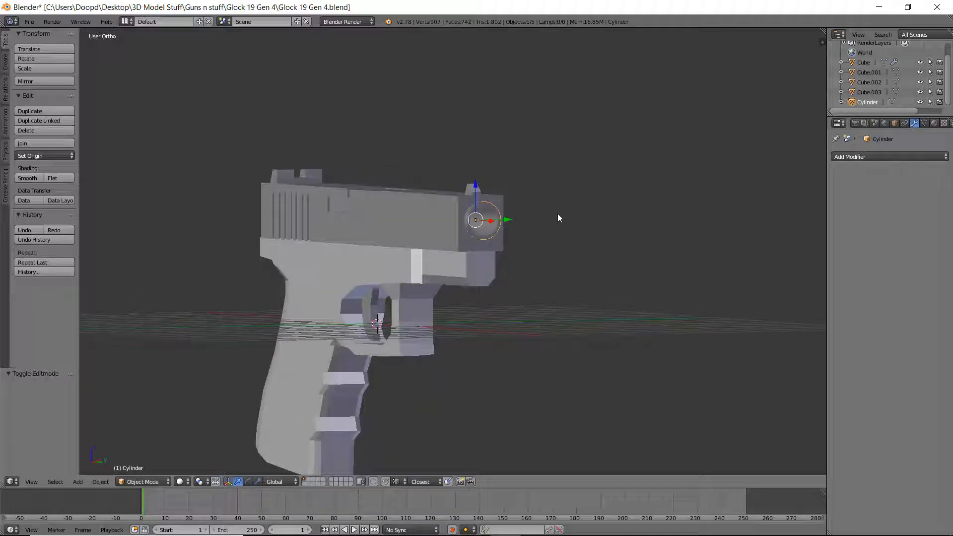
key("Tab")
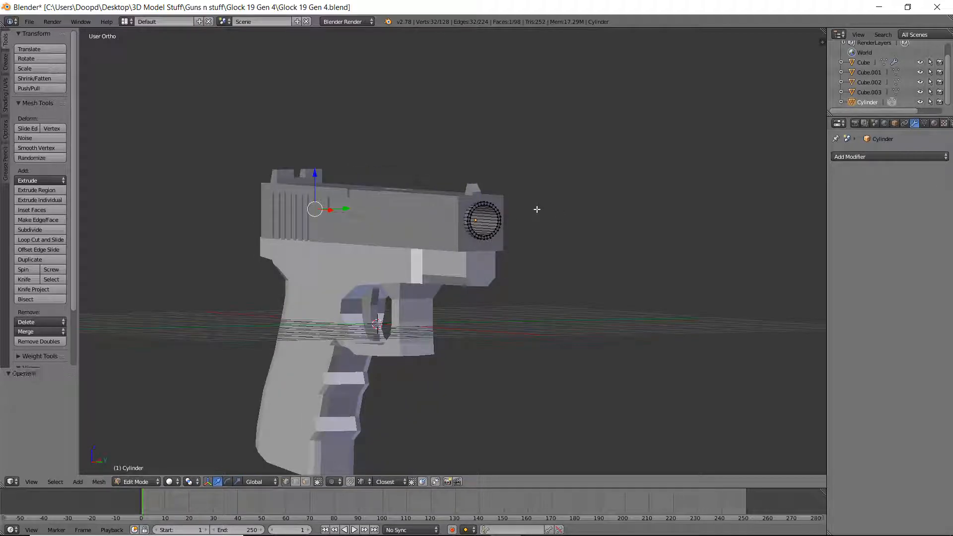
key("a")
Step: Scale the inner muzzle face down further to about 0.887
scroll(537, 209, "up", 3)
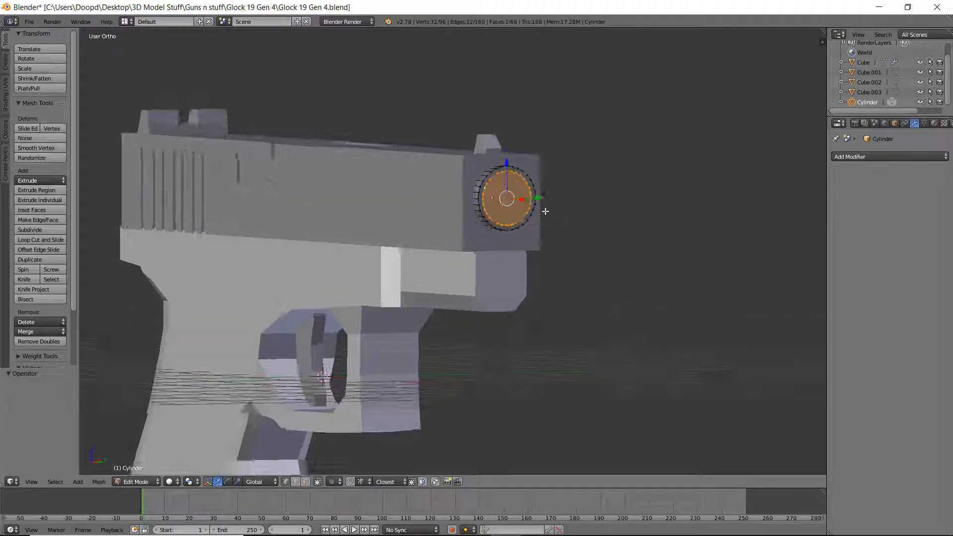
key("s")
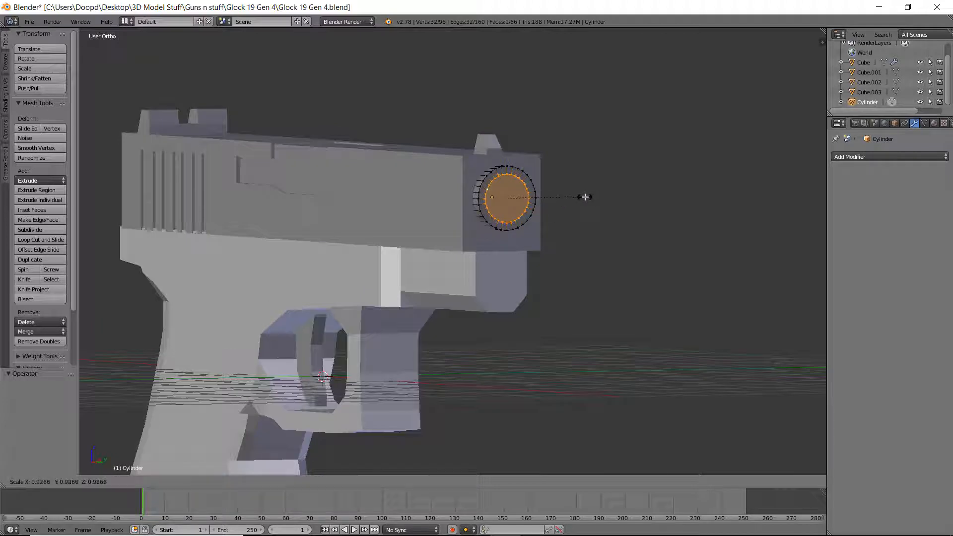
left_click(563, 194)
Step: Extrude the inner muzzle face and move it backward along X to just before the barrel's rear end, then leave mesh editing
key("KP_1")
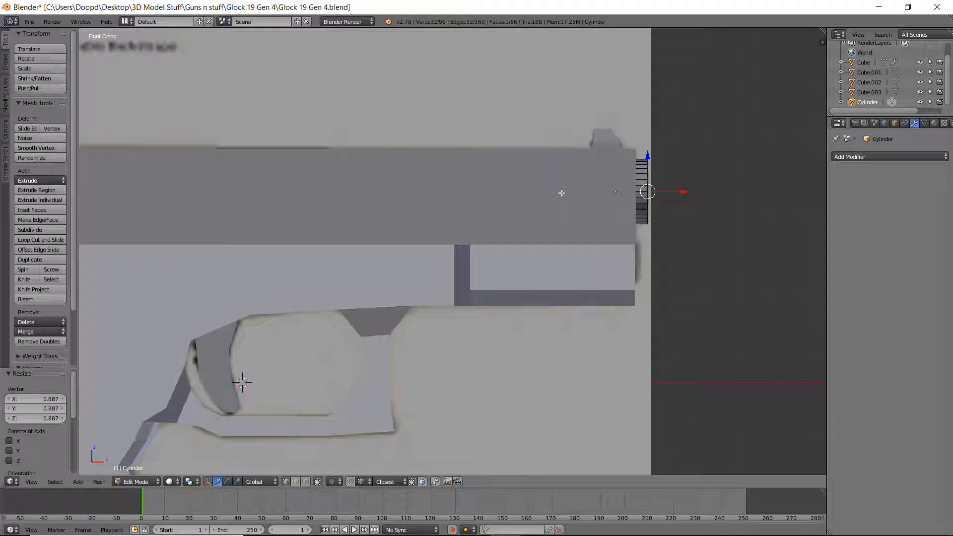
key("e")
right_click(563, 194)
key("z")
left_click_drag(686, 192, 431, 200)
middle_click_drag(430, 201, 692, 196, "shift")
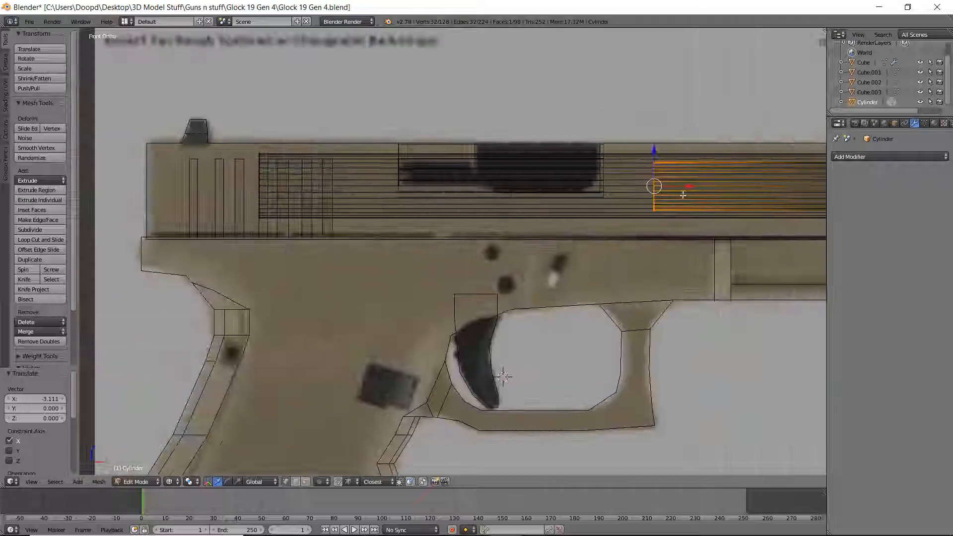
left_click_drag(689, 187, 307, 198)
key("z")
key("Tab")
Step: Save the model over the existing Glock 19 Gen 4.blend file
middle_click_drag(609, 204, 649, 213)
key("ctrl+s")
left_click(545, 208)
key("Tab")
key("Tab")
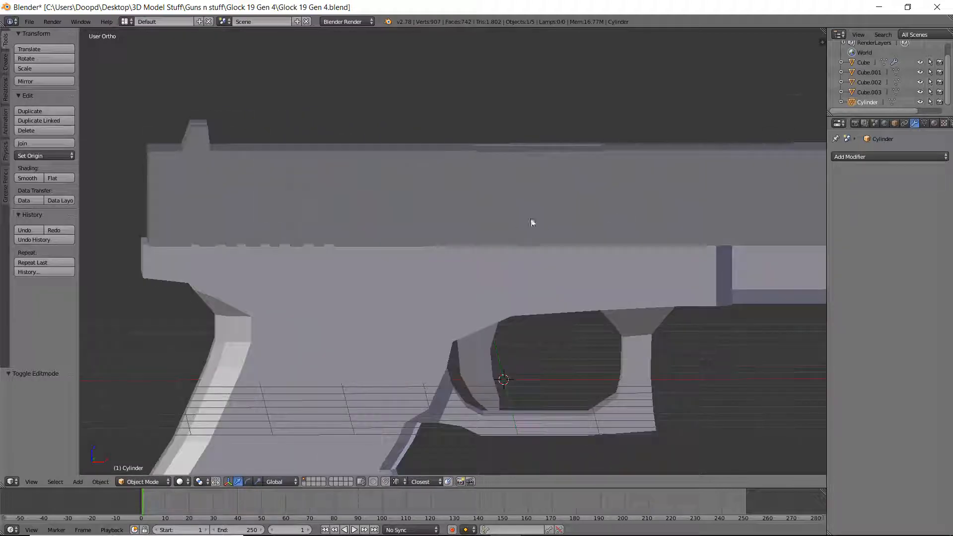
middle_click_drag(532, 219, 591, 206)
right_click(590, 205, "alt")
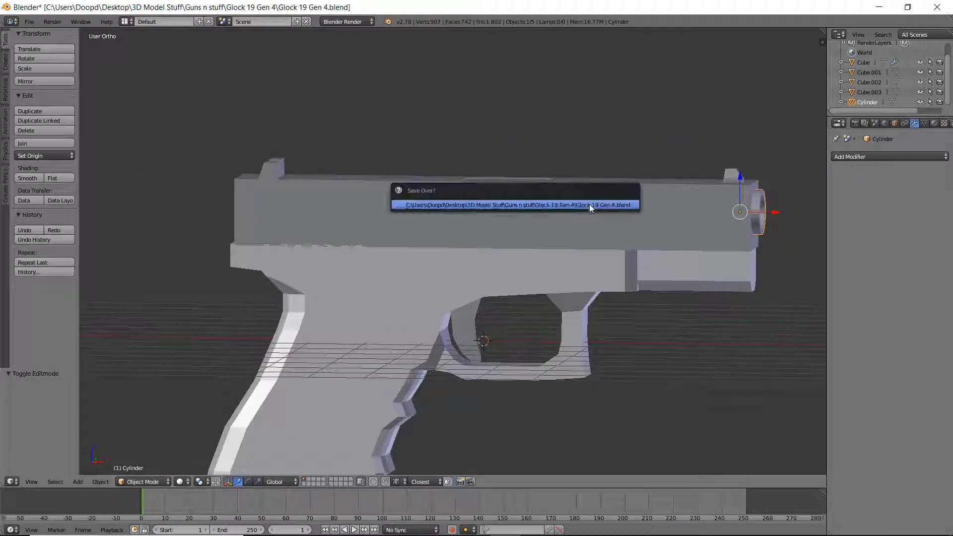
left_click(590, 205)
Step: Test the slide's travel by moving it about 2.53 units backward along X, then undo the move
left_click_drag(518, 190, 375, 193)
middle_click_drag(375, 192, 398, 228)
key("ctrl+s")
left_click(397, 229)
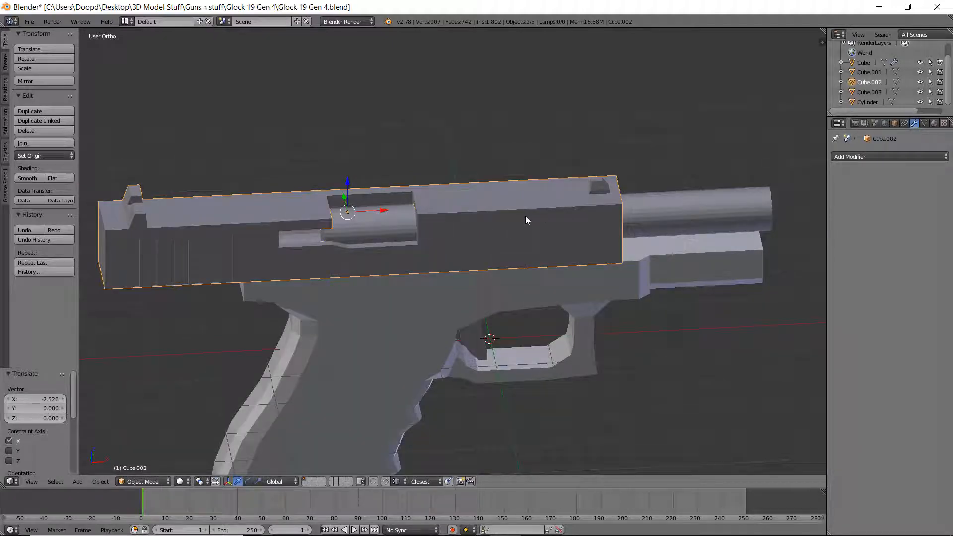
key("ctrl+z")
Step: Circle-select the vertices at the barrel's rear end in front wireframe view, then leave mesh editing
key("KP_1")
key("z")
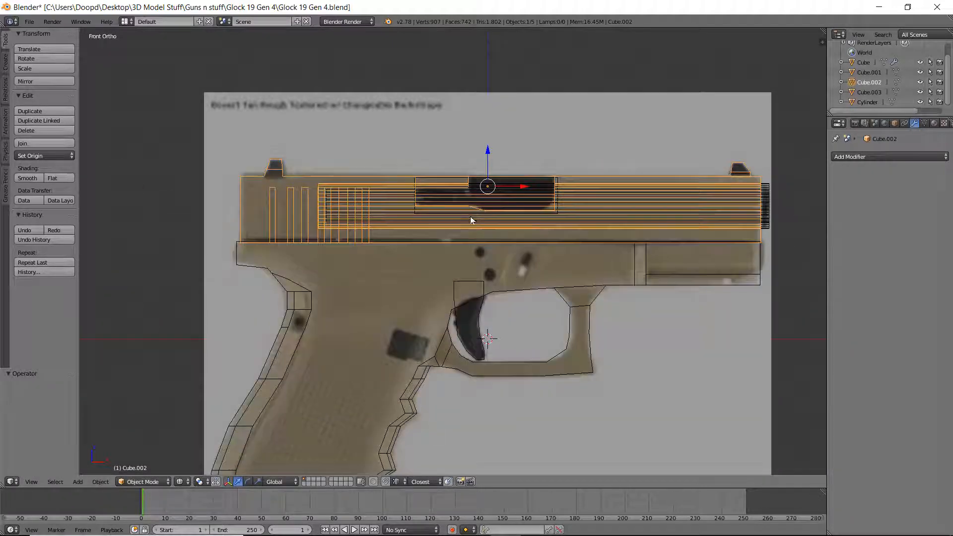
right_click(434, 200)
key("Tab")
key("Tab")
key("Tab")
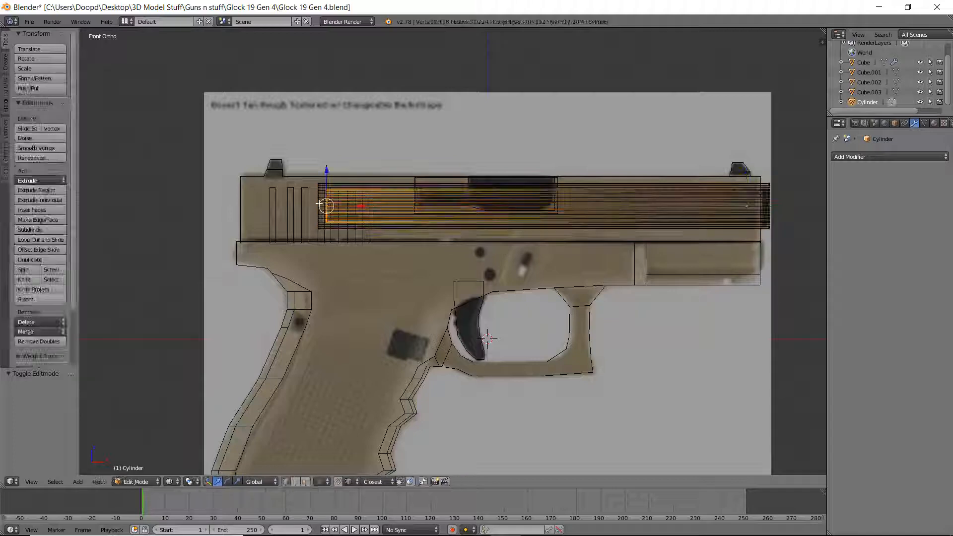
key("a")
key("c")
mouse_move(319, 197)
left_mouse_down()
mouse_move(323, 225)
mouse_move(322, 211)
mouse_move(304, 210)
left_mouse_up()
right_click(323, 225)
key("z")
key("Tab")
Step: Move the slide backward along X once more to check it against the barrel, then undo the move
right_click(401, 183)
middle_click_drag(439, 194, 443, 210)
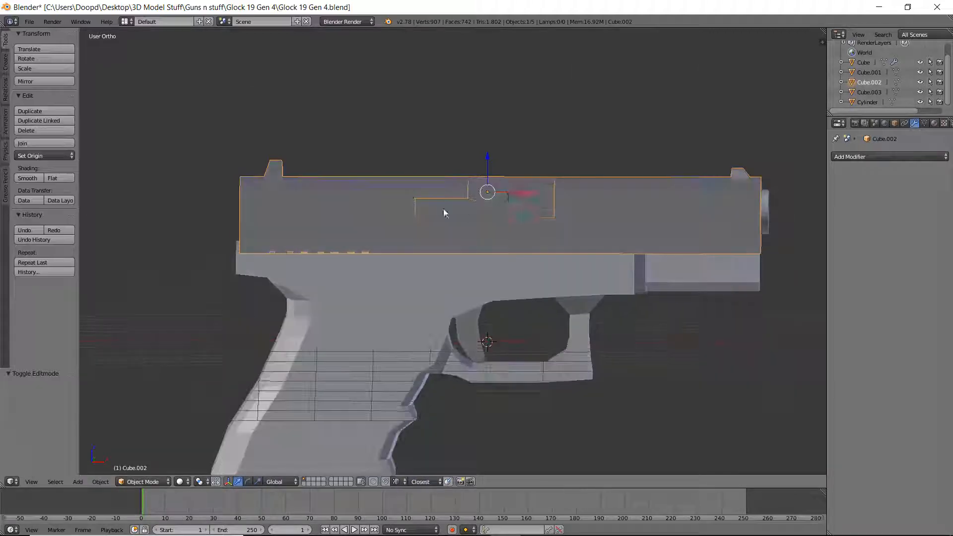
left_click_drag(517, 194, 433, 196)
key("ctrl+z")
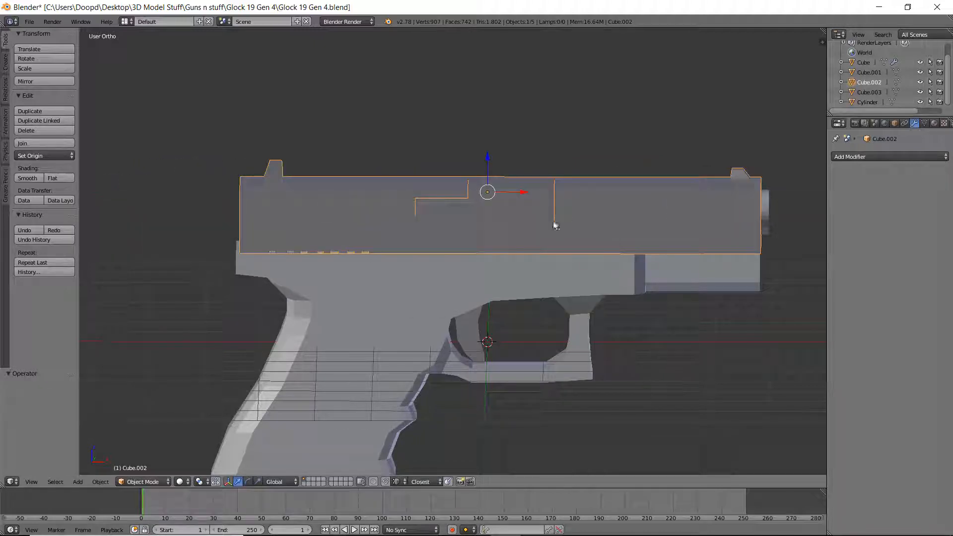
Step: Snap the 3D cursor to the scene's center in front view and save the file
key("KP_1")
key("shift+s")
left_click(578, 212)
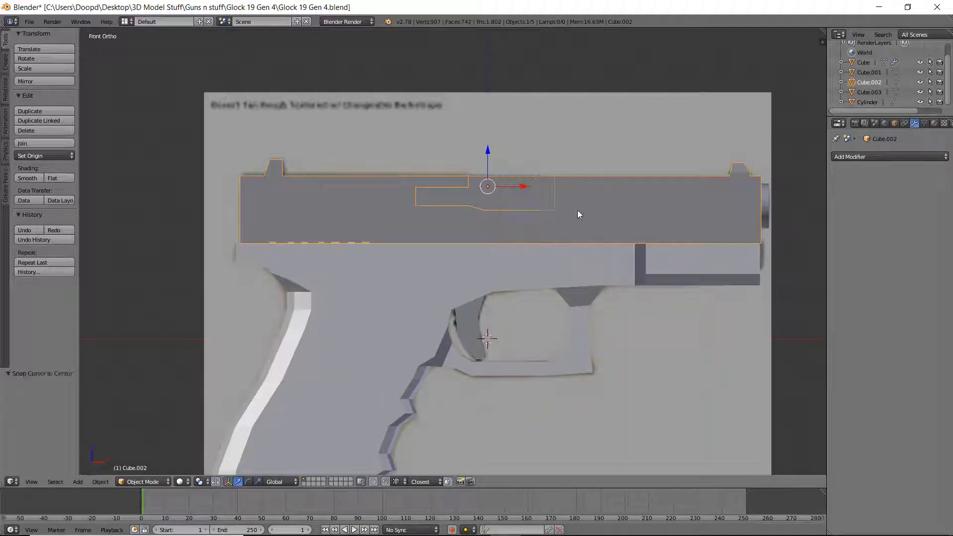
key("shift+a")
key("shift+s")
left_click(471, 251)
key("ctrl+s")
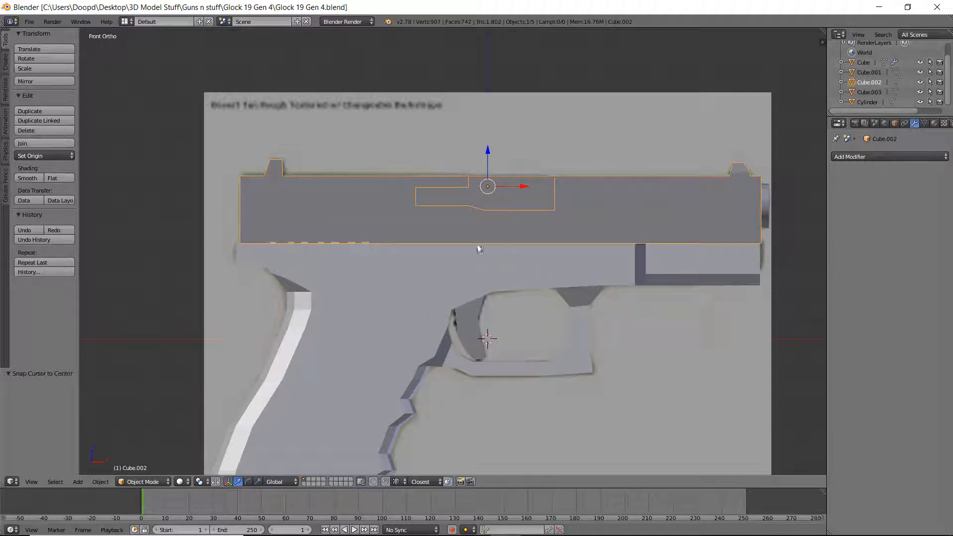
Step: Add a cube for the magazine and move it over the grip's lower end in wireframe view
middle_click_drag(505, 289, 539, 196, "shift")
key("shift+a")
mouse_move(538, 195)
left_click(584, 205)
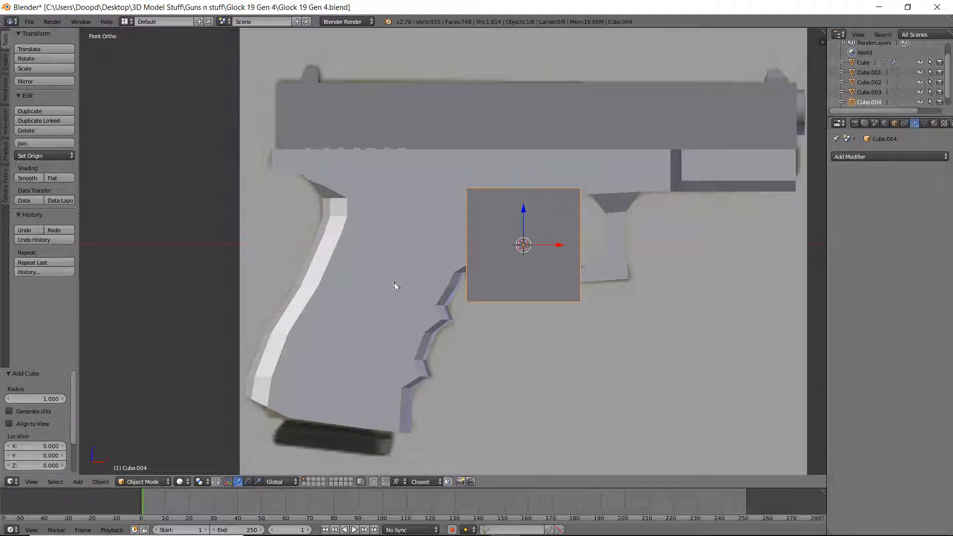
middle_click_drag(396, 286, 508, 217, "shift")
key("z")
key("g")
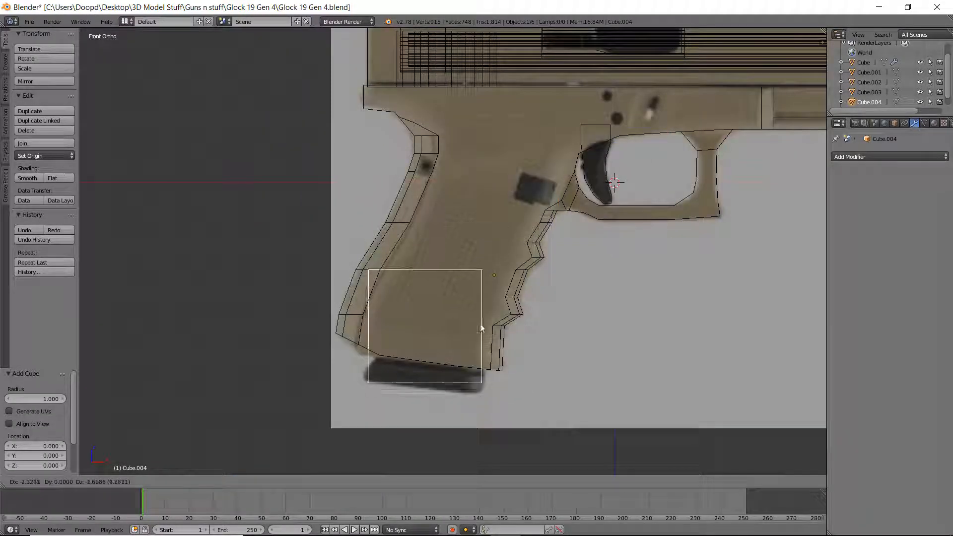
left_click(477, 320)
Step: Move the cube's lower front vertices about 0.05 along X and -0.24 along Z onto the reference magazine's lower front corner
key("Tab")
right_click(478, 381)
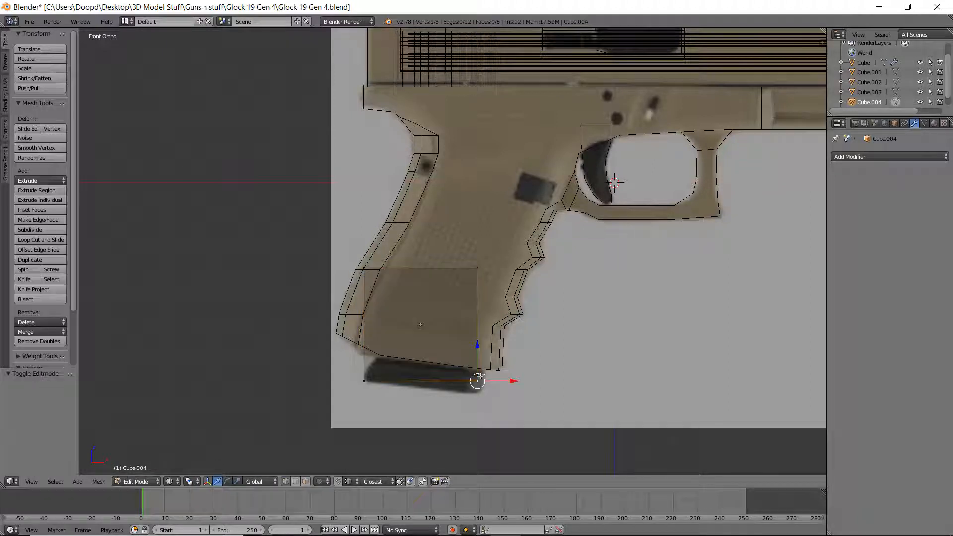
right_click(478, 380, "shift")
key("g")
key("z")
left_click(485, 368)
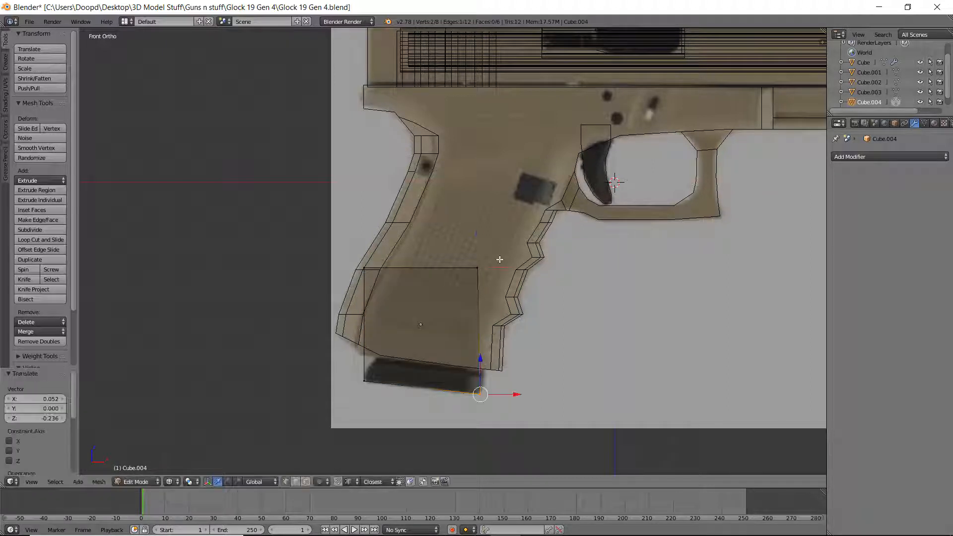
Step: Lower the cube's upper vertices about 1.86 units, then raise the rear pair 0.28 to match the reference magazine base's sloped top
right_click(483, 268)
right_click(483, 269, "shift")
right_click(386, 266, "shift")
right_click(386, 267, "shift")
key("g")
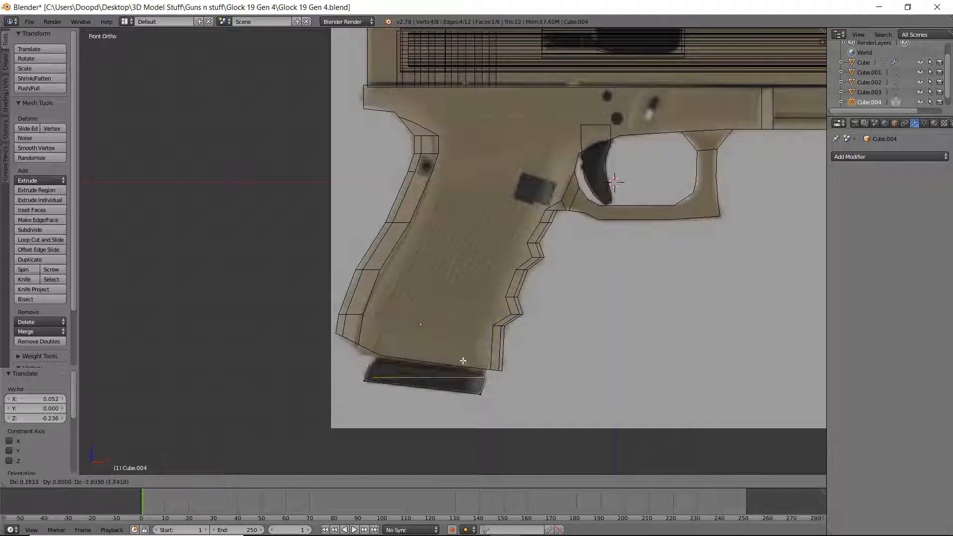
left_click(461, 357)
right_click(376, 368, "shift")
key("g")
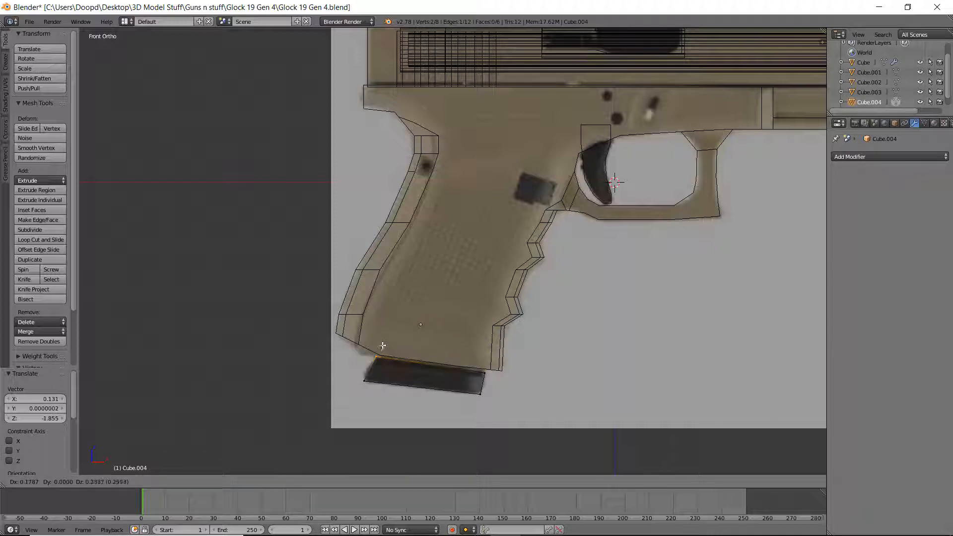
left_click(378, 356)
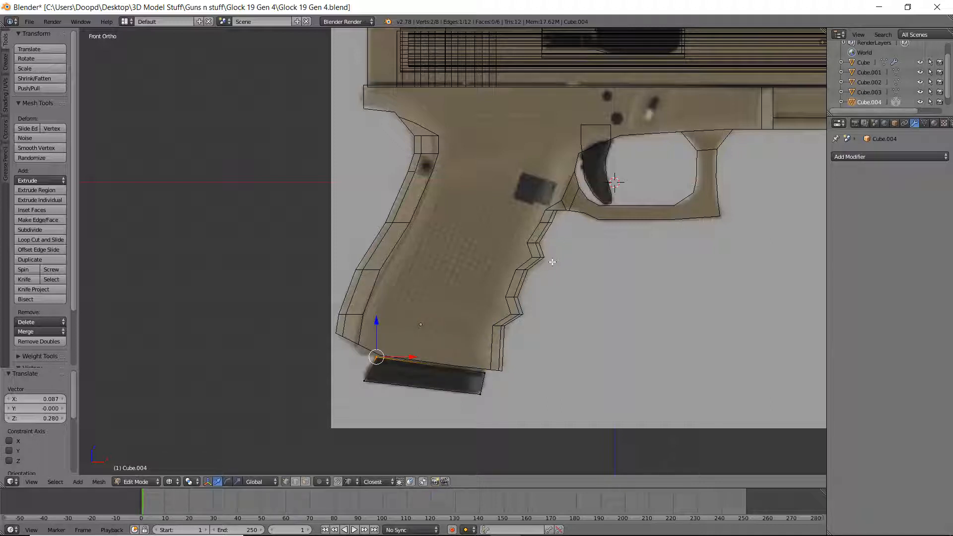
right_click(498, 371, "shift")
middle_click_drag(586, 362, 570, 385)
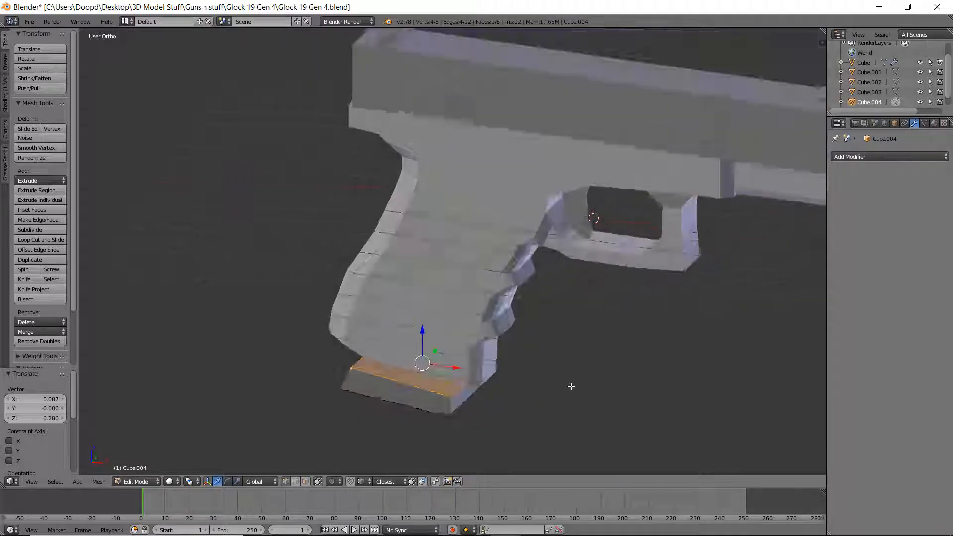
key("e")
right_click(559, 320)
key("ctrl+z")
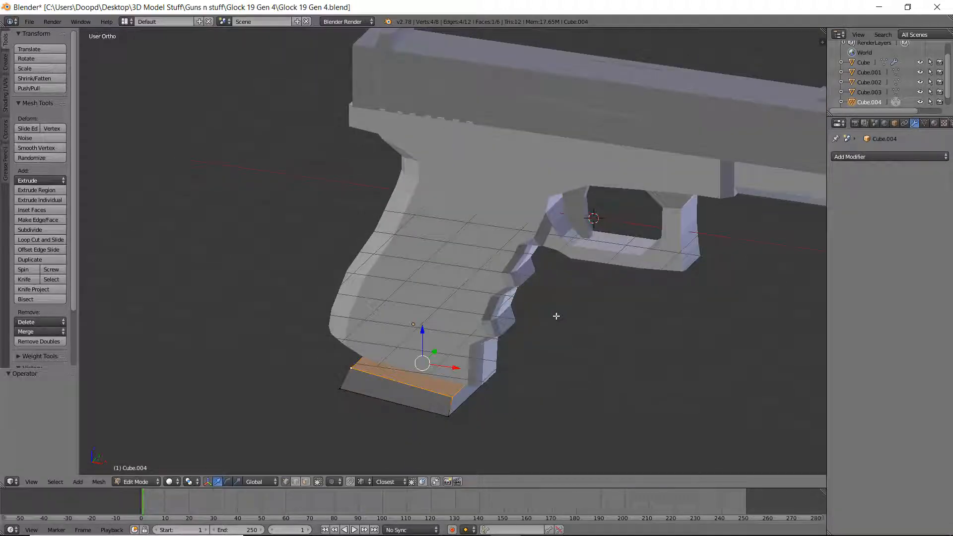
Step: Select the whole magazine base in right view and scale it to 0.47 along Y to match the grip's width
key("KP_1")
key("a")
key("a")
key("KP_3")
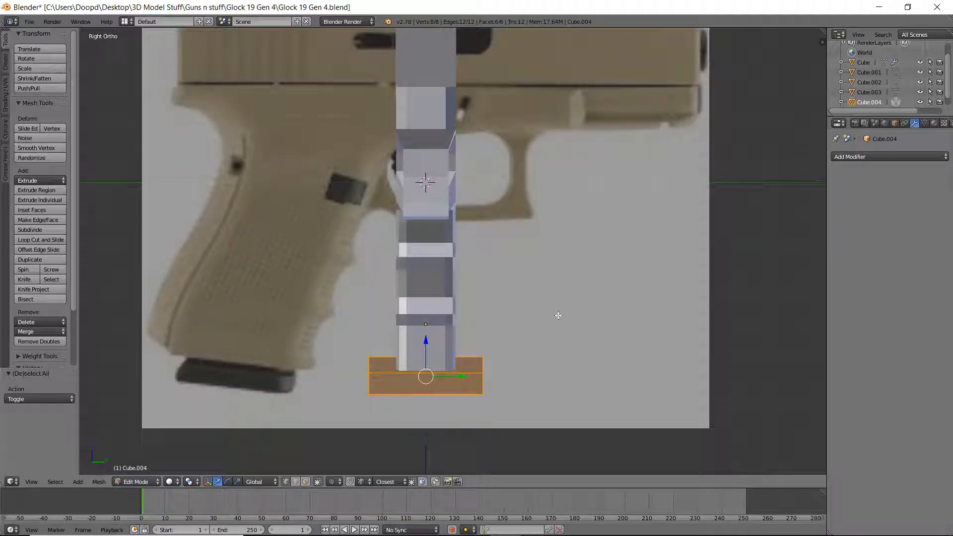
key("s")
key("y")
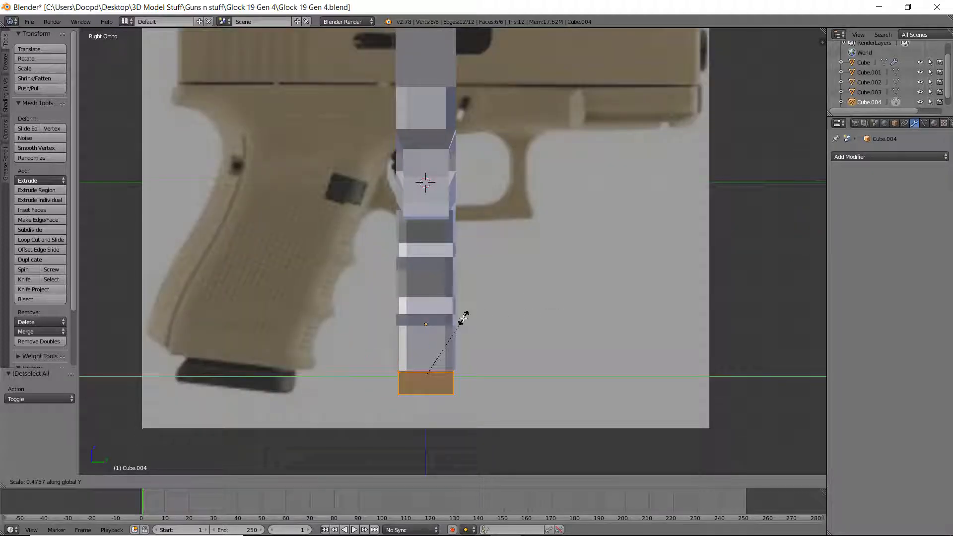
left_click(464, 320)
middle_click_drag(464, 319, 621, 323)
key("KP_1")
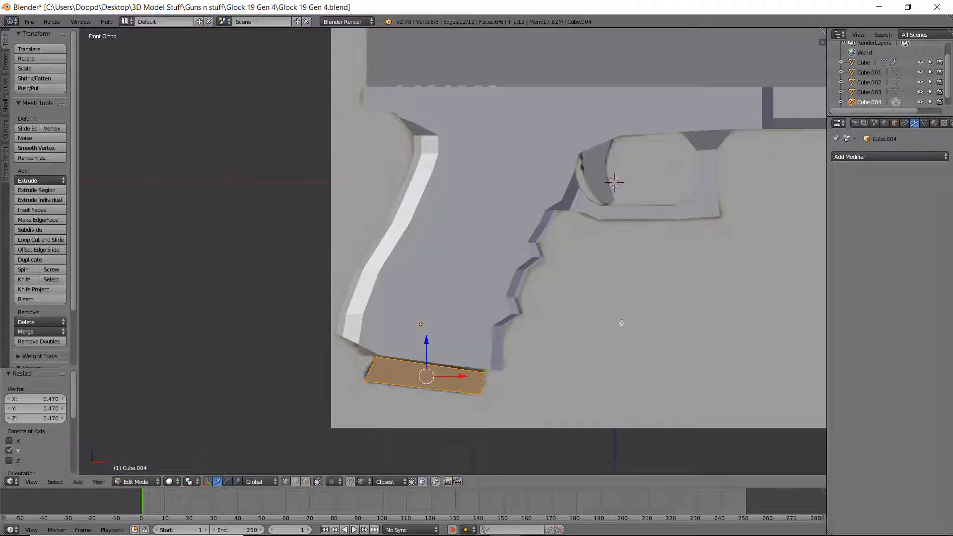
Step: Circle-select the magazine base's upper front vertices in wireframe view and raise them 0.044 along Z
key("Tab")
scroll(482, 369, "up", 1)
key("Tab")
right_click(492, 397)
key("z")
key("c")
left_click(491, 398)
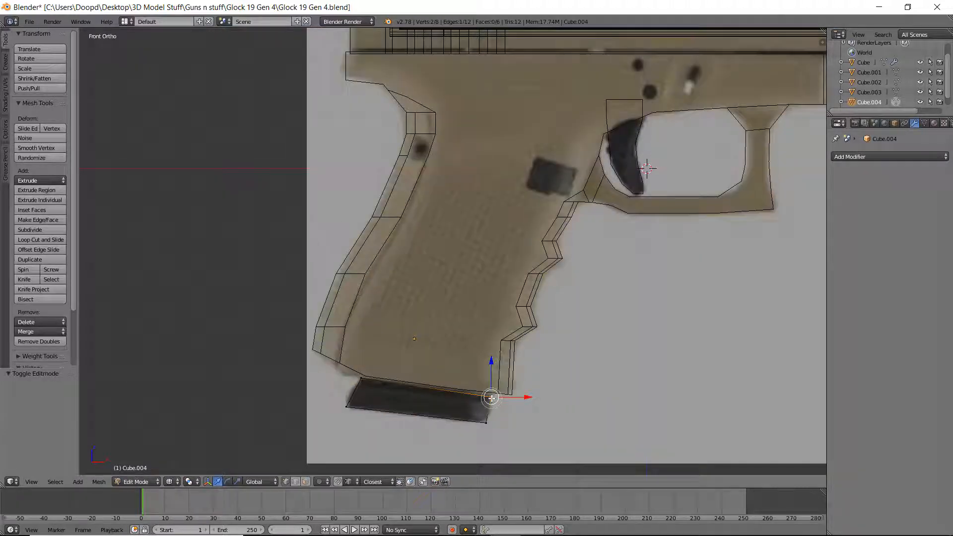
right_click(492, 398)
key("g")
key("z")
left_click(493, 364)
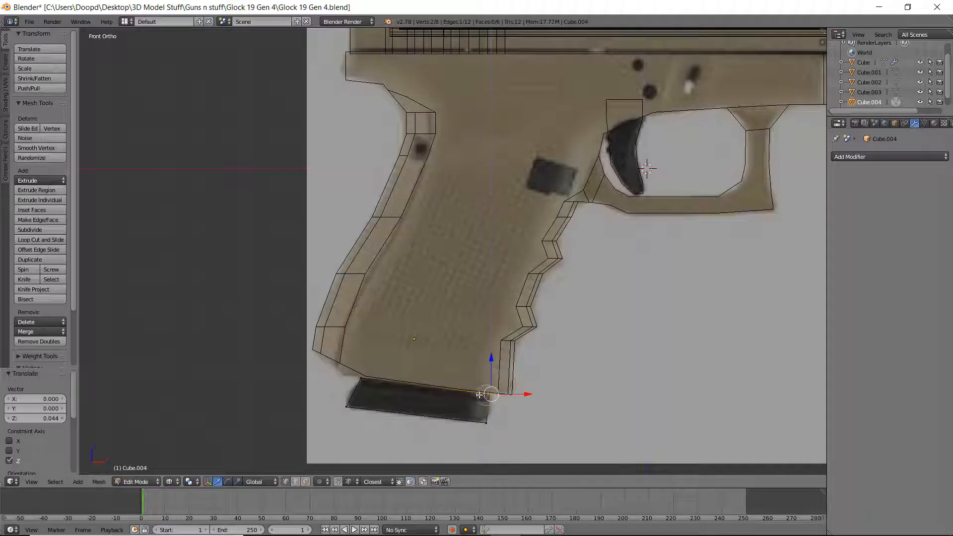
Step: Extrude the magazine base's top face about 3.89 up through the grip, then shift it 0.83 along X and 0.73 along Z
key("c")
left_click(358, 378)
right_click(362, 380)
key("e")
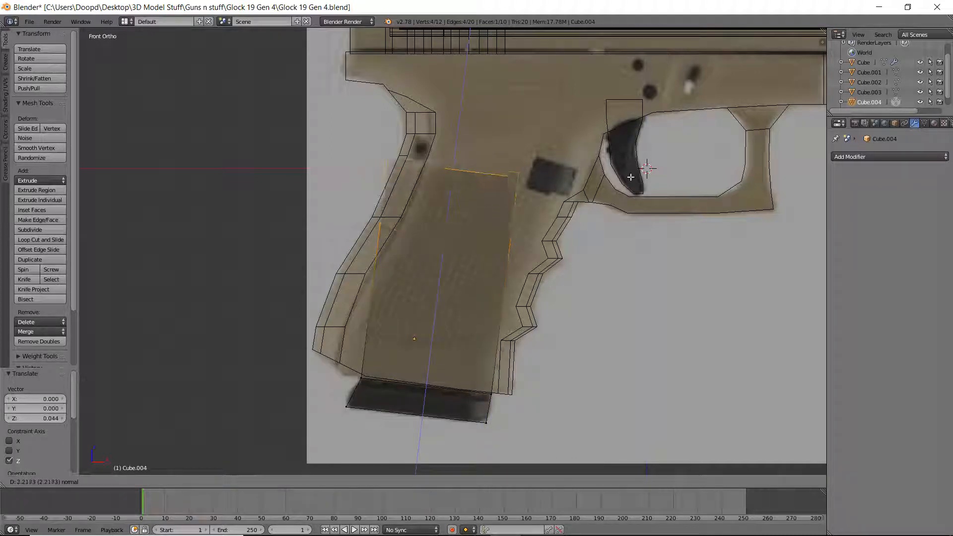
left_click(459, 126)
key("g")
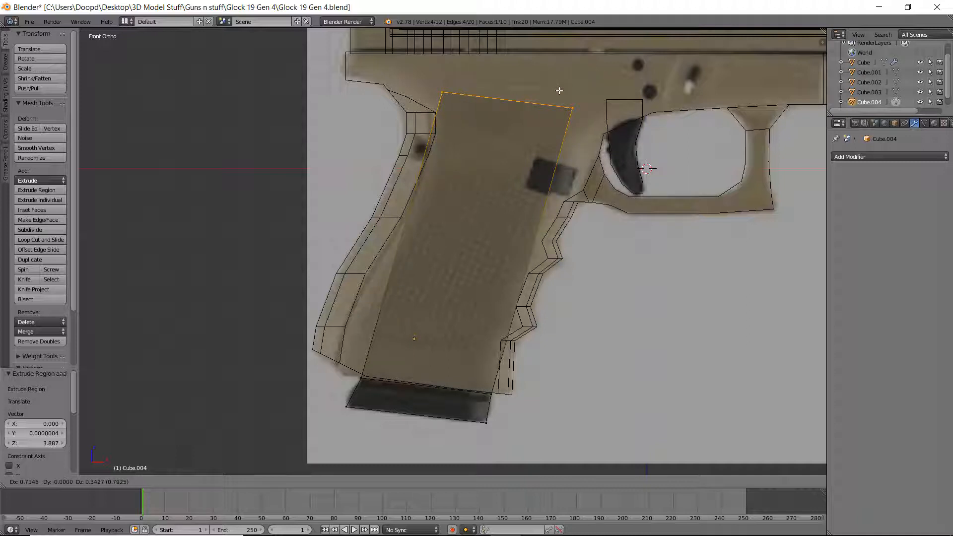
left_click(567, 65)
Step: Raise the magazine body's upper front vertices 0.254 along Z to level its top edge
middle_click_drag(573, 114, 571, 163, "shift")
right_click(578, 135)
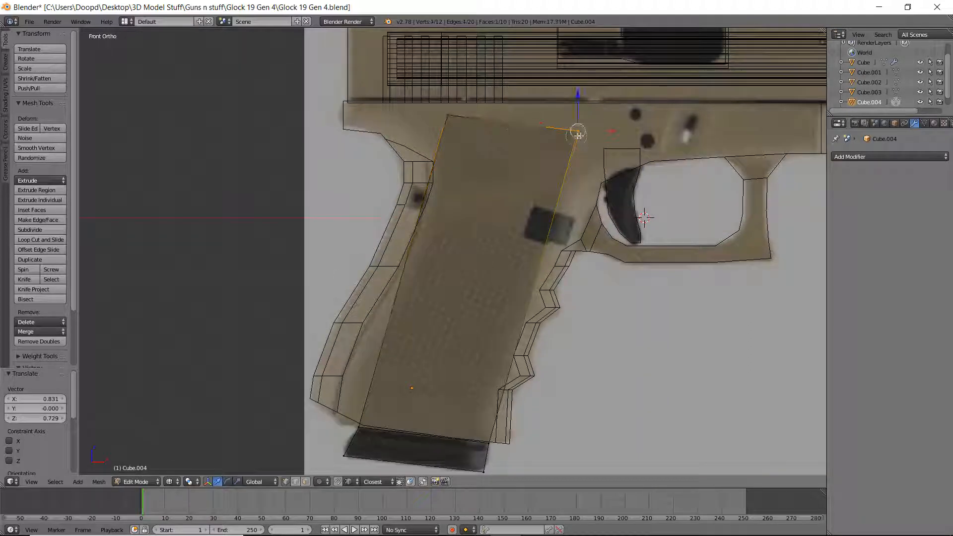
left_click_drag(579, 93, 577, 83)
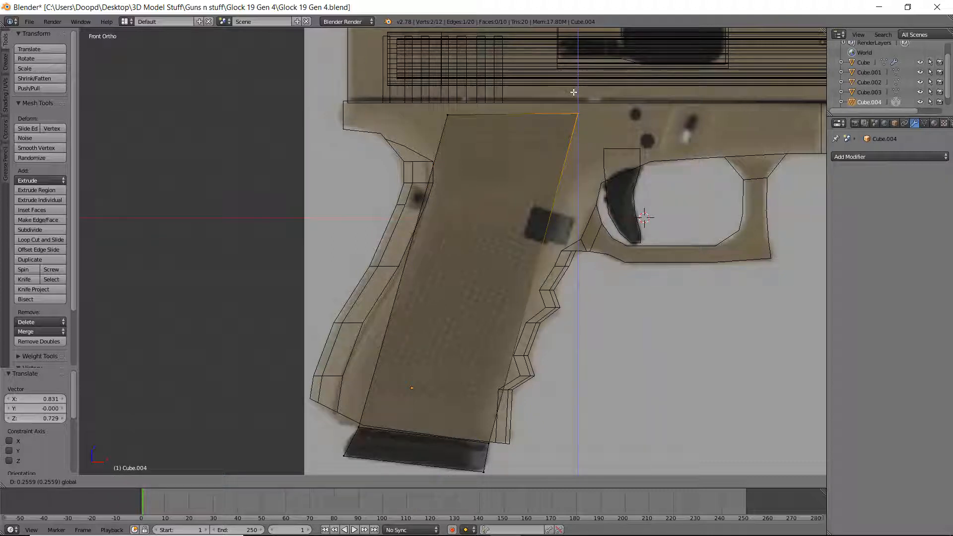
left_click(573, 94)
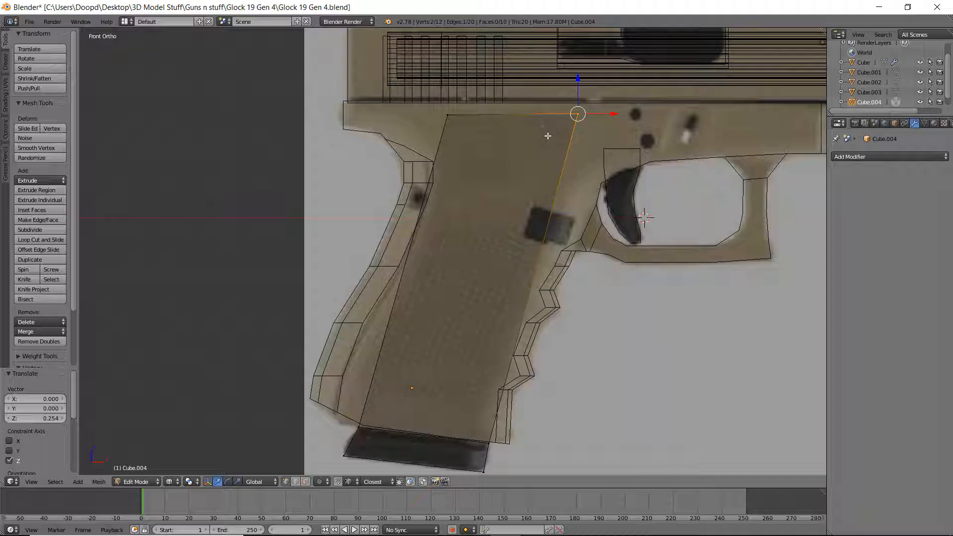
Step: Leave mesh editing and move the magazine down along Z so it sticks out of the grip
mouse_move(549, 128)
middle_mouse_down()
mouse_move(551, 153)
mouse_move(518, 160)
middle_mouse_up()
key("z")
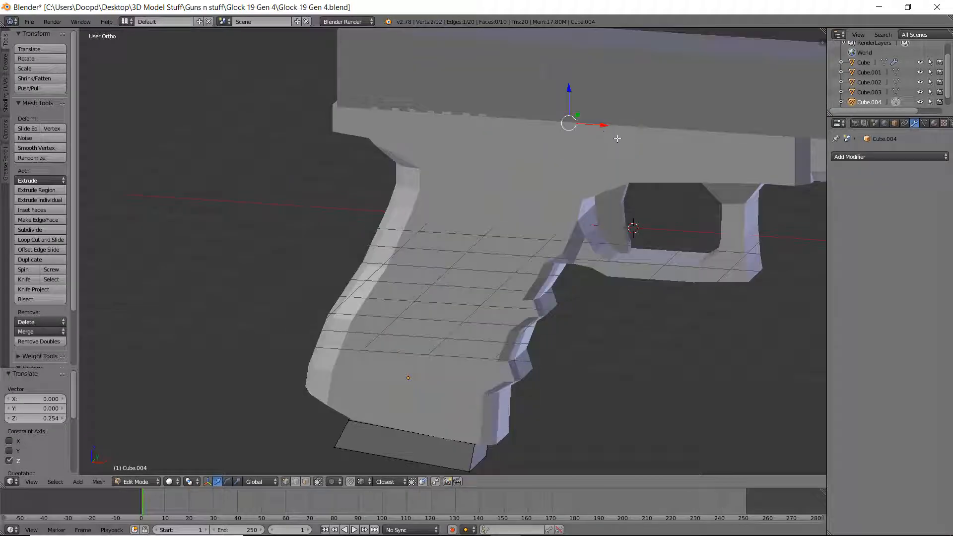
key("z")
key("z")
key("Tab")
scroll(571, 144, "down", 4)
left_click_drag(431, 287, 423, 361)
middle_click_drag(508, 351, 568, 332)
Step: Circle-select the magazine body above its base, extrude it in place and scale it slightly narrower along Y
key("Tab")
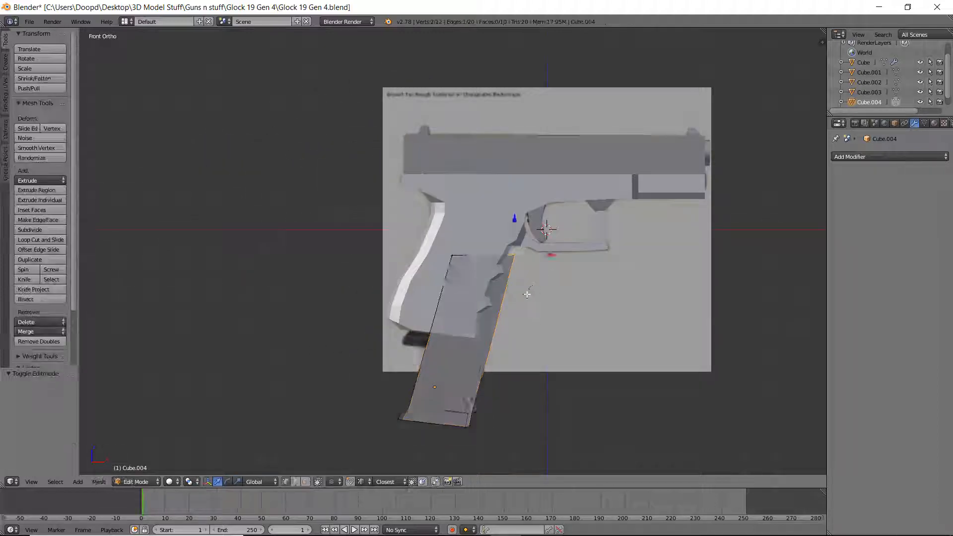
middle_click_drag(524, 297, 434, 461)
right_click(453, 418)
key("z")
key("c")
mouse_move(397, 403)
left_mouse_down()
mouse_move(427, 391)
mouse_move(476, 409)
mouse_move(440, 260)
left_mouse_up()
key("KP_3")
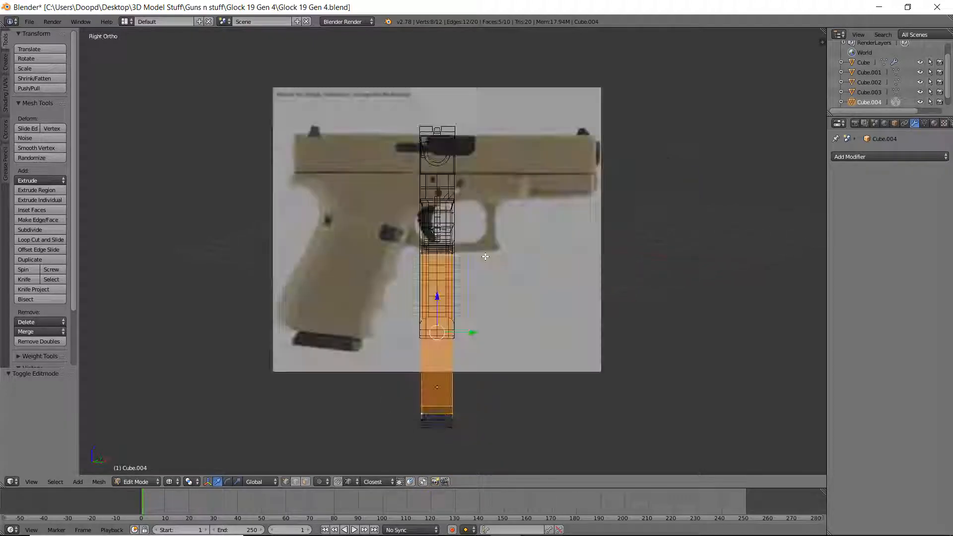
key("e")
left_click(506, 251)
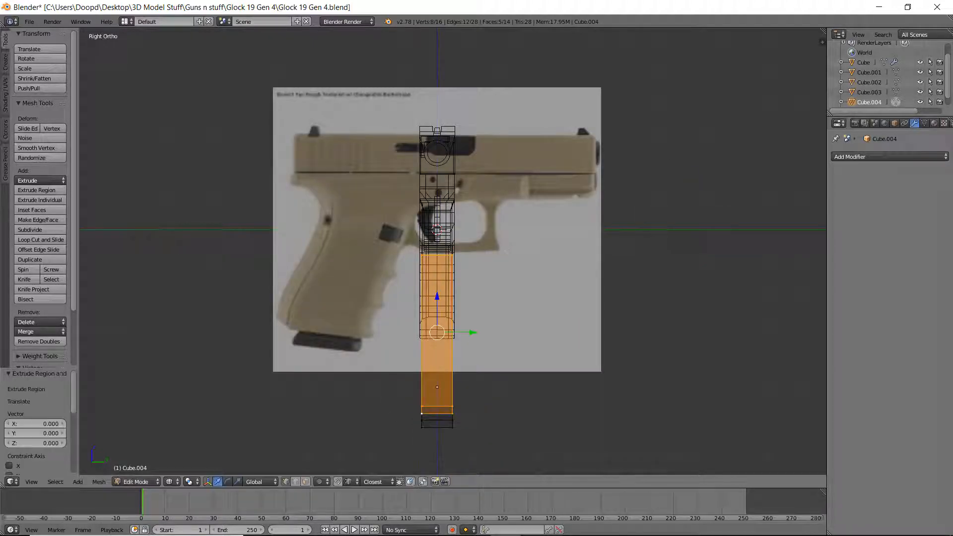
key("s")
key("y")
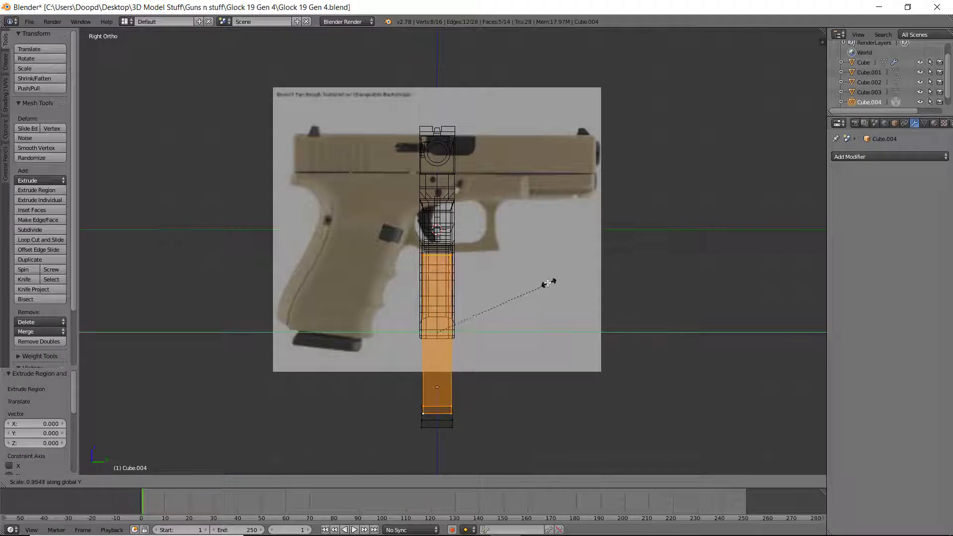
left_click(539, 281)
Step: Return to solid view and object mode, then move the magazine 2.795 units down along Z
middle_click_drag(537, 279, 420, 298)
key("z")
key("Tab")
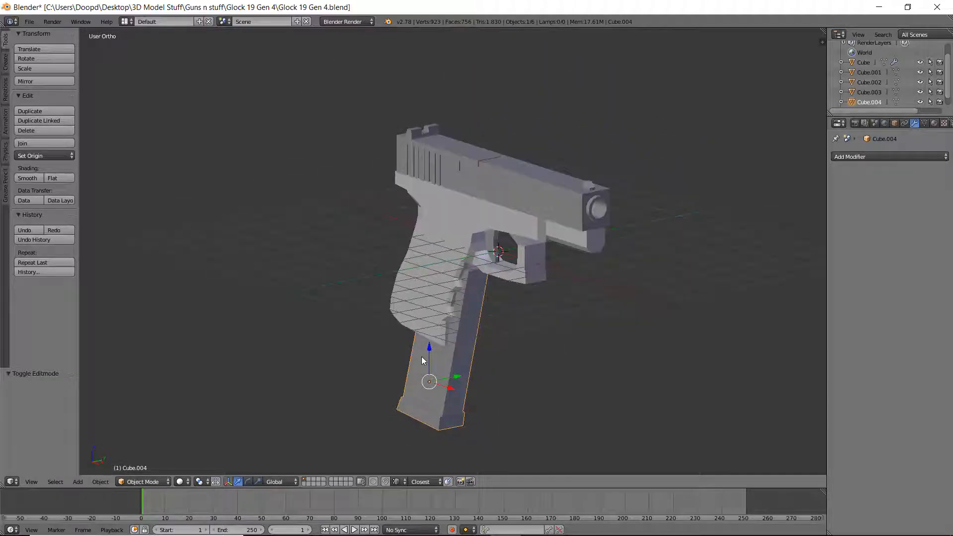
key("g")
key("z")
left_click(423, 446)
middle_click_drag(455, 362, 426, 251)
scroll(462, 201, "up", 4)
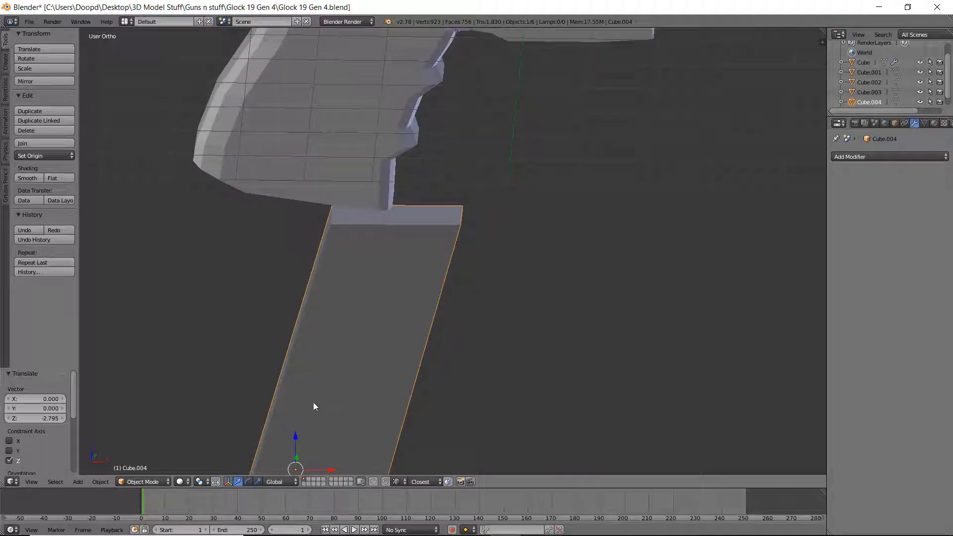
Step: Set the magazine's origin to its geometry and toggle the selection of its whole mesh
key("shift+ctrl+alt+c")
left_click(373, 383)
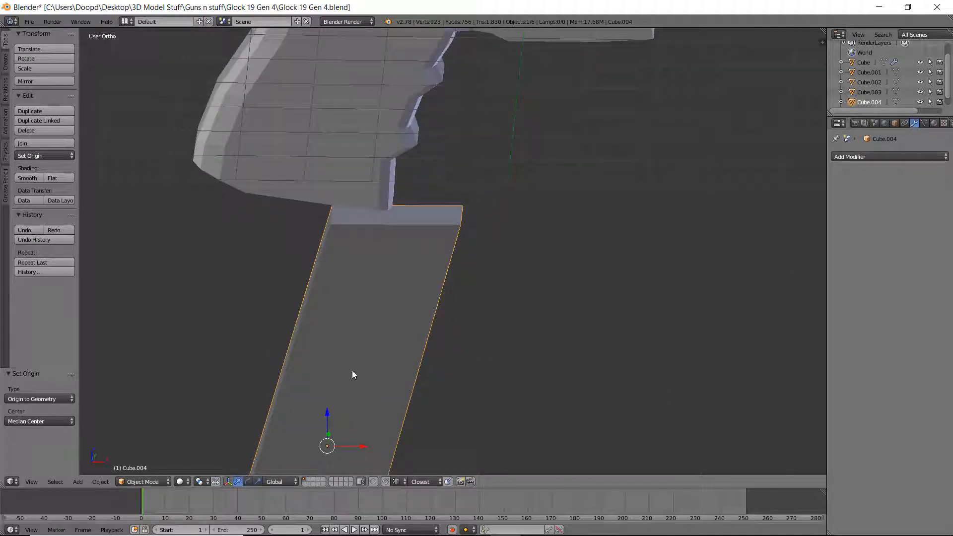
key("Tab")
right_click(455, 224)
key("a")
key("a")
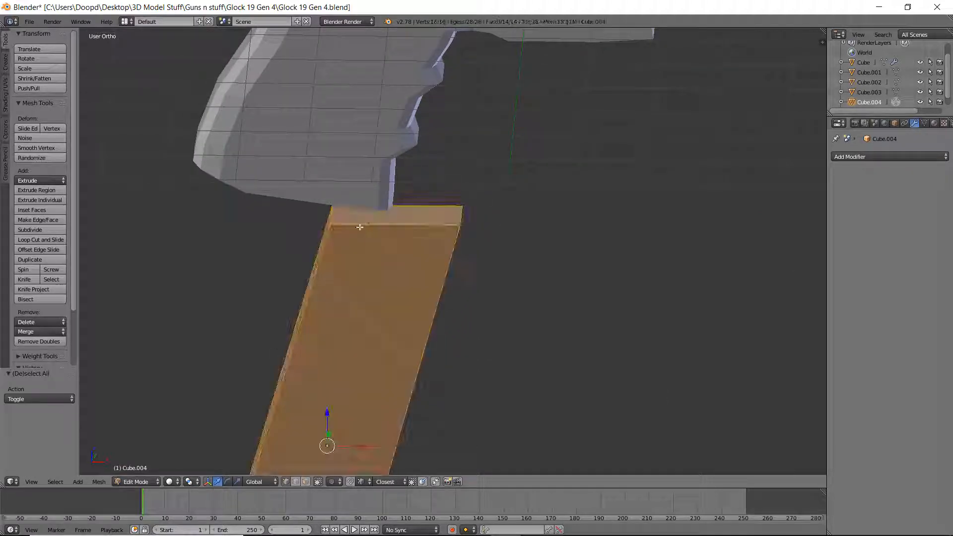
scroll(360, 227, "down", 2)
key("Tab")
Step: Move the magazine another 0.36 down along Z and set its origin to the center of mass
left_click_drag(367, 348, 362, 359)
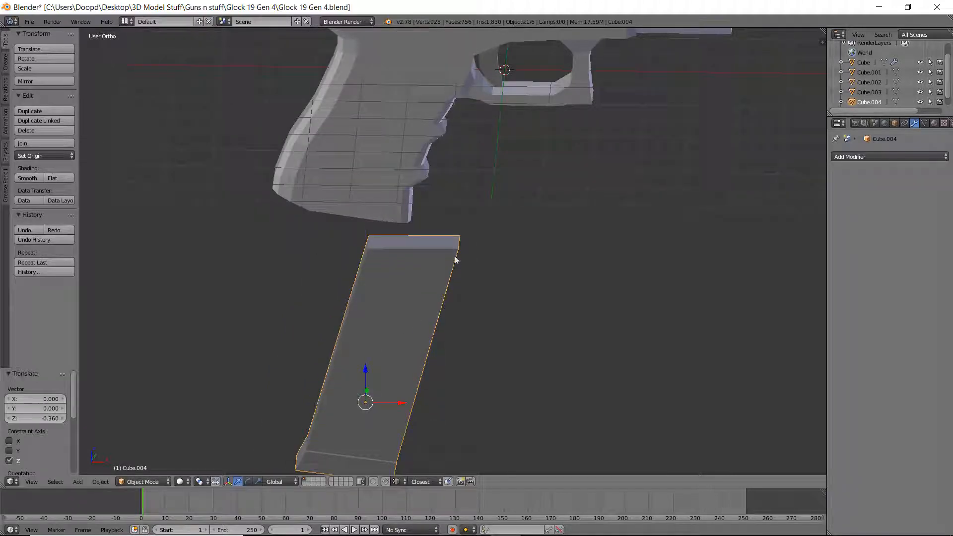
key("shift+ctrl+alt+c")
left_click(416, 361)
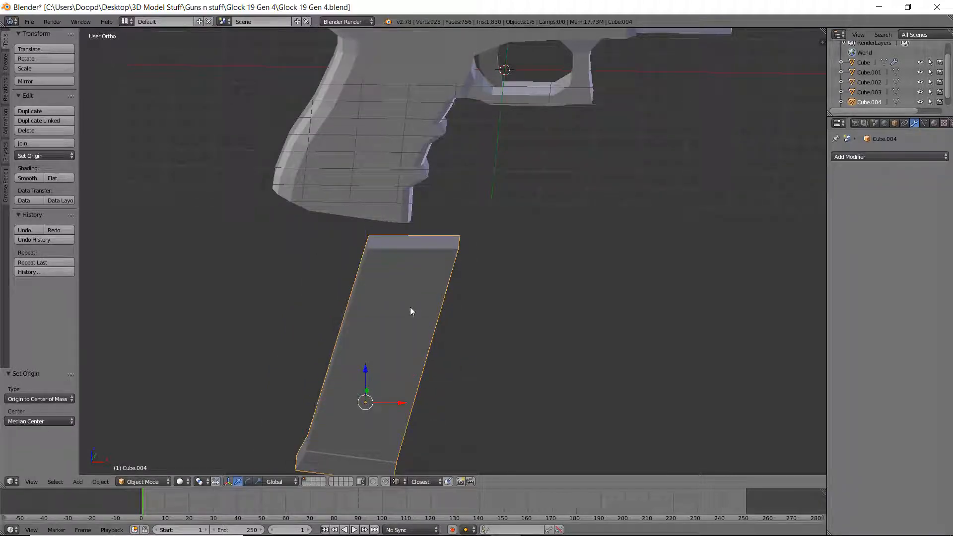
middle_click_drag(410, 307, 432, 306)
scroll(430, 277, "up", 3)
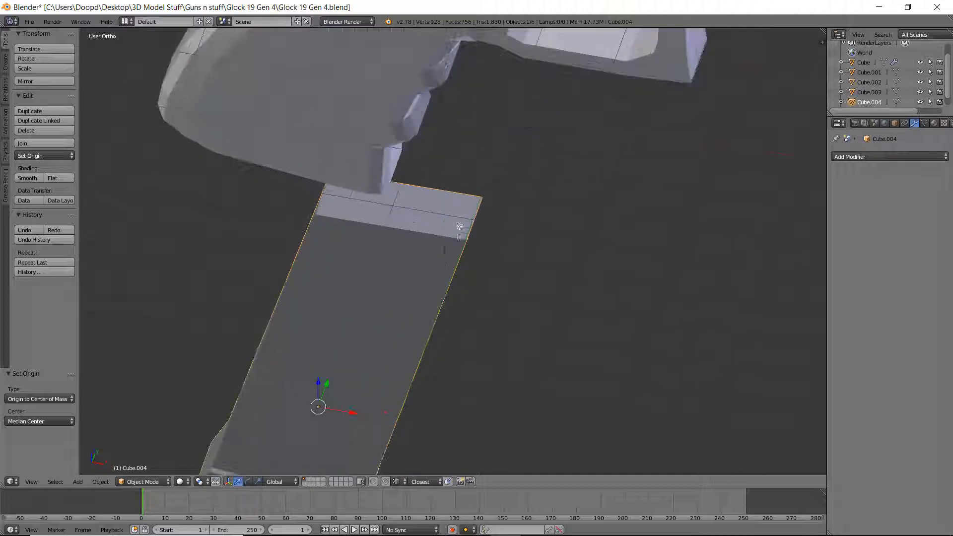
Step: Add one centered loop cut running lengthwise over the magazine's top and front faces
key("Tab")
middle_click_drag(459, 227, 425, 198)
right_click(467, 250)
right_click(346, 205, "shift")
right_click(377, 174, "shift")
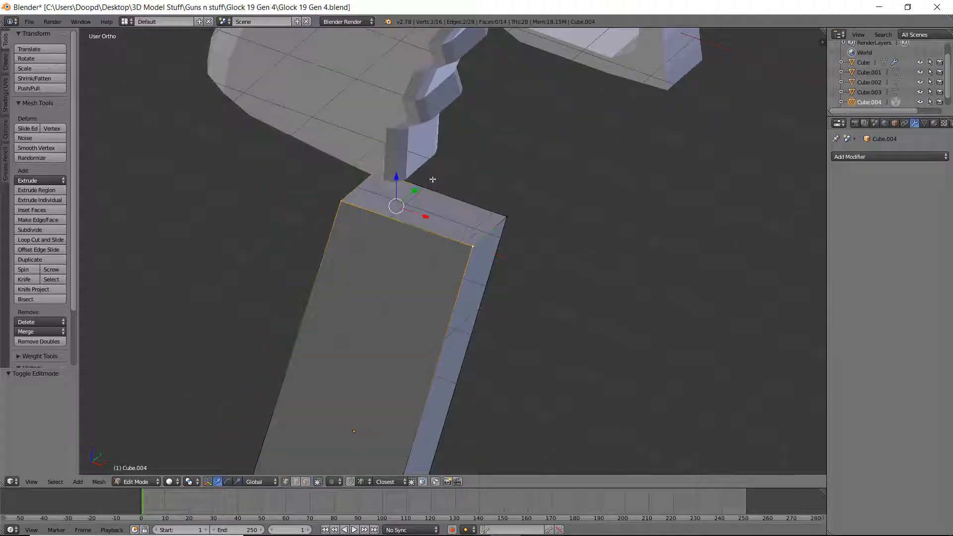
right_click(505, 216, "shift")
middle_click_drag(506, 216, 449, 217)
key("ctrl+r")
left_click(516, 268)
right_click(522, 265)
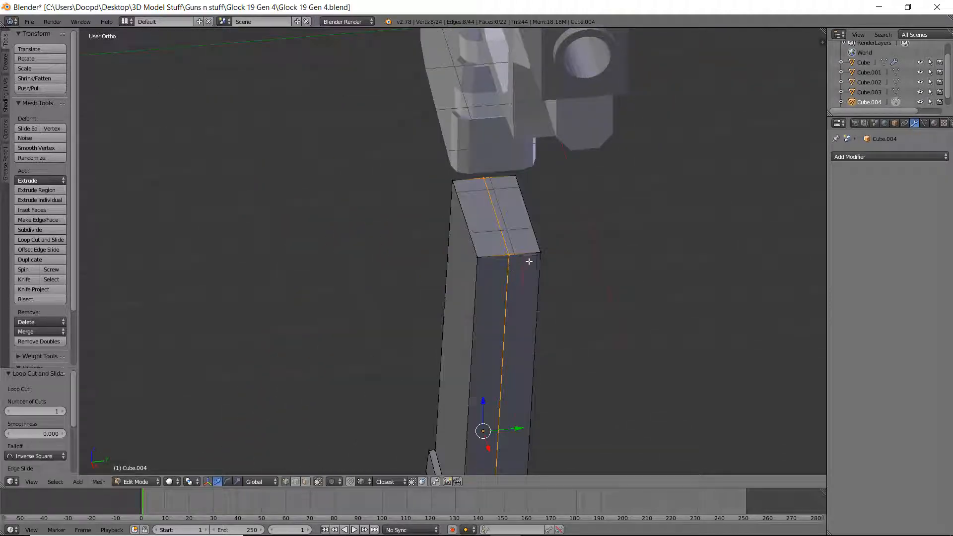
Step: Add four more lengthwise loop cuts to the magazine, two on each side of the center cut, spaced progressively closer to the outer edges
key("ctrl+r")
double_click(529, 262)
key("ctrl+r")
double_click(534, 258)
key("ctrl+r")
double_click(498, 257)
key("ctrl+r")
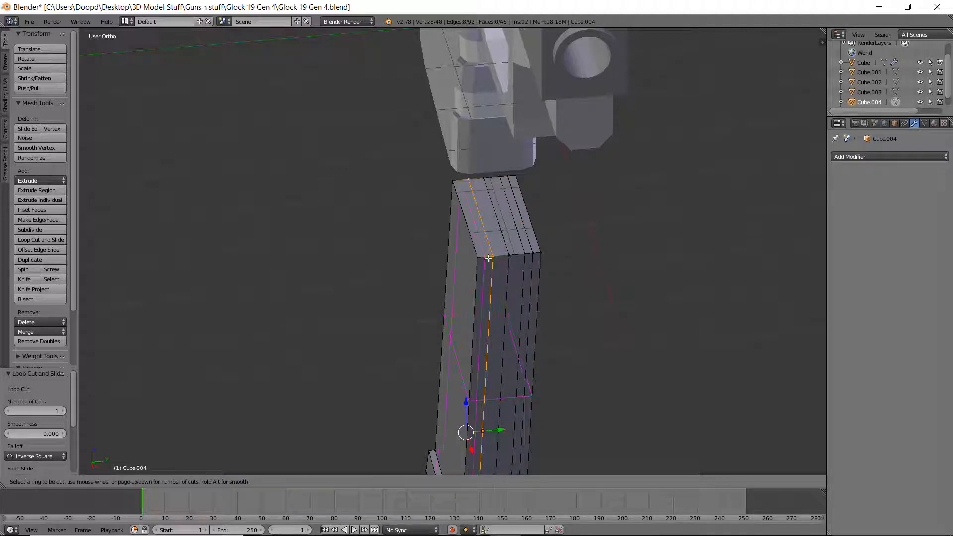
double_click(489, 258)
Step: Select only the two narrow outermost face strips on the magazine's top, one along each side edge
right_click(486, 258)
key("c")
left_click_drag(485, 258, 451, 179)
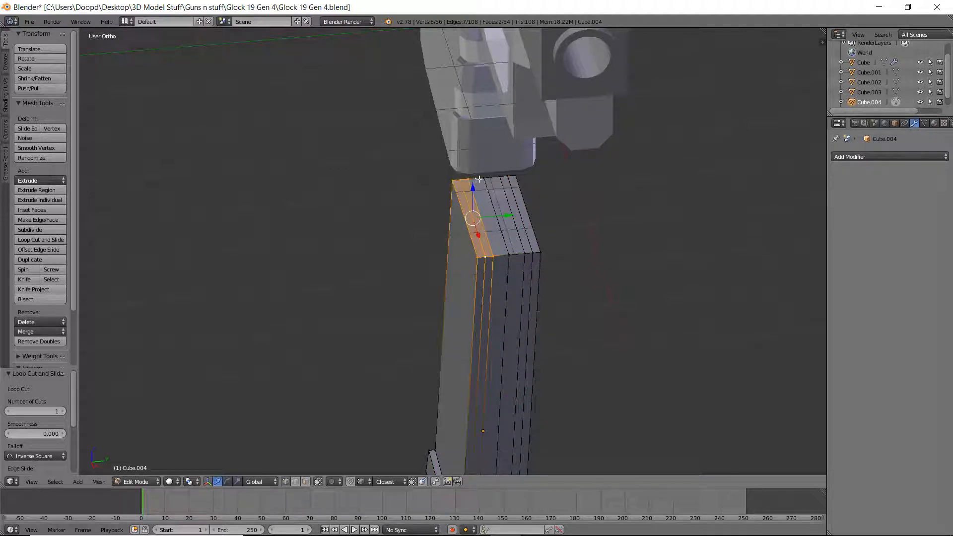
middle_click(478, 179)
middle_click(504, 255)
right_click(534, 253, "shift")
right_click(519, 182, "shift")
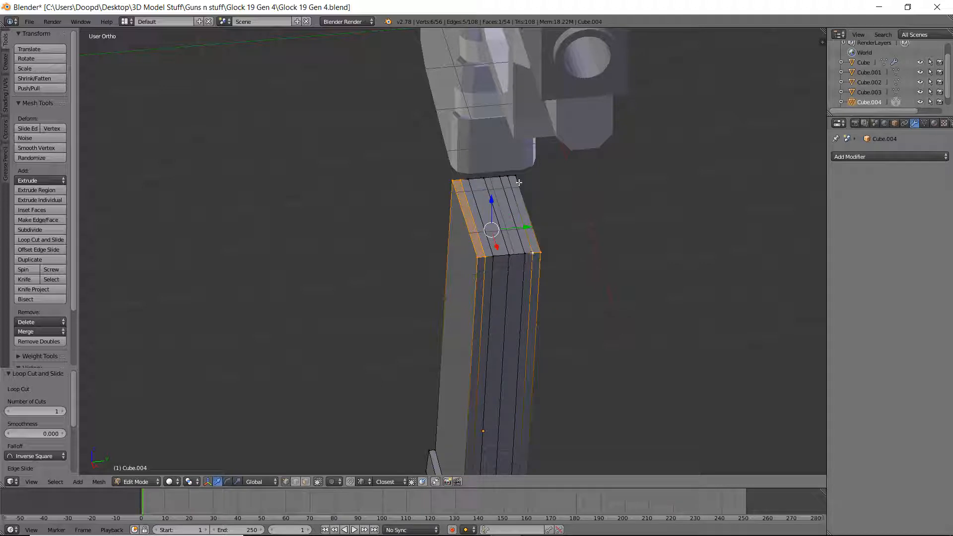
right_click(512, 179, "shift")
Step: Extrude the two outer top strips of the magazine and raise them 0.142 along Z
middle_click_drag(547, 221, 539, 193)
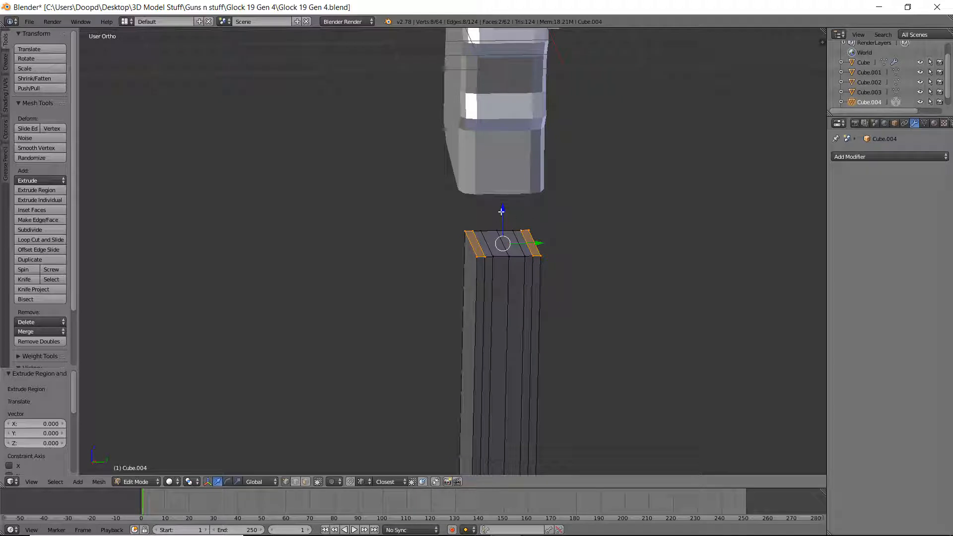
left_click_drag(502, 212, 500, 198)
key("e")
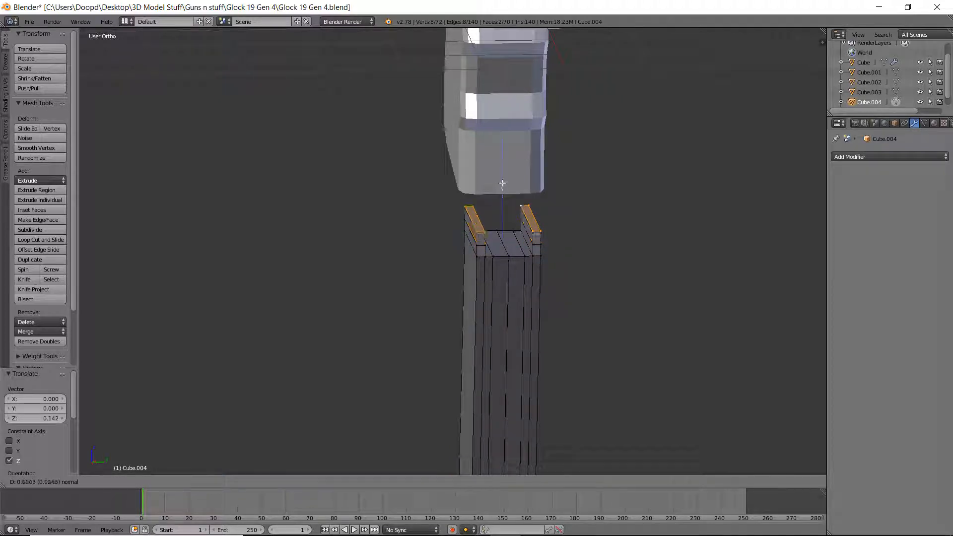
key("Escape")
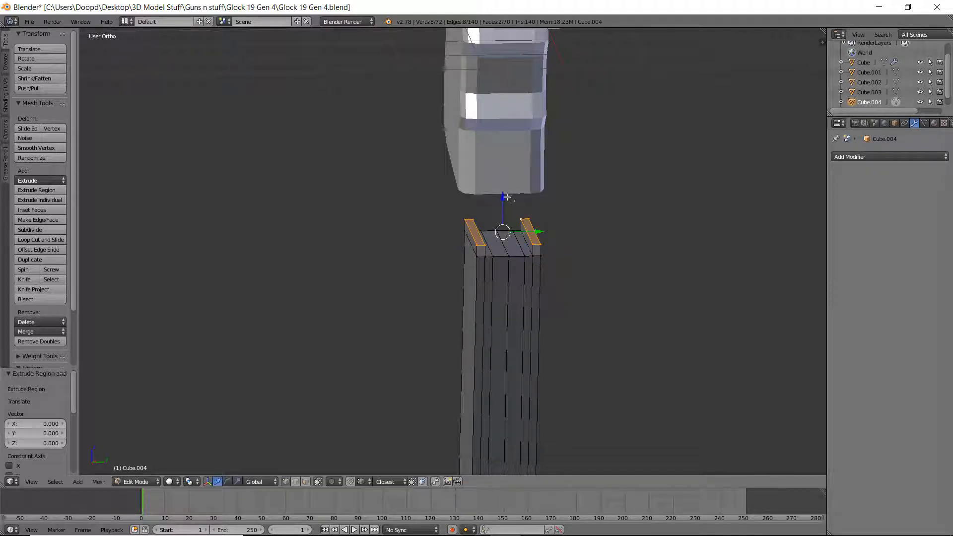
Step: Extrude the two raised strips upward once more and lift them a further 0.025 along Z
key("e")
left_click(503, 176)
middle_click_drag(503, 176, 519, 193)
left_click_drag(530, 180, 530, 176)
scroll(530, 176, "up", 1)
Step: Scale the top ends of the feed lips inward to 0.854 along Y and return to object mode
middle_click_drag(530, 176, 520, 130)
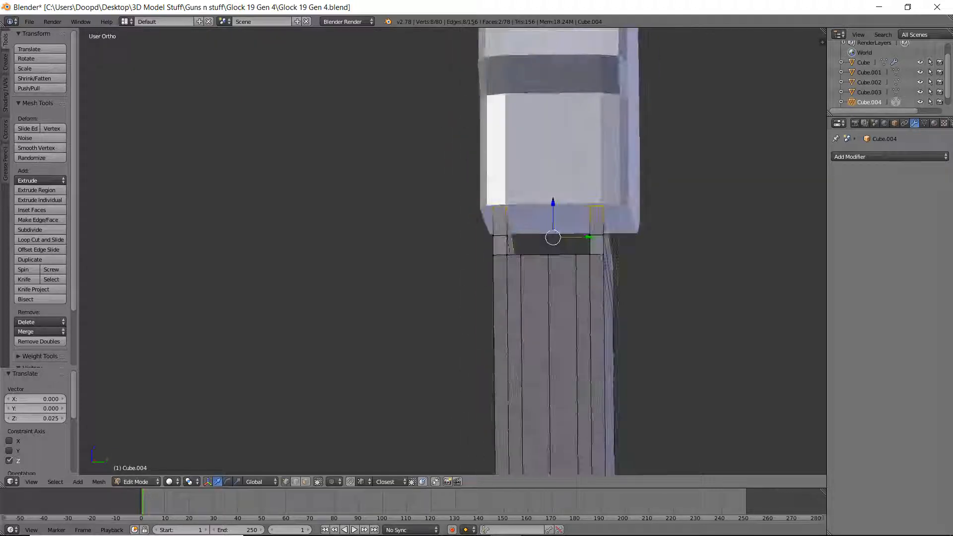
key("s")
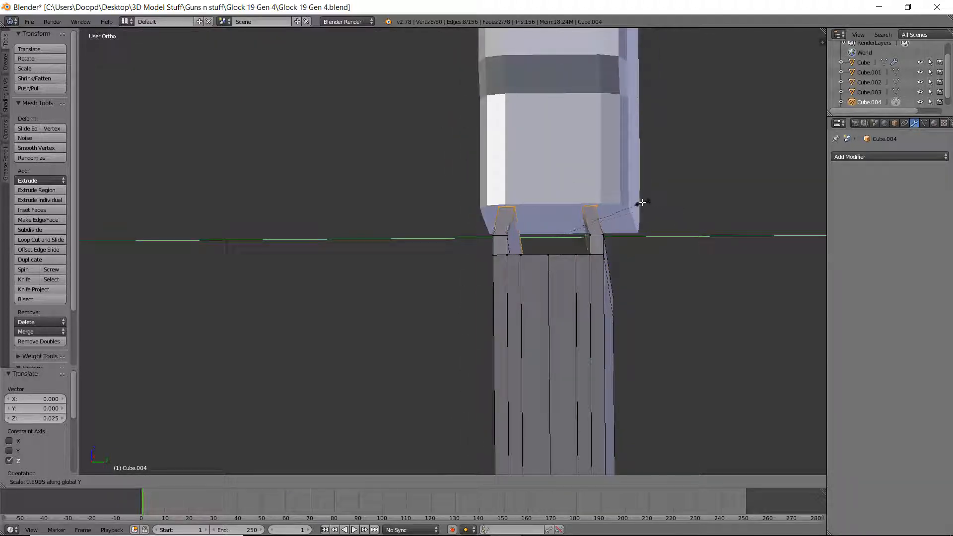
left_click(654, 215)
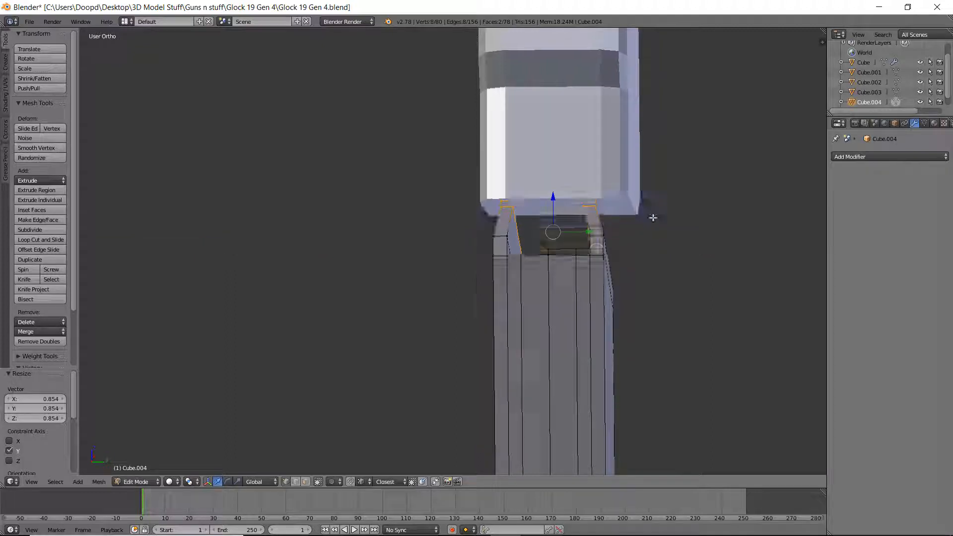
key("Tab")
Step: Inspect the magazine and pistol from both sides, then save over the existing Glock 19 Gen 4.blend file
middle_click_drag(653, 215, 572, 246)
scroll(506, 211, "down", 4)
scroll(439, 241, "down", 3)
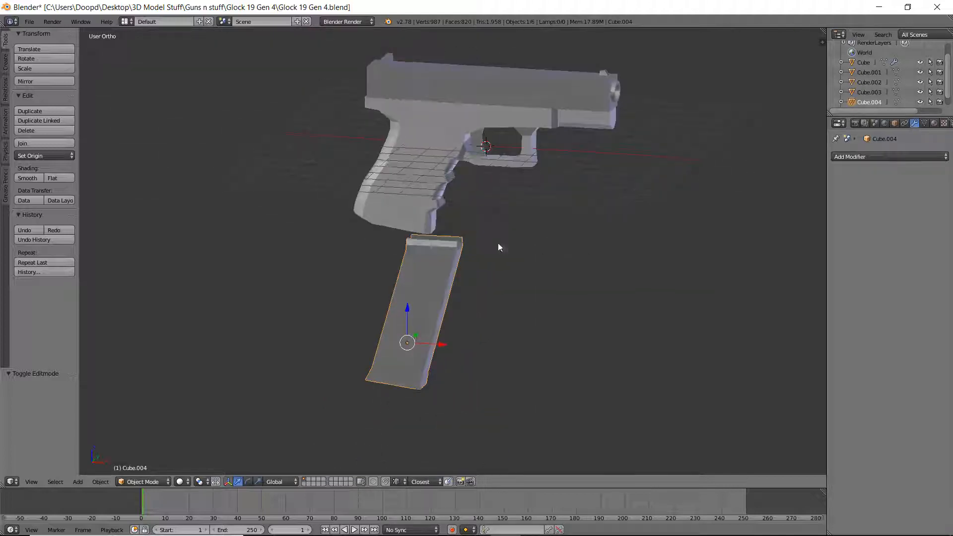
middle_click_drag(462, 234, 518, 239)
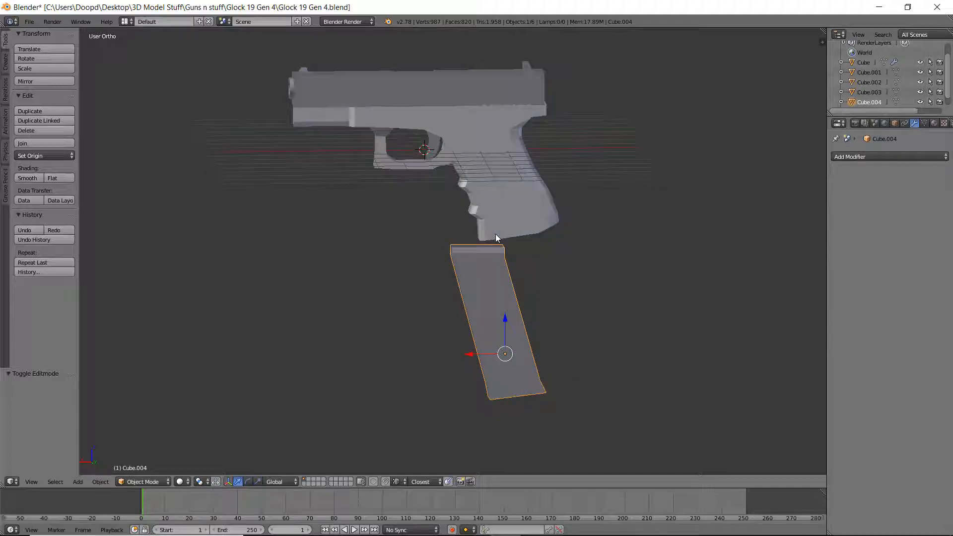
middle_click_drag(598, 160, 639, 255)
key("ctrl+s")
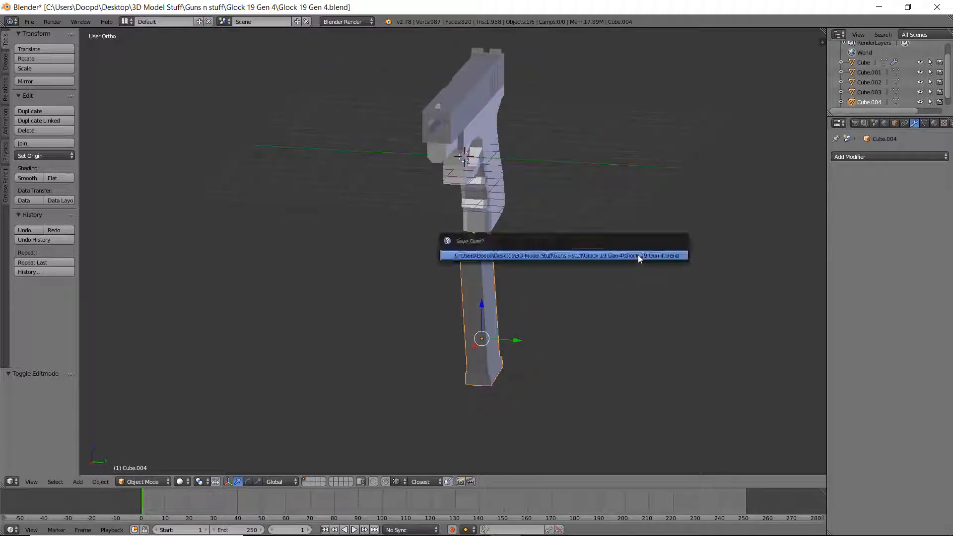
left_click(639, 255)
Step: In front wireframe view, move the magazine up about 5.48 along Z into the grip, then return to solid shading
key("KP_1")
key("z")
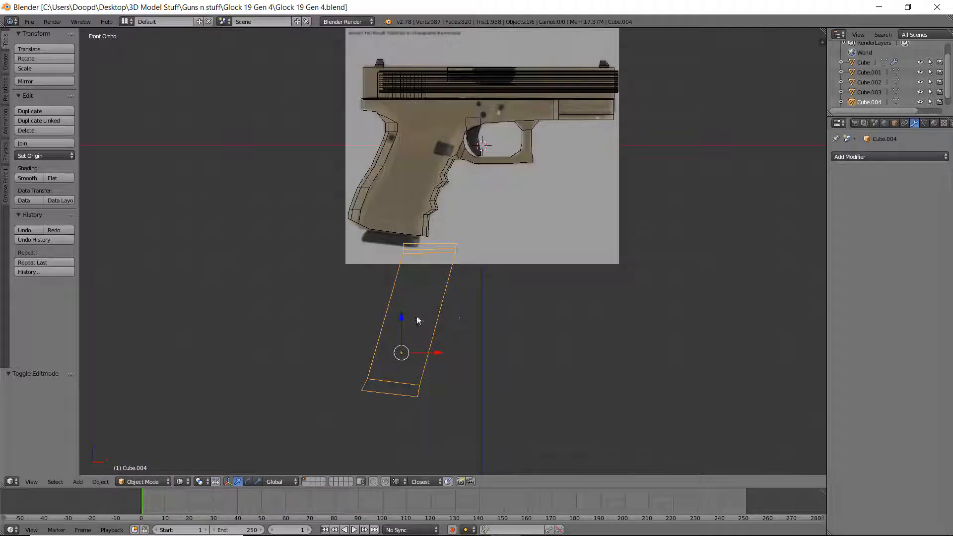
key("g")
key("z")
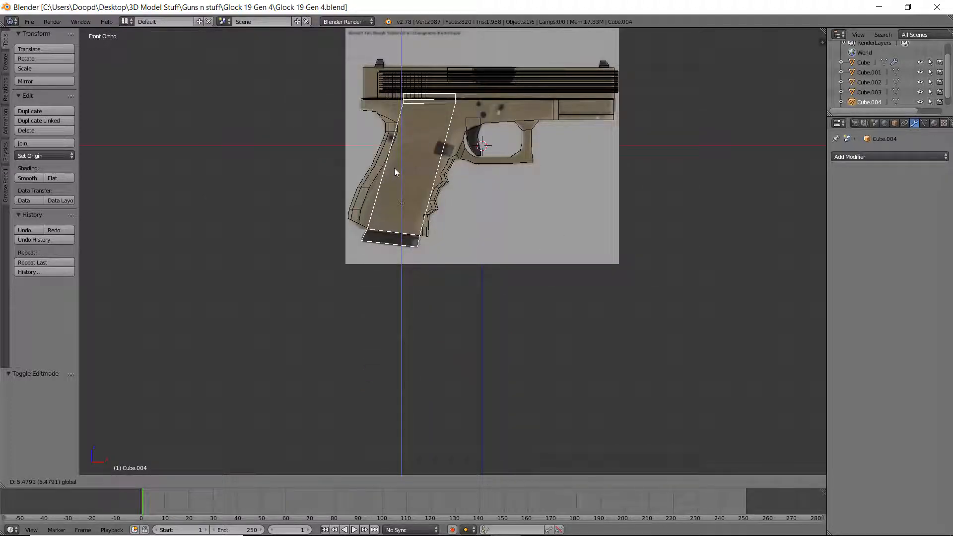
left_click(394, 168)
key("z")
Step: Select all objects of the pistol in object mode and widen them by a factor of 1.245 along Y
middle_click_drag(567, 174, 606, 168)
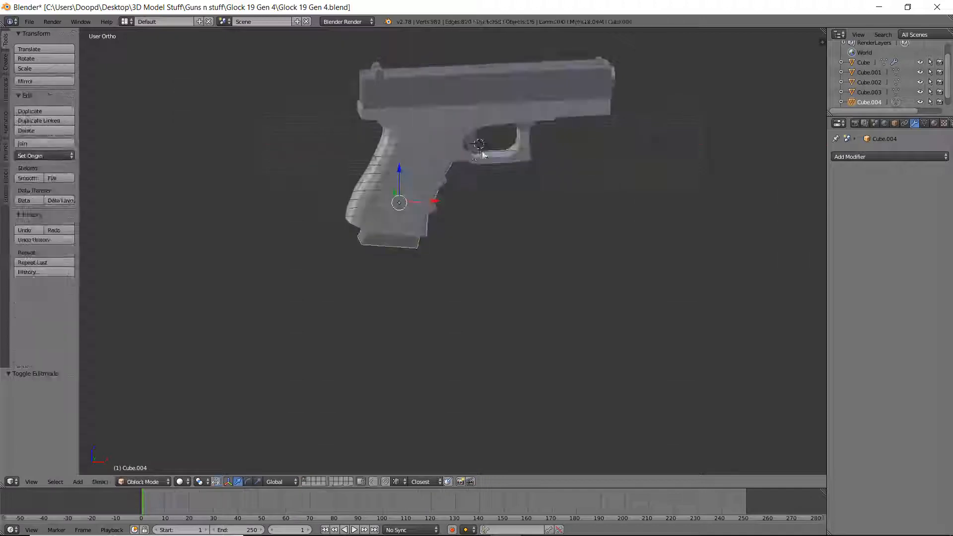
middle_click_drag(483, 155, 570, 128)
key("Tab")
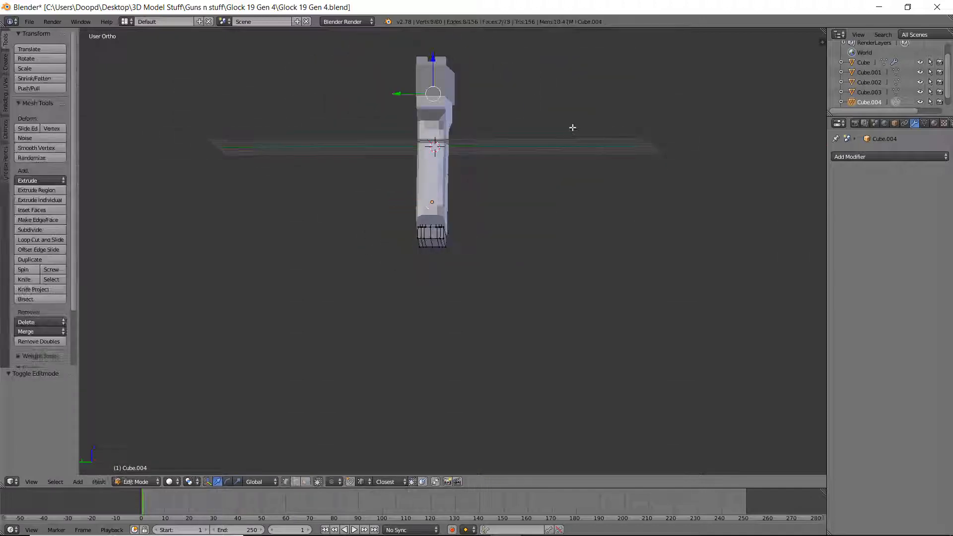
key("Tab")
key("a")
key("s")
key("y")
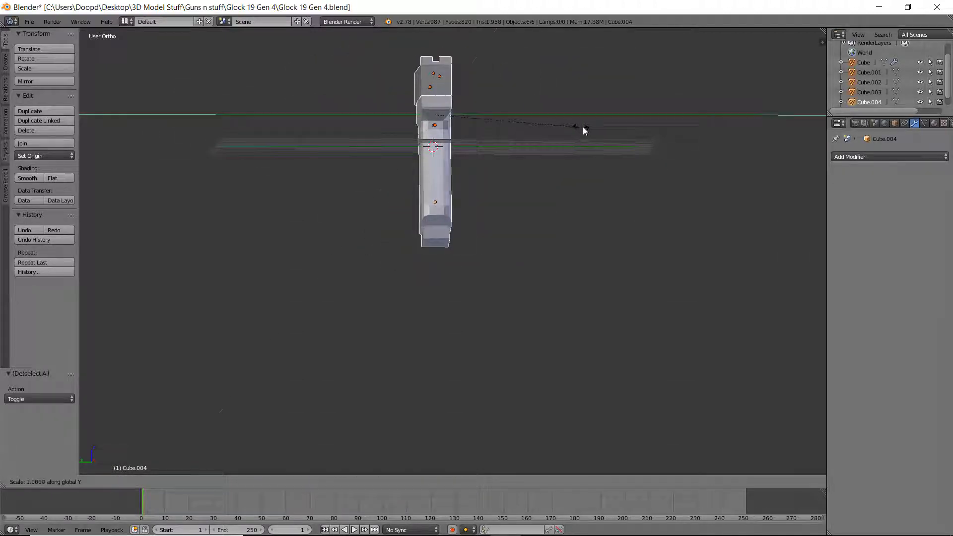
left_click(614, 130)
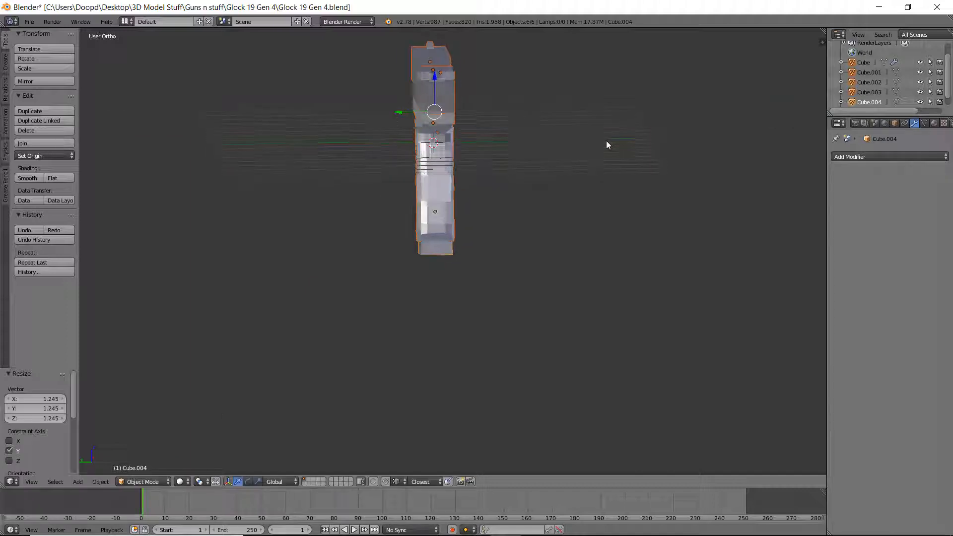
Step: Check the widened pistol from behind and the side, then deselect all objects in object mode
key("Tab")
key("Tab")
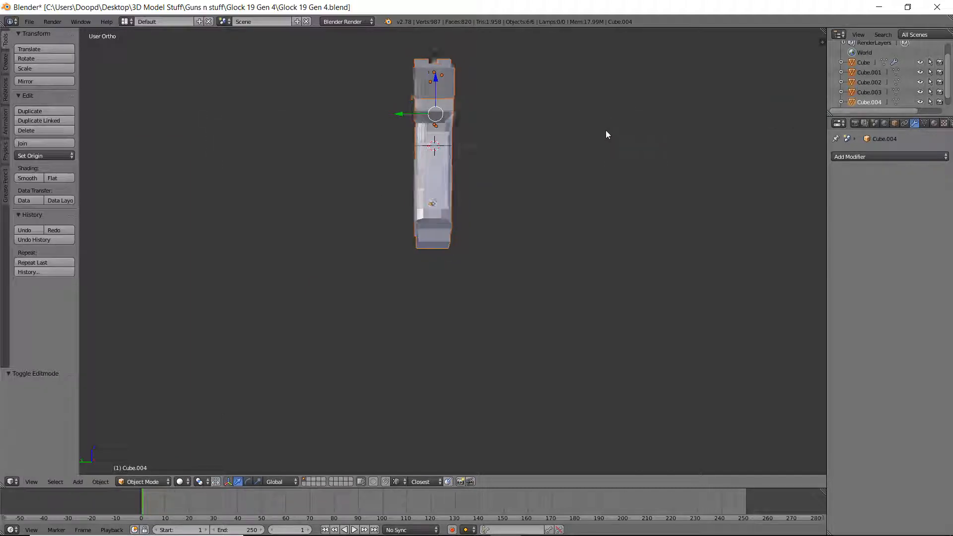
middle_click_drag(606, 130, 472, 153)
key("Tab")
key("Tab")
key("a")
Step: Examine the pistol in front wireframe view against the reference image, around the grip, trigger and slide
scroll(513, 148, "up", 2)
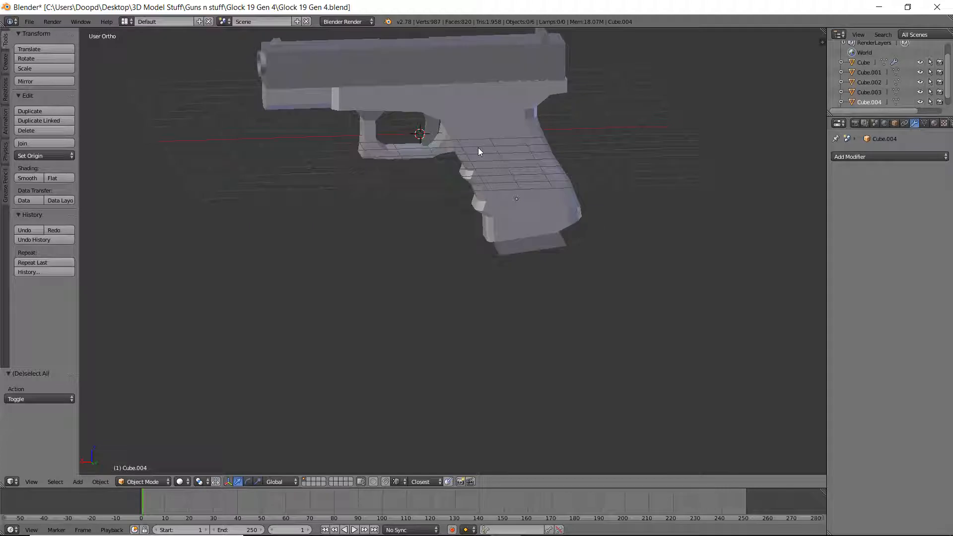
key("KP_1")
scroll(449, 177, "up", 3)
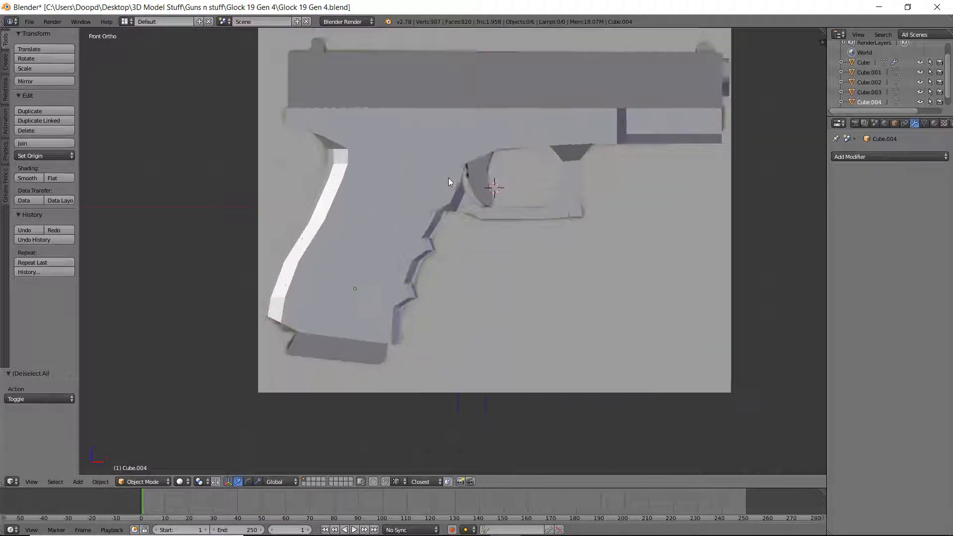
key("z")
scroll(436, 204, "up", 2)
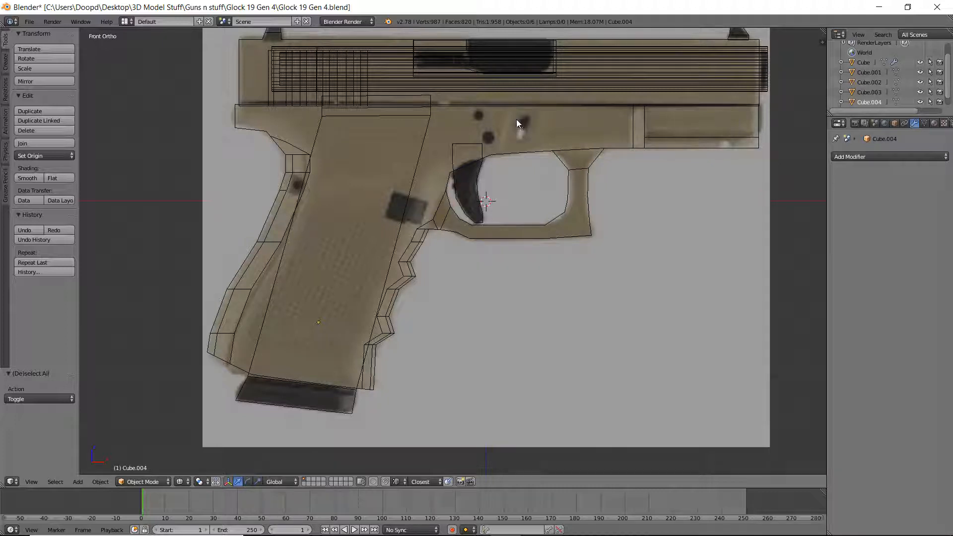
middle_click_drag(521, 161, 573, 190, "shift")
scroll(410, 205, "down", 5)
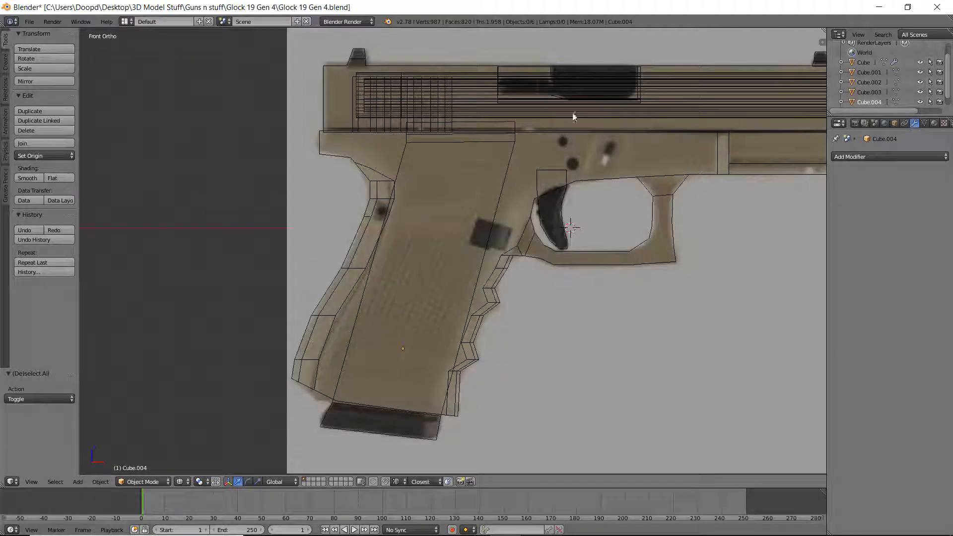